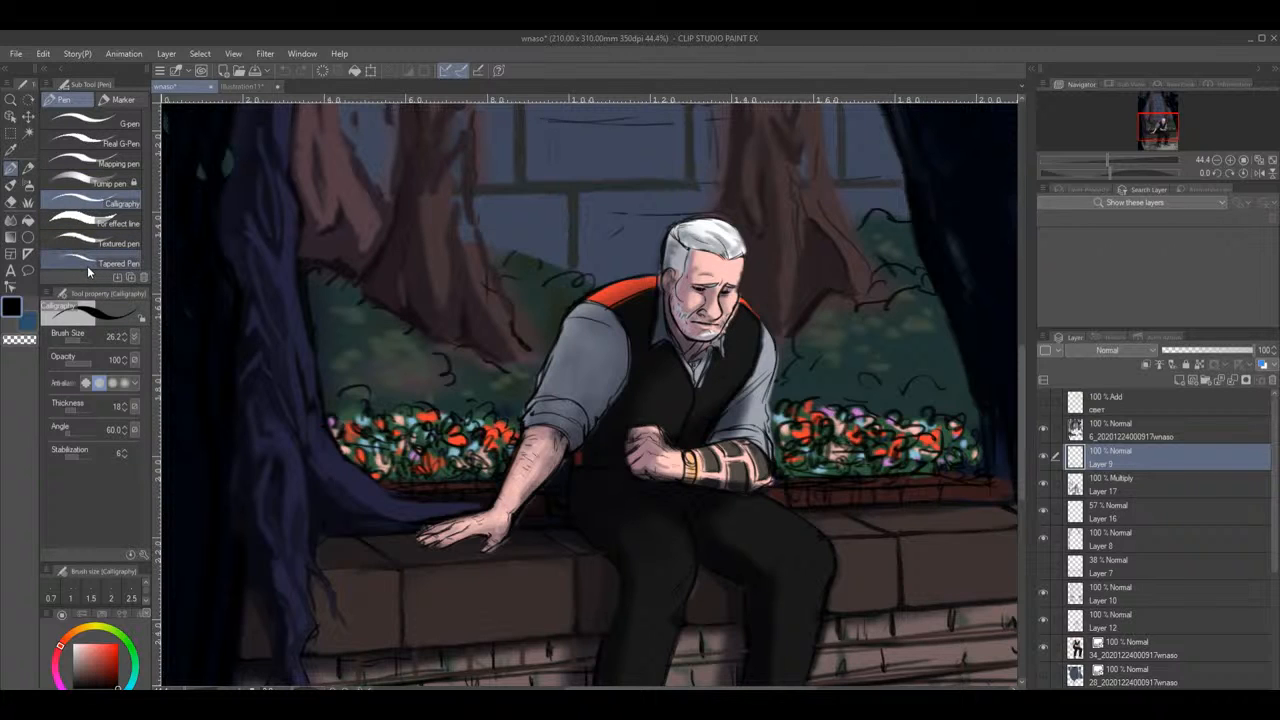
left_click(1165, 430)
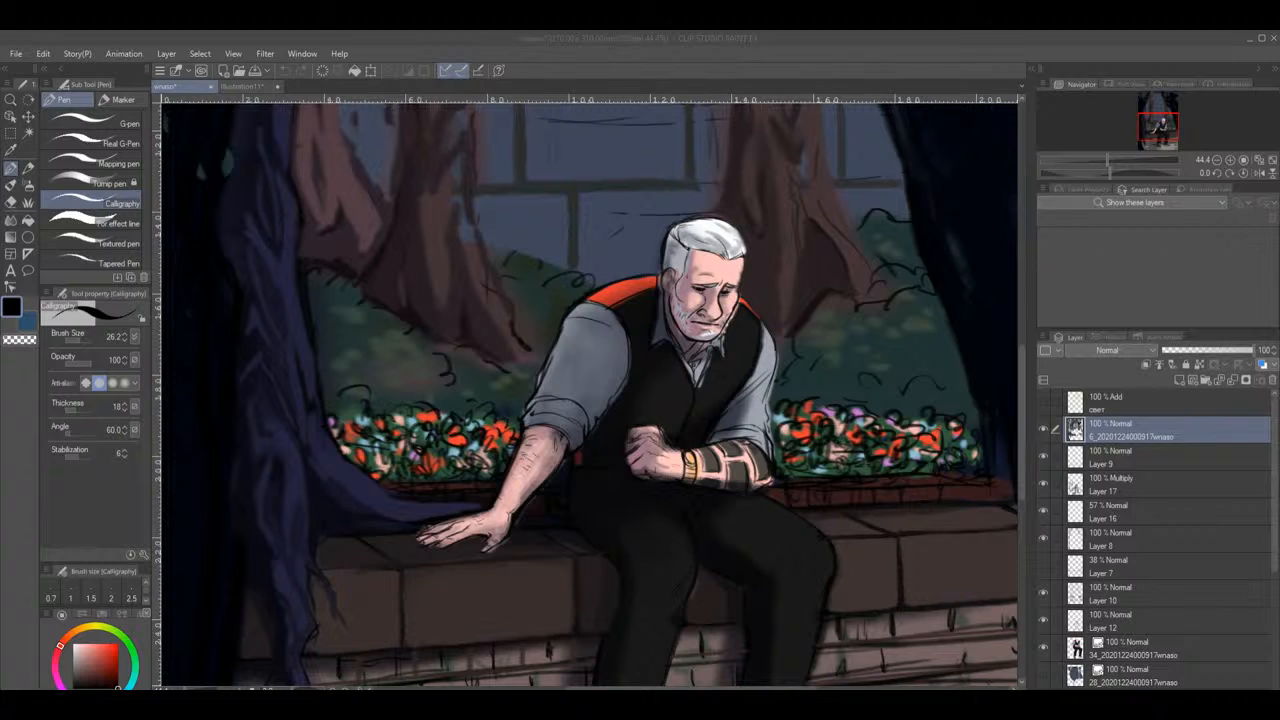
left_click(466, 549)
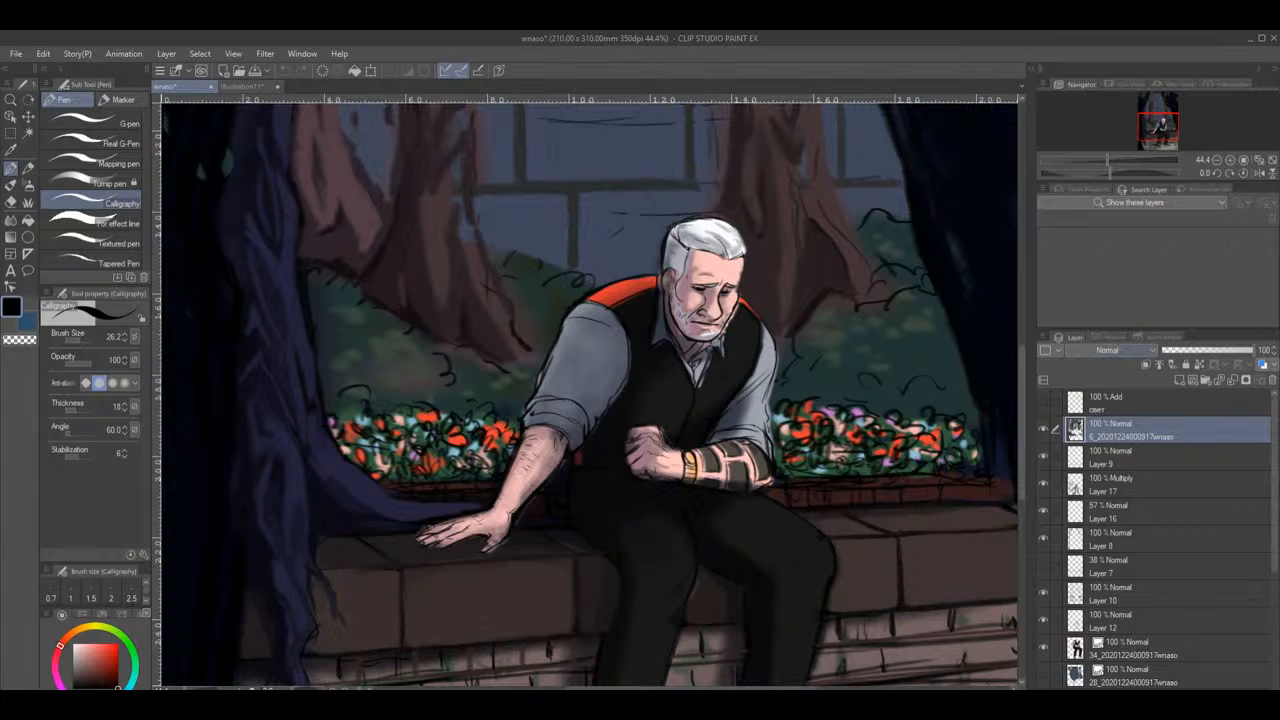
left_click(1179, 380)
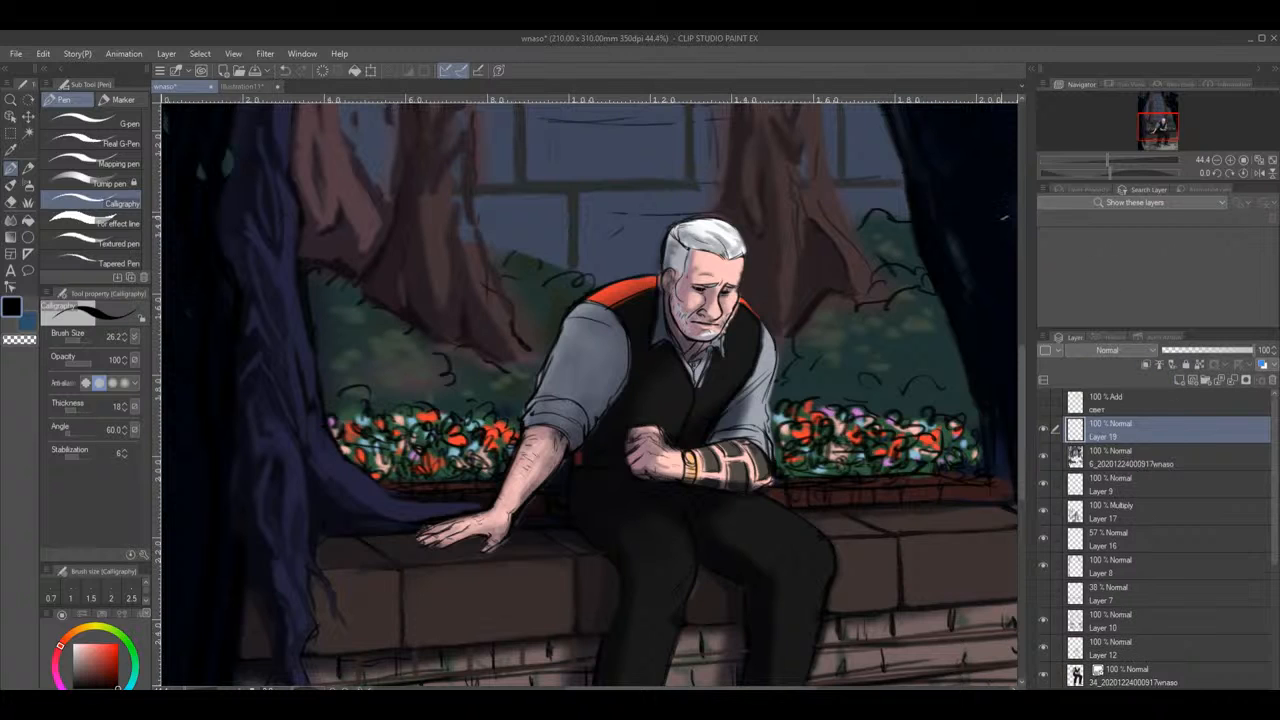
Switch to the Rough pencil and set its brush size to 28.4
left_click(31, 169)
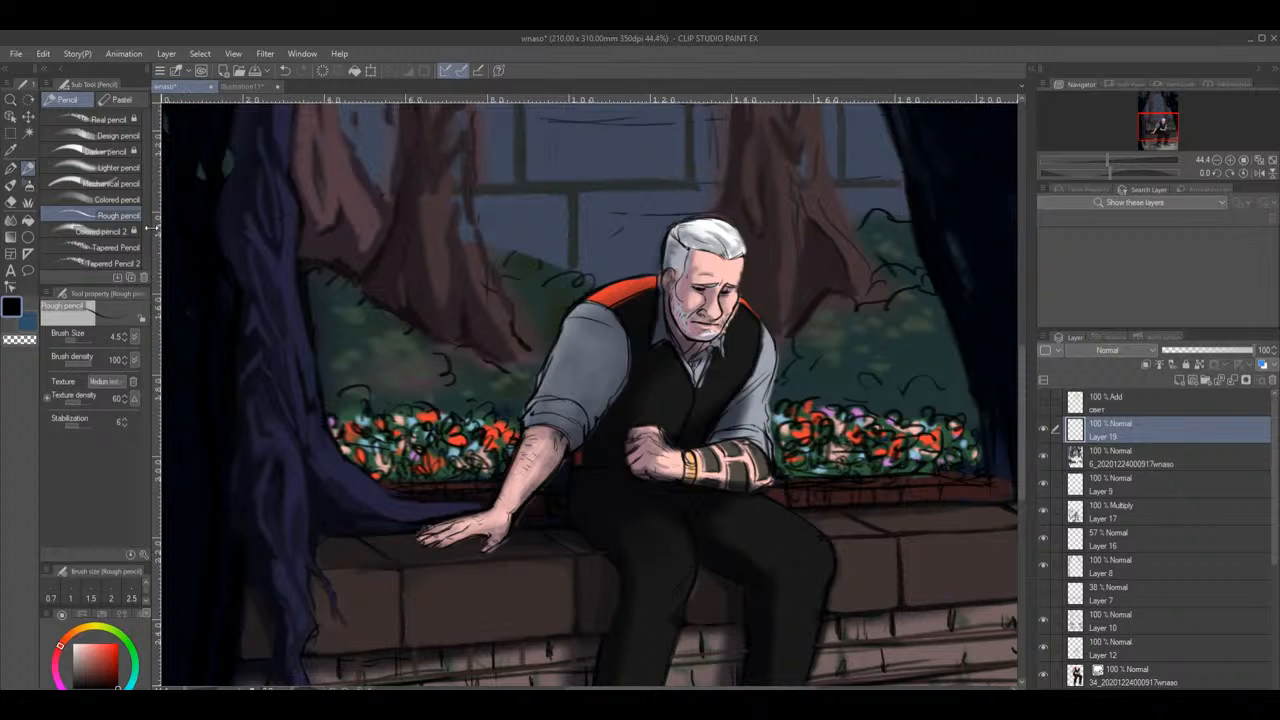
left_click_drag(155, 230, 213, 230)
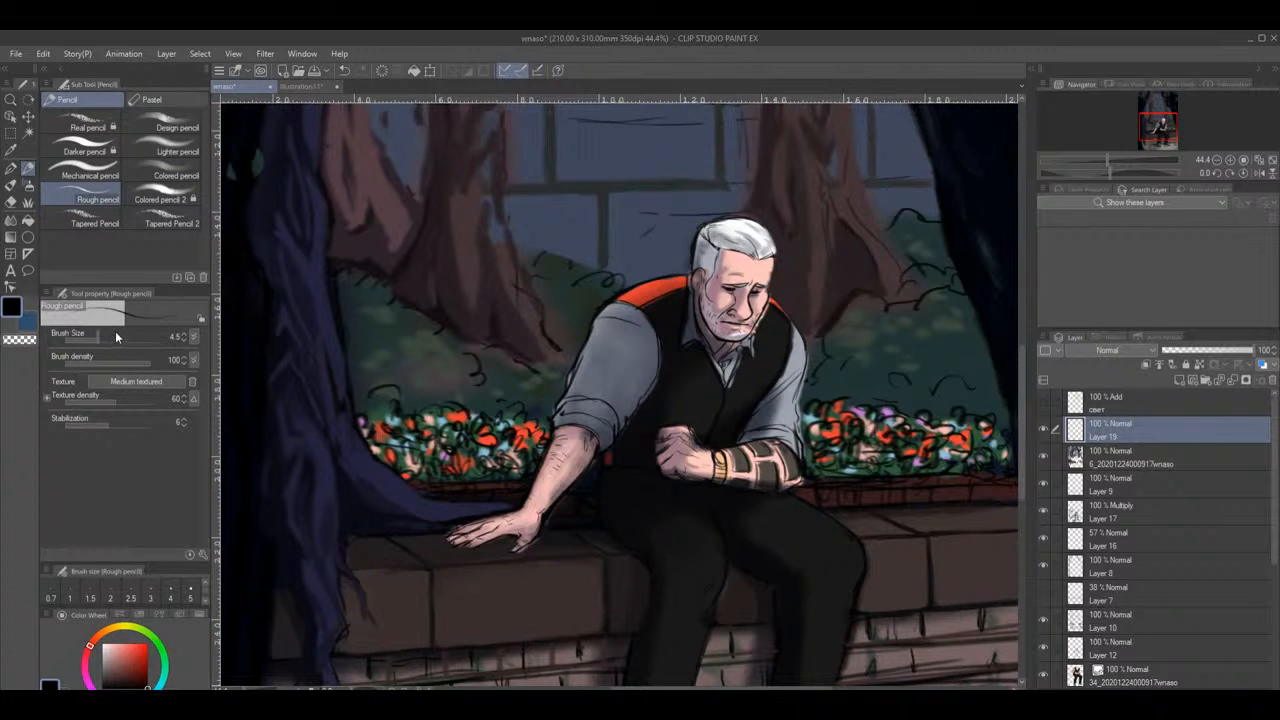
left_click_drag(113, 335, 114, 342)
Paint over the black sketch line in the upper wall blocks with blue sampled from the wall
left_click_drag(1108, 160, 1107, 161)
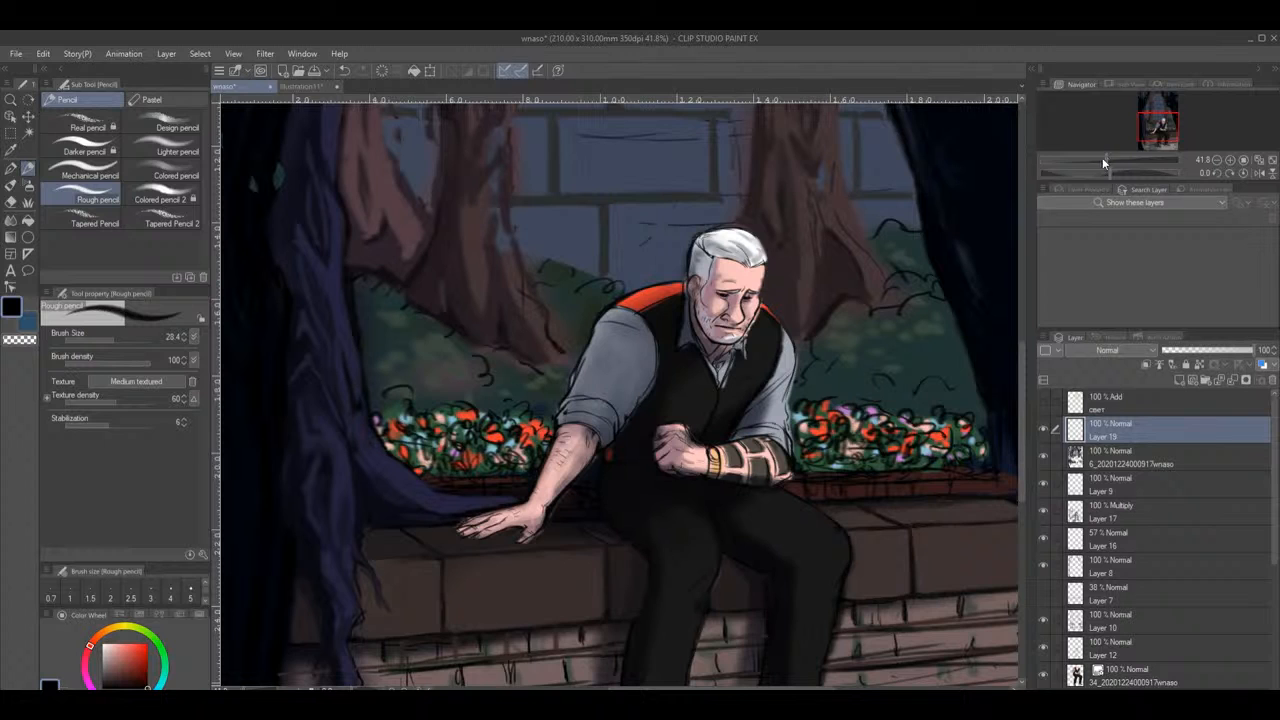
left_click_drag(1102, 157, 1098, 156)
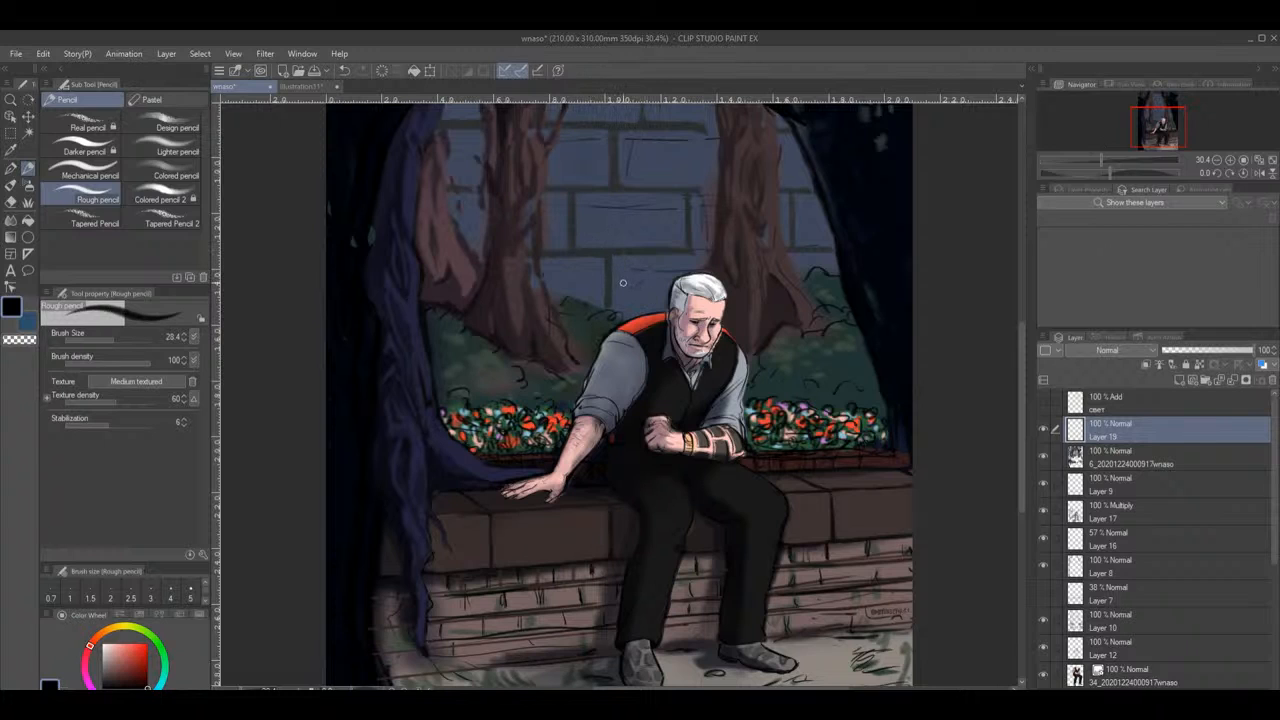
left_click(622, 277, "alt")
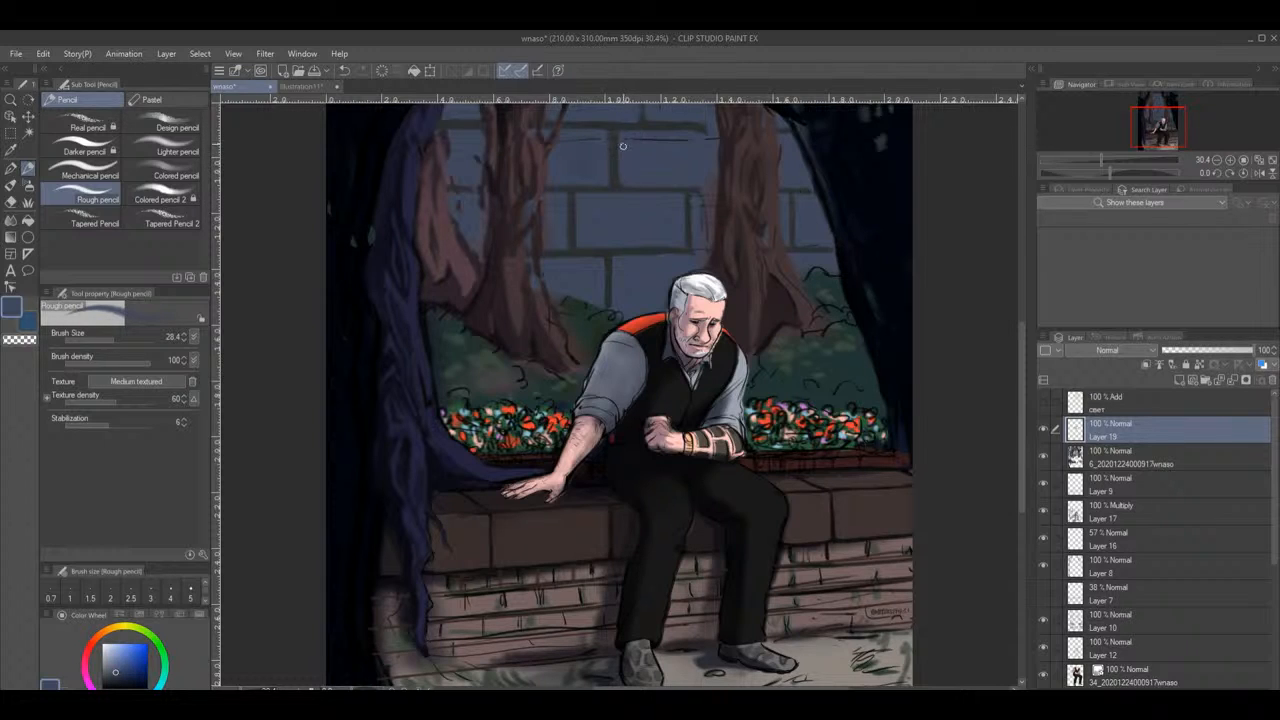
left_click_drag(630, 143, 680, 142)
Paint a darker blue vertical joint between the upper wall blocks and tidy it with the sampled wall blue
mouse_move(1159, 129)
left_mouse_down()
mouse_move(1152, 113)
mouse_move(1143, 127)
left_mouse_up()
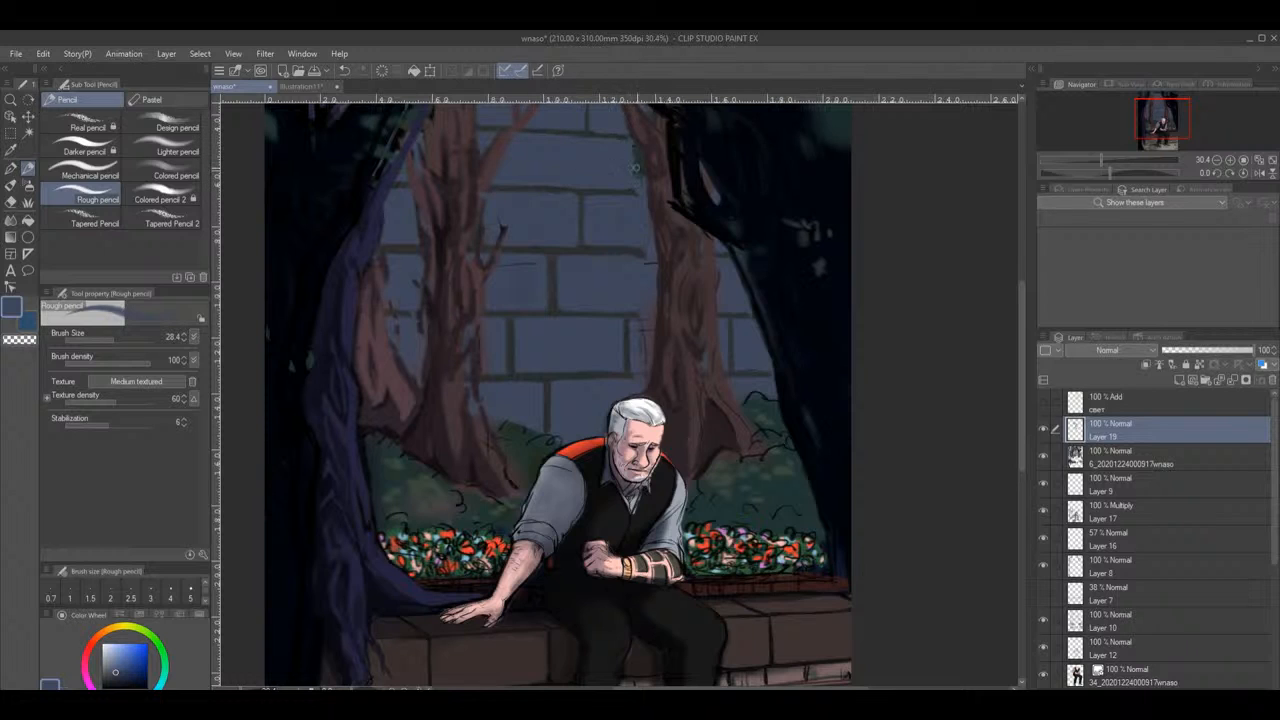
key("ctrl+z")
key("ctrl+y")
left_click(107, 679)
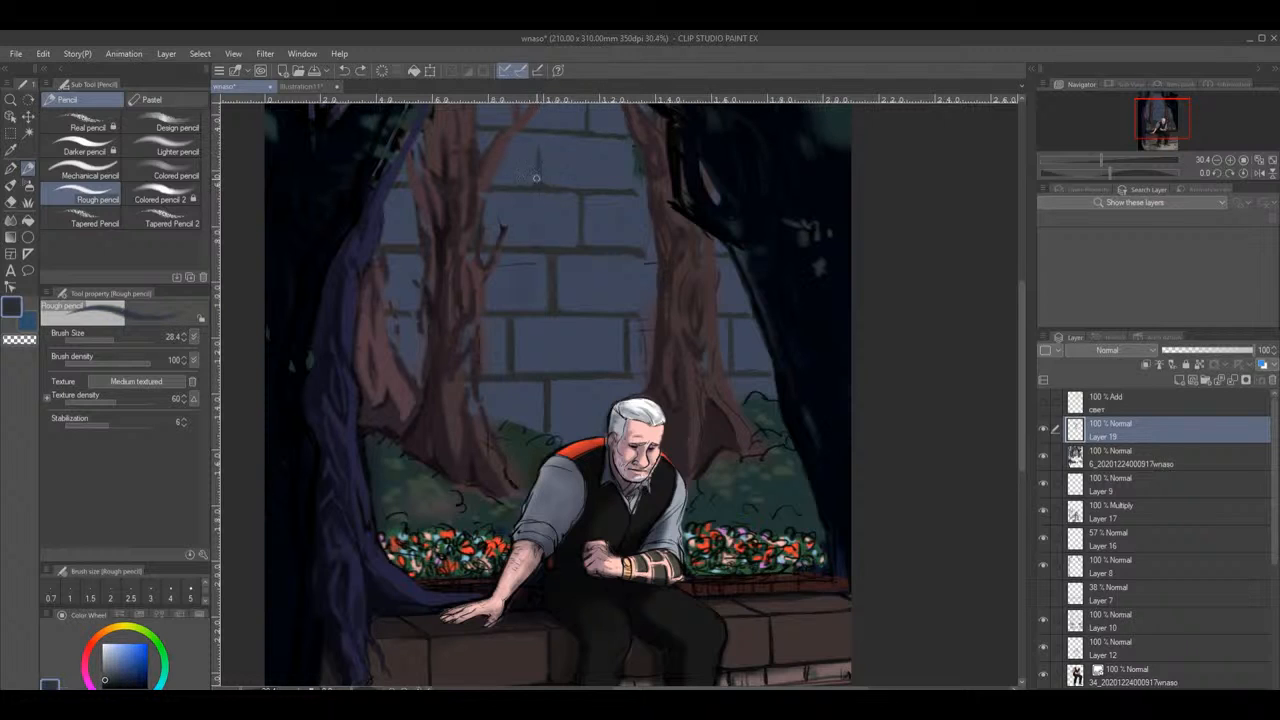
left_click_drag(535, 166, 533, 138)
left_click(524, 158, "alt")
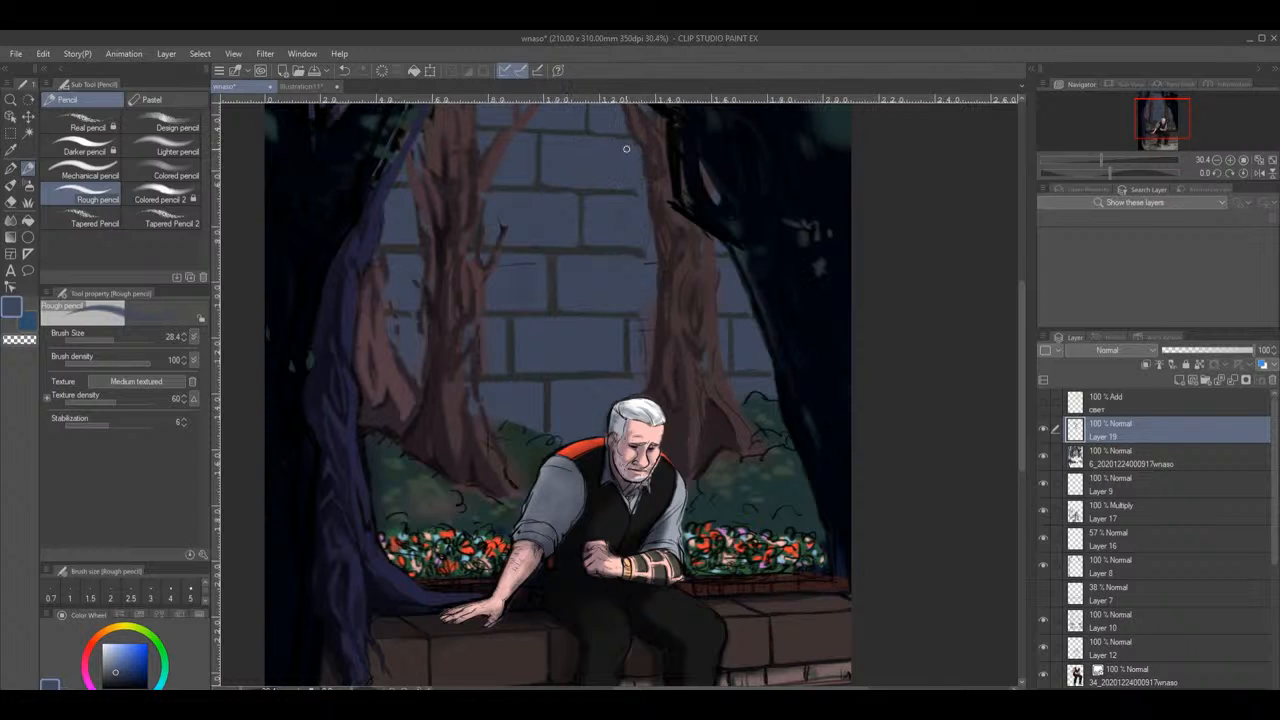
Redraw the middle wall joints and cover the black line and small twig beside the left background tree, using sampled joint and wall blues
left_click(540, 189, "alt")
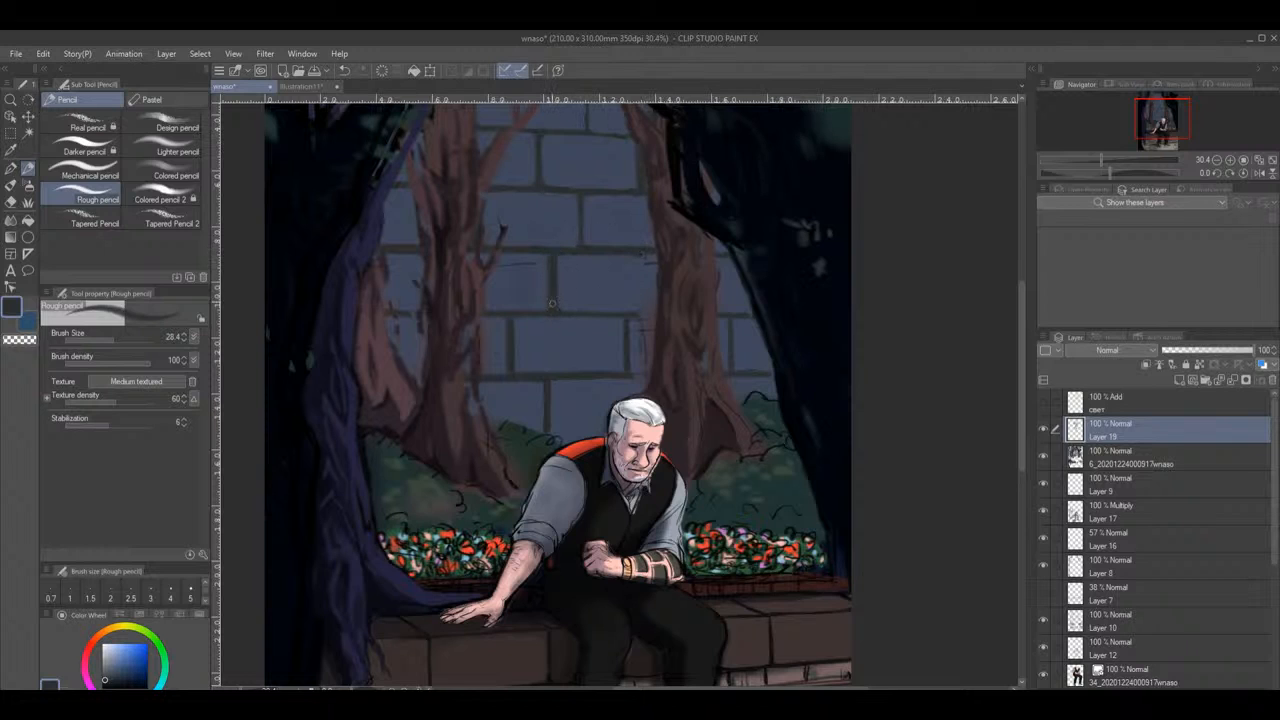
left_click(518, 276, "alt")
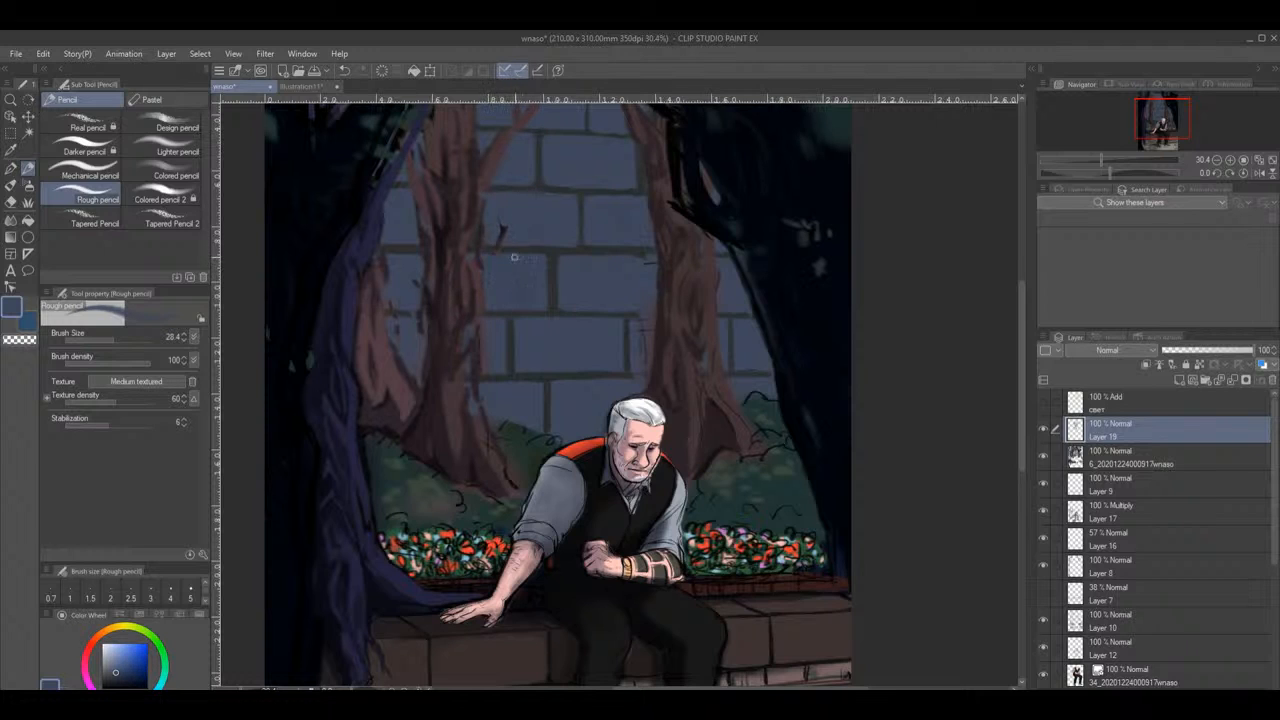
left_click(512, 251, "alt")
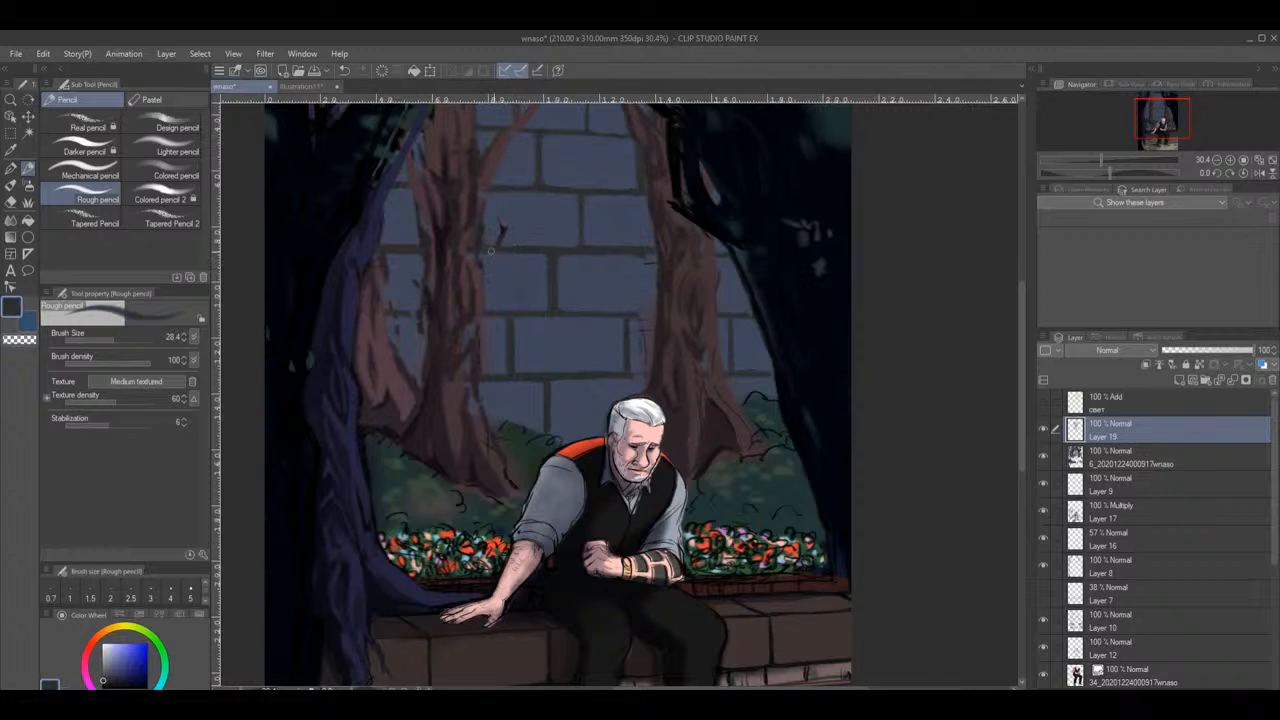
left_click(503, 269, "alt")
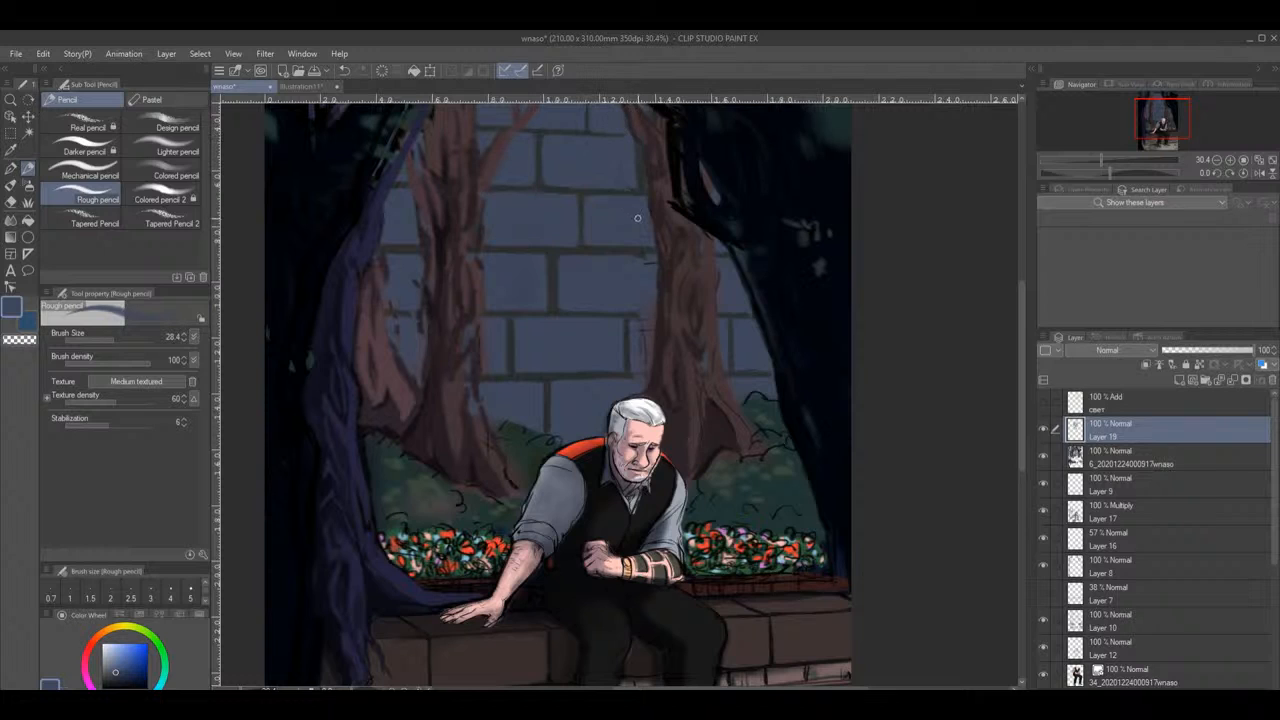
Even out the upper wall blocks and their joints between the two background trees with alternately sampled joint and wall colours
left_click(564, 132, "alt")
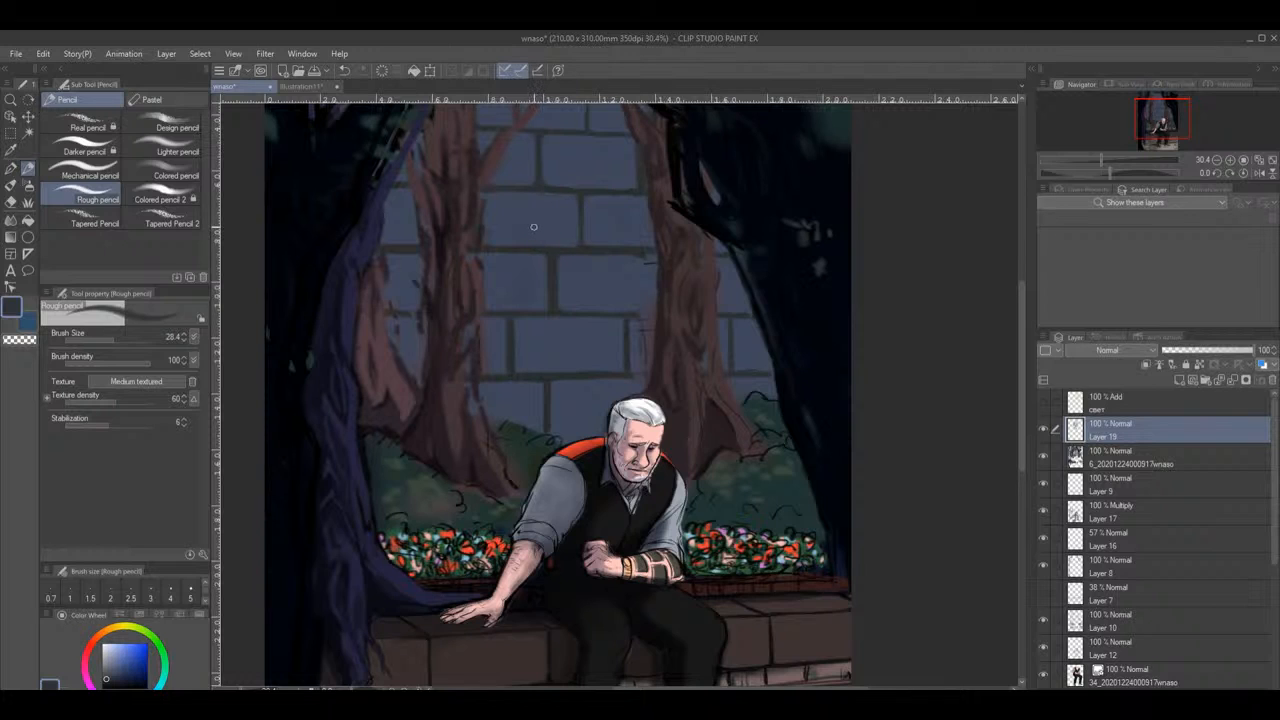
left_click(508, 208, "alt")
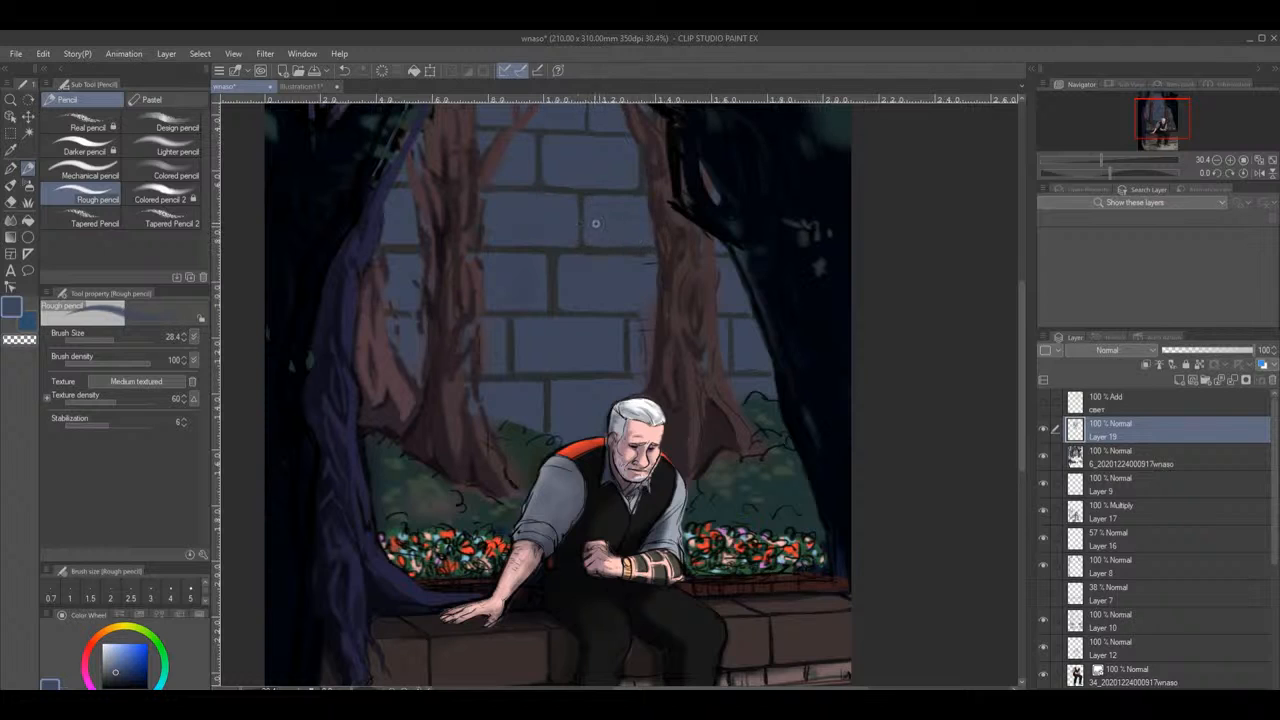
left_click(500, 250, "alt")
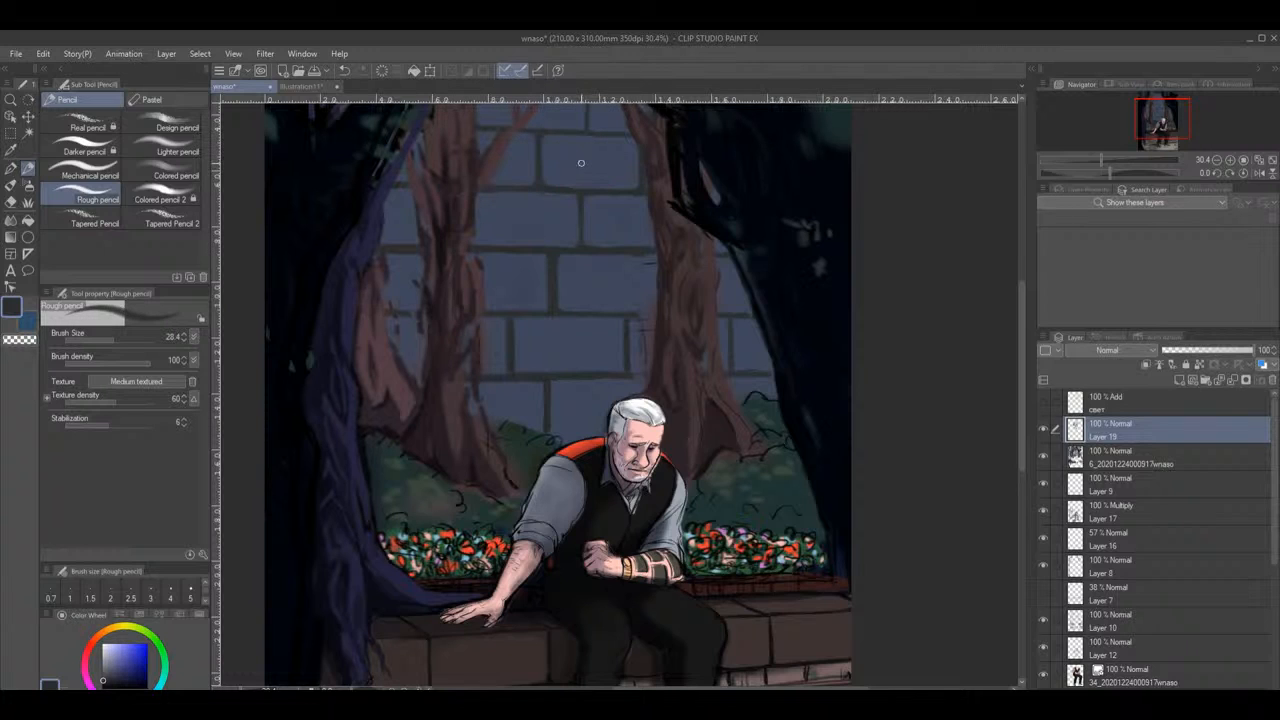
Cover the stray sketch lines on the wall beside the right background tree and clean up the nearby joints and trunk edges
left_click(569, 165, "alt")
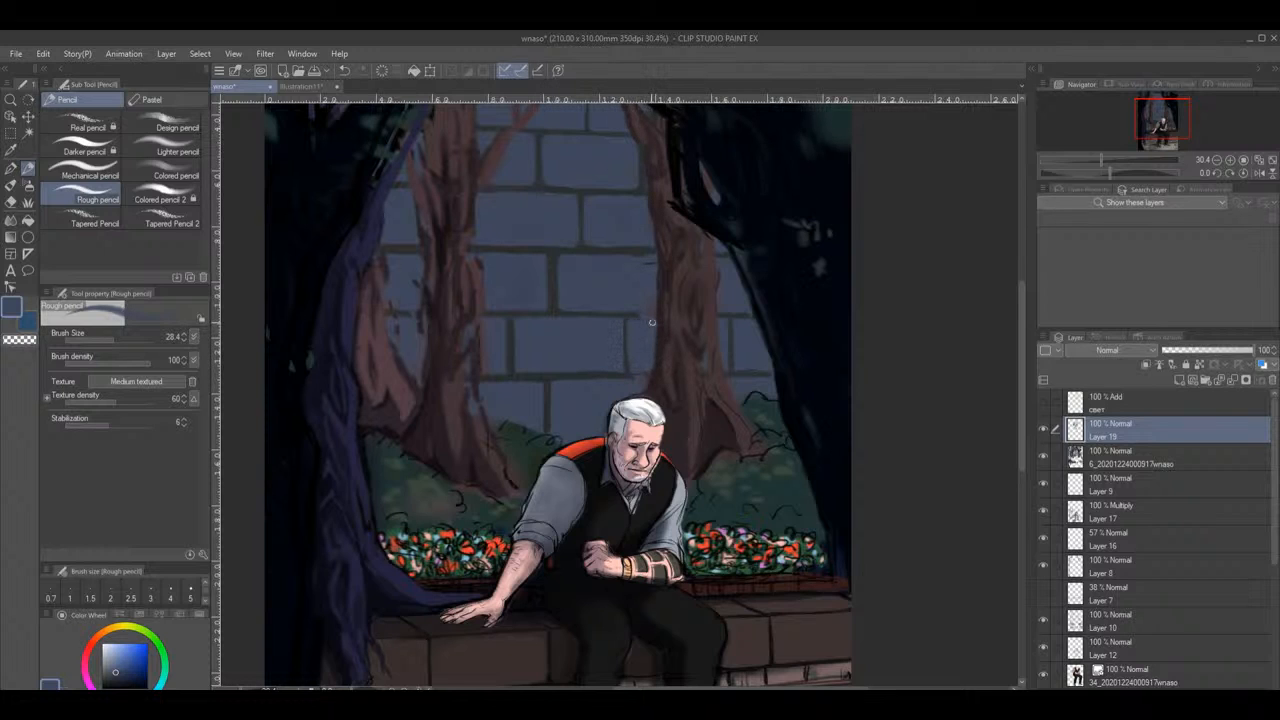
left_click(600, 312, "alt")
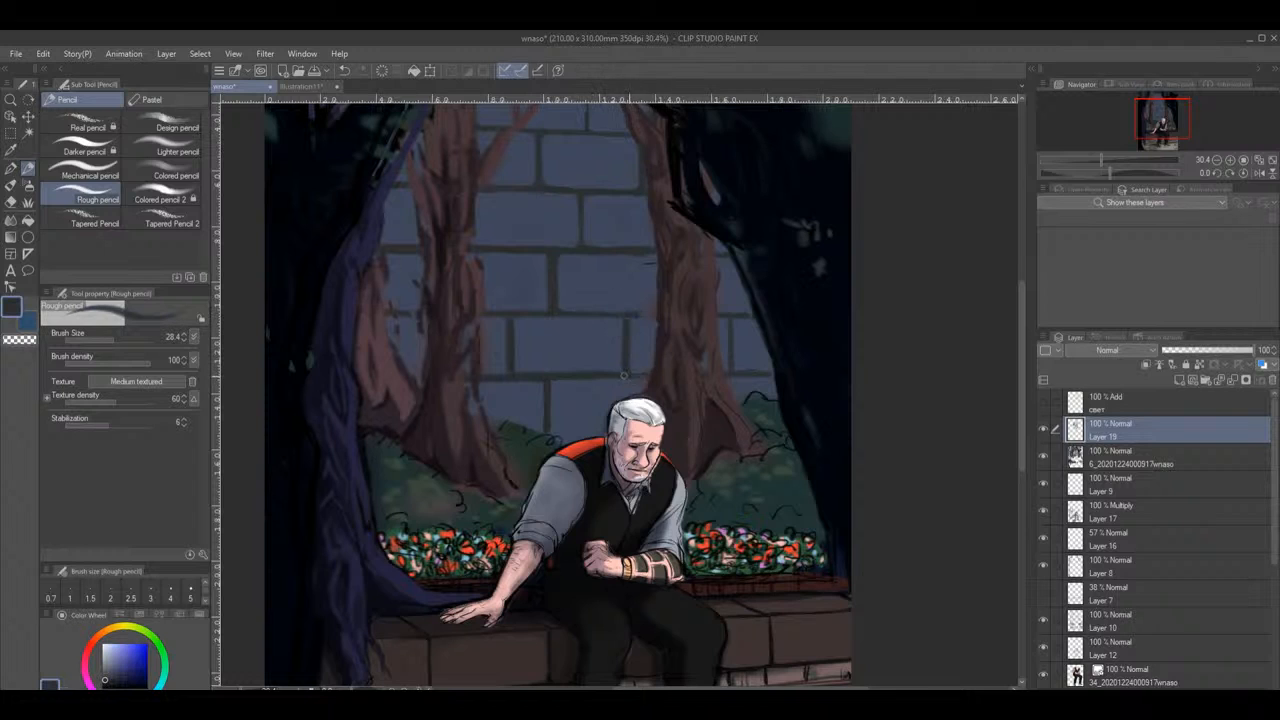
left_click(650, 311, "alt")
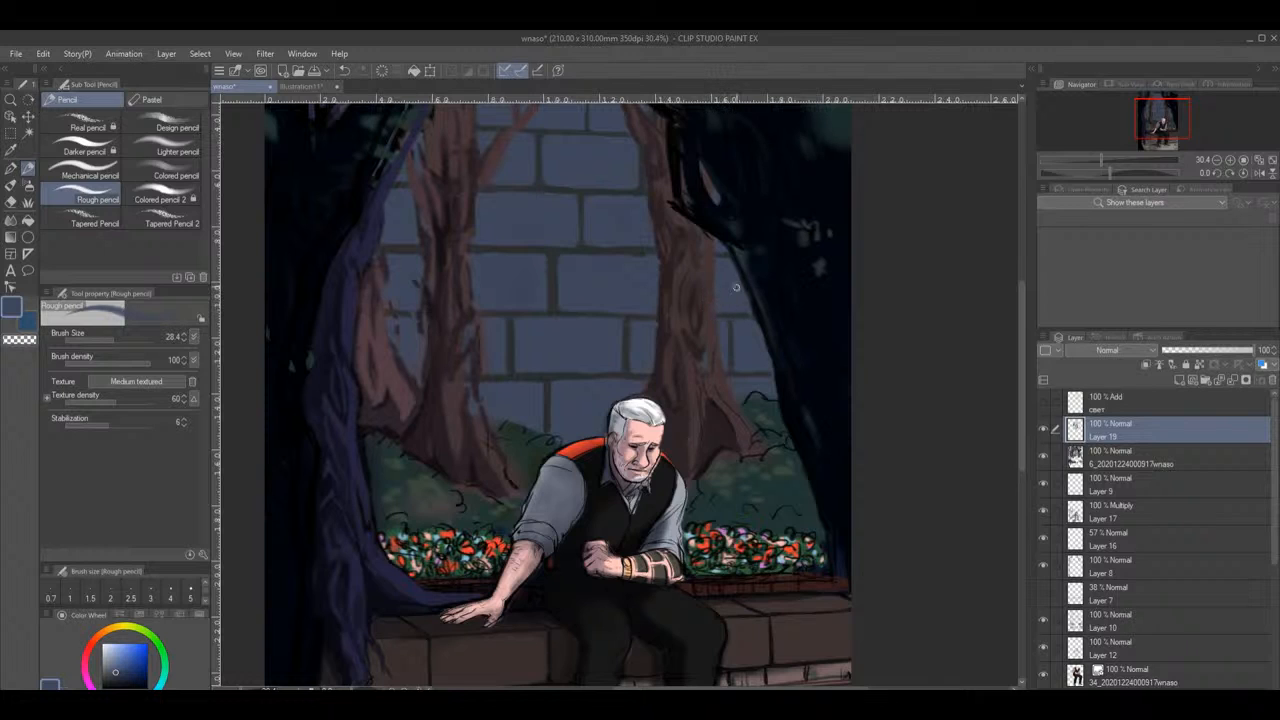
Paint over the edge and bark lines of the large purple foreground tree with dark blues sampled from it and its shadows
left_click(347, 302, "alt")
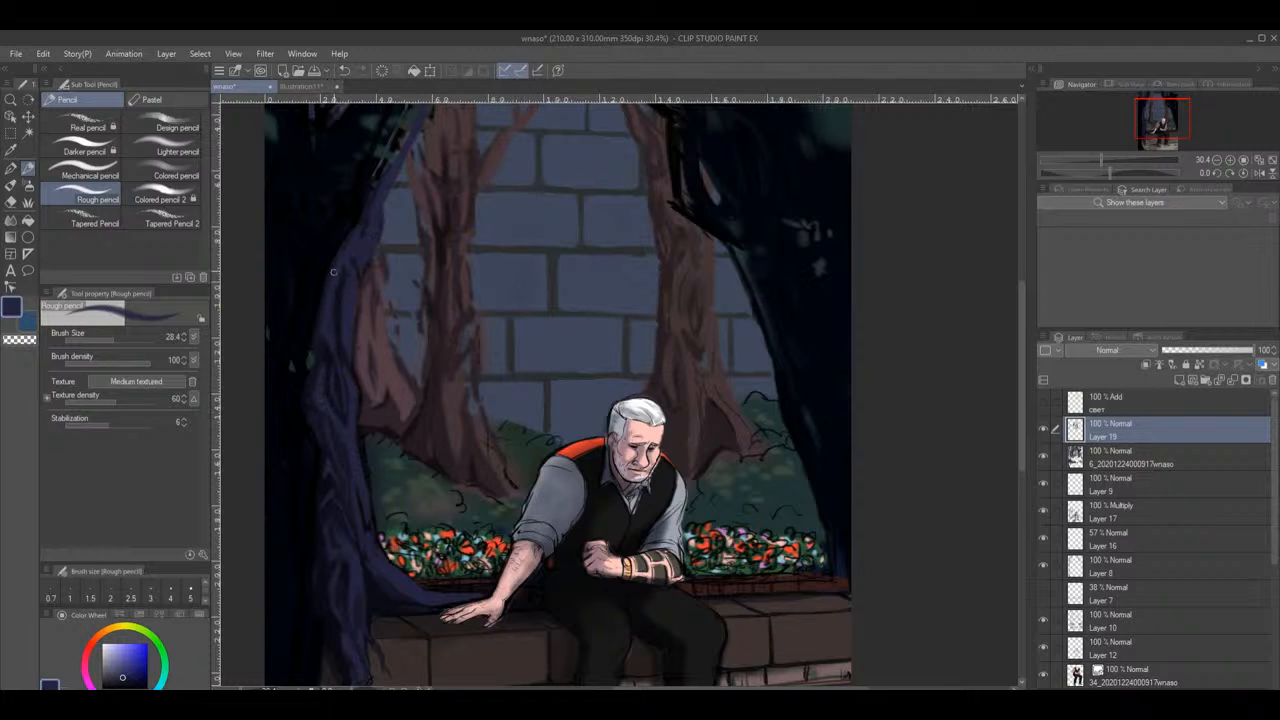
left_click(301, 326, "alt")
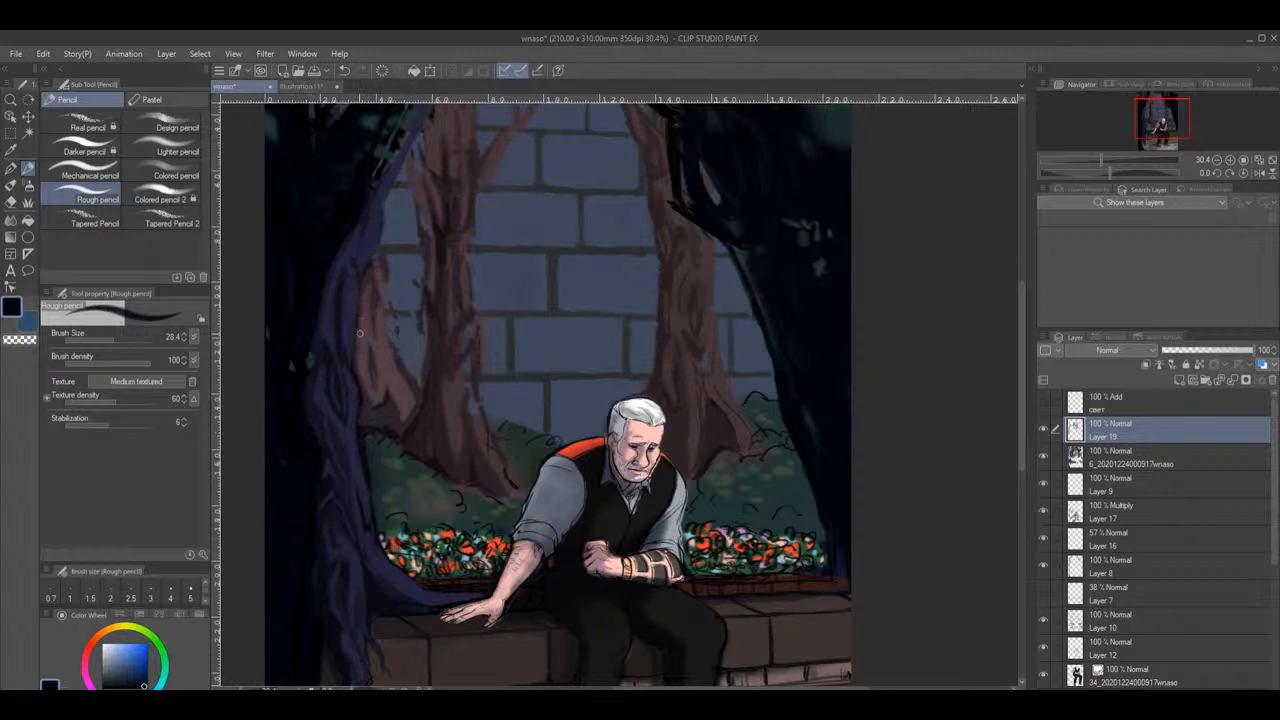
left_click(292, 302, "alt")
left_click(300, 248, "alt")
left_click(370, 238, "alt")
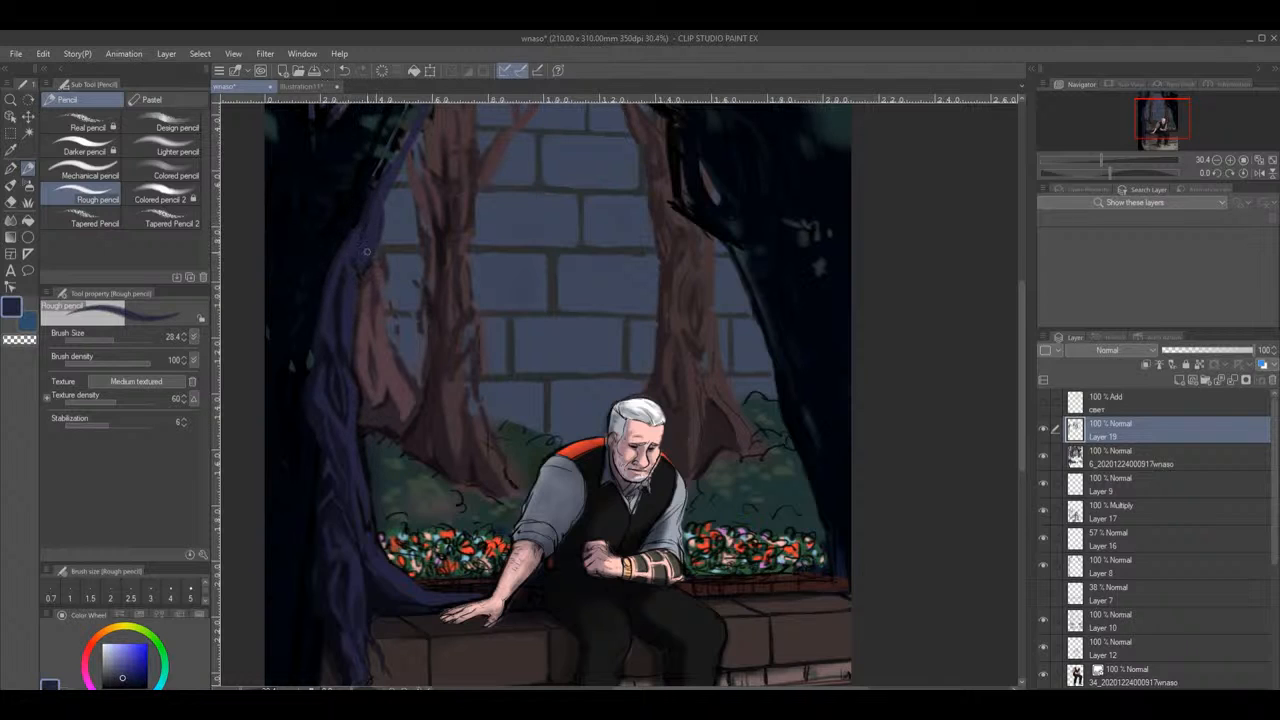
Repaint the left background tree's trunk in sampled brown and shade its base and roots with darker sampled tones
left_click(434, 142, "alt")
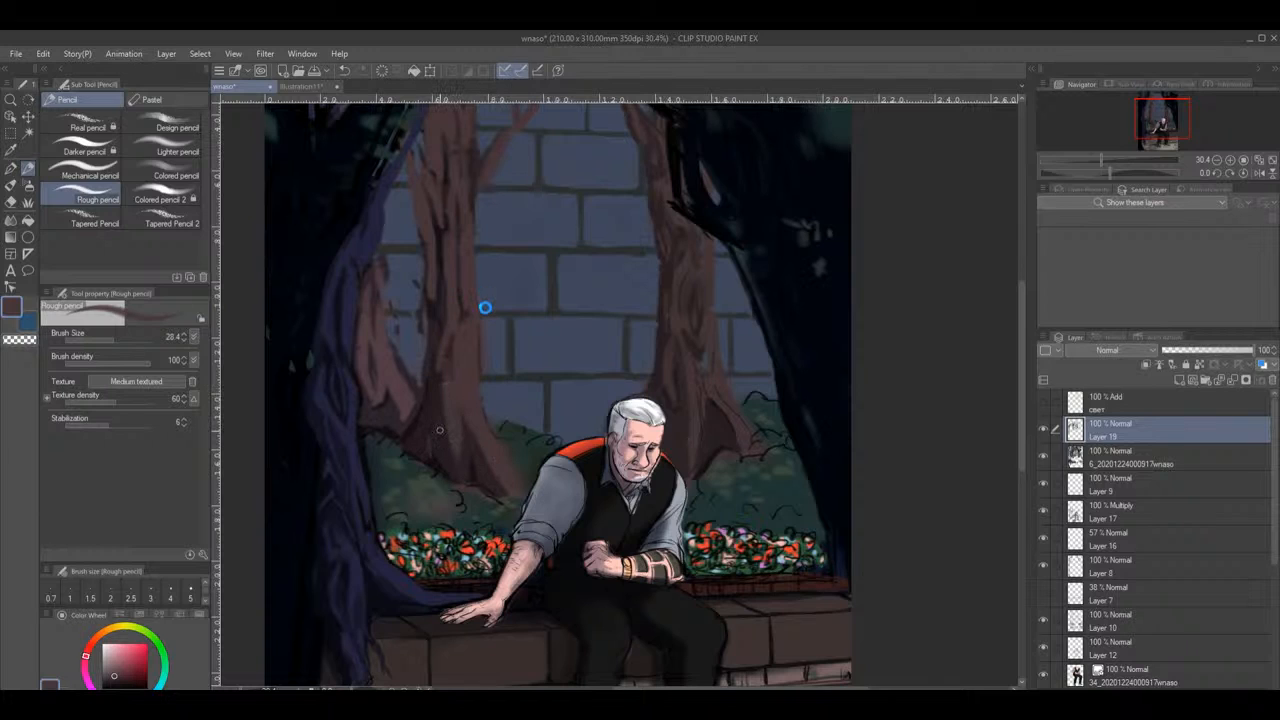
left_click(462, 317, "alt")
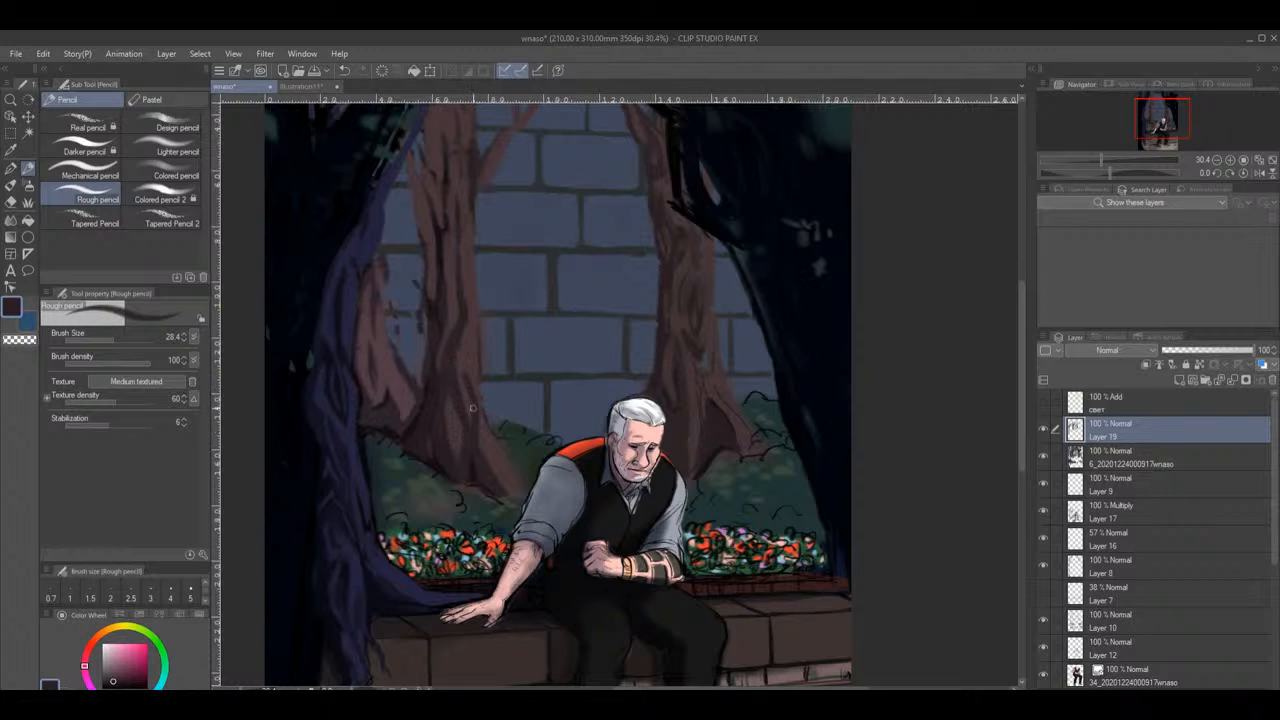
left_click(470, 472, "alt")
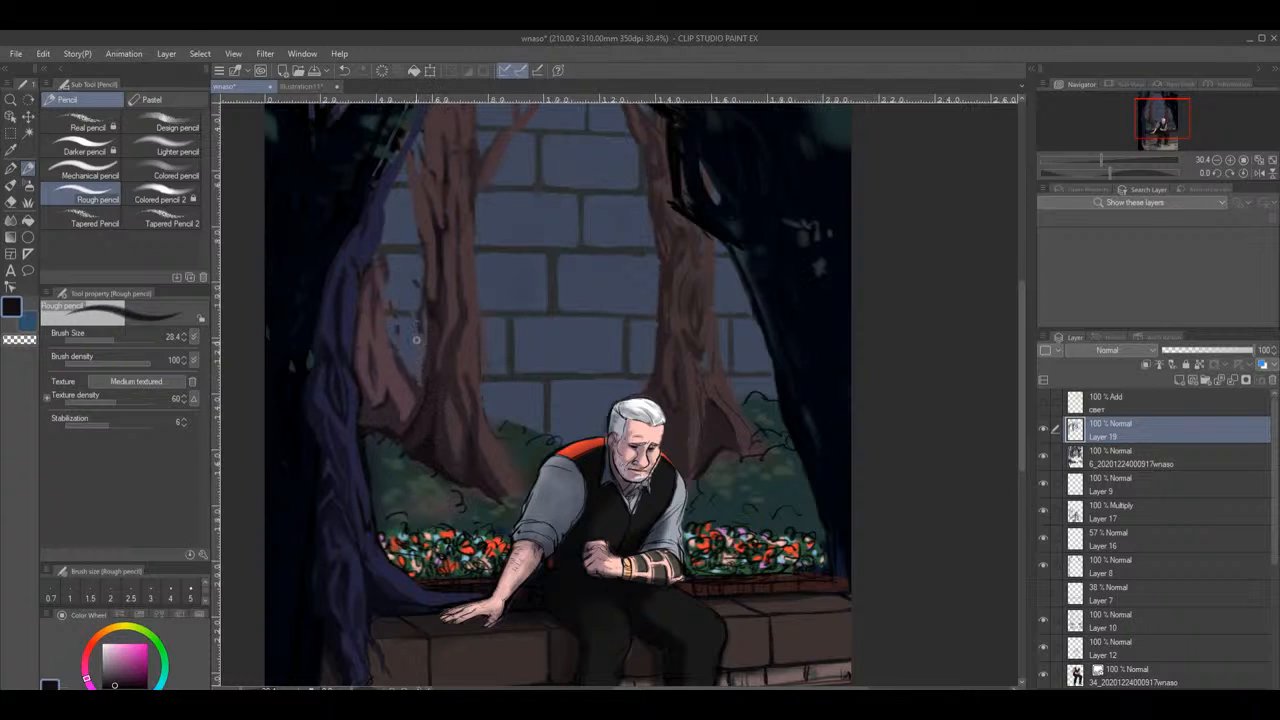
left_click(444, 442, "alt")
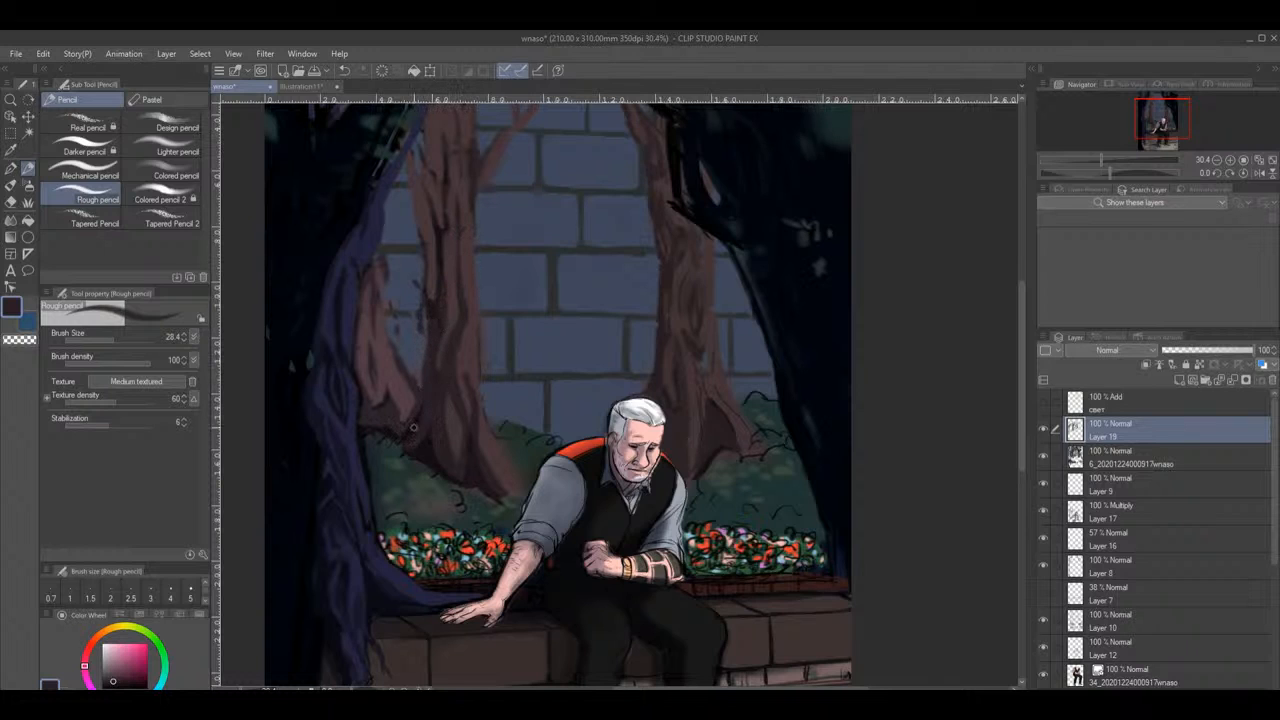
left_click(409, 430, "alt")
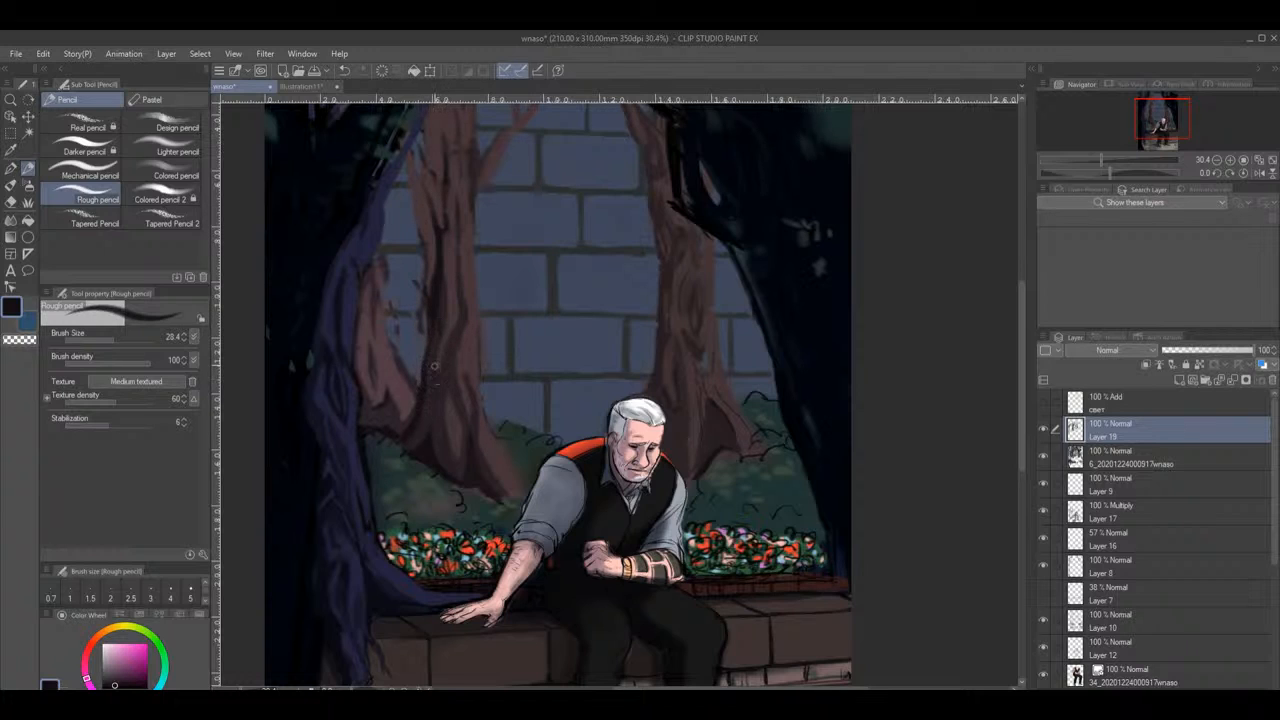
Refine the left background tree's roots where they meet the bushes, using sampled dark browns
left_click(447, 302, "alt")
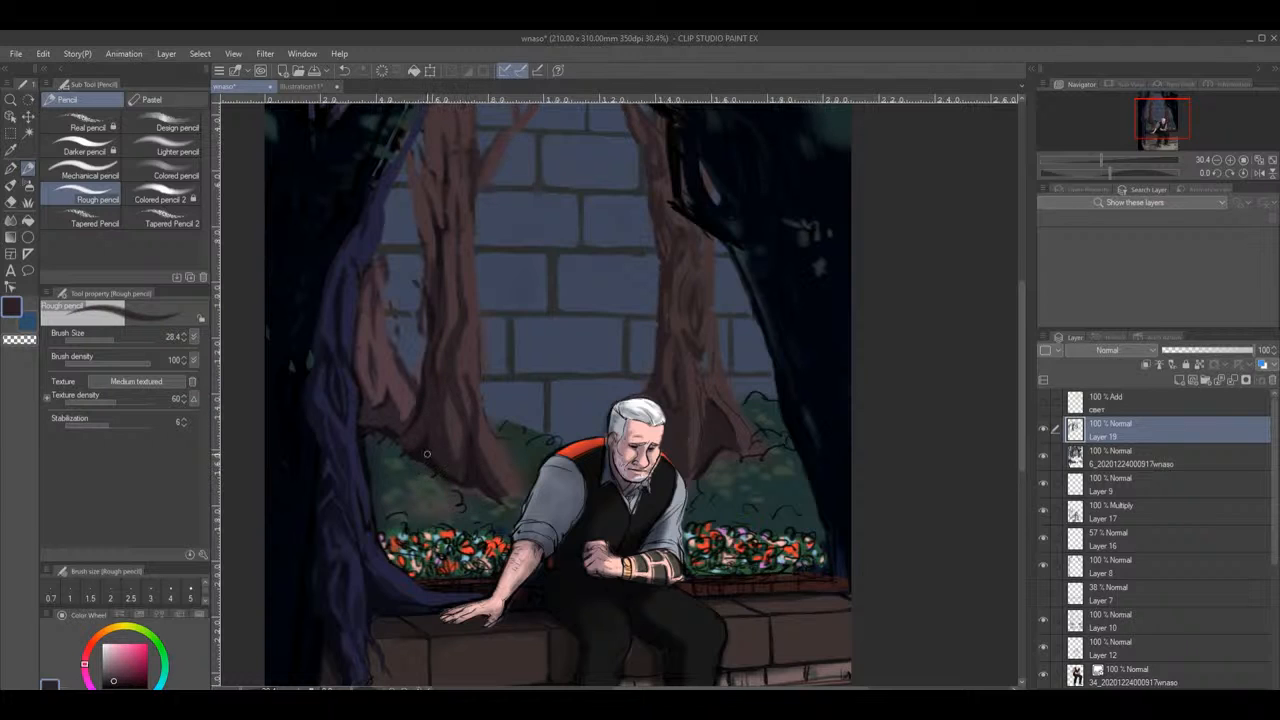
left_click(422, 452, "alt")
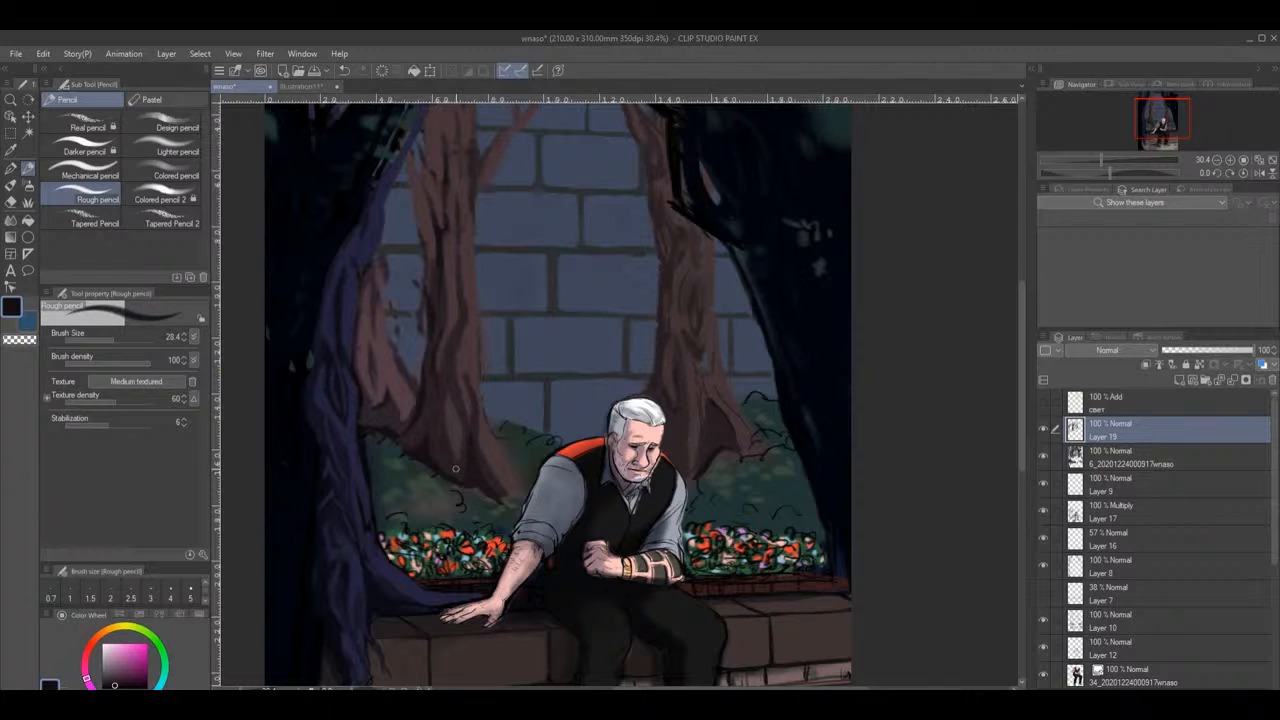
left_click(453, 468, "alt")
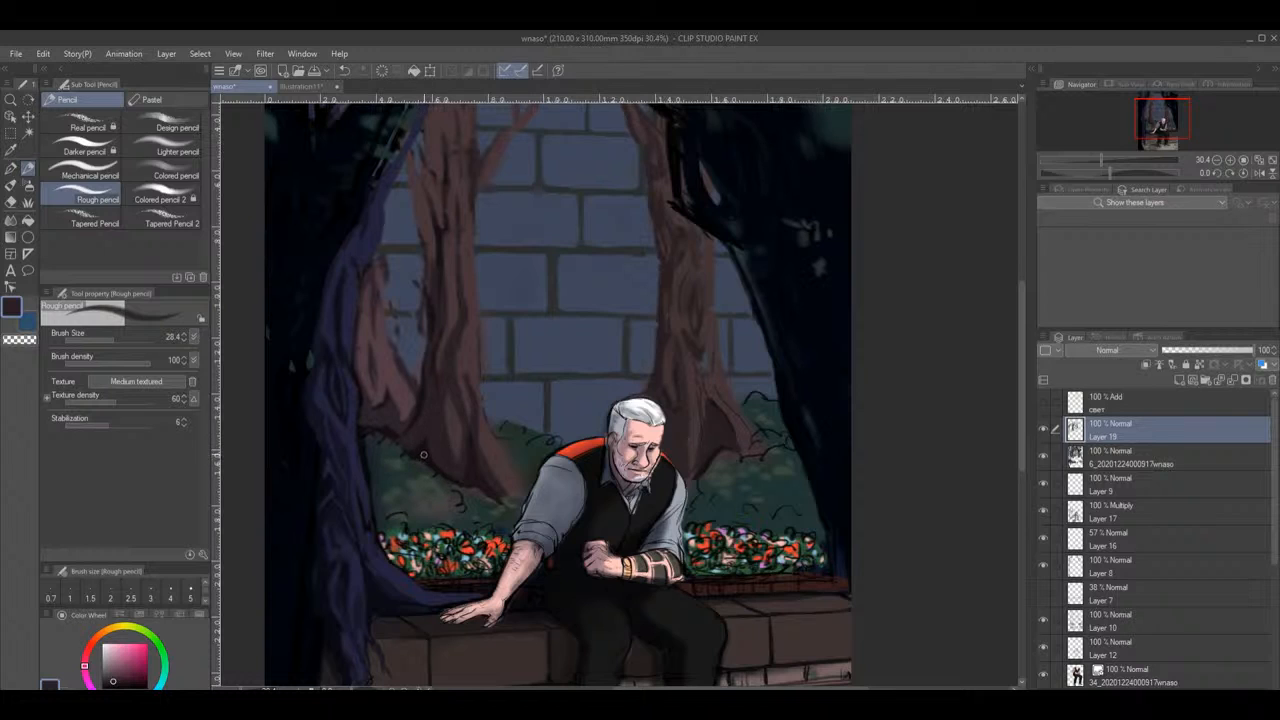
Paint bark grooves and lighter brown areas along the middle of the left background tree's trunk, using brown tones sampled from it
left_click(423, 452, "alt")
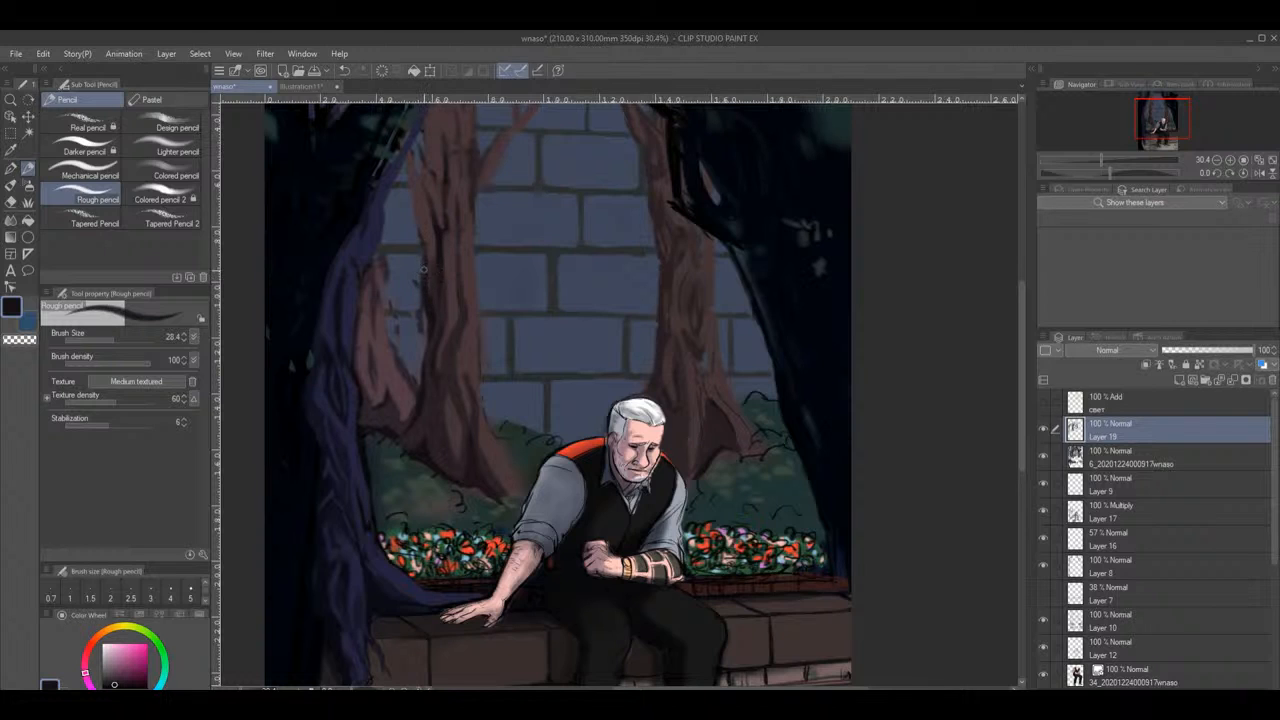
left_click(420, 207, "alt")
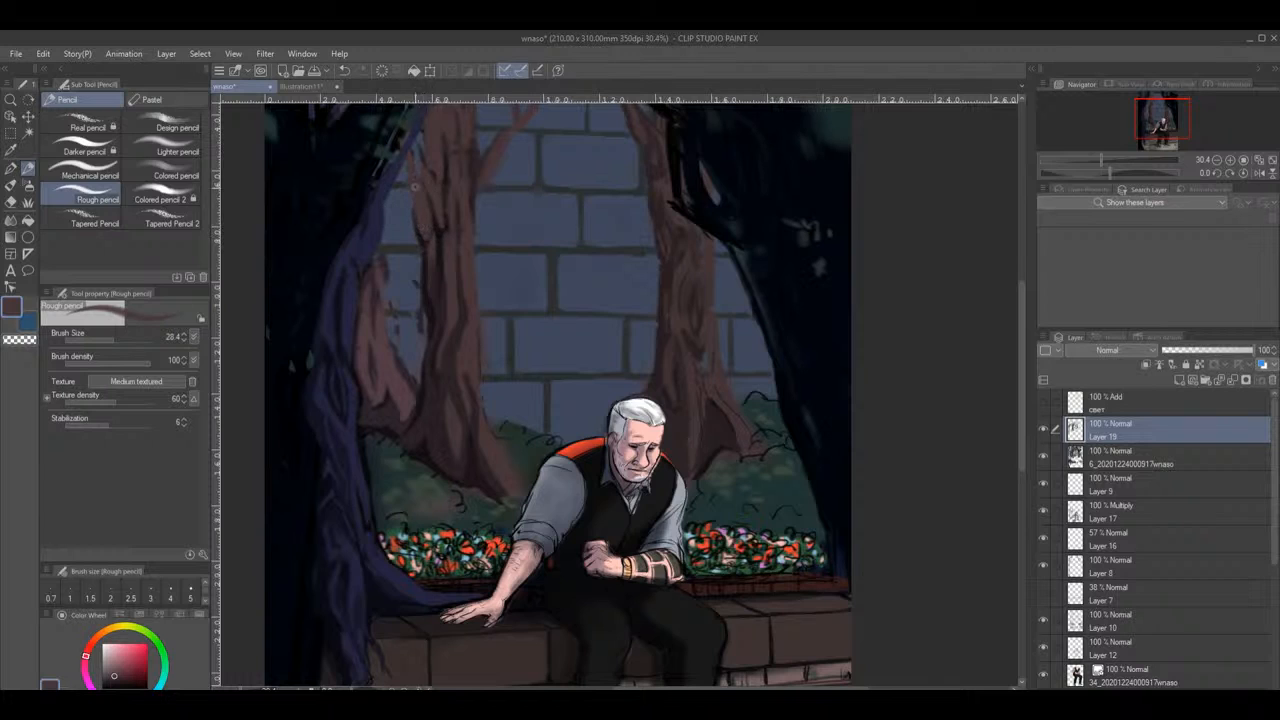
left_click(436, 237, "alt")
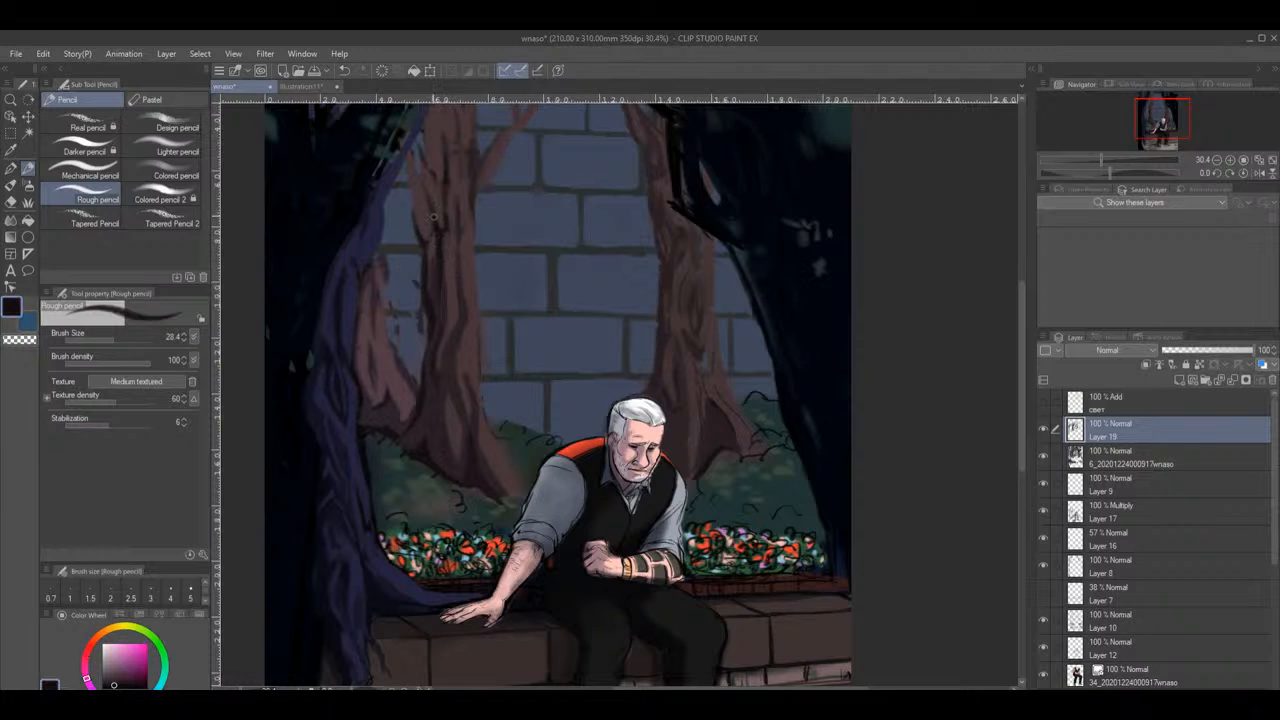
left_click_drag(430, 198, 428, 238)
left_click(423, 208, "alt")
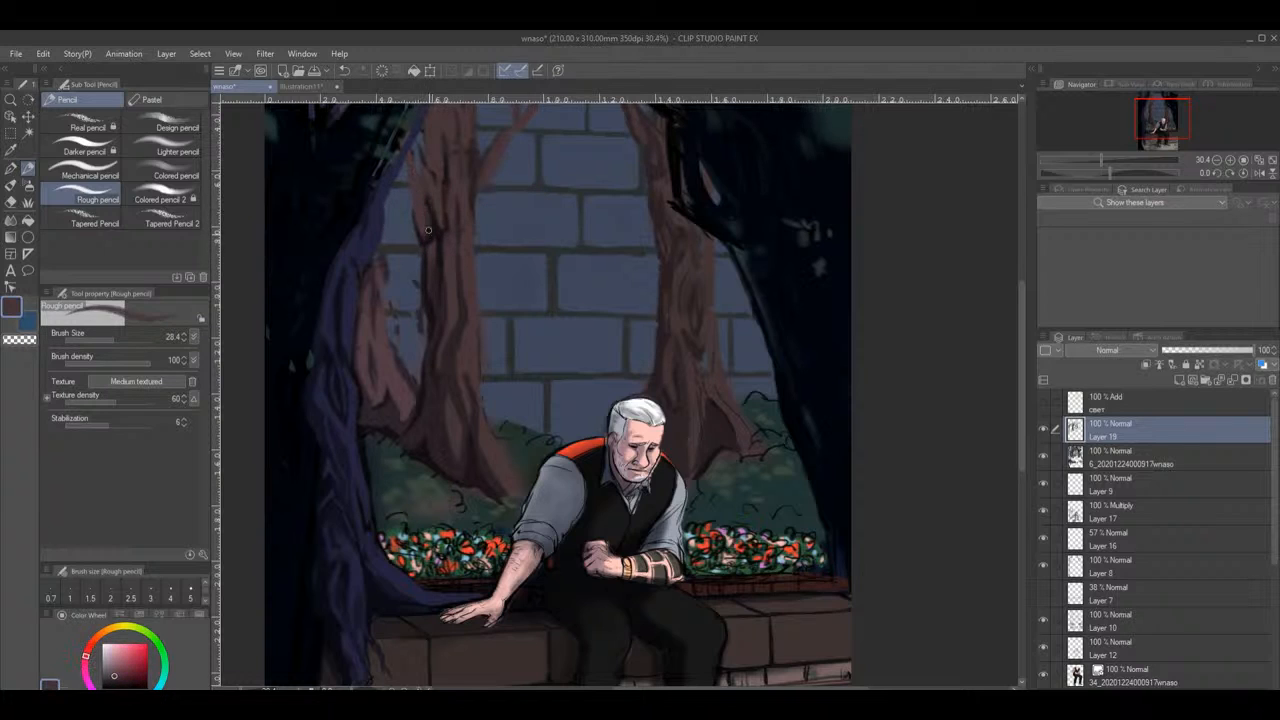
left_click(434, 286, "alt")
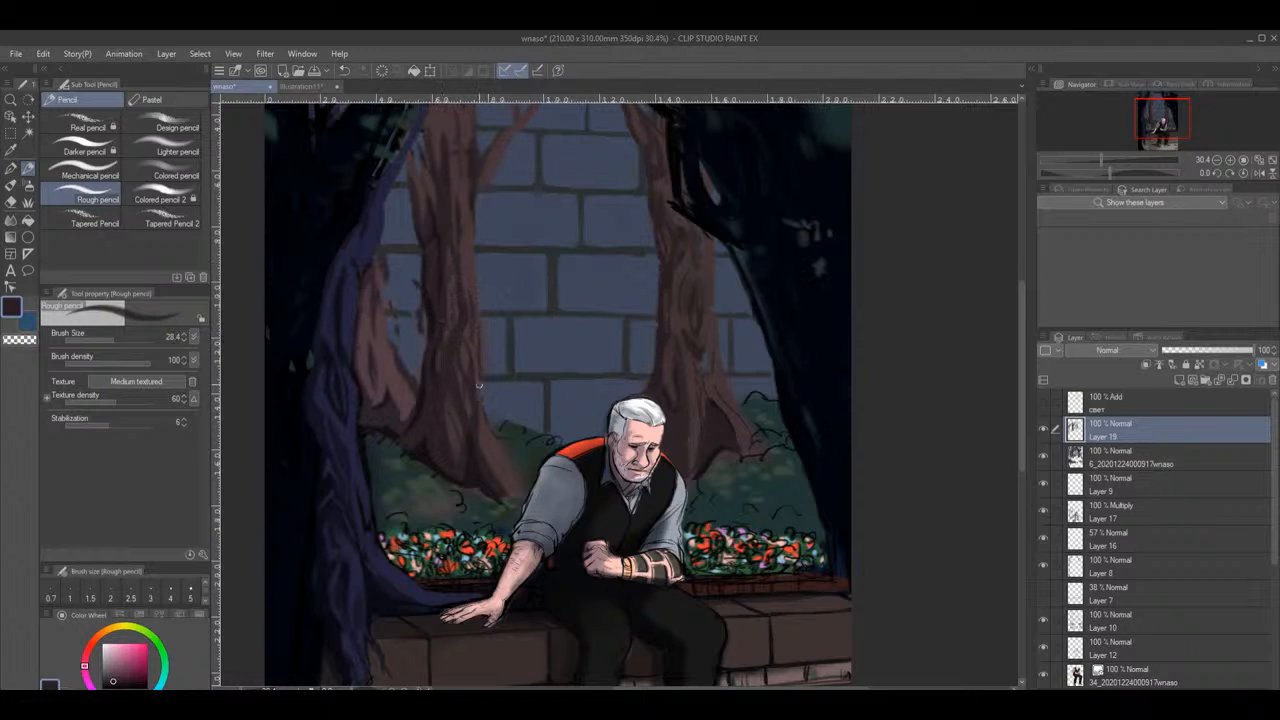
Clean up the right edge of the left background tree's trunk with sampled wall blue and sample dark brown from its base
left_click(487, 350, "alt")
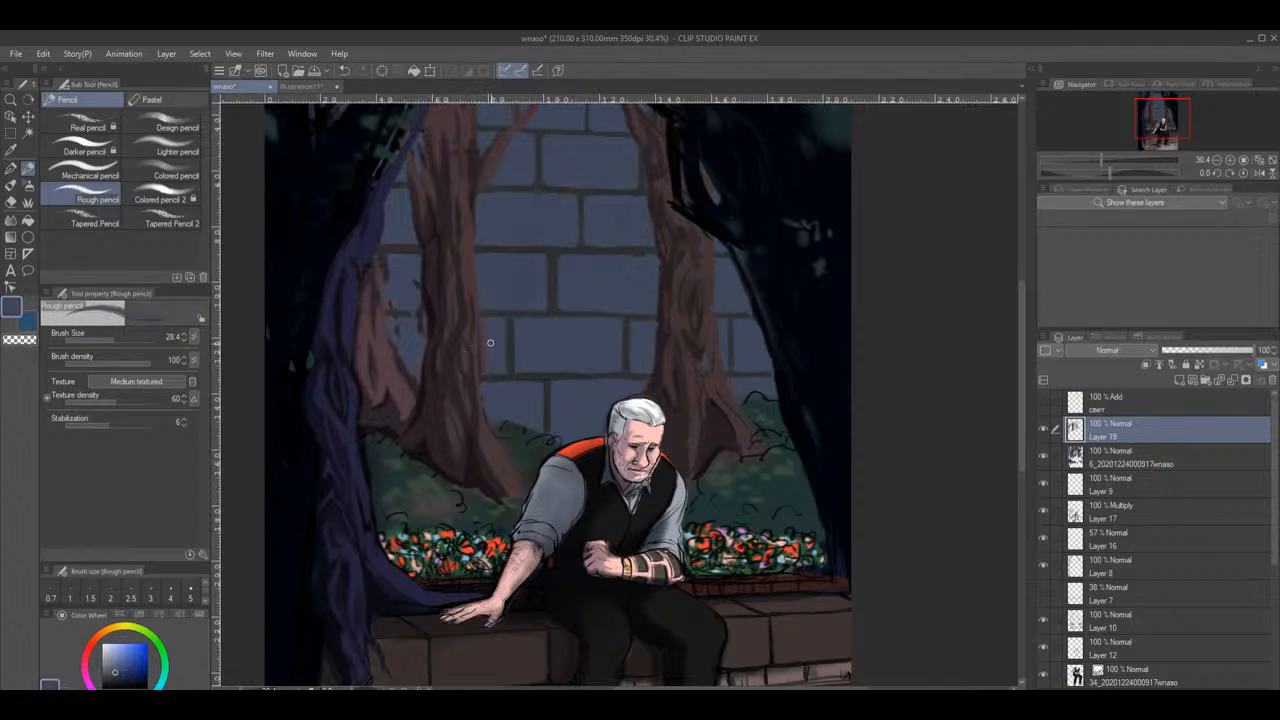
left_click(471, 423, "alt")
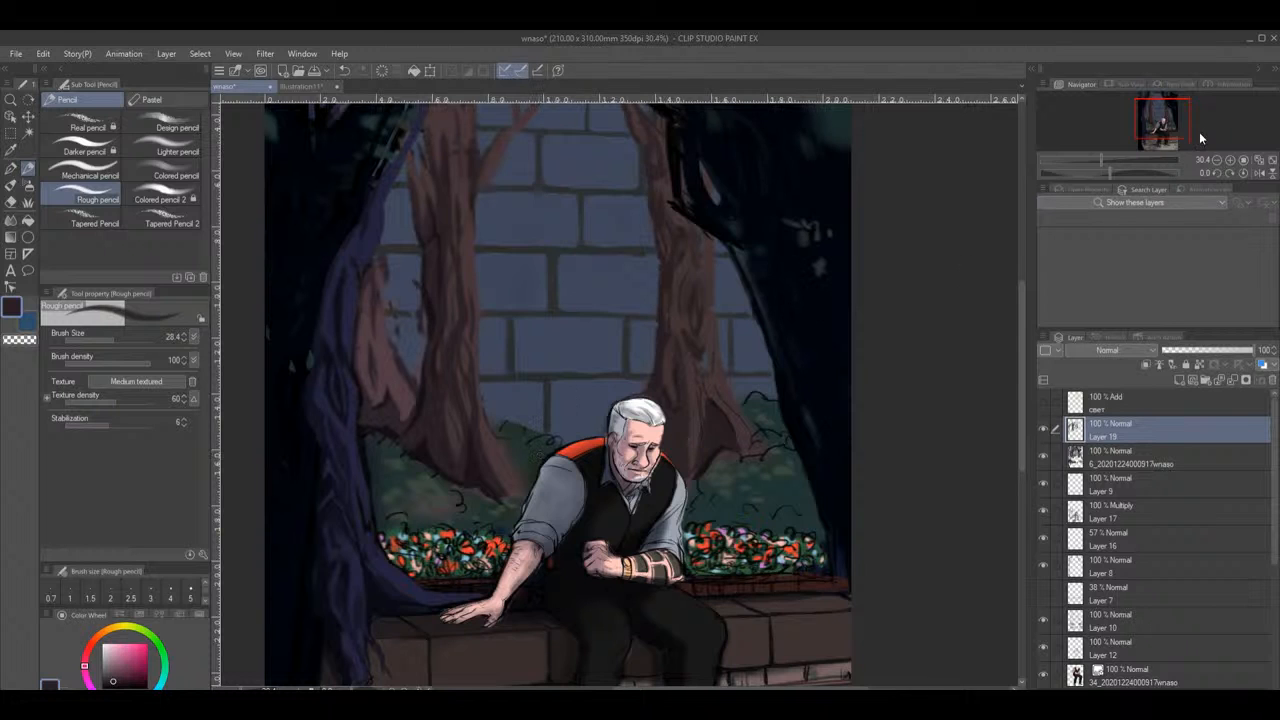
Undo the last three pencil strokes
left_click_drag(1155, 118, 1155, 135)
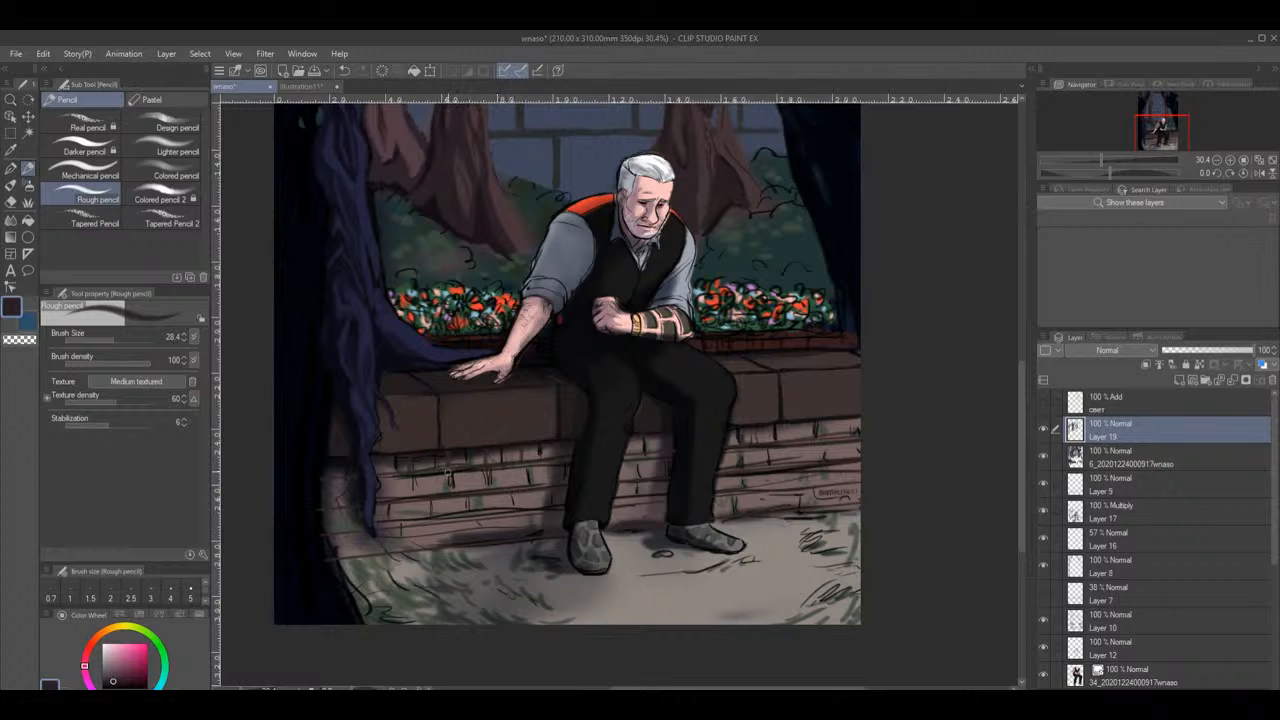
left_click_drag(1167, 130, 1161, 128)
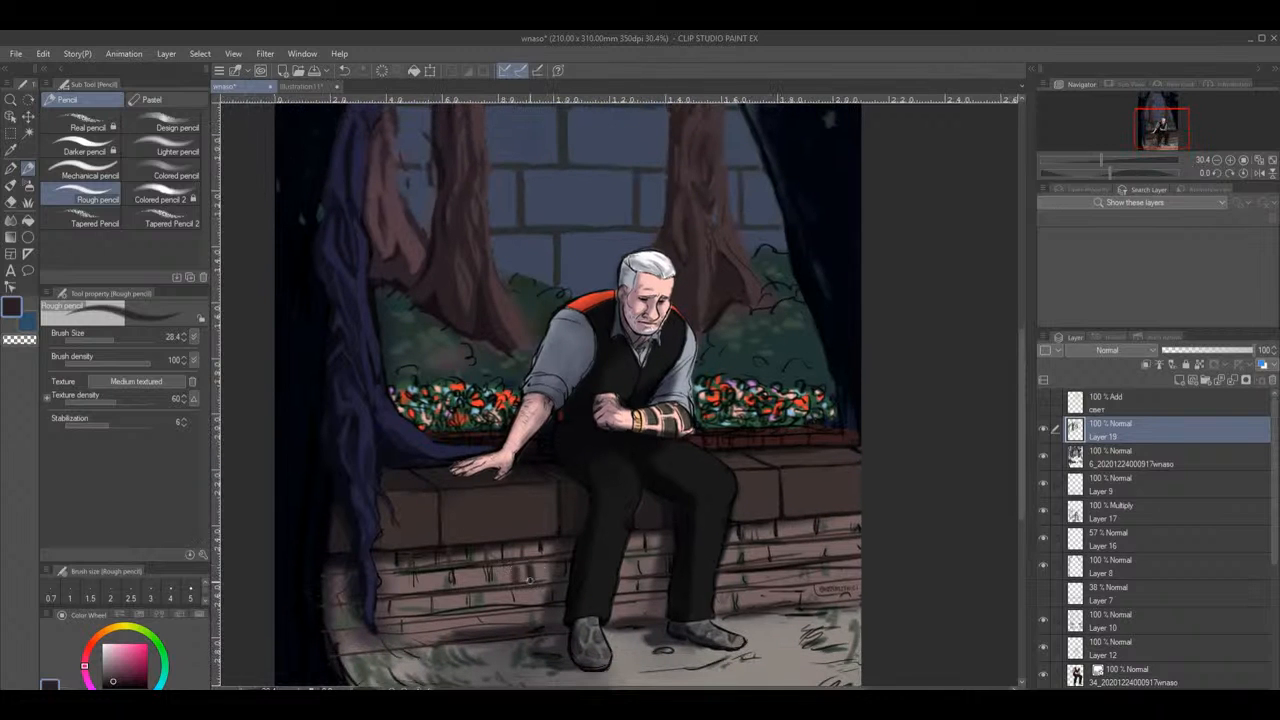
key("ctrl+z")
key("ctrl+z")
key("ctrl+z")
left_click_drag(1157, 129, 1162, 116)
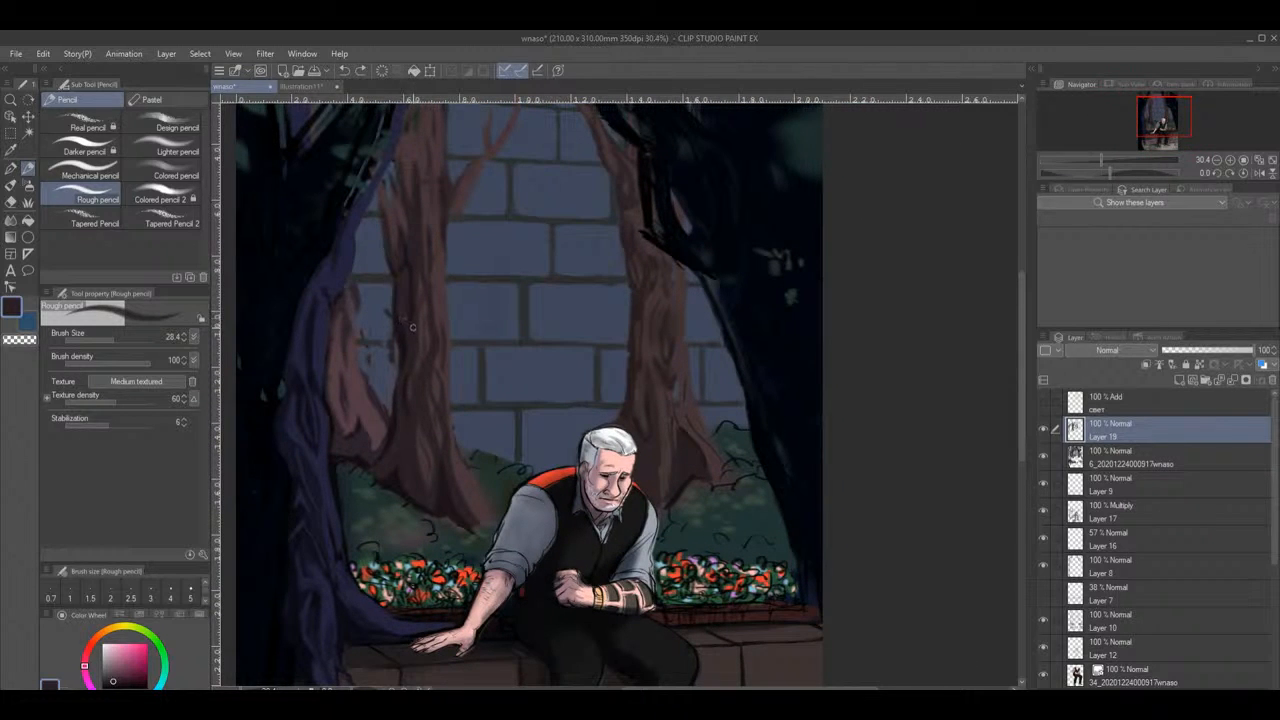
Paint over the left edge of the left background tree's mid-trunk with dark strokes and sampled reddish brown
left_click_drag(400, 308, 403, 325)
left_click(437, 291, "alt")
left_click_drag(399, 296, 404, 332)
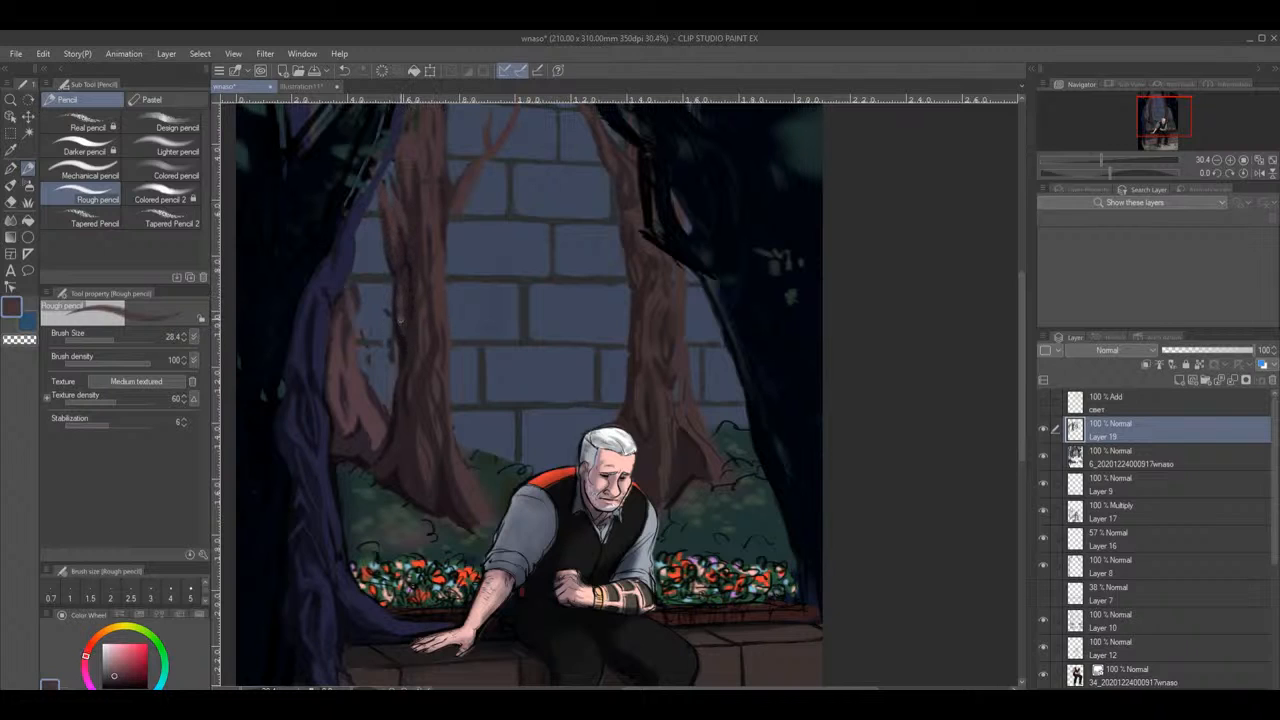
left_click_drag(401, 320, 407, 342)
Shade the left background tree's trunk around the branch joint with dark and reddish browns sampled from the bark
left_click(402, 192, "alt")
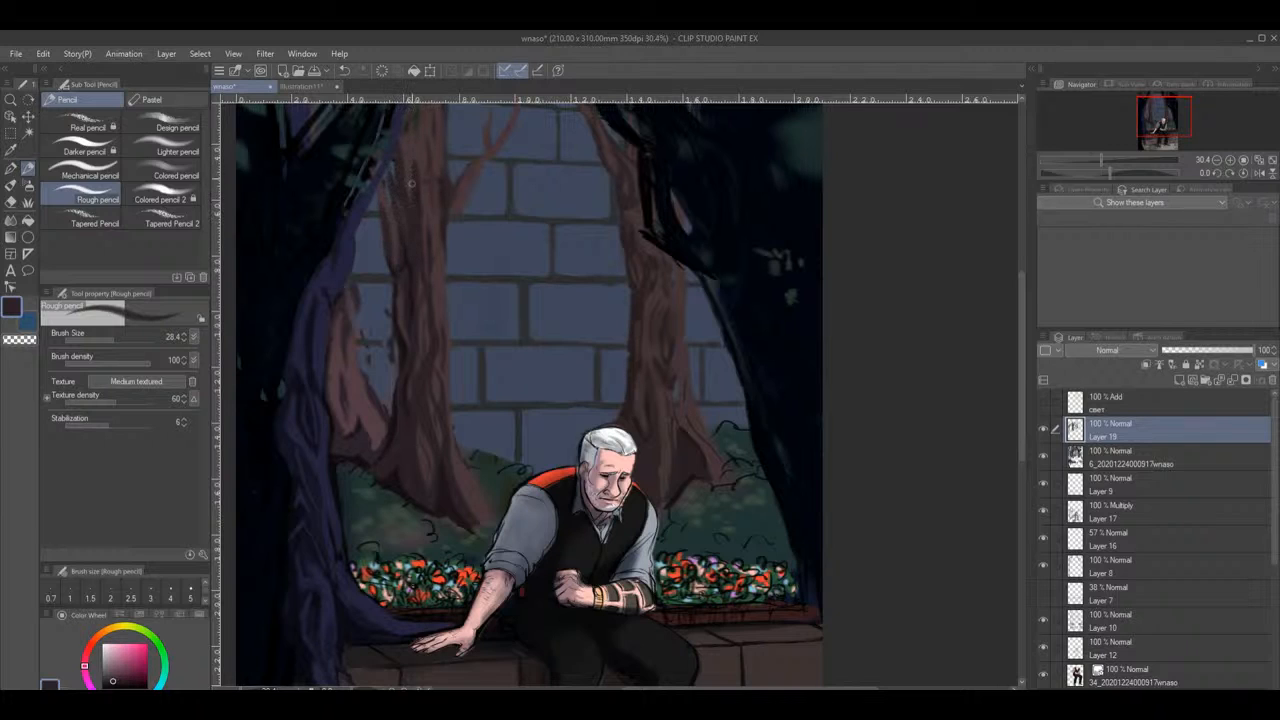
left_click(427, 198, "alt")
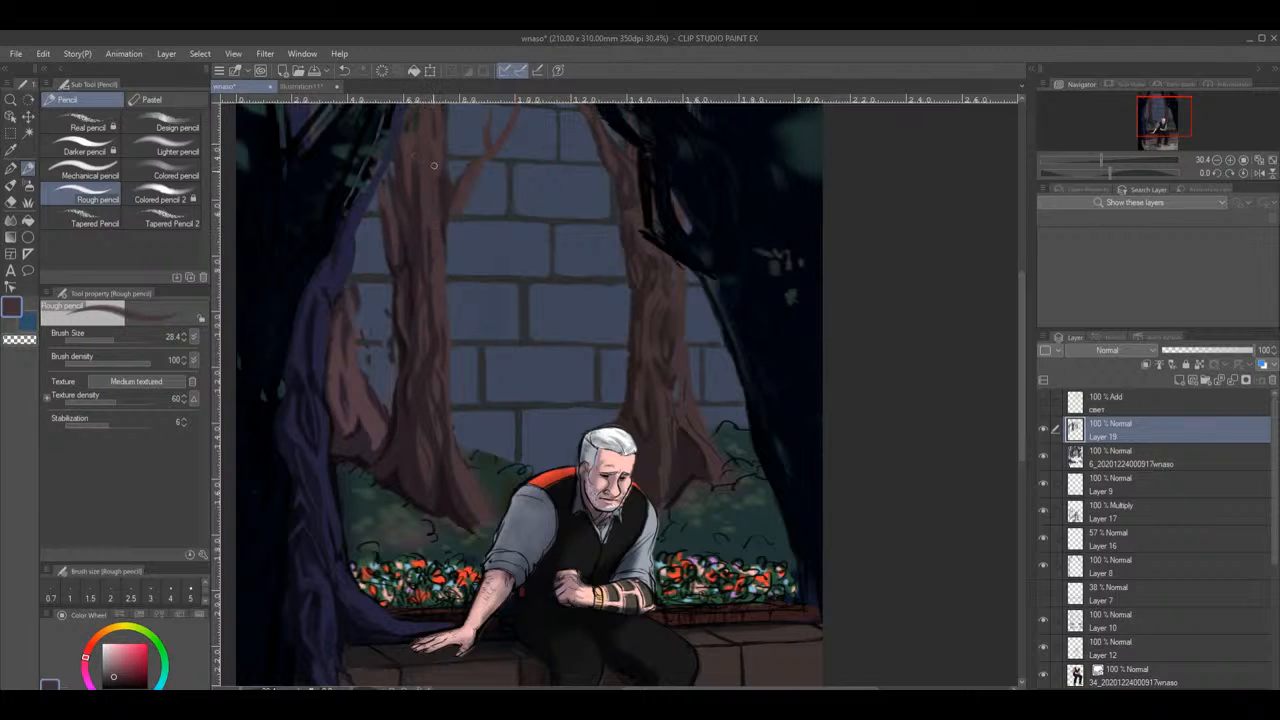
left_click(420, 226, "alt")
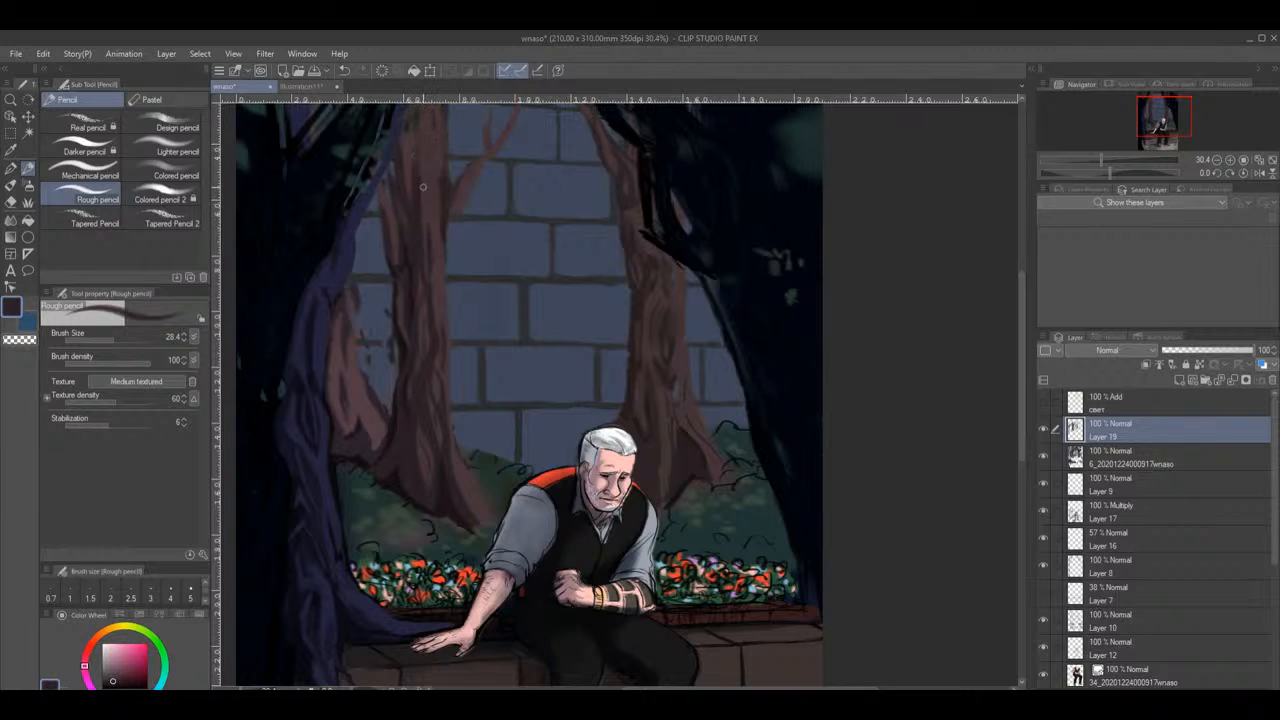
left_click_drag(423, 188, 428, 188)
Darken the left side of the left background tree's lower trunk down to its roots, using dark tones sampled from the bark
mouse_move(395, 344)
left_mouse_down()
mouse_move(394, 386)
mouse_move(396, 364)
left_mouse_up()
left_click(401, 346, "alt")
left_click(403, 347, "alt")
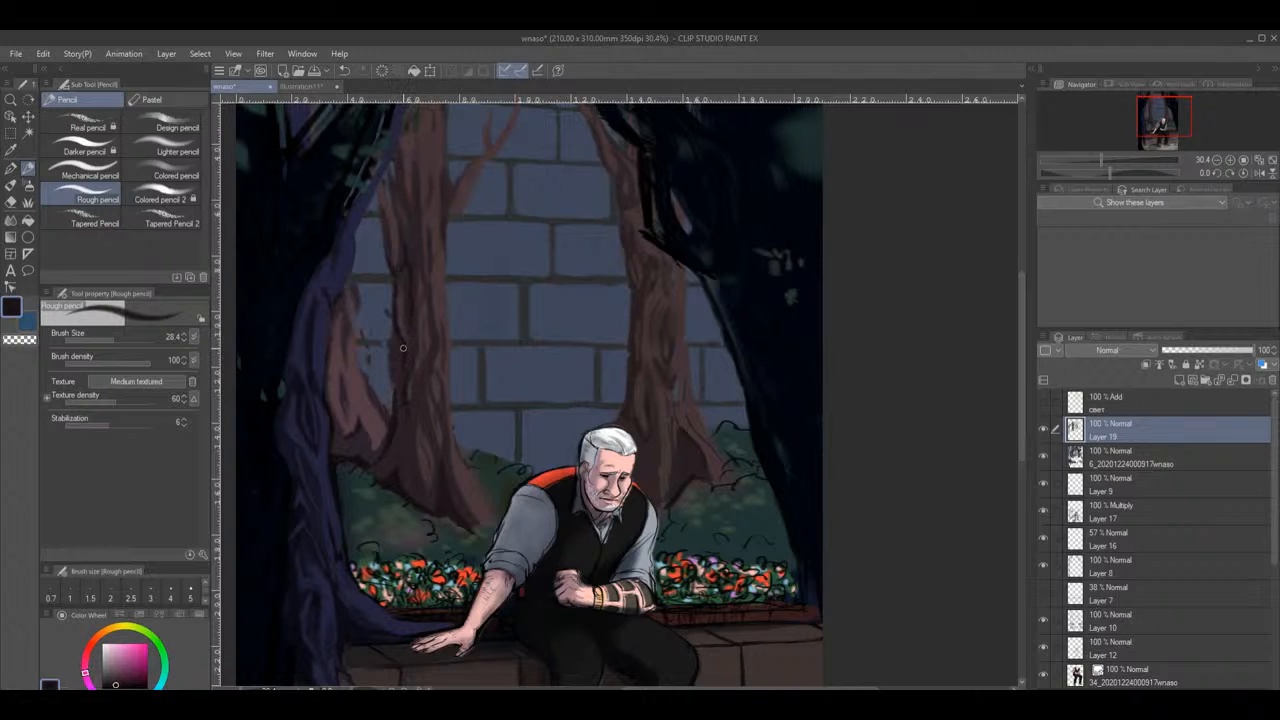
mouse_move(394, 322)
left_mouse_down()
mouse_move(395, 412)
mouse_move(394, 383)
mouse_move(370, 456)
left_mouse_up()
left_click_drag(386, 398, 371, 448)
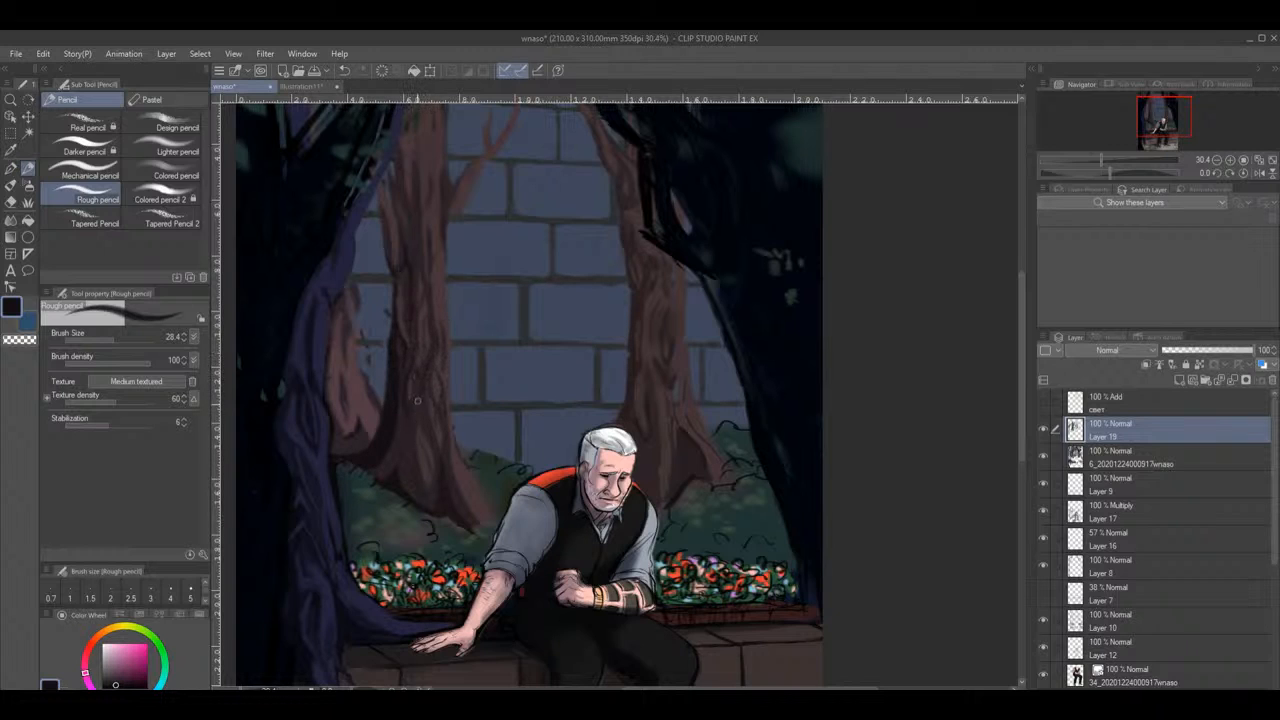
left_click(408, 483, "alt")
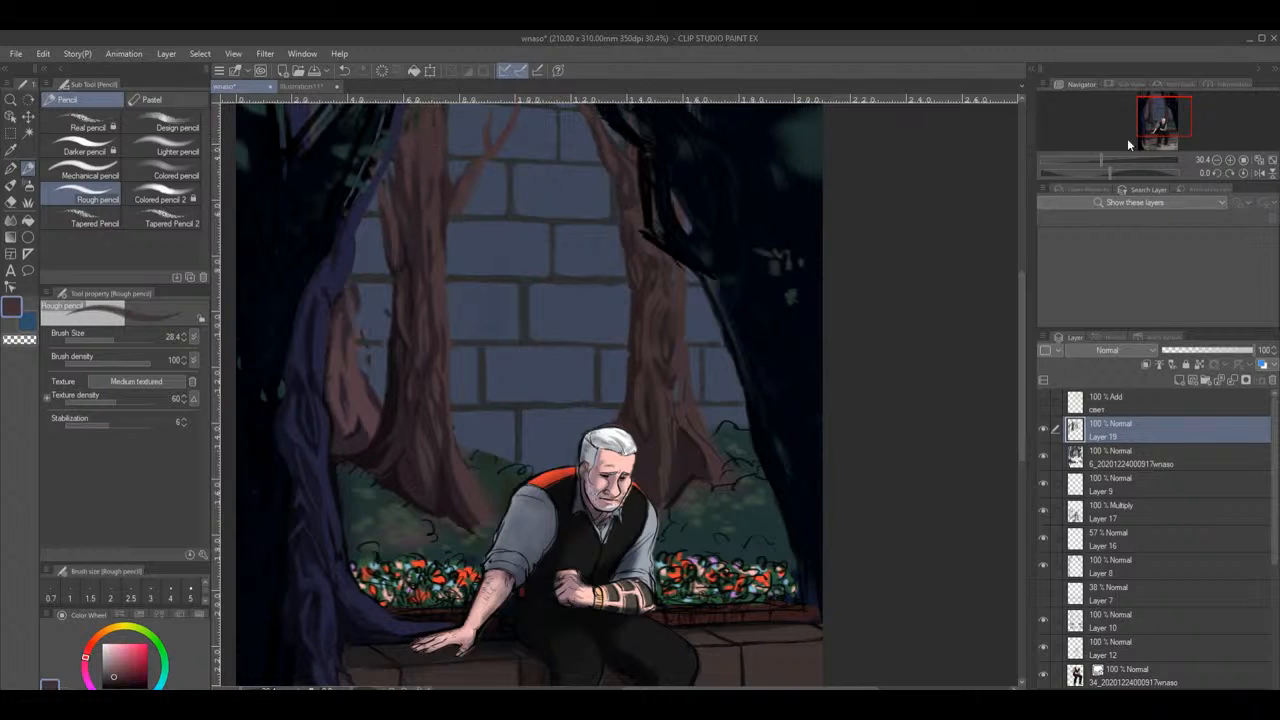
Extend the left background tree's trunk to the canvas top over the purple branch and add dark bark lines in sampled tones
left_click_drag(1165, 113, 1163, 99)
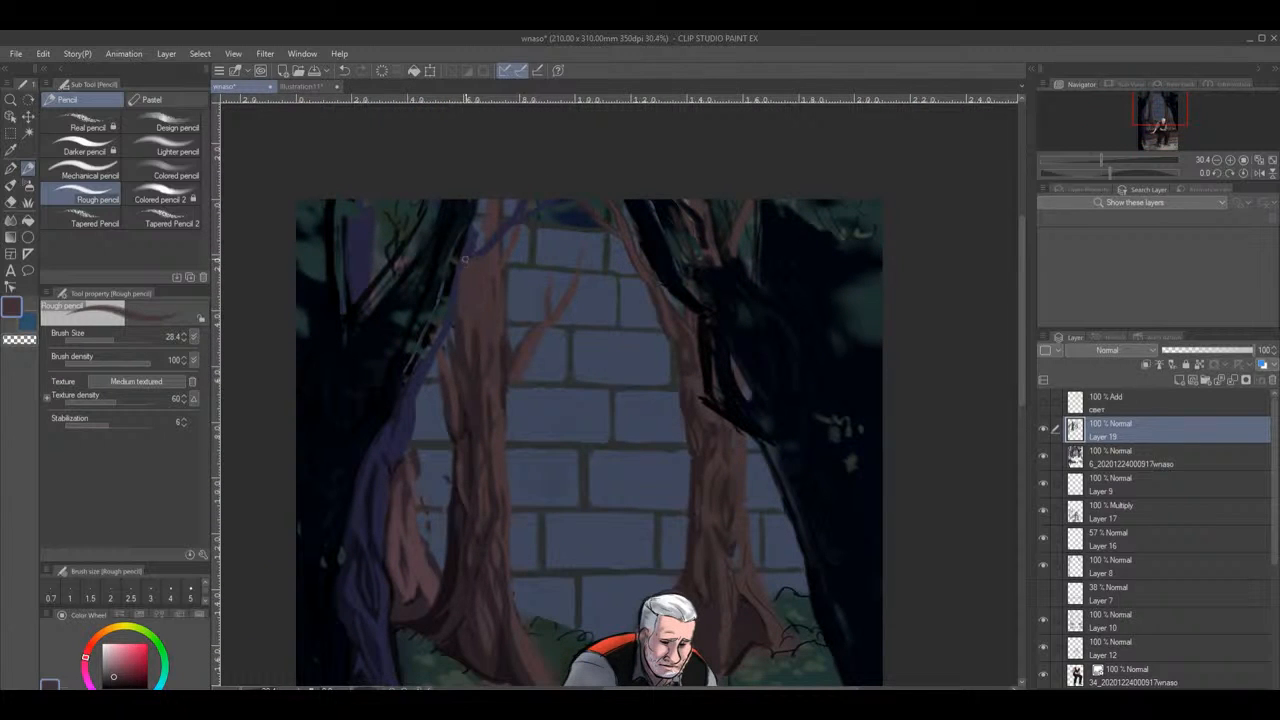
mouse_move(470, 273)
left_mouse_down()
mouse_move(478, 196)
mouse_move(471, 221)
mouse_move(495, 278)
mouse_move(495, 204)
left_mouse_up()
left_click(461, 359, "alt")
left_click_drag(461, 359, 459, 268)
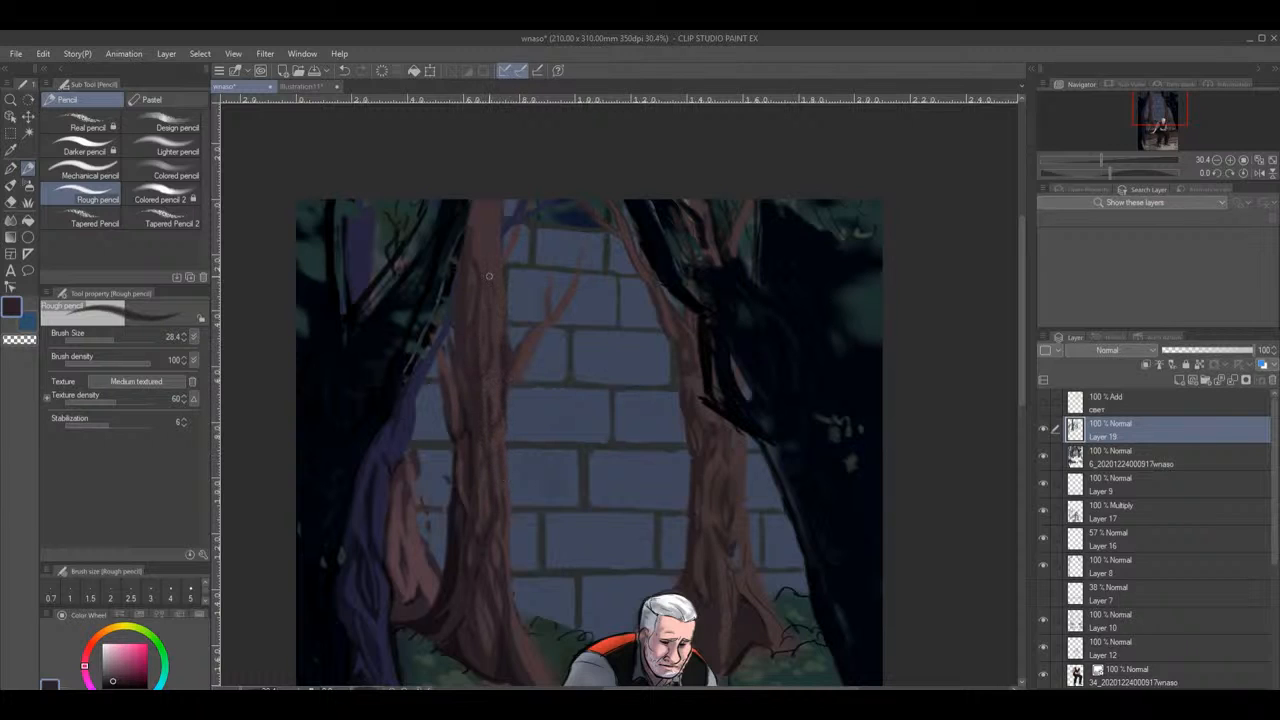
left_click(468, 389, "alt")
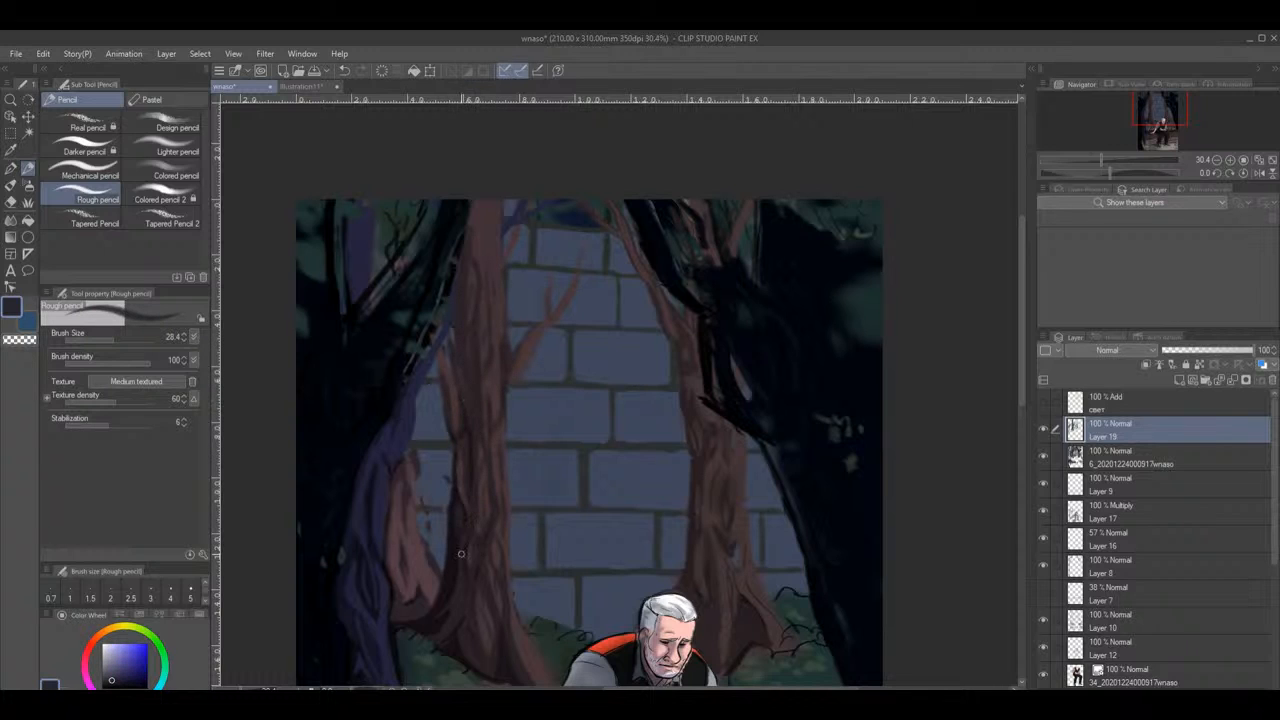
left_click(457, 550, "alt")
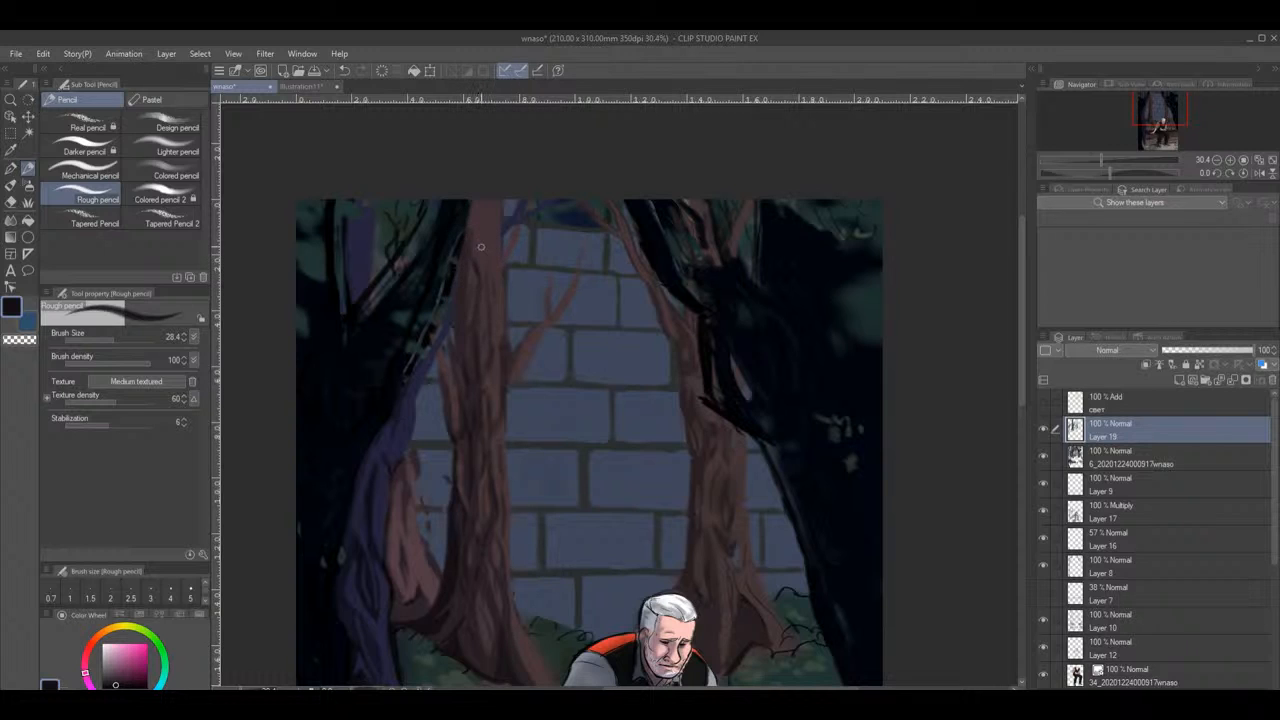
Trim the left background tree's side branch with sampled wall blue and redraw it in dark brown with a forked tip
left_click(517, 359, "alt")
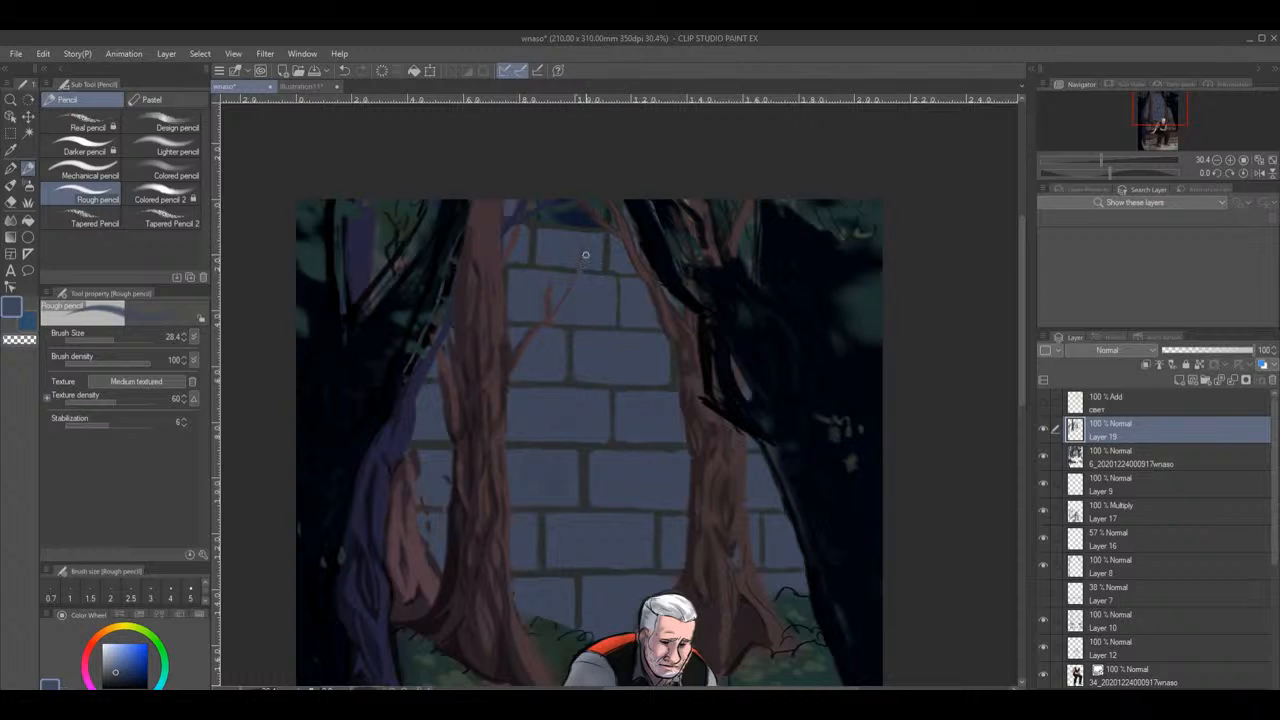
left_click(508, 377, "alt")
mouse_move(511, 364)
left_mouse_down()
mouse_move(536, 328)
mouse_move(508, 354)
mouse_move(553, 312)
mouse_move(577, 272)
left_mouse_up()
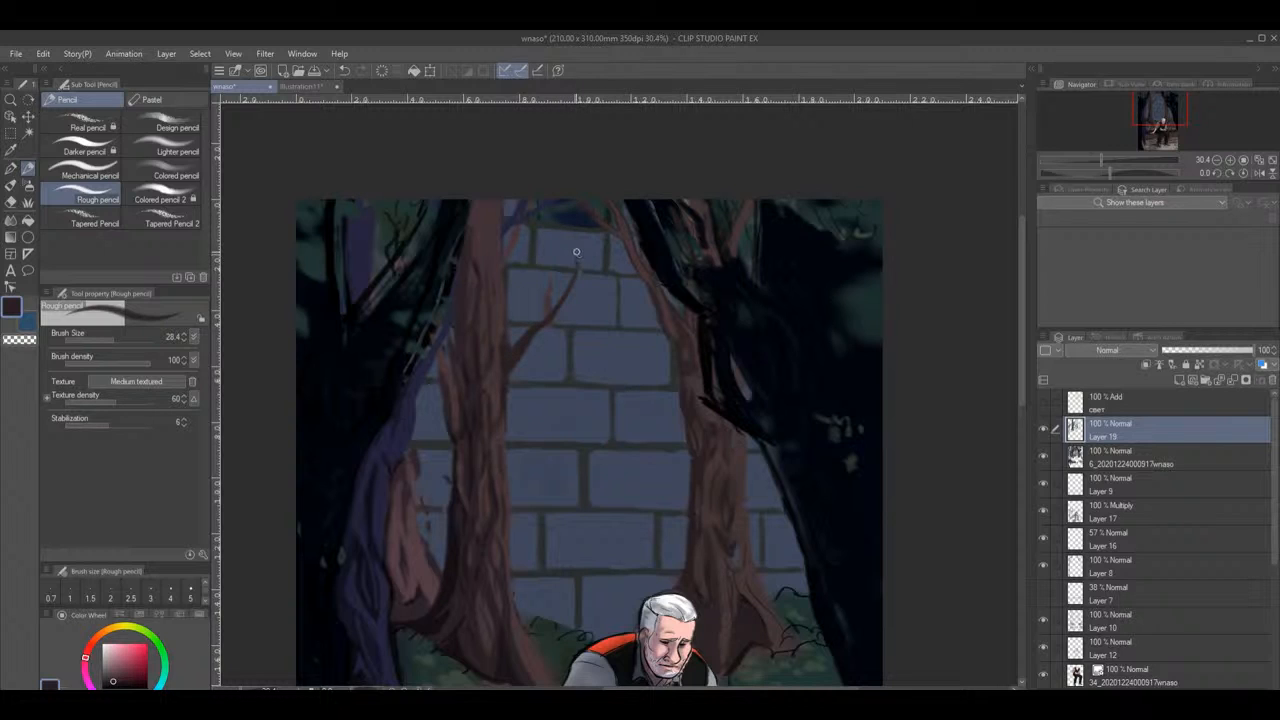
mouse_move(577, 271)
left_mouse_down()
mouse_move(573, 246)
mouse_move(590, 241)
left_mouse_up()
Texture the left background tree's upper trunk around the side branch with sampled reddish and darker browns
left_click(499, 311, "alt")
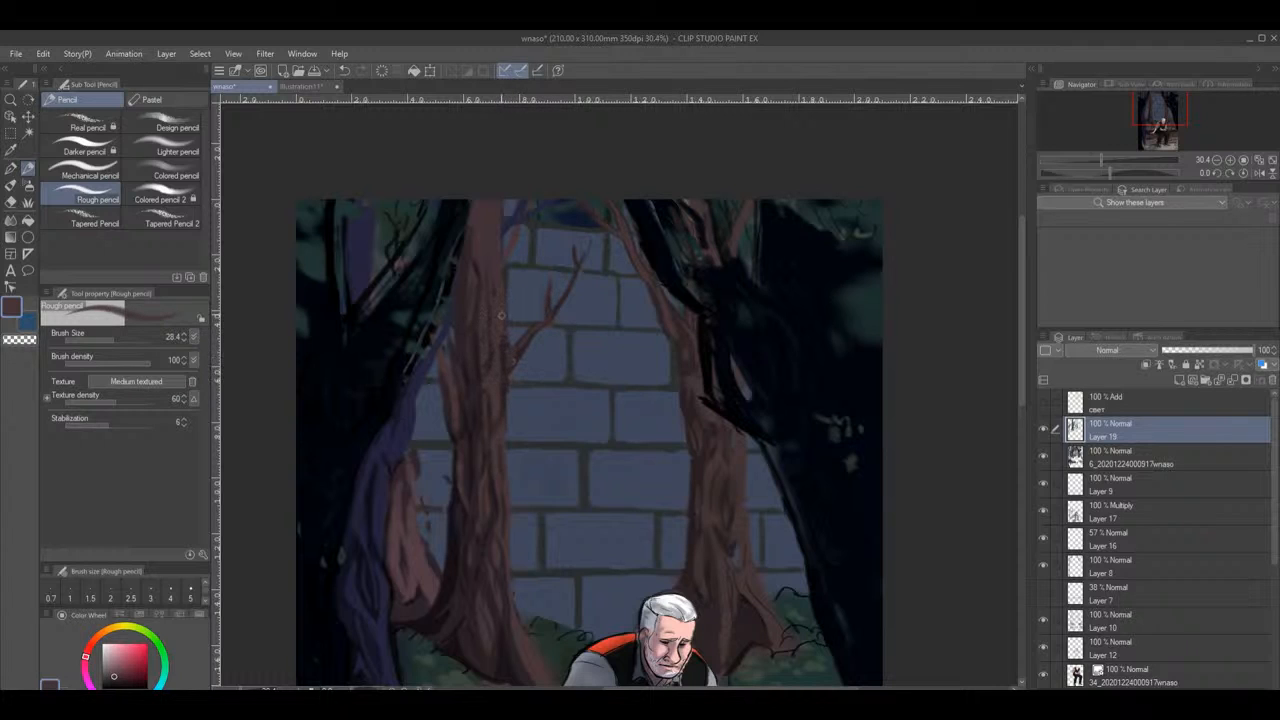
left_click(504, 364, "alt")
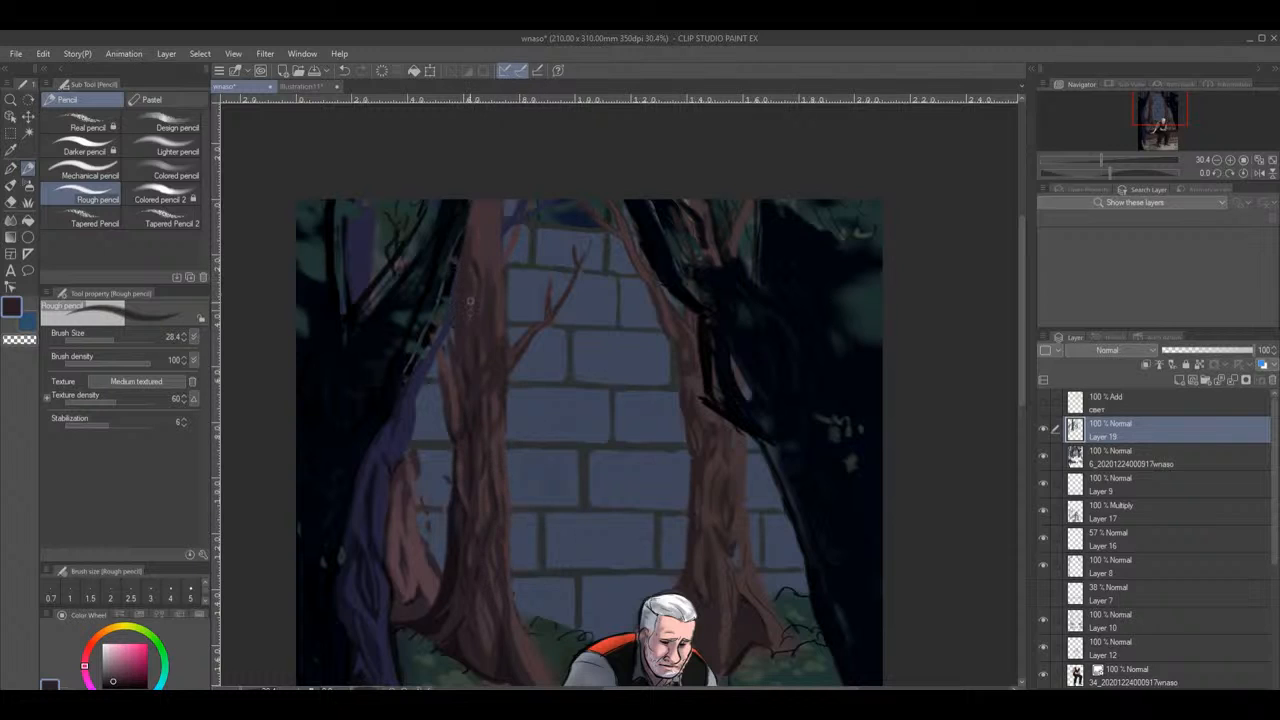
left_click(466, 355, "alt")
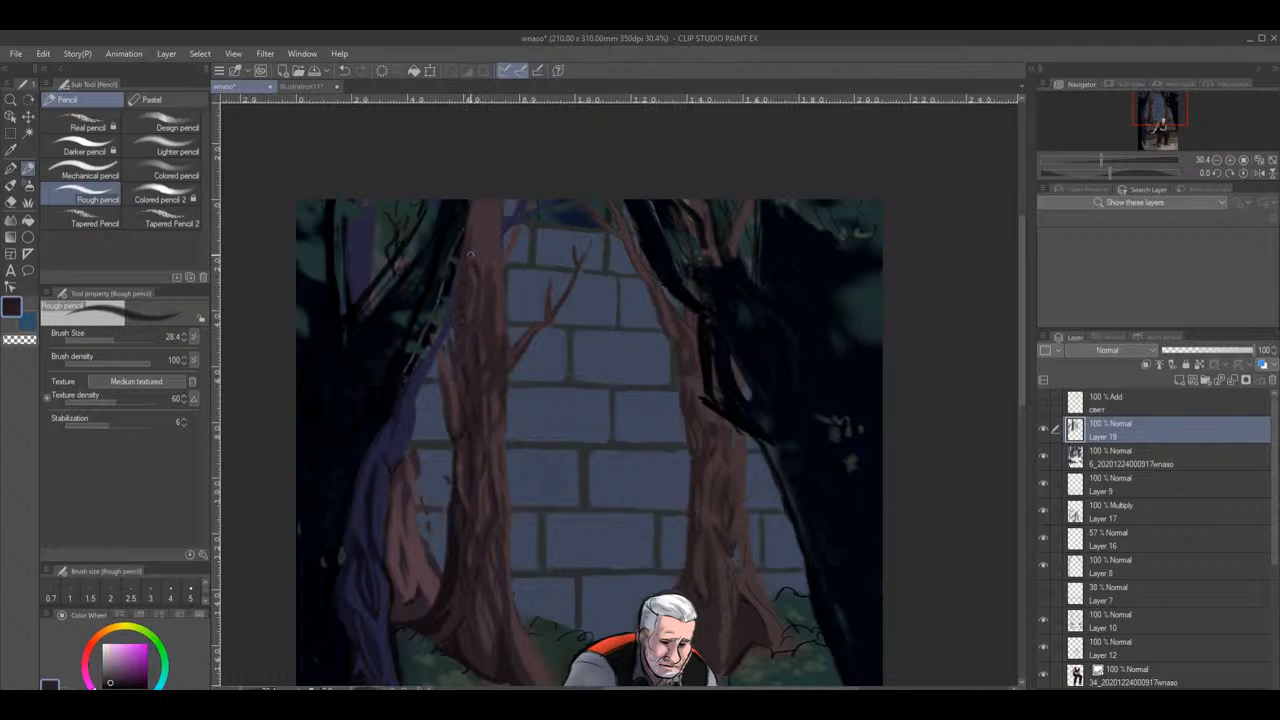
Deepen the left edge and bark grooves of the left background tree's upper trunk with dark tones sampled from its shaded side
left_click(452, 573, "alt")
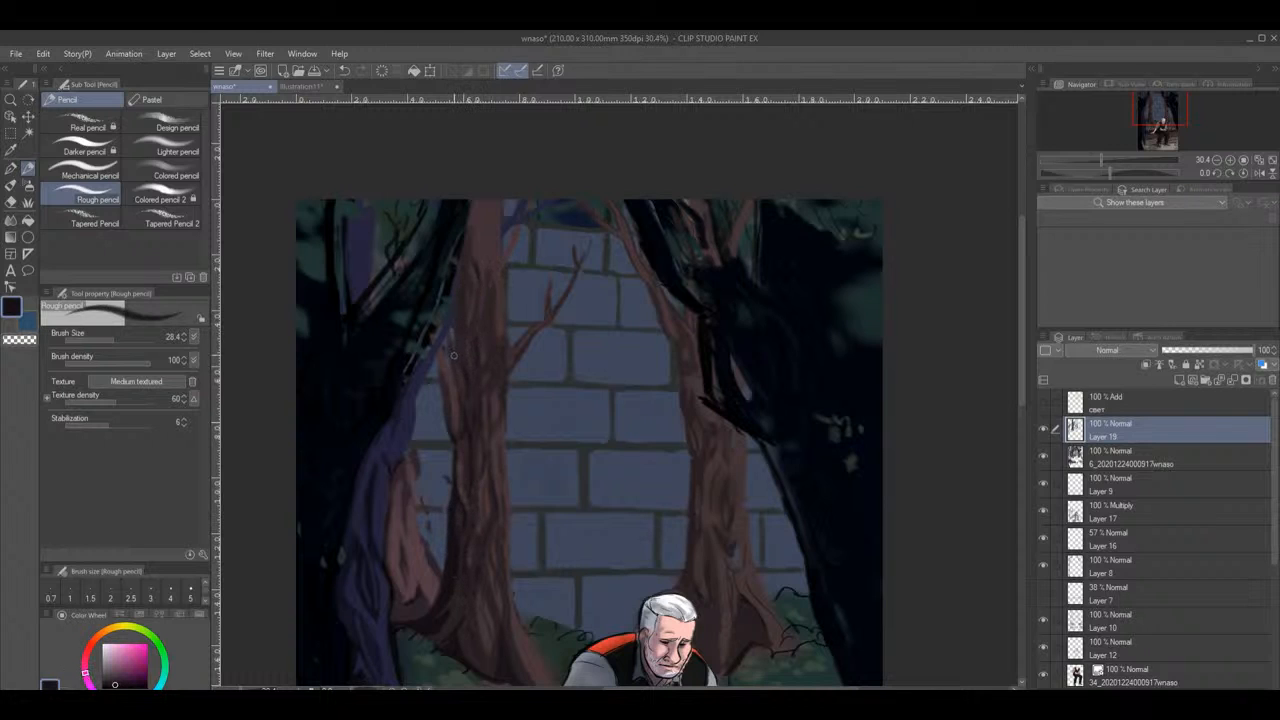
left_click_drag(453, 355, 449, 324)
left_click(471, 392, "alt")
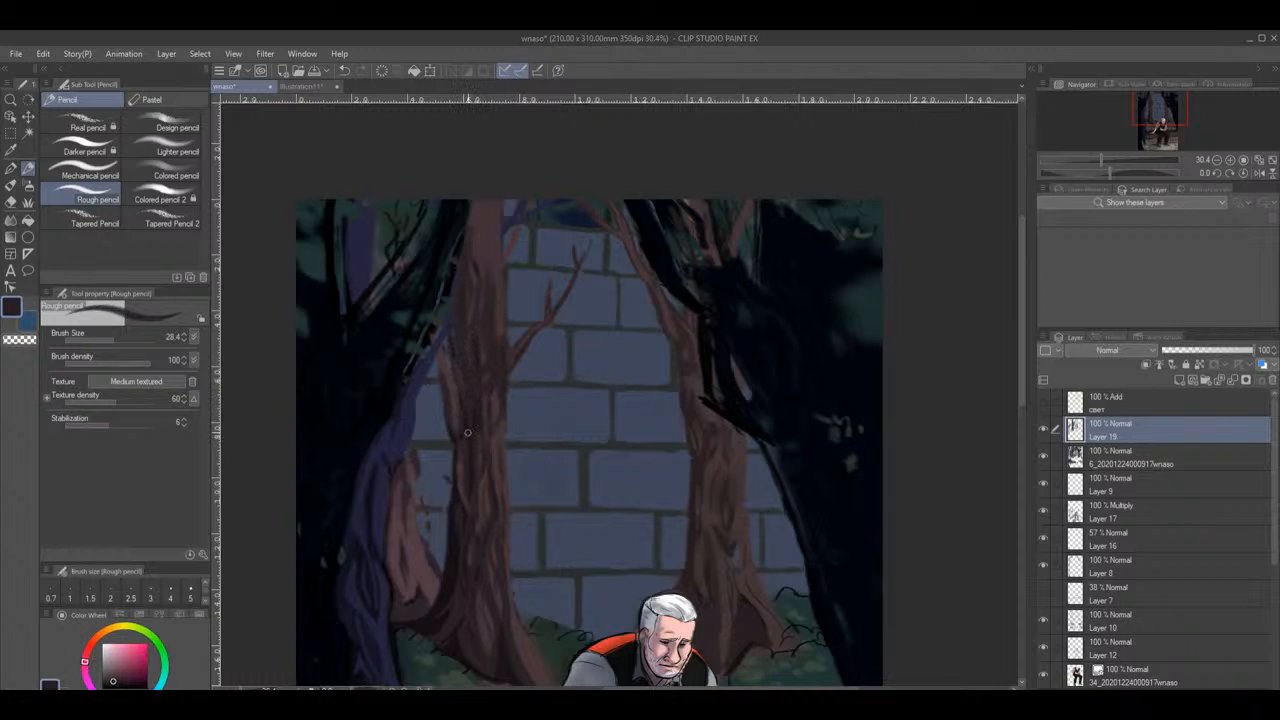
left_click(461, 360, "alt")
left_click(453, 443, "alt")
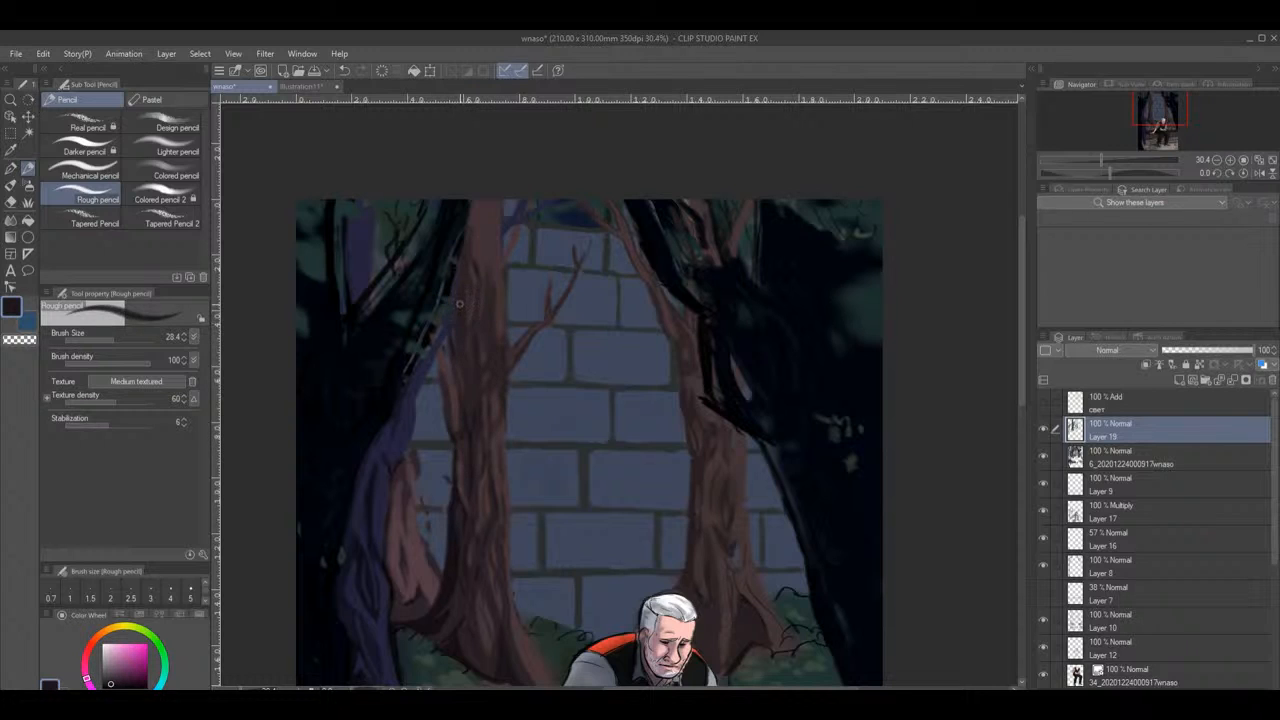
left_click(447, 570, "alt")
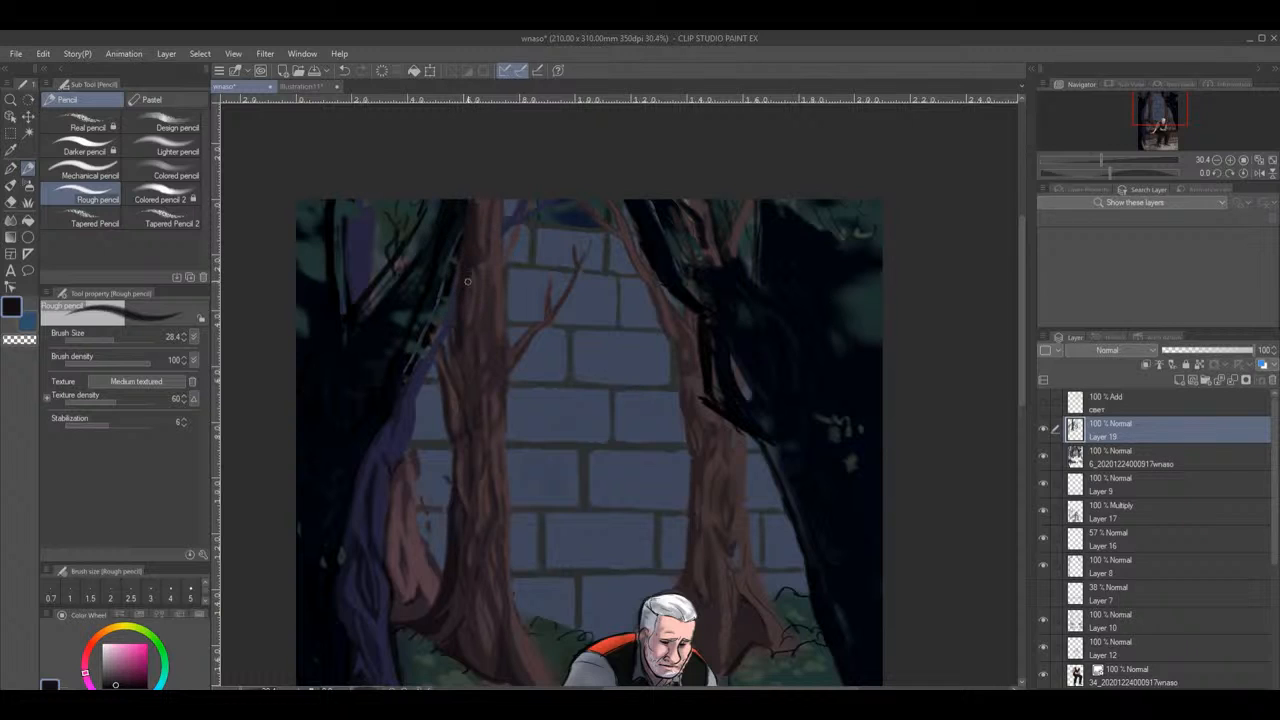
left_click_drag(476, 258, 478, 294)
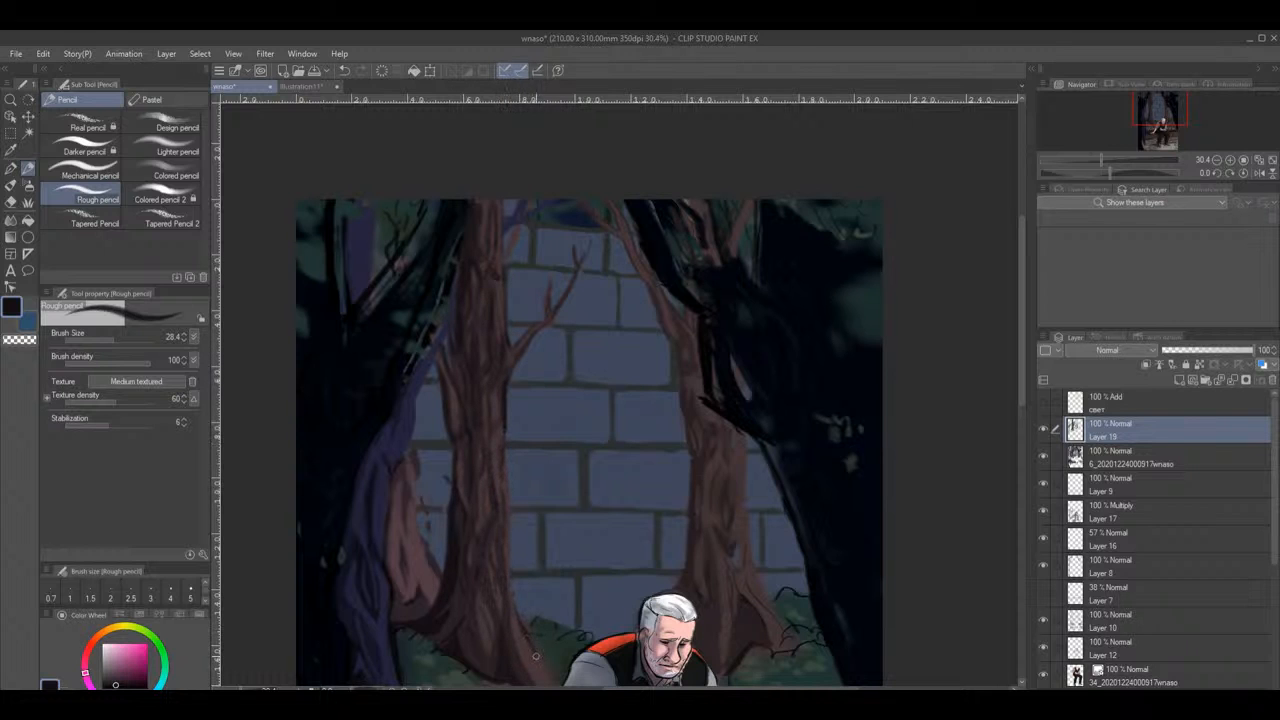
Deepen the bark grooves across the left background tree's flared base and right root with sampled dark browns
mouse_move(1102, 158)
left_mouse_down()
mouse_move(1081, 156)
mouse_move(1097, 153)
left_mouse_up()
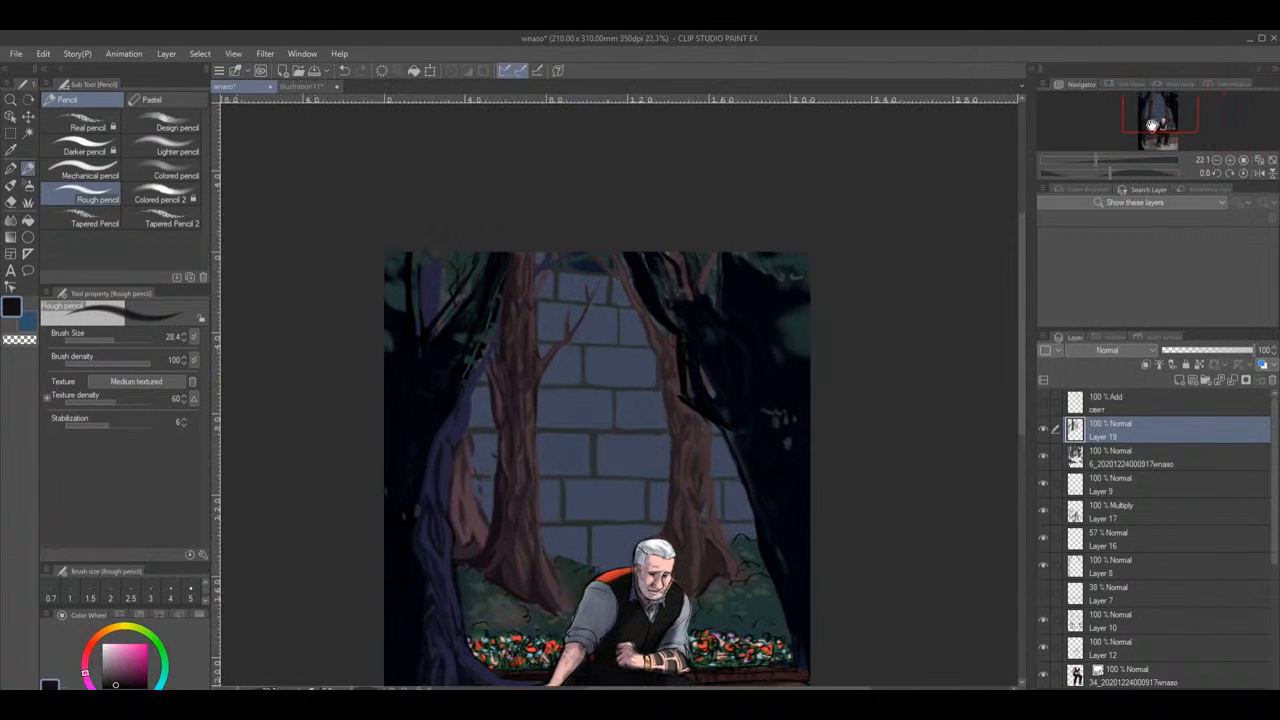
left_click_drag(1158, 121, 1106, 158)
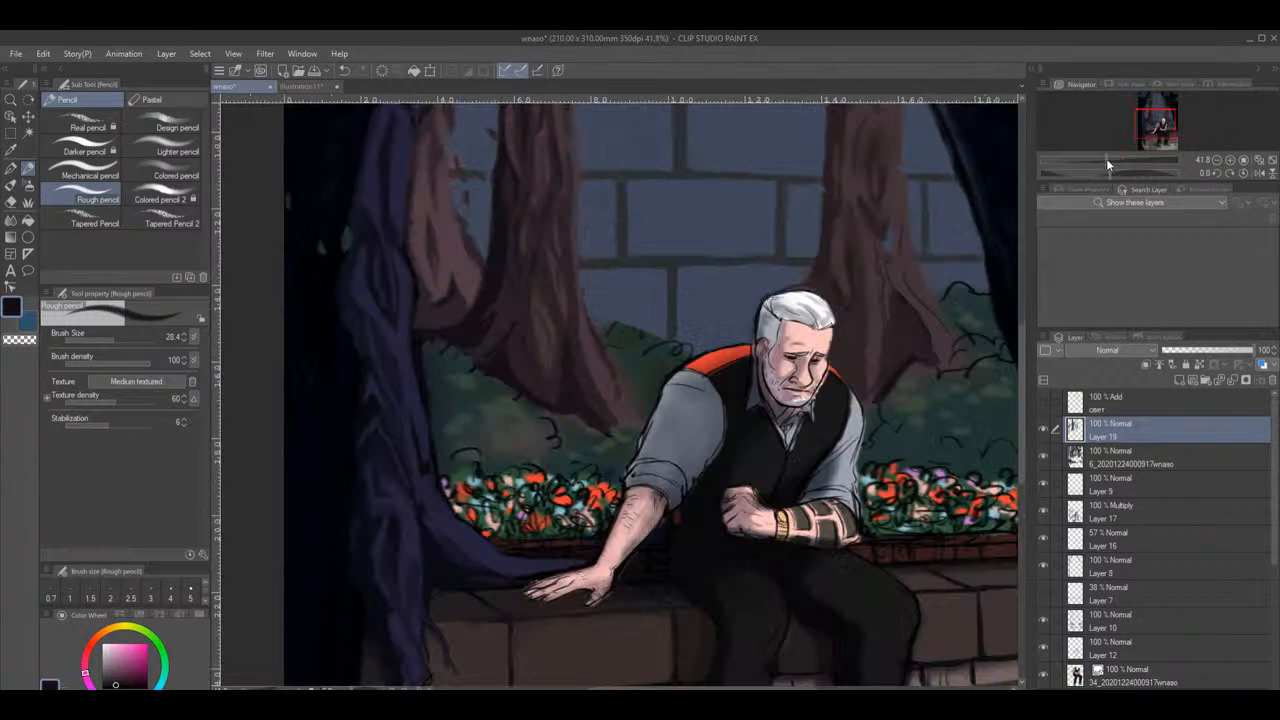
left_click(600, 367, "alt")
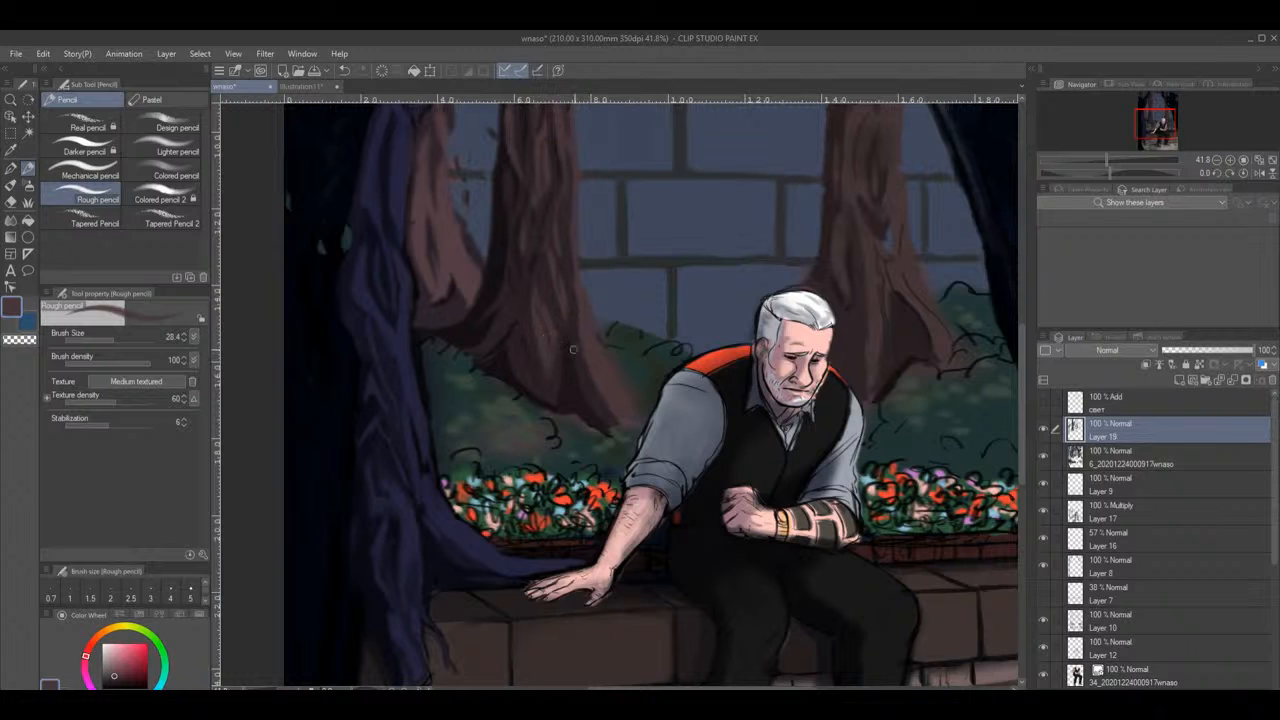
left_click(586, 376, "alt")
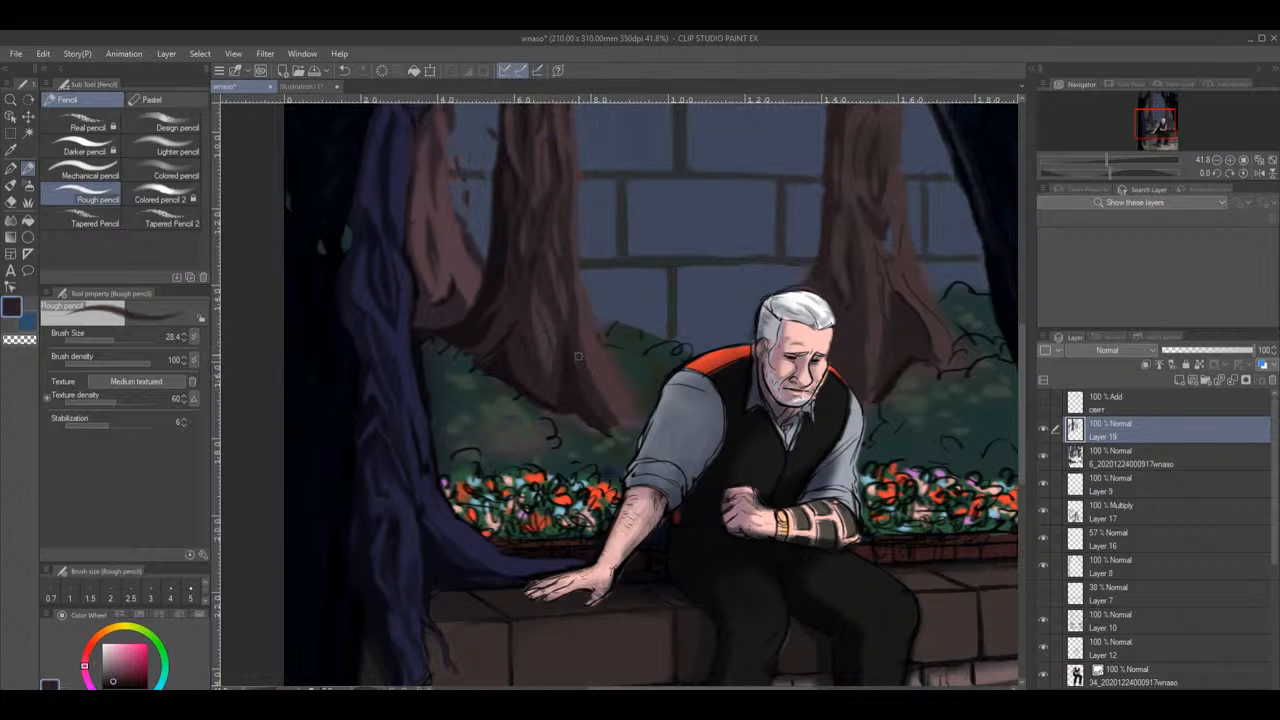
left_click_drag(576, 340, 617, 420)
left_click(562, 388, "alt")
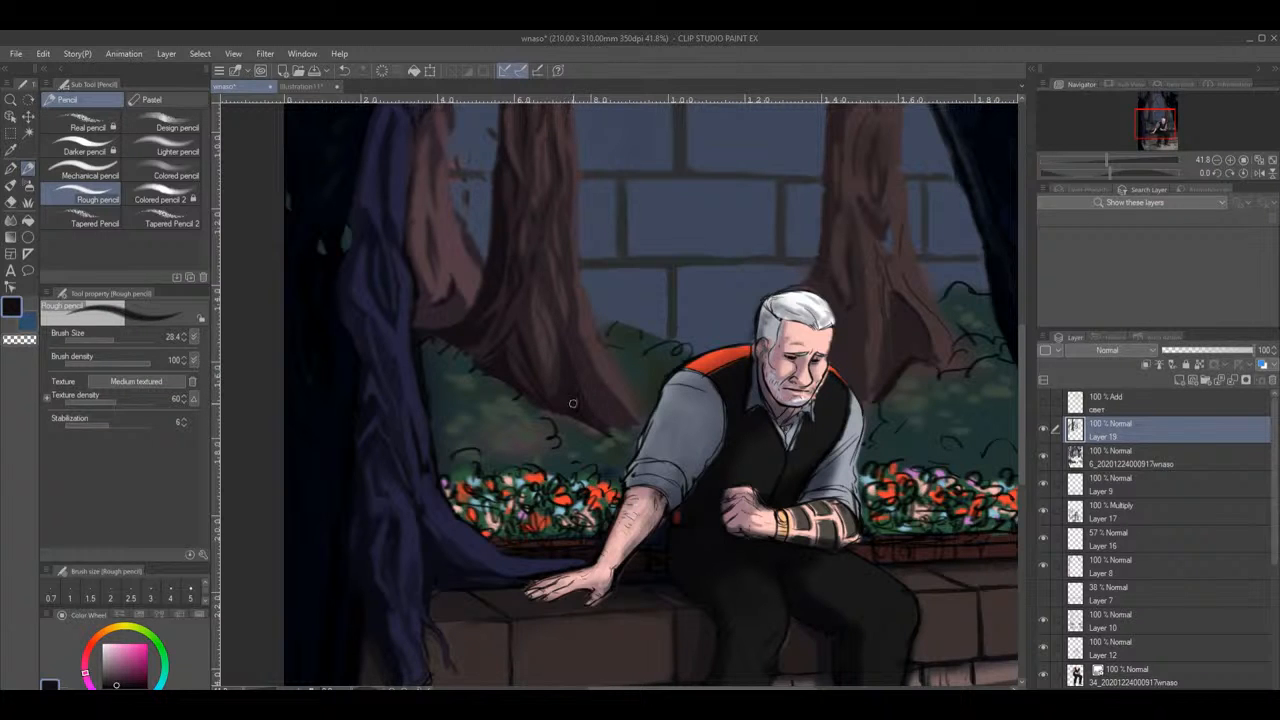
Add bark strokes to the left background tree's trunk beside and above the side branch with sampled dark and reddish browns
left_click_drag(1156, 133, 1156, 117)
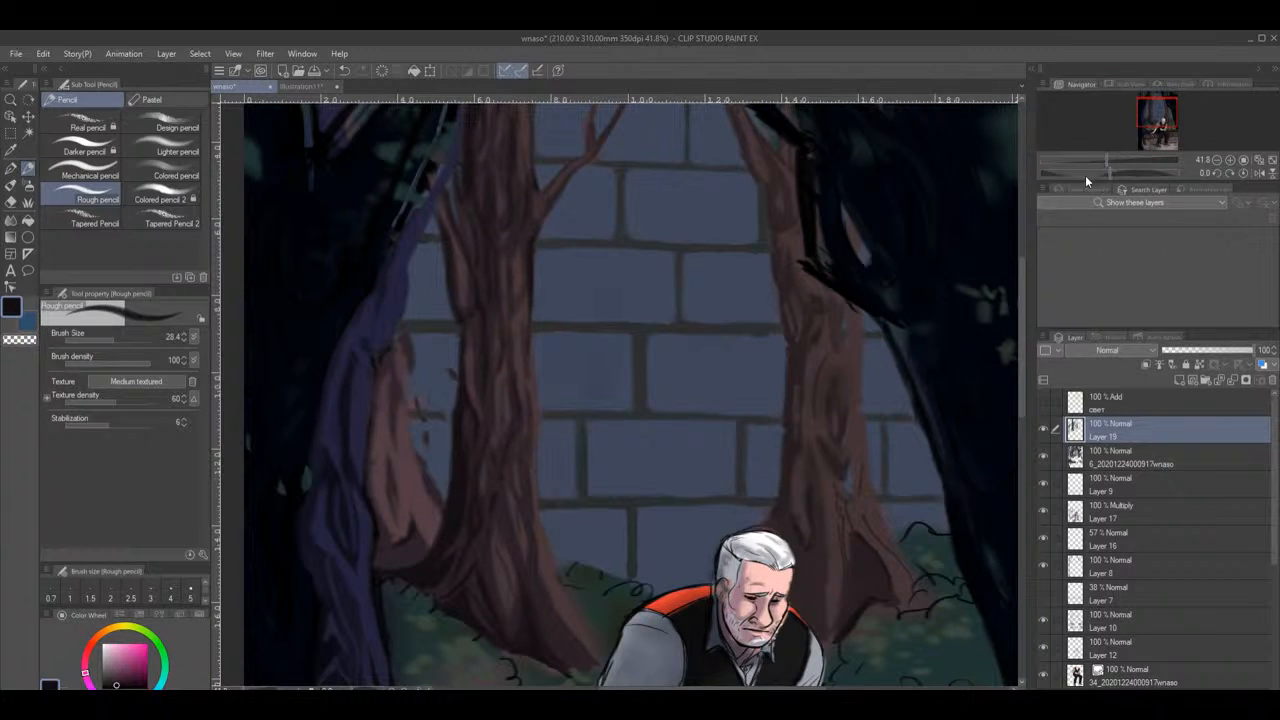
left_click_drag(1104, 158, 1100, 161)
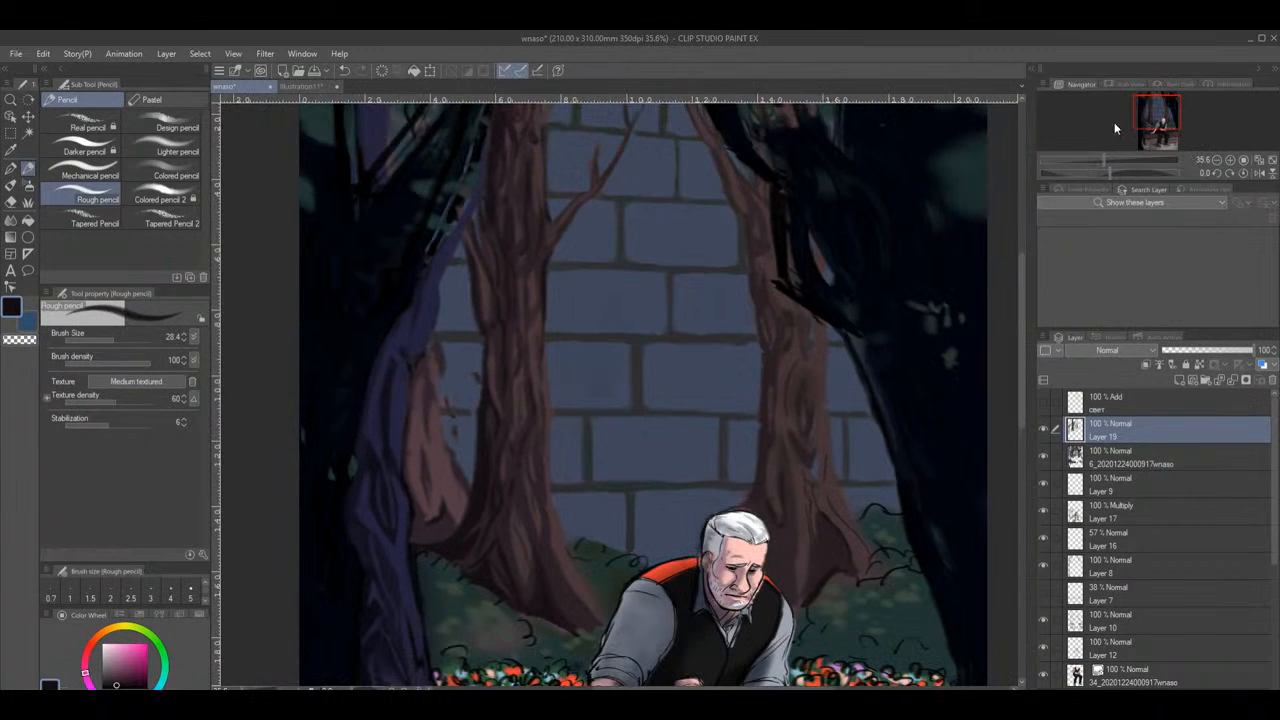
left_click(495, 313, "alt")
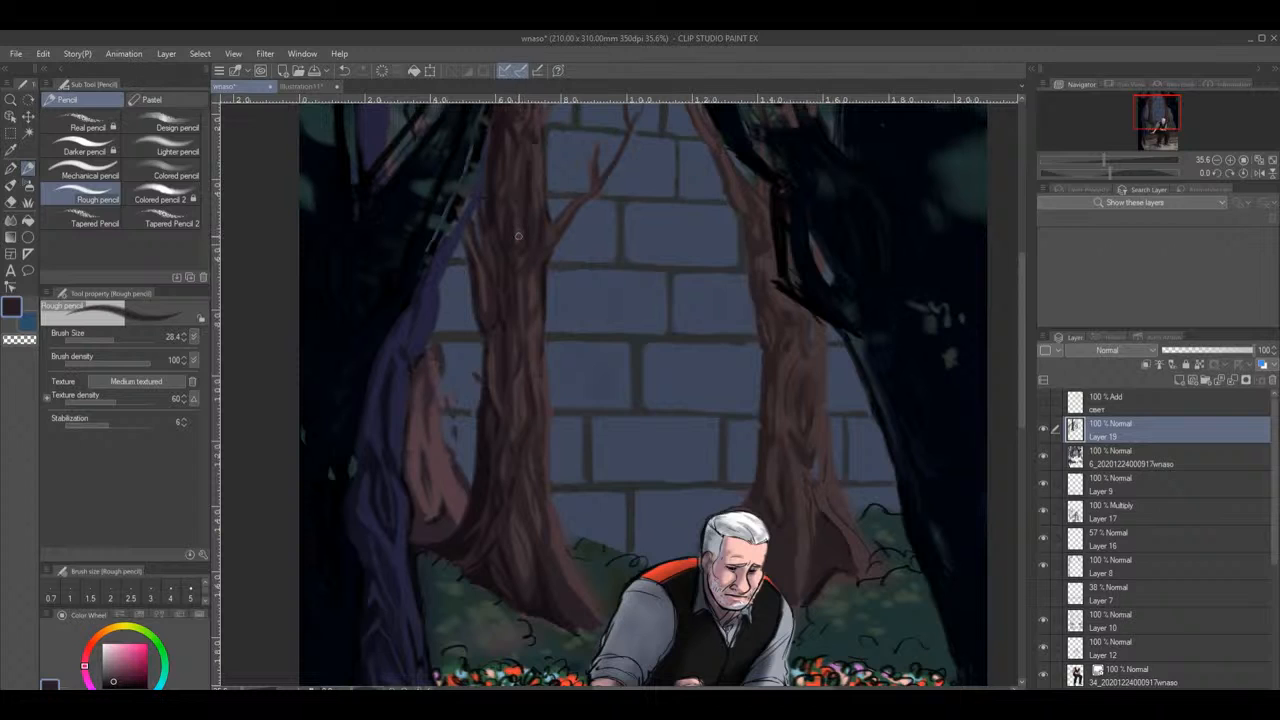
left_click(538, 167, "alt")
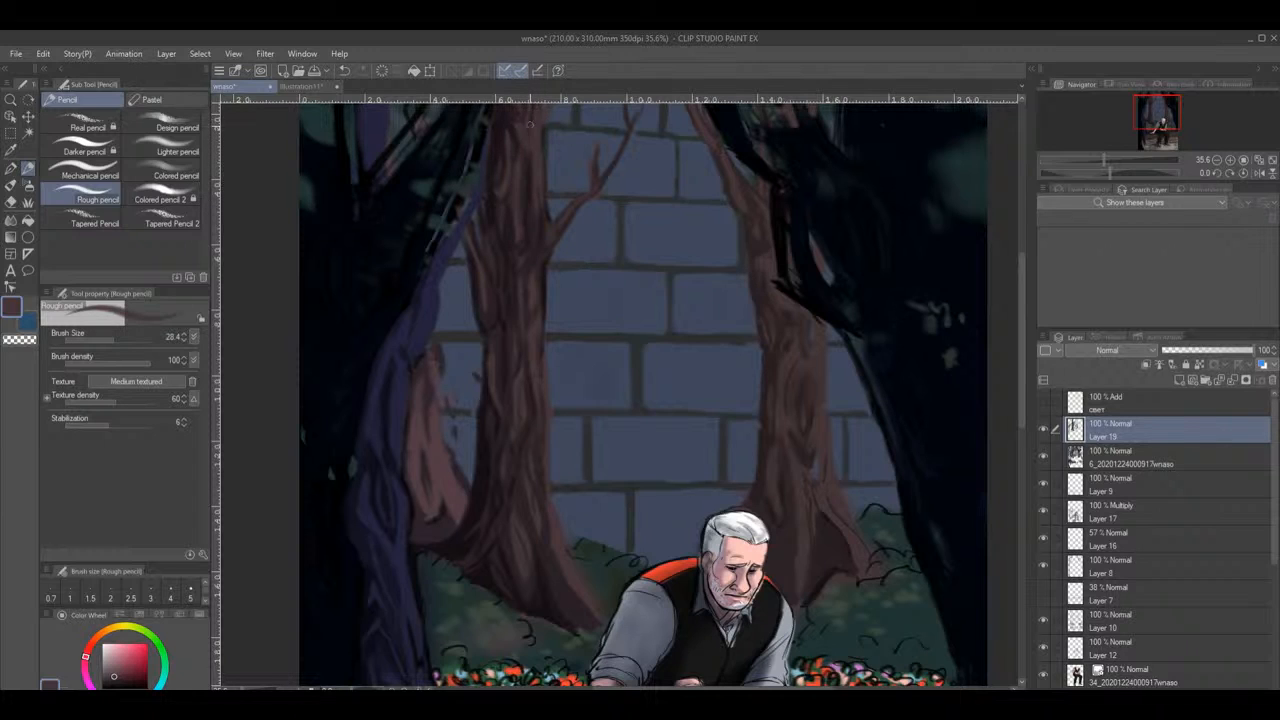
Texture the left background tree's trunk near the canvas top with near-black grooves and sampled reddish-brown strokes
left_click_drag(1174, 104, 1162, 102)
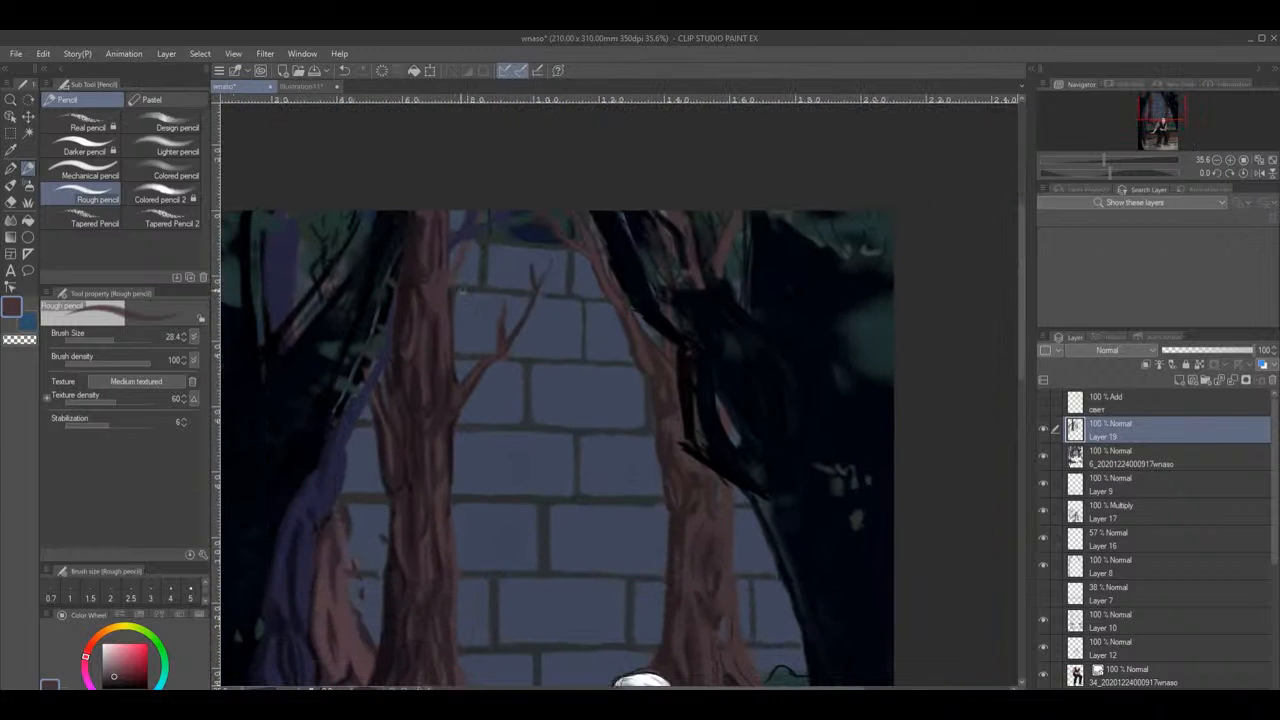
left_click(415, 251, "alt")
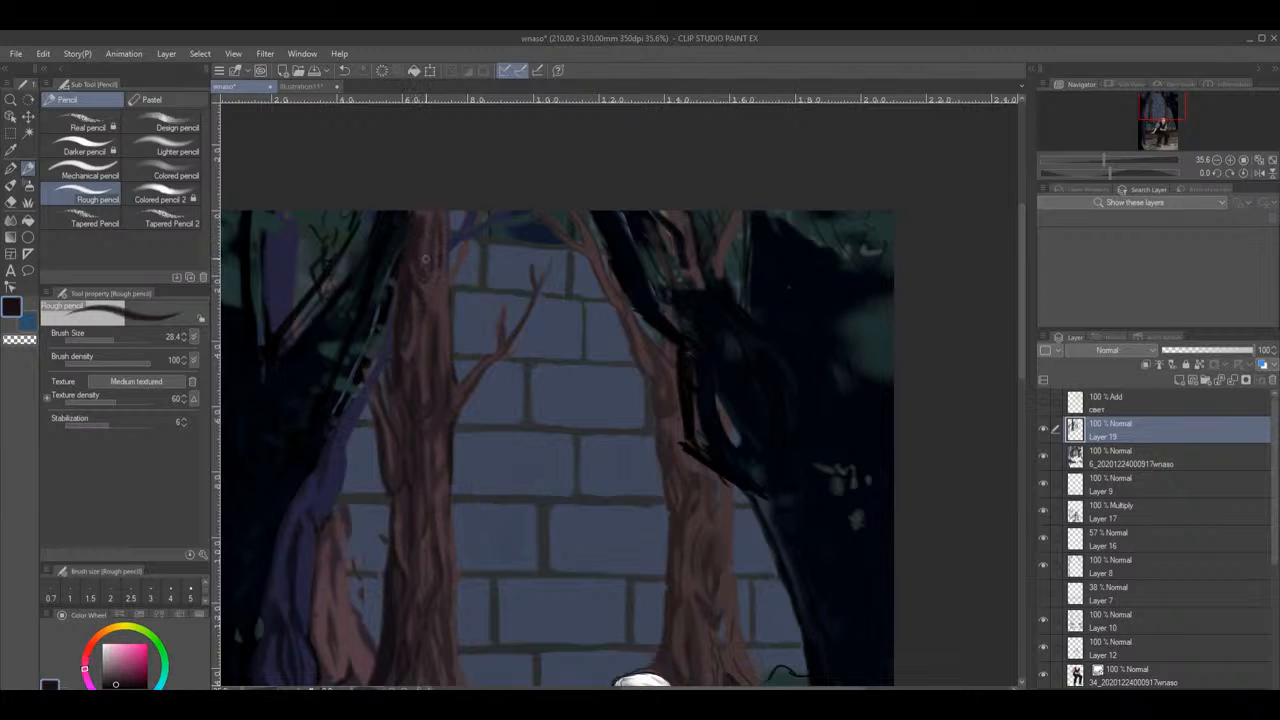
mouse_move(426, 259)
left_mouse_down()
mouse_move(421, 218)
mouse_move(432, 262)
mouse_move(433, 210)
mouse_move(423, 262)
left_mouse_up()
left_click(426, 232, "alt")
left_click_drag(420, 208, 419, 271)
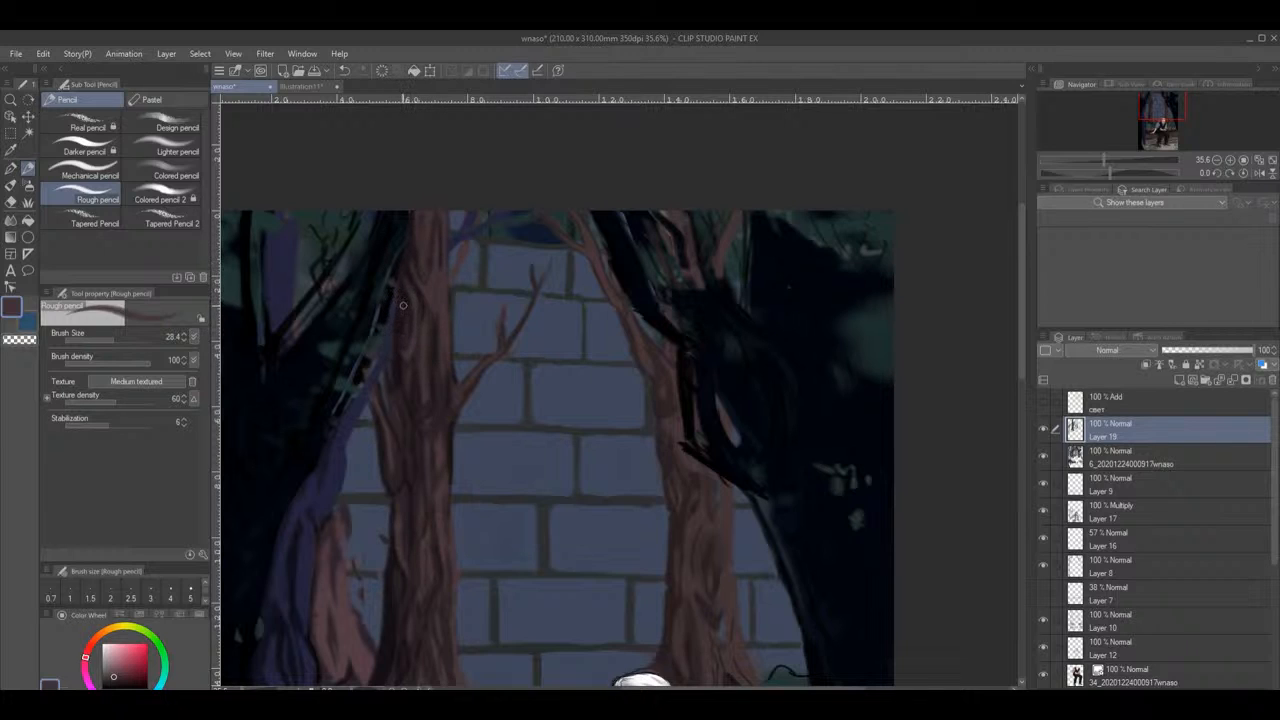
Shade the left background tree's left fork and the trunk below the side branch with sampled dark and reddish browns
left_click(396, 379, "alt")
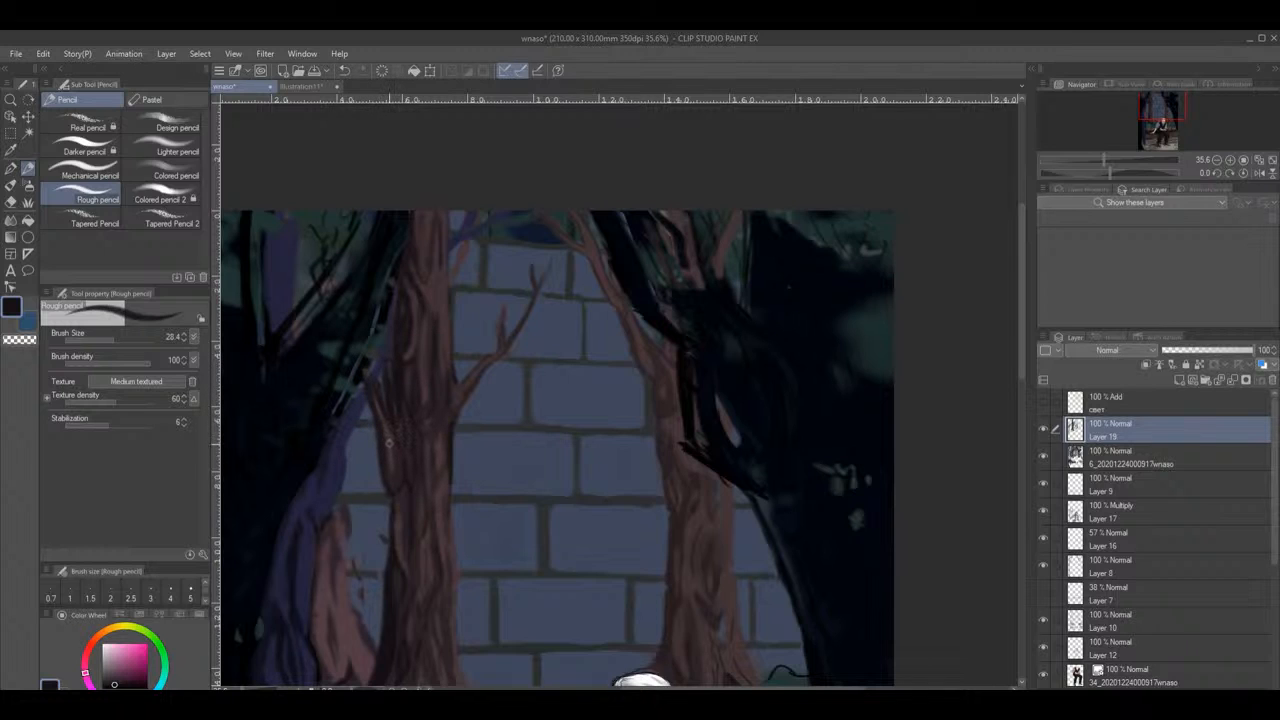
left_click(388, 440, "alt")
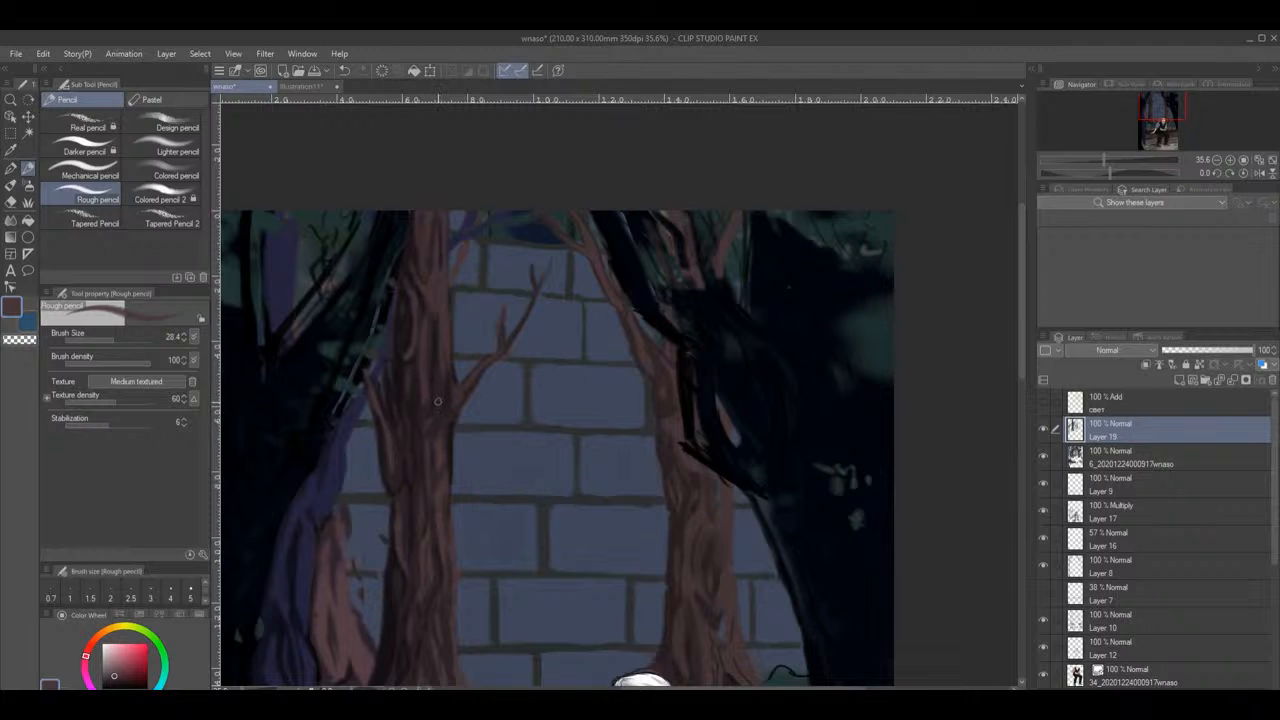
left_click(436, 399, "alt")
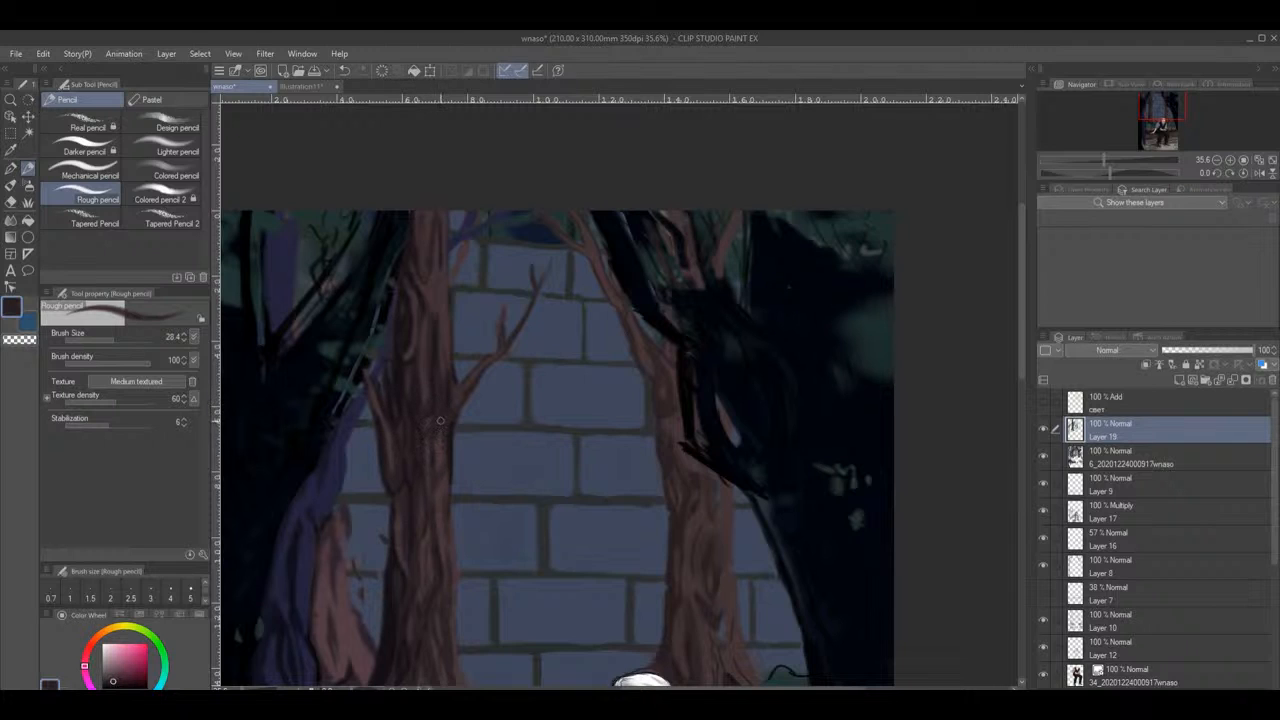
left_click_drag(438, 424, 438, 483)
Refine the bark ridges and grooves between the left background tree's fork and upper trunk, alternating sampled reddish and dark browns
left_click(422, 367, "alt")
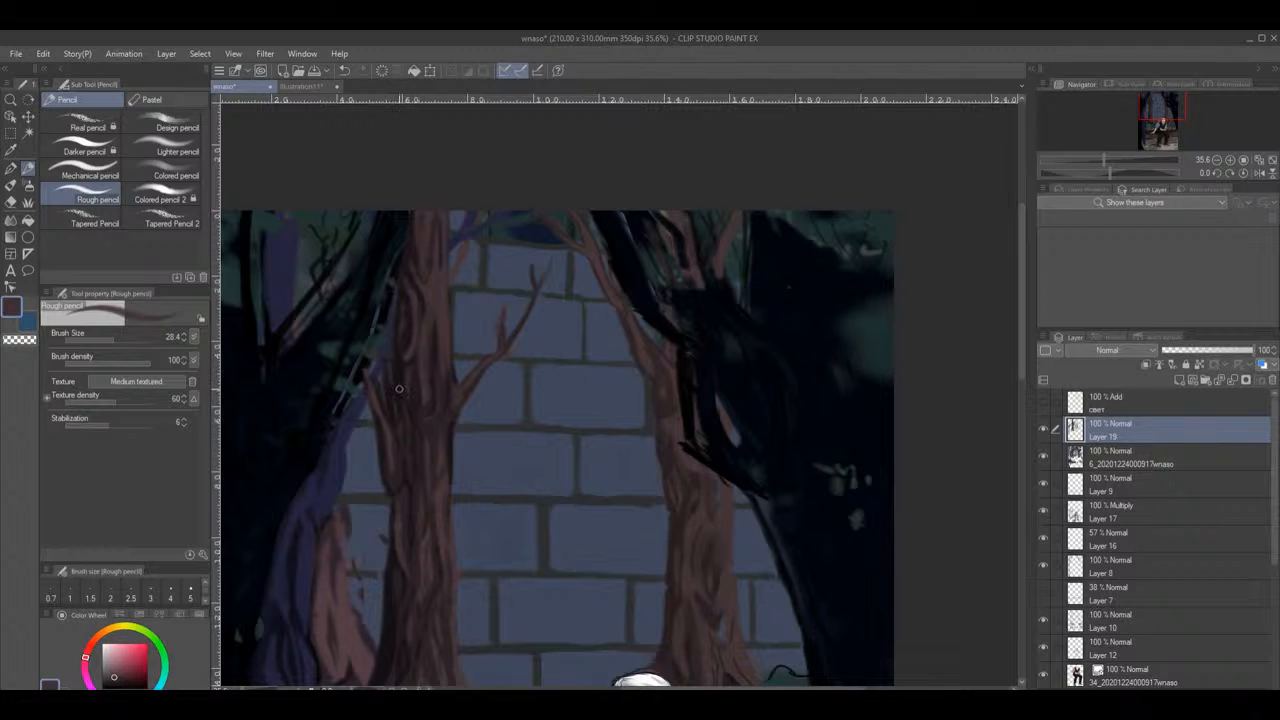
left_click(431, 428, "alt")
left_click_drag(383, 379, 396, 434)
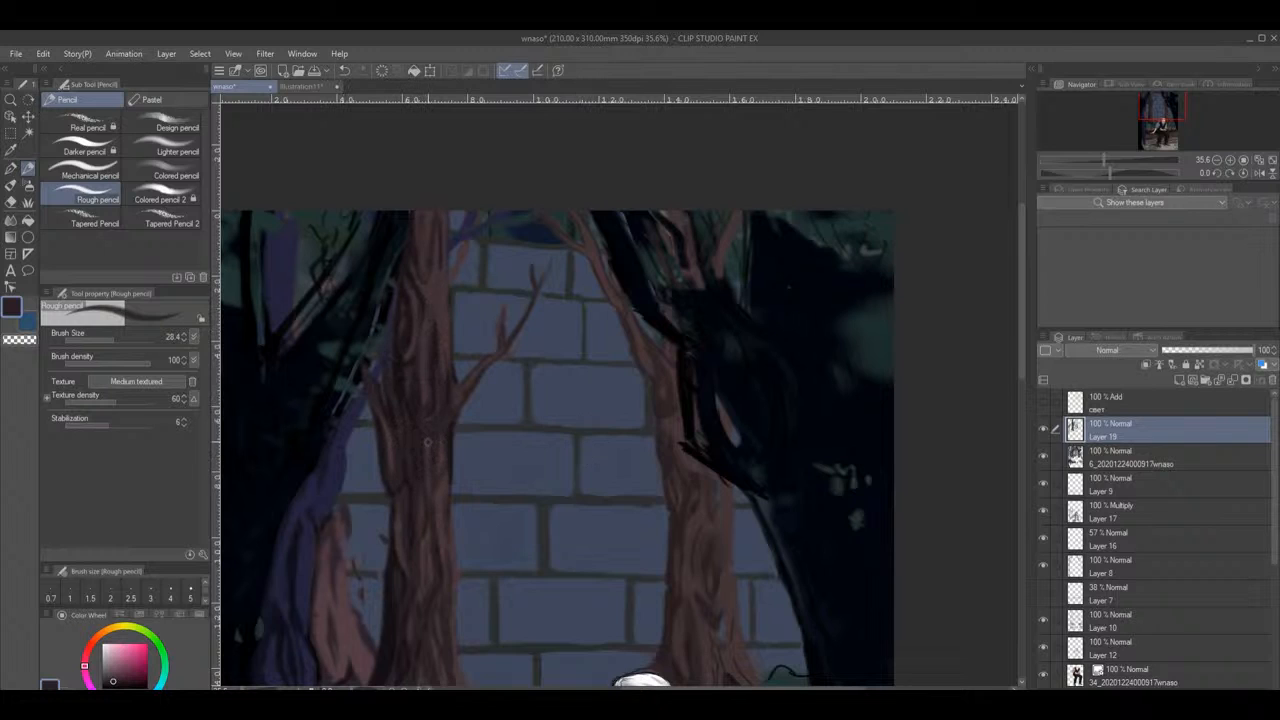
left_click(440, 315, "alt")
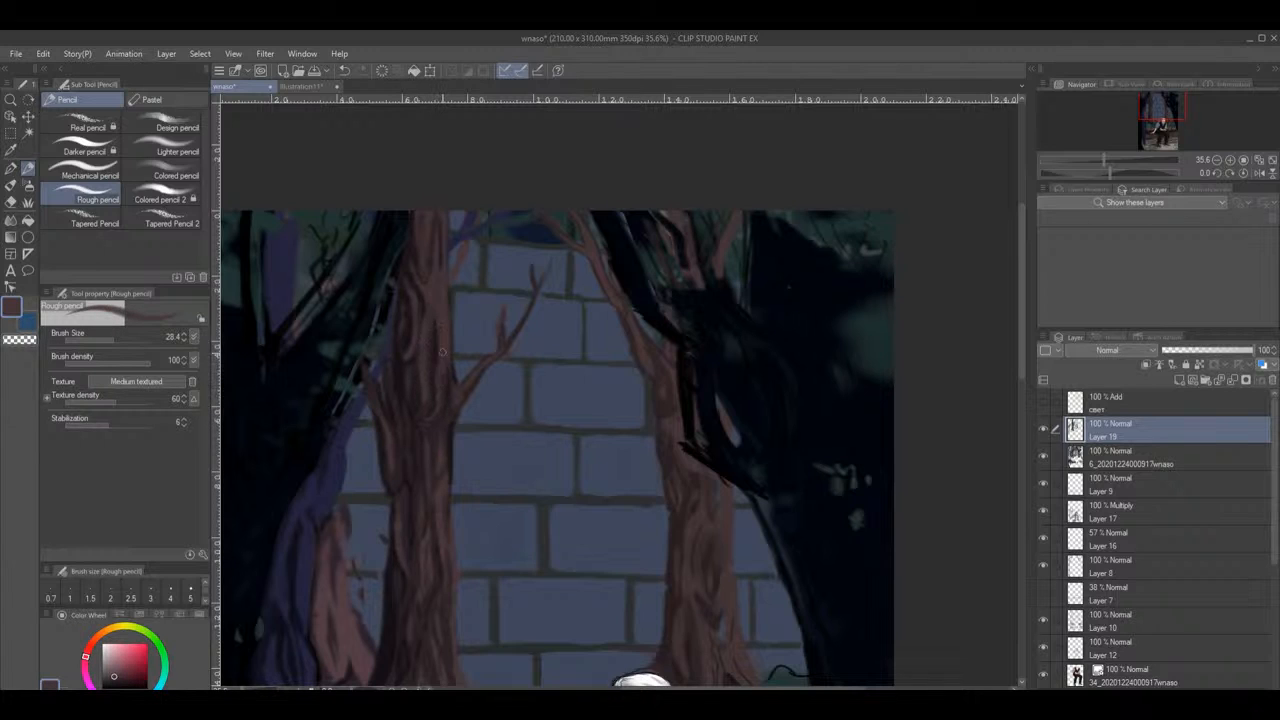
left_click(434, 347, "alt")
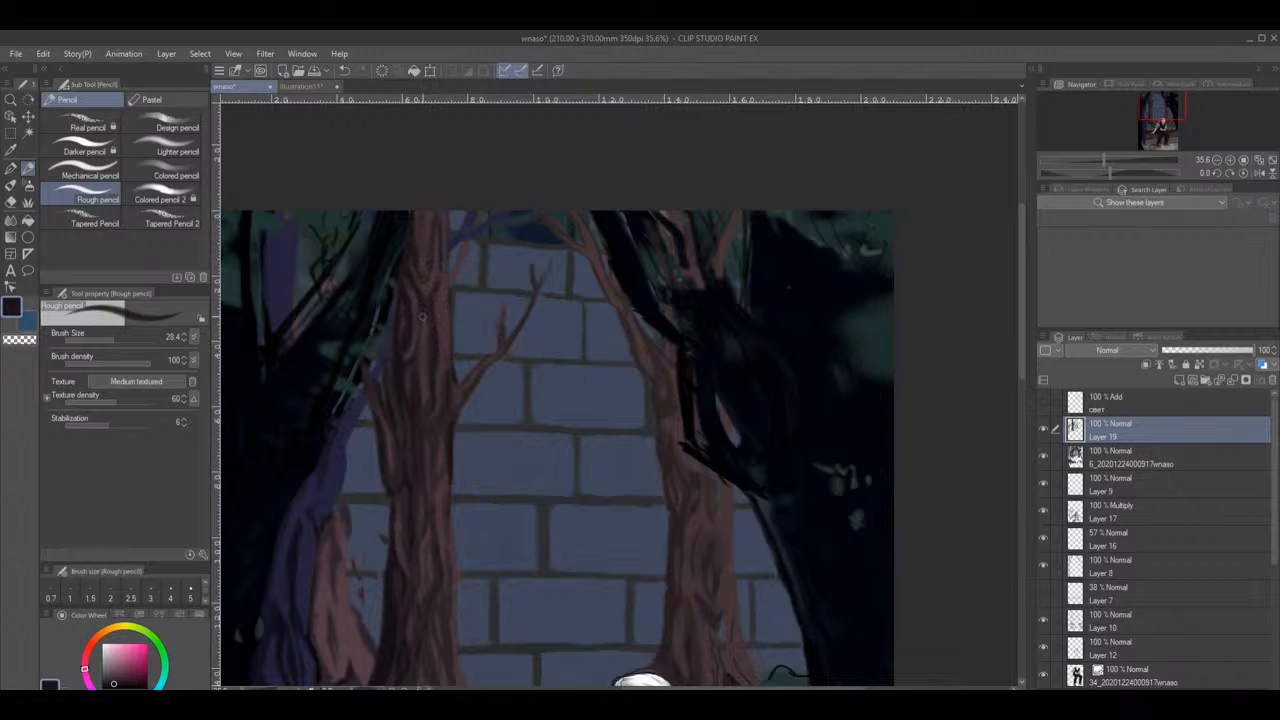
left_click_drag(421, 320, 420, 346)
Cover the stray marks between the pinkish trunk and the left background tree with sampled wall blue and redraw the mortar lines
mouse_move(1166, 112)
left_mouse_down()
mouse_move(1160, 138)
mouse_move(1156, 114)
left_mouse_up()
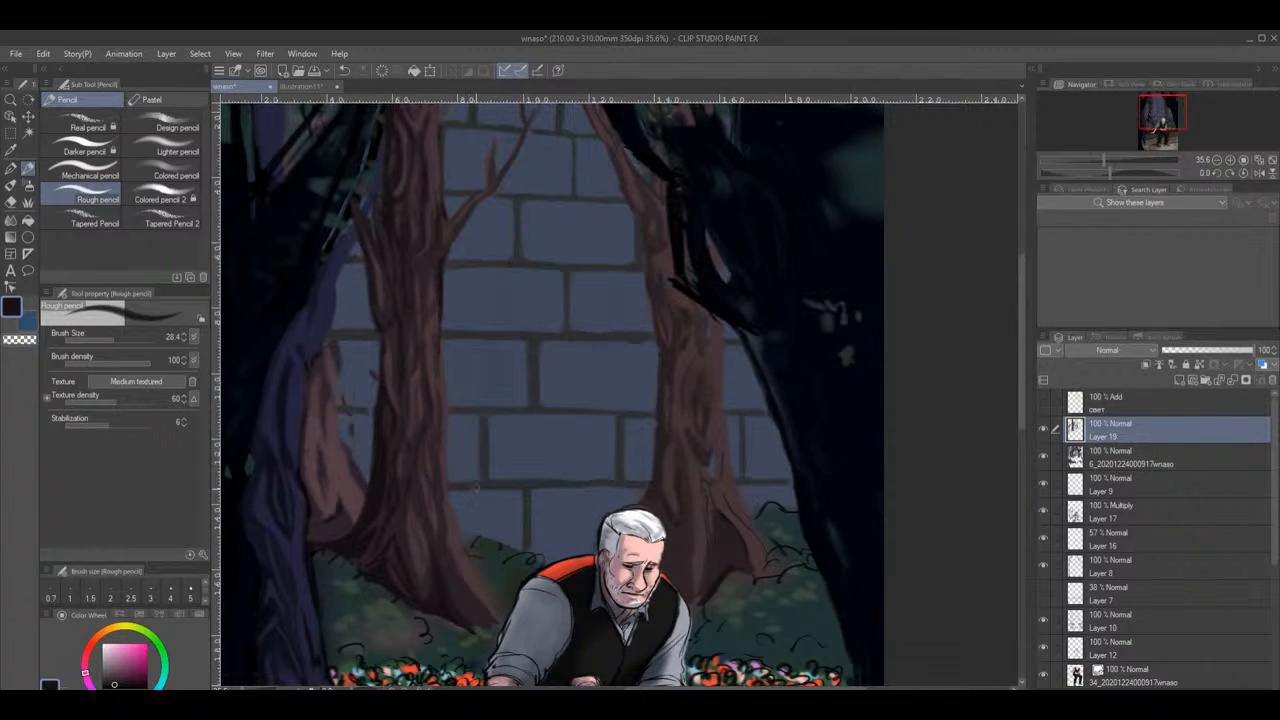
left_click(367, 353, "alt")
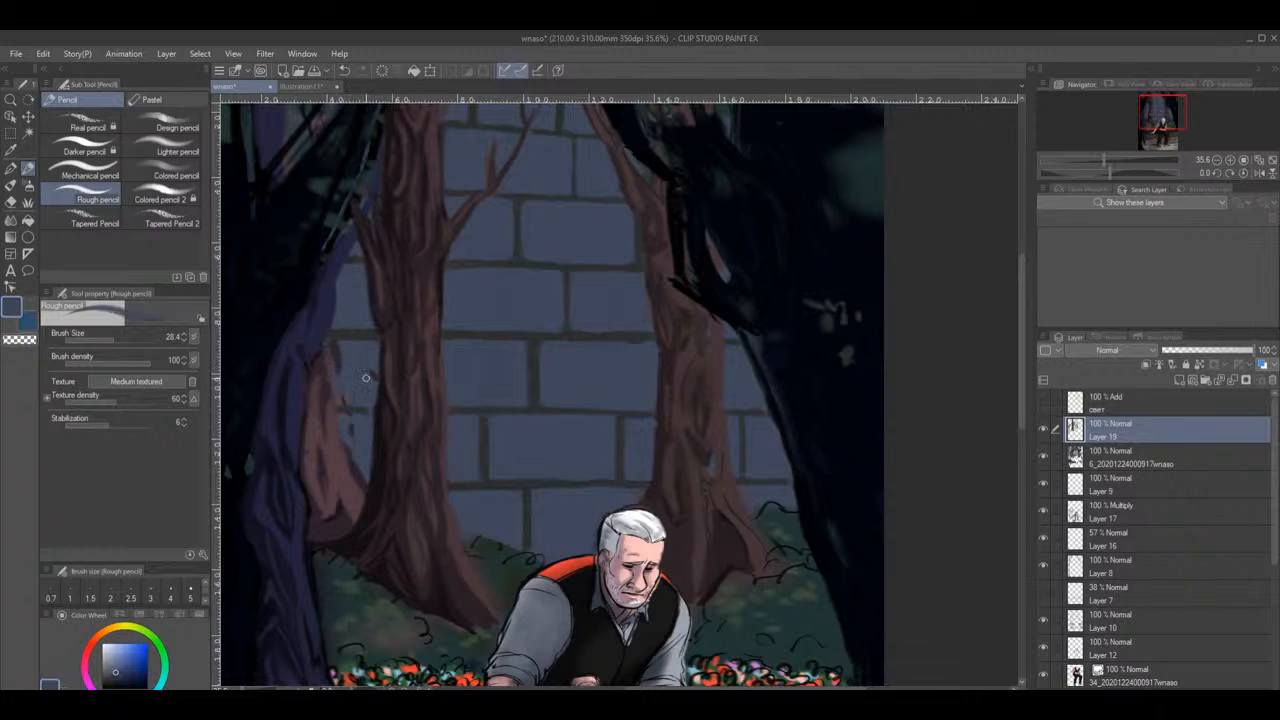
left_click(374, 464, "alt")
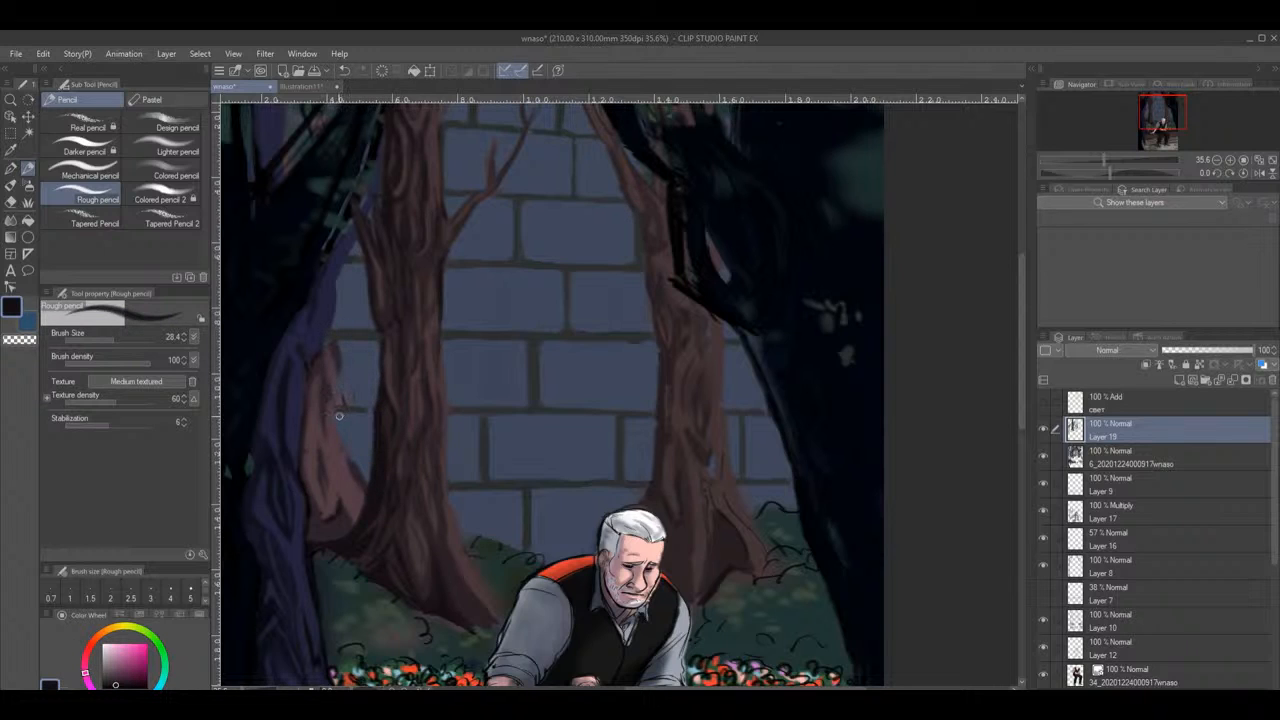
left_click(356, 409, "alt")
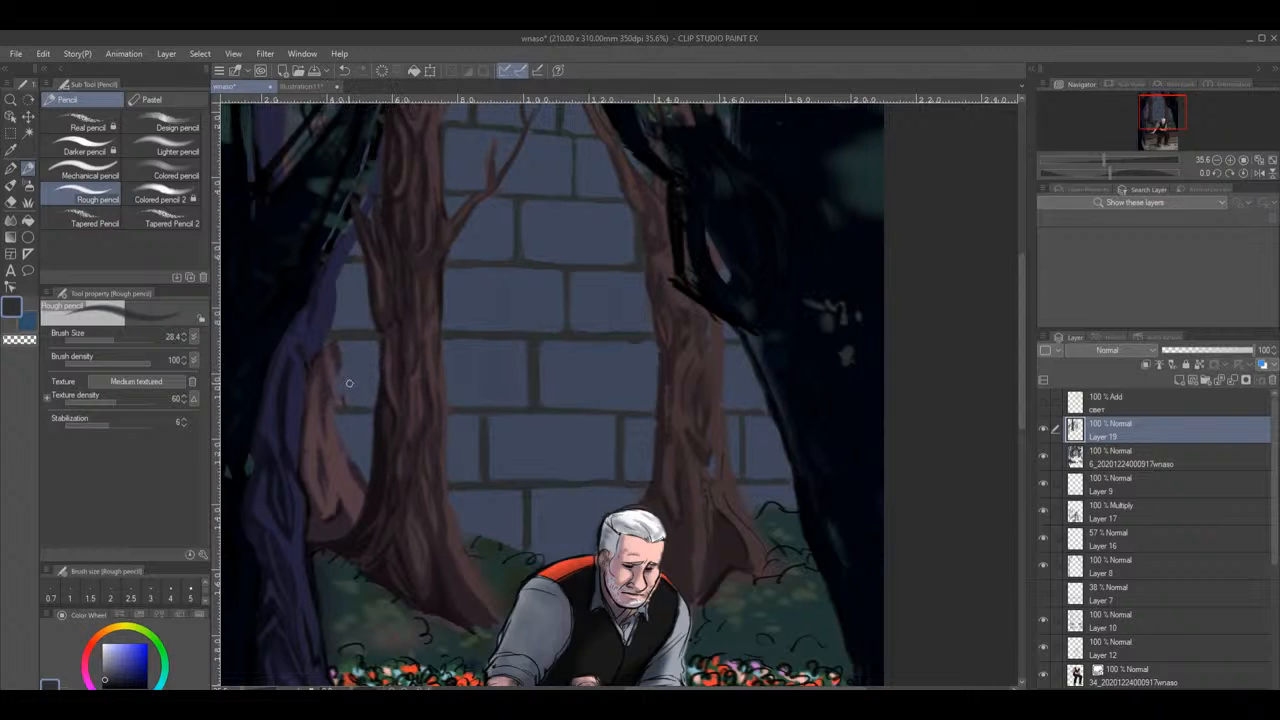
left_click(351, 368, "alt")
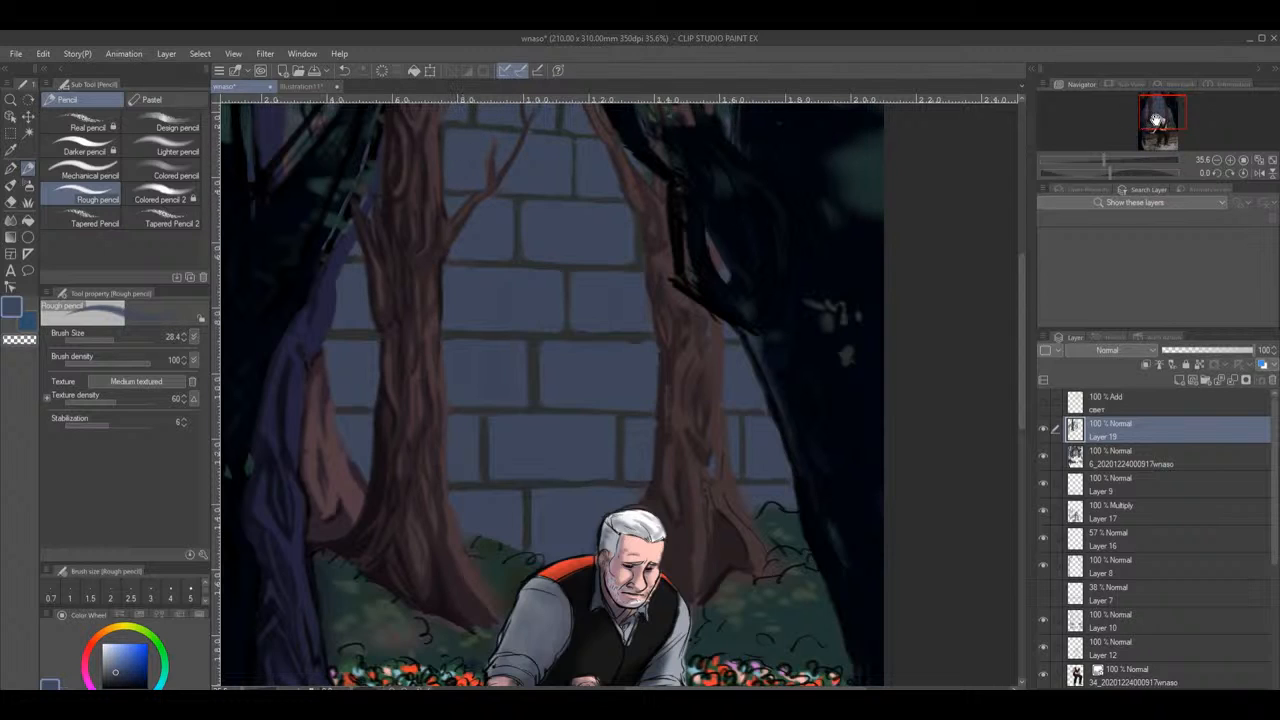
Rework the bark and the small upper offshoot at the left background tree's top with sampled dark and reddish browns
left_click_drag(1155, 115, 1156, 104)
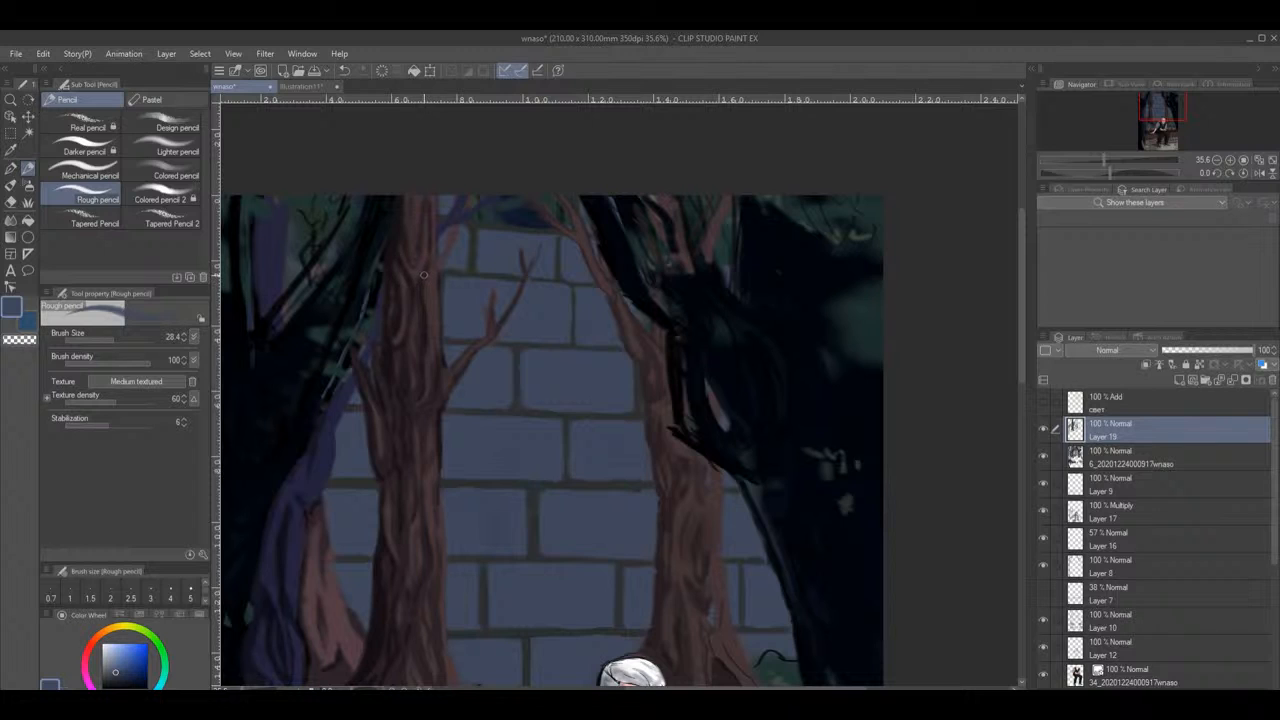
left_click(422, 275, "alt")
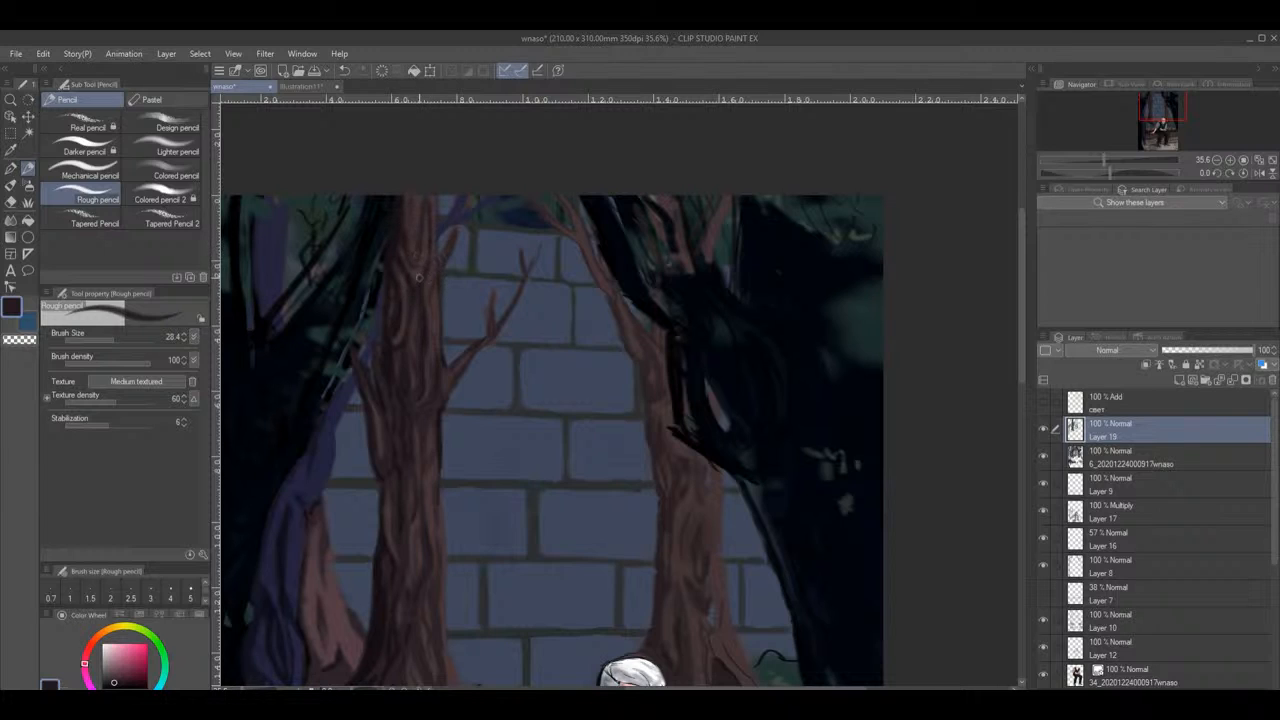
left_click(419, 258, "alt")
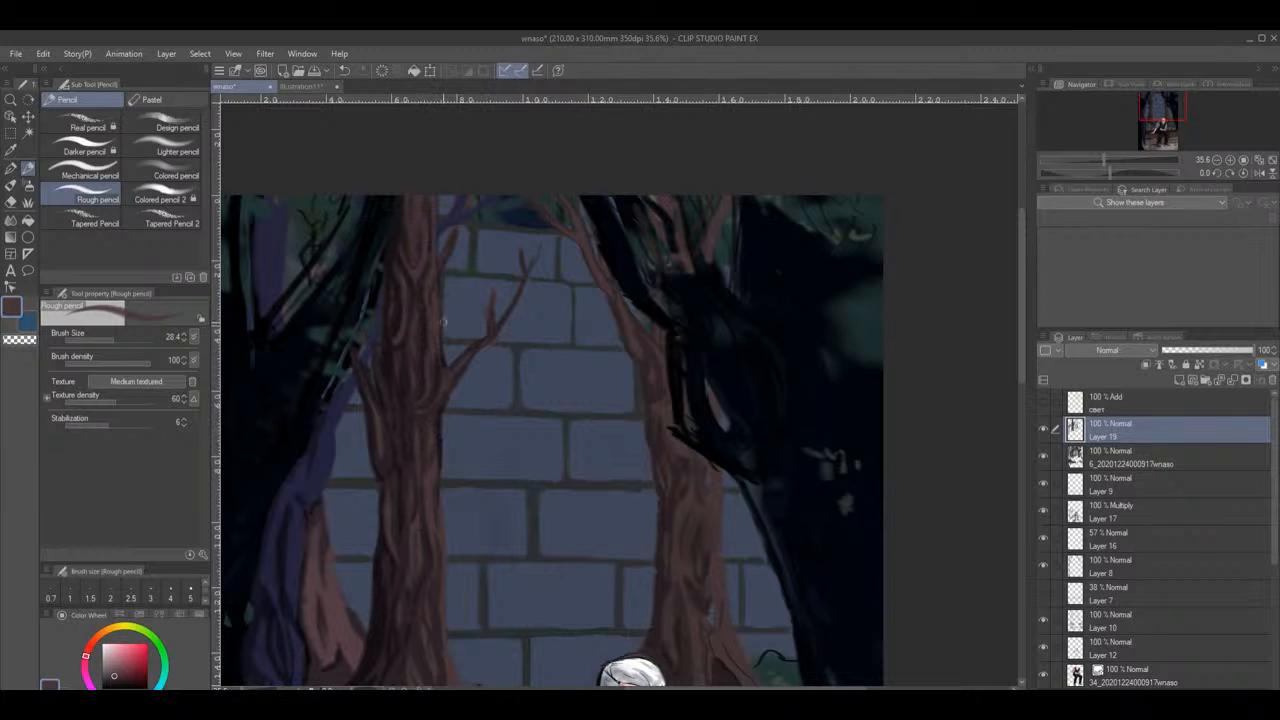
Darken the gap and edges where the left fork joins the left background tree's trunk with sampled dark tones
left_click(378, 373, "alt")
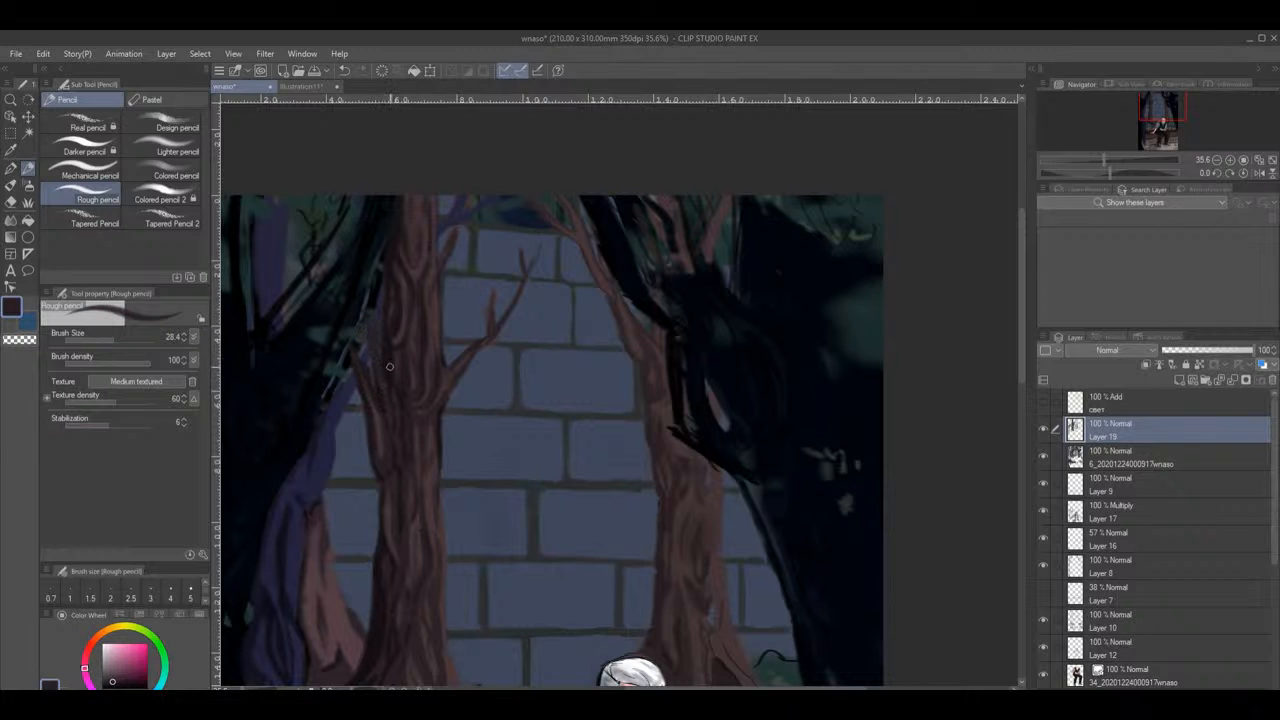
left_click(386, 368, "alt")
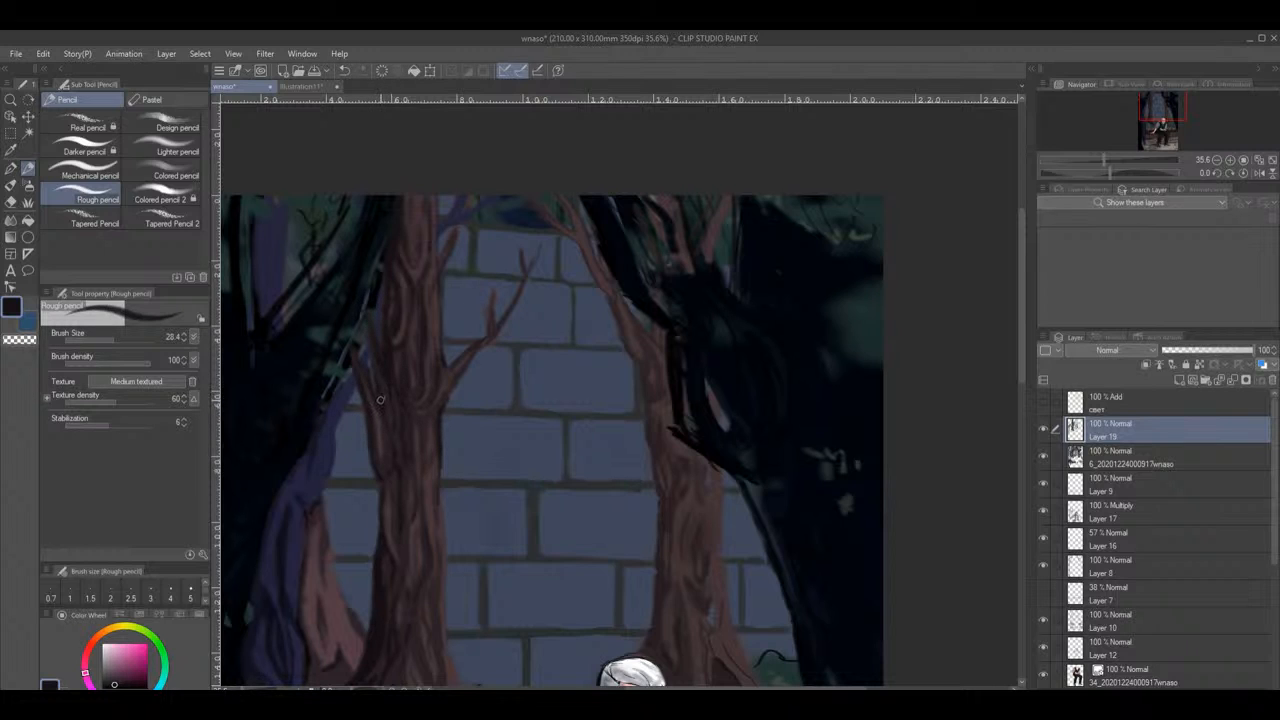
left_click_drag(380, 382, 385, 391)
left_click(380, 376, "alt")
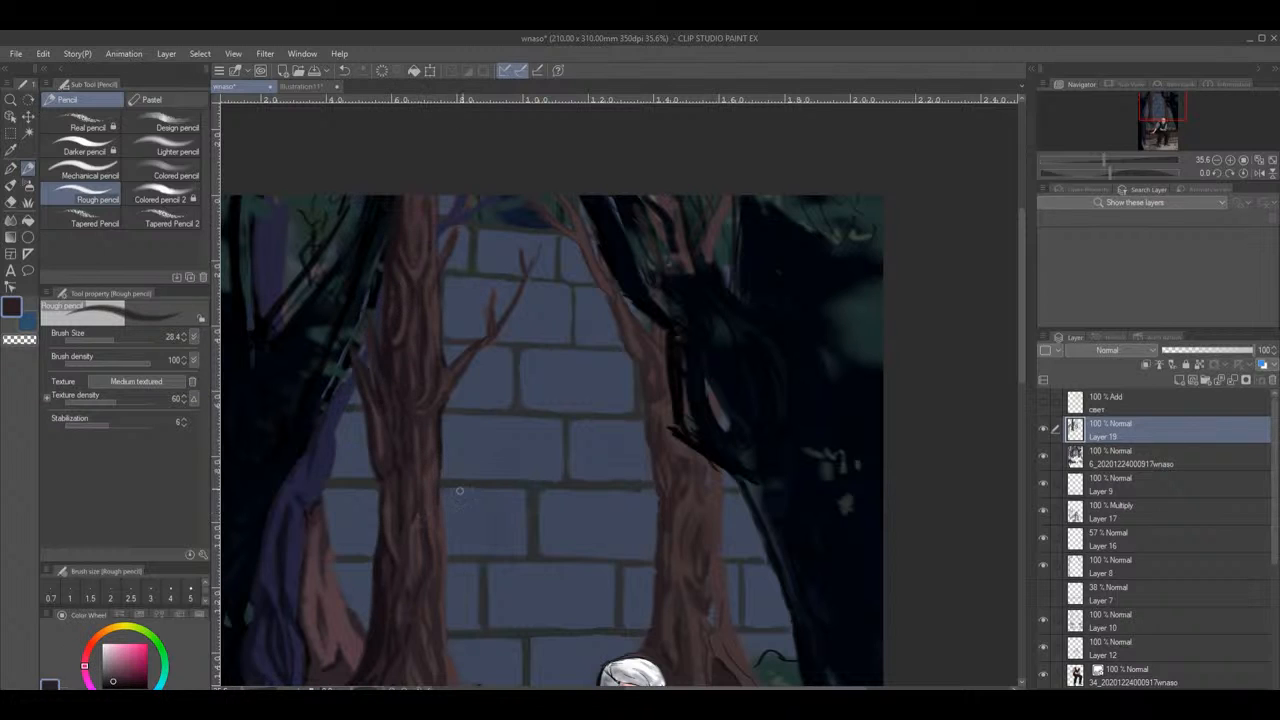
Redefine the mortar lines beside the left background tree and sharpen its lower trunk edges with sampled wall and dark bark tones
left_click_drag(1148, 130, 1157, 115)
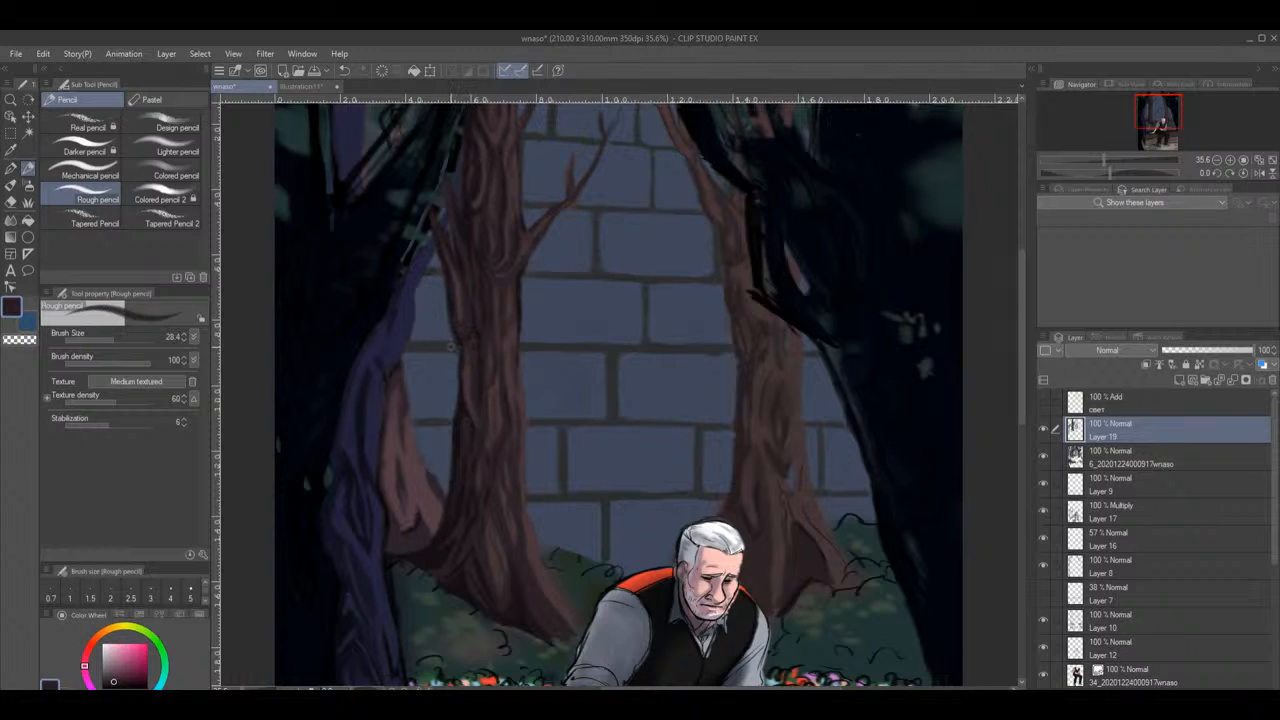
left_click(452, 345, "alt")
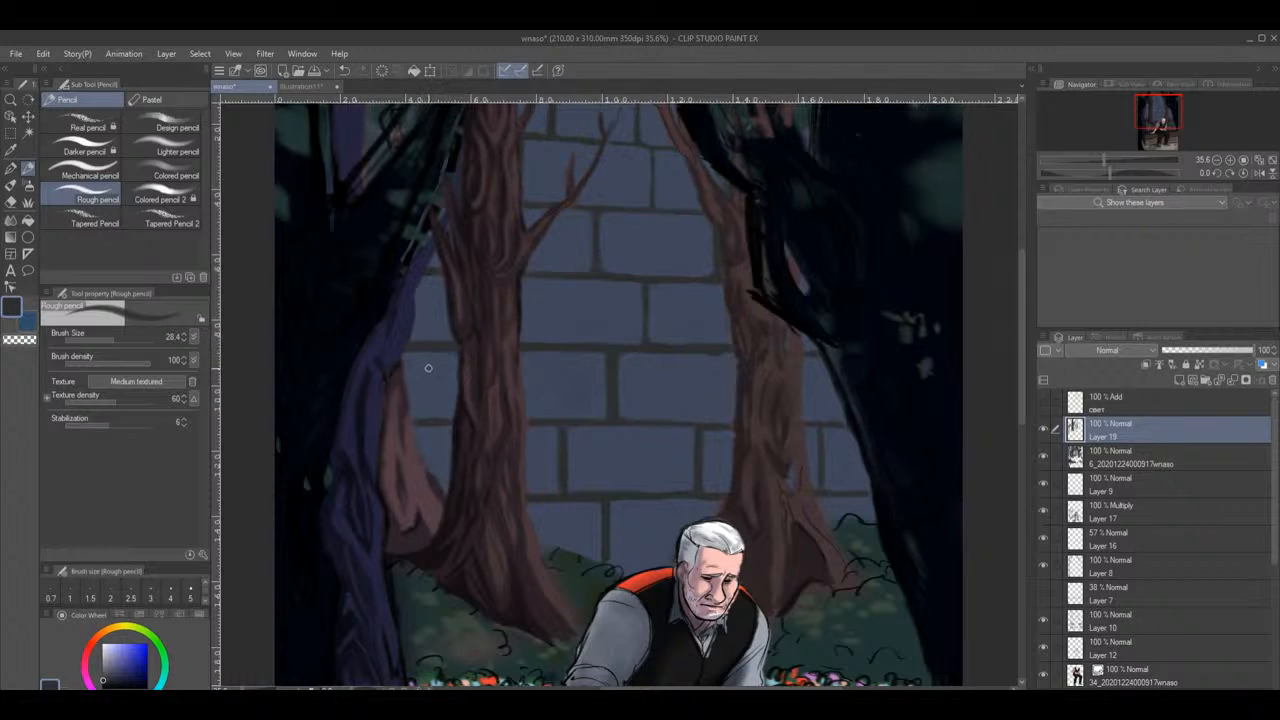
left_click(431, 369, "alt")
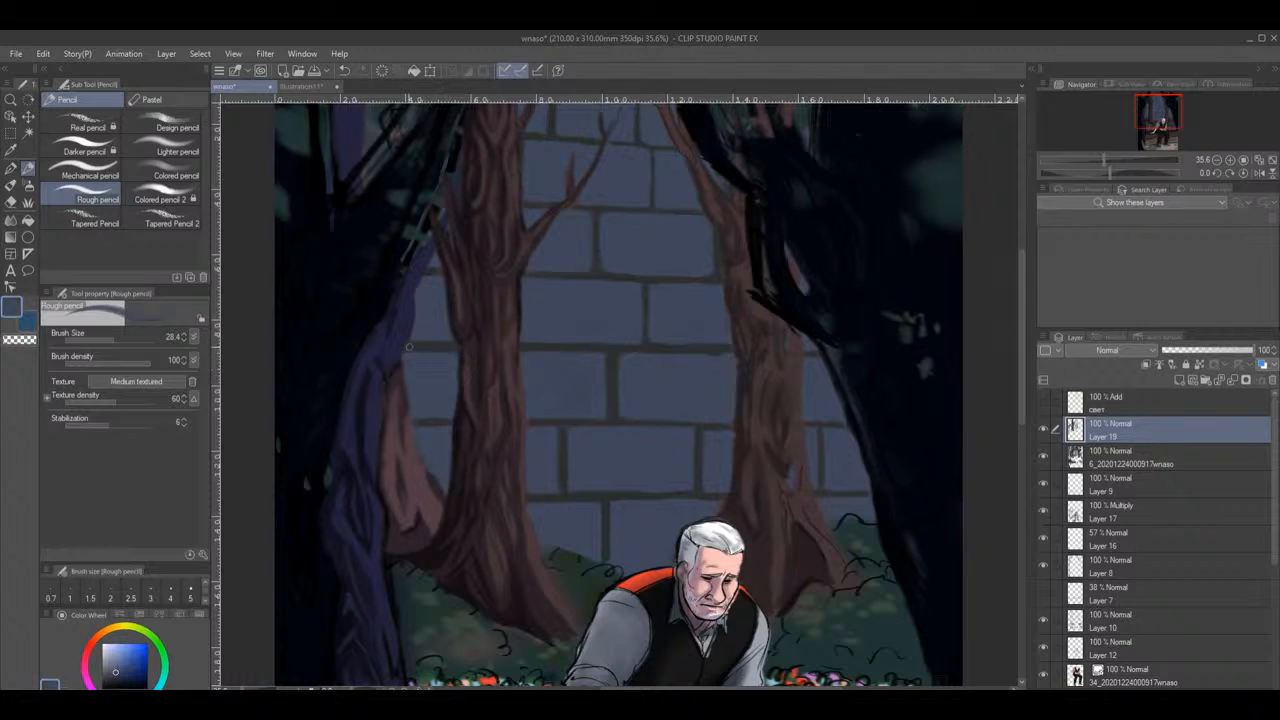
left_click(459, 405, "alt")
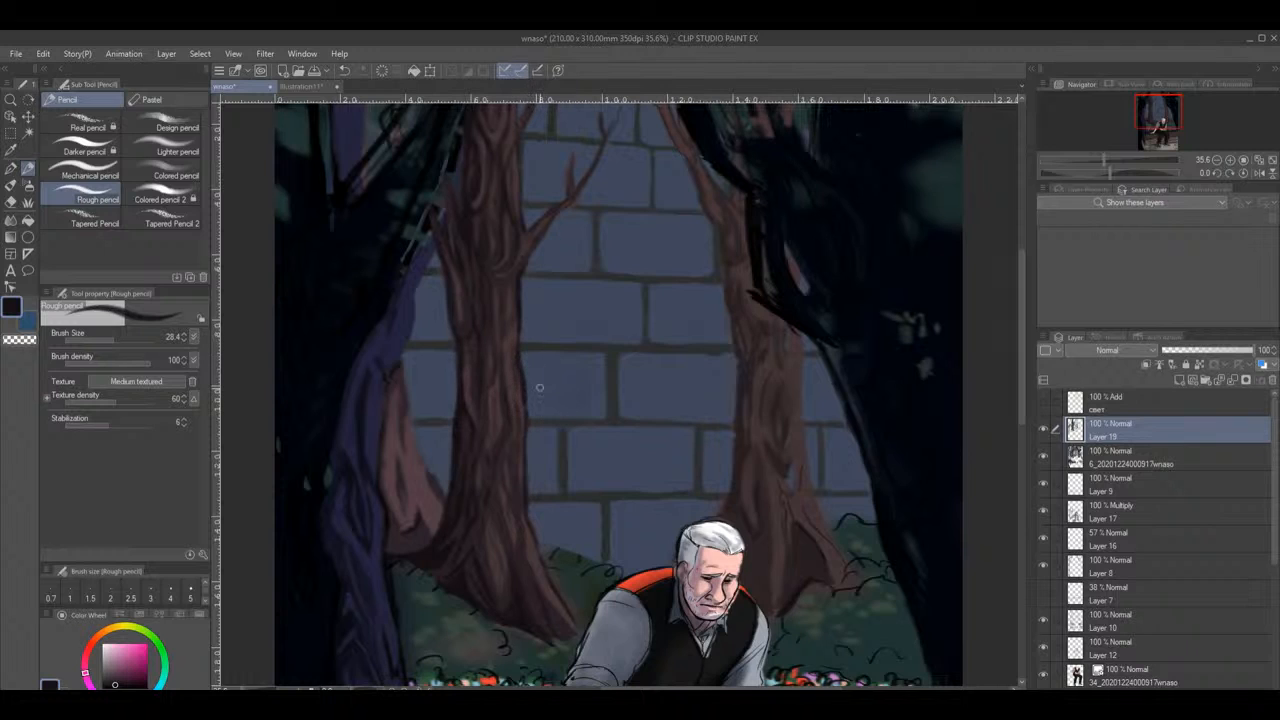
left_click(539, 387, "alt")
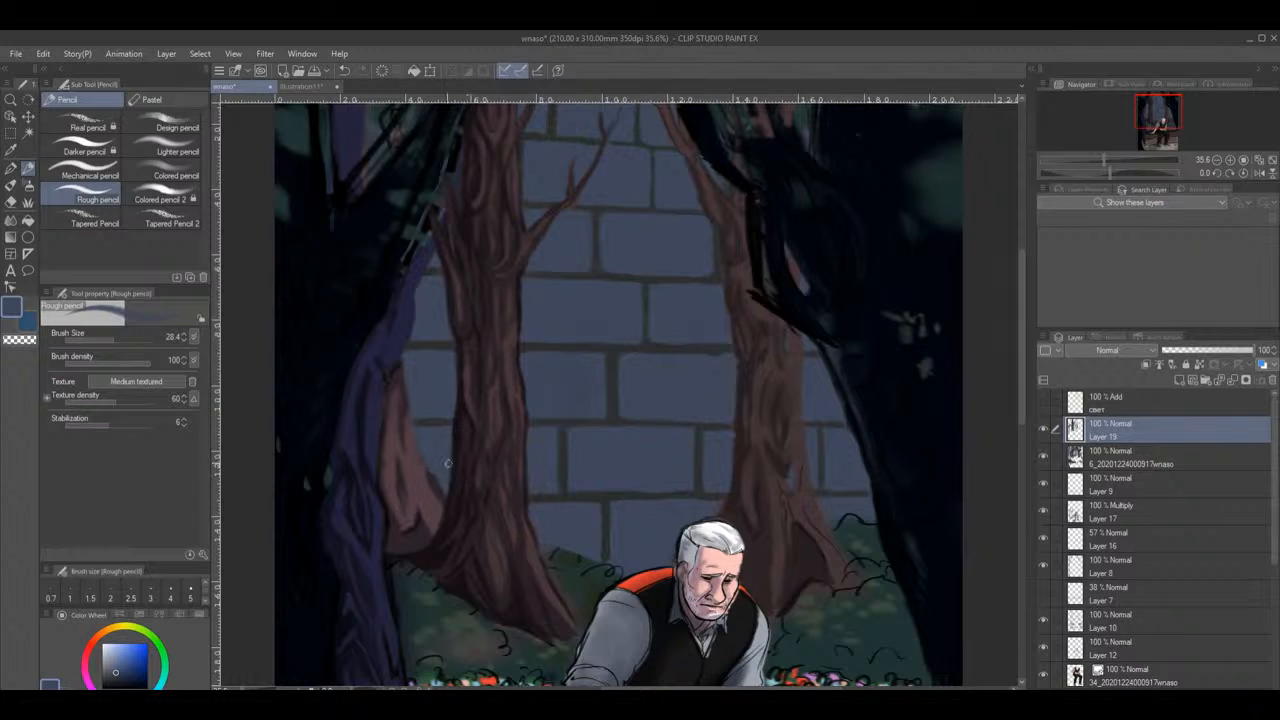
Paint bark grooves along the right background tree's middle trunk and darken its edge with sampled brown and near-black tones
left_click(465, 394, "alt")
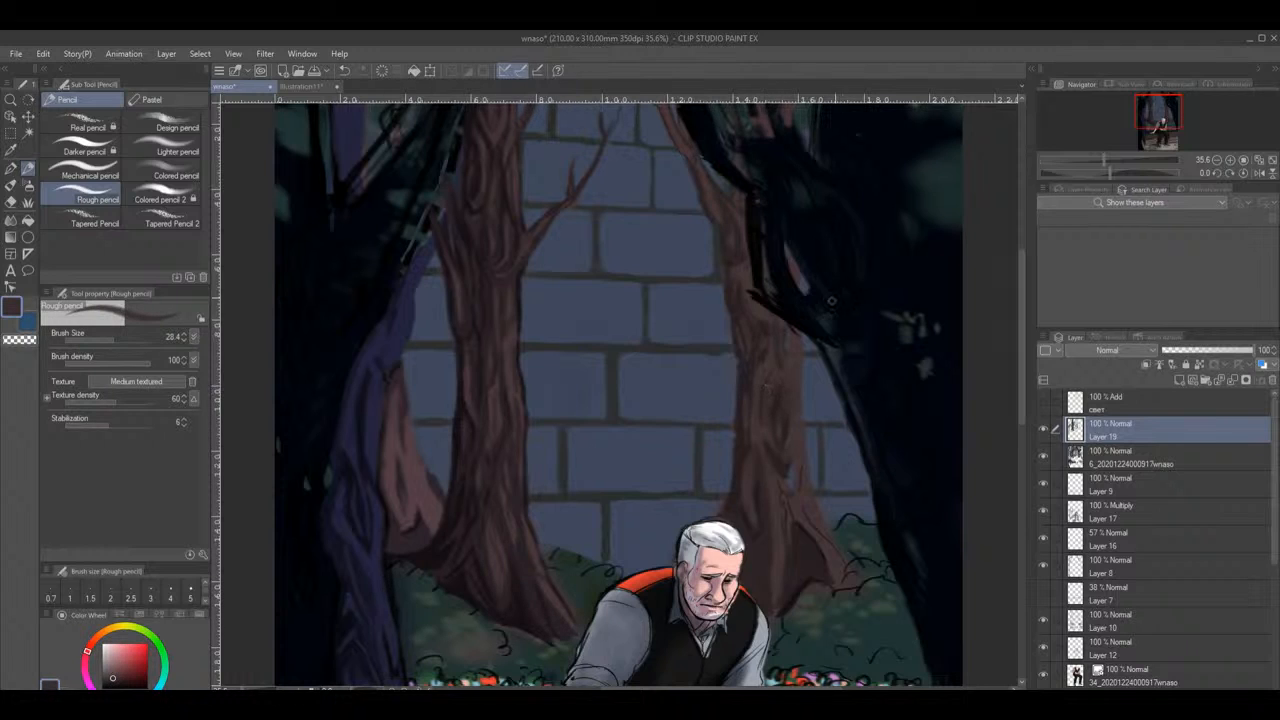
left_click_drag(1154, 107, 1167, 116)
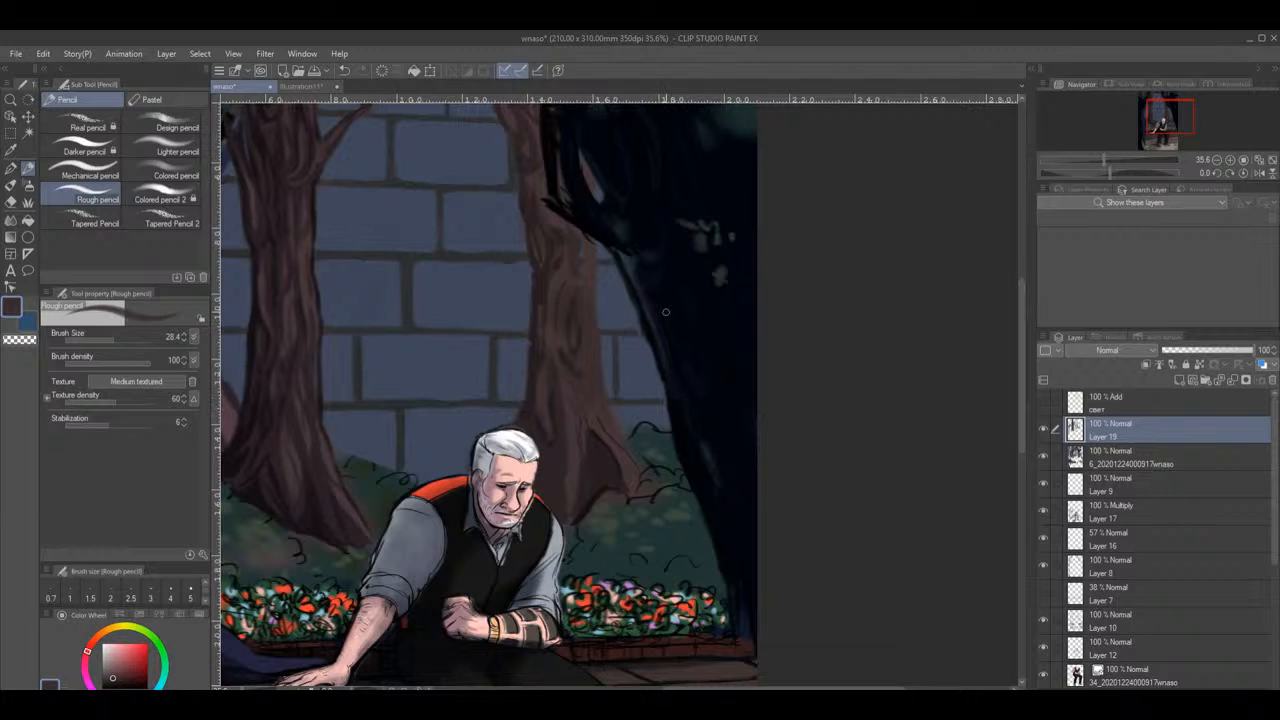
left_click(540, 276, "alt")
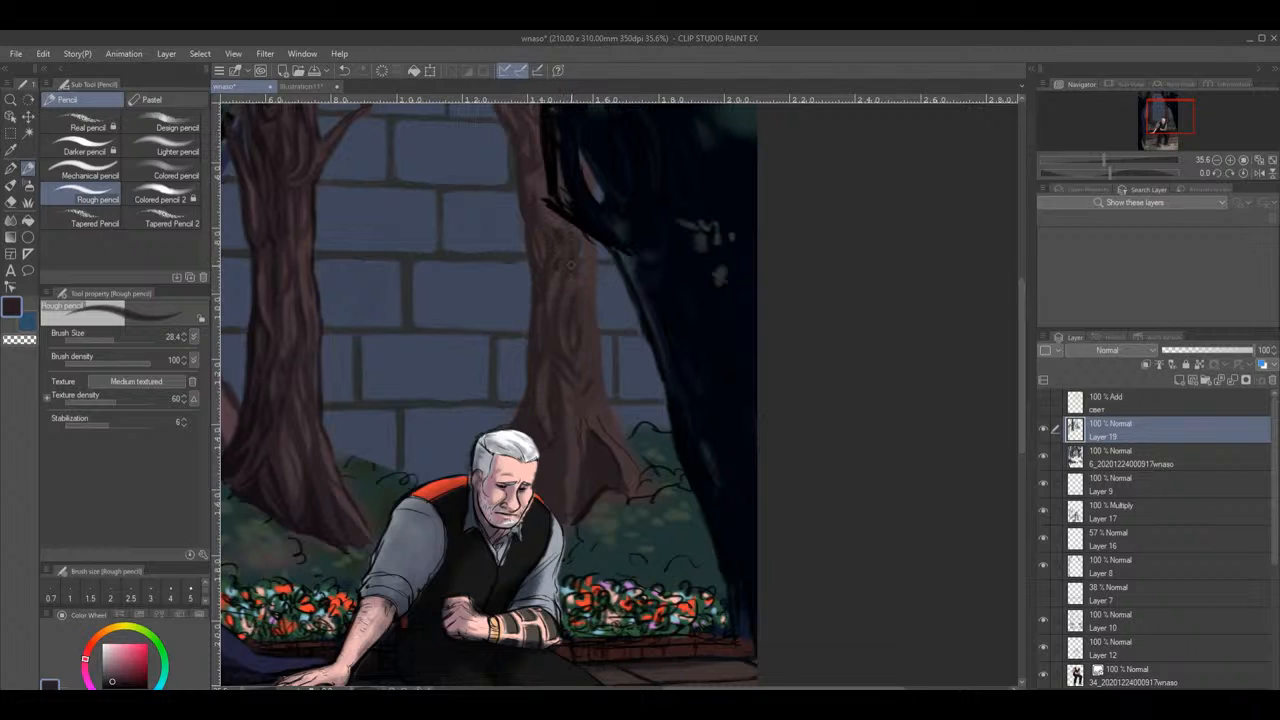
left_click(555, 284, "alt")
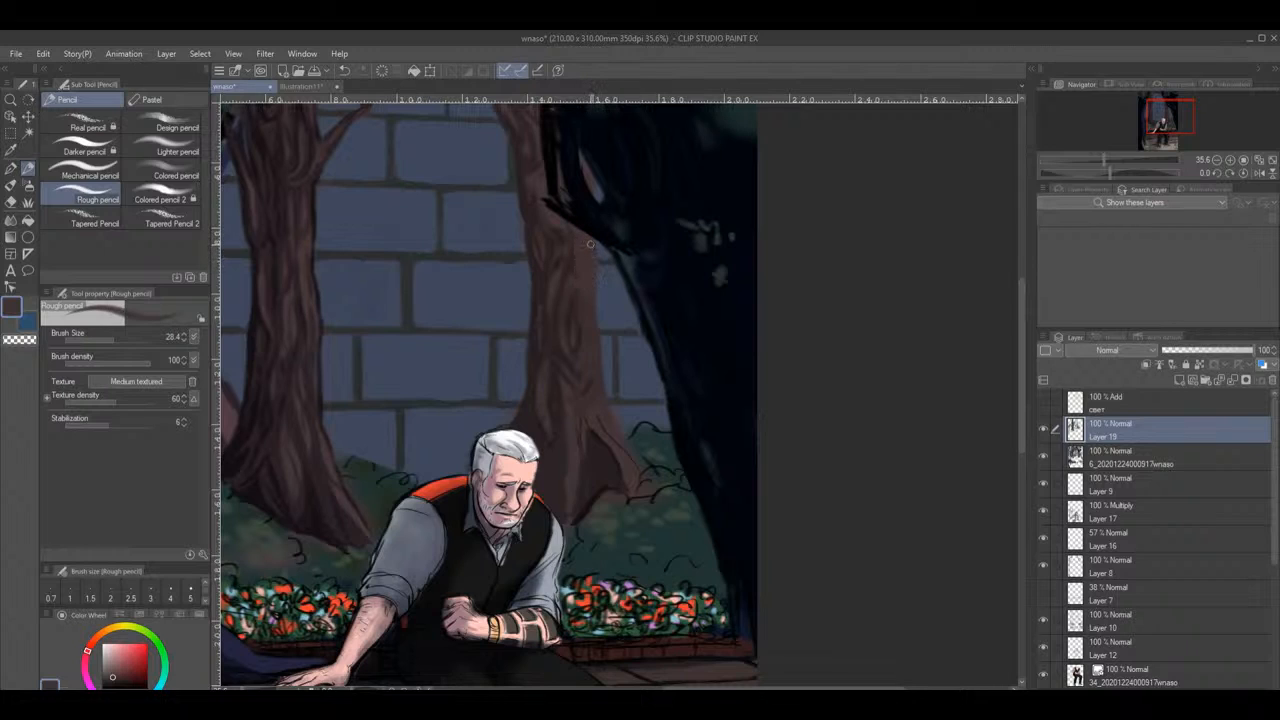
left_click(545, 282, "alt")
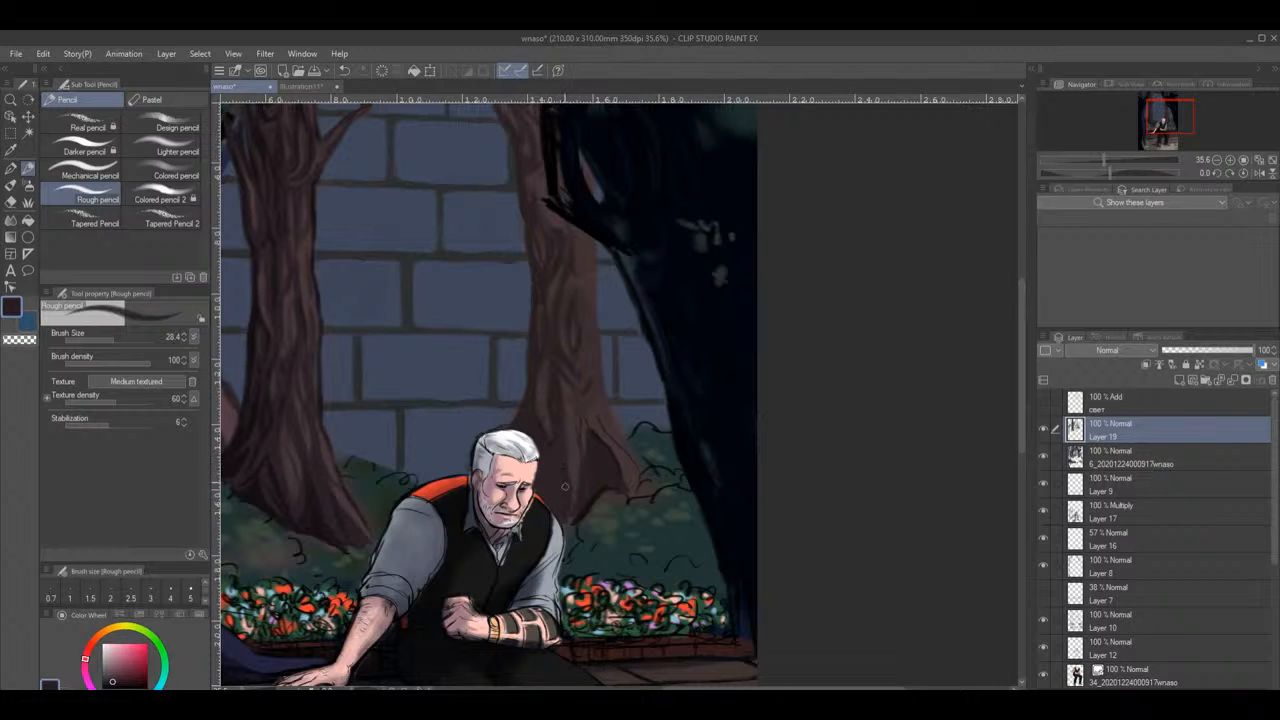
left_click(597, 437, "alt")
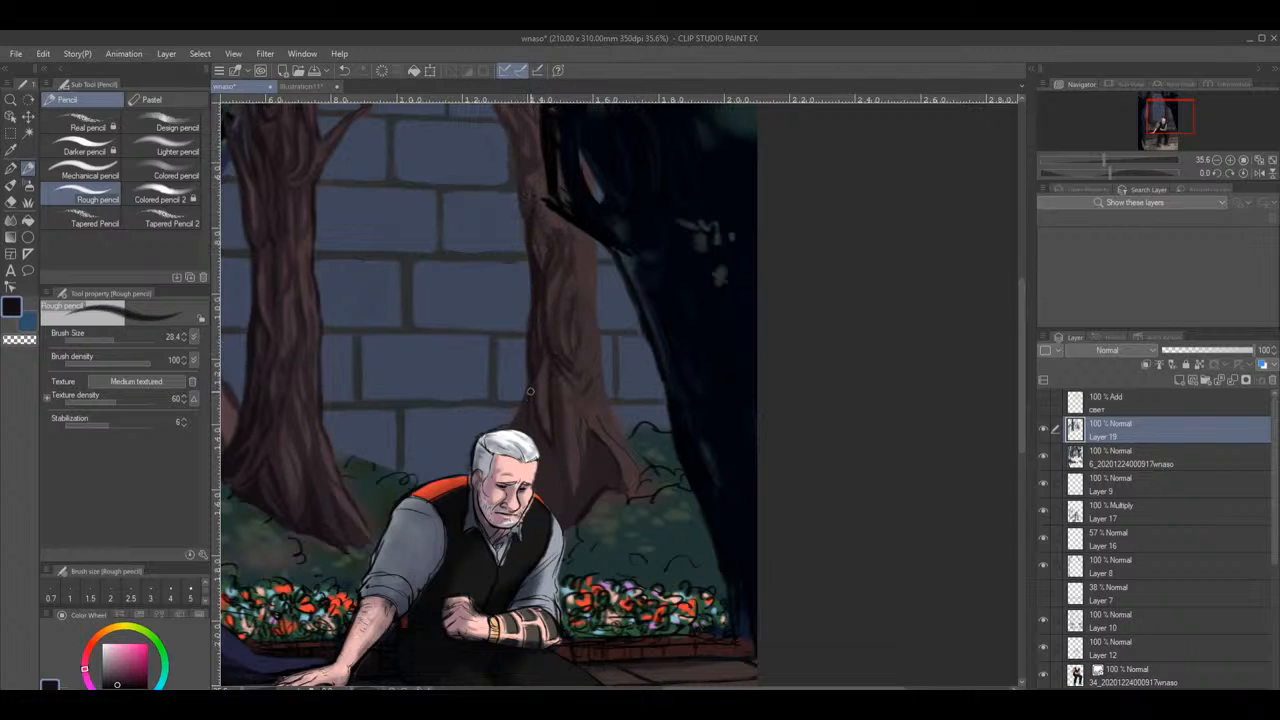
Detail the knot, lower trunk and root flare of the right background tree with sampled browns and dark tones
left_click(580, 303, "alt")
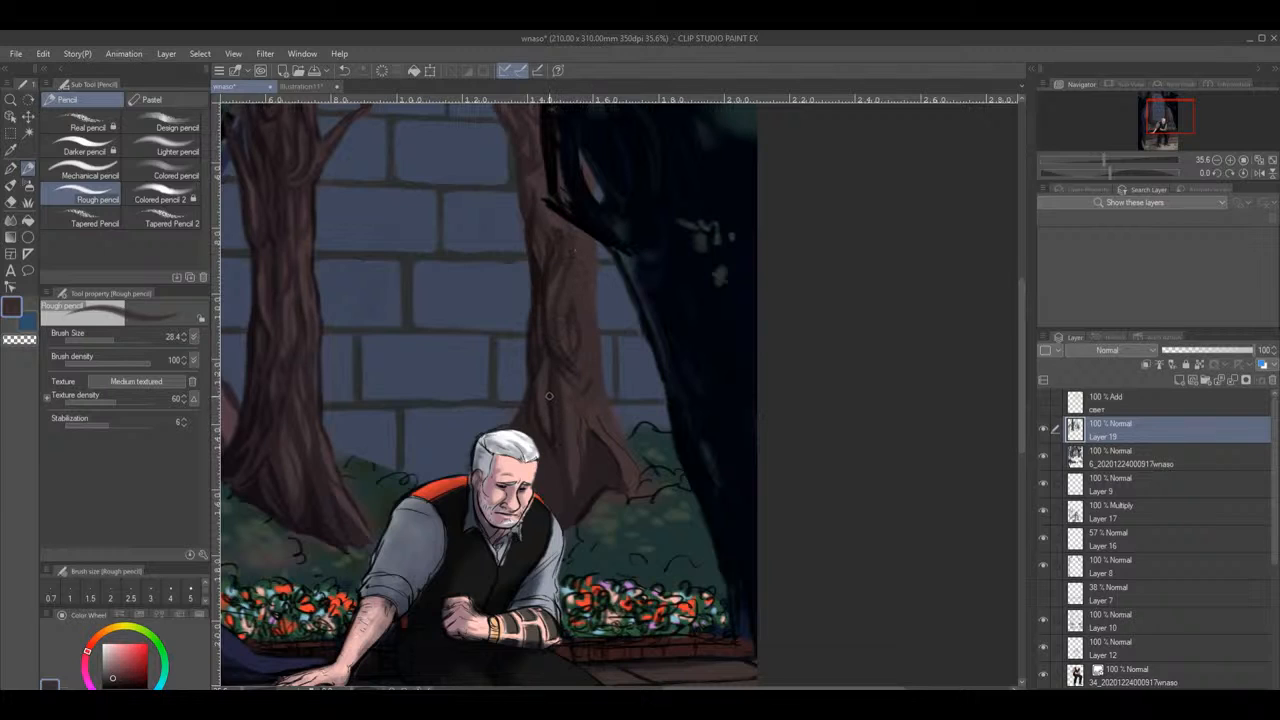
left_click(550, 413, "alt")
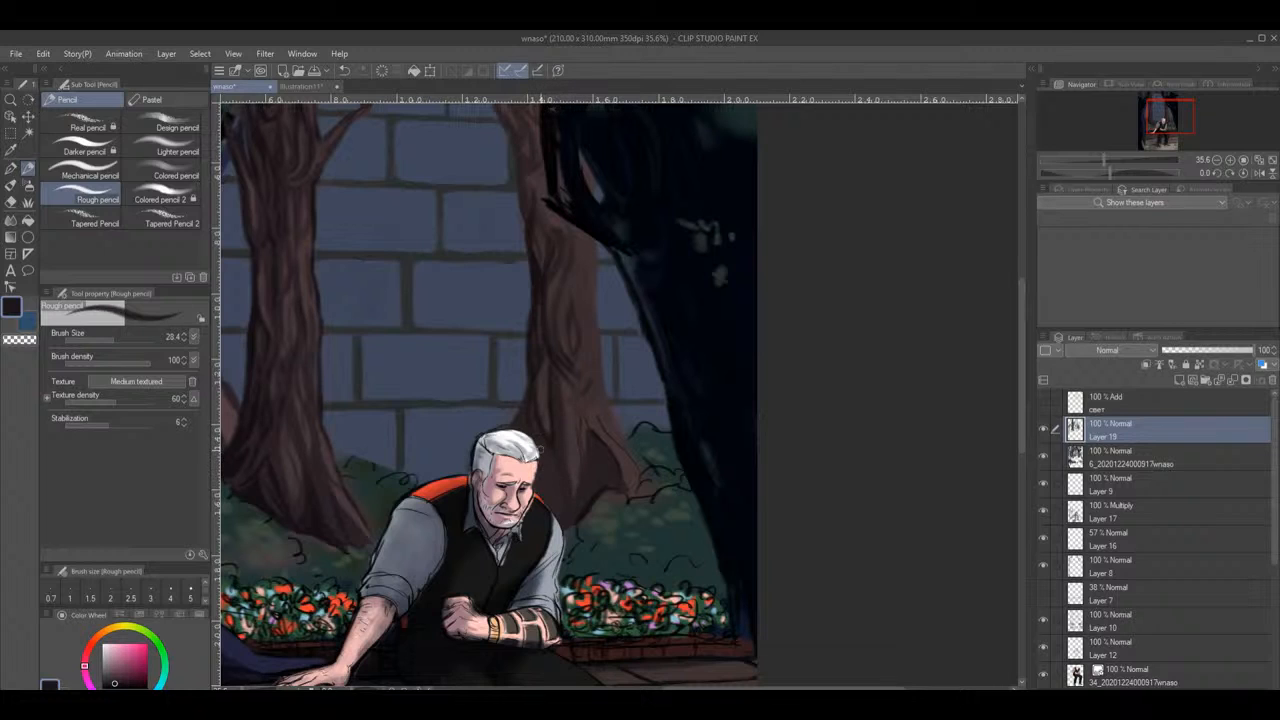
left_click(545, 441, "alt")
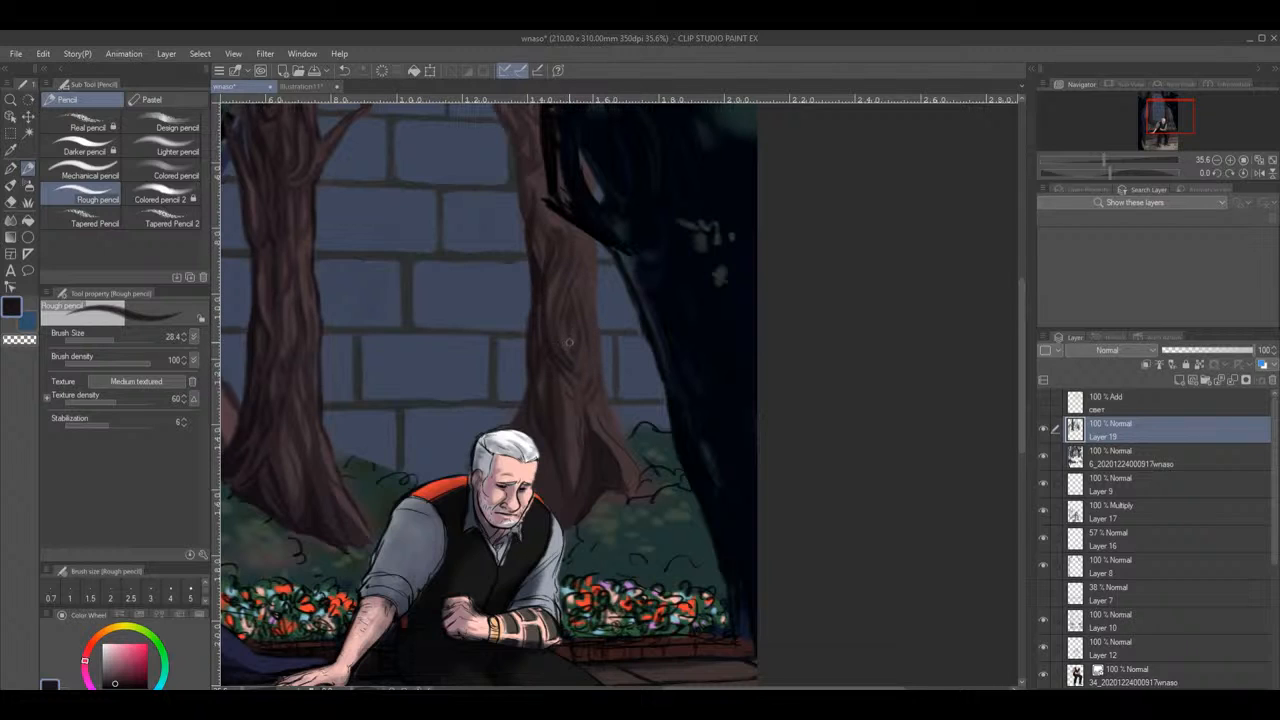
left_click(573, 436, "alt")
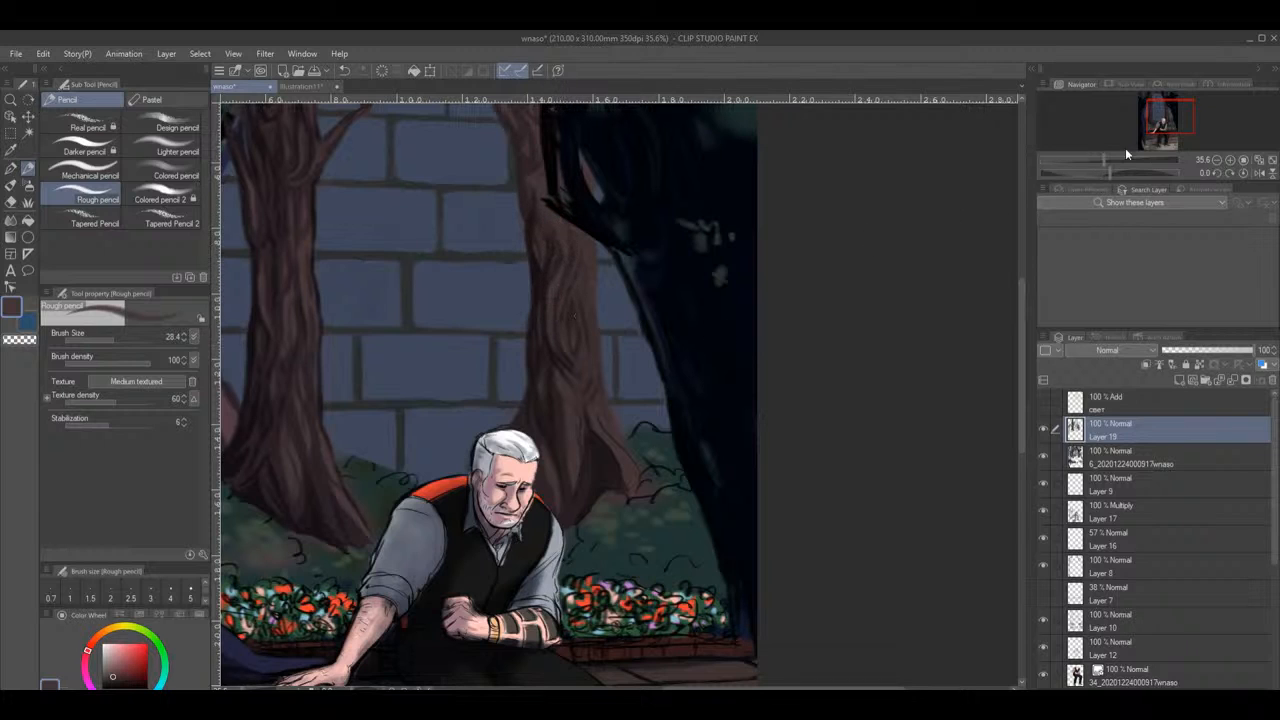
Refine the right background tree's slender upper branch at brush size 12.1, using sampled dark, wall blue and reddish-brown tones
left_click_drag(1158, 123, 1153, 112)
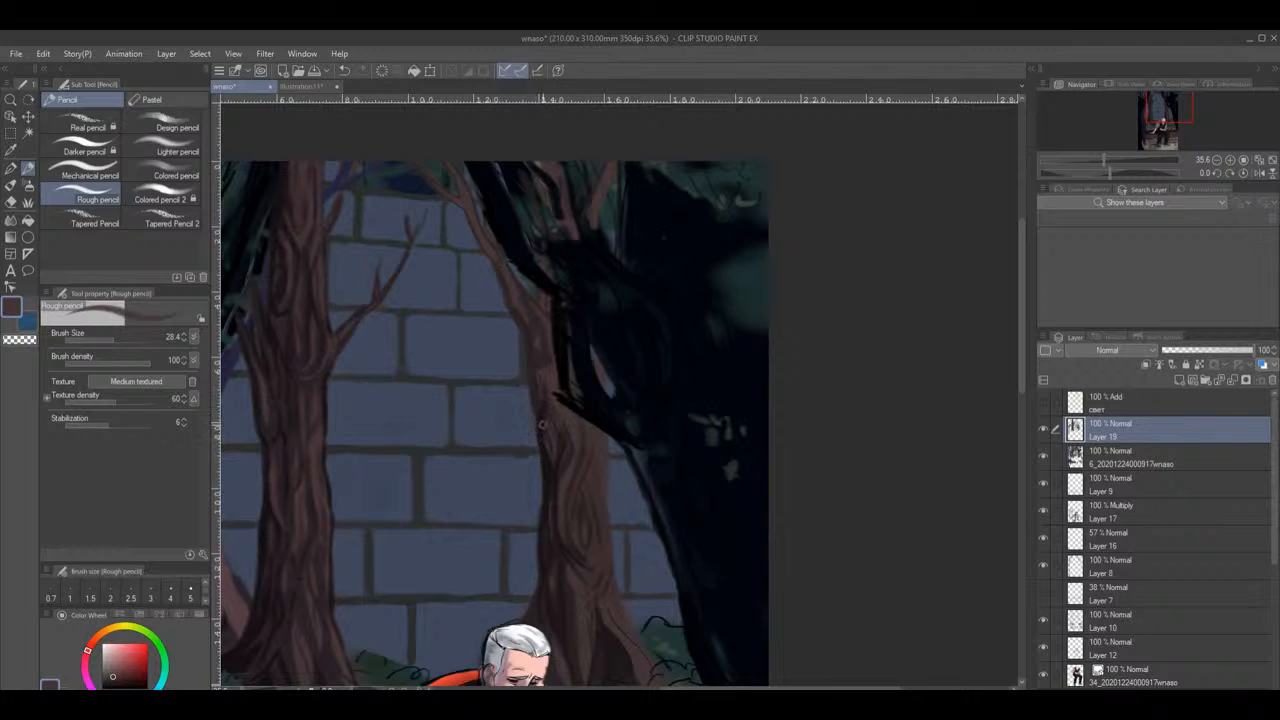
left_click(537, 418, "alt")
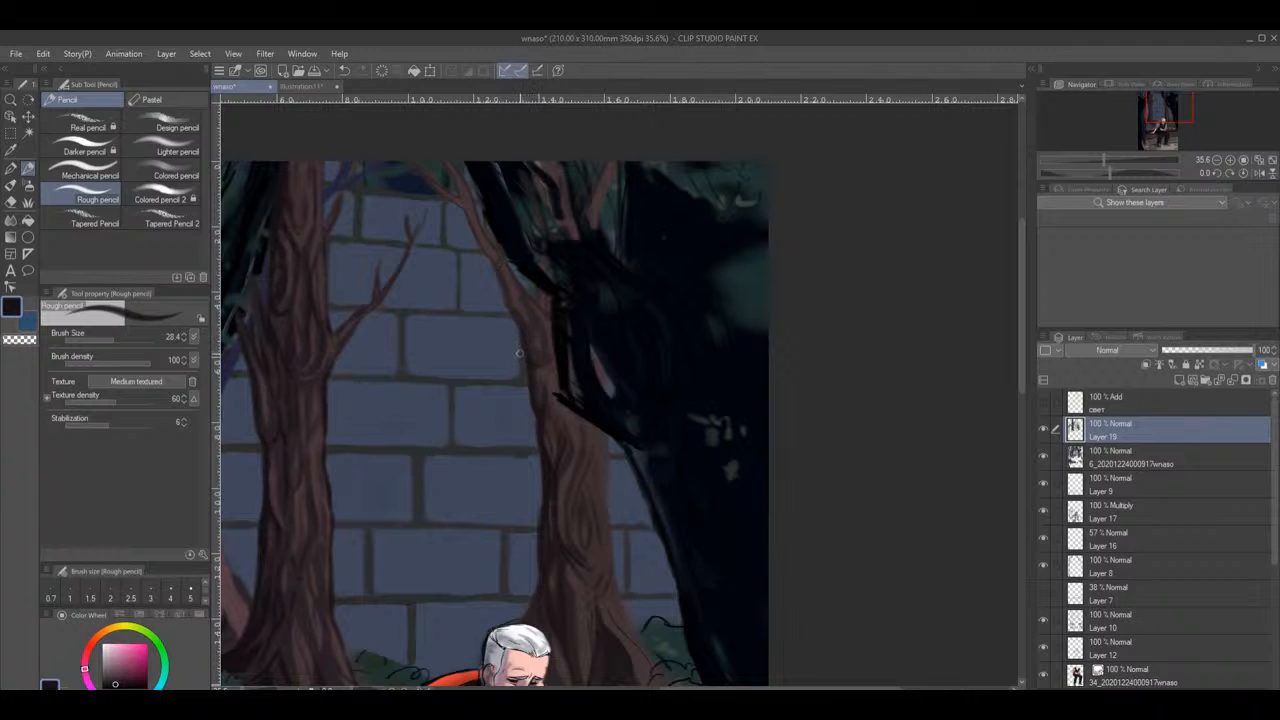
left_click_drag(107, 338, 90, 338)
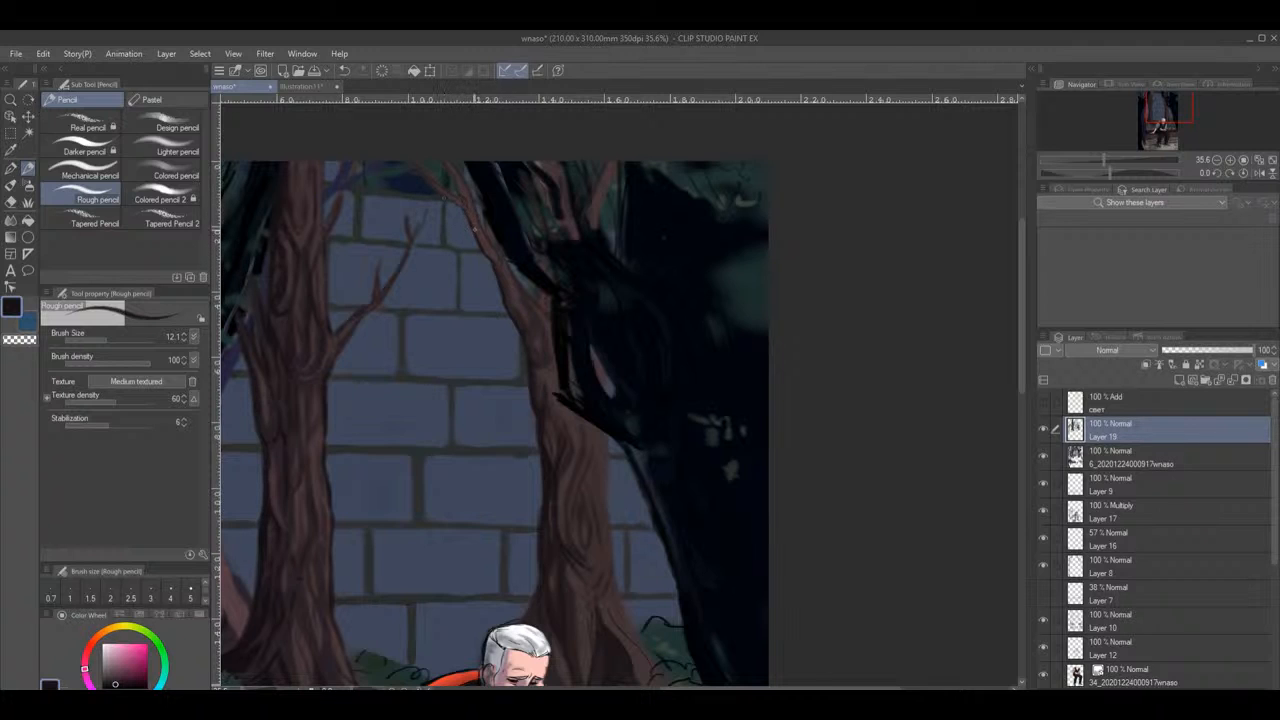
left_click(458, 218, "alt")
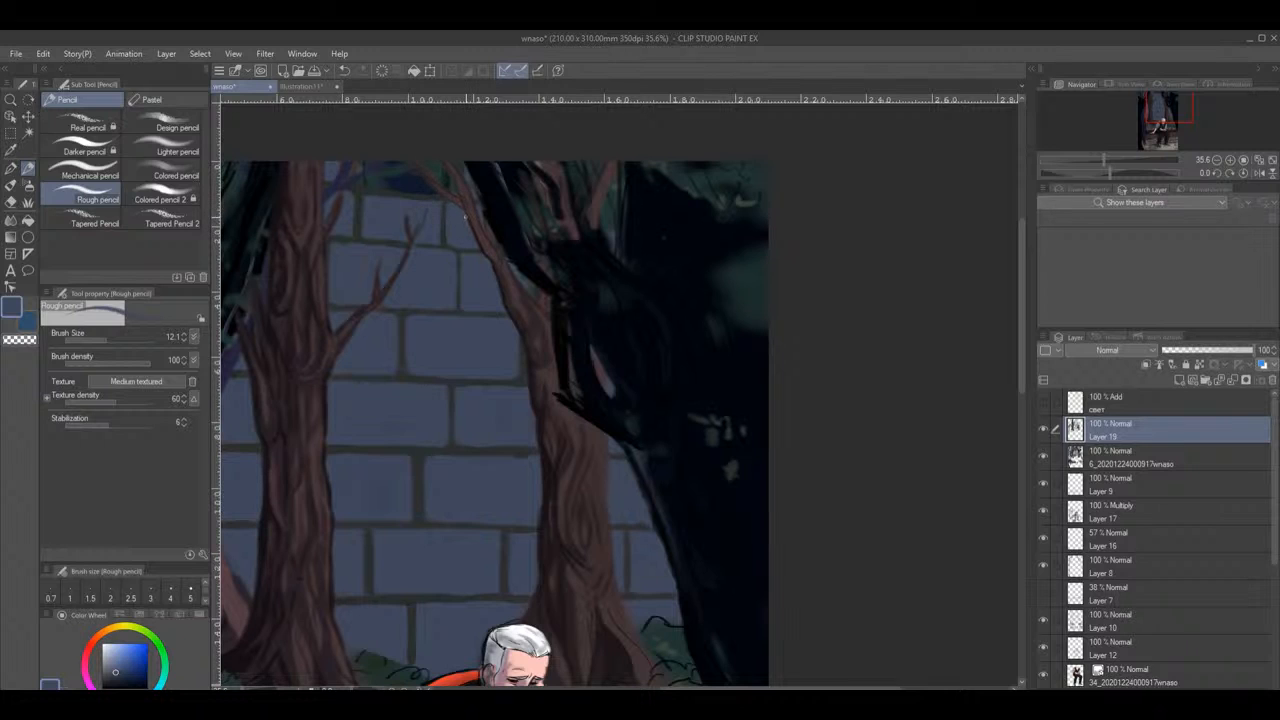
left_click(468, 212, "alt")
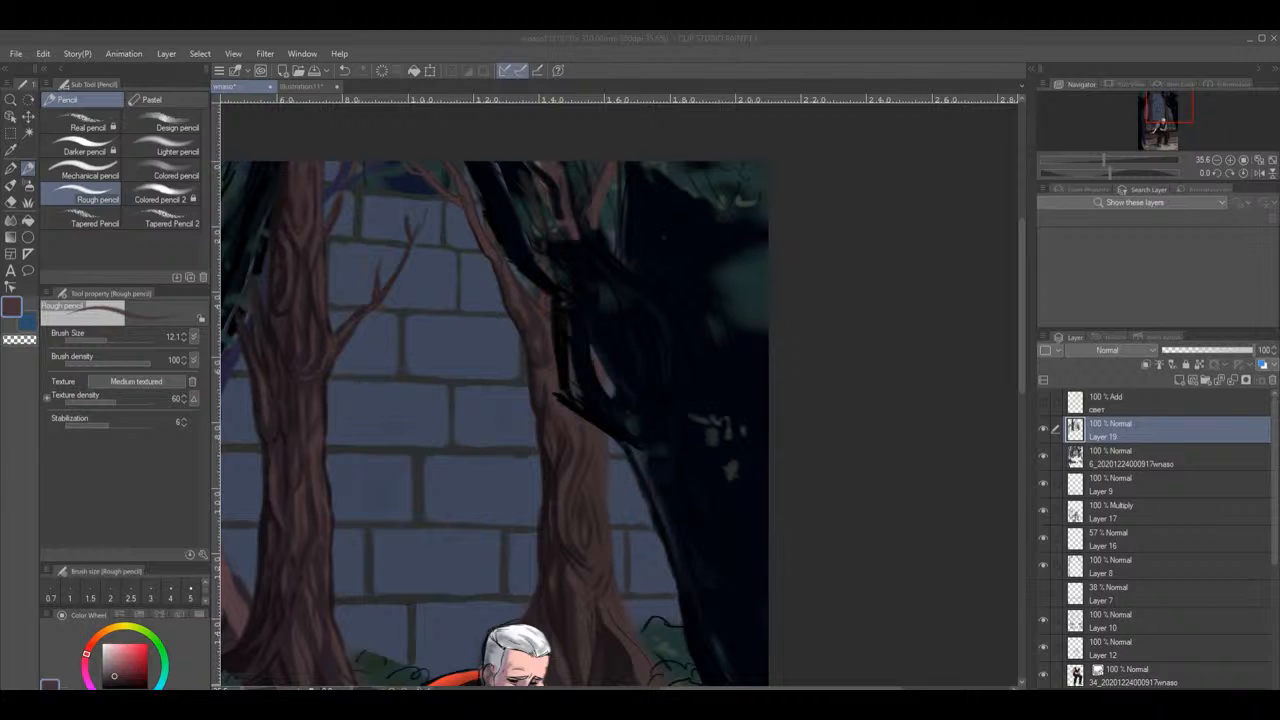
left_click(911, 438)
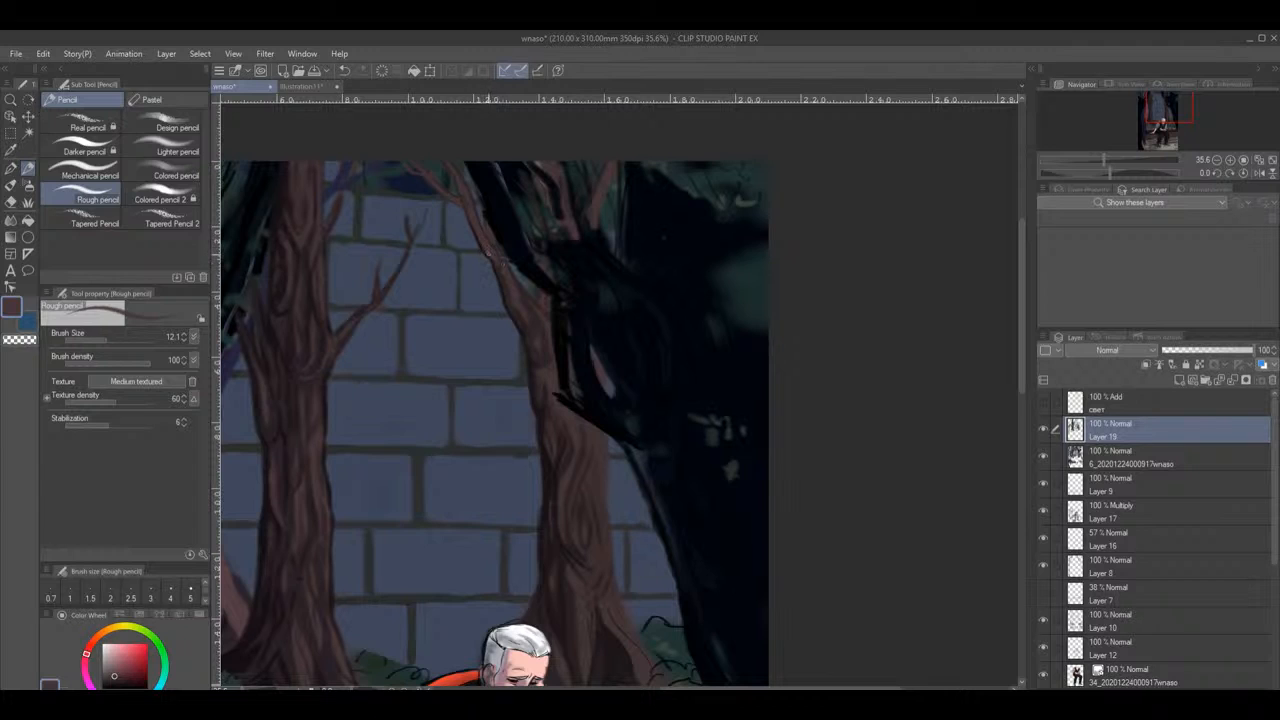
Darken the underside of the right tree's slender branch and extend the left tree's twig with sampled dark tones
left_click(489, 256, "alt")
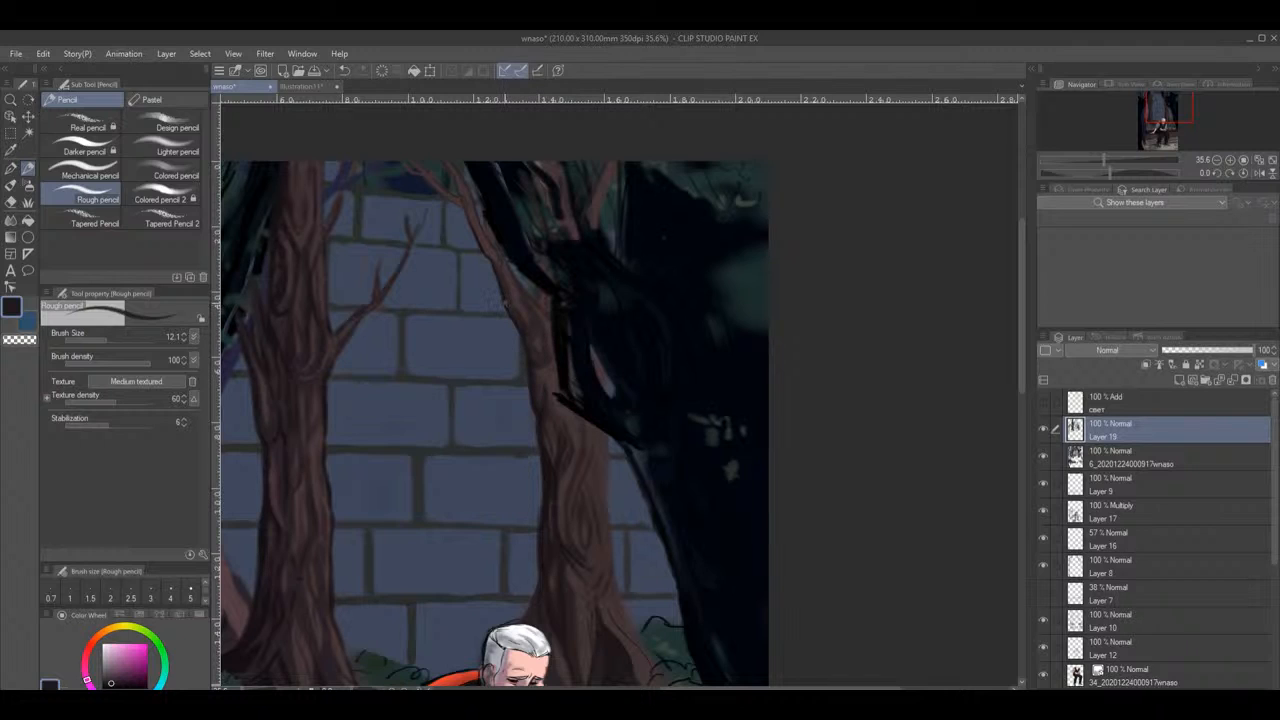
left_click(506, 301, "alt")
left_click(507, 308, "alt")
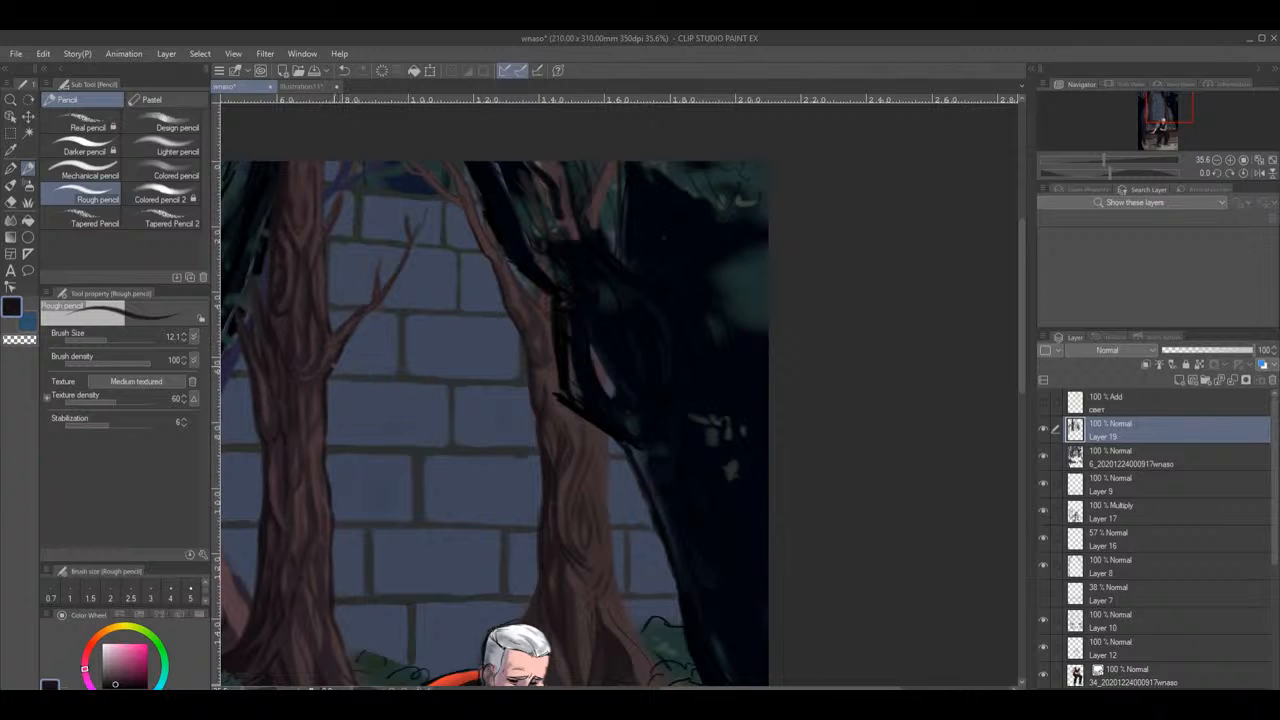
left_click_drag(355, 328, 362, 319)
left_click_drag(418, 226, 427, 215)
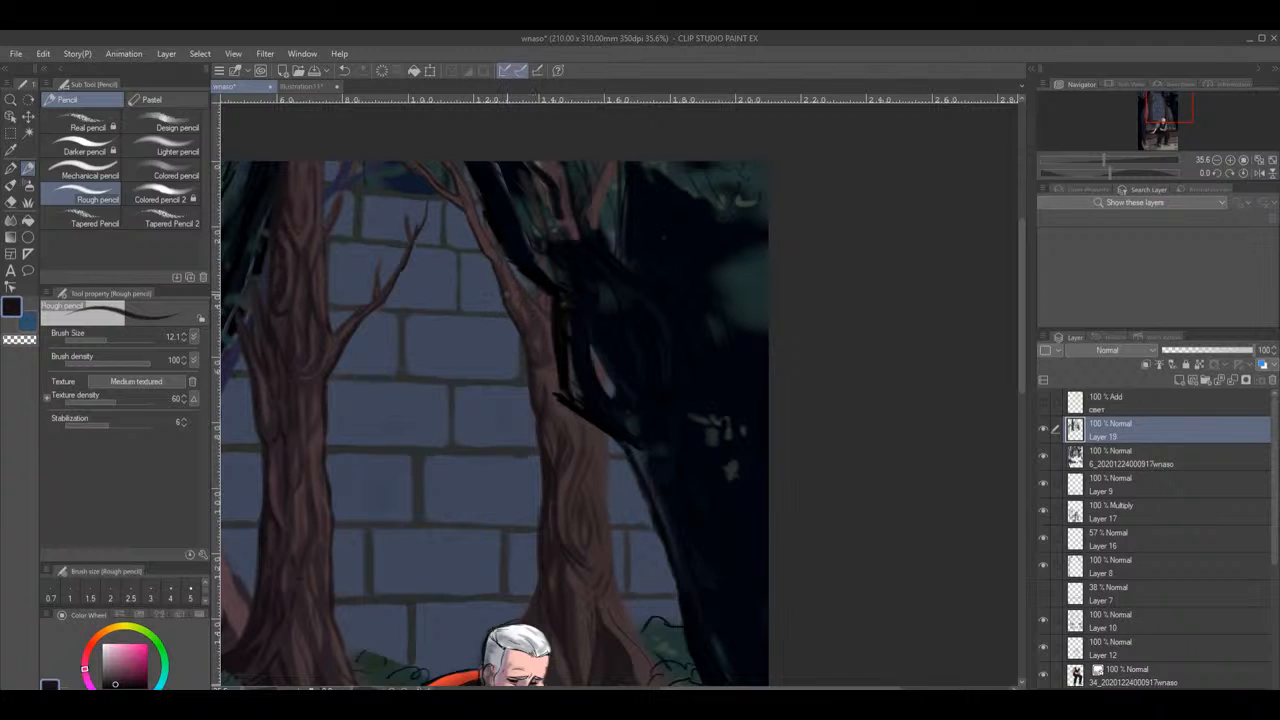
Clean up the wall edge and dark outline where the right tree's slender branch joins the trunk, using sampled tones
left_click(507, 297, "alt")
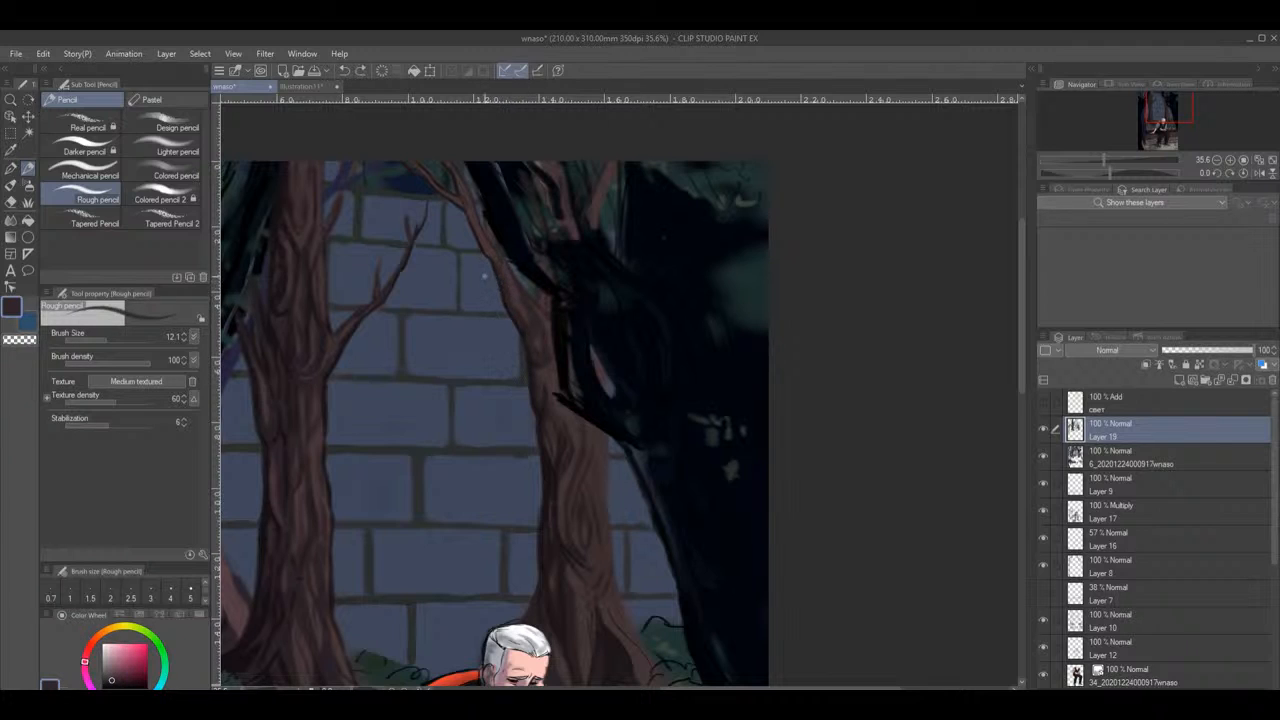
left_click(507, 316, "alt")
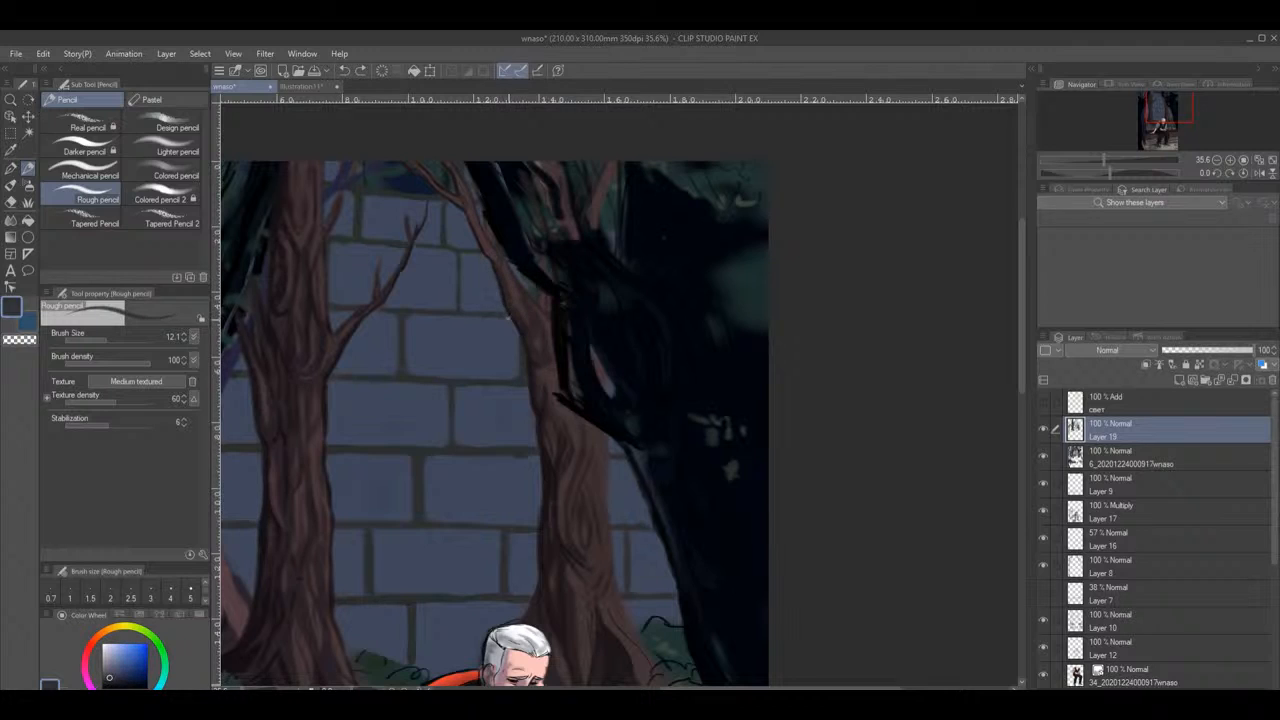
left_click_drag(523, 336, 522, 348)
left_click(515, 323, "alt")
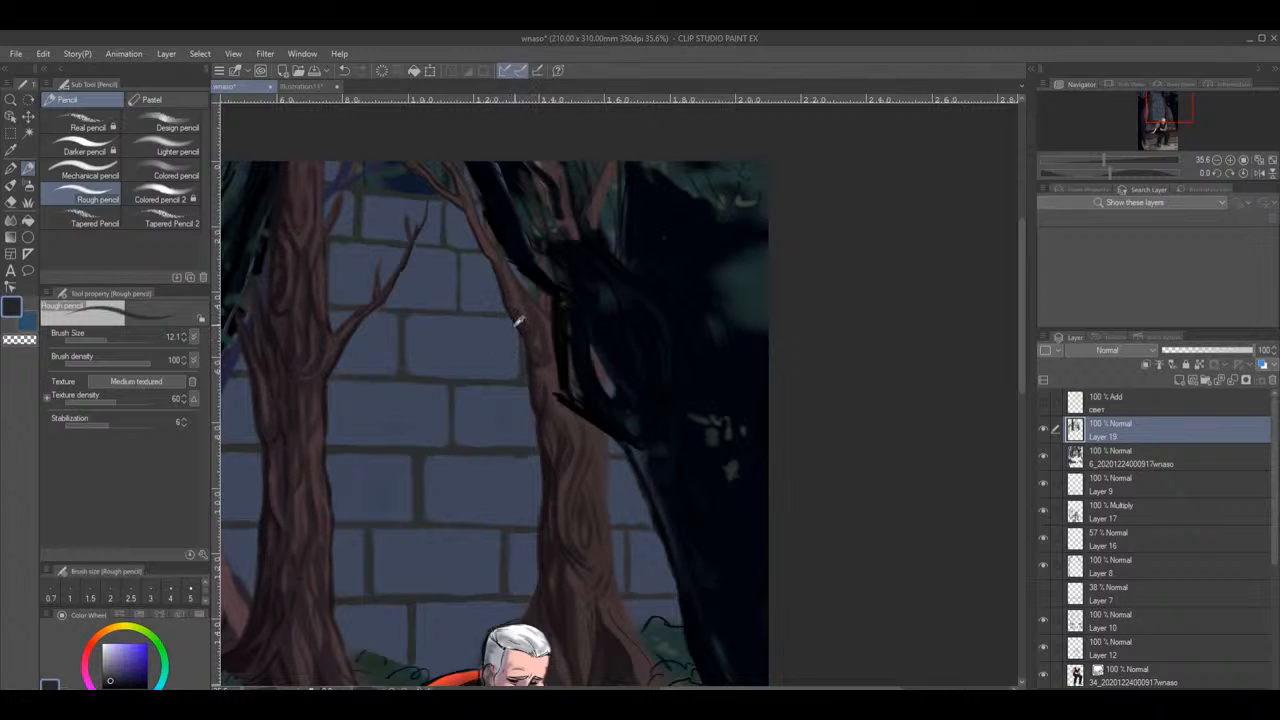
left_click(514, 323, "alt")
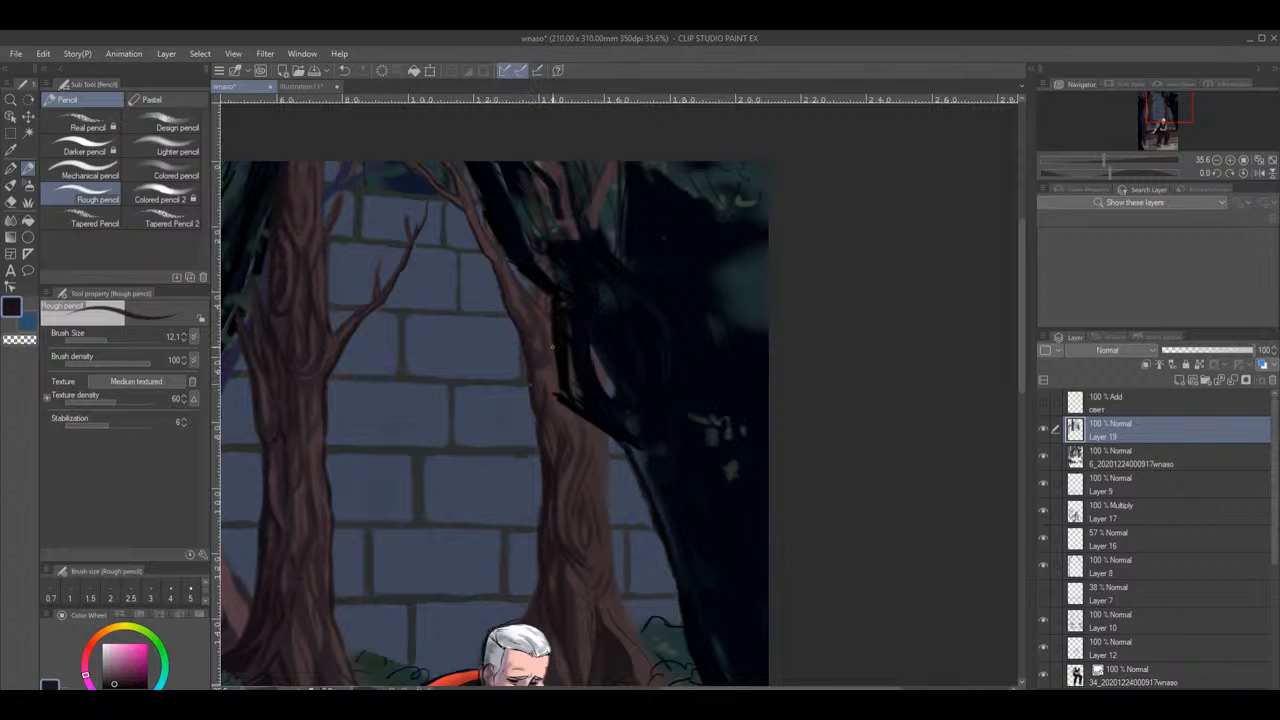
Cover the black lines in the right background tree's upper fork with sampled reddish brown, using brush size 24.3
left_click(535, 343, "alt")
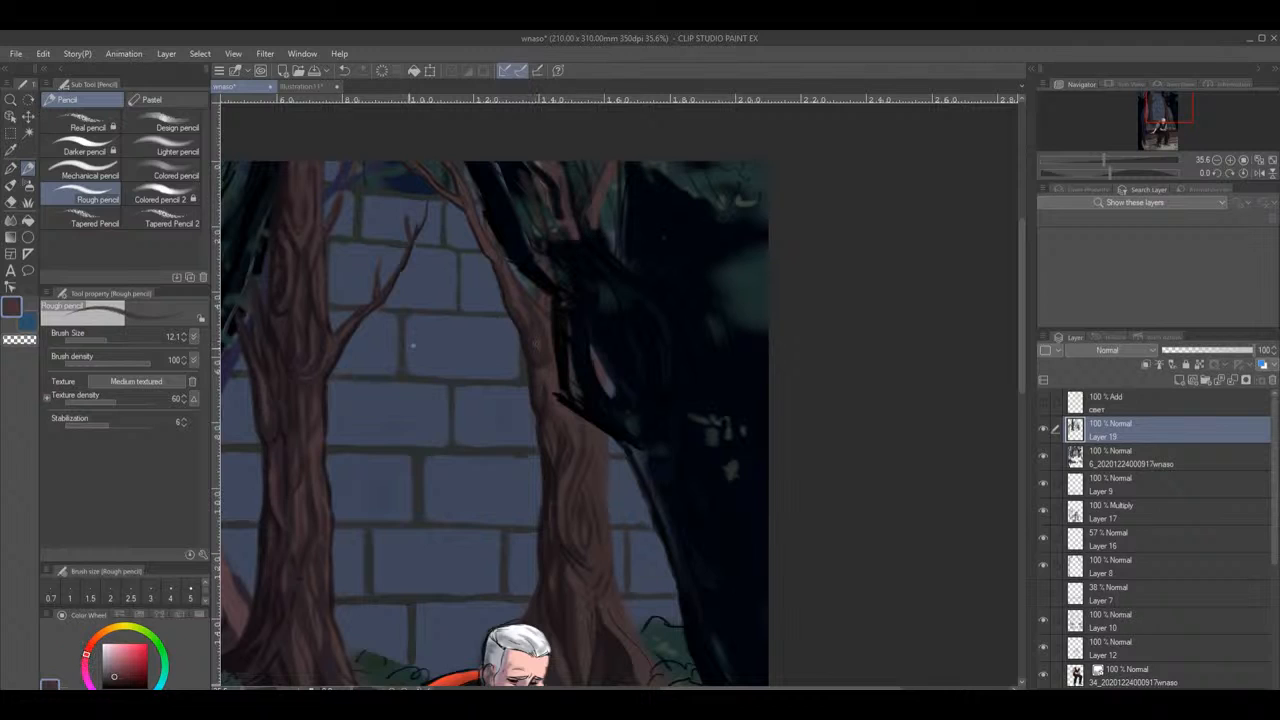
left_click(121, 338)
mouse_move(590, 202)
left_mouse_down()
mouse_move(592, 250)
mouse_move(596, 170)
left_mouse_up()
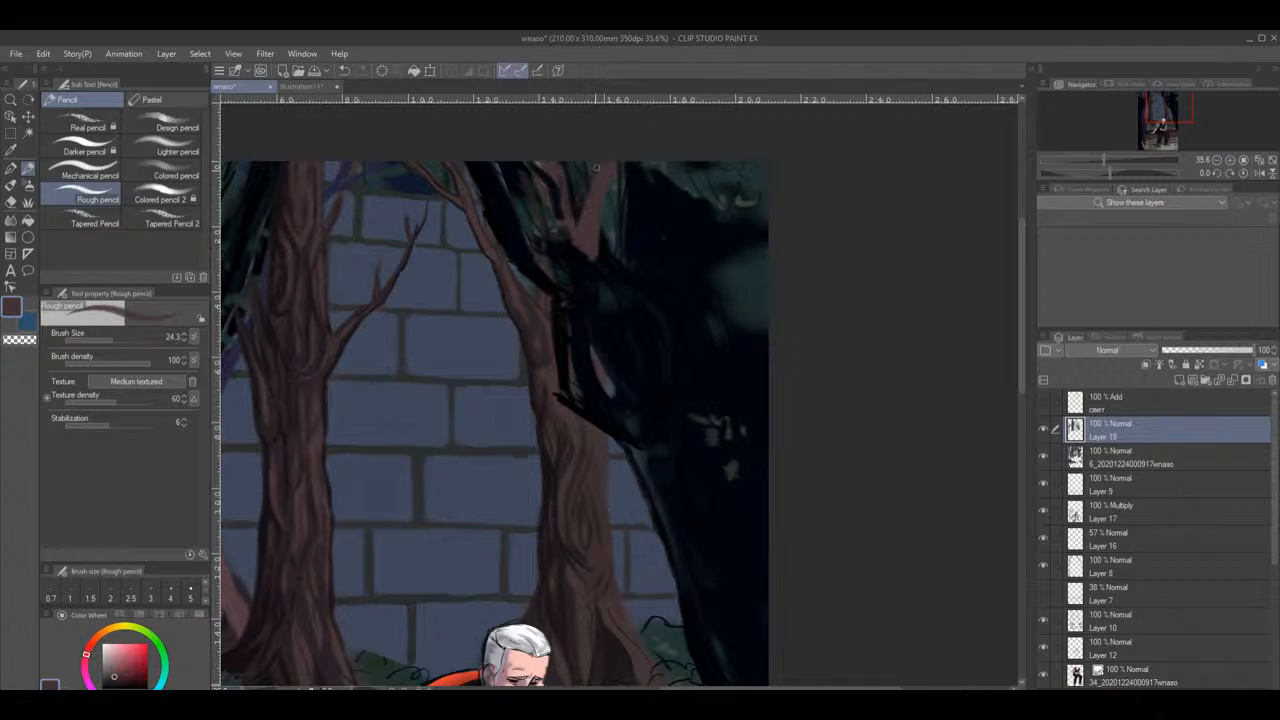
mouse_move(572, 256)
left_mouse_down()
mouse_move(570, 232)
mouse_move(566, 268)
mouse_move(570, 166)
mouse_move(556, 246)
mouse_move(556, 180)
mouse_move(546, 230)
mouse_move(536, 147)
mouse_move(562, 312)
mouse_move(536, 156)
mouse_move(538, 238)
left_mouse_up()
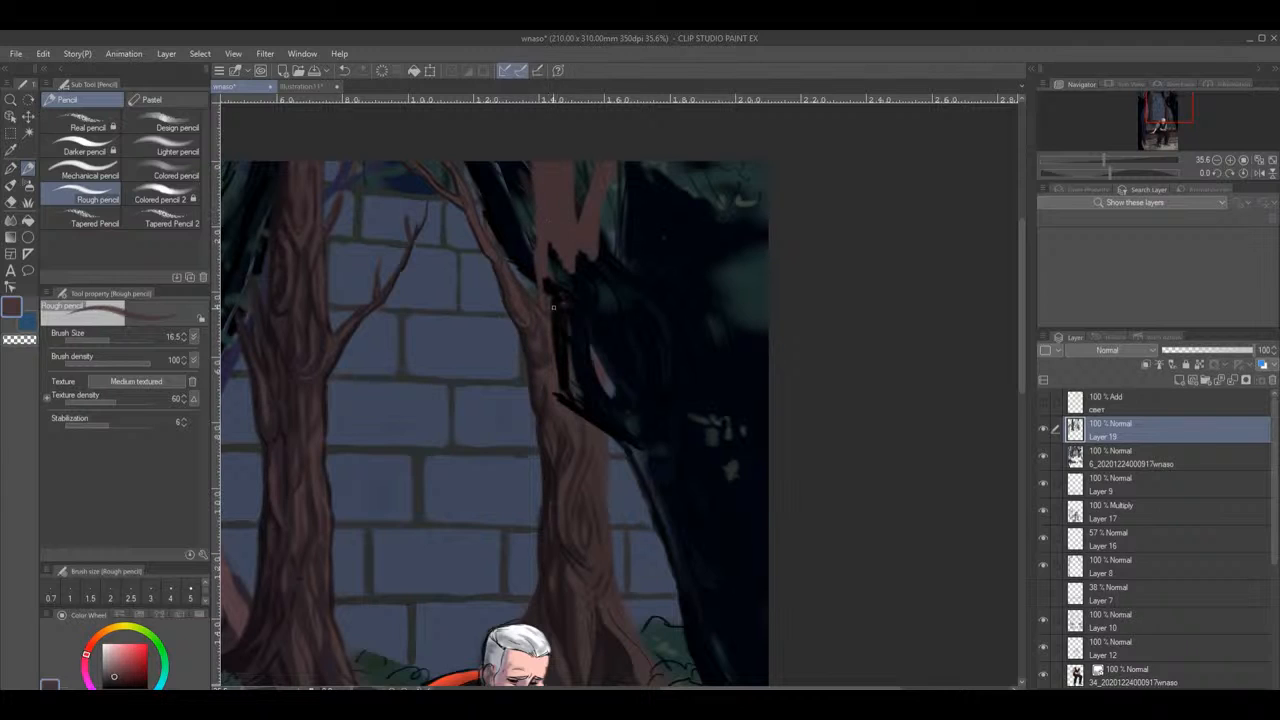
Paint bark brown over the black lines from the right tree's fork down its trunk at brush size 52.7
left_click_drag(114, 335, 117, 337)
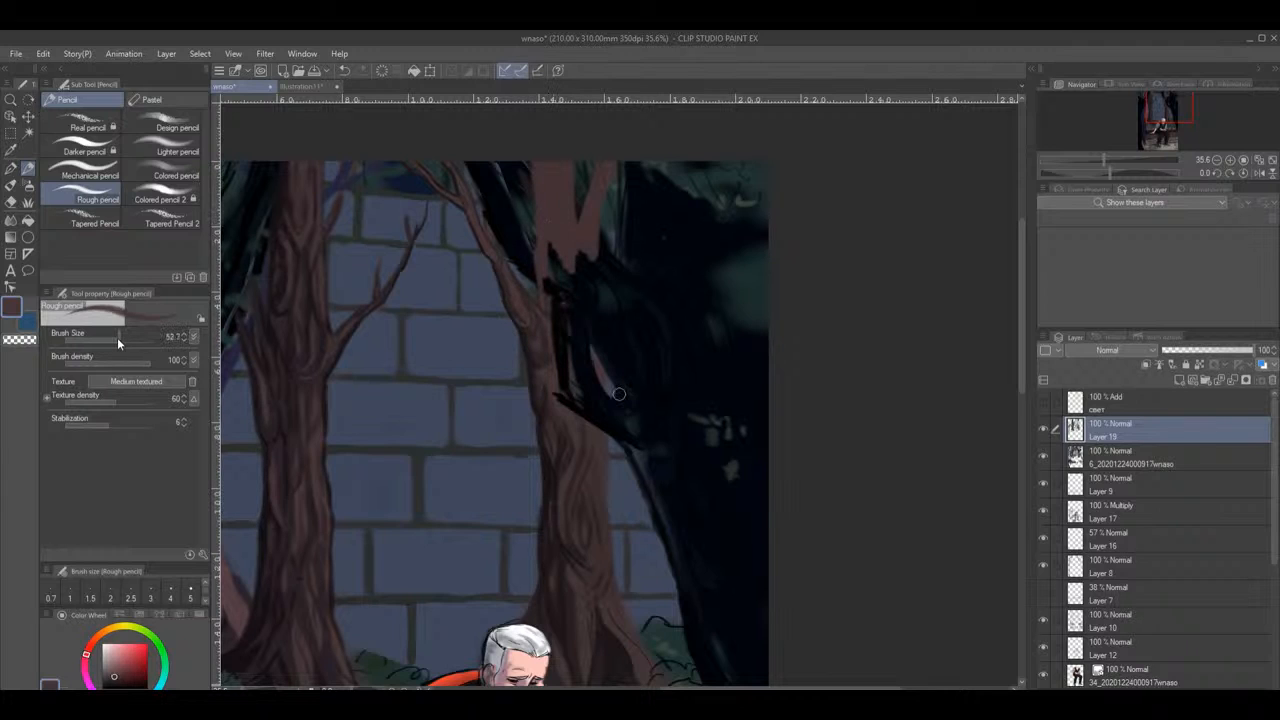
mouse_move(549, 224)
left_mouse_down()
mouse_move(566, 281)
mouse_move(570, 271)
mouse_move(585, 293)
mouse_move(590, 238)
mouse_move(586, 298)
mouse_move(583, 279)
mouse_move(562, 275)
mouse_move(548, 293)
mouse_move(551, 280)
mouse_move(575, 297)
mouse_move(549, 242)
mouse_move(544, 337)
left_mouse_up()
left_click(543, 330, "alt")
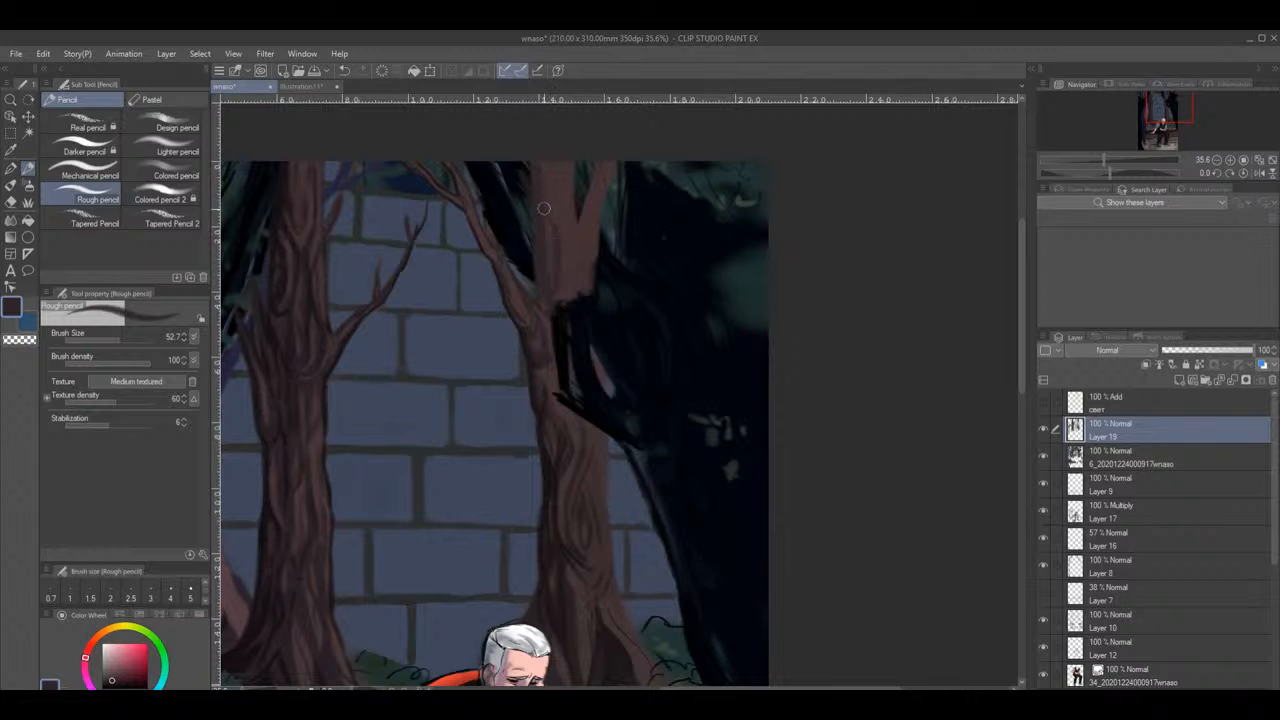
left_click(553, 380, "alt")
mouse_move(556, 378)
left_mouse_down()
mouse_move(552, 301)
mouse_move(582, 423)
mouse_move(555, 384)
mouse_move(573, 413)
mouse_move(564, 361)
mouse_move(595, 428)
left_mouse_up()
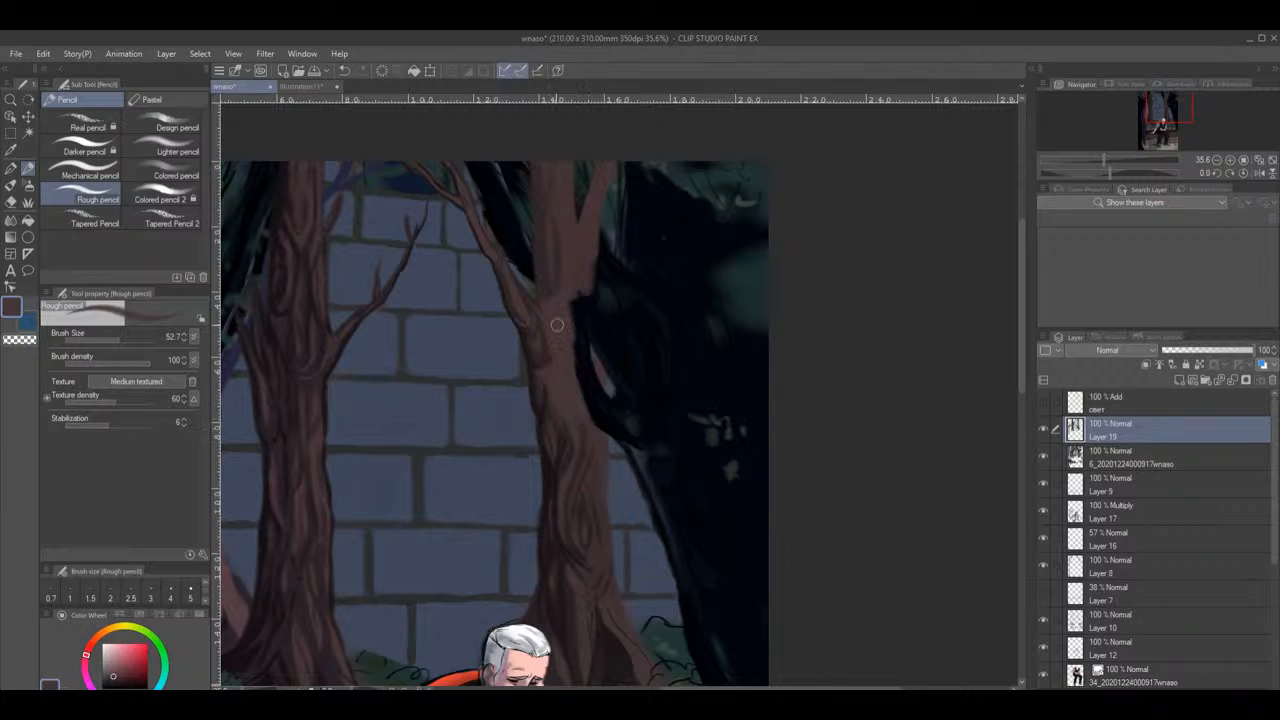
Redraw the dark edge and knot below the right tree's branch junction with sampled tones at brush sizes 26.3 and 15.3
left_click(540, 418, "alt")
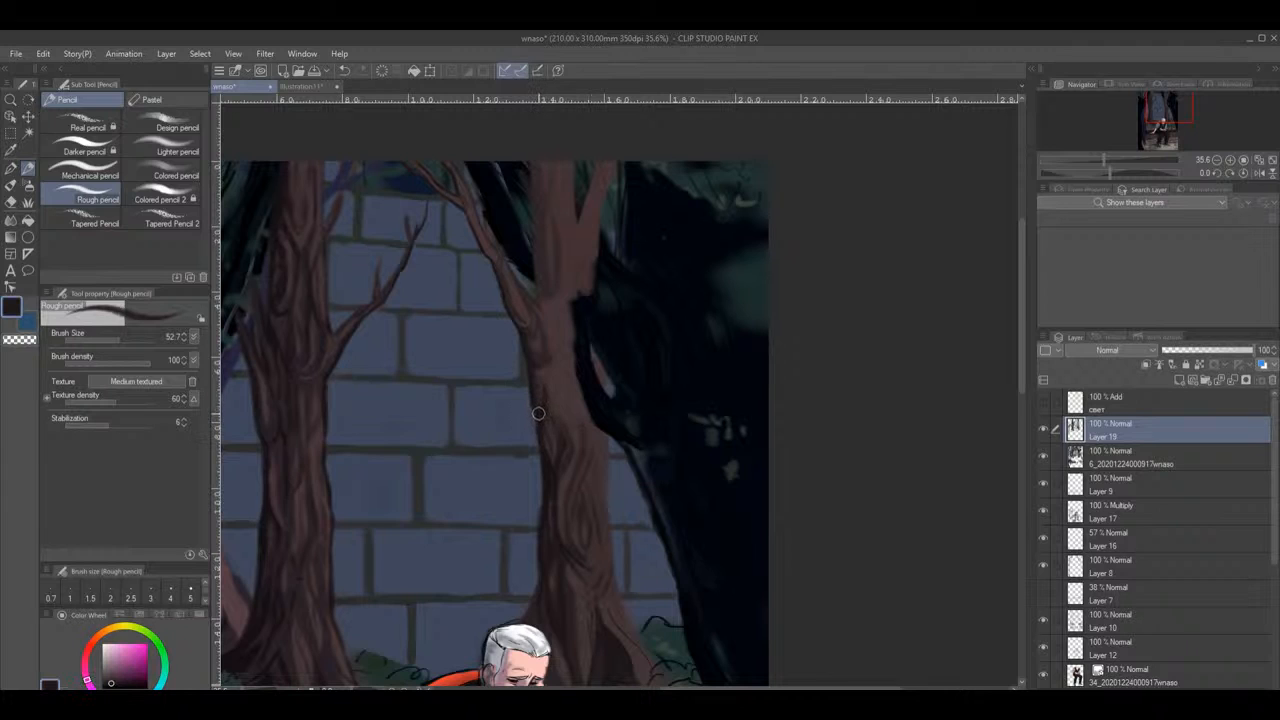
left_click(540, 409, "alt")
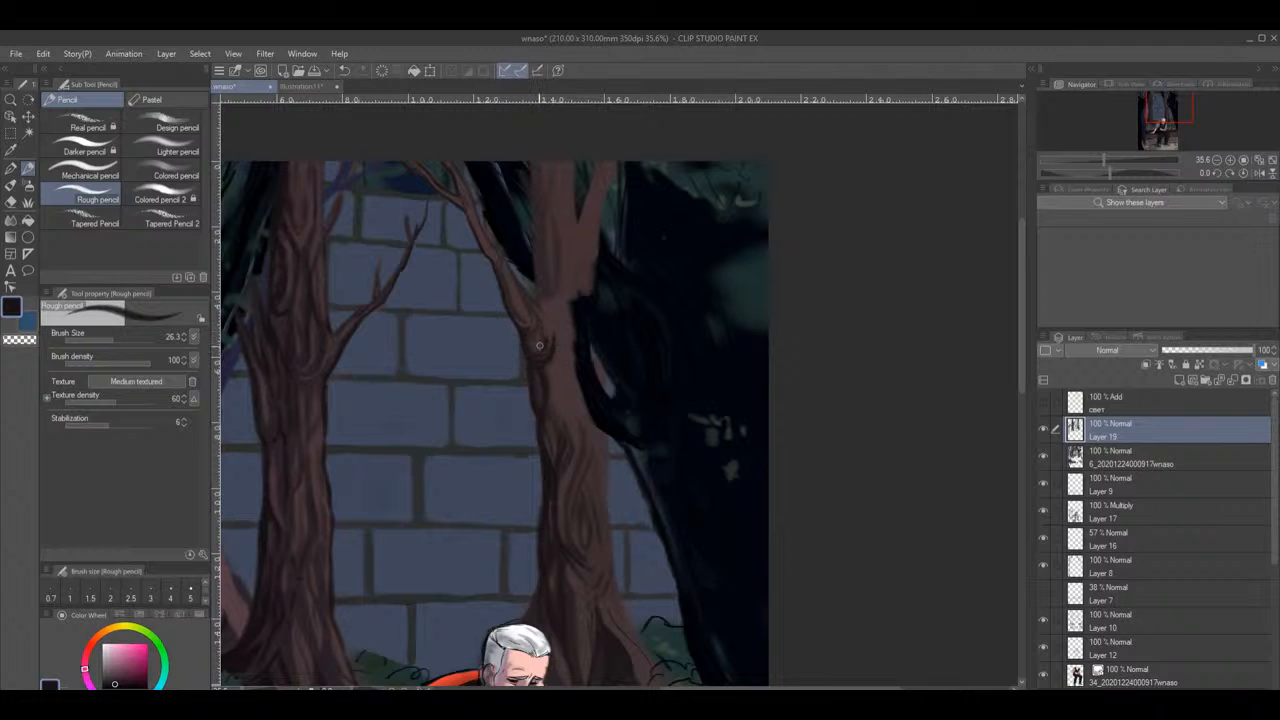
left_click(562, 312, "alt")
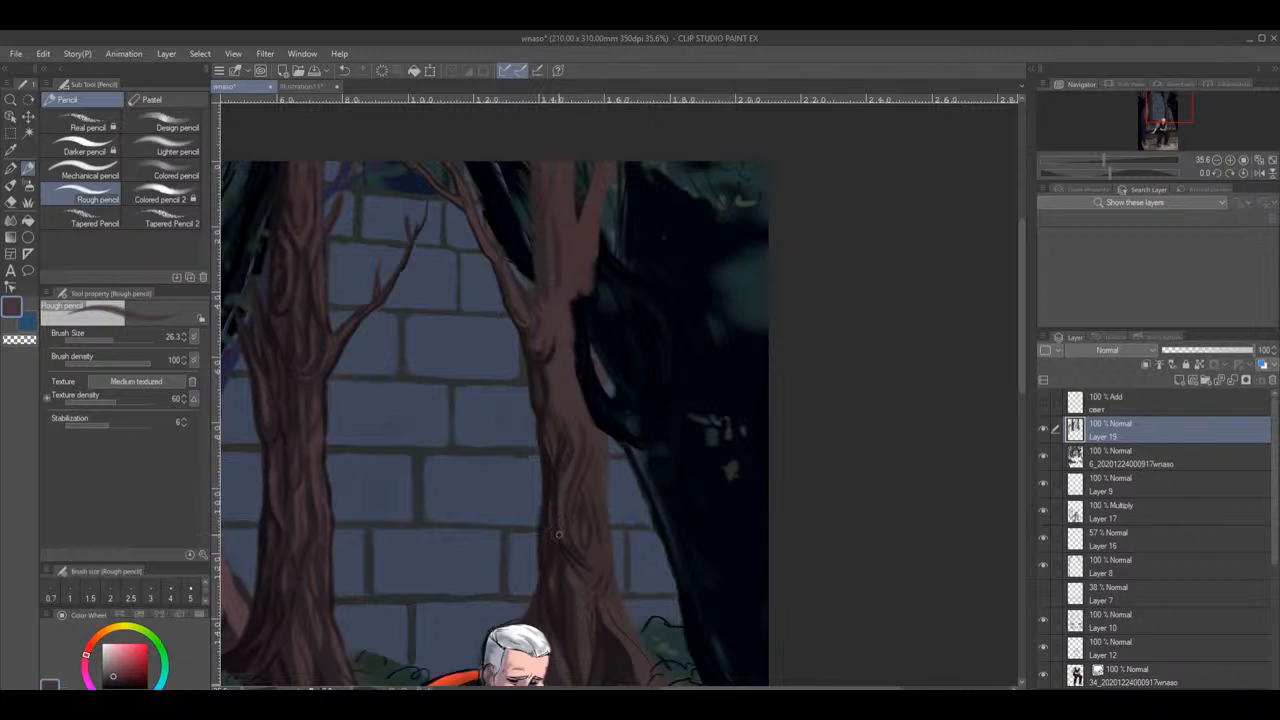
left_click(570, 451, "alt")
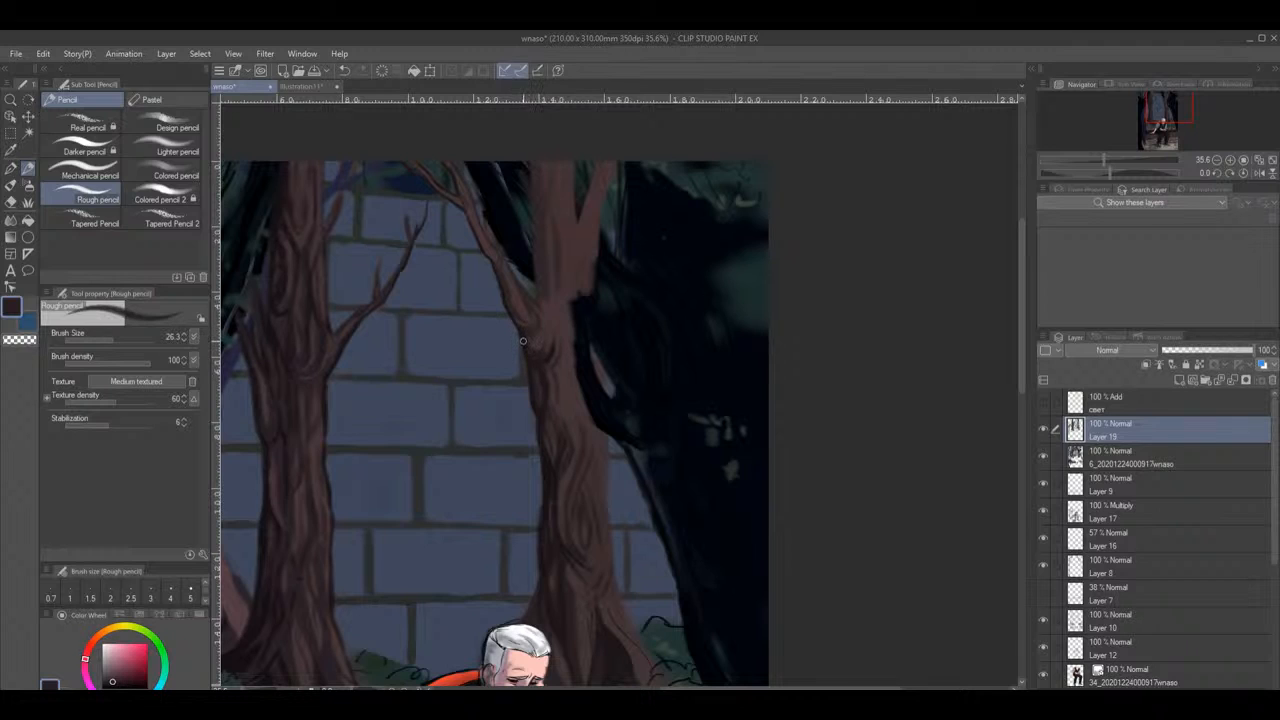
left_click(522, 341, "alt")
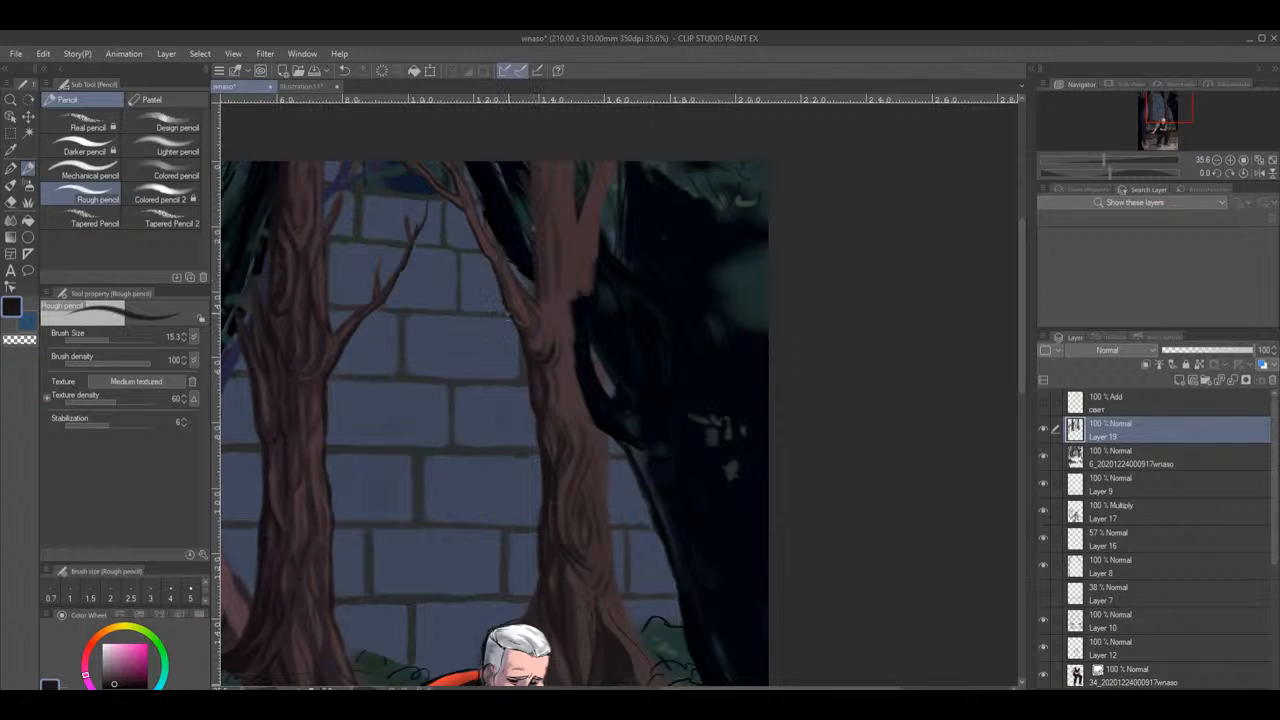
left_click(508, 316, "alt")
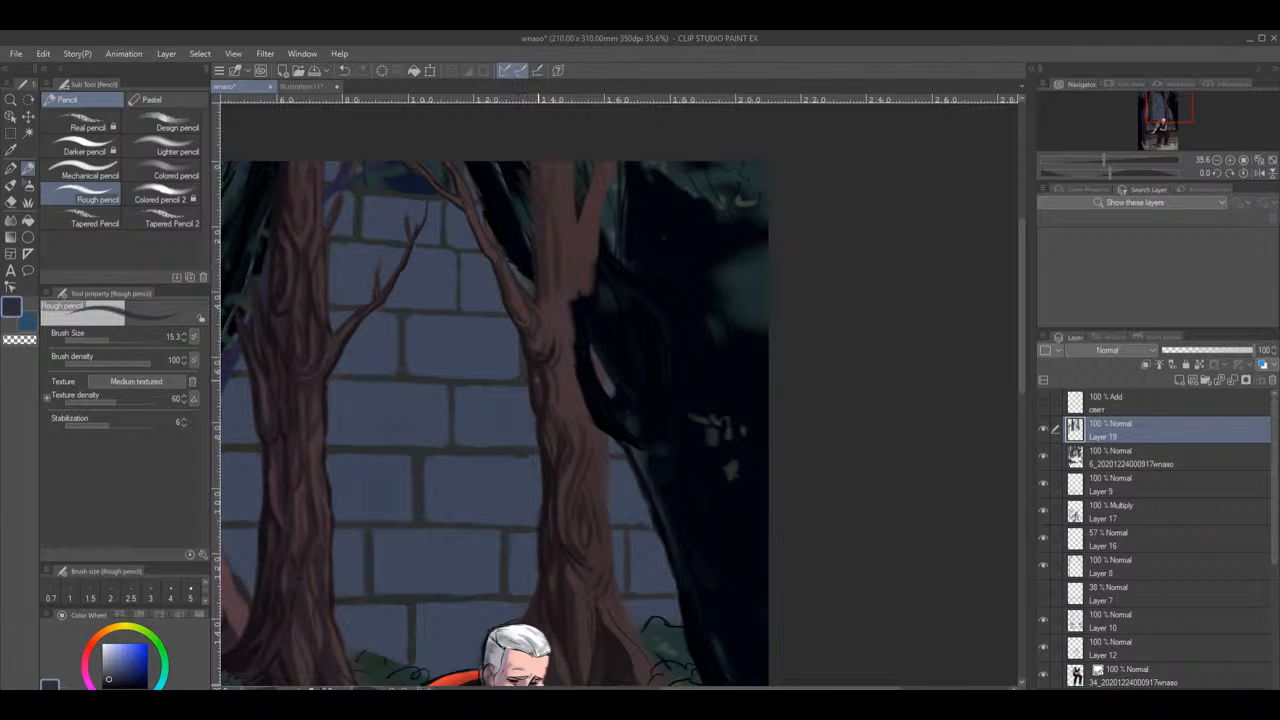
Draw dark bark grain down the right background tree's trunk and over its spreading roots with sampled tones, at brush size 15.3
left_click(550, 354, "alt")
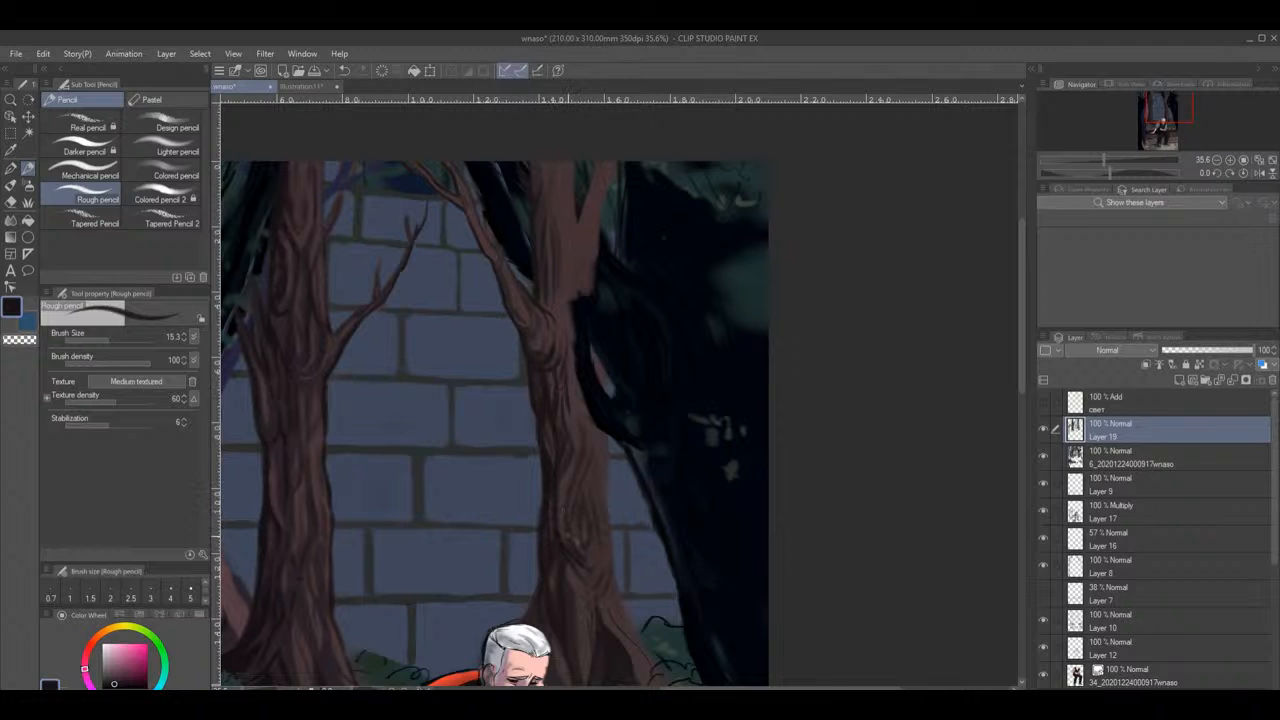
left_click(563, 510, "alt")
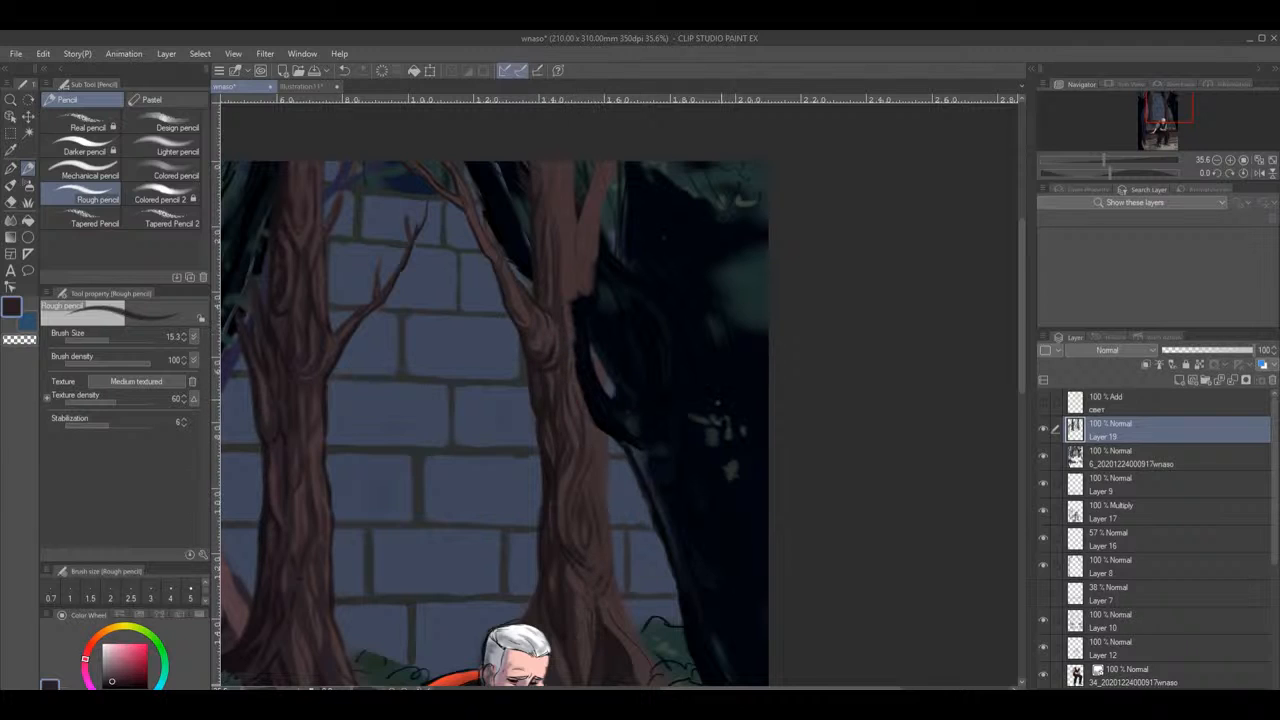
left_click_drag(1167, 111, 1165, 117)
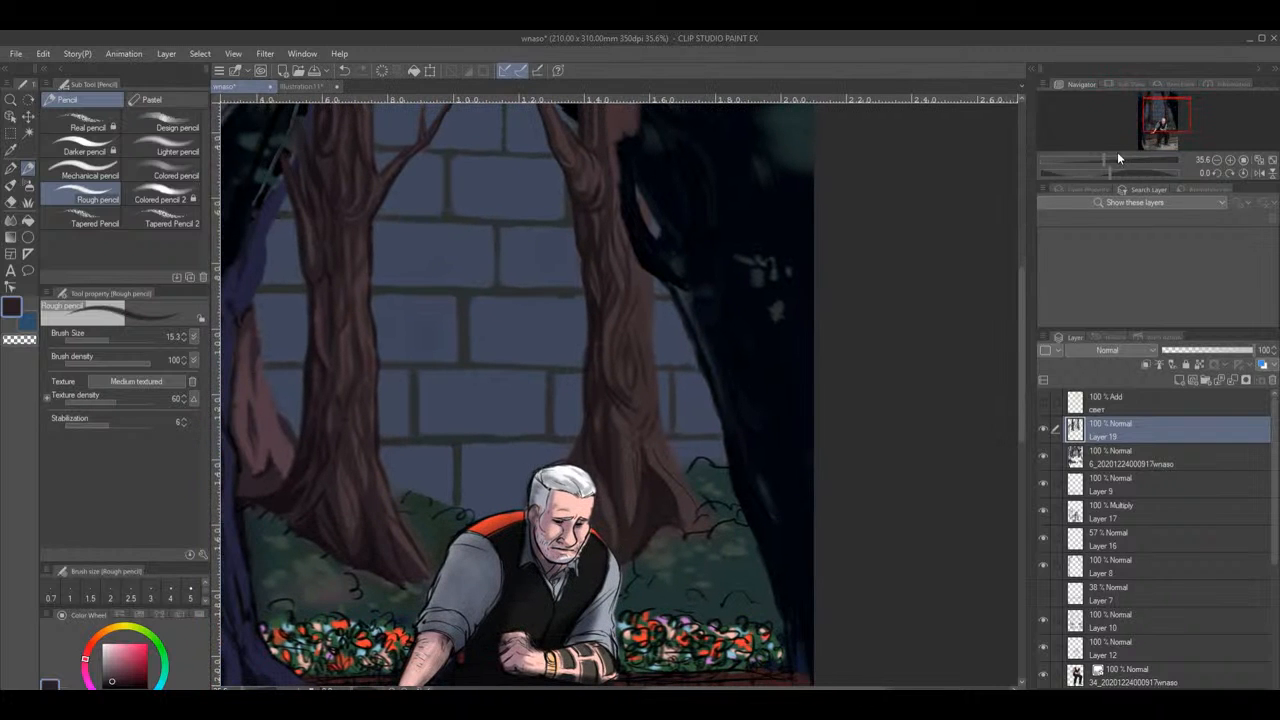
mouse_move(1108, 159)
left_mouse_down()
mouse_move(1088, 157)
mouse_move(1106, 156)
left_mouse_up()
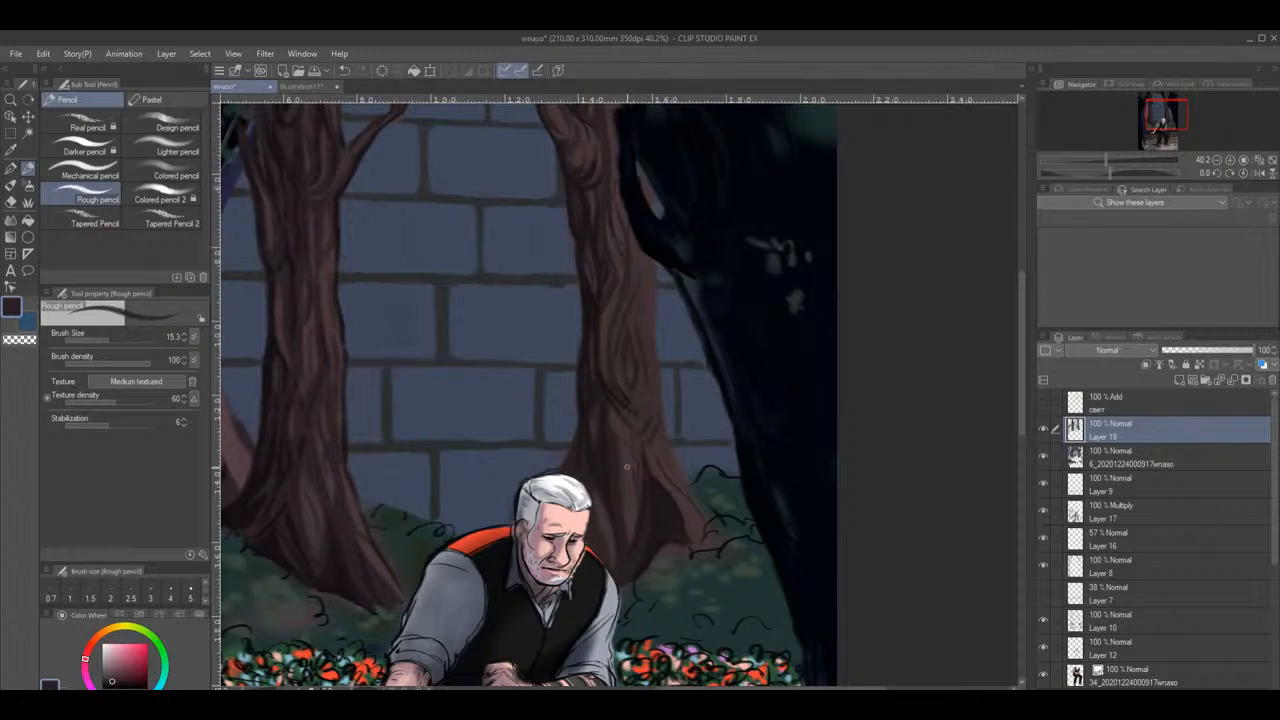
left_click(625, 462, "alt")
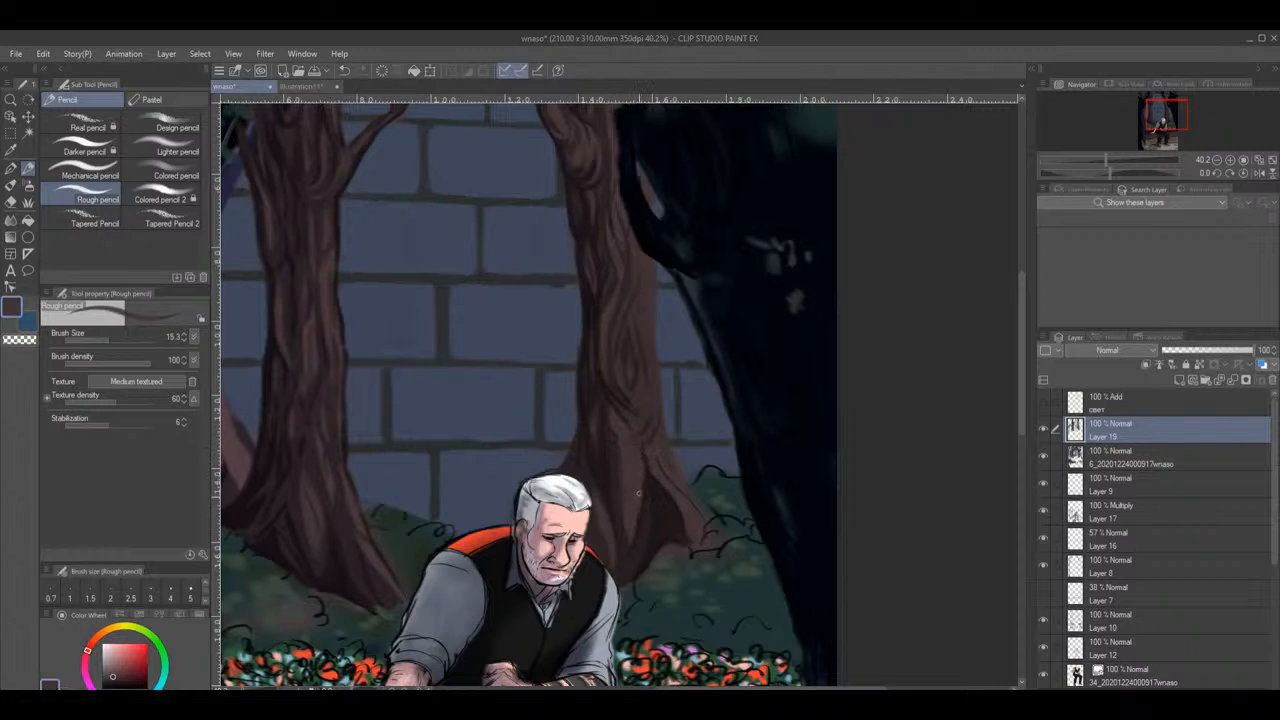
left_click(619, 546, "alt")
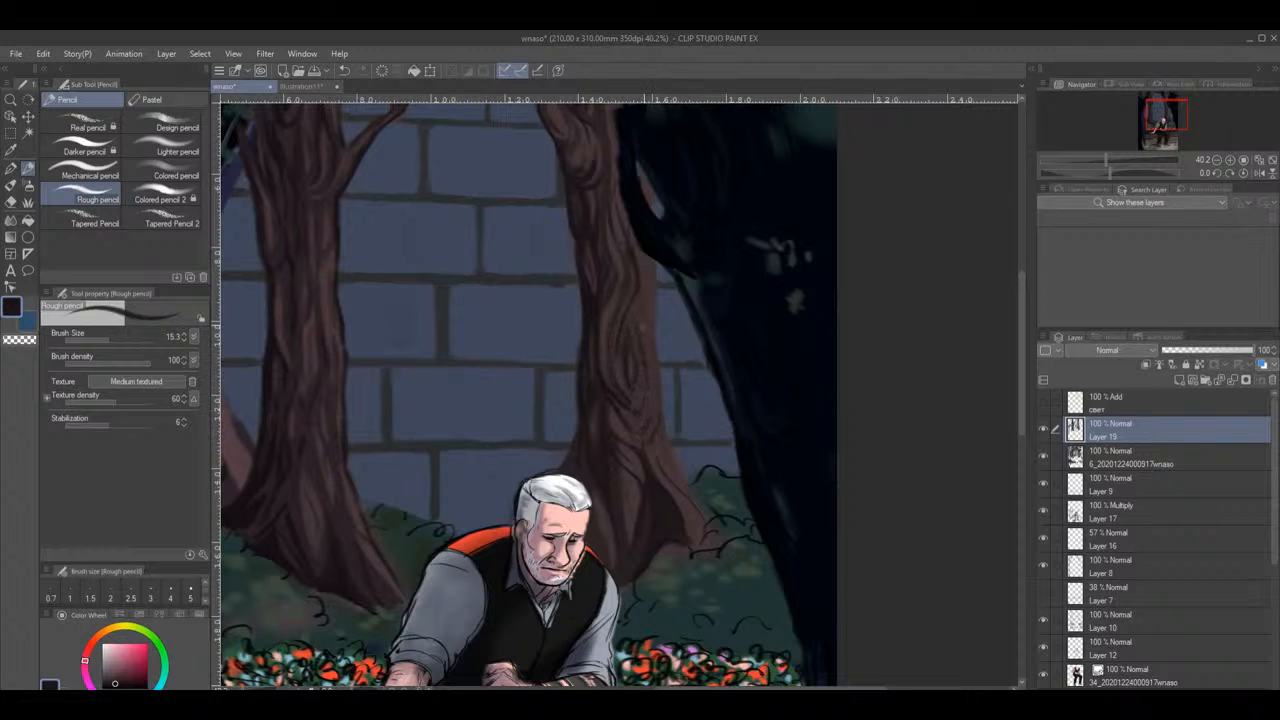
Refine the curved bark lines and knots in the middle of the right tree's trunk with sampled browns and darks
left_click(642, 336, "alt")
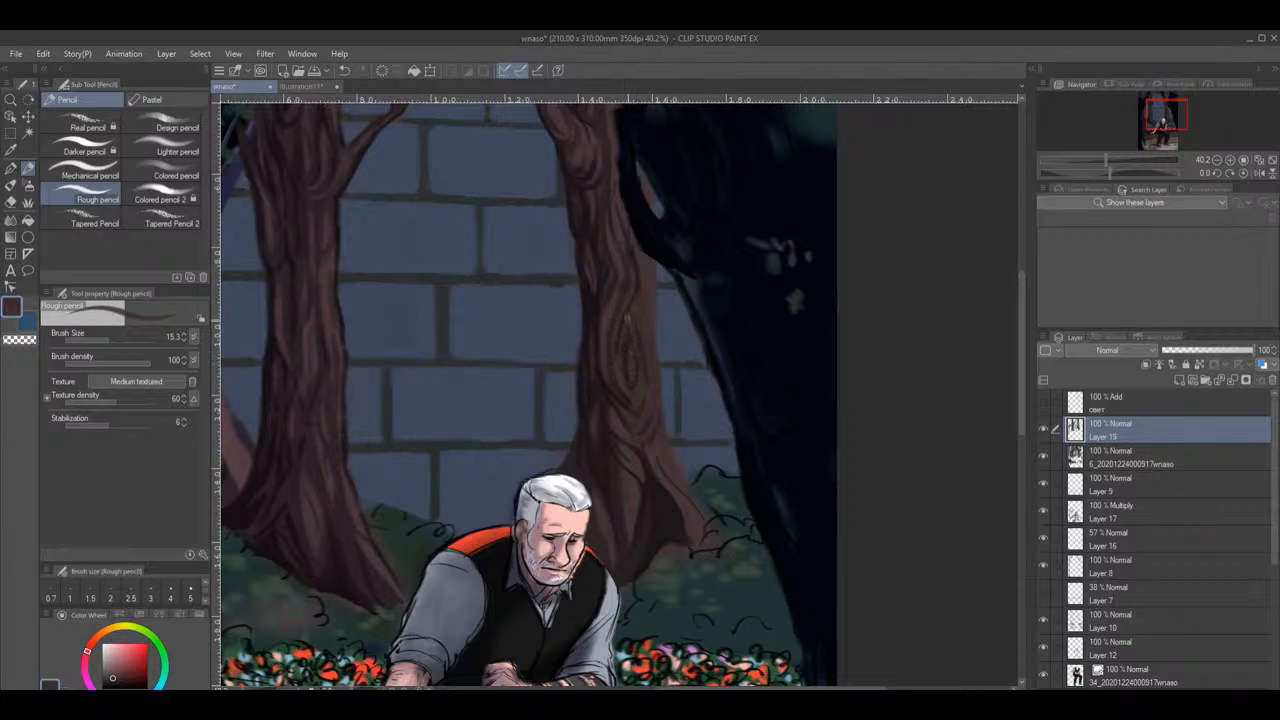
left_click(611, 306, "alt")
left_click(626, 281, "alt")
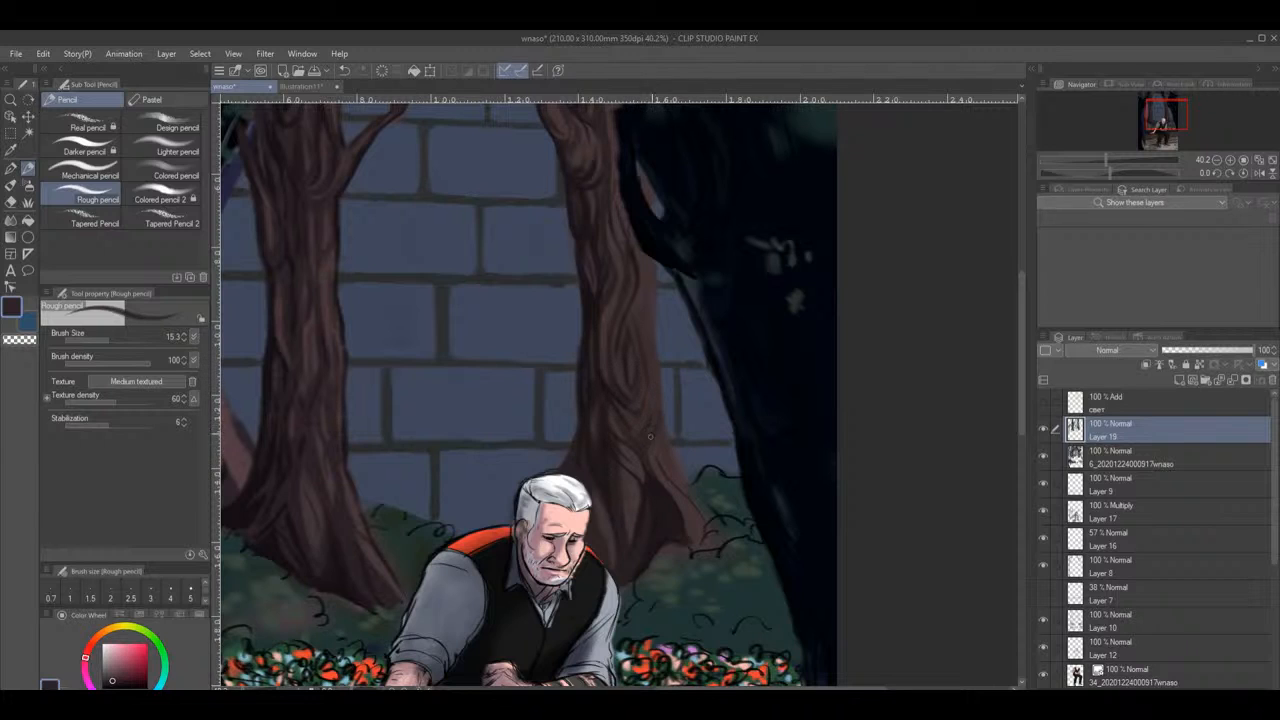
left_click(608, 392, "alt")
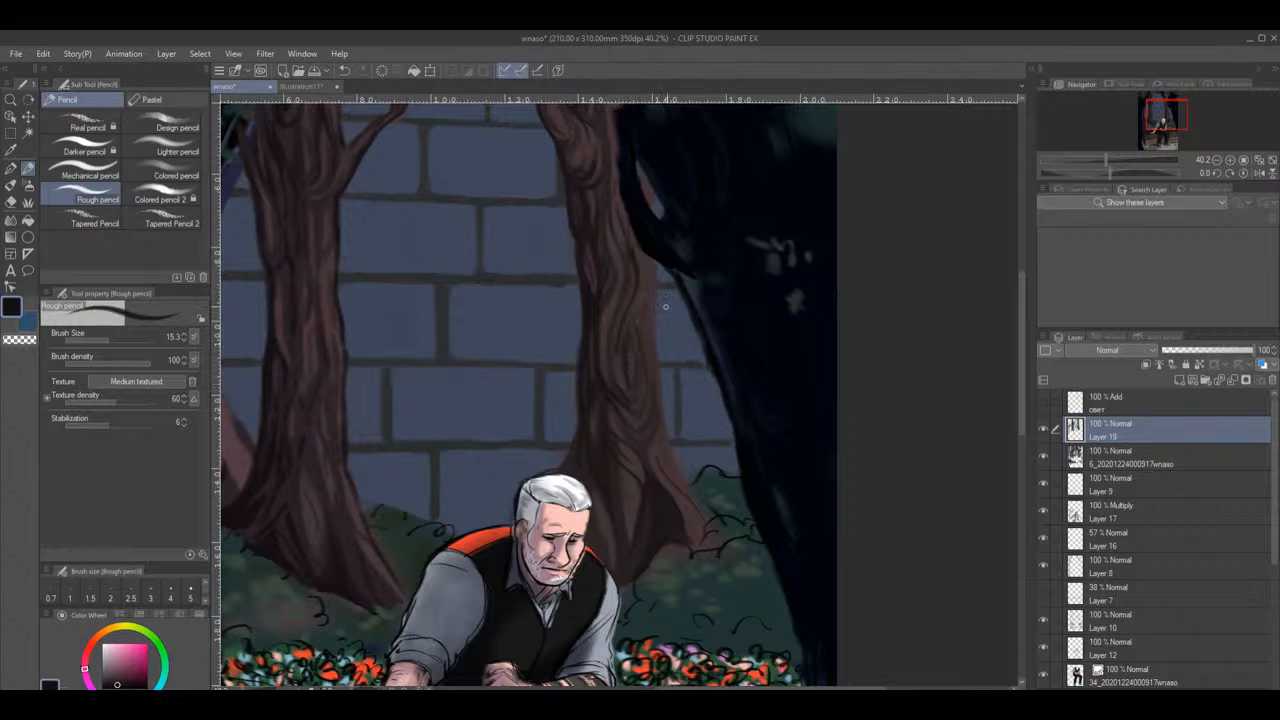
Rework the bark grain along the right tree's right root and lower trunk, alternating sampled brown and dark tones
left_click_drag(1170, 103, 1174, 98)
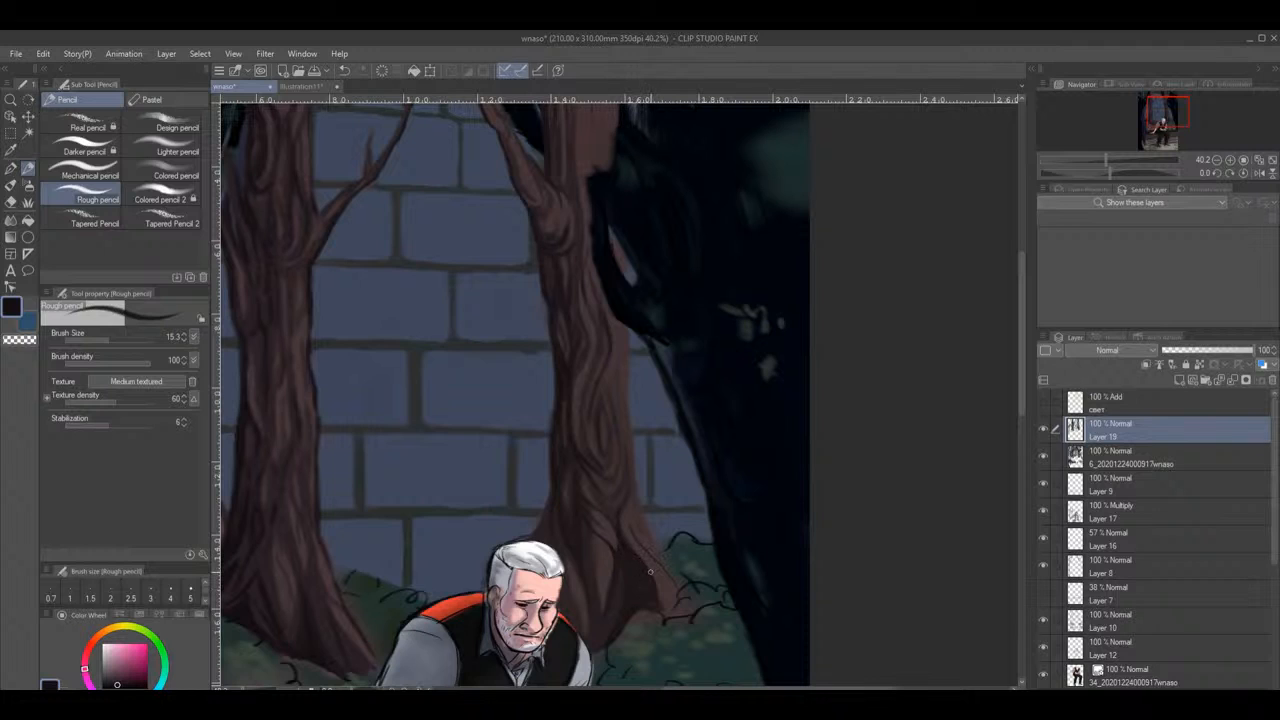
left_click(655, 568, "alt")
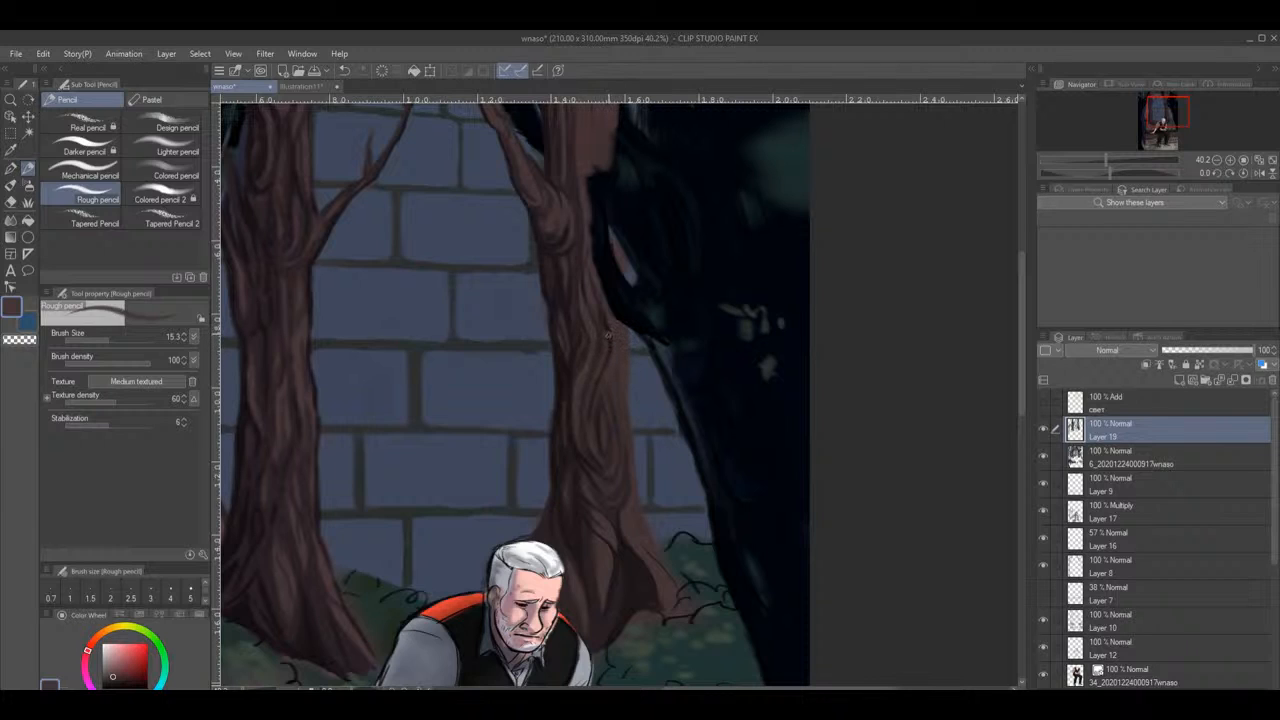
left_click(607, 336, "alt")
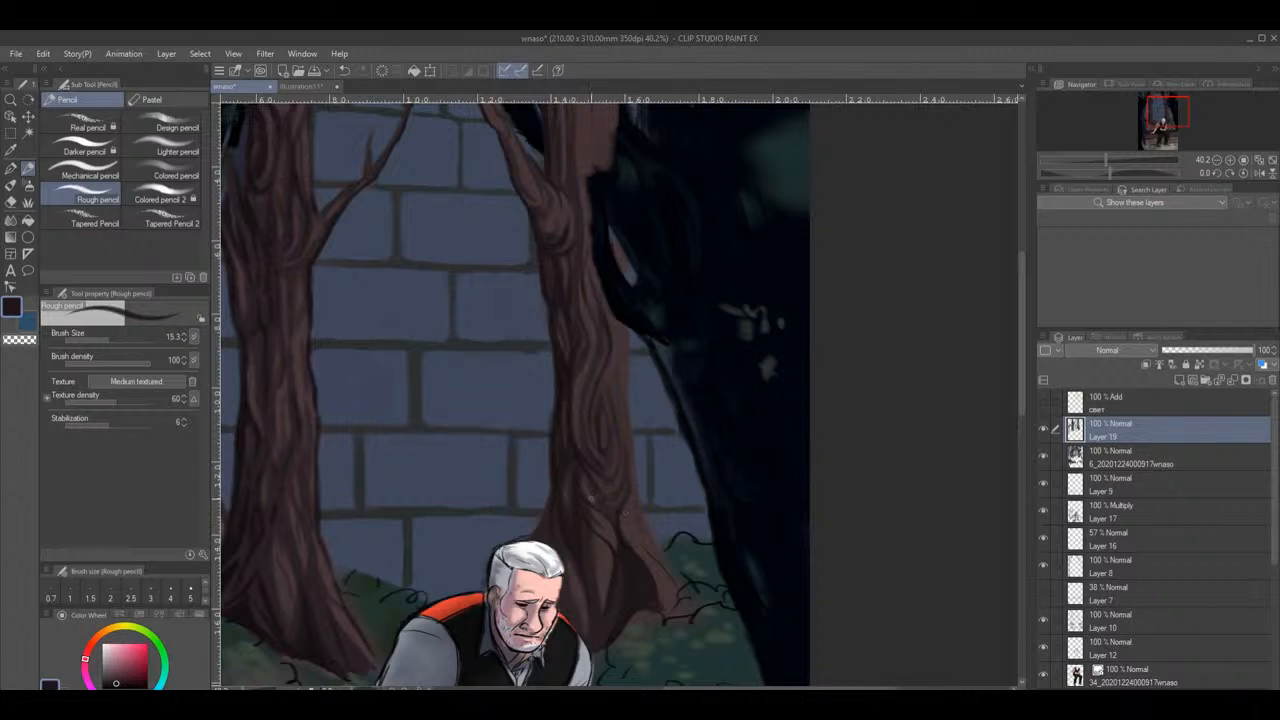
left_click(626, 515, "alt")
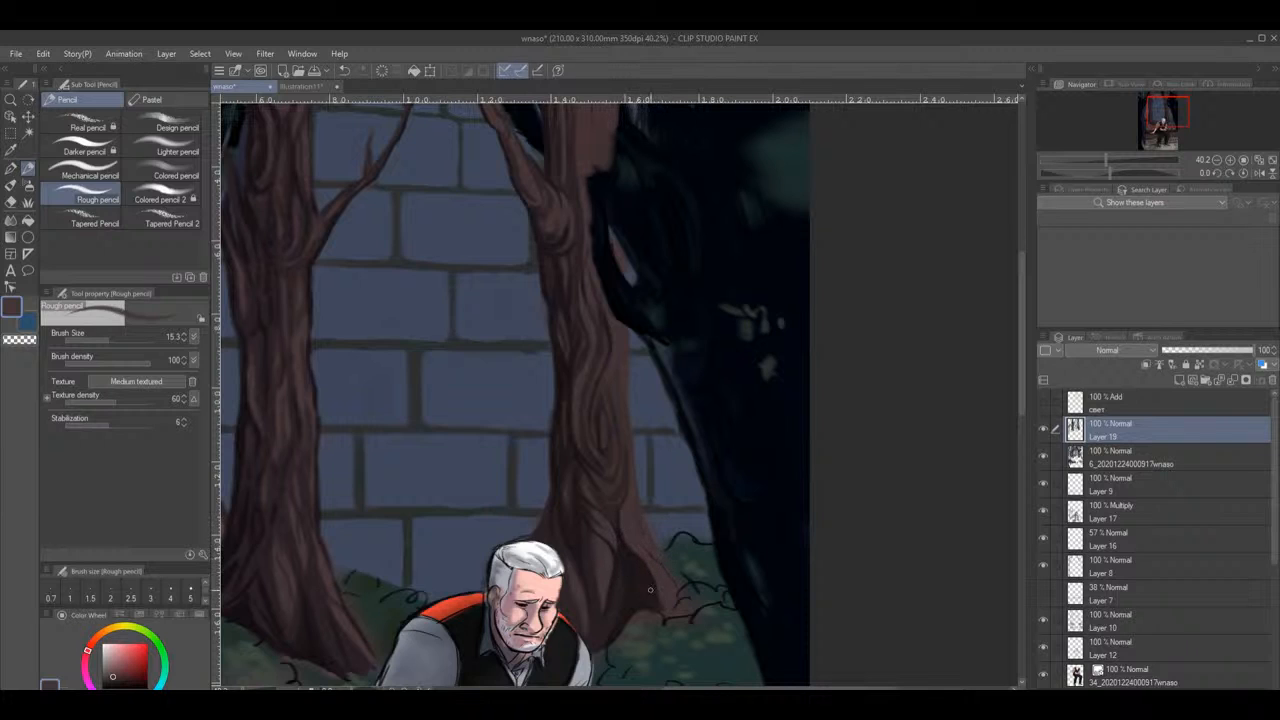
left_click(590, 561, "alt")
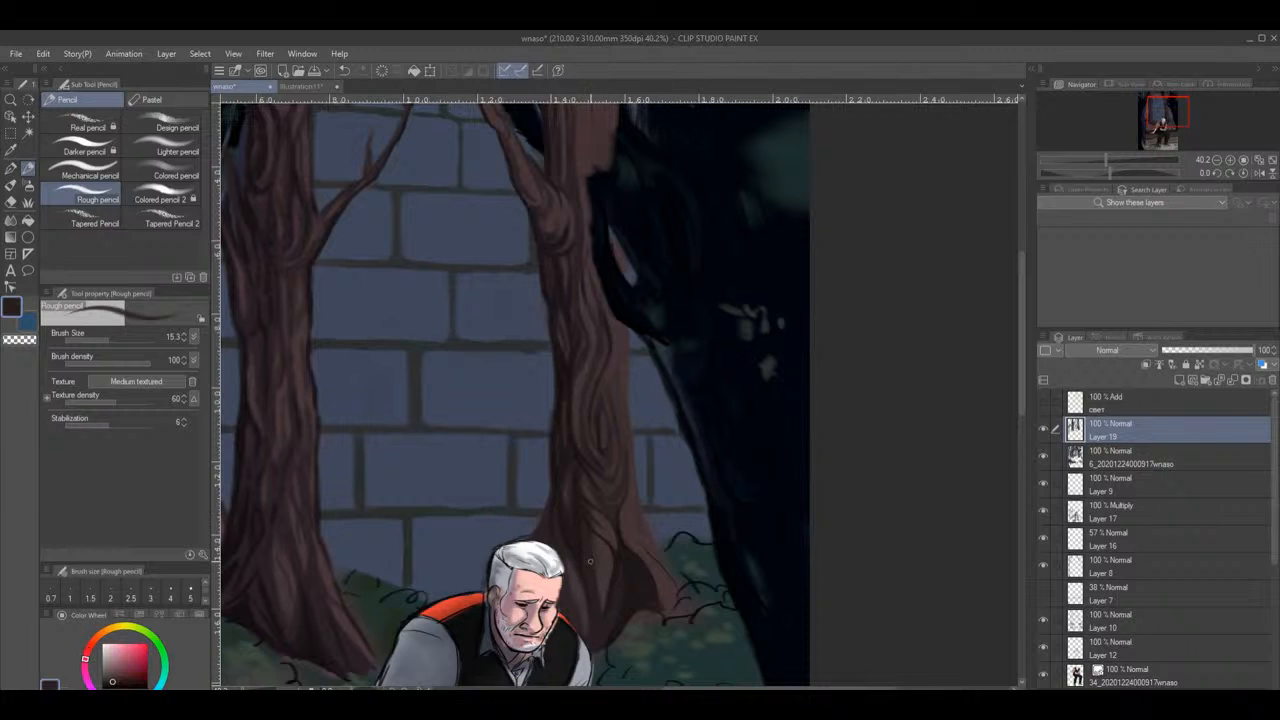
Shade the right tree's lower trunk, roots and right edge with sampled browns and darks, using brush sizes 45.1 and 28.4
left_click(117, 337)
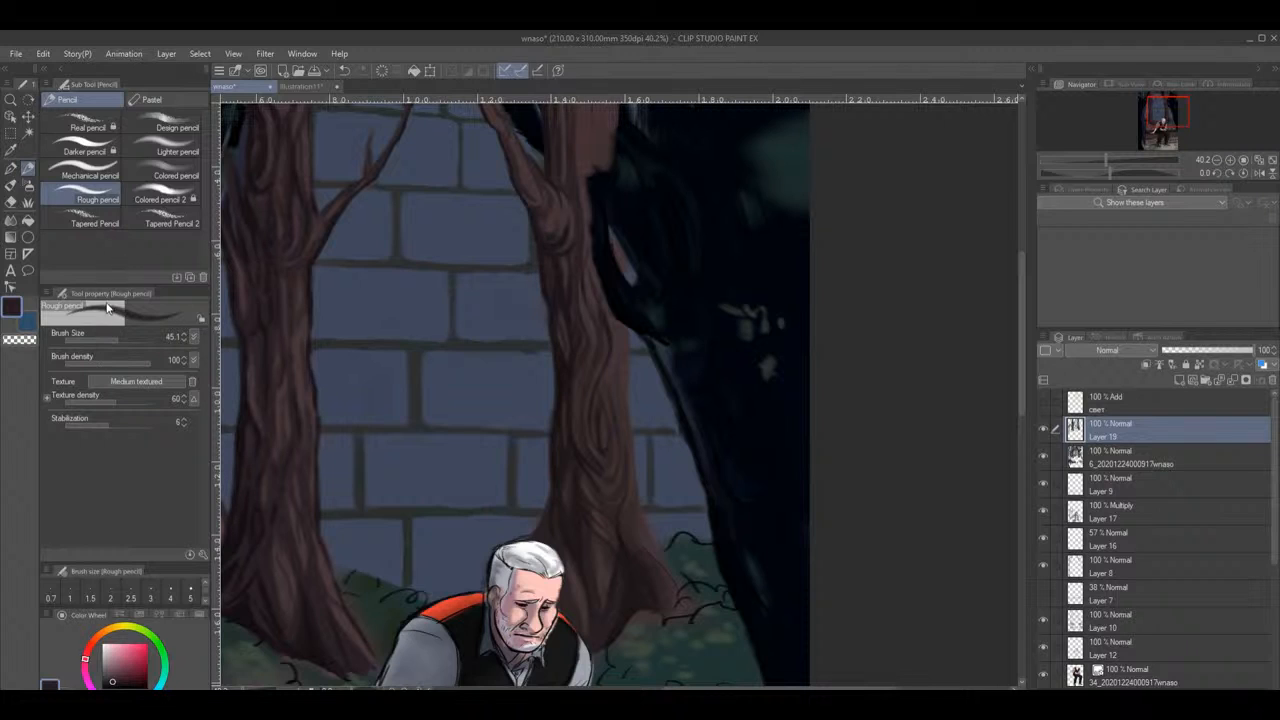
left_click(600, 149, "alt")
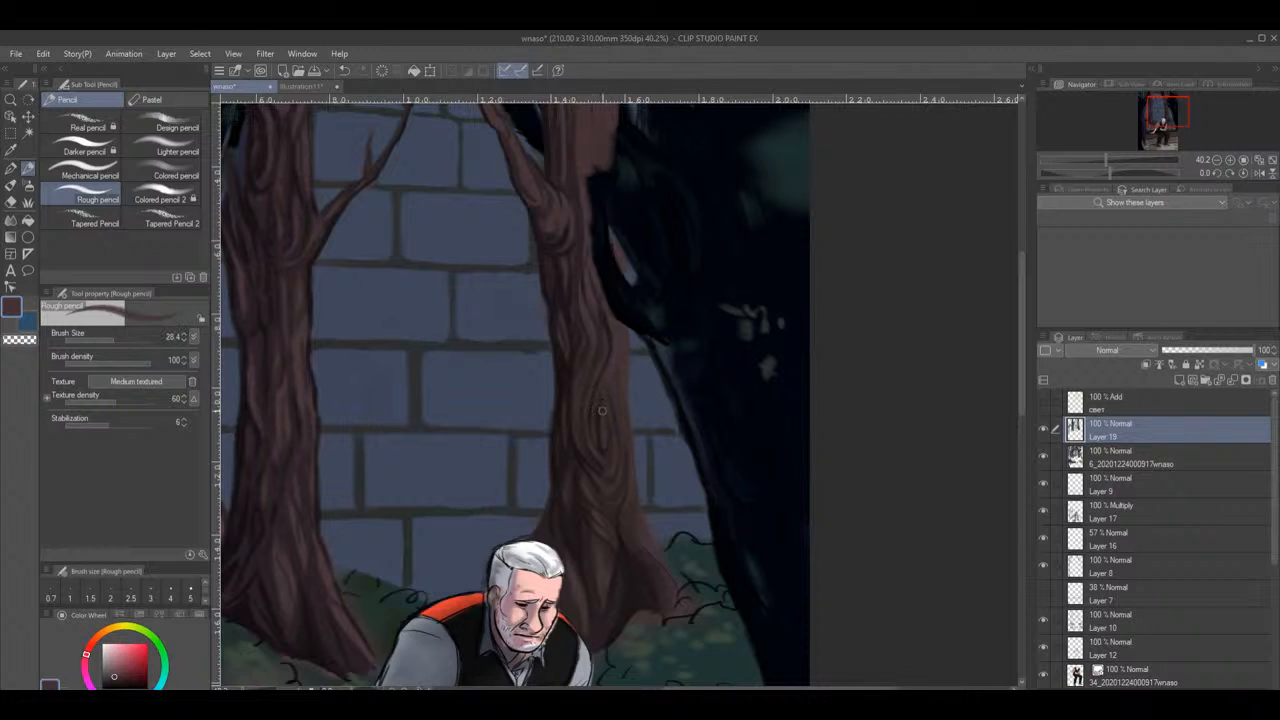
left_click(630, 557, "alt")
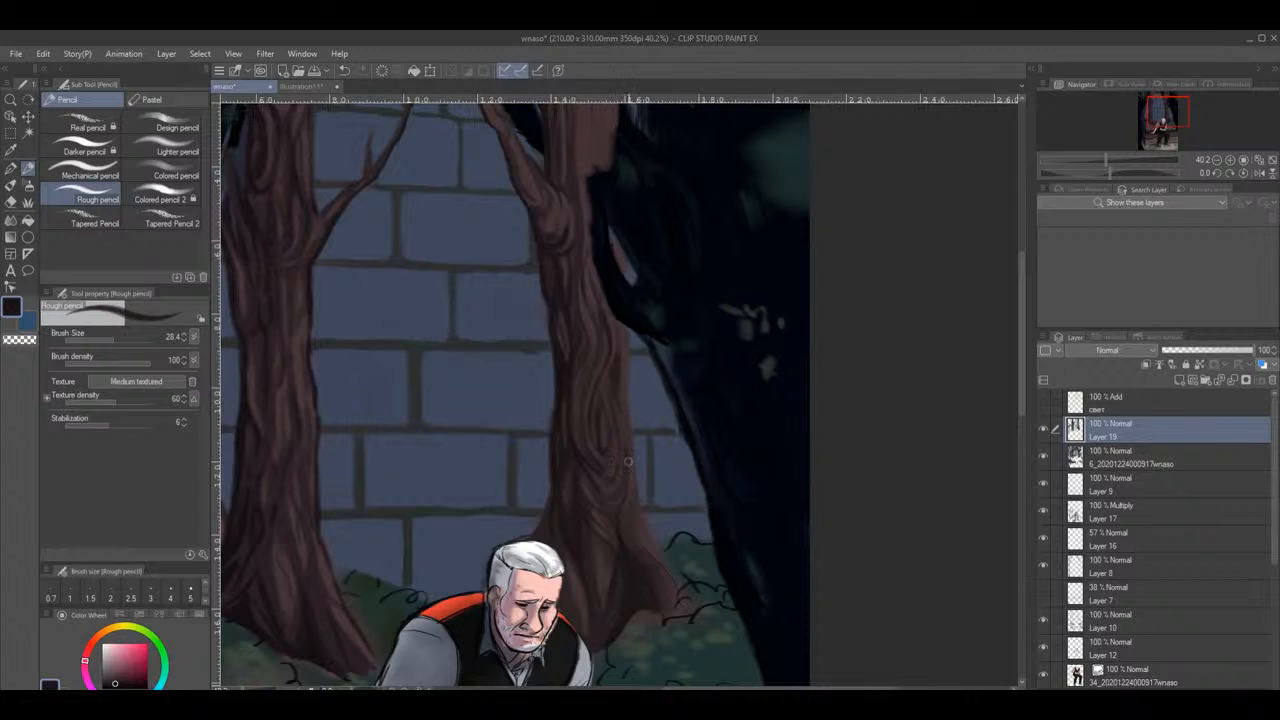
left_click(604, 383, "alt")
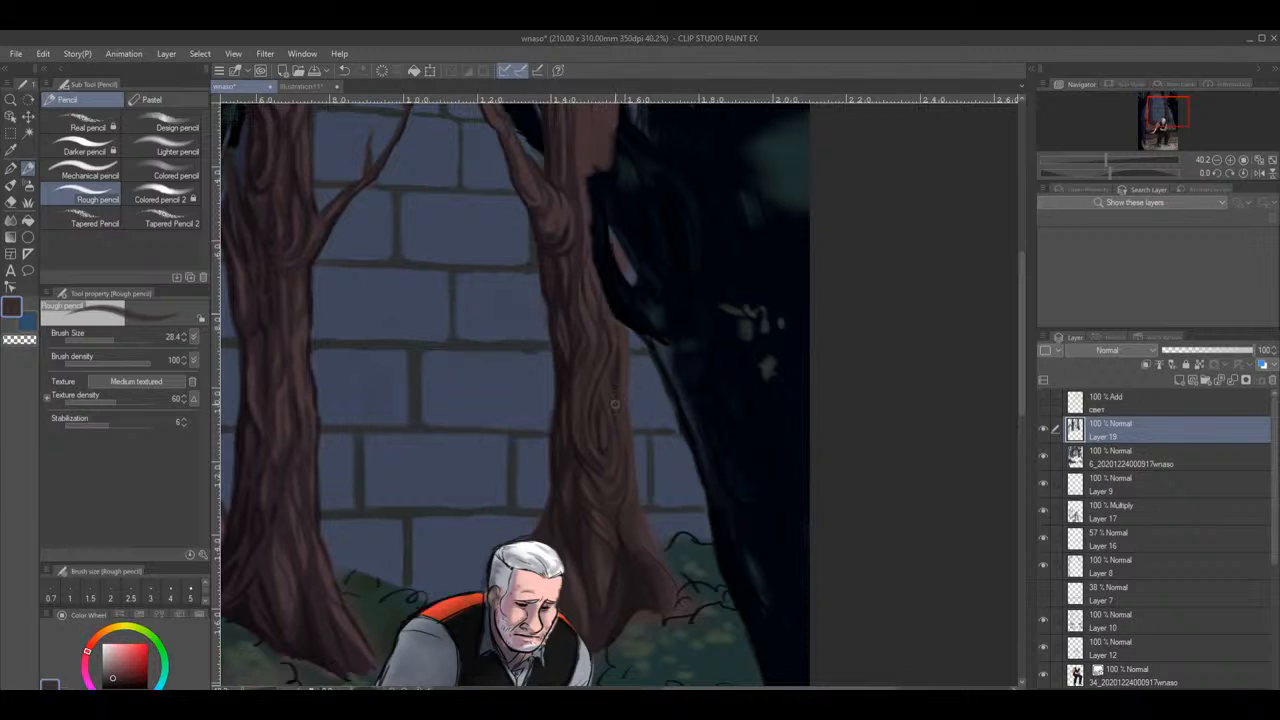
left_click(617, 368, "alt")
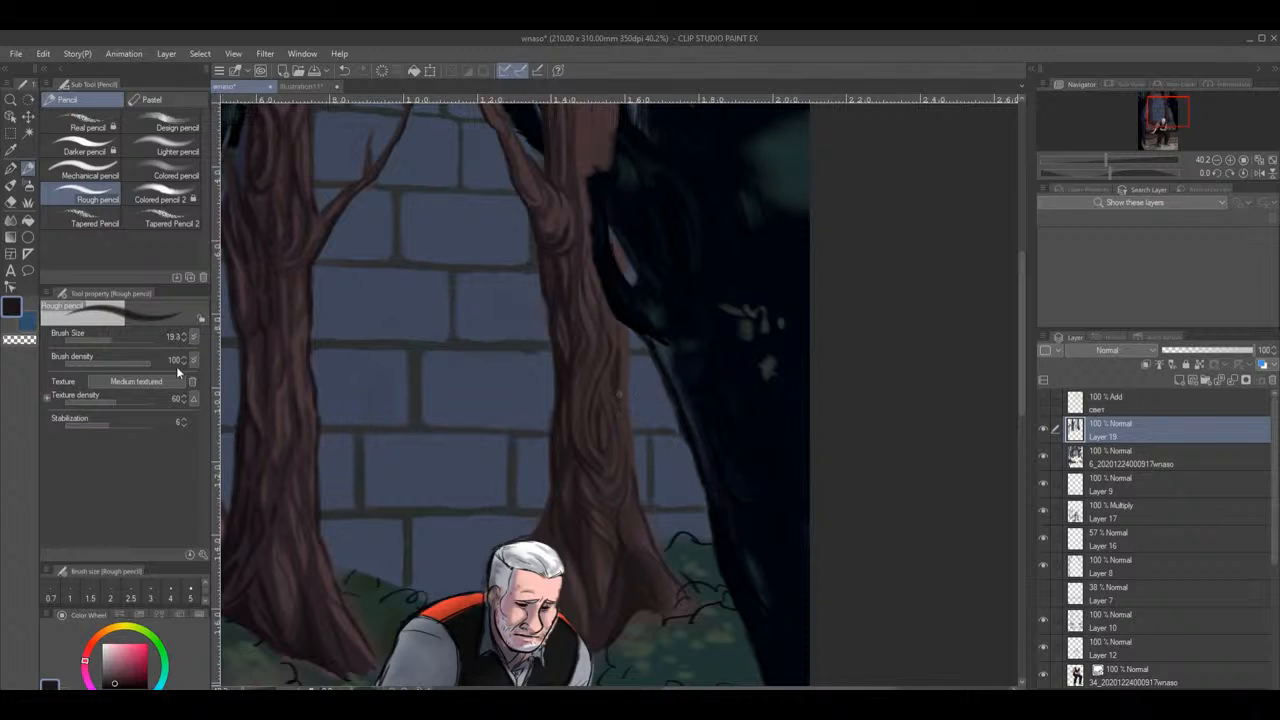
Draw dark bark lines through the right tree's upper trunk and fork with sampled tones at brush size 14.1
left_click(108, 341)
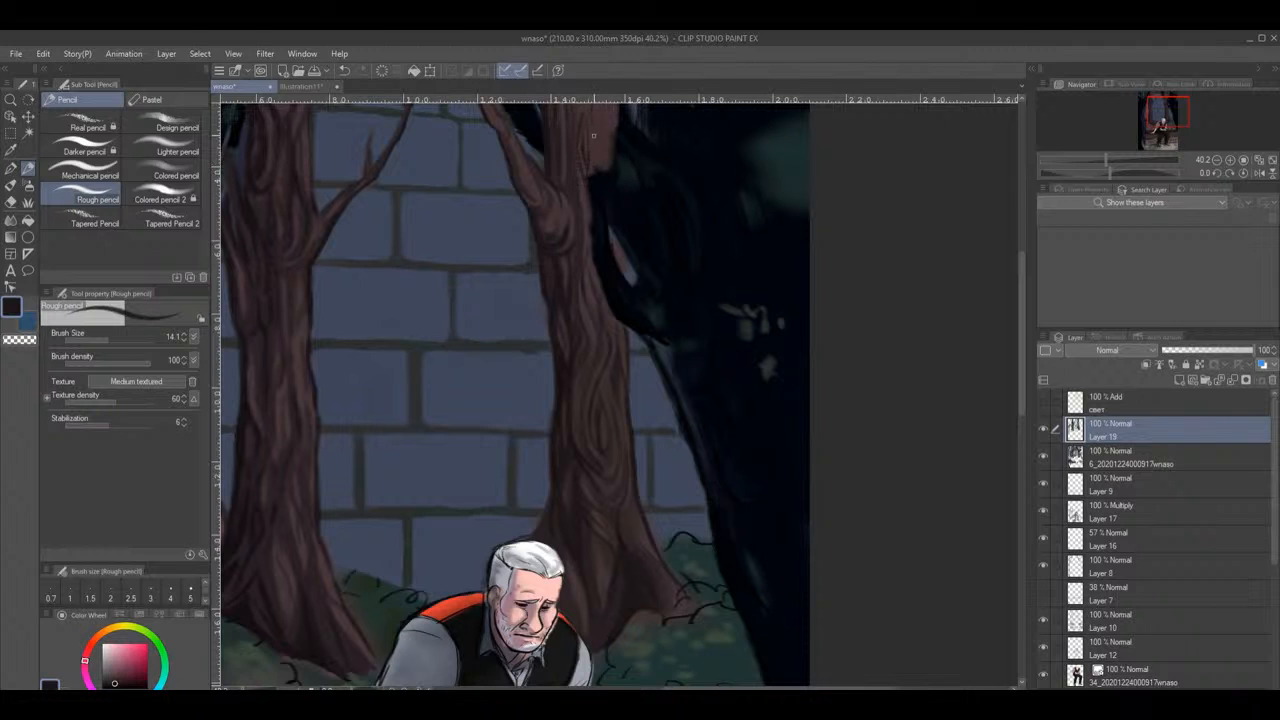
left_click_drag(582, 184, 593, 240)
left_click_drag(1162, 114, 1164, 105)
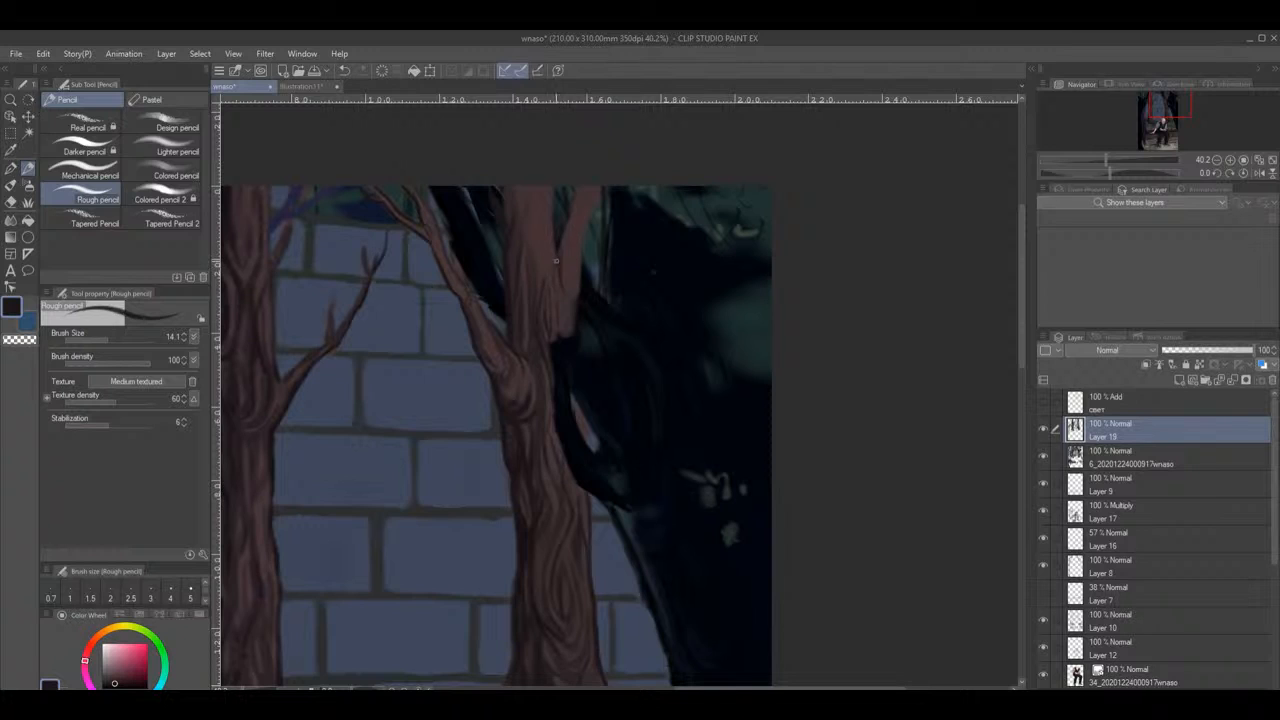
left_click_drag(559, 257, 572, 214)
left_click(543, 218, "alt")
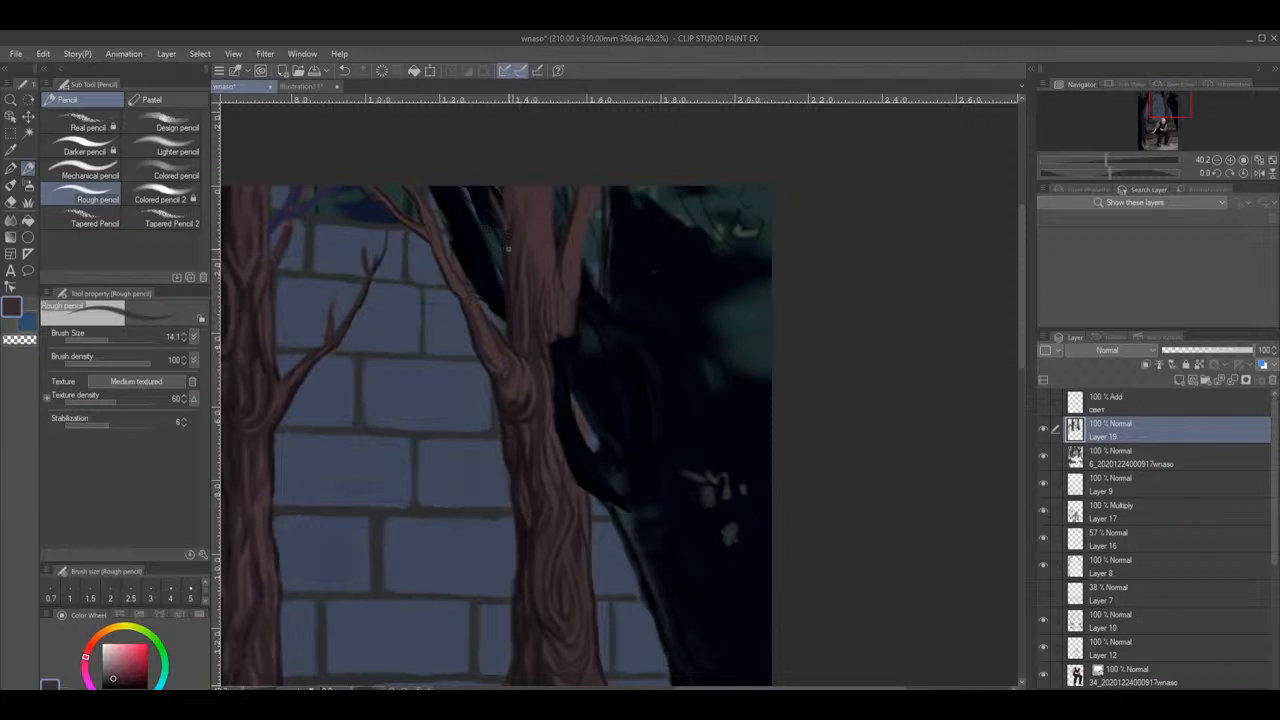
left_click(508, 238, "alt")
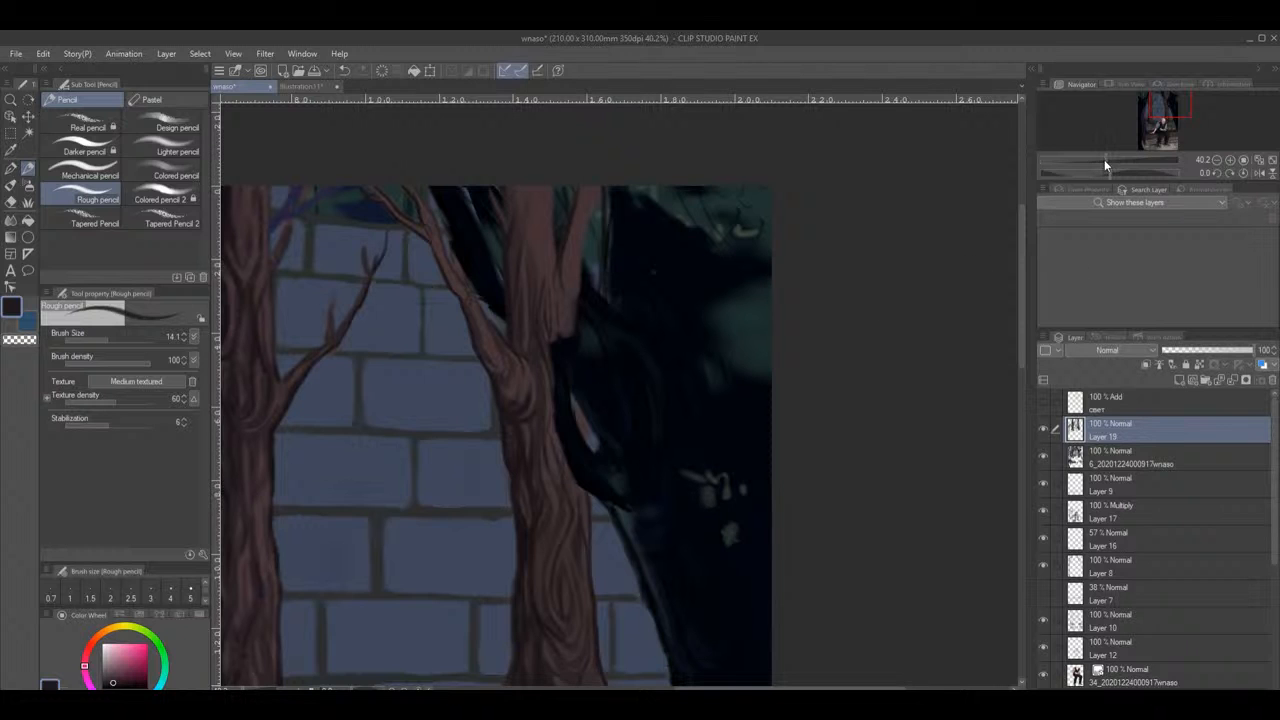
left_click_drag(1104, 159, 1100, 159)
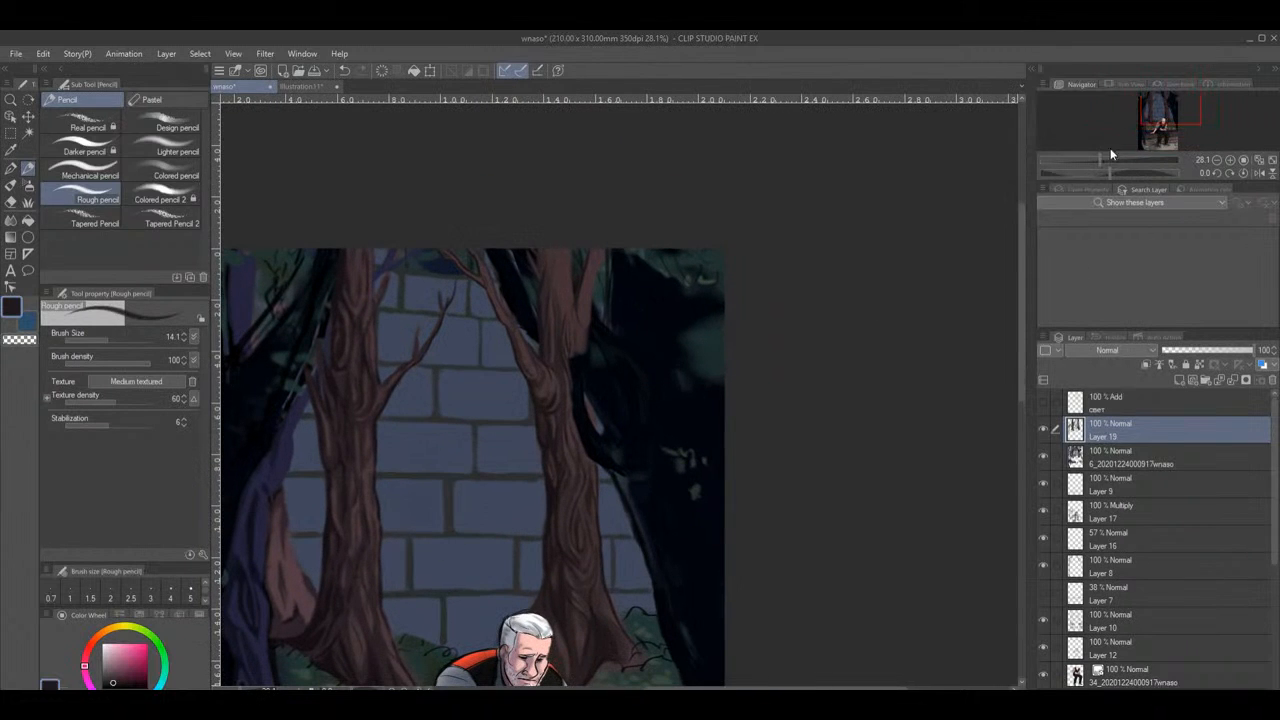
left_click_drag(1159, 113, 1133, 119)
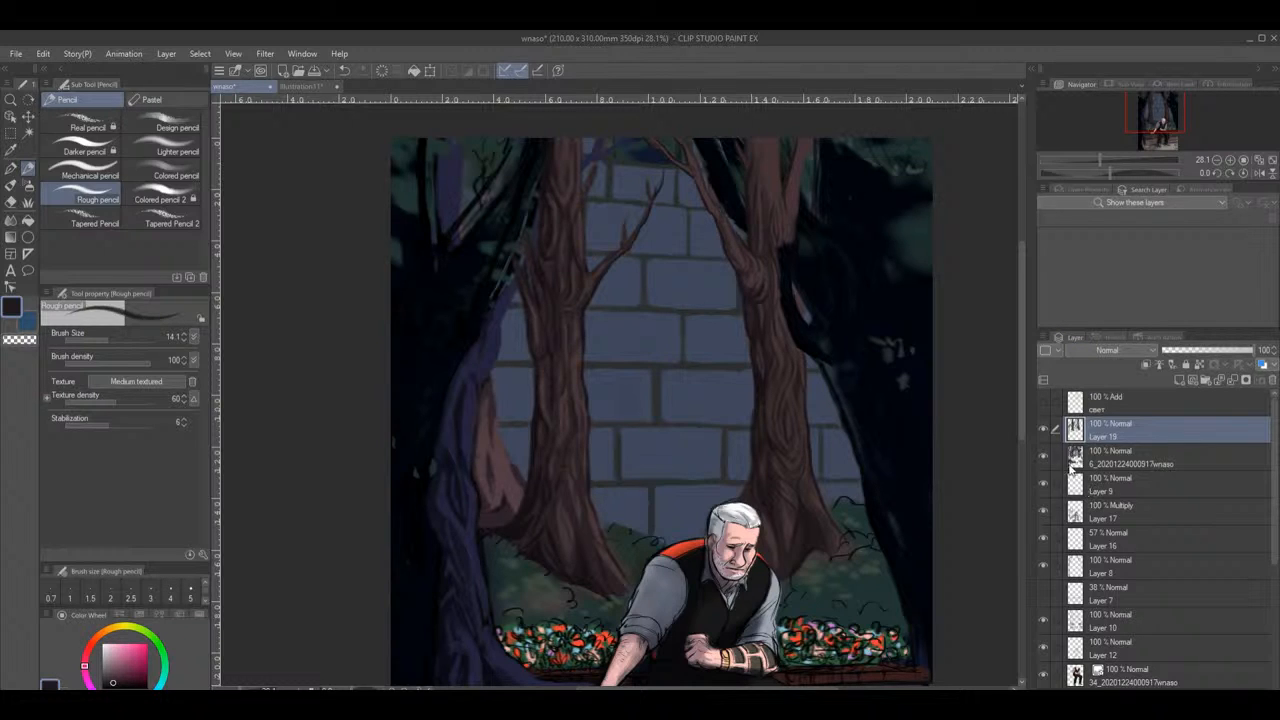
left_click(1088, 458)
left_click(1179, 381)
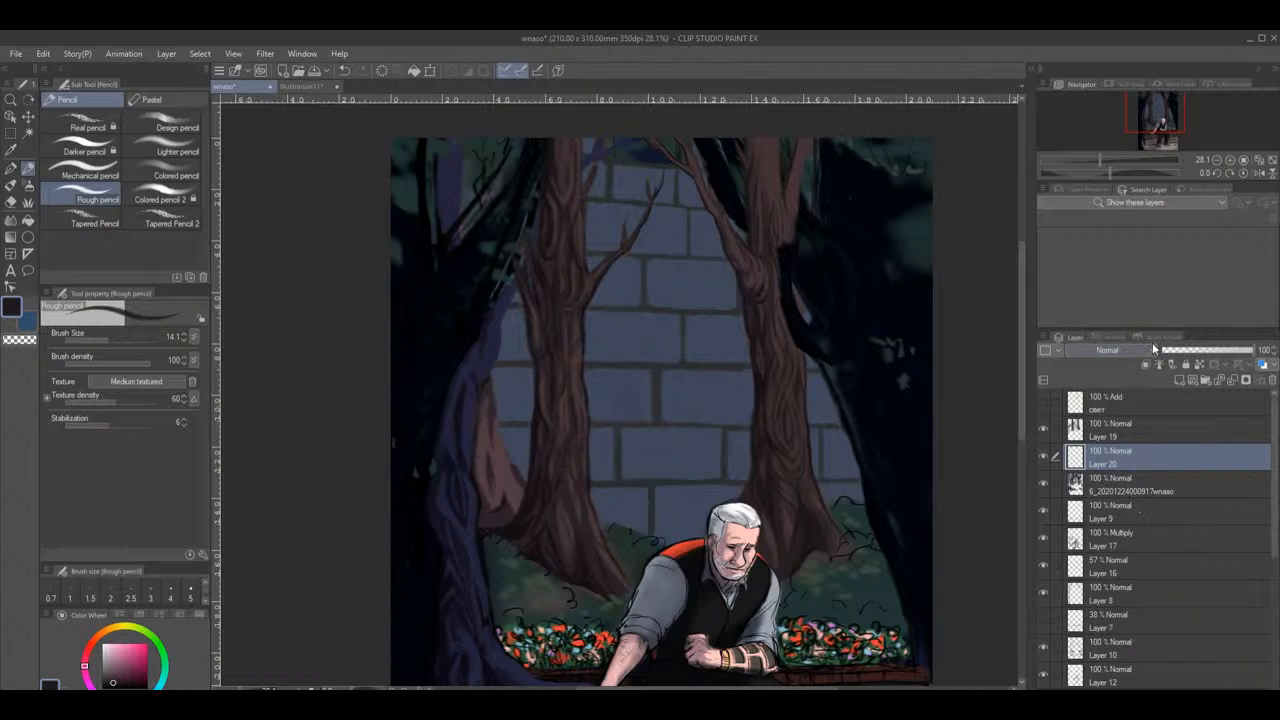
Draw dark vertical bark lines on the small reddish trunk between the purple tree and the left brown tree at brush size 14.1
left_click(1106, 160)
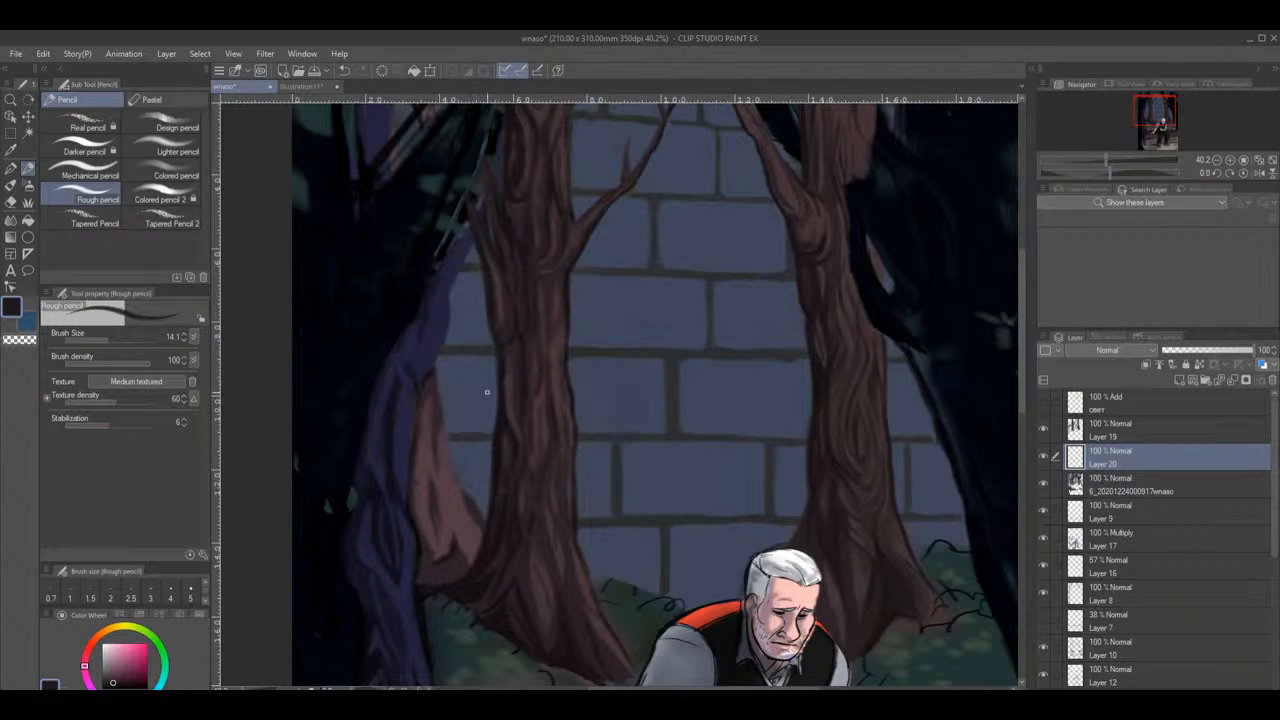
left_click(427, 466, "alt")
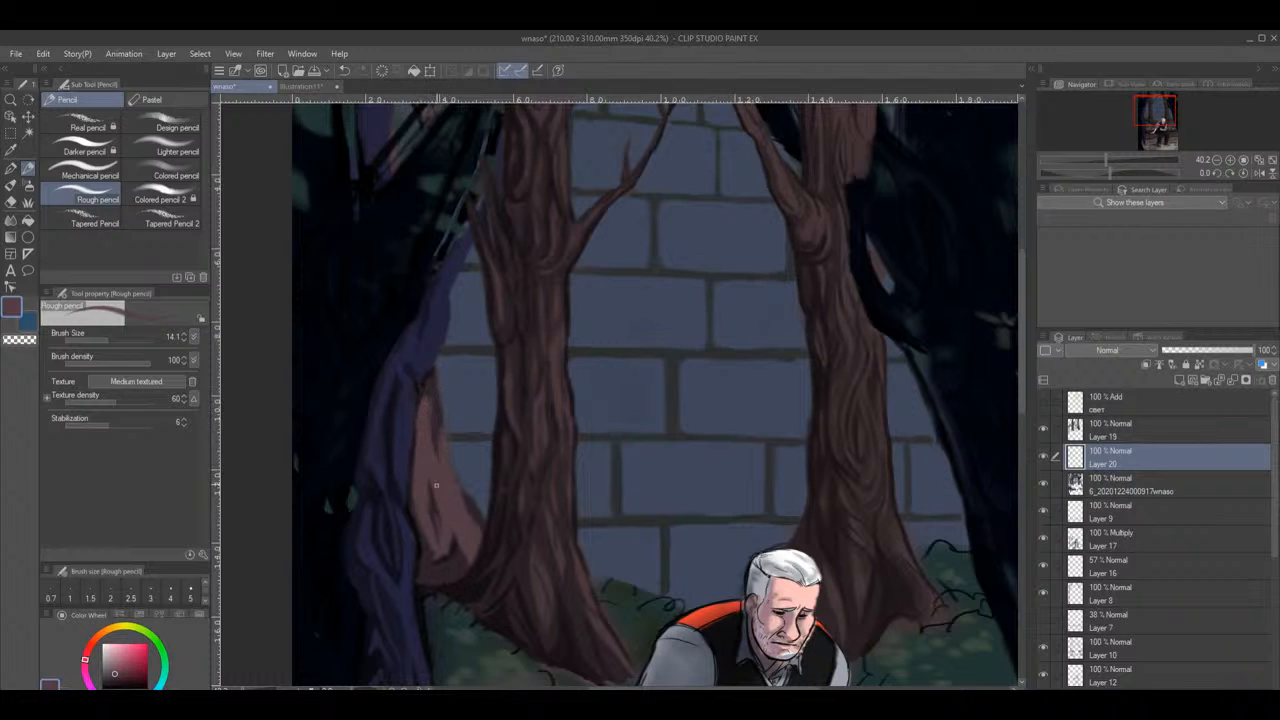
left_click(434, 417, "alt")
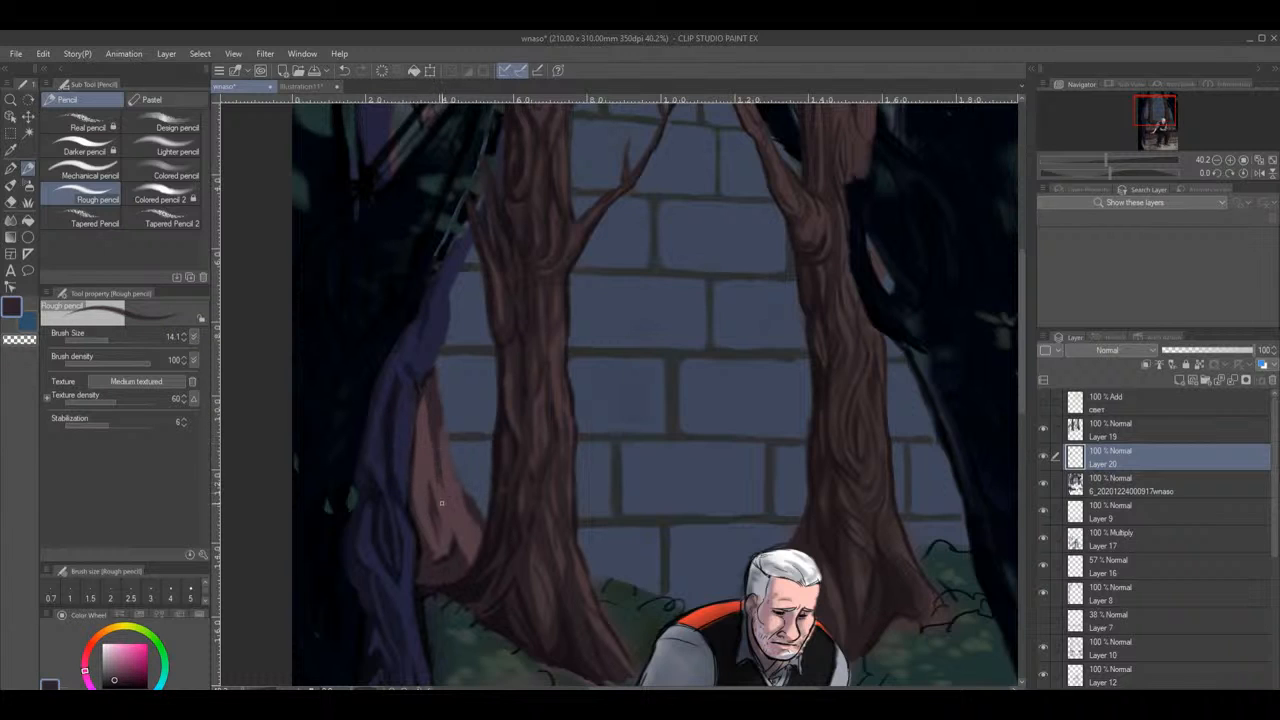
left_click_drag(438, 476, 440, 519)
mouse_move(431, 448)
left_mouse_down()
mouse_move(438, 541)
mouse_move(435, 486)
mouse_move(439, 535)
mouse_move(446, 491)
mouse_move(440, 523)
left_mouse_up()
left_click_drag(428, 420, 428, 505)
left_click_drag(422, 450, 420, 489)
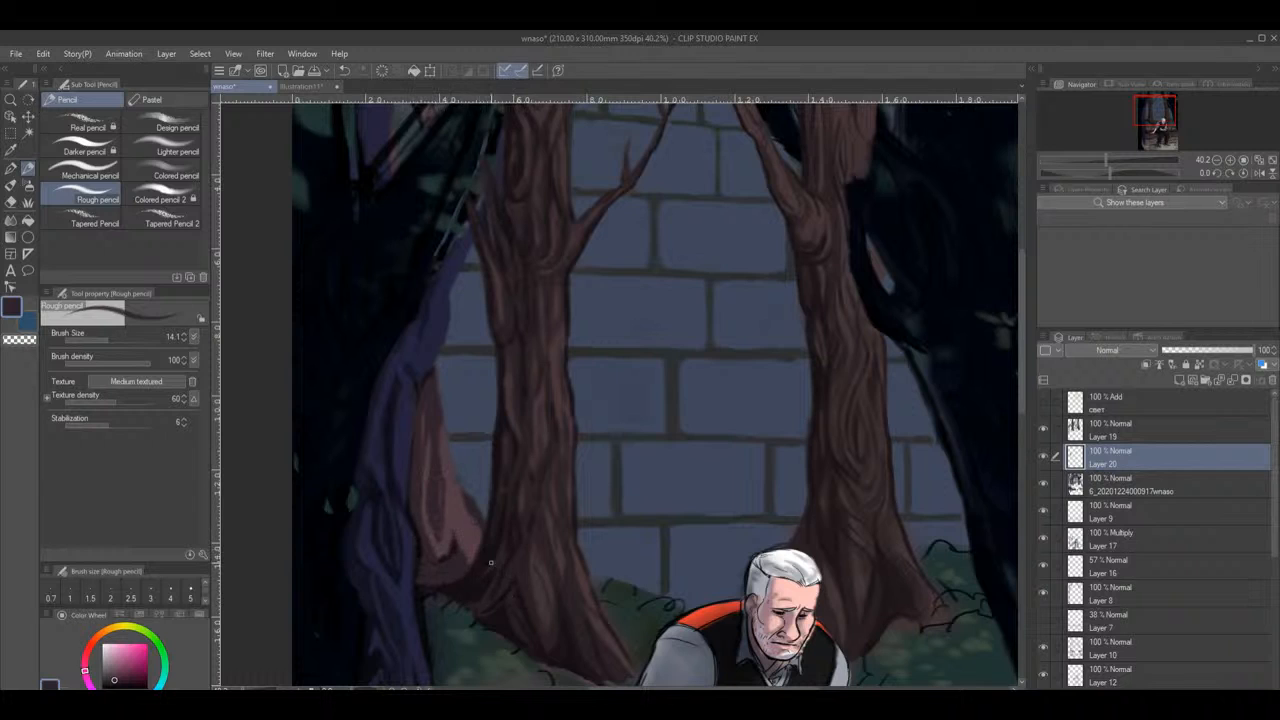
Redraw the dark root outlines at the small reddish trunk's base, cleaning them up with sampled reddish brown and dark tones
left_click_drag(439, 549, 444, 544)
left_click(453, 541, "alt")
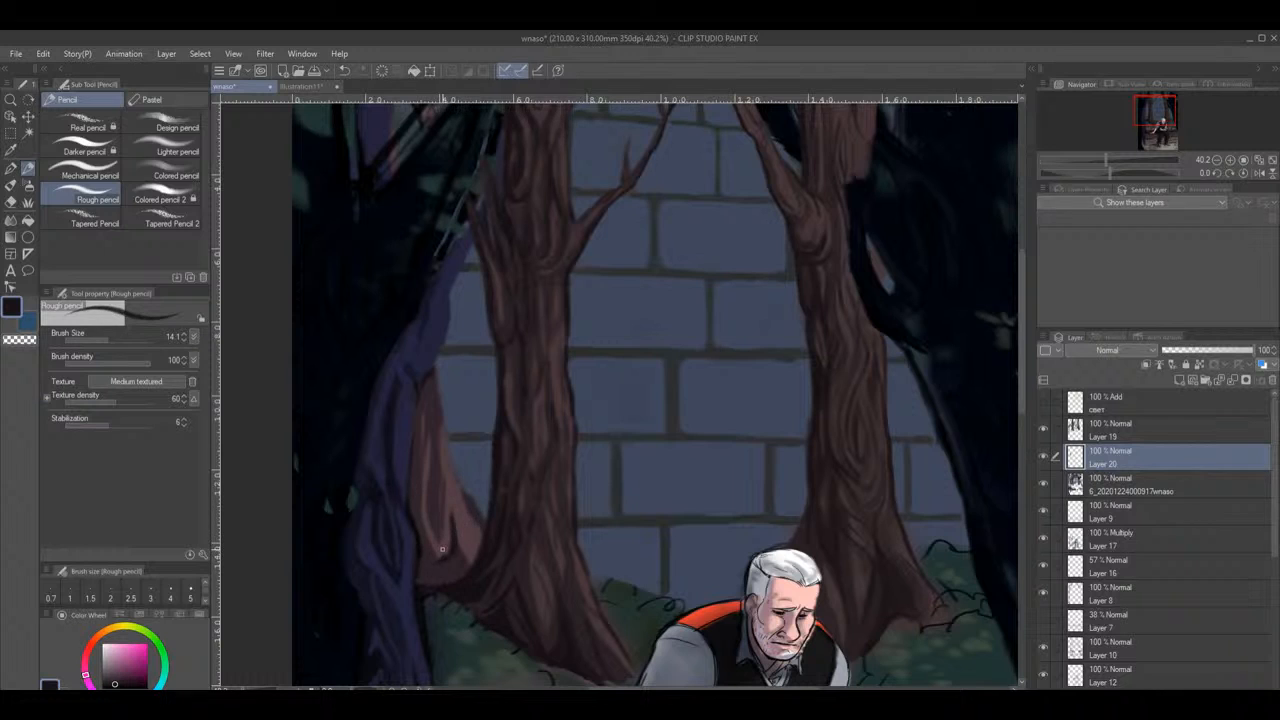
left_click(445, 547, "alt")
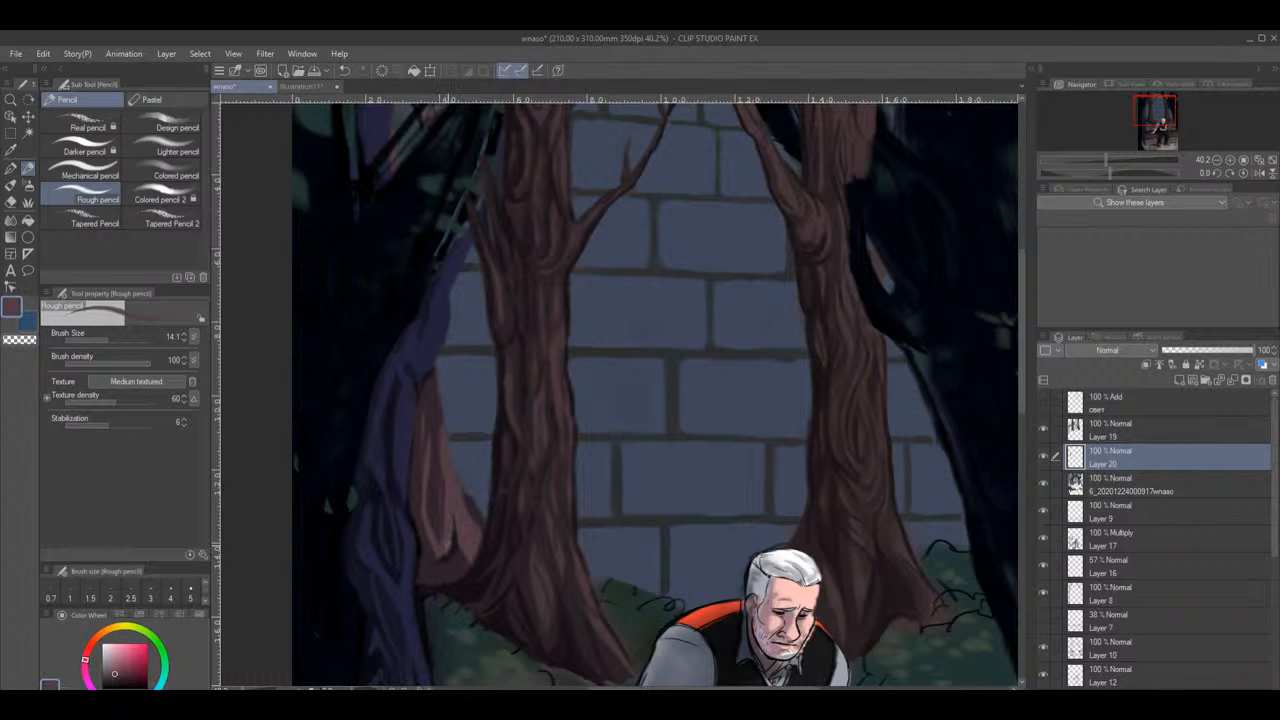
left_click(452, 548, "alt")
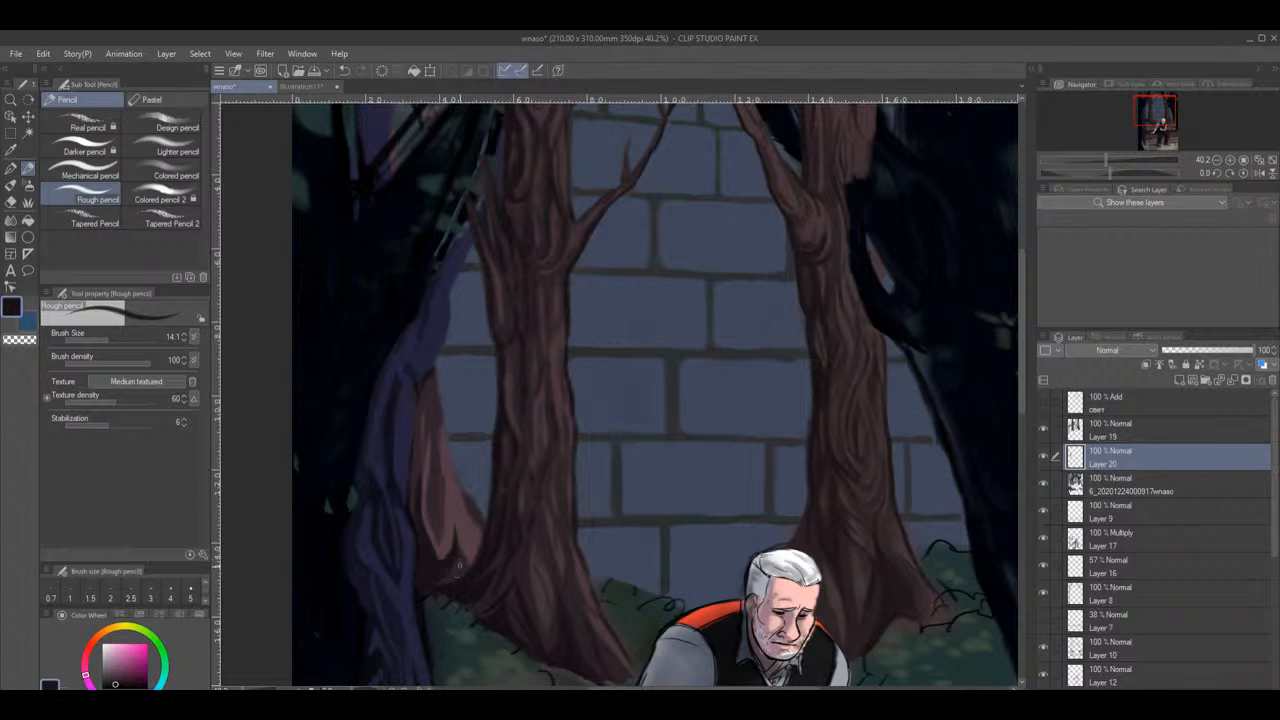
Repaint the small reddish trunk's bark and base with sampled dark and reddish brown tones at brush size 26.3
left_click(430, 499, "alt")
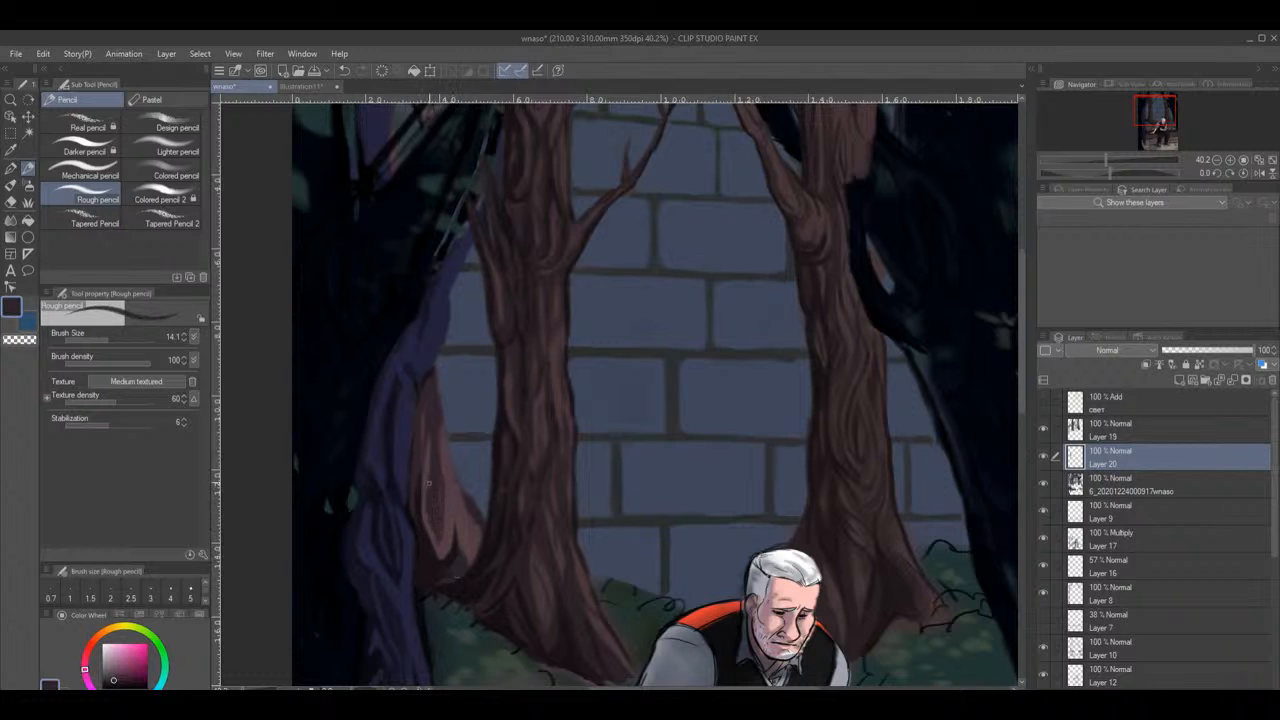
left_click(112, 341)
left_click(452, 528, "alt")
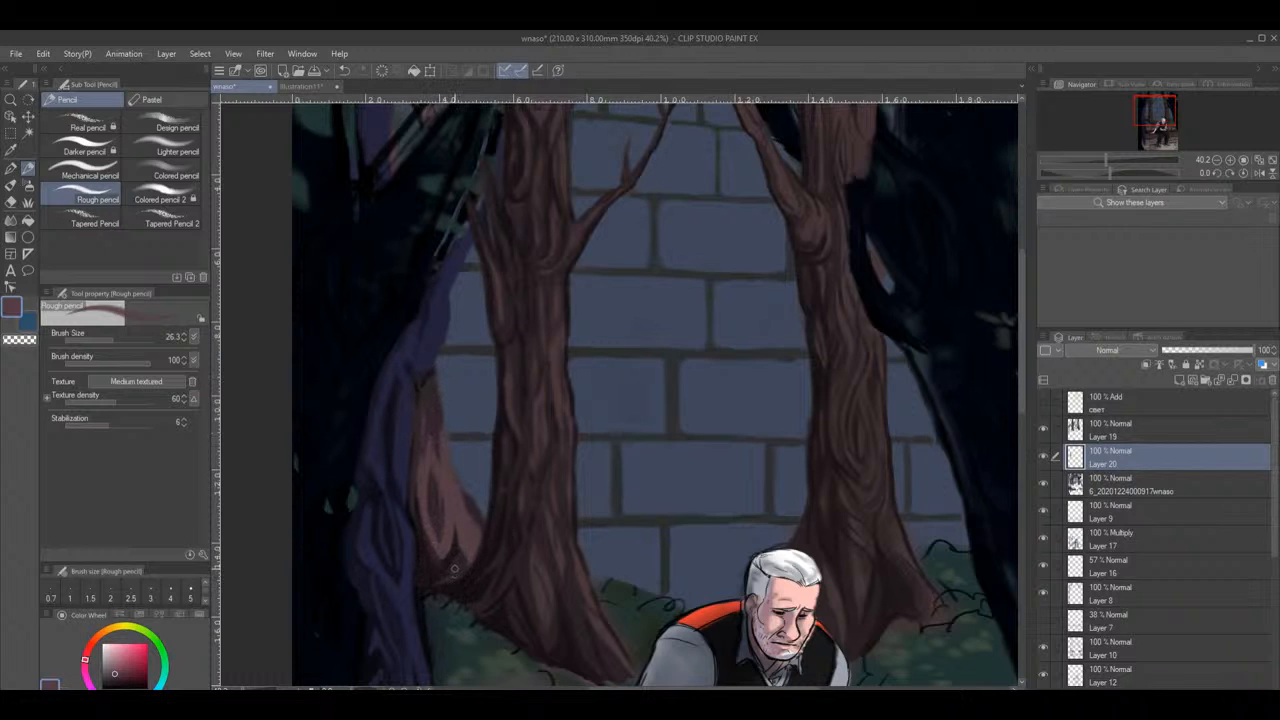
left_click(455, 568, "alt")
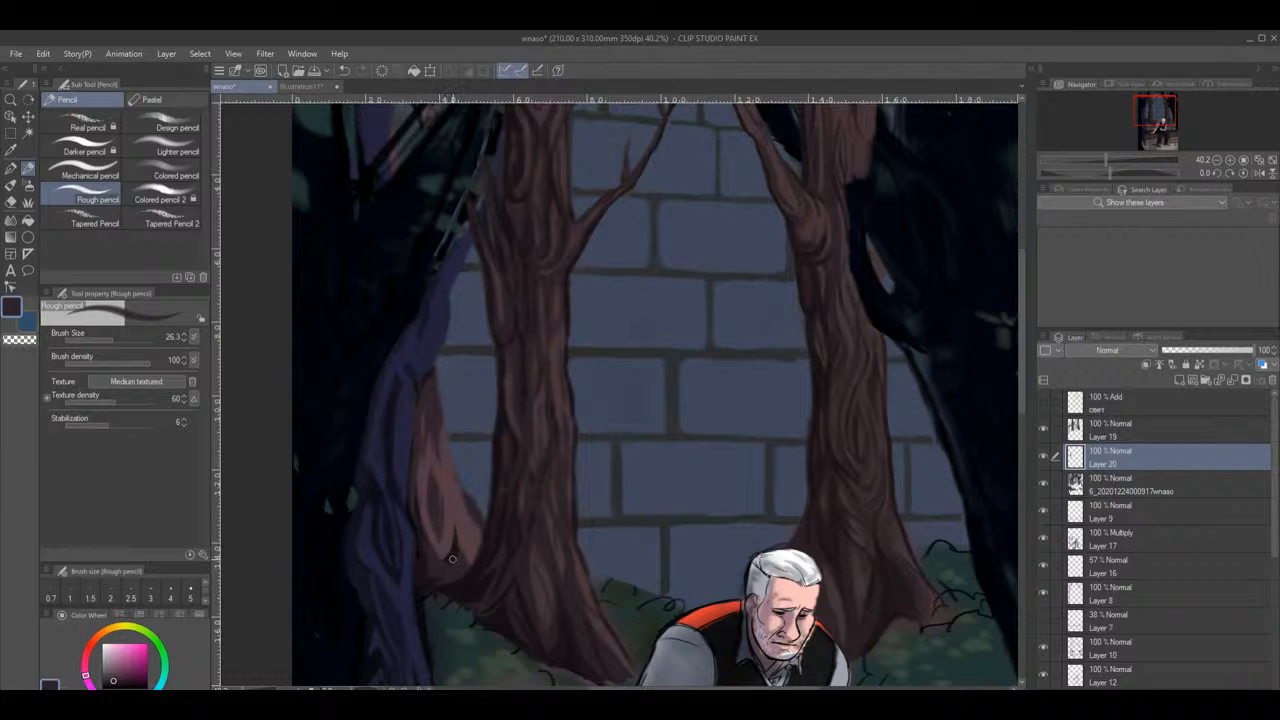
left_click(453, 557, "alt")
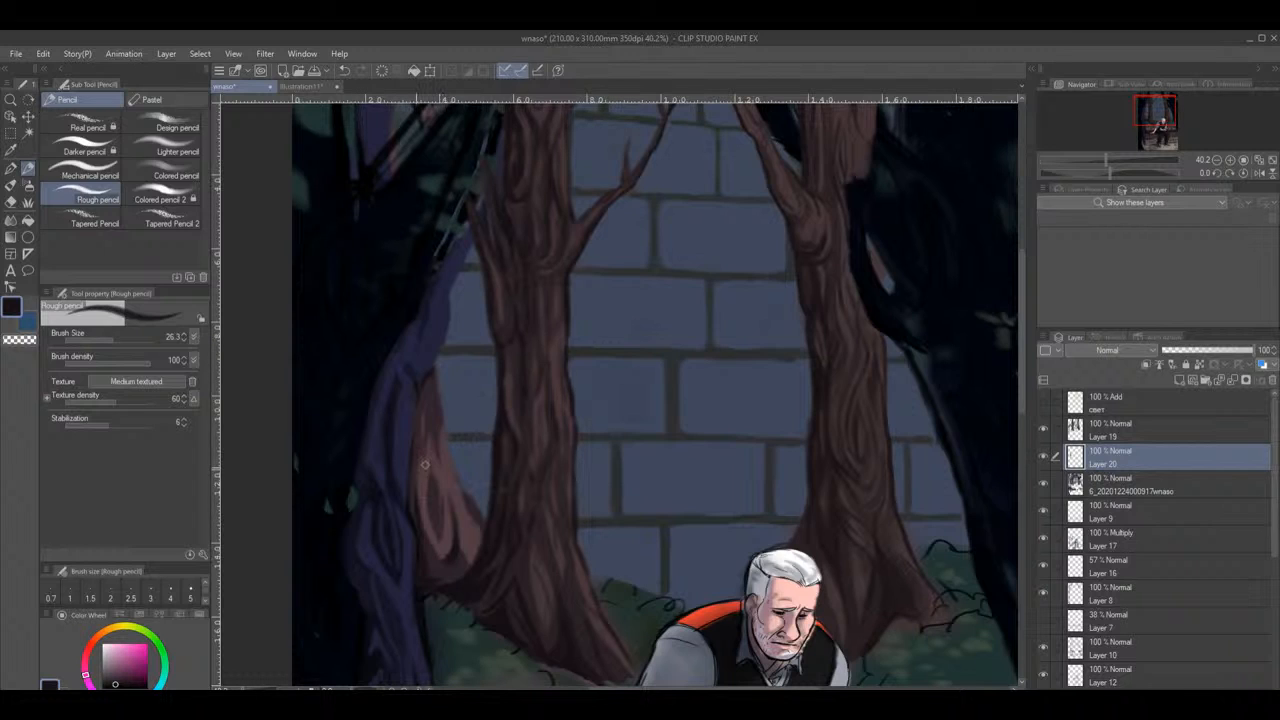
left_click(437, 392, "alt")
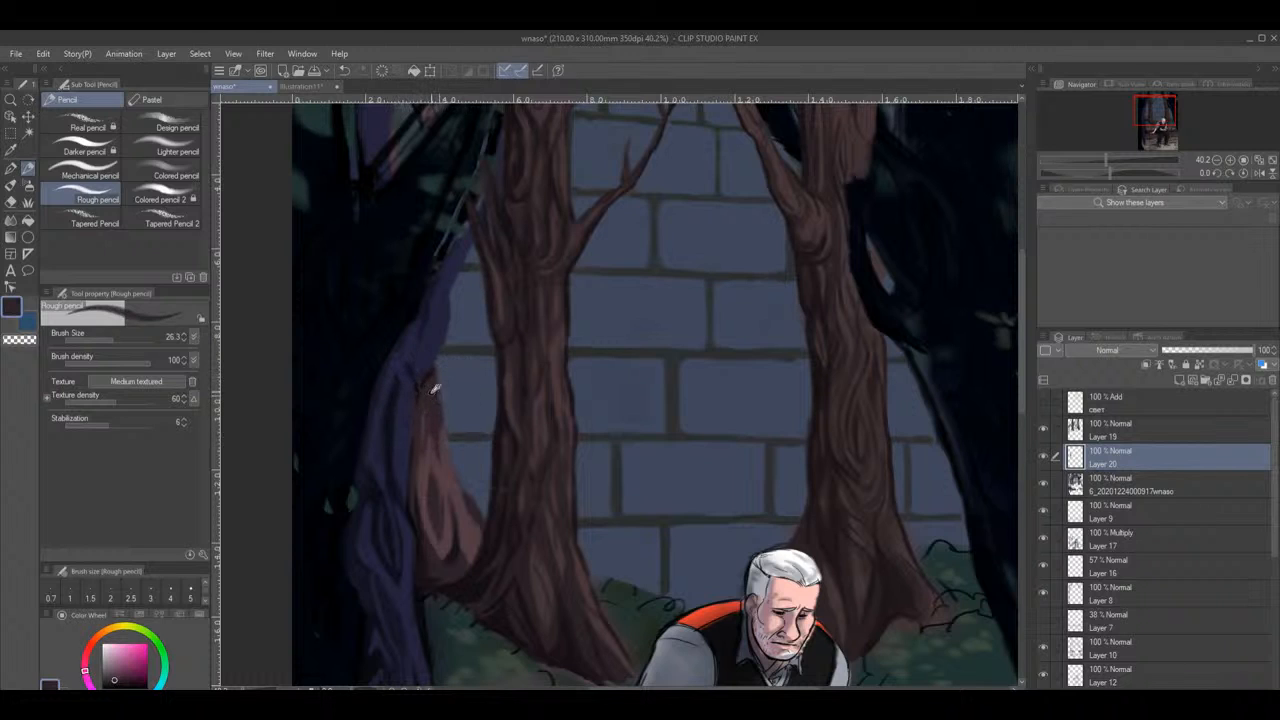
mouse_move(426, 391)
left_mouse_down()
mouse_move(421, 410)
mouse_move(429, 370)
left_mouse_up()
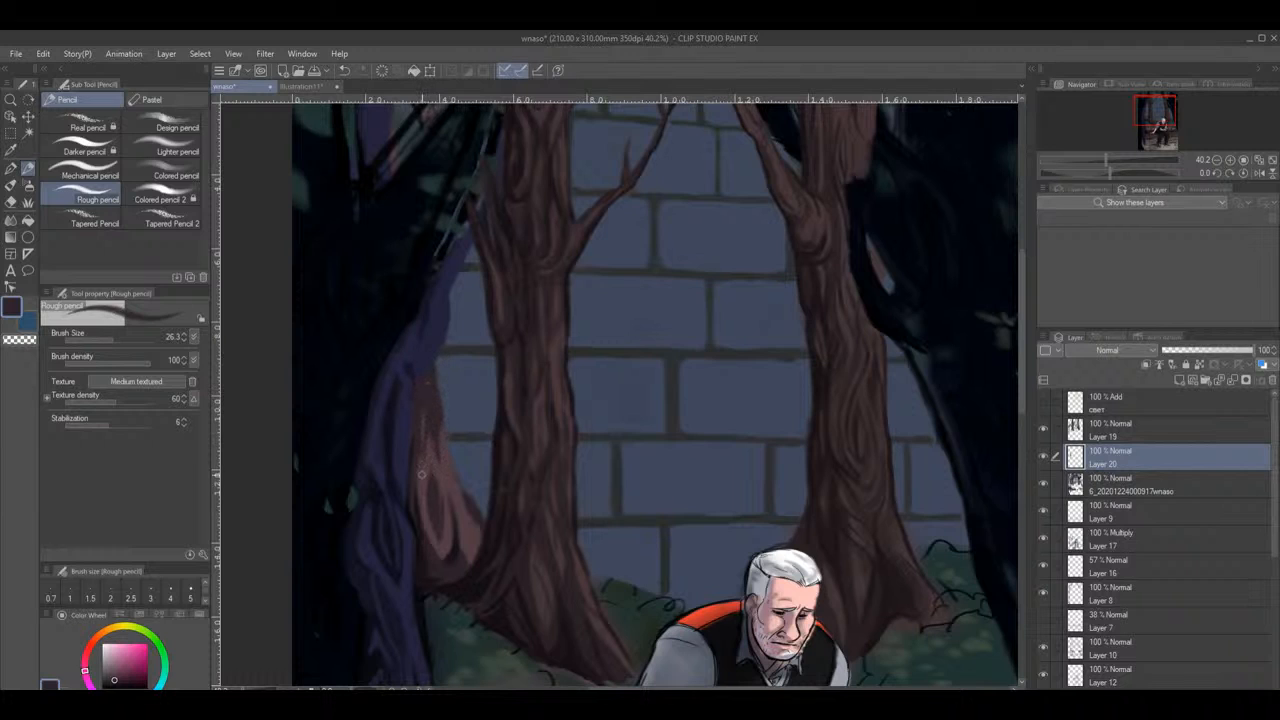
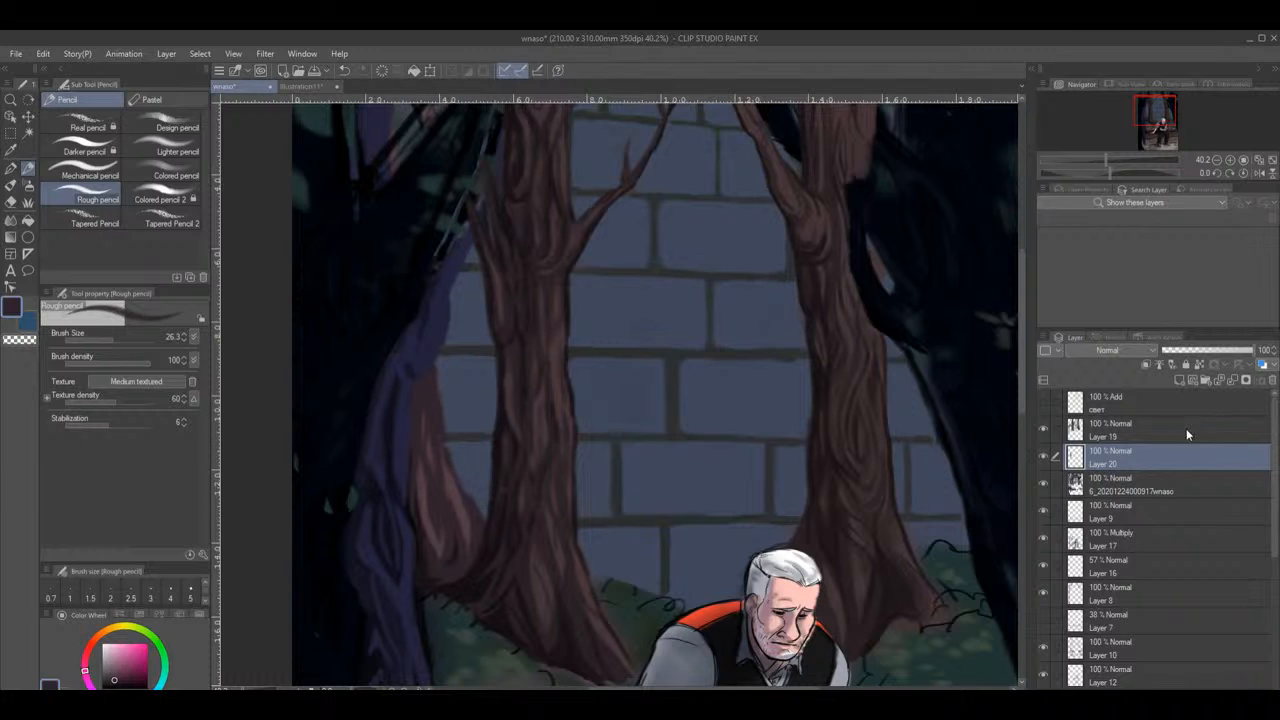
Move Layer 20 above Layer 19 and merge it down into Layer 19
left_click_drag(1167, 456, 1167, 423)
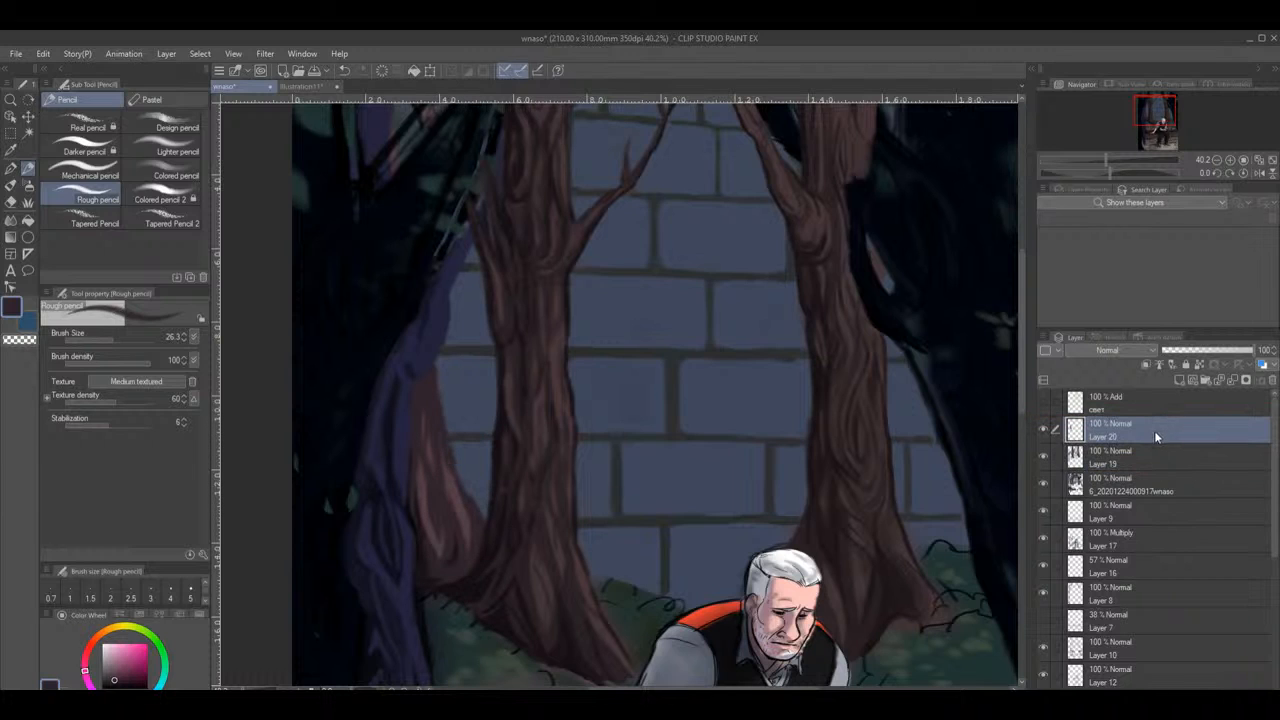
left_click(1232, 381)
Refine the small reddish trunk's bark lines and root edge on Layer 19 with sampled dark tones, and save the file
left_click(465, 587, "alt")
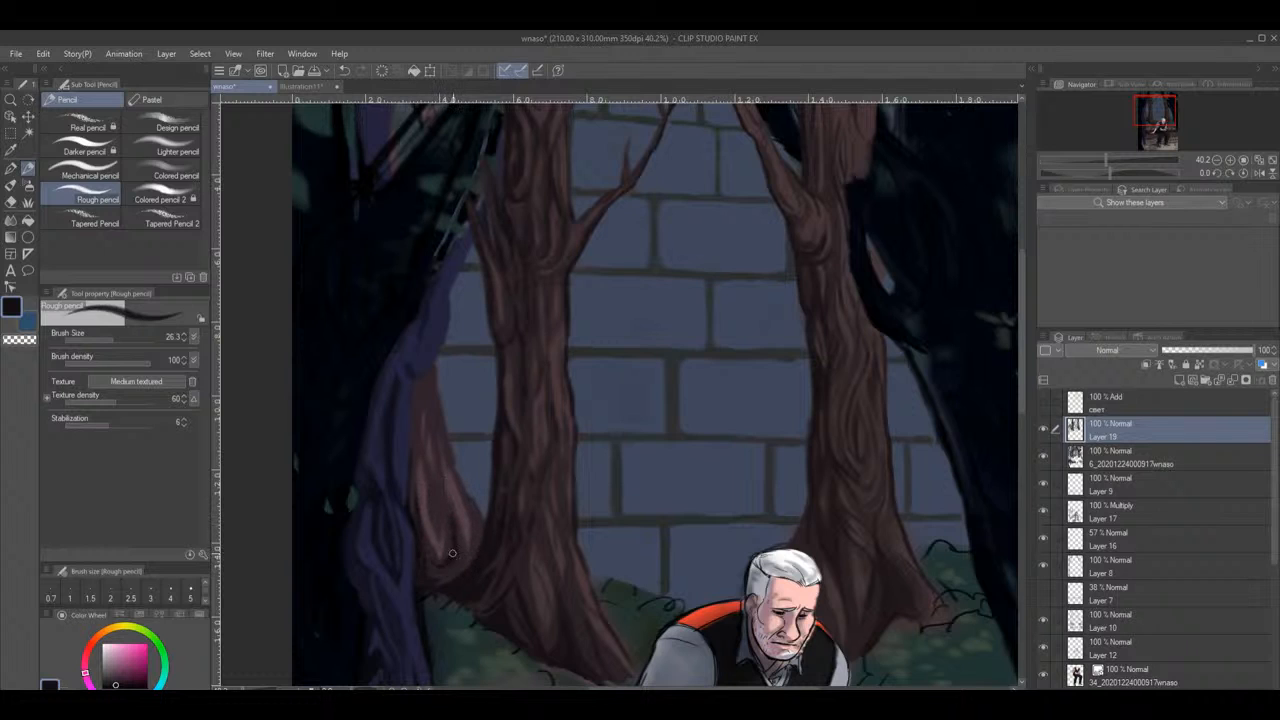
left_click(434, 501, "alt")
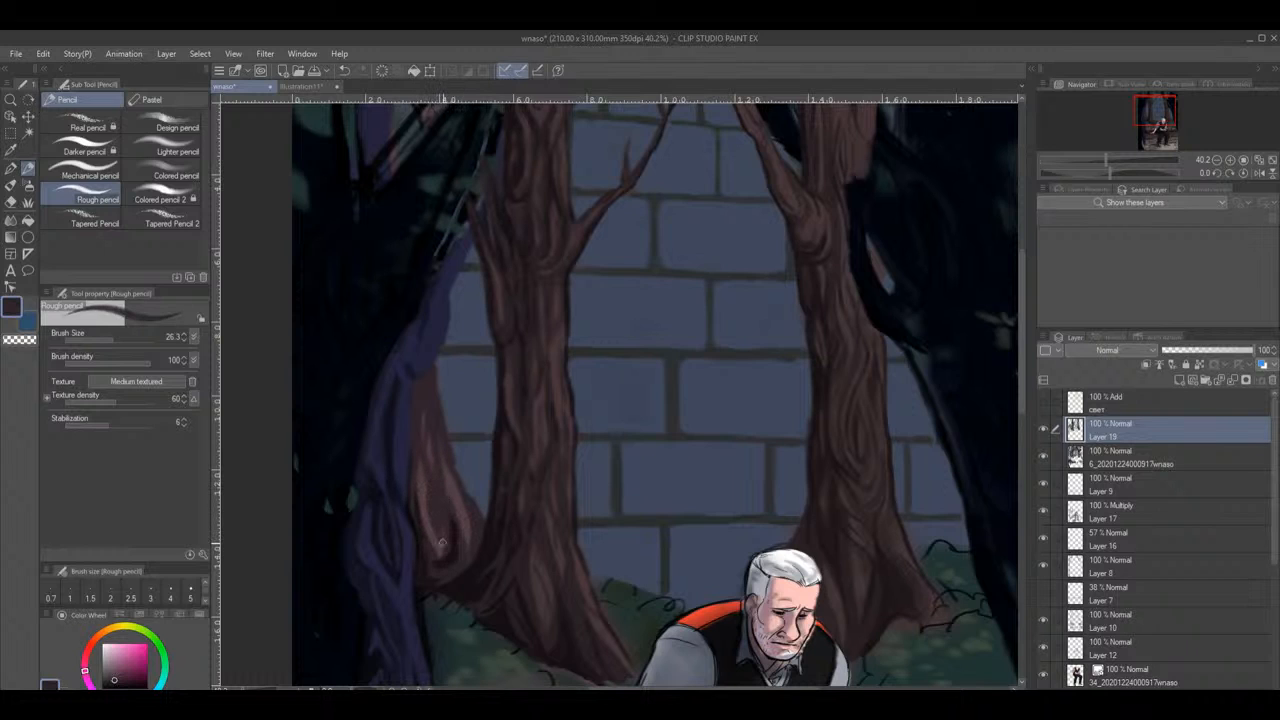
left_click_drag(442, 543, 434, 566)
left_click(426, 578, "alt")
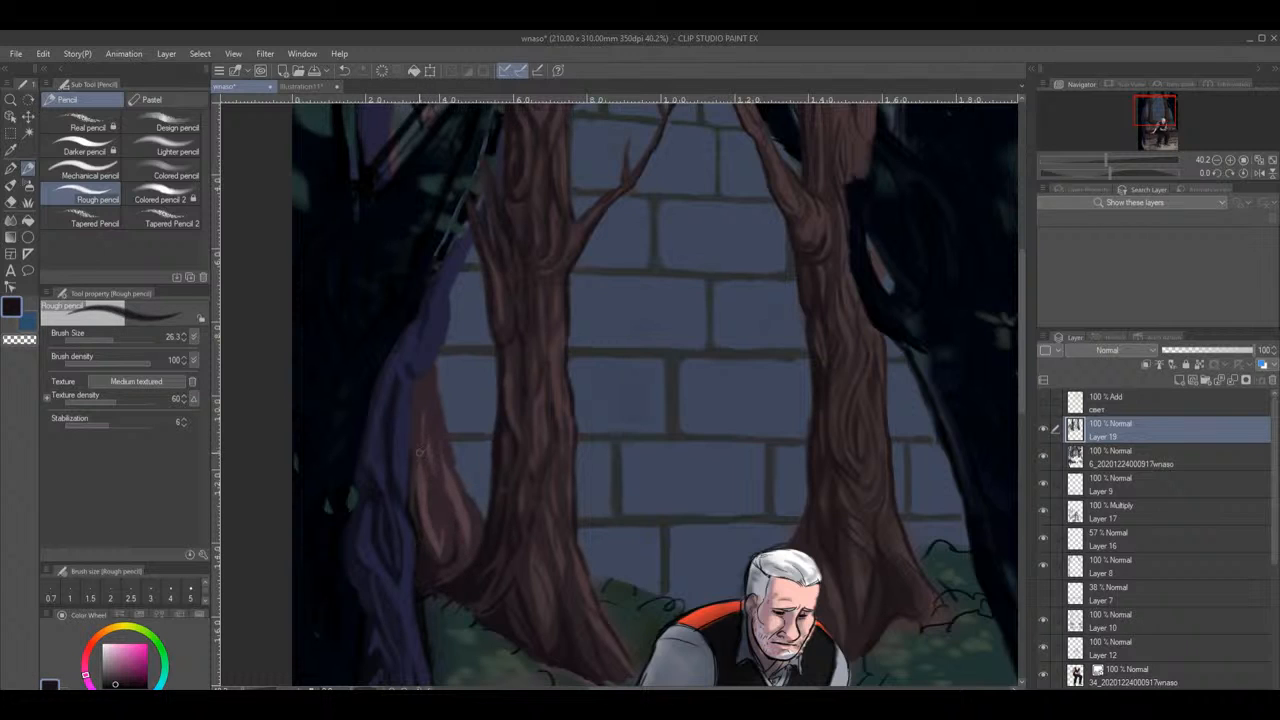
left_click_drag(426, 452, 427, 400)
left_click_drag(424, 460, 428, 478)
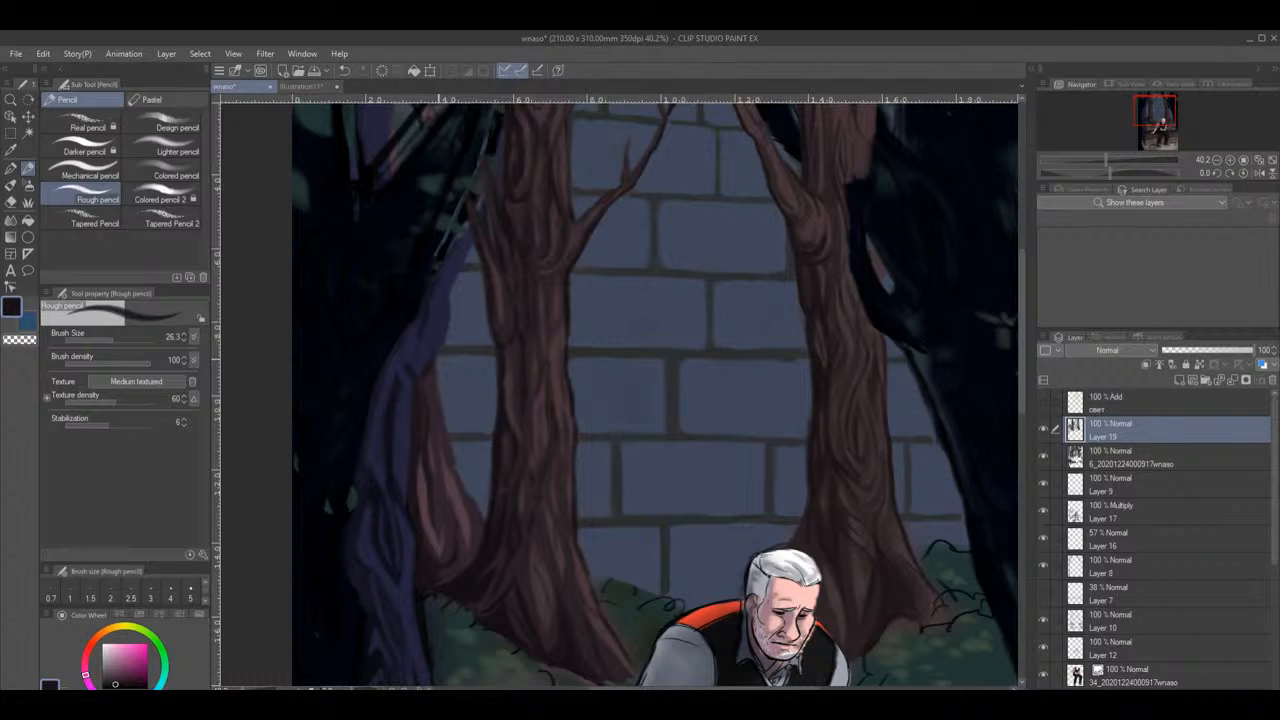
key("ctrl+s")
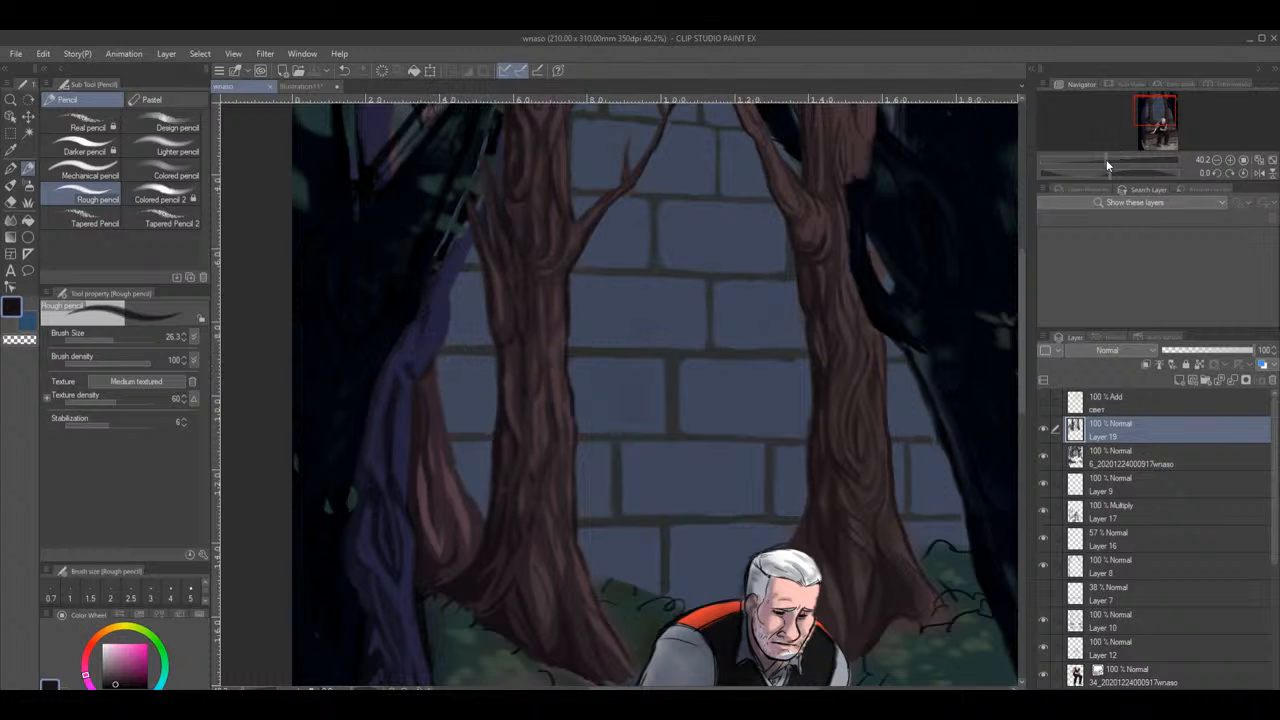
Paint the grass below the left trees' roots with sampled dark blue-green and muted purple tones at brush size 41.8
mouse_move(1106, 159)
left_mouse_down()
mouse_move(1091, 160)
mouse_move(1102, 159)
left_mouse_up()
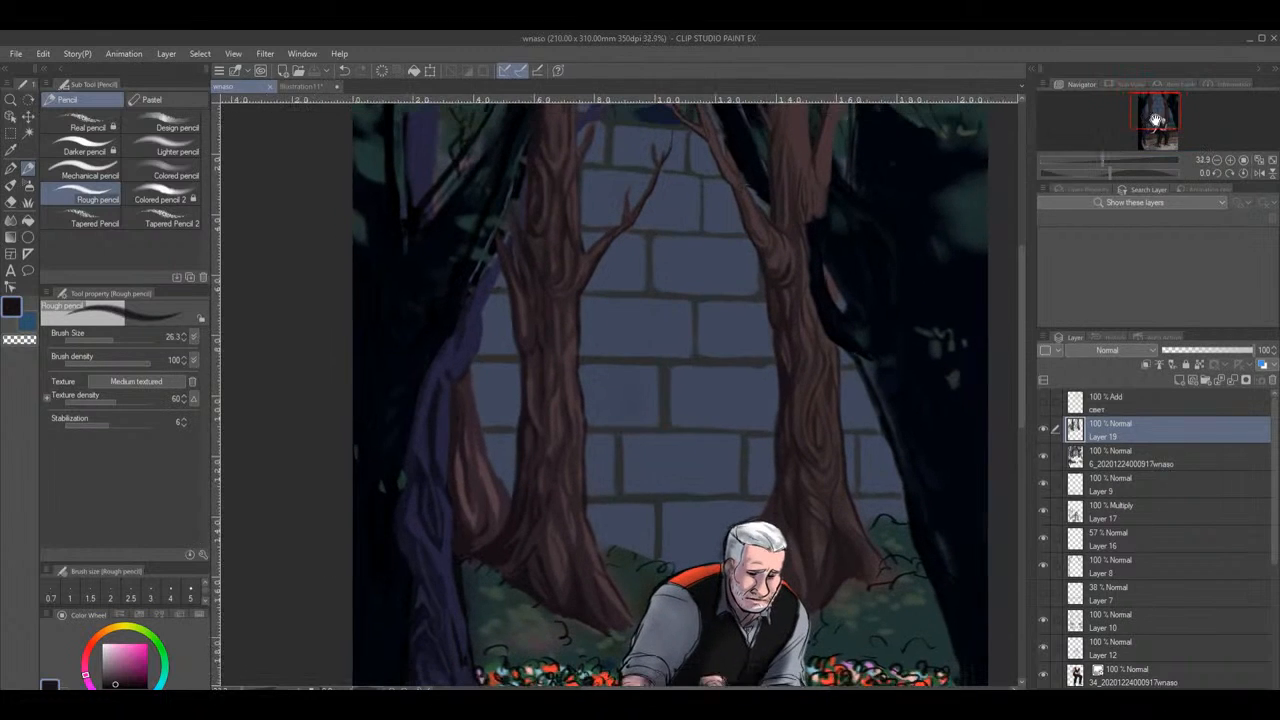
left_click_drag(1150, 118, 1147, 126)
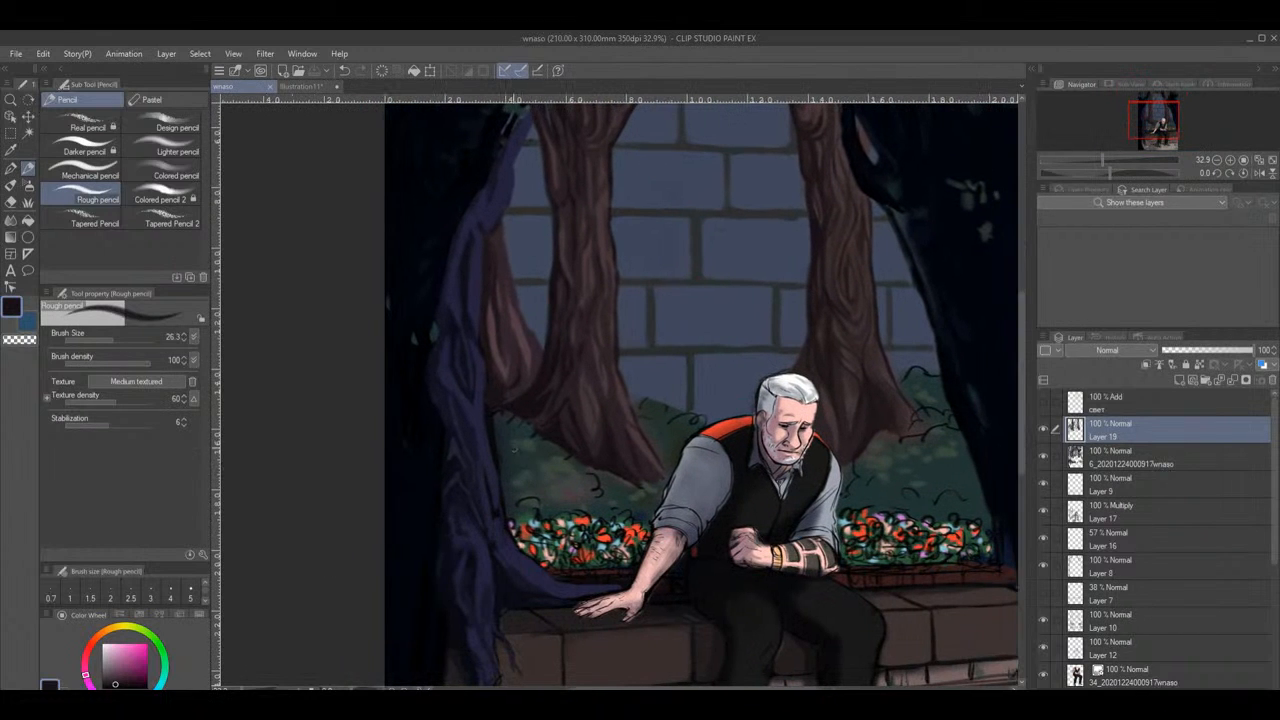
left_click(505, 434, "alt")
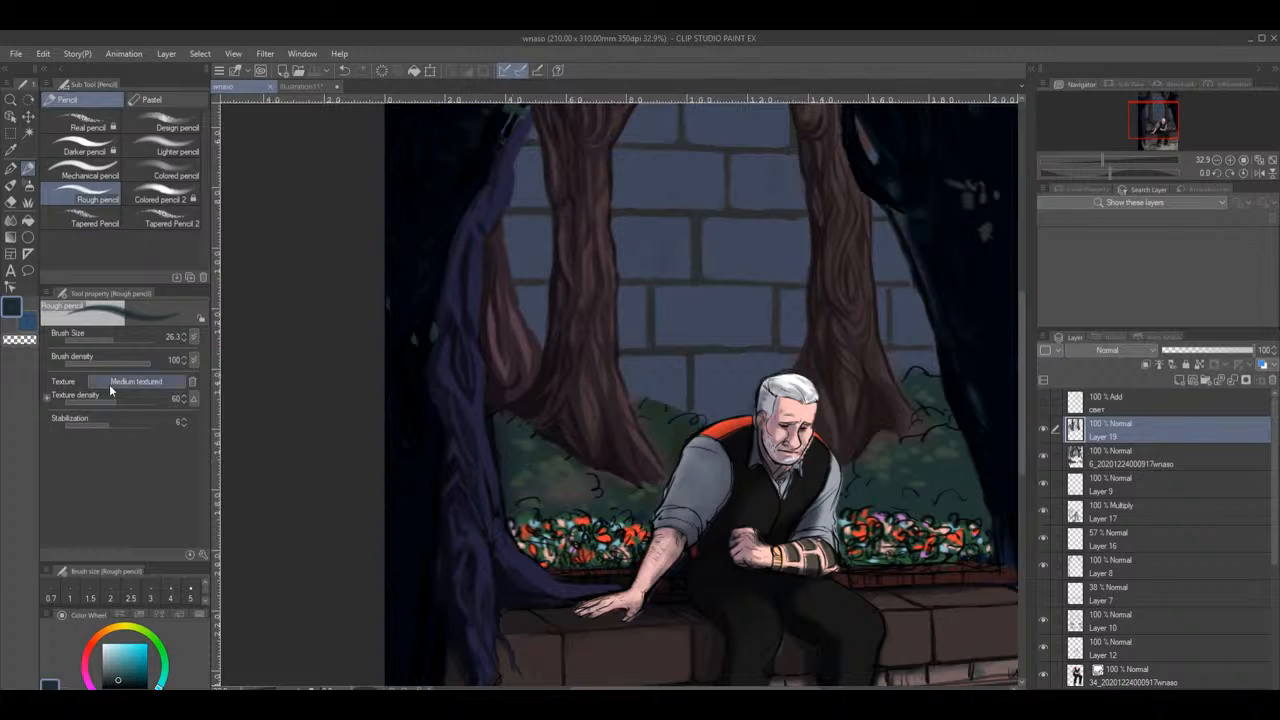
left_click(117, 339)
left_click_drag(532, 432, 555, 445)
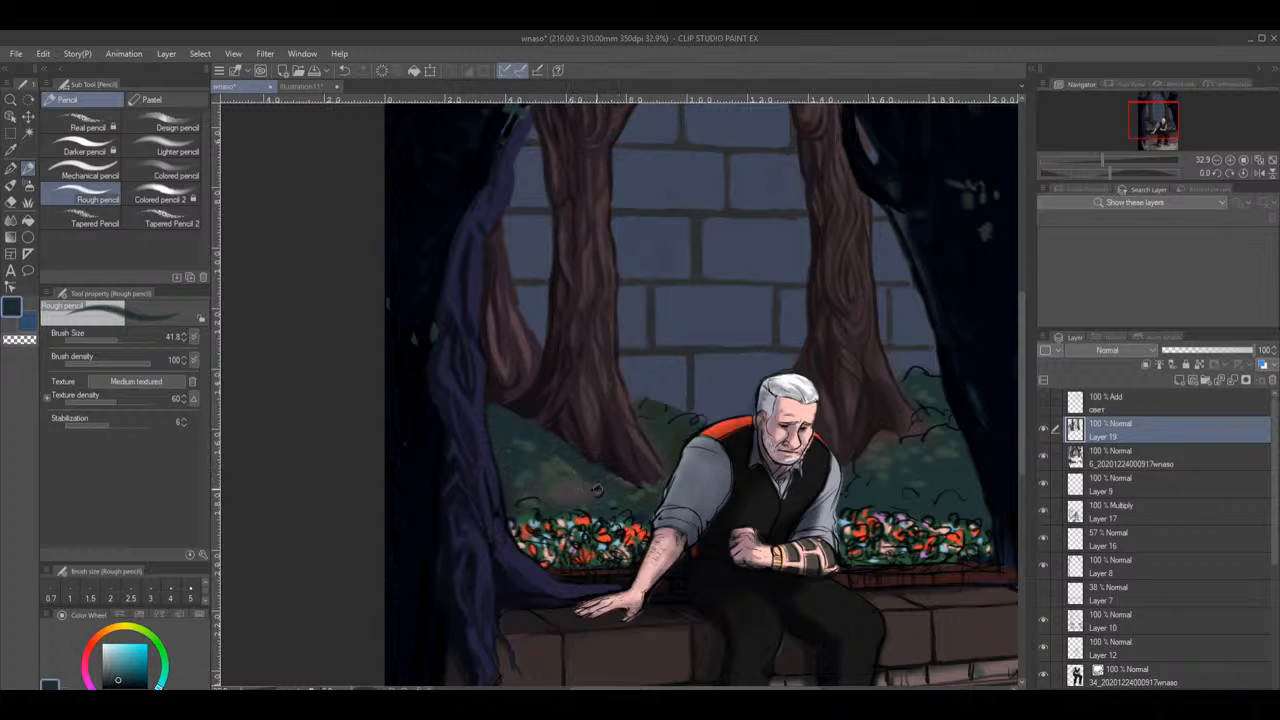
left_click(572, 497, "alt")
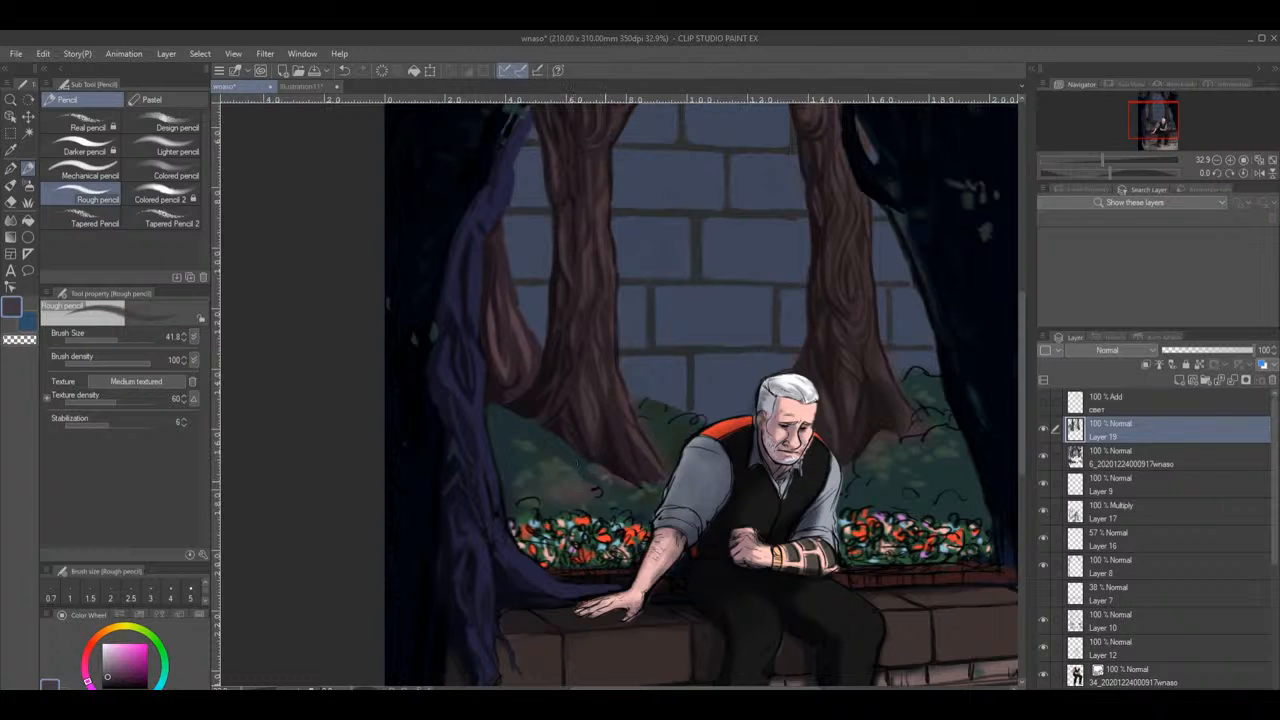
left_click(560, 453, "alt")
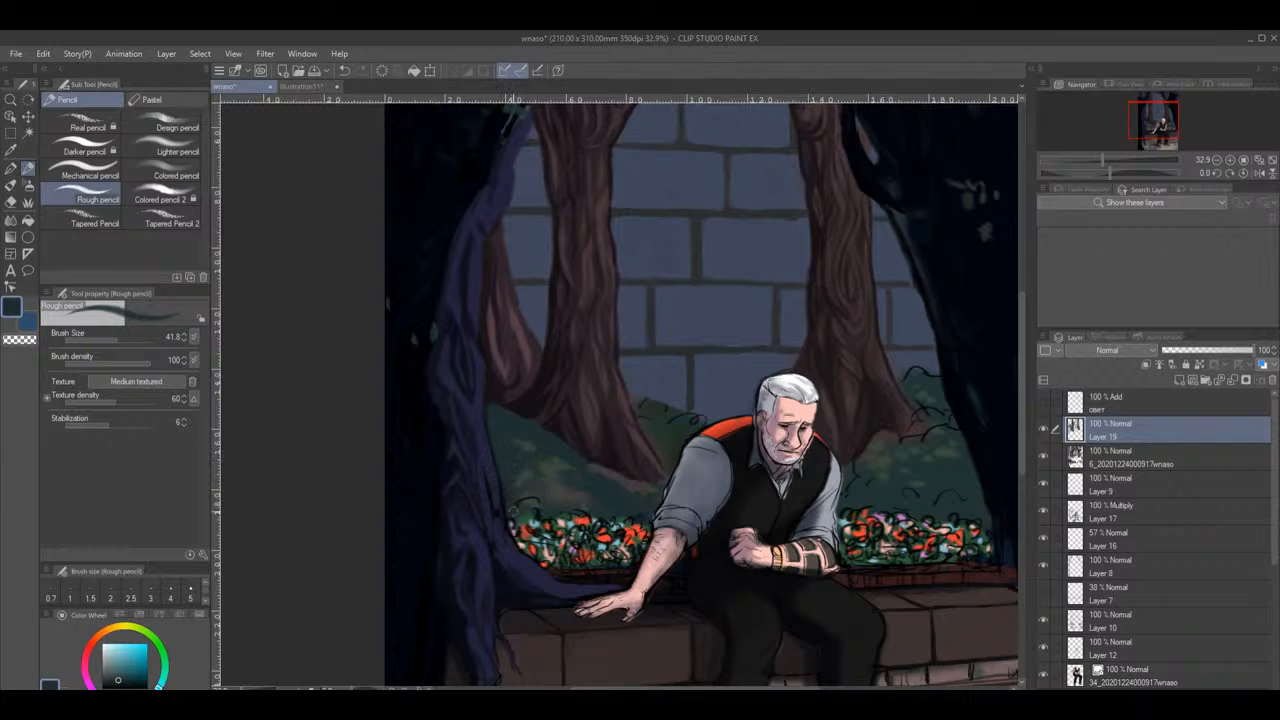
Block in broader green and muted purple patches across the left grass at brush size 77.6
left_click(548, 467, "alt")
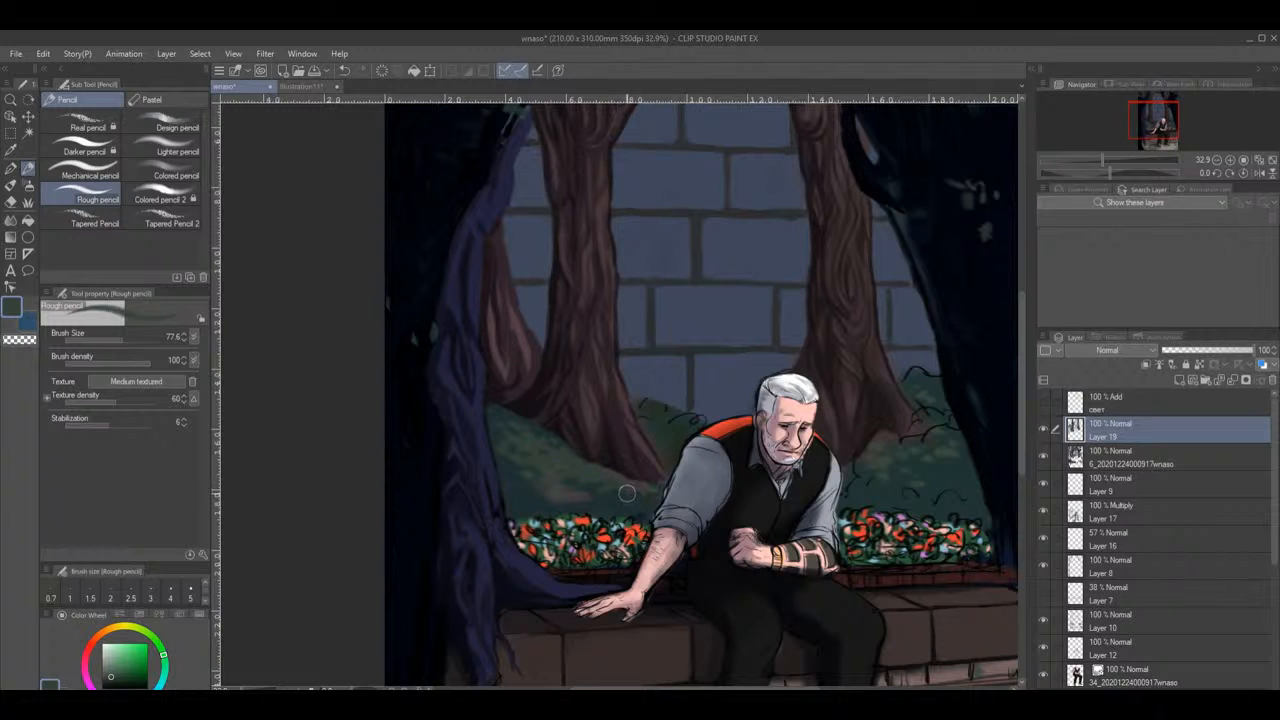
left_click(577, 495, "alt")
left_click(619, 480, "alt")
mouse_move(535, 446)
left_mouse_down()
mouse_move(518, 483)
mouse_move(531, 478)
mouse_move(531, 463)
mouse_move(512, 468)
left_mouse_up()
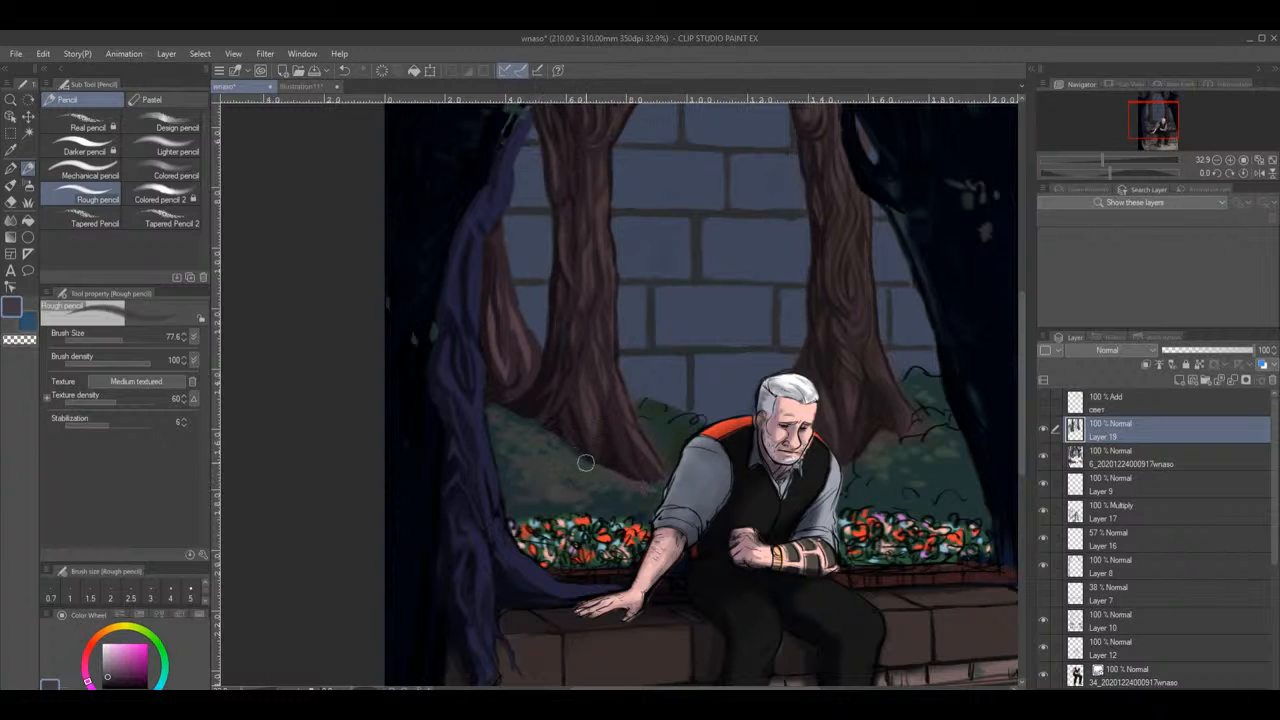
Paint over the sketched bush behind the man's shoulder in dark teal, adding green foliage dabs at brush size 38.7
left_click(601, 500, "alt")
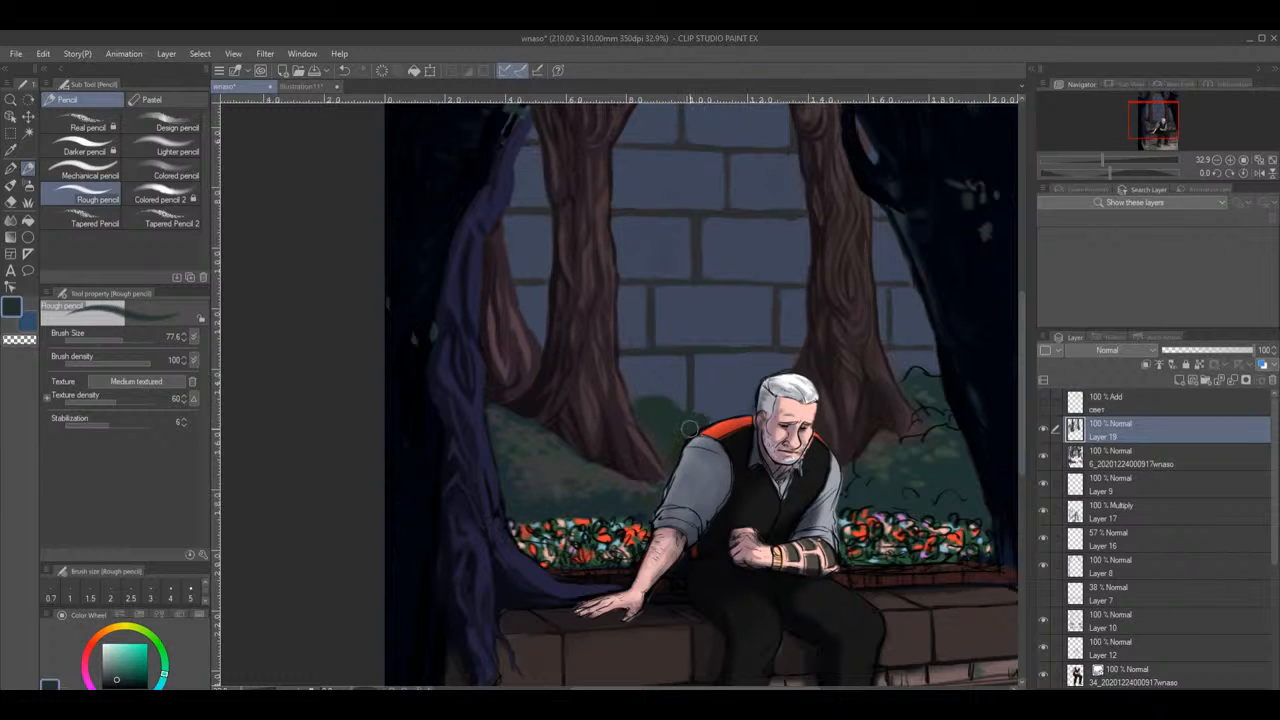
left_click(117, 339)
left_click(590, 469, "alt")
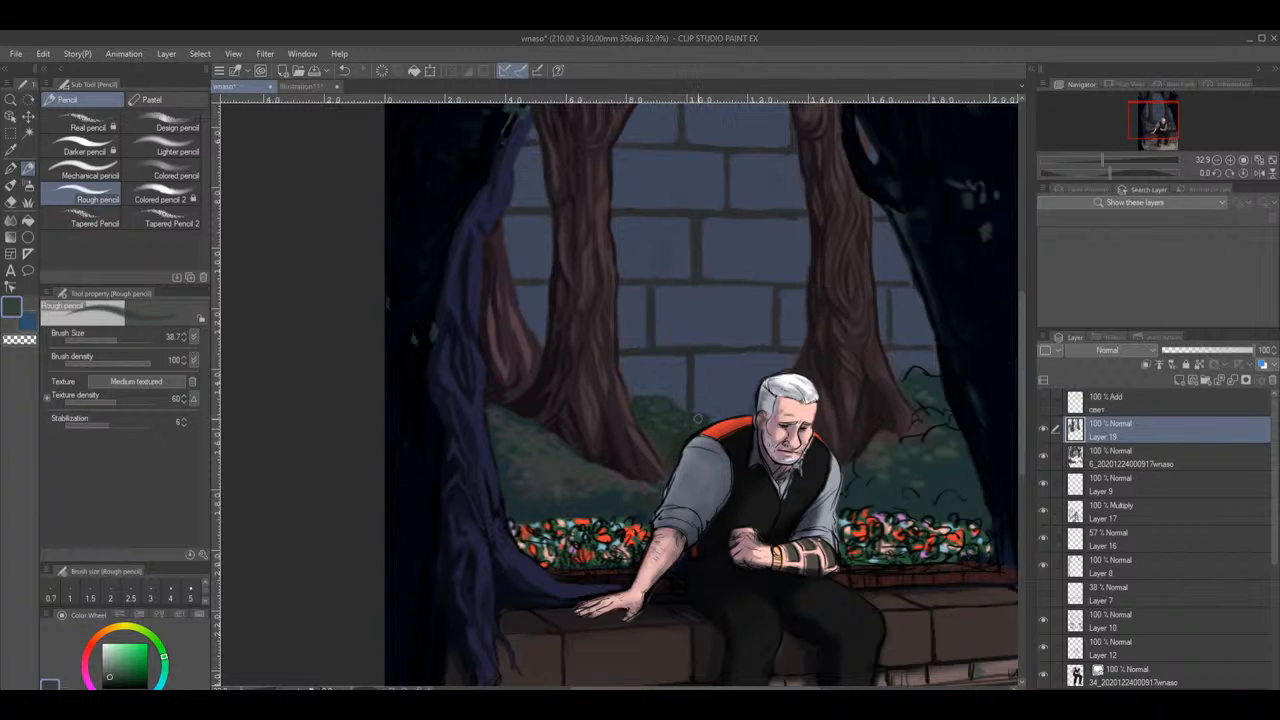
Blend the left grass between the purple tree and the flower bed with sampled muted purple and green tones at brush size 77.6
left_click(554, 458, "alt")
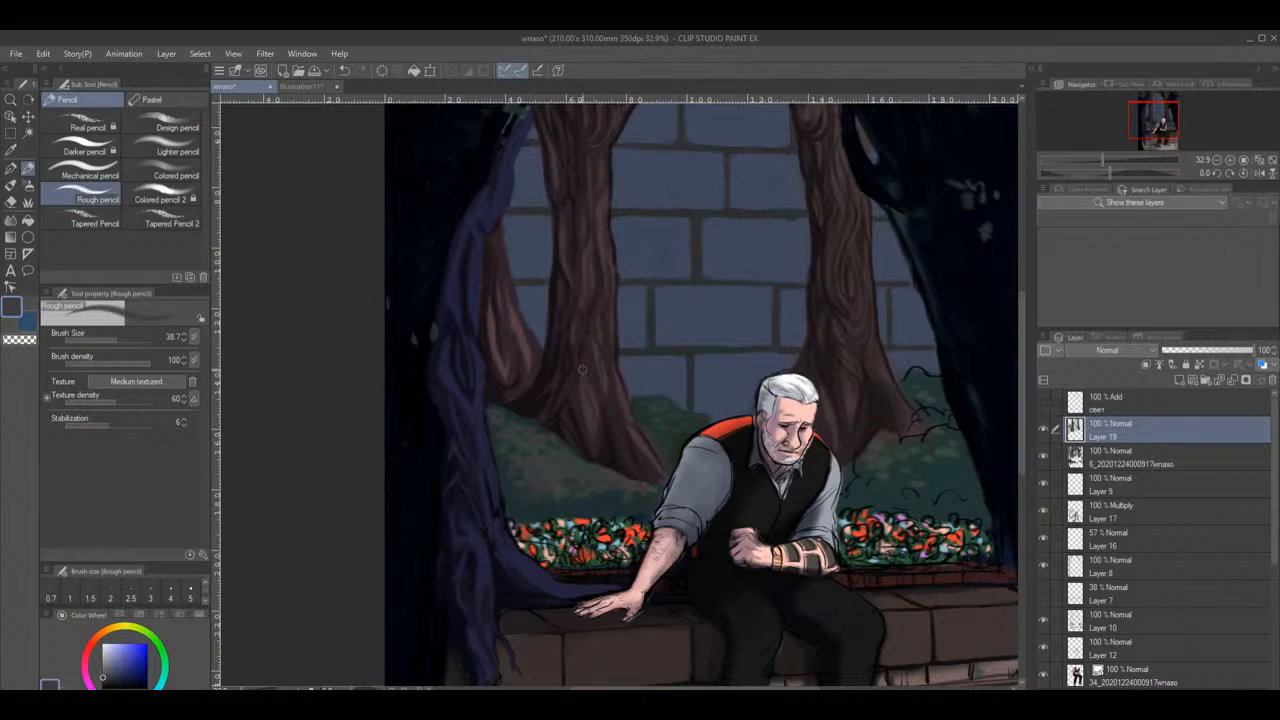
left_click(524, 466, "alt")
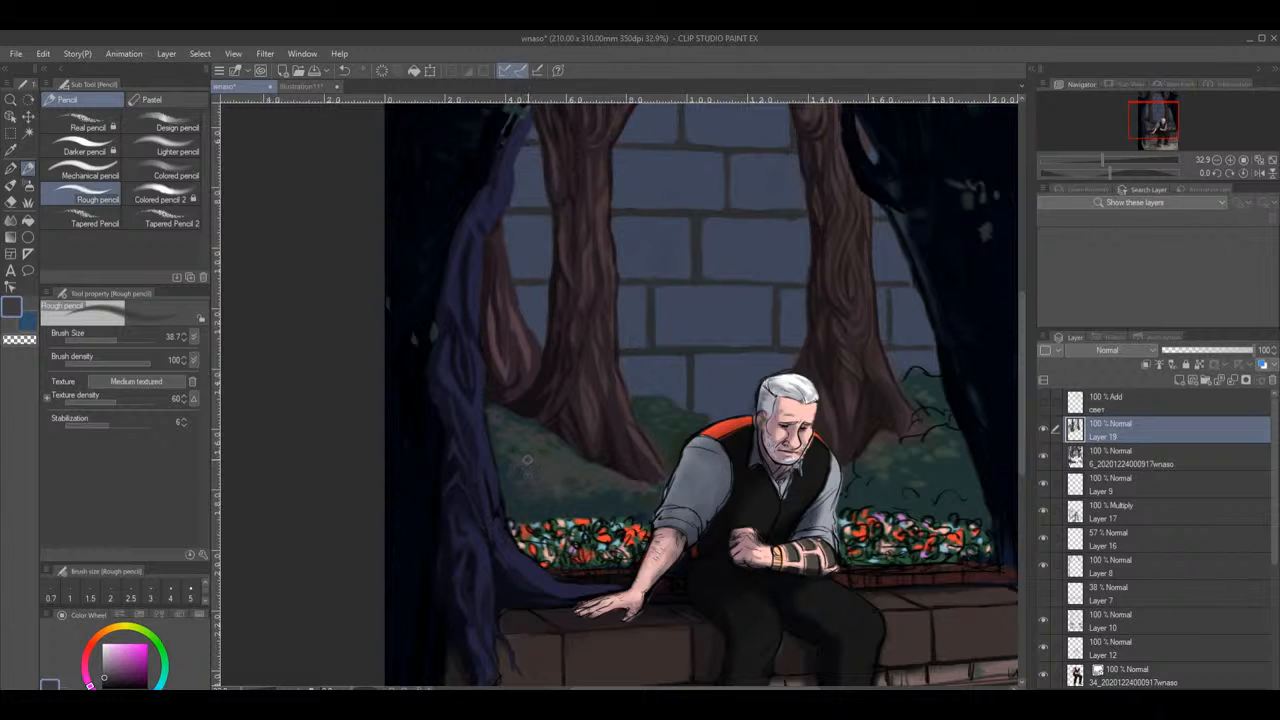
left_click(520, 461, "alt")
left_click(122, 336)
left_click(112, 334)
left_click(122, 340)
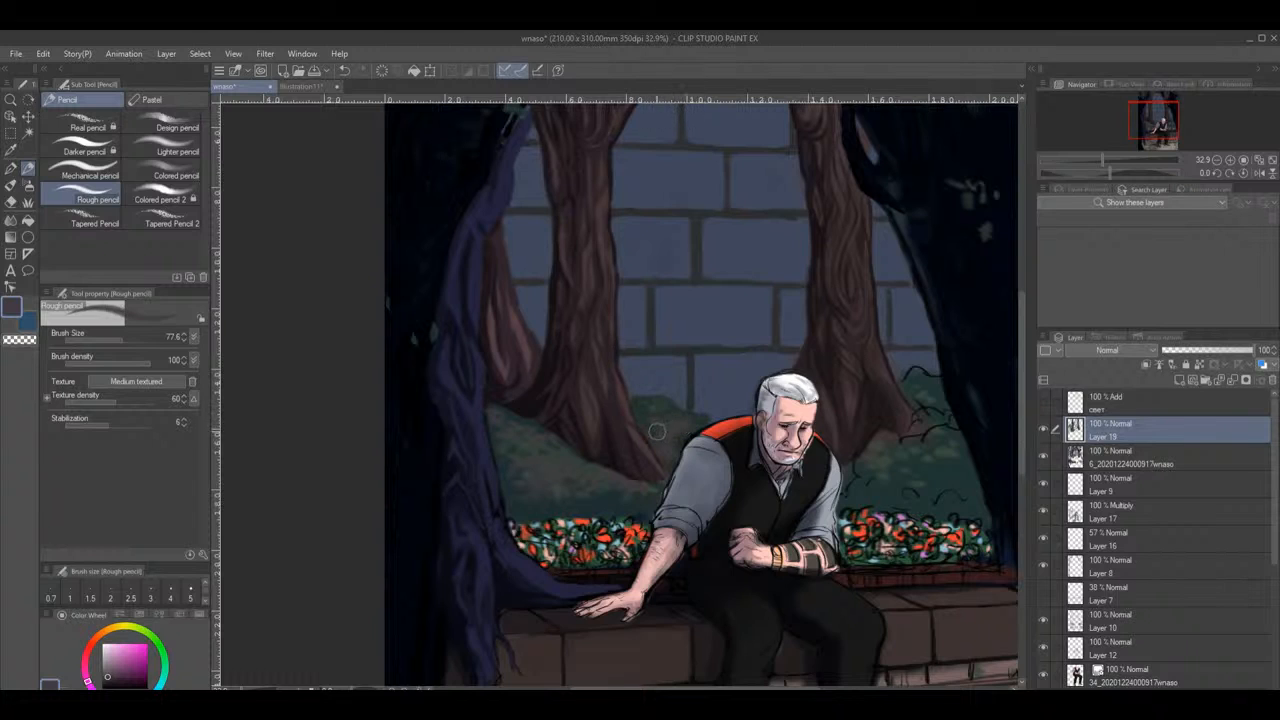
left_click(600, 486, "alt")
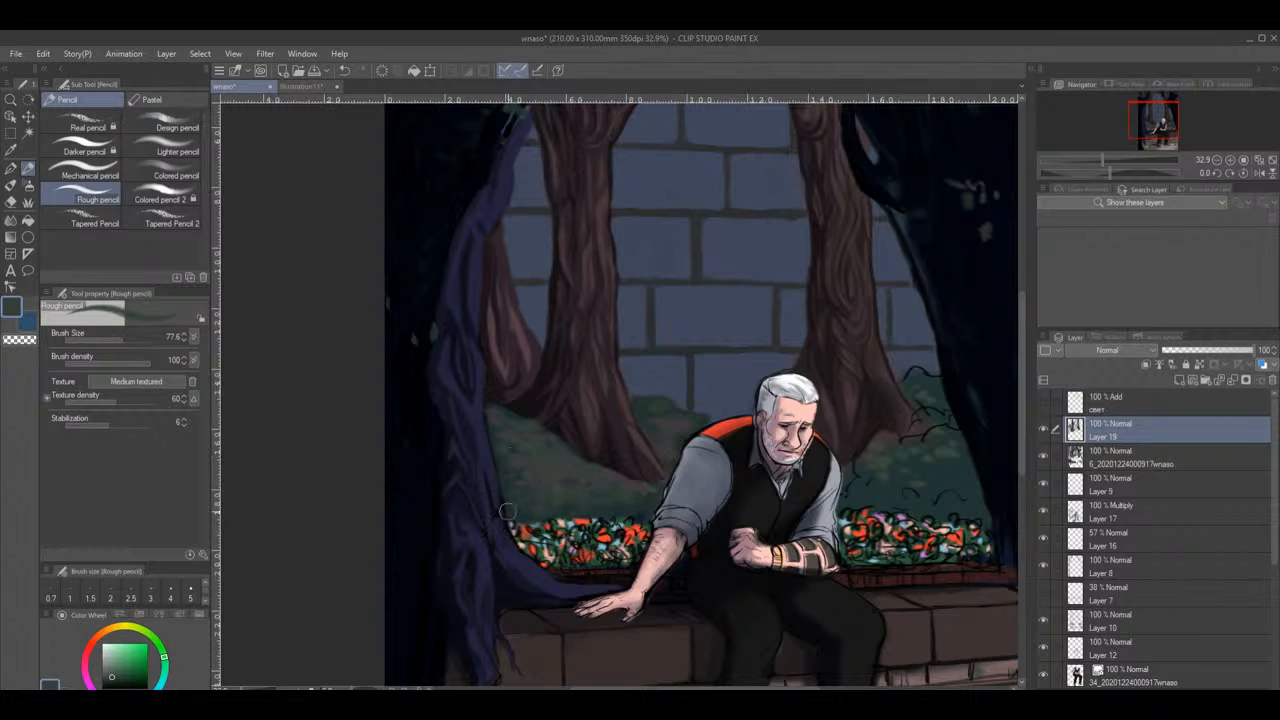
left_click(669, 426, "alt")
left_click(589, 468, "alt")
Add finer foliage touches to the bush behind the man's shoulder with sampled teal and green at brush size 33.1
left_click_drag(121, 338, 114, 339)
left_click(513, 453, "alt")
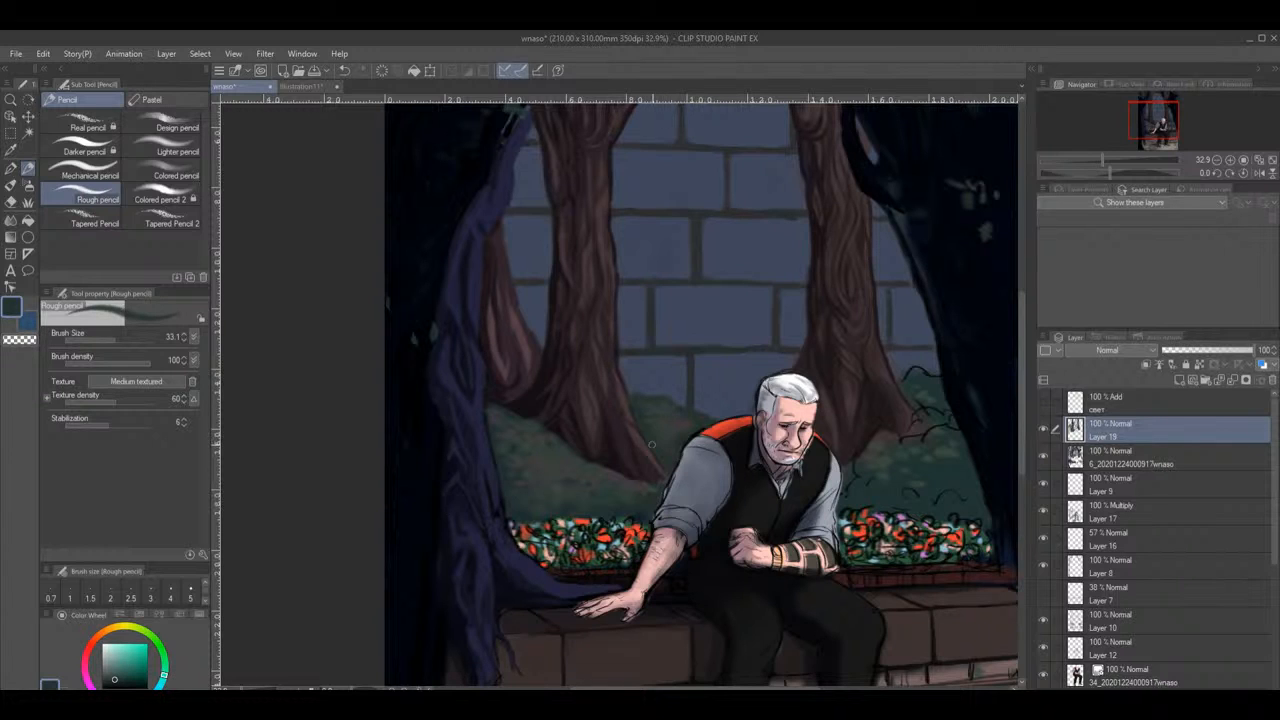
left_click(654, 439, "alt")
left_click(665, 404, "alt")
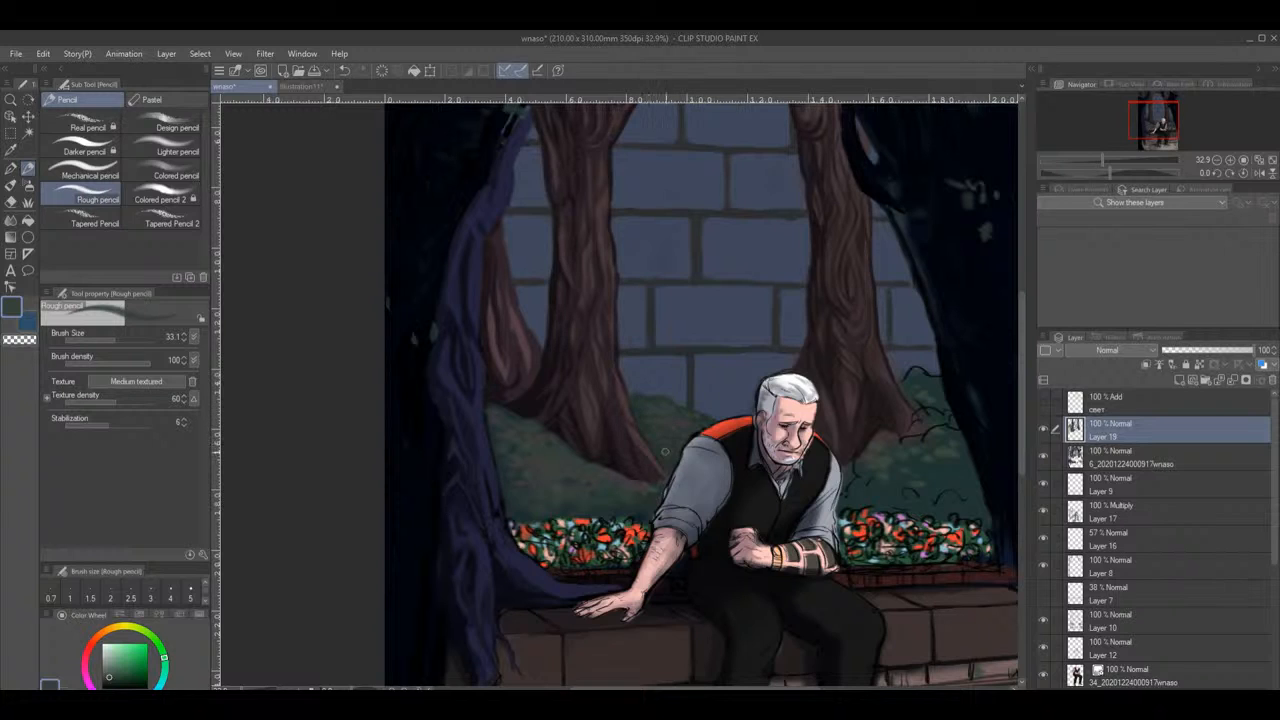
Touch up the left grass around the tree roots and above the flowers with sampled purple, teal and dark blue tones at brush size 33.1
left_click(620, 478, "alt")
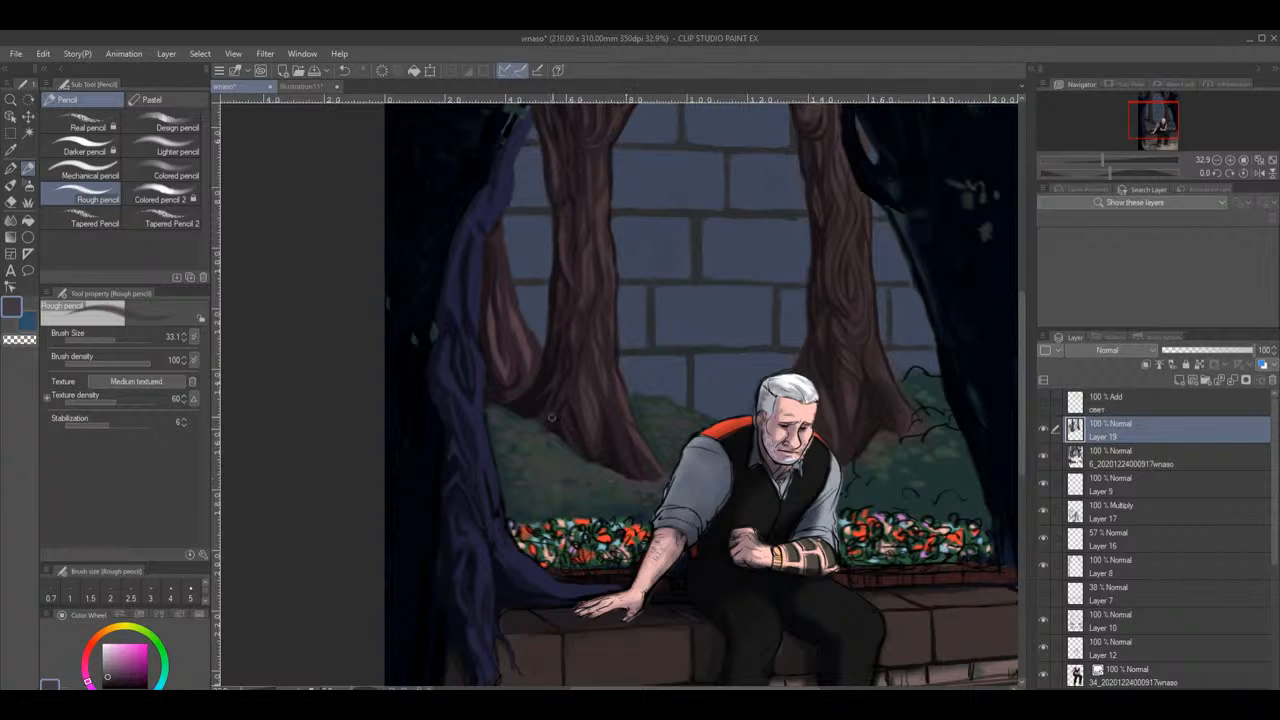
left_click(608, 482, "alt")
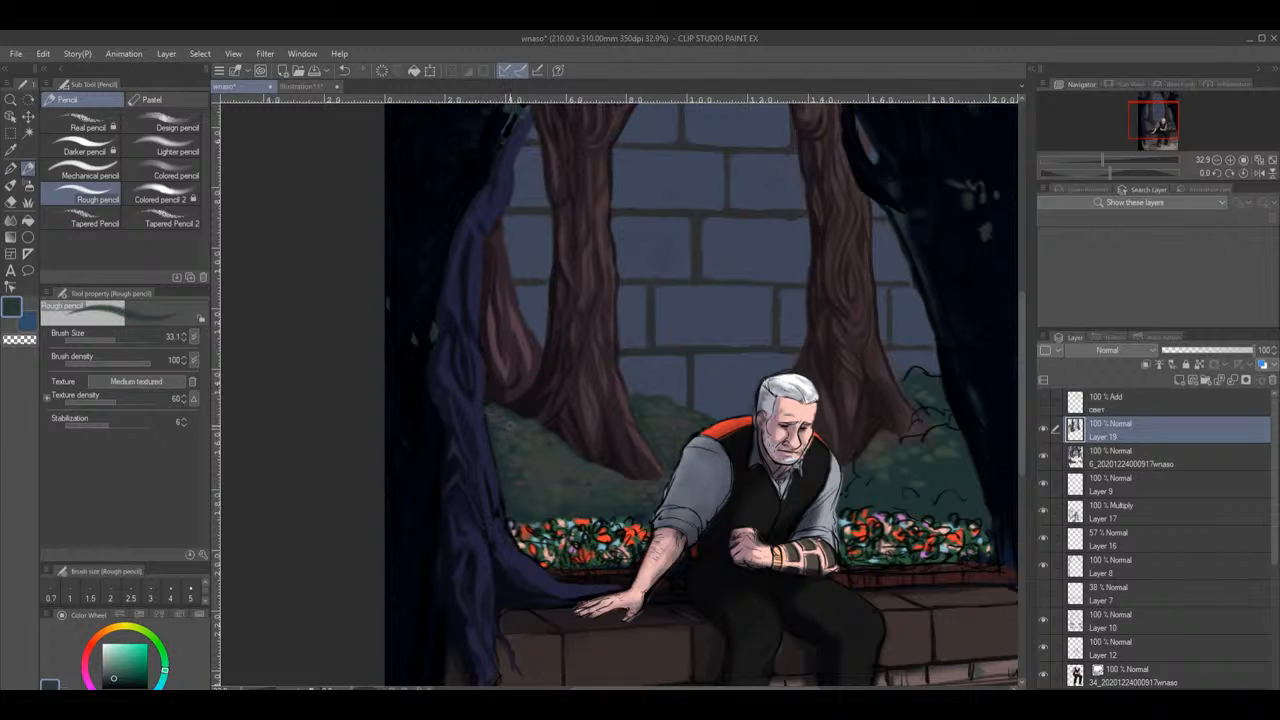
left_click(511, 422, "alt")
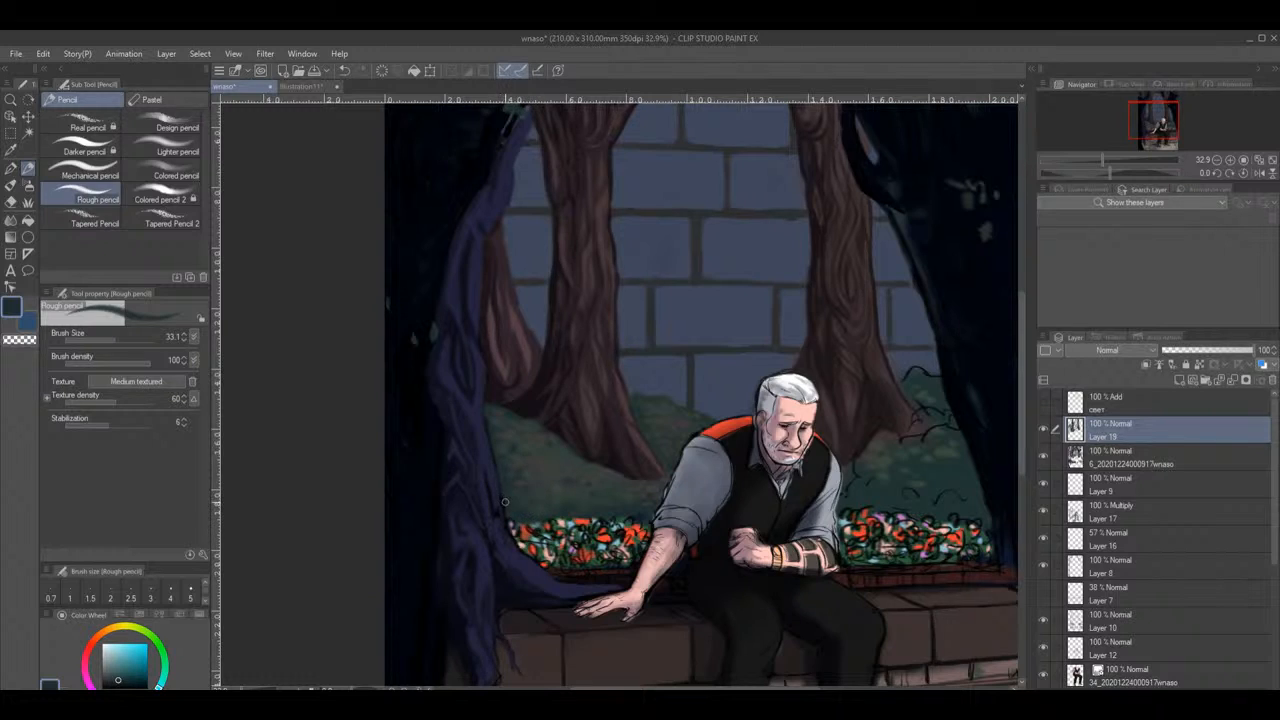
left_click(643, 517, "alt")
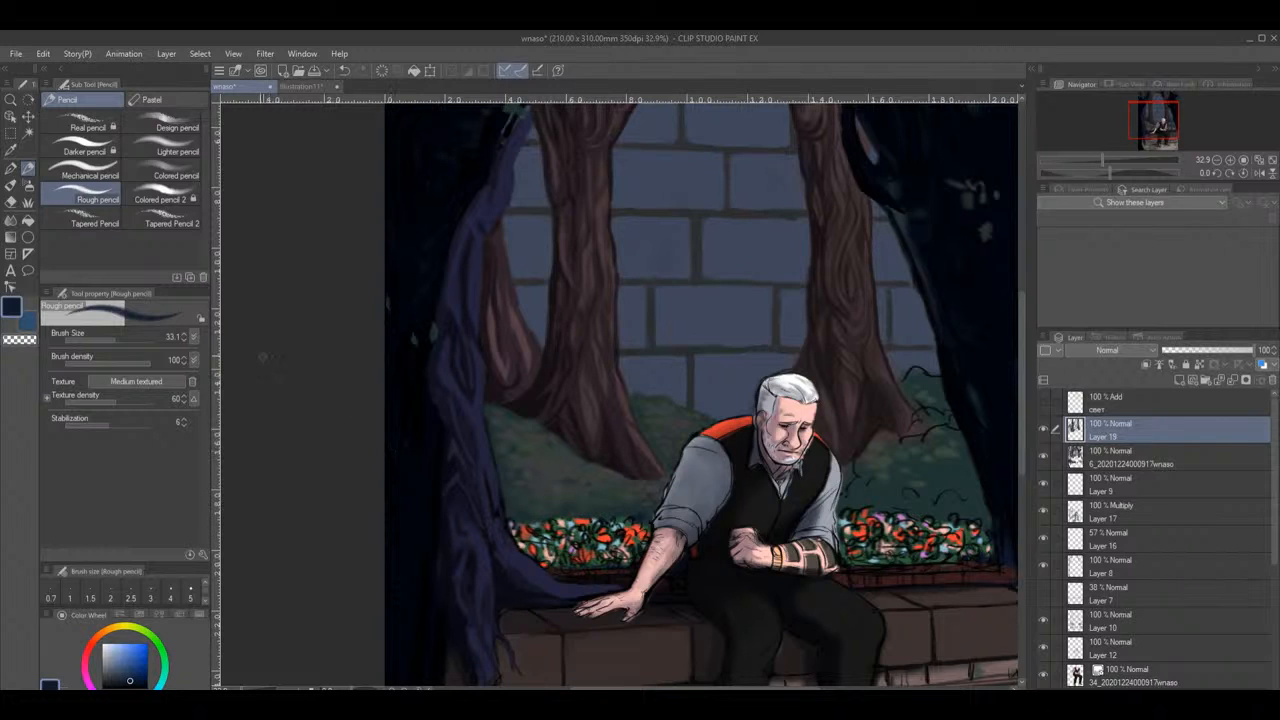
Shade the lower left grass above the flower bed with dark blue at brush size 52.7, and sample a green from the grass
left_click(116, 342)
left_click(123, 336)
left_click_drag(134, 341, 120, 339)
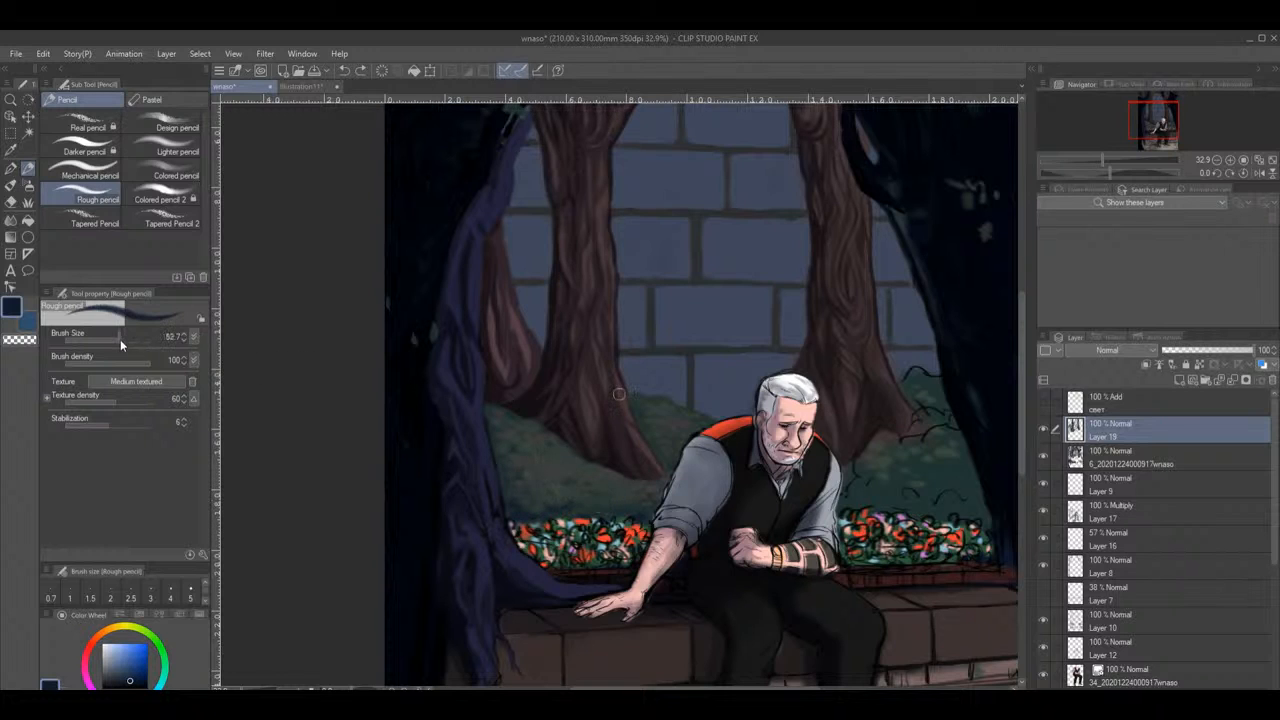
left_click(514, 487)
left_click(625, 500, "alt")
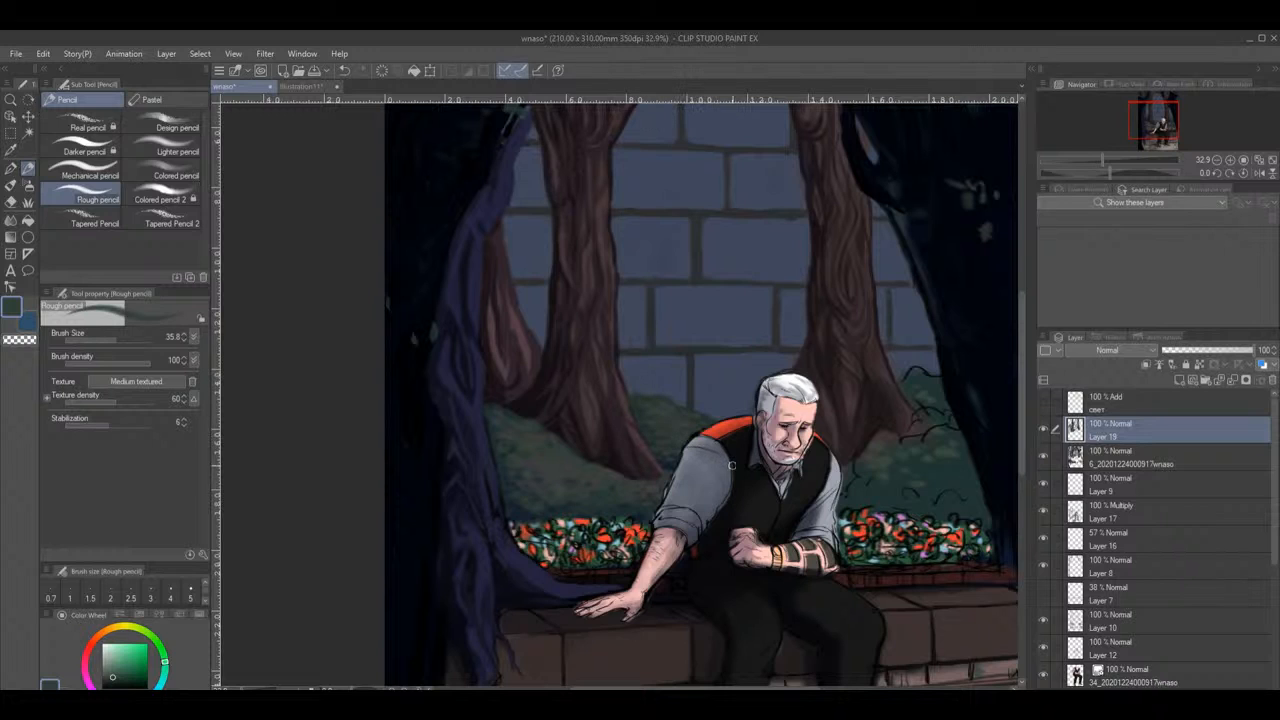
Refine the left trunk with a sampled dark tone at brush size 12.1 and the grass beneath it with sampled green at size 35.8
left_click(618, 351, "alt")
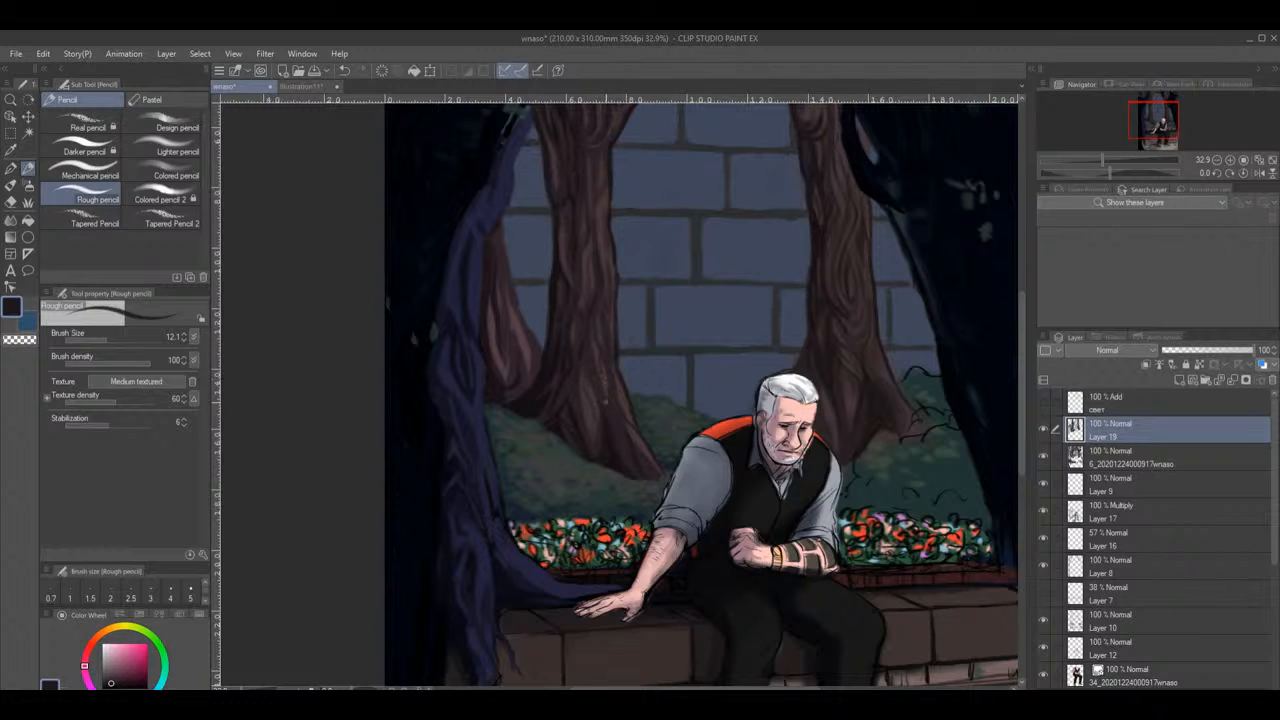
left_click(557, 460, "alt")
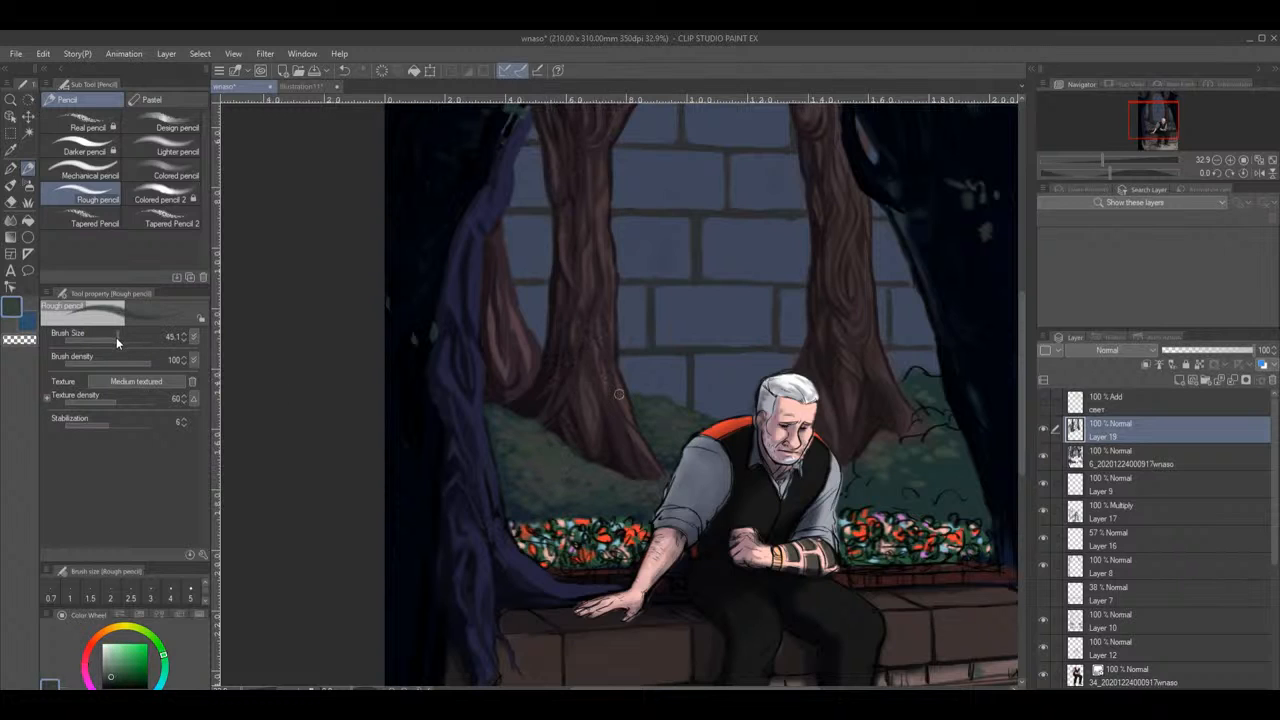
left_click_drag(116, 337, 112, 341)
left_click(610, 472, "alt")
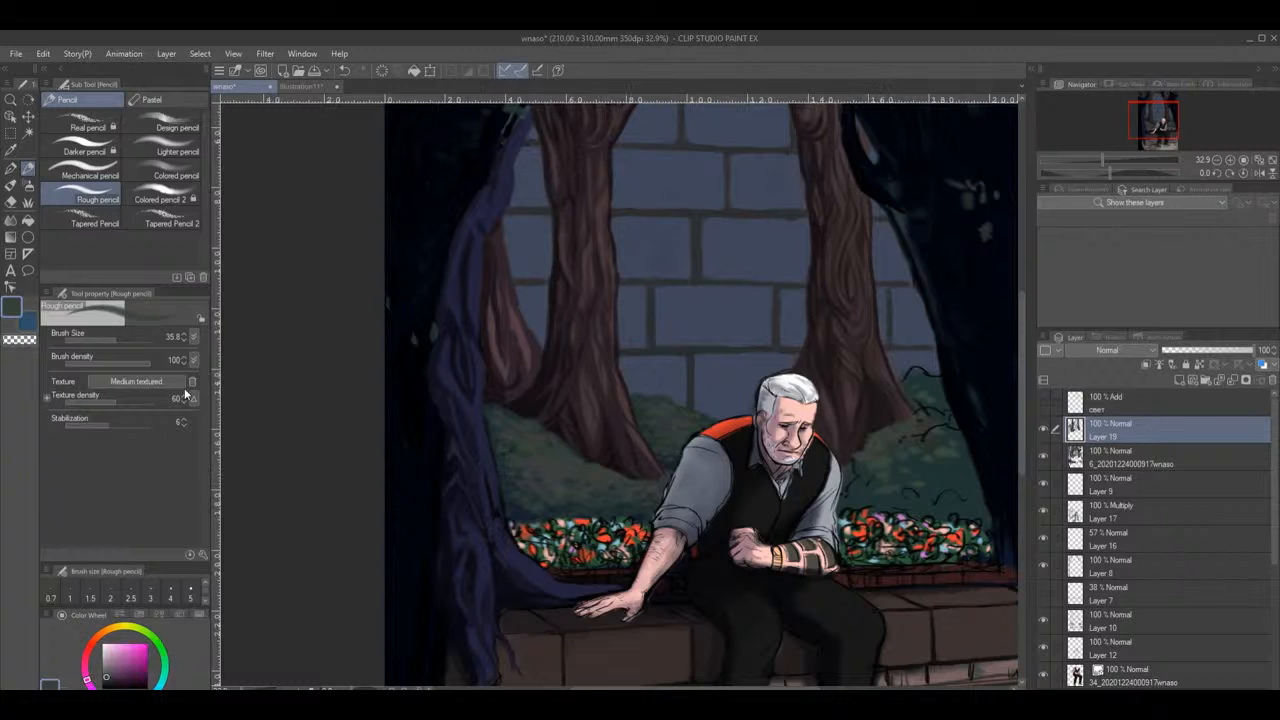
Paint over the sketch lines on the right bush with sampled muted purple, reddish, green and teal tones at brush sizes 56.9 and 105.7
left_click_drag(122, 339, 130, 339)
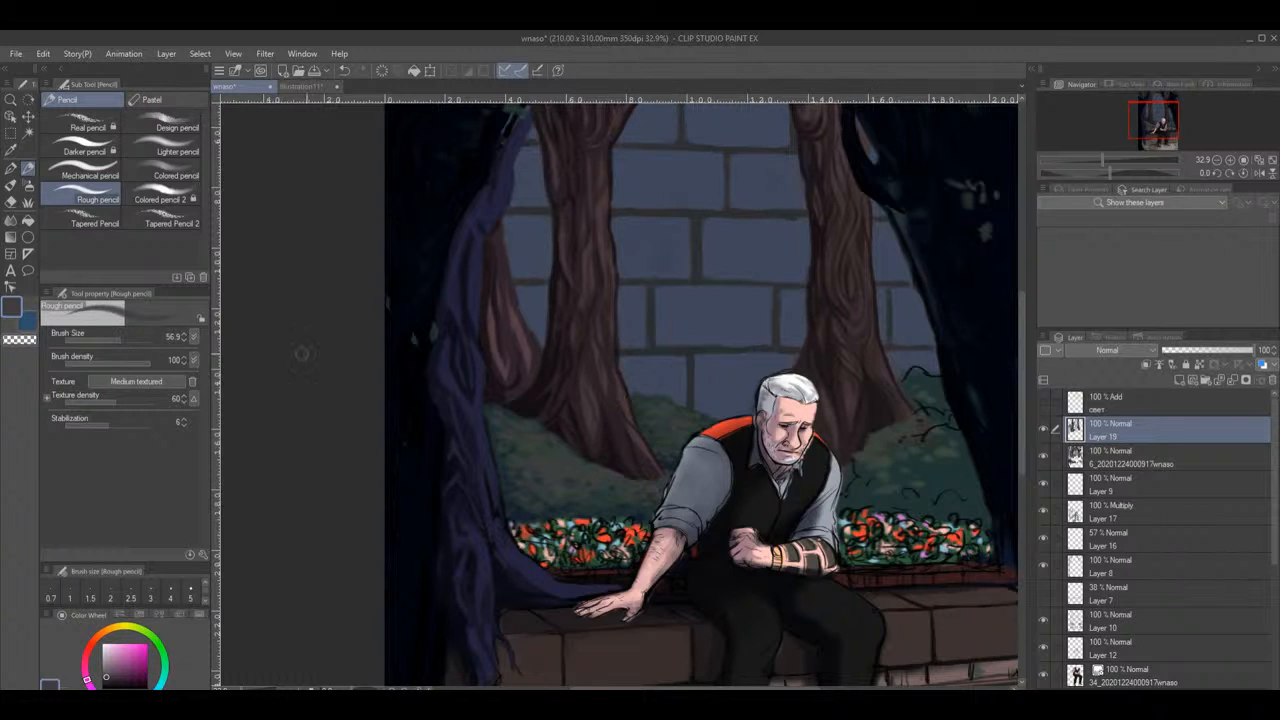
left_click(923, 427, "alt")
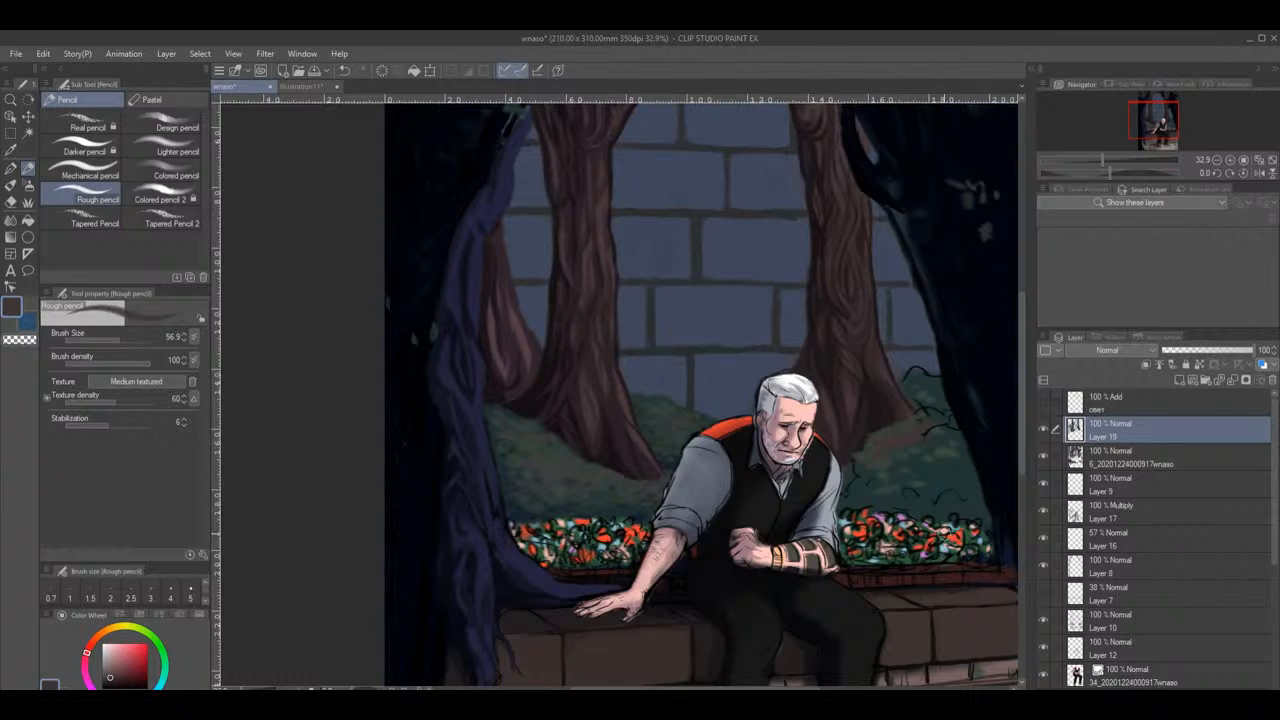
left_click(866, 455, "alt")
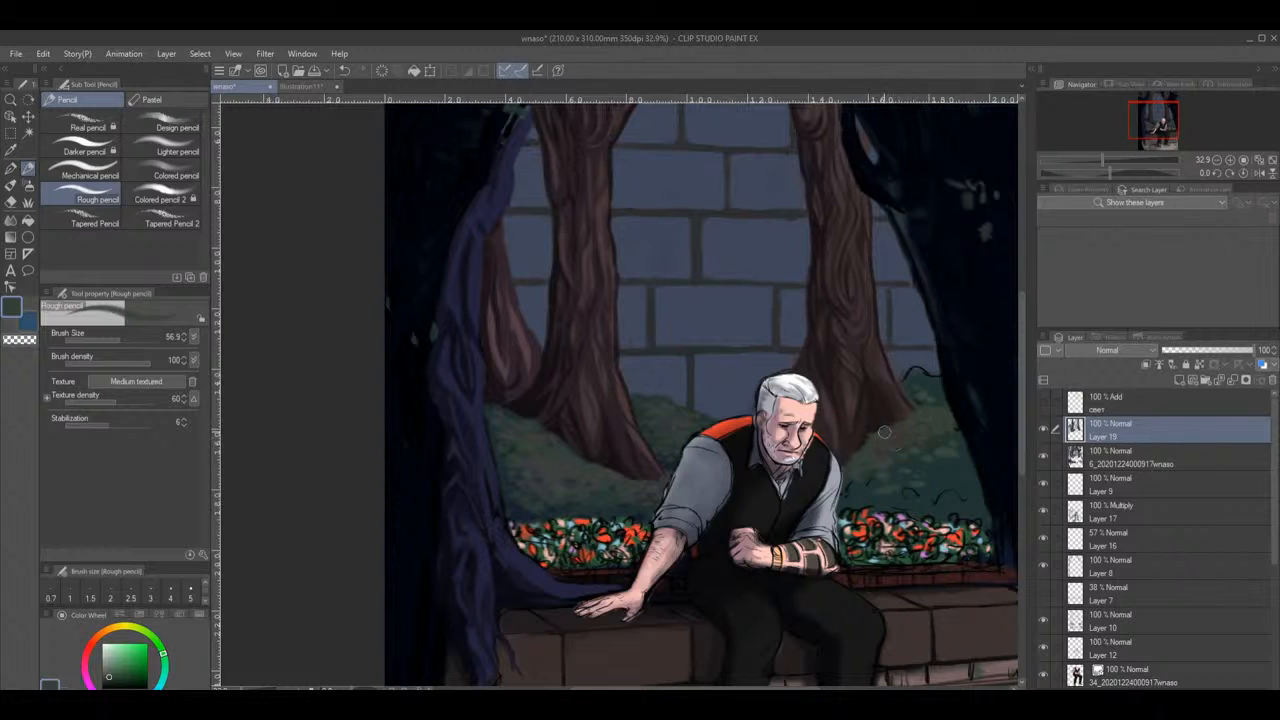
left_click(928, 468, "alt")
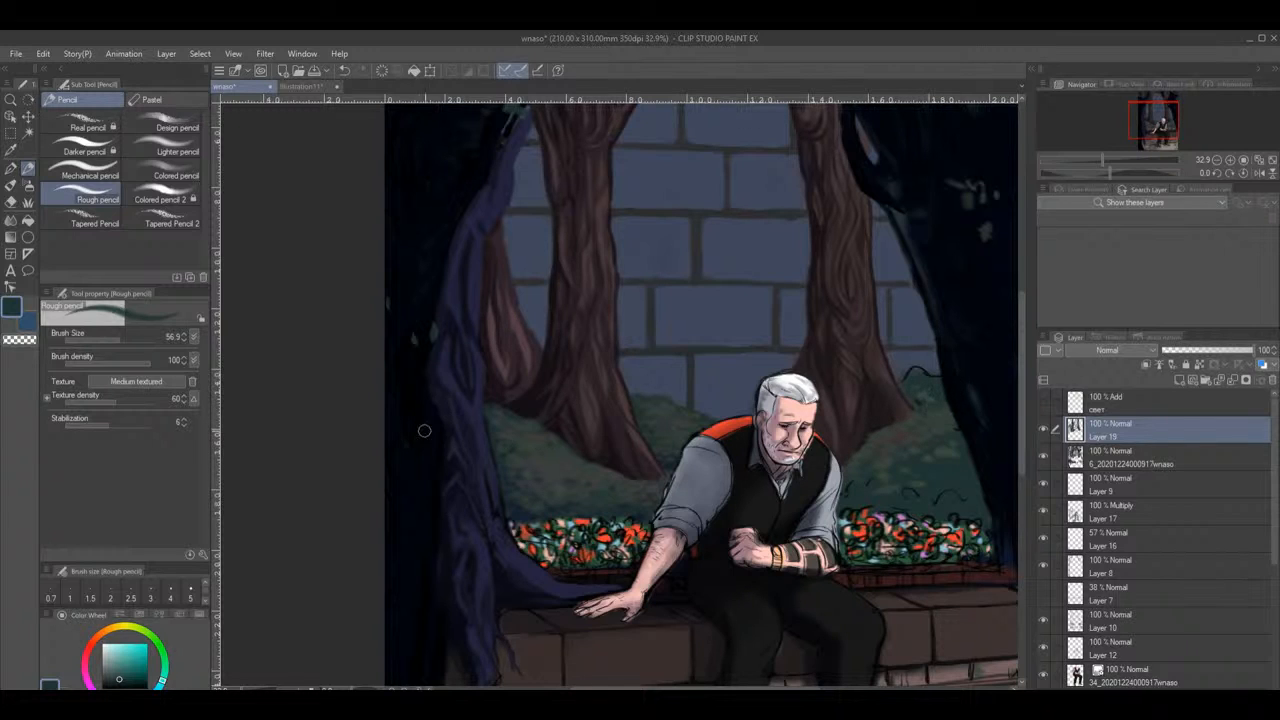
left_click_drag(118, 338, 126, 338)
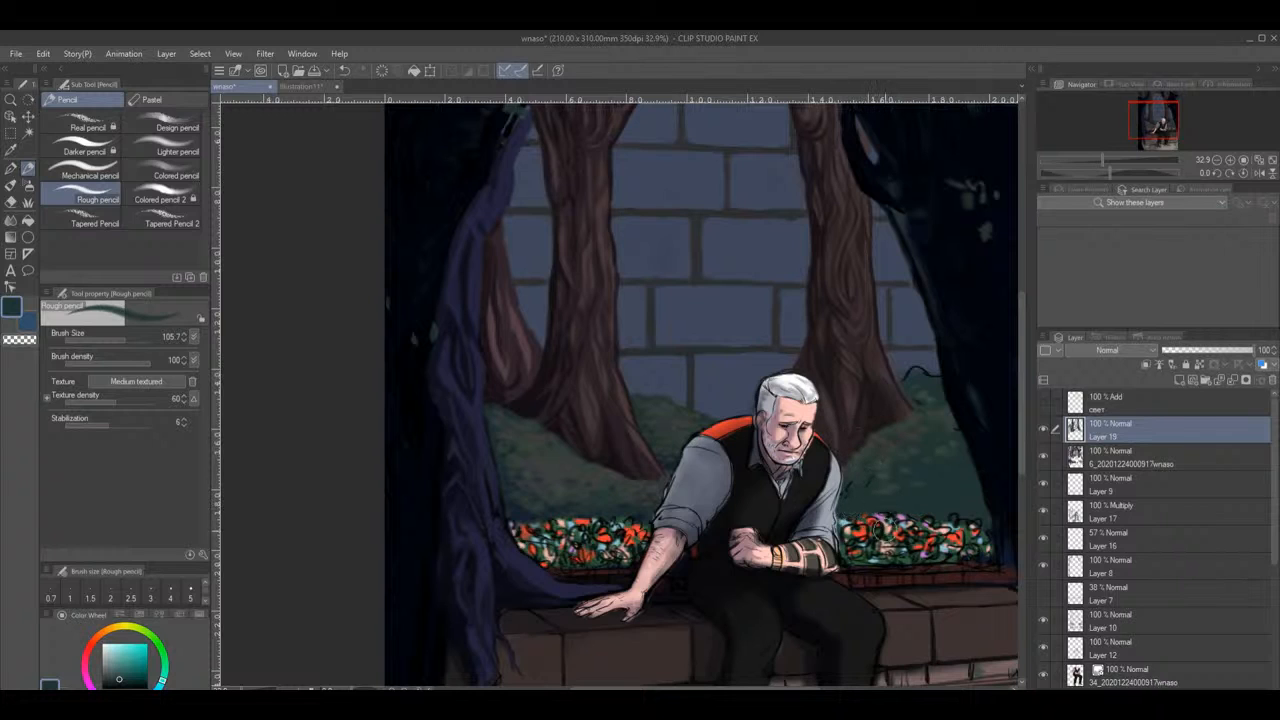
Touch up the grass along the top of the left flower bed with sampled green and dark blue at brush size 17.8
left_click_drag(121, 340, 95, 341)
left_click(595, 468, "alt")
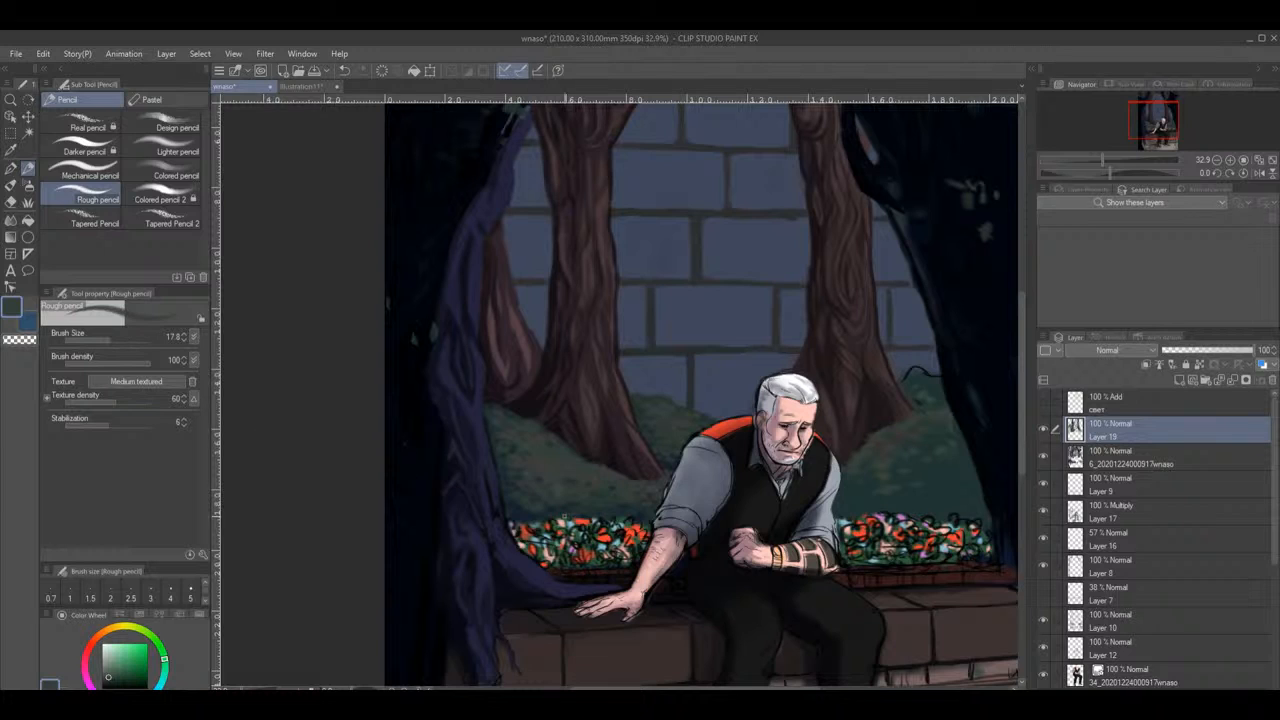
left_click(518, 517, "alt")
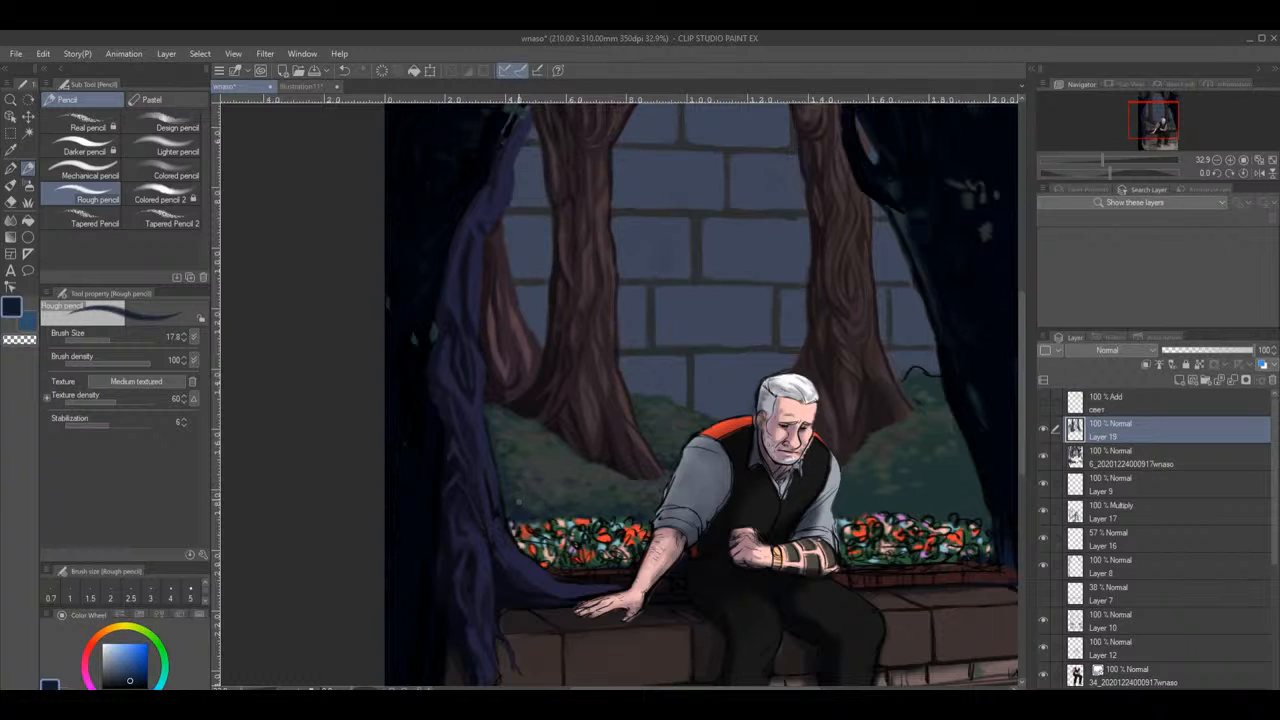
Shade the lower part of the right bush above the flowers with sampled teal and dark blue at brush sizes 41.8 and 155.7
left_click(112, 338)
left_click(120, 338)
left_click(931, 438, "alt")
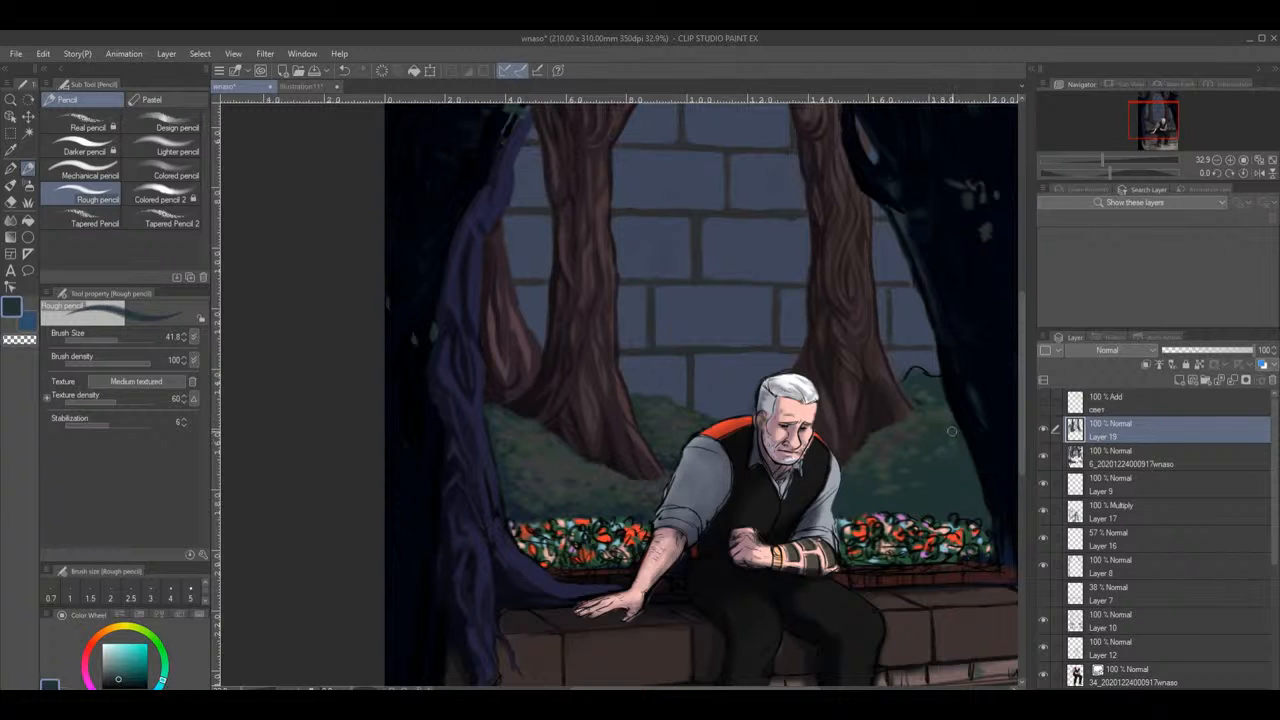
left_click(520, 520, "alt")
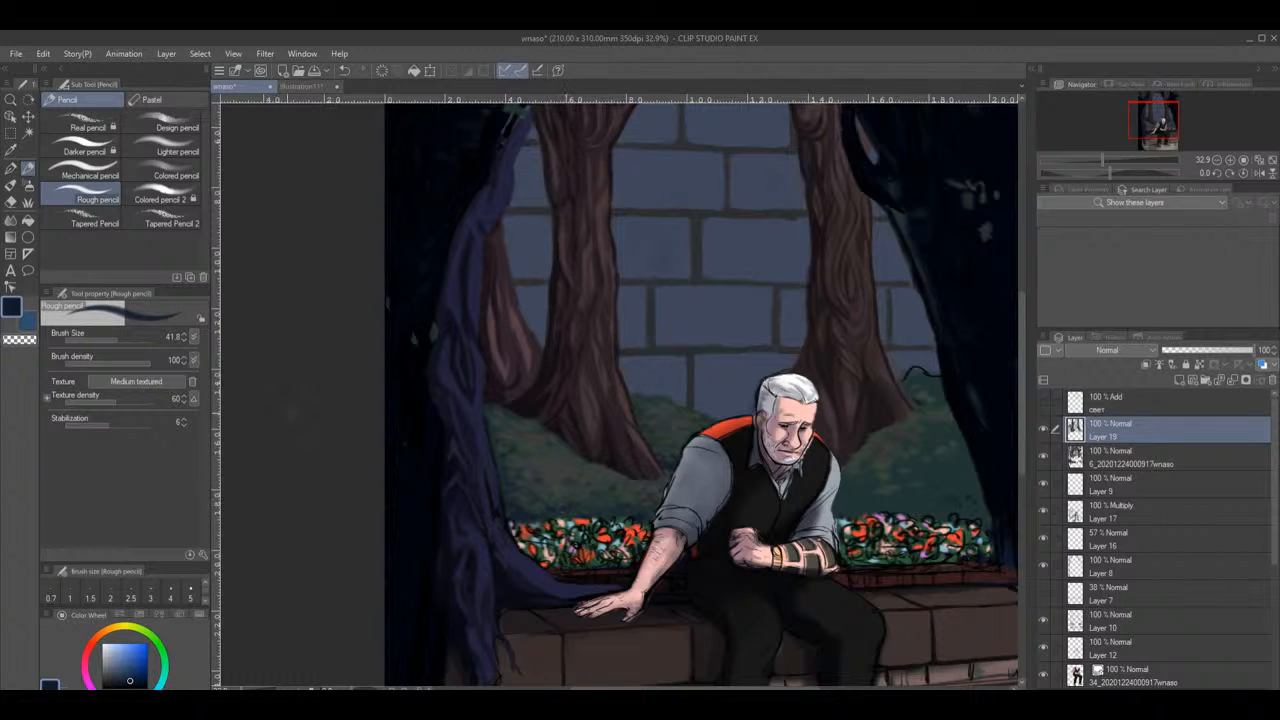
left_click(128, 337)
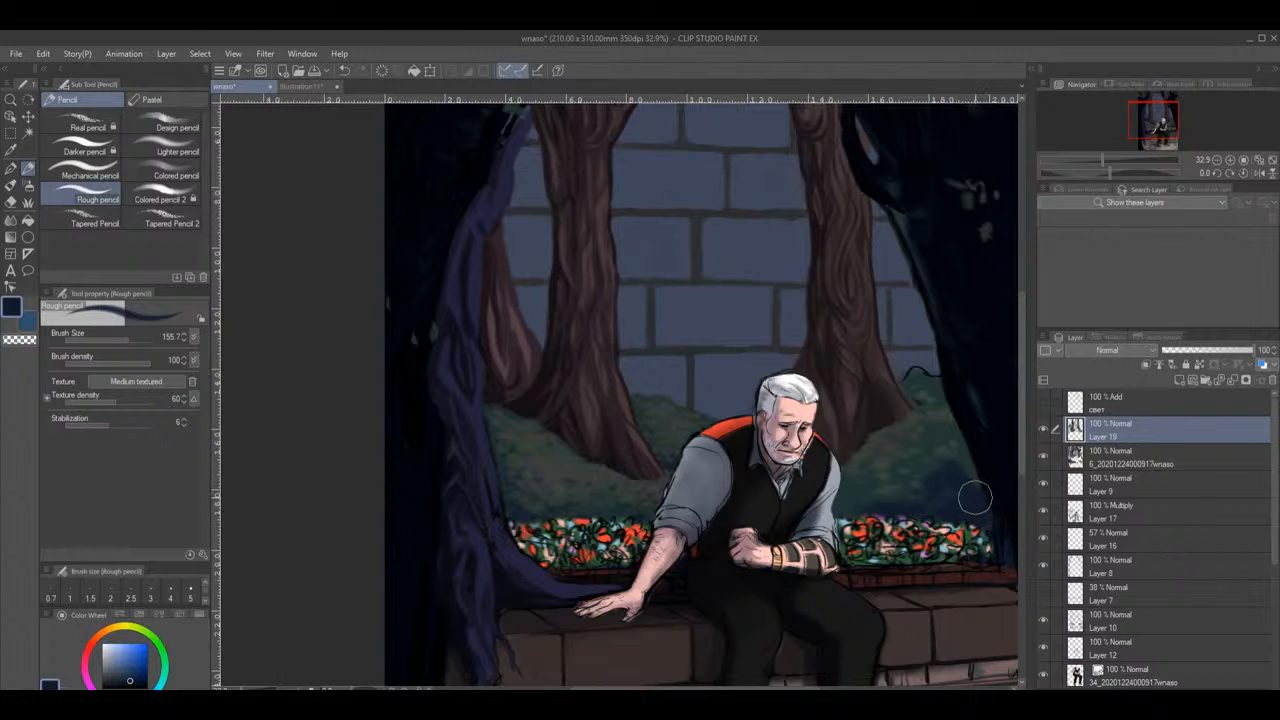
left_click(868, 492, "alt")
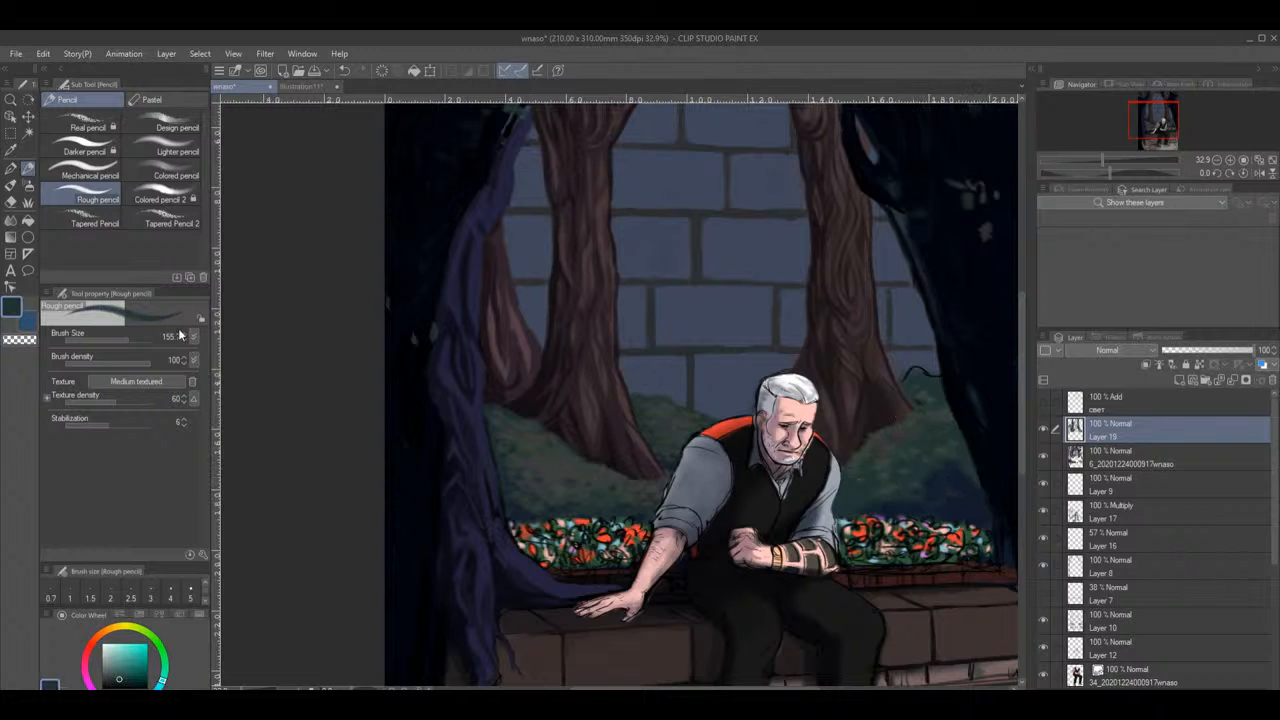
Add leafy texture to the right bush with sampled teal and green tones at brush size 56.9
left_click(121, 339)
left_click(120, 339)
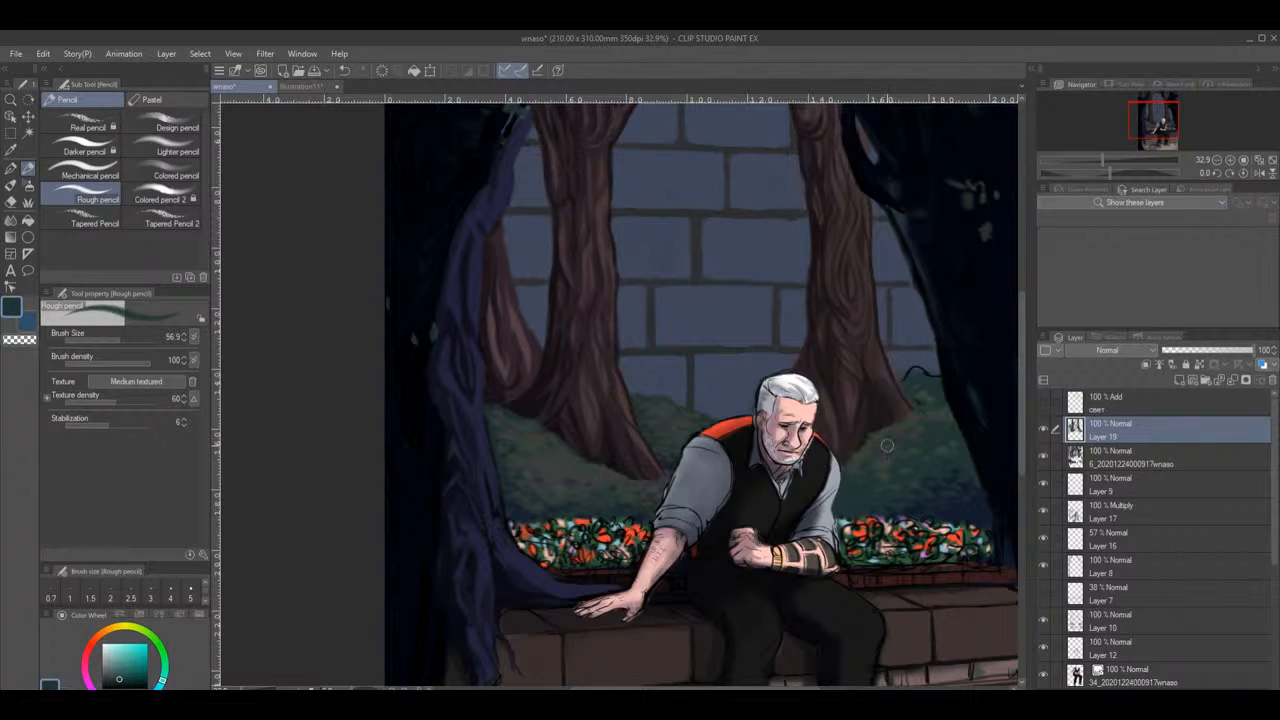
left_click(882, 475, "alt")
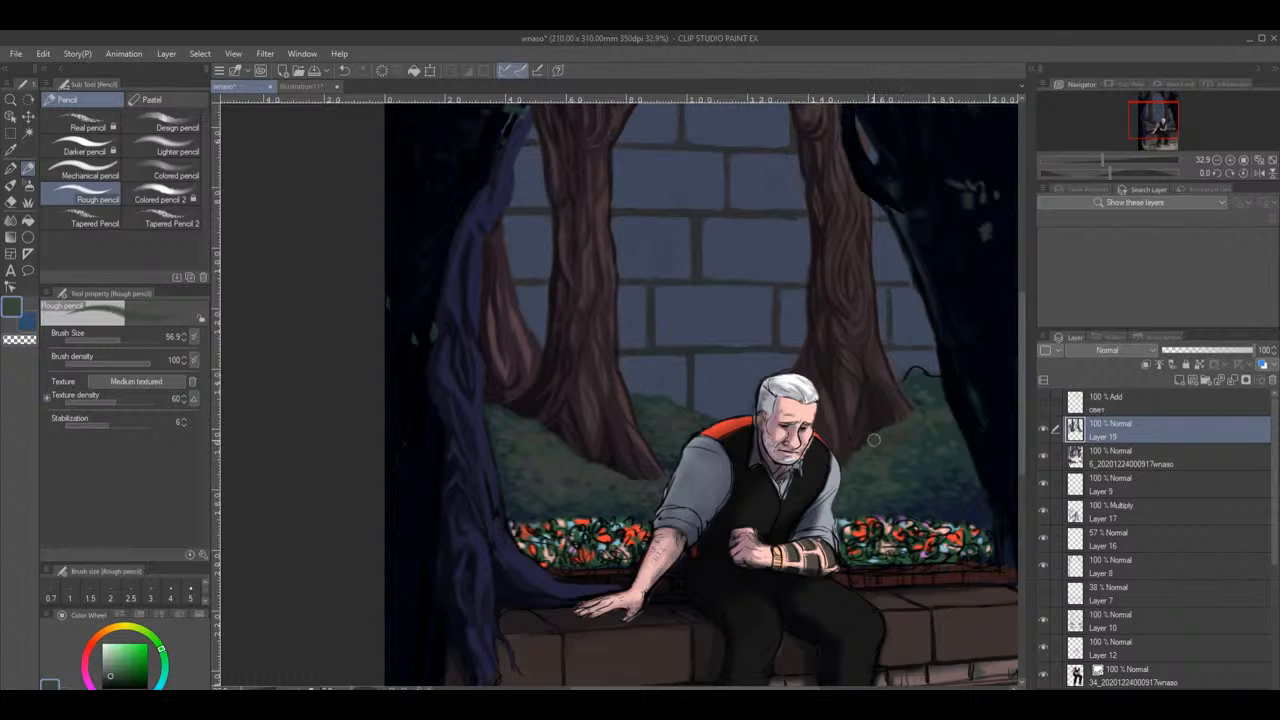
left_click(929, 468, "alt")
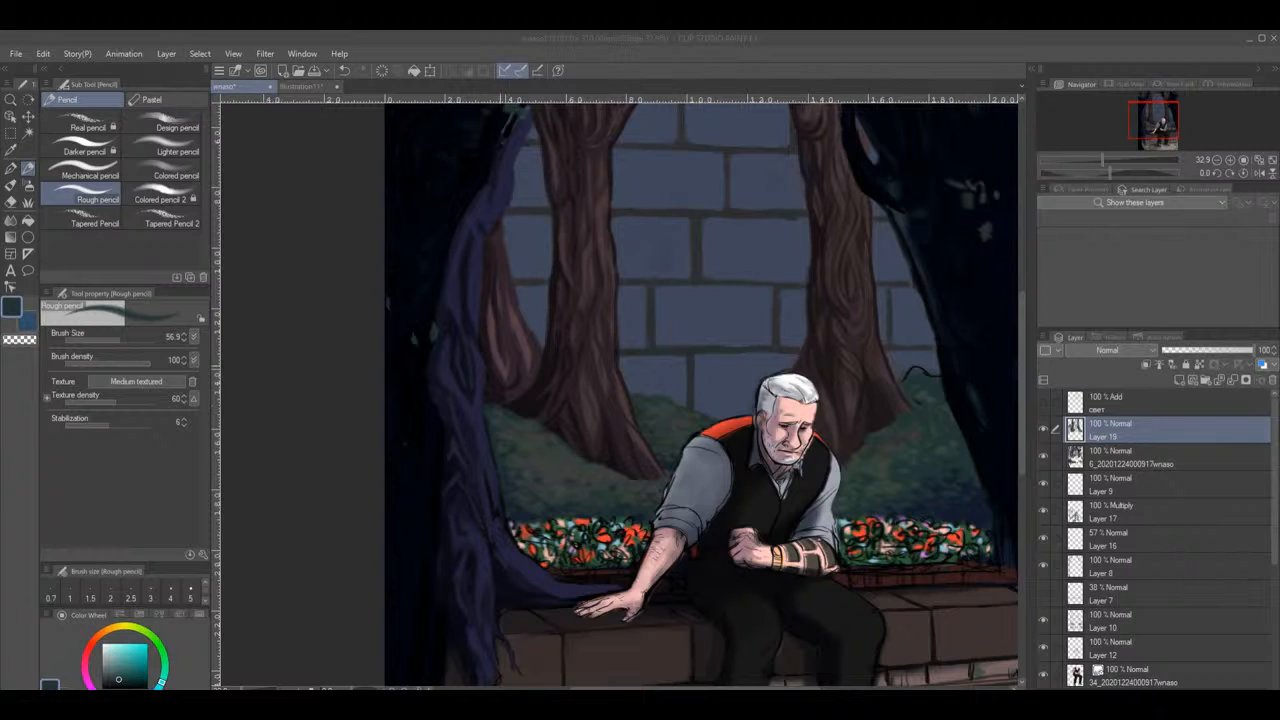
left_click(926, 470)
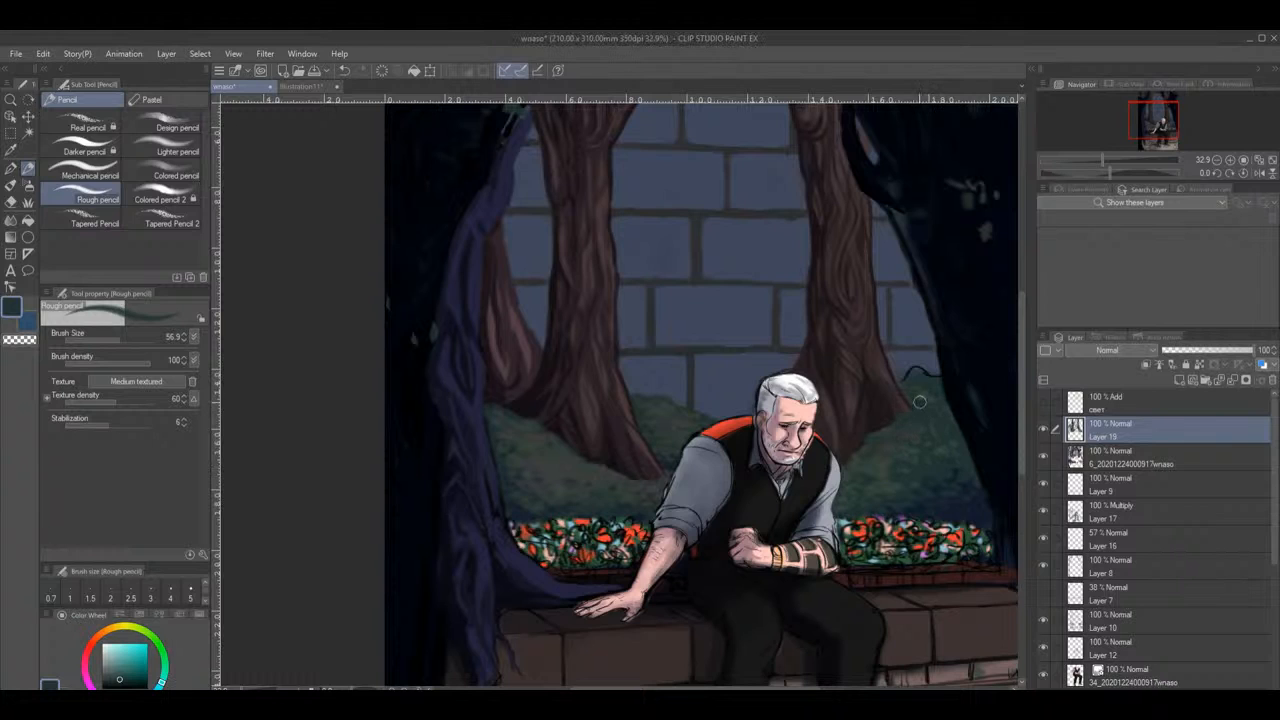
left_click(882, 474, "alt")
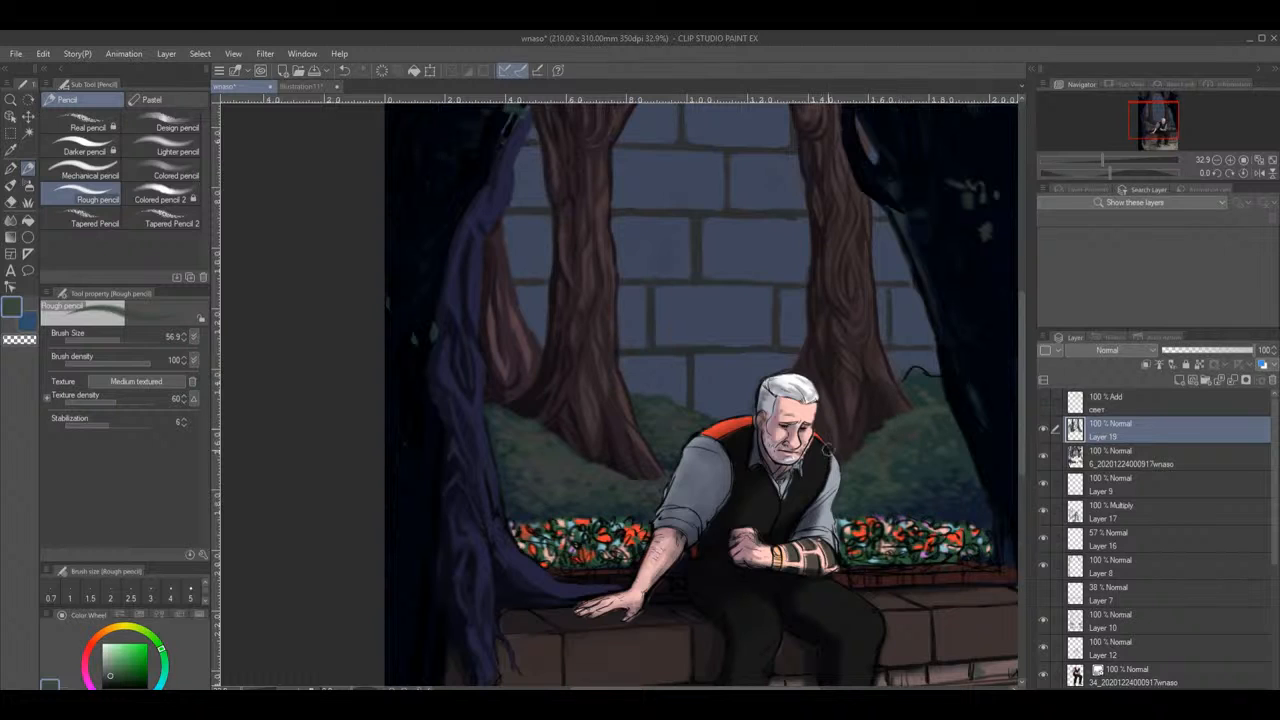
Blend muted purple sampled from the left grass into the right bush at brush size 56.9
left_click(553, 470, "alt")
left_click(559, 471, "alt")
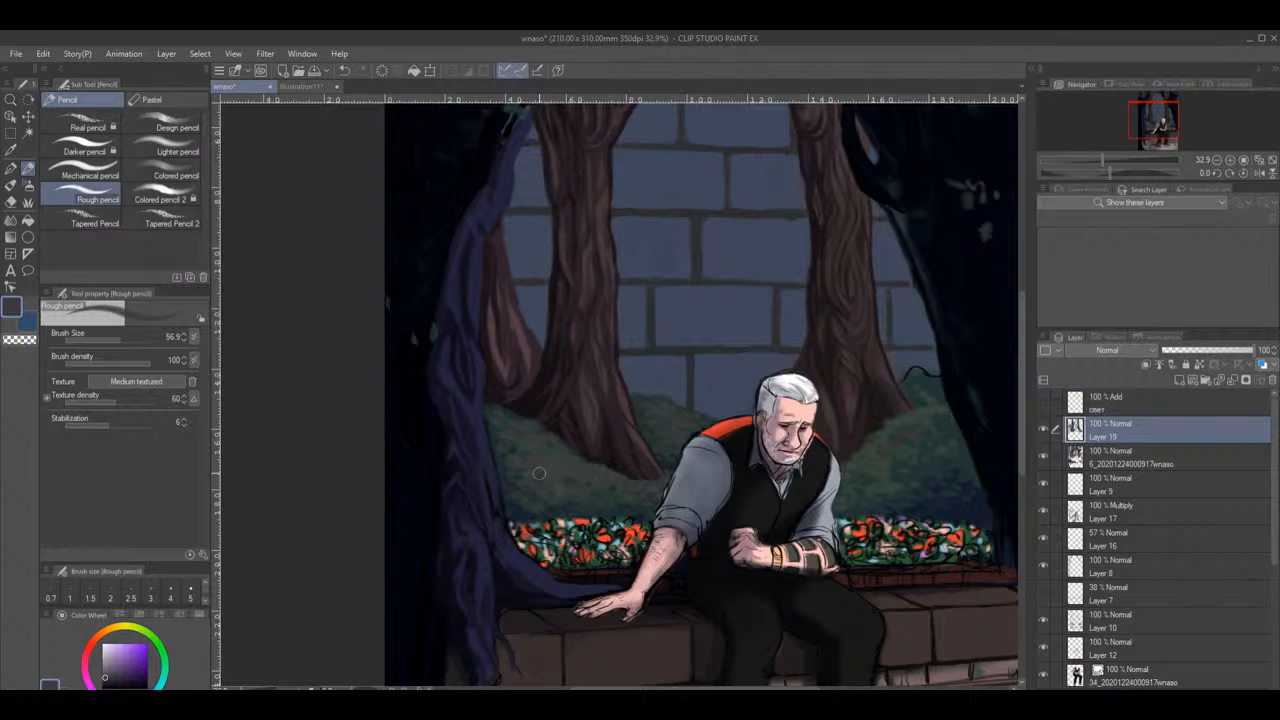
left_click(557, 469, "alt")
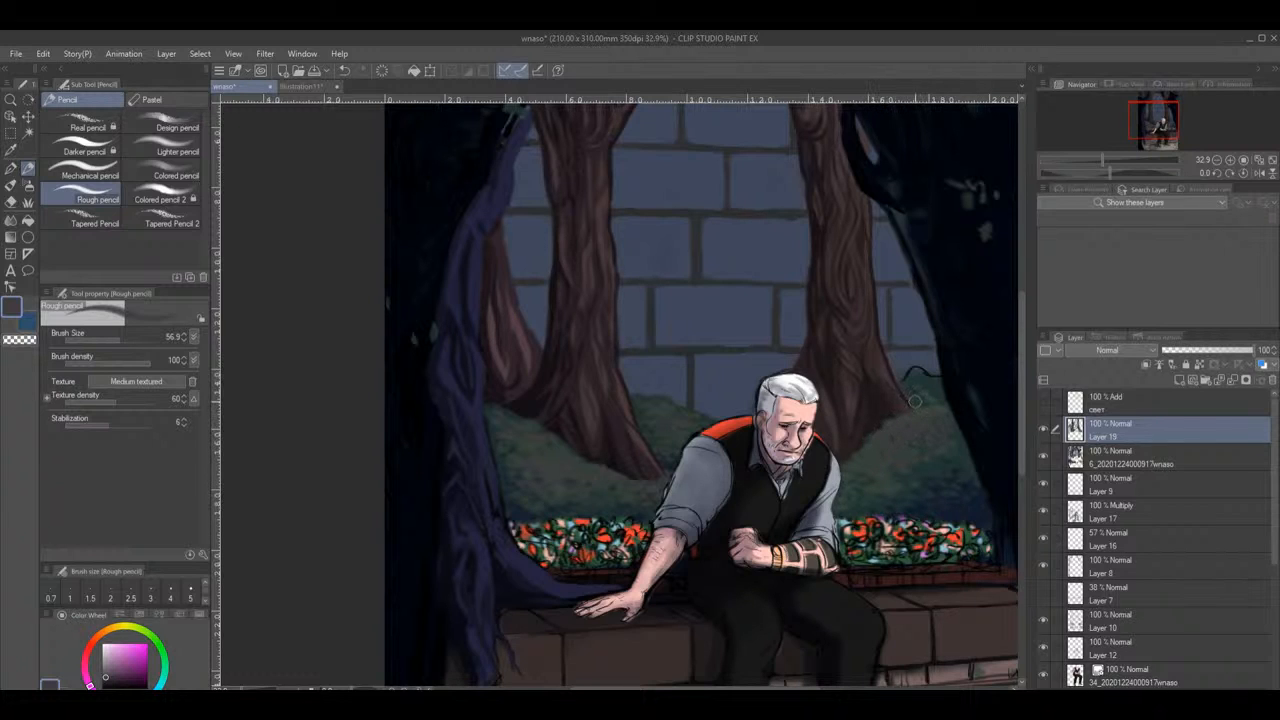
left_click(898, 487, "alt")
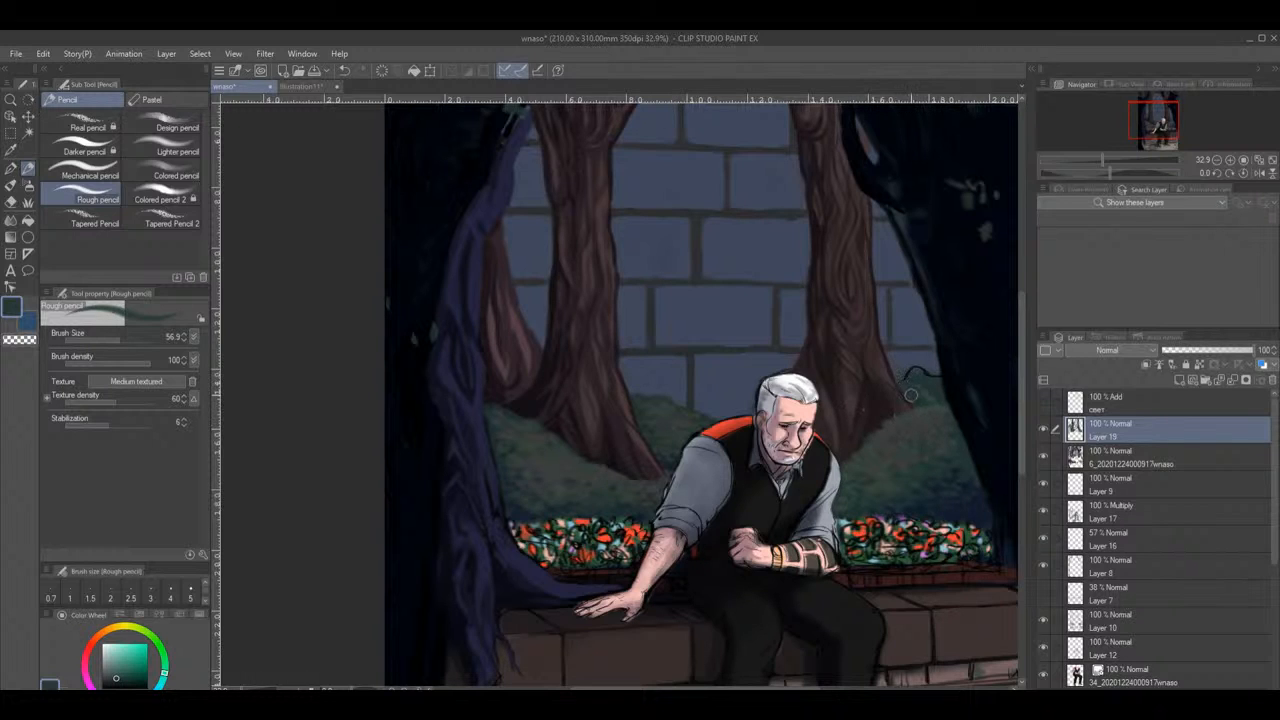
Paint the small bush between the right trunk and the dark tree over its sketch outline with sampled green and muted tones at size 56.9
left_click(911, 395, "alt")
left_click(935, 410, "alt")
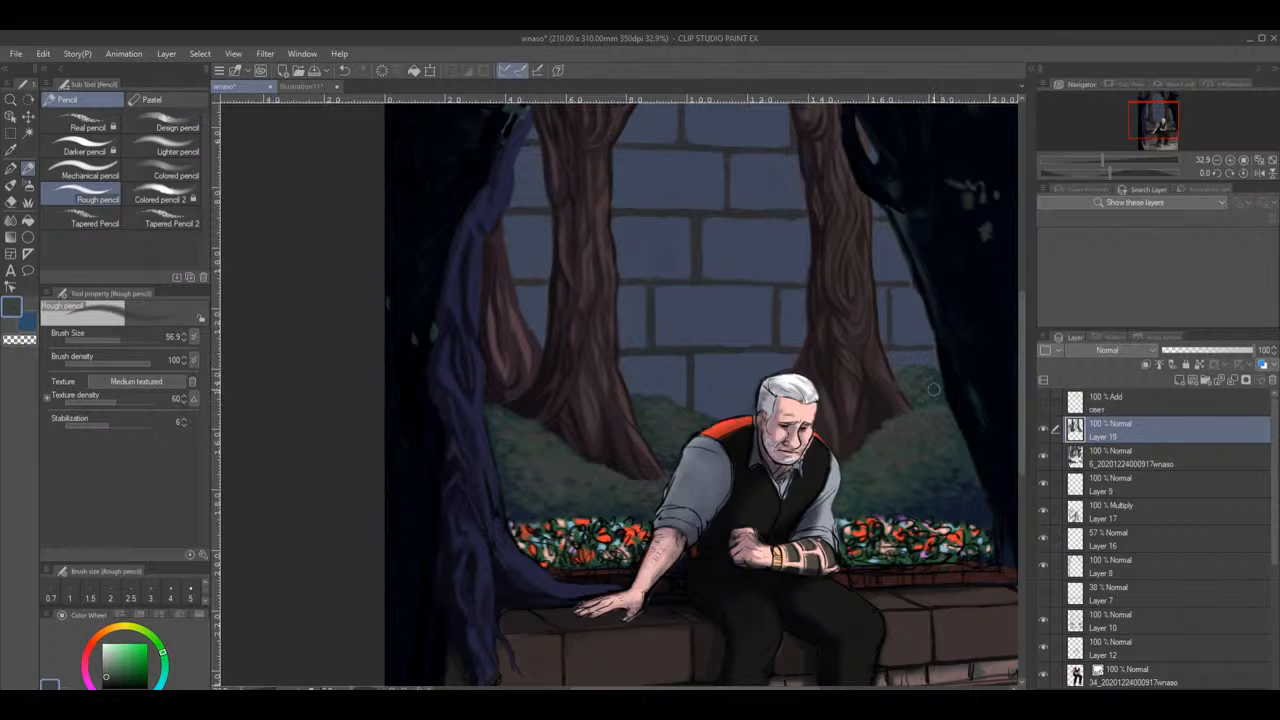
left_click(907, 433, "alt")
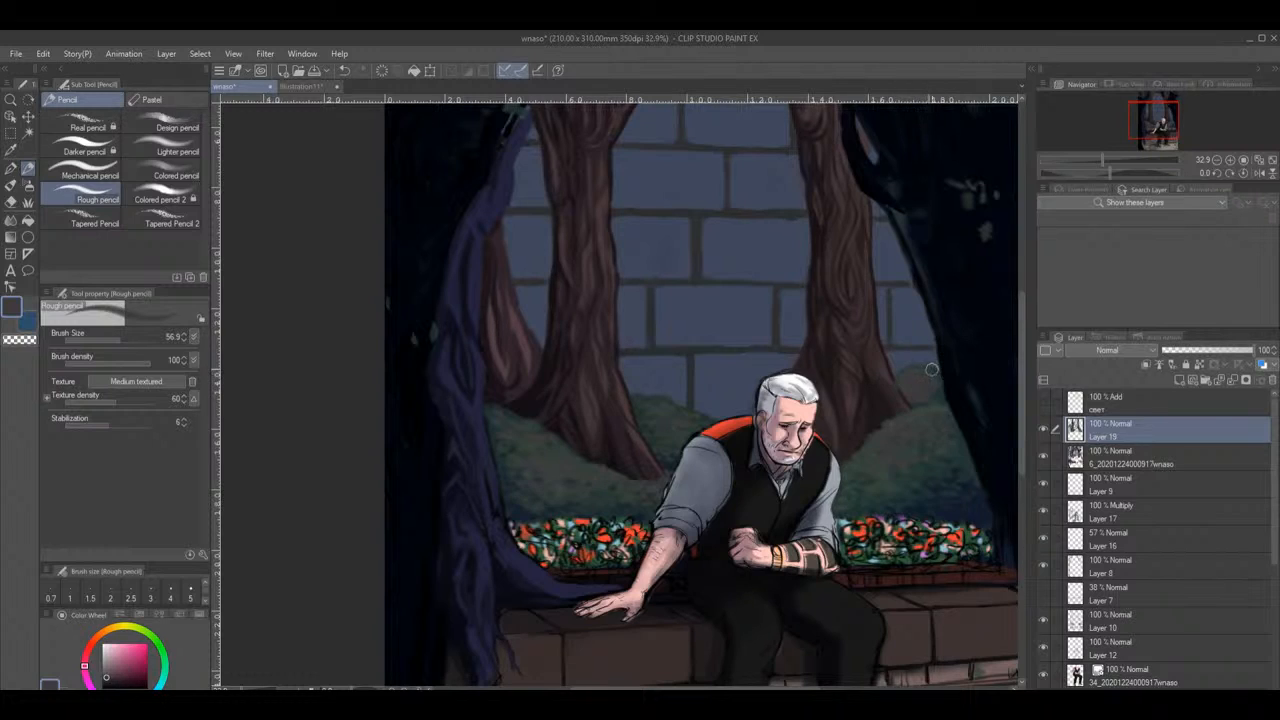
left_click(946, 508, "alt")
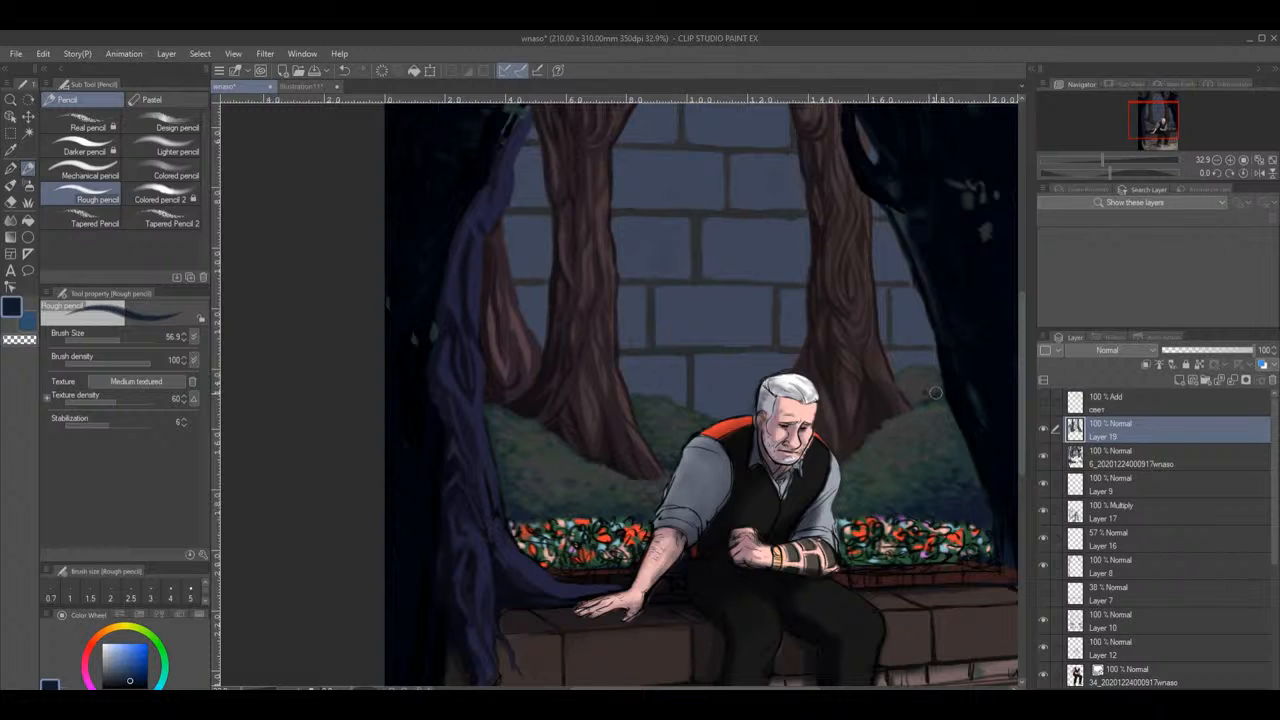
Add leaf details to the small bush and the right bush with sampled green, dark blue and teal at brush size 28.4
left_click(114, 340)
left_click(930, 398, "alt")
left_click(901, 372, "alt")
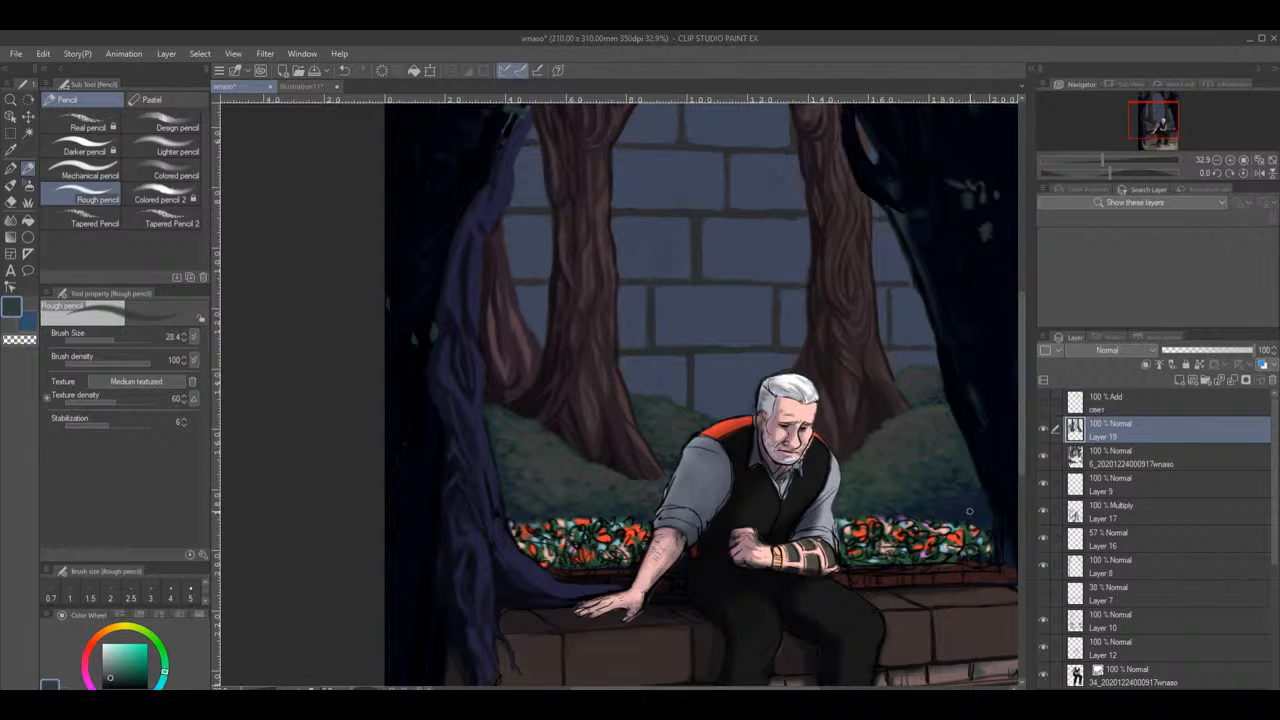
left_click(908, 412, "alt")
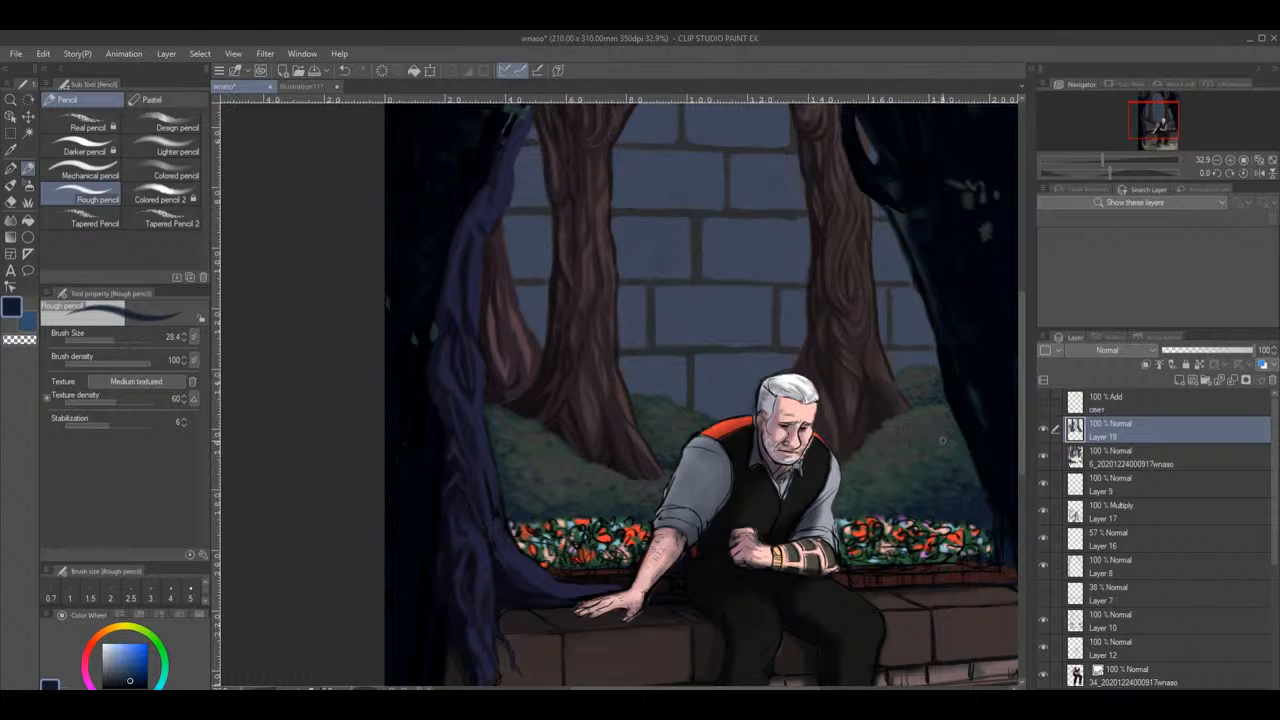
left_click(962, 456, "alt")
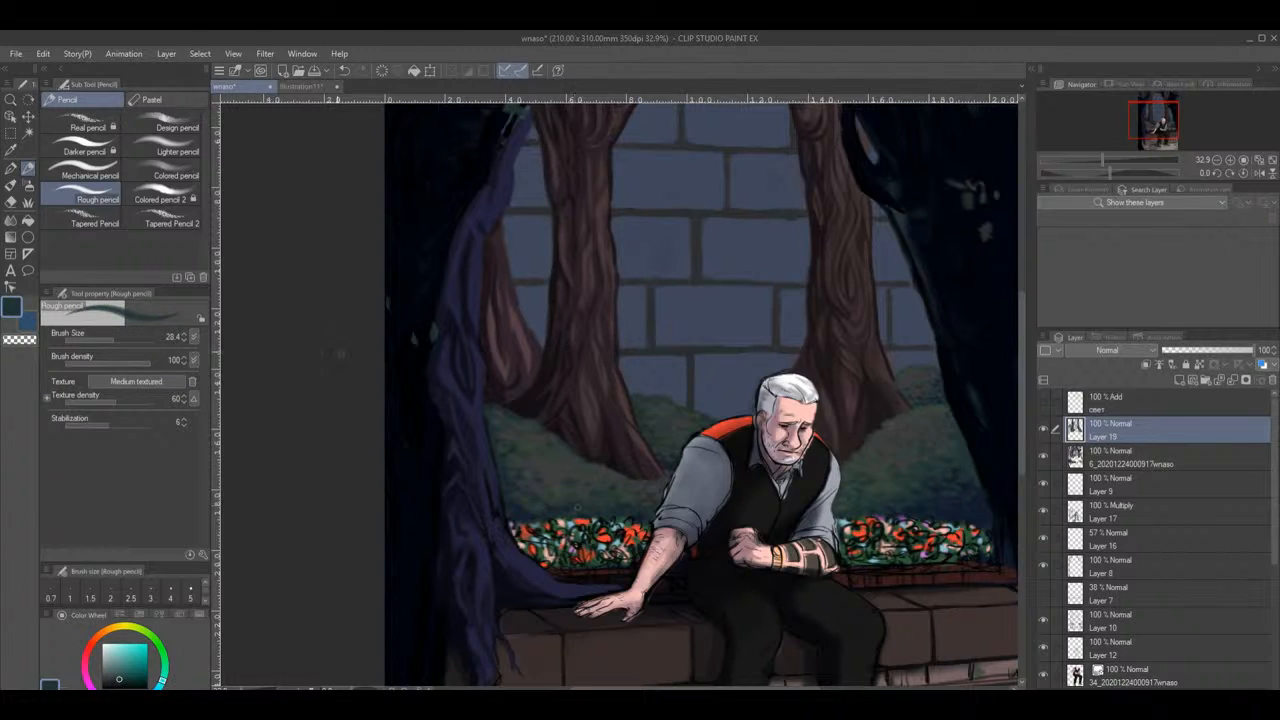
Blend the shadows and foliage of both right bushes with sampled dark blue, dark teal and muted purple at brush size 45.1
left_click_drag(118, 340, 148, 359)
left_click(978, 517, "alt")
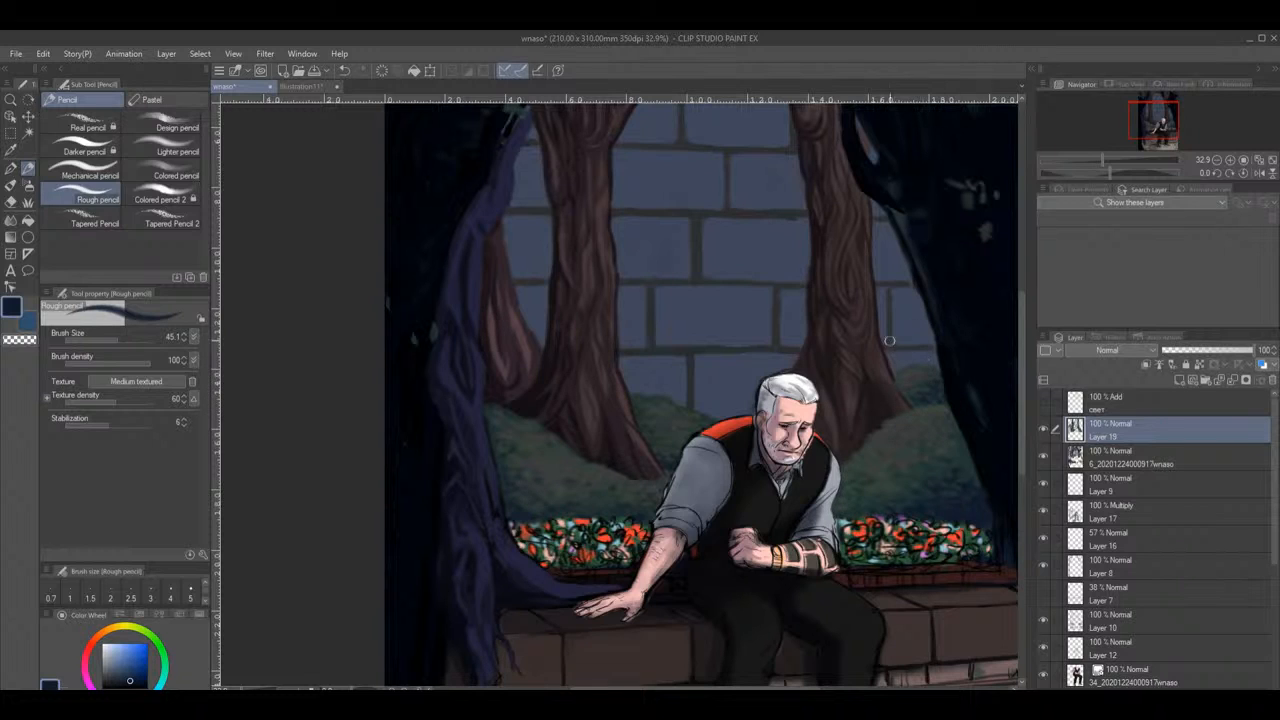
left_click(920, 383, "alt")
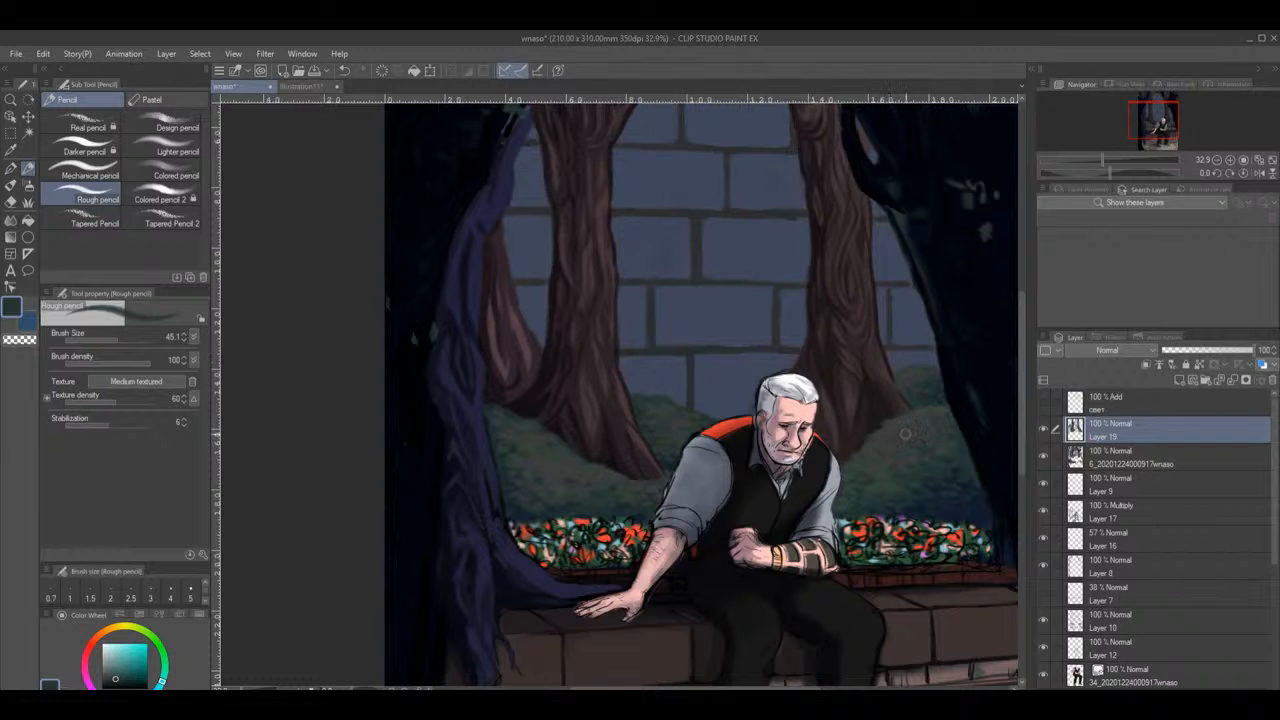
left_click(906, 432, "alt")
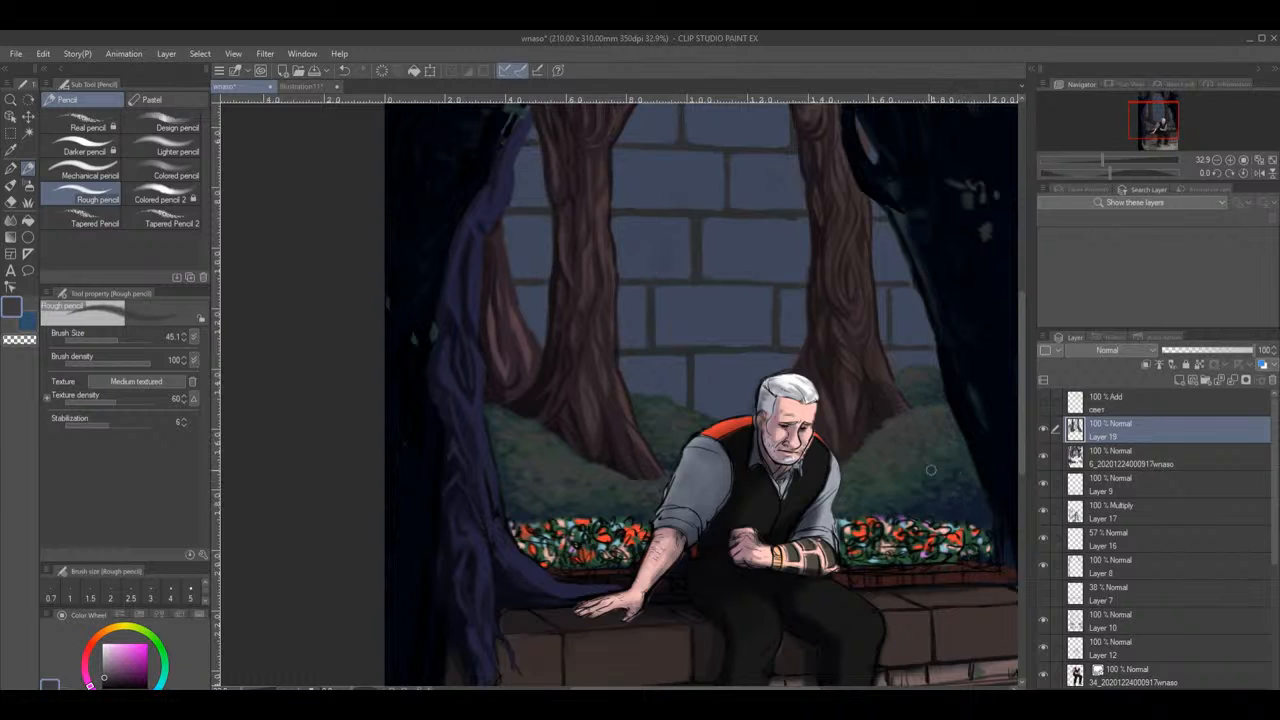
Refine the bark and root lines at the base of the right trunk with sampled dark brown at brush size 11.2
left_click(888, 368, "alt")
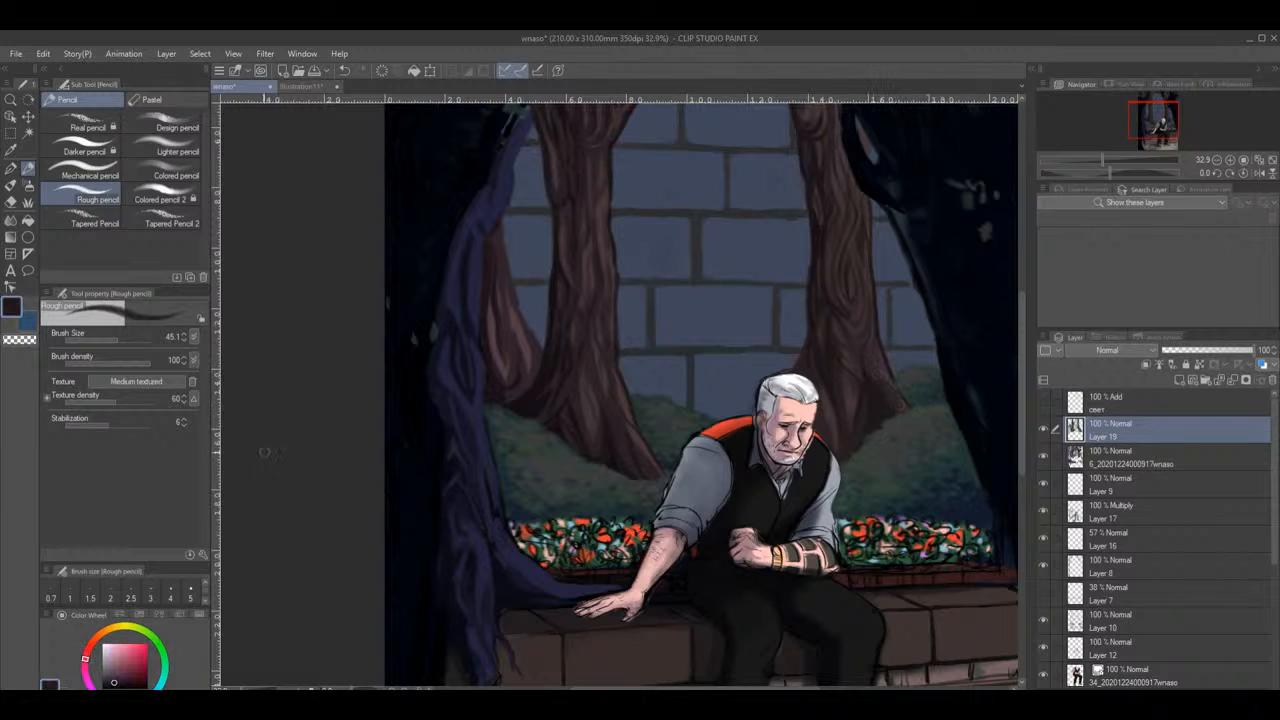
left_click(110, 344)
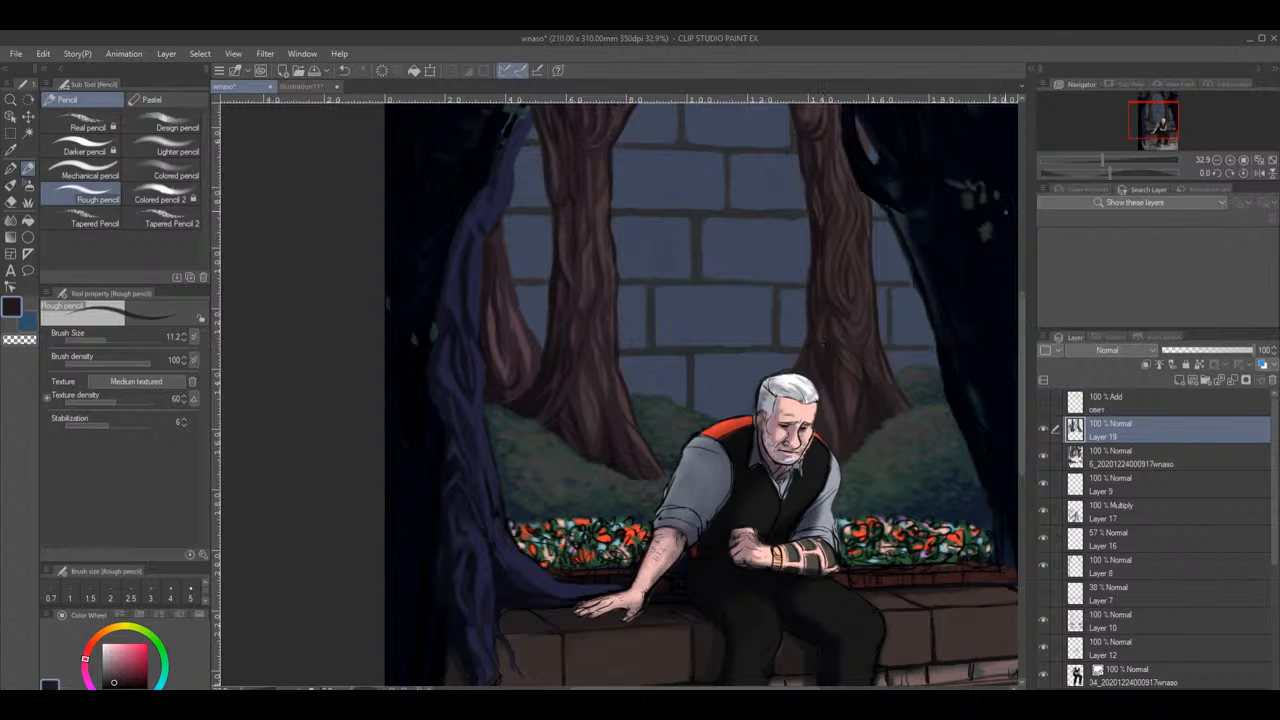
left_click_drag(1106, 157, 1088, 156)
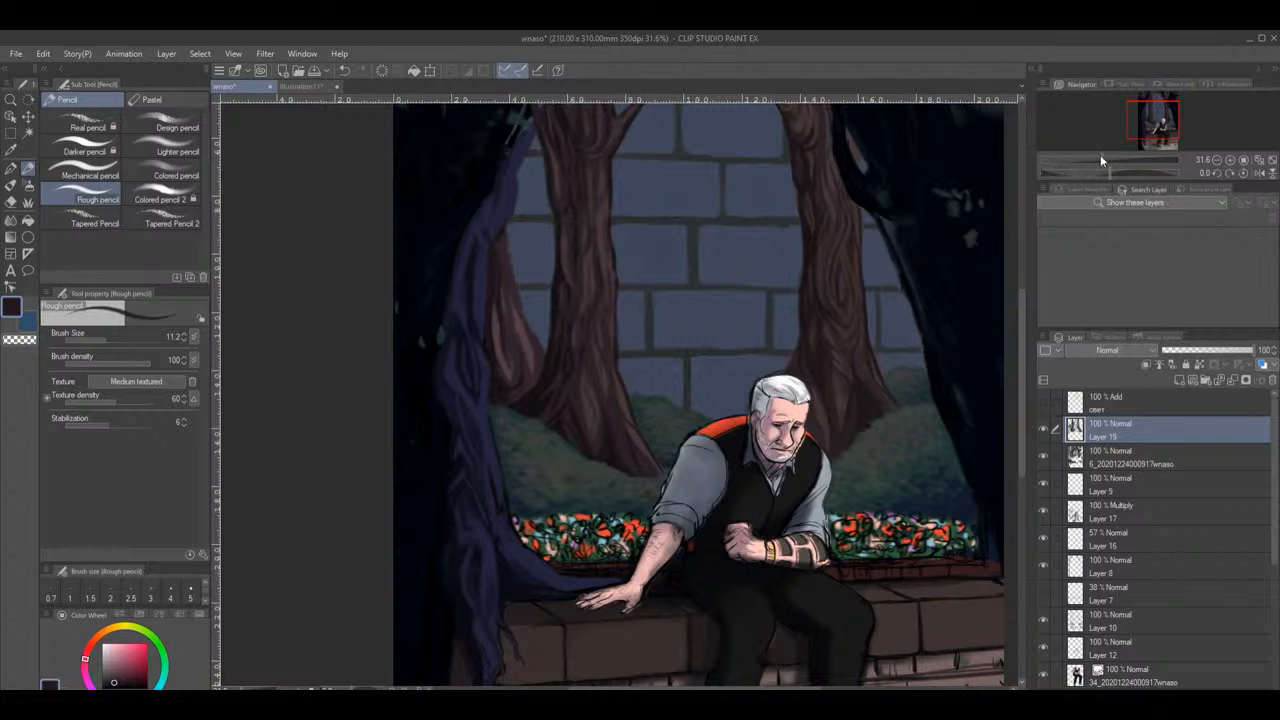
left_click_drag(1101, 157, 1094, 156)
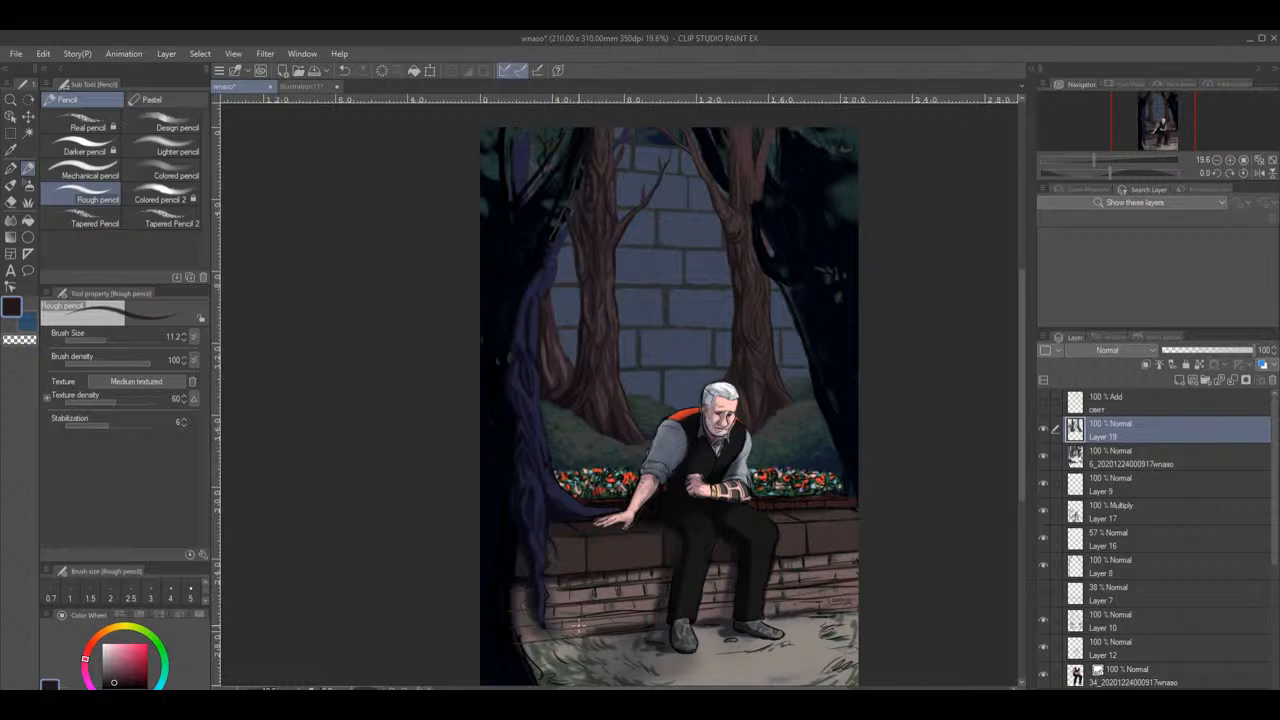
Add a new layer above Layer 19 and paint the shadowed wall gap beside the man's resting hand with sampled near-black at size 11.2
left_click(578, 622, "alt")
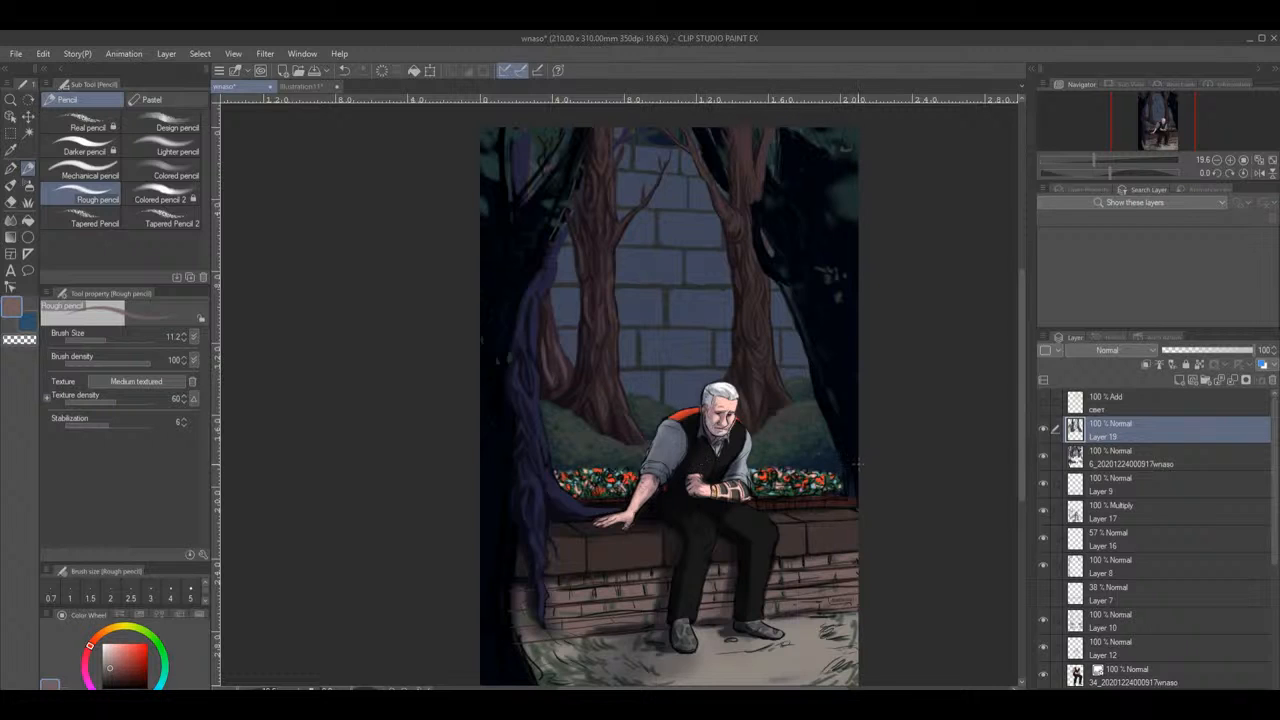
left_click(1179, 380)
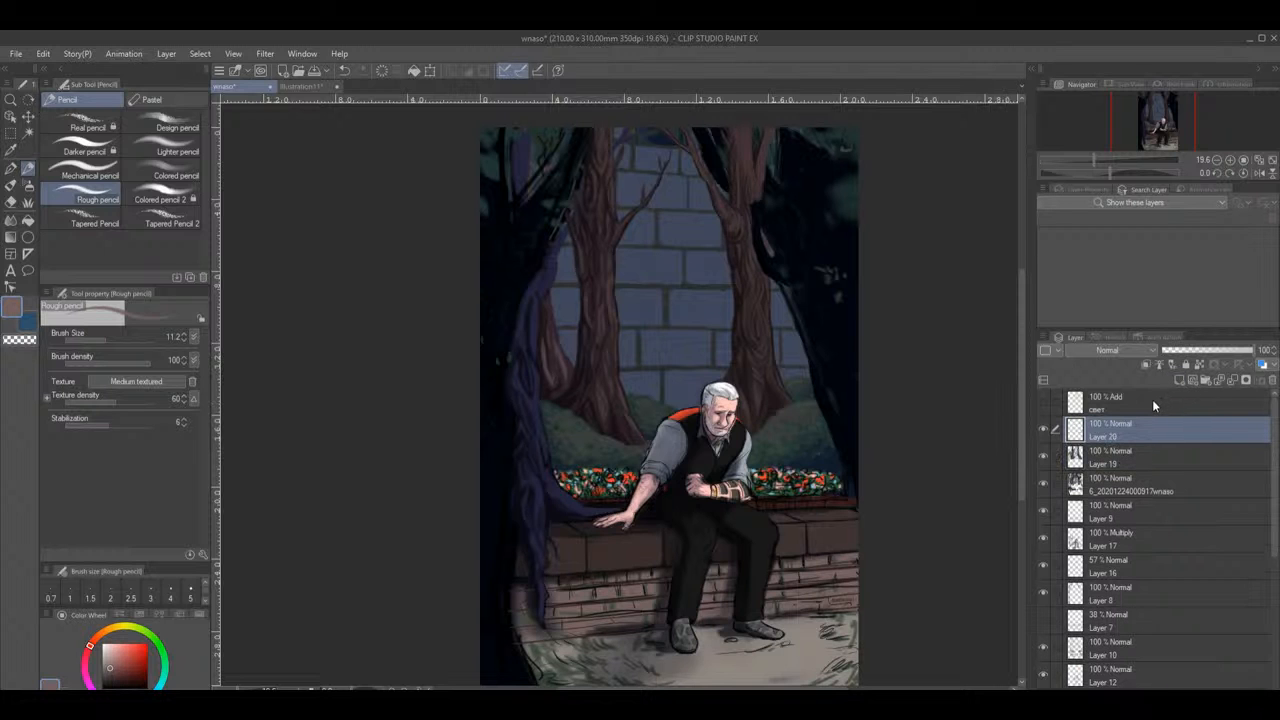
left_click_drag(1107, 155, 1106, 157)
left_click_drag(1153, 119, 1150, 128)
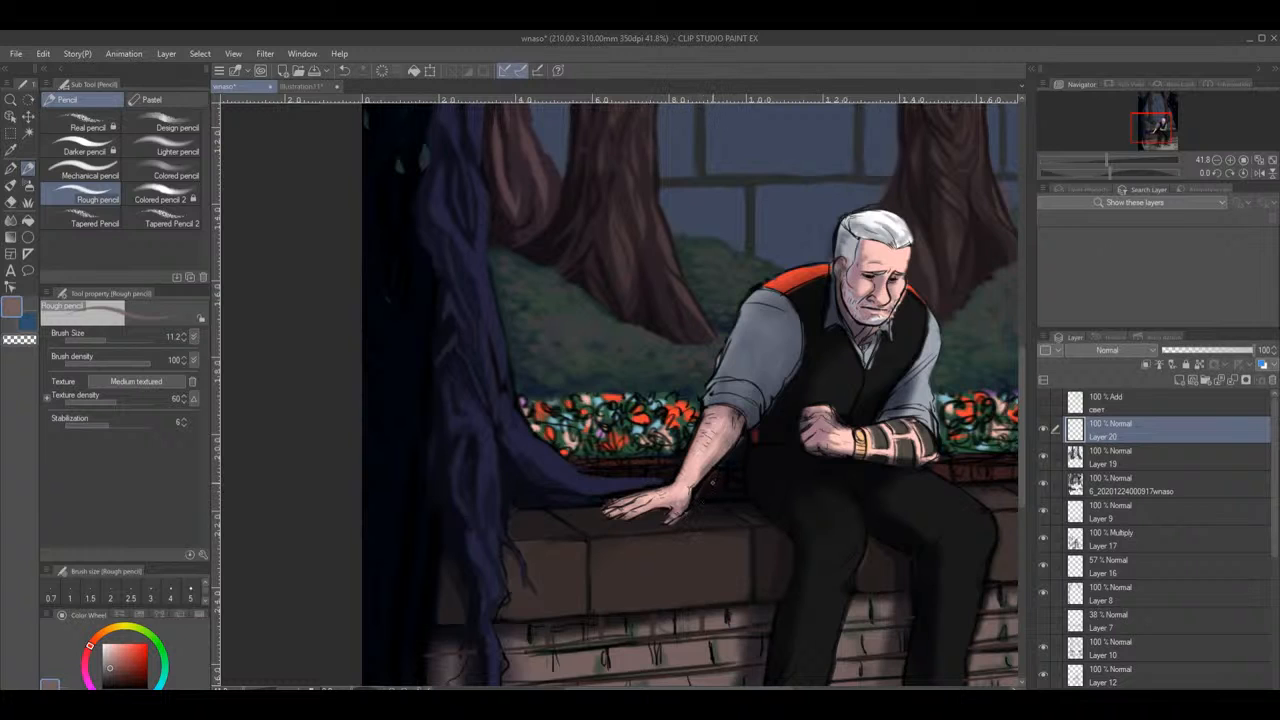
left_click(712, 483, "alt")
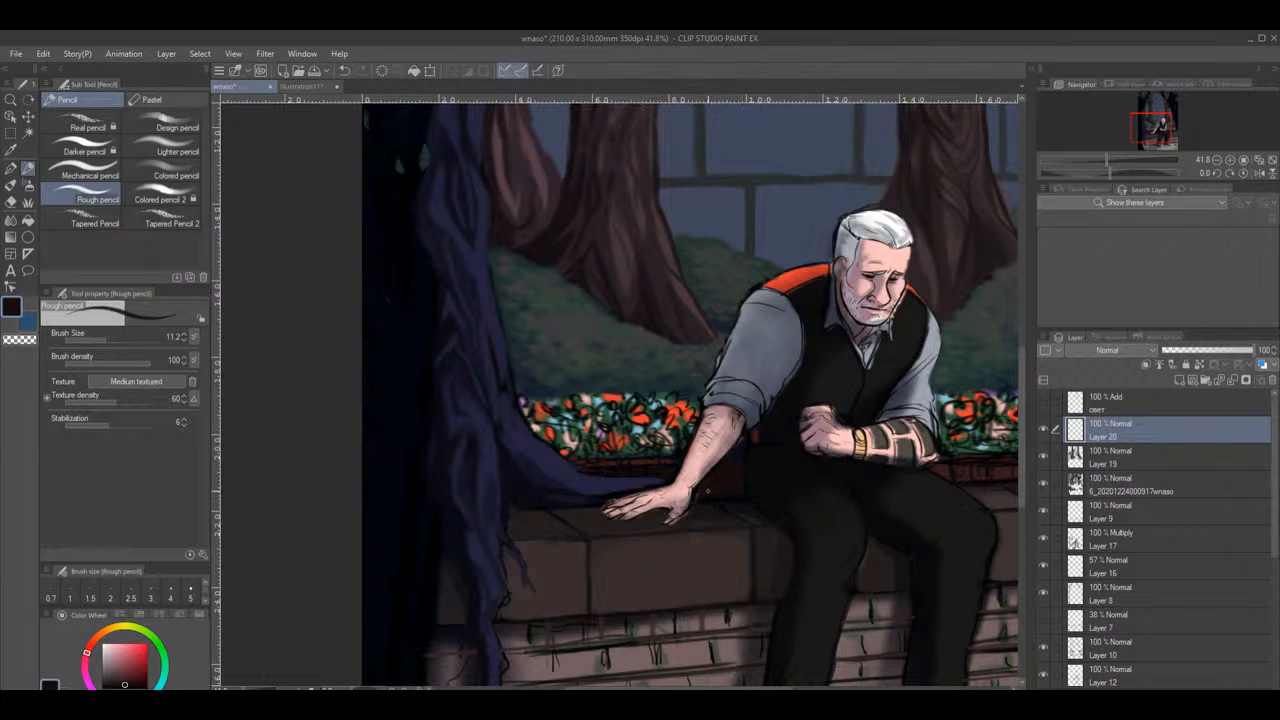
mouse_move(1103, 165)
left_mouse_down()
mouse_move(1088, 159)
mouse_move(1112, 150)
left_mouse_up()
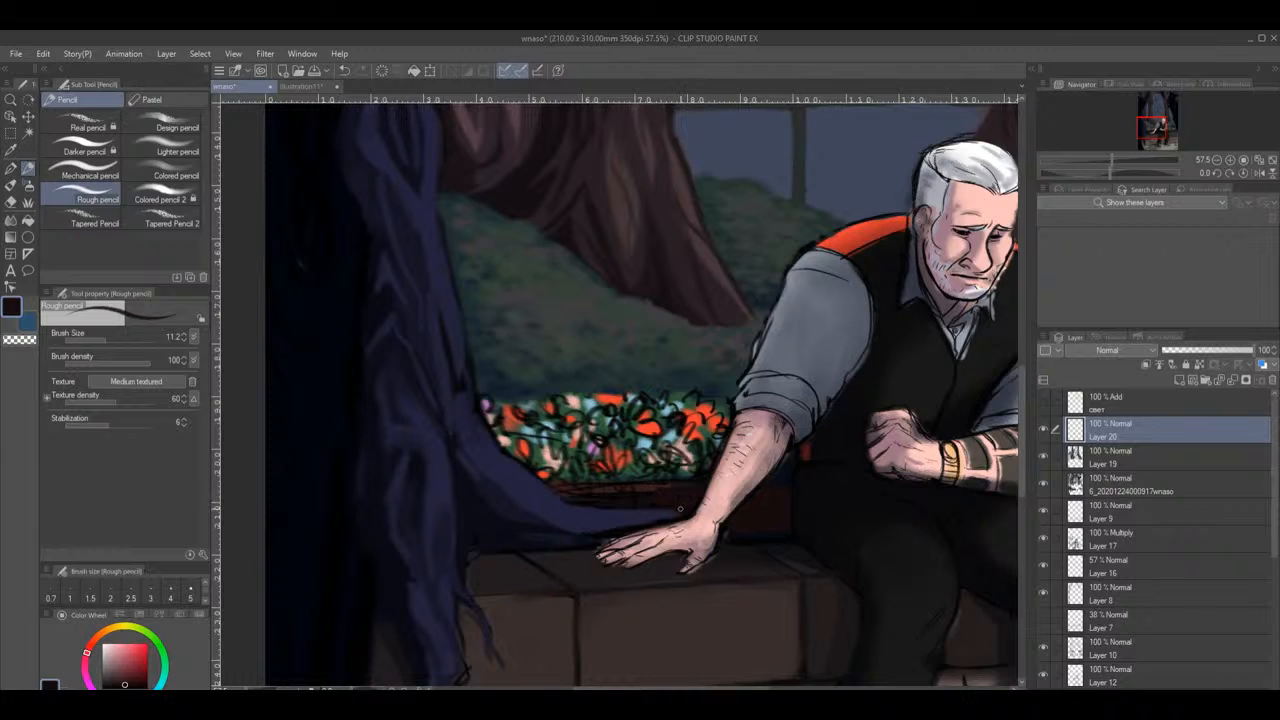
Paint the brick edging below the left flower bed with sampled dark red-brown and near-black, using brush size 26.3
left_click(610, 489, "alt")
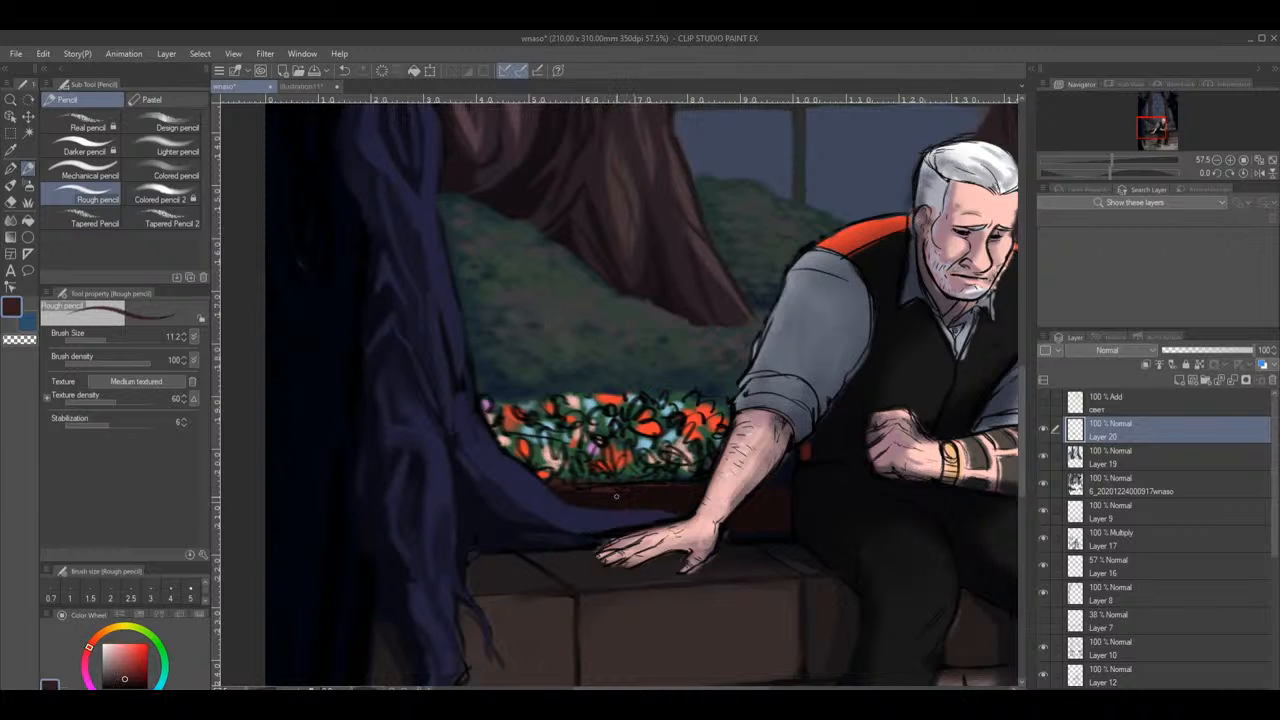
left_click_drag(114, 335, 111, 335)
left_click_drag(110, 337, 113, 338)
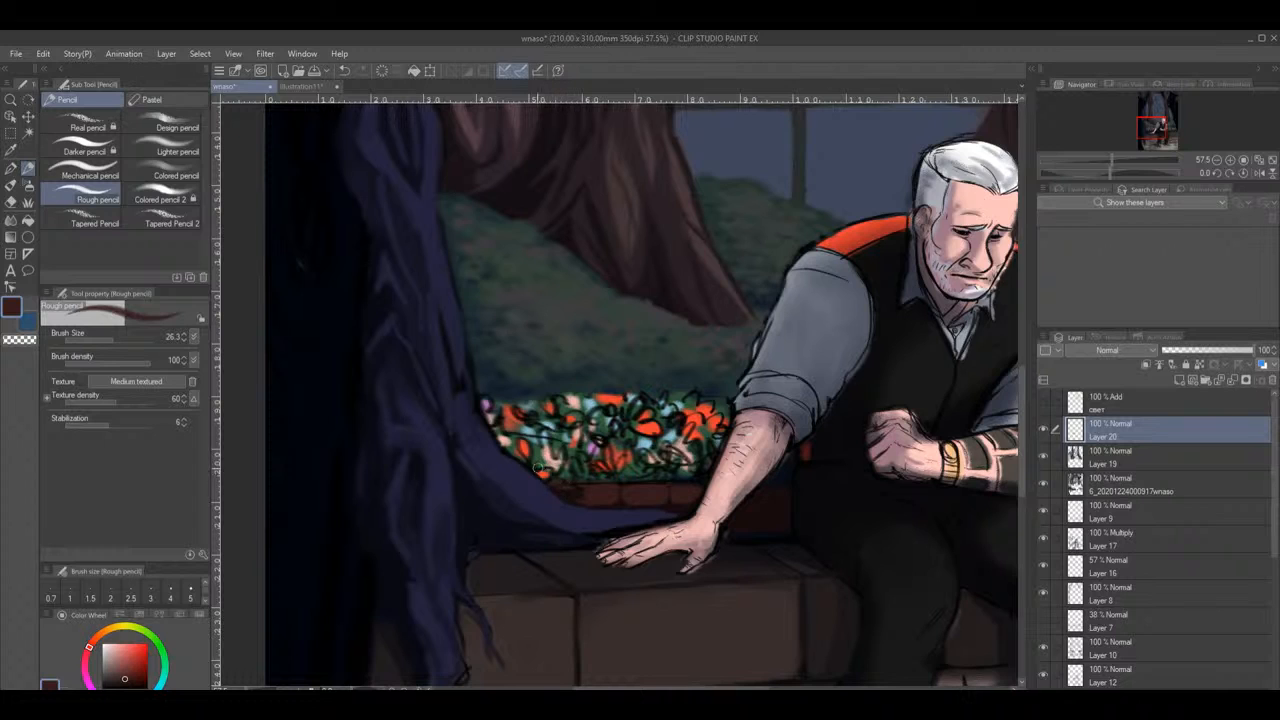
left_click(565, 495, "alt")
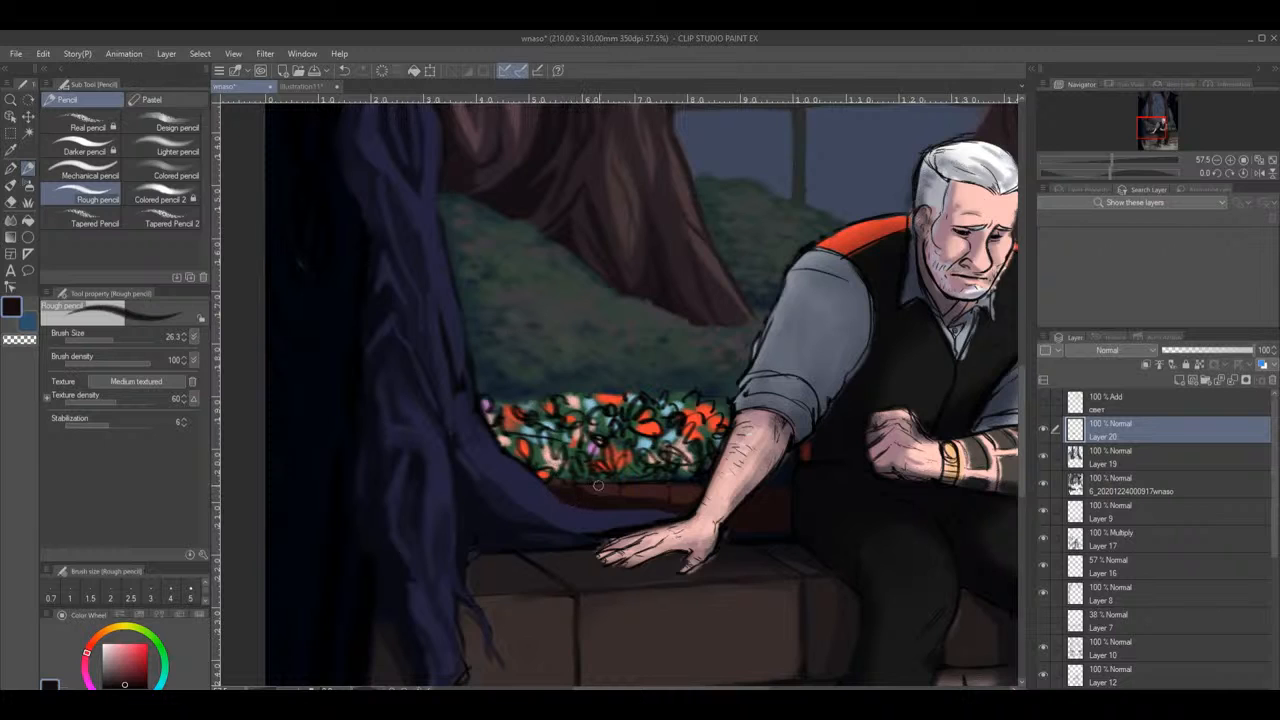
left_click(601, 489, "alt")
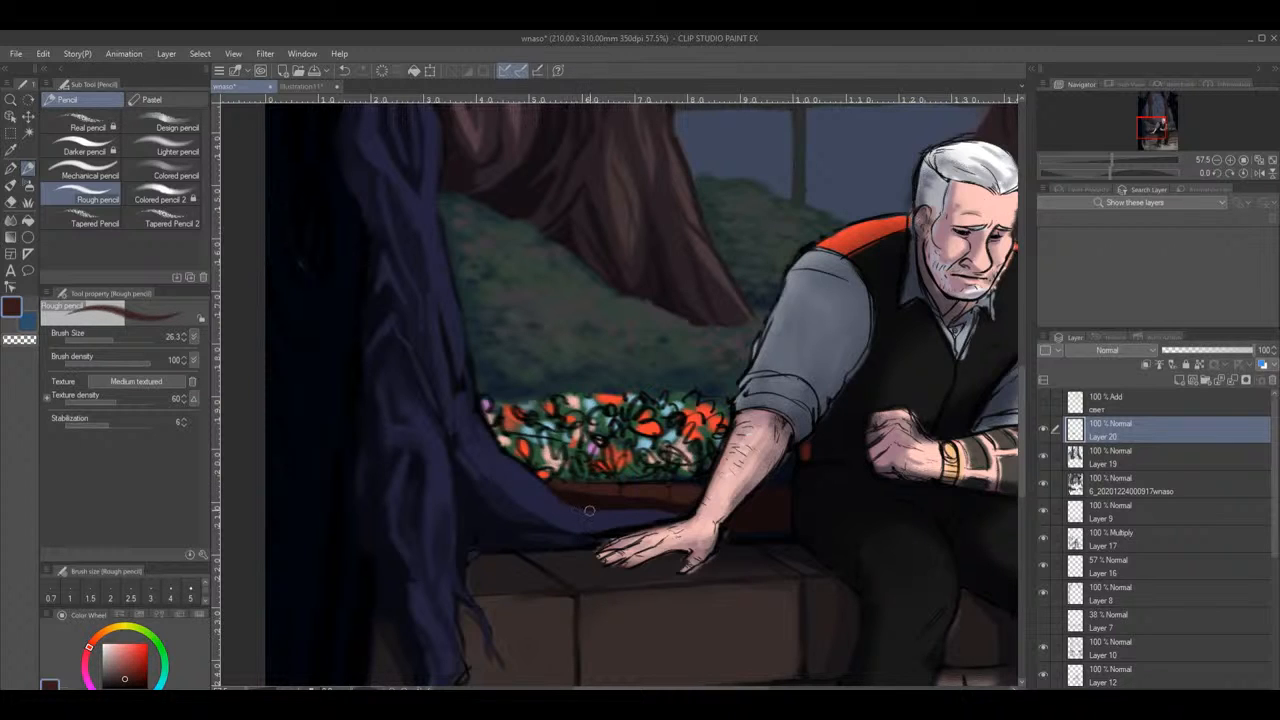
left_click(546, 488, "alt")
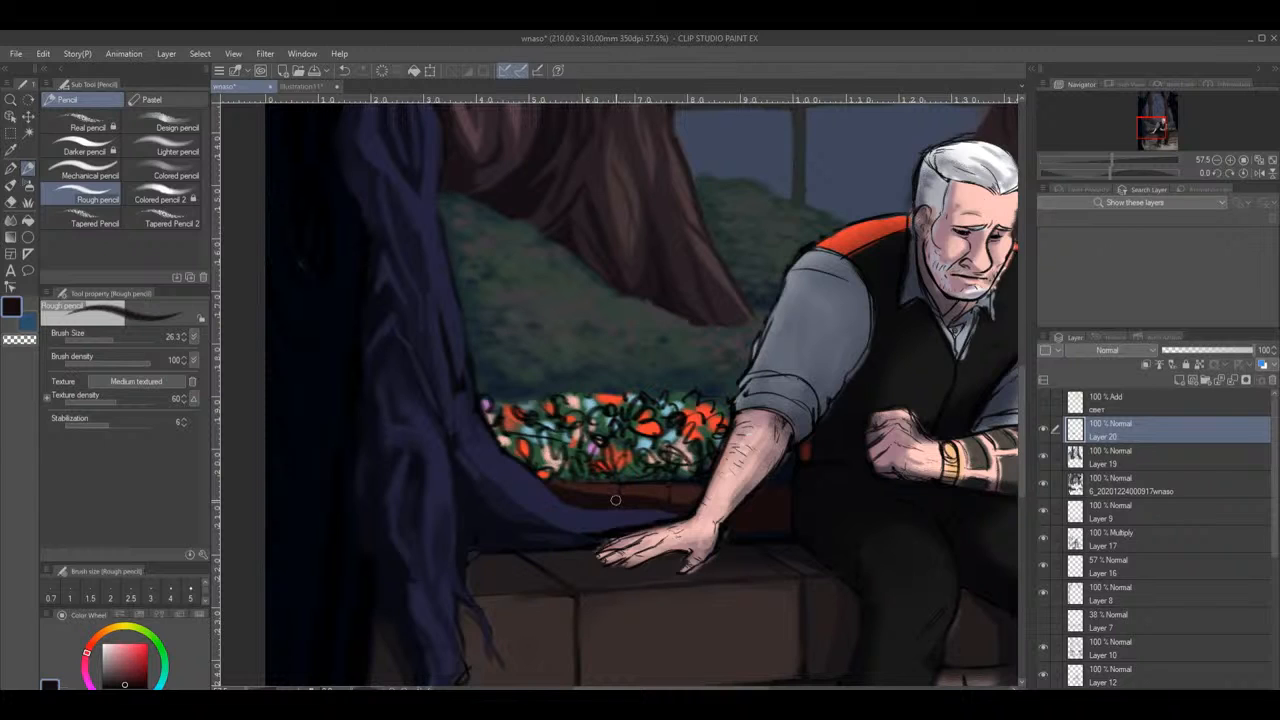
Cover the lower part and far-left edge of the left flower bed with a sampled green base at size 26.3
left_click(565, 476, "alt")
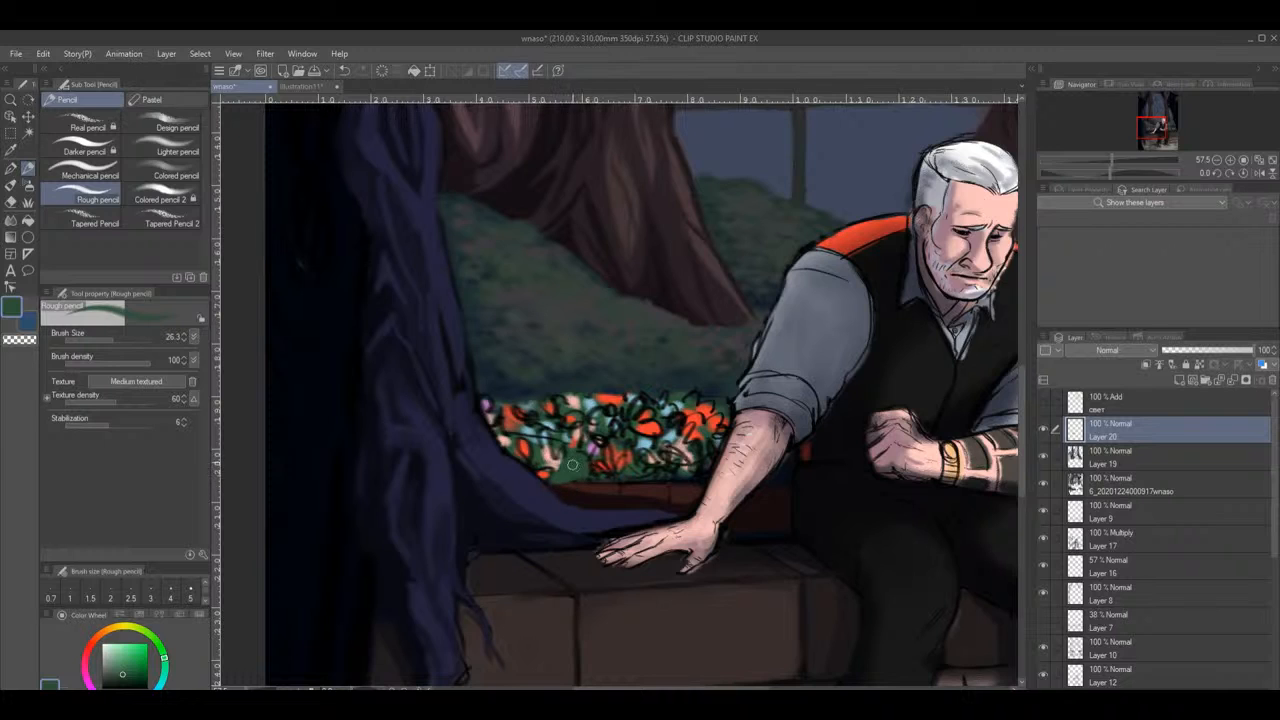
left_click_drag(585, 469, 569, 468)
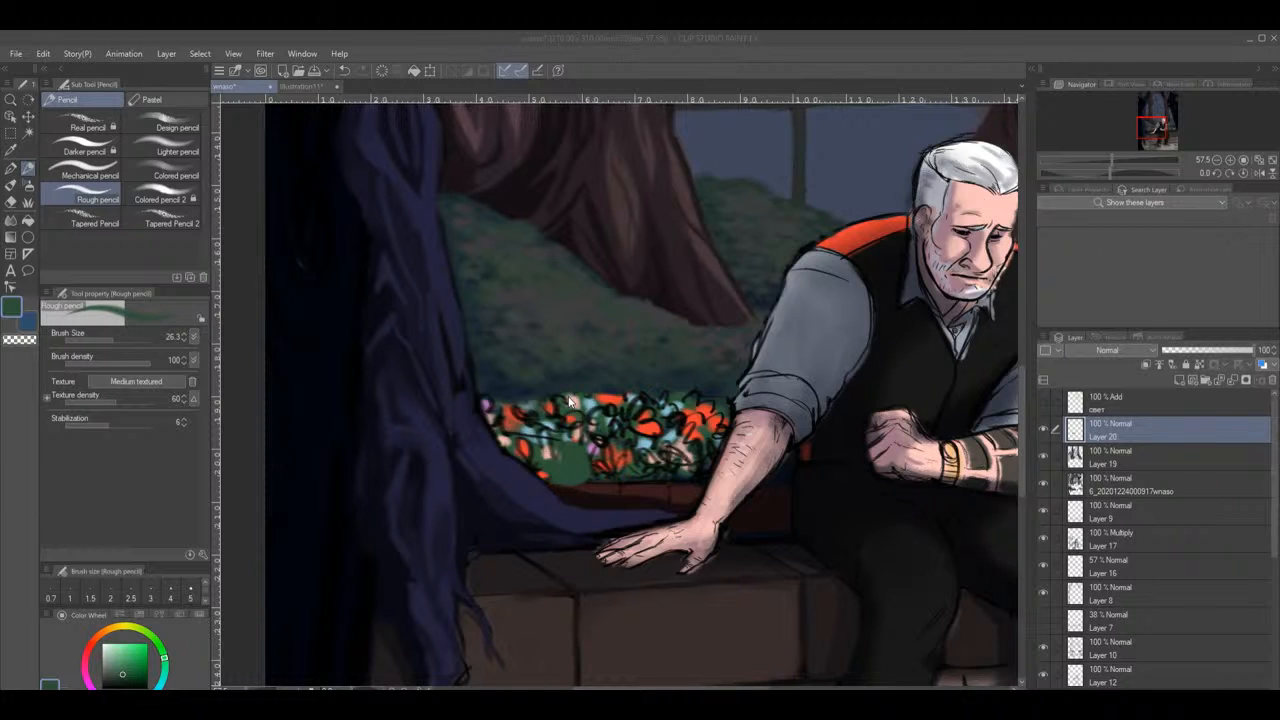
left_click(568, 397)
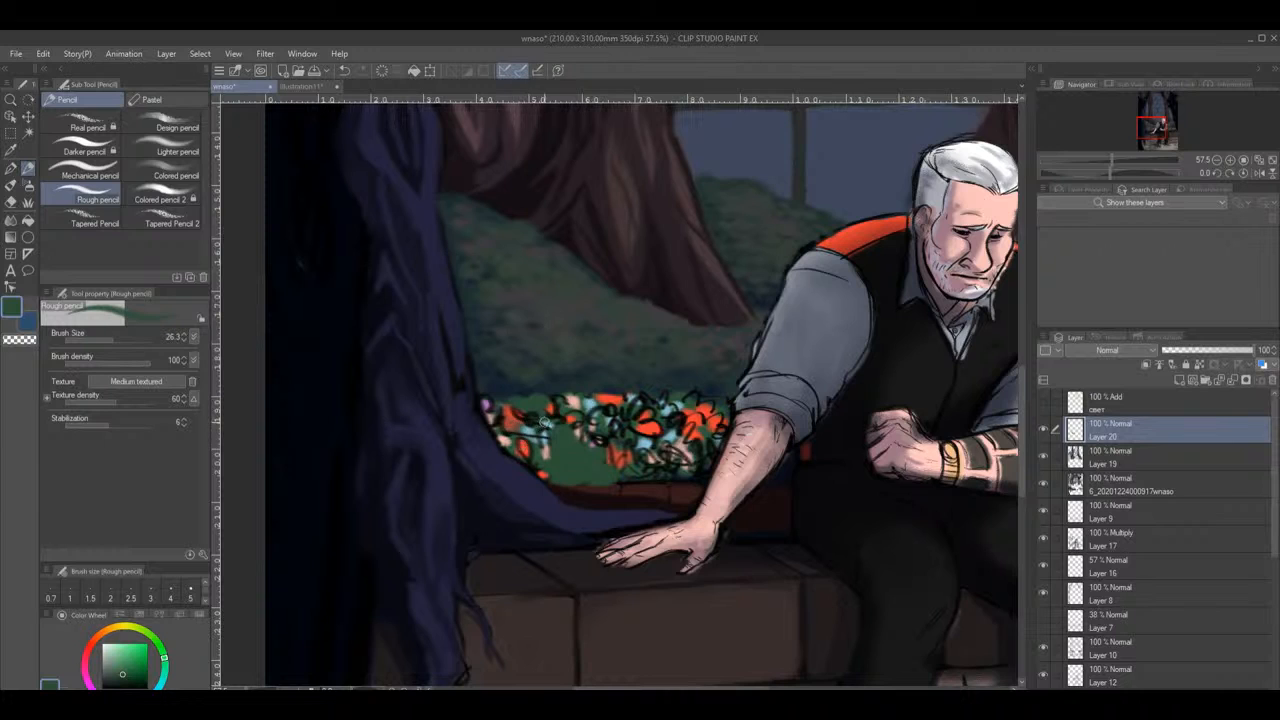
left_click(511, 416, "alt")
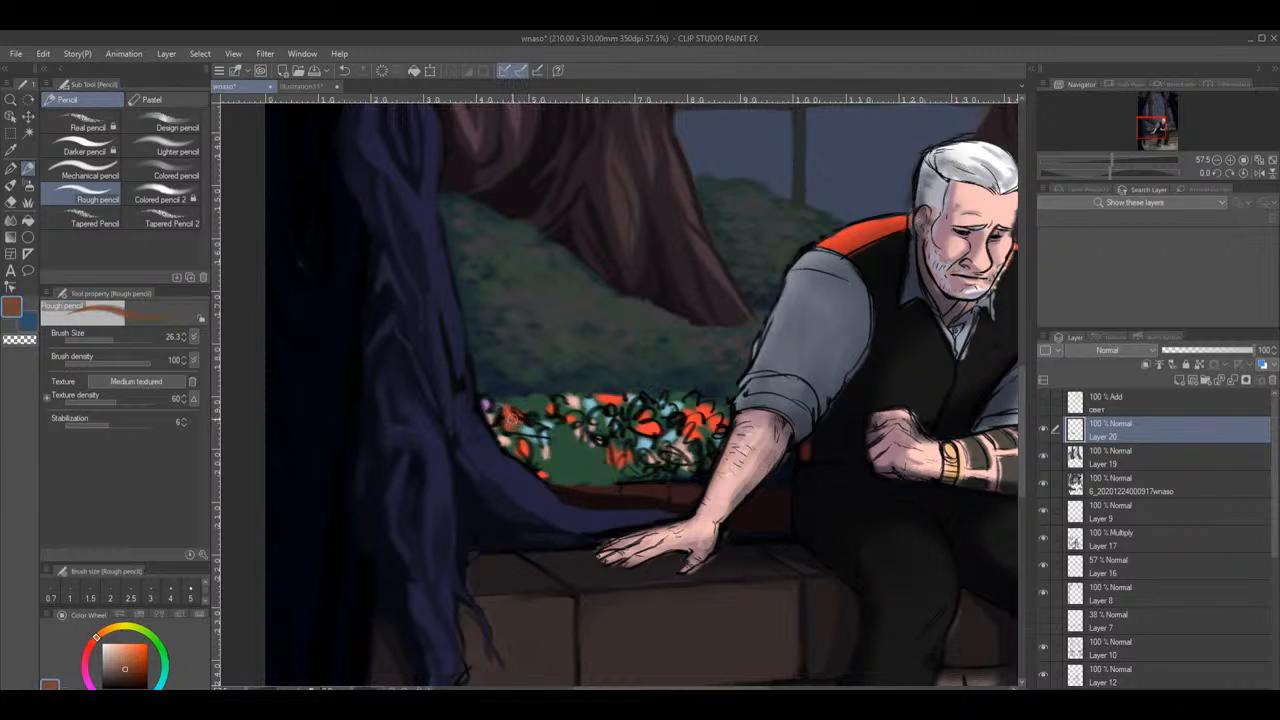
left_click(530, 406, "alt")
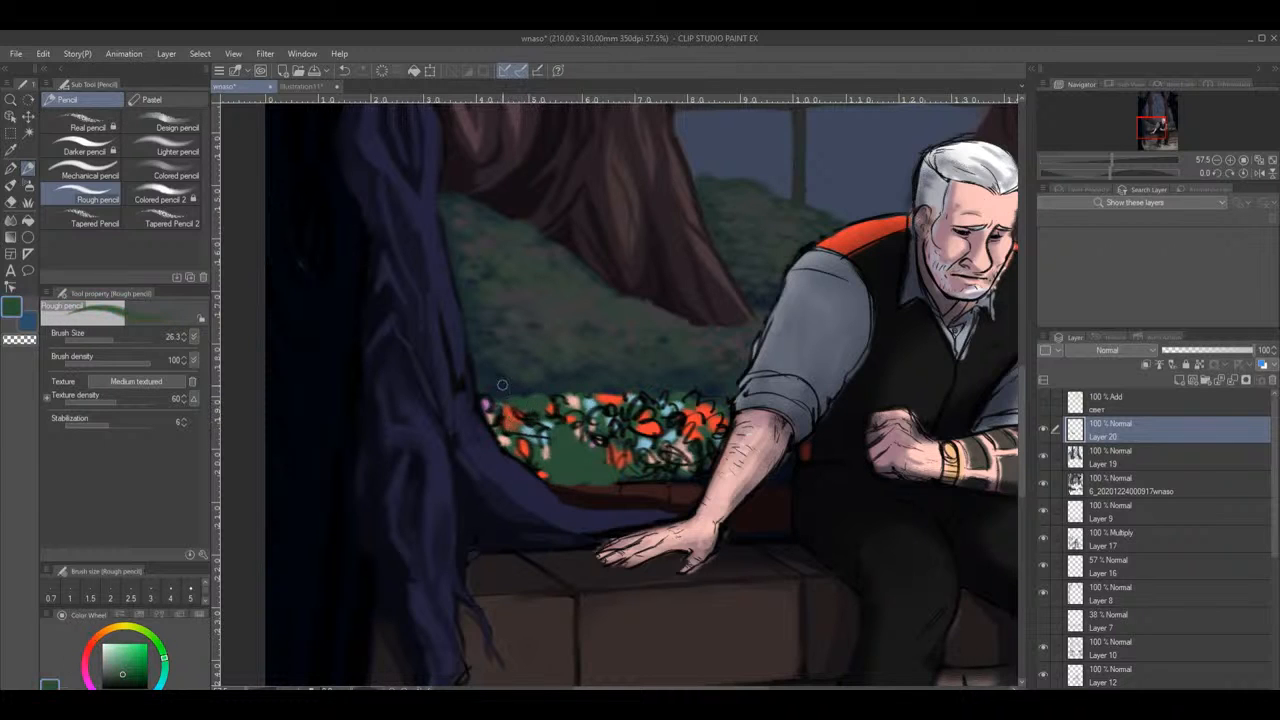
left_click_drag(496, 401, 489, 409)
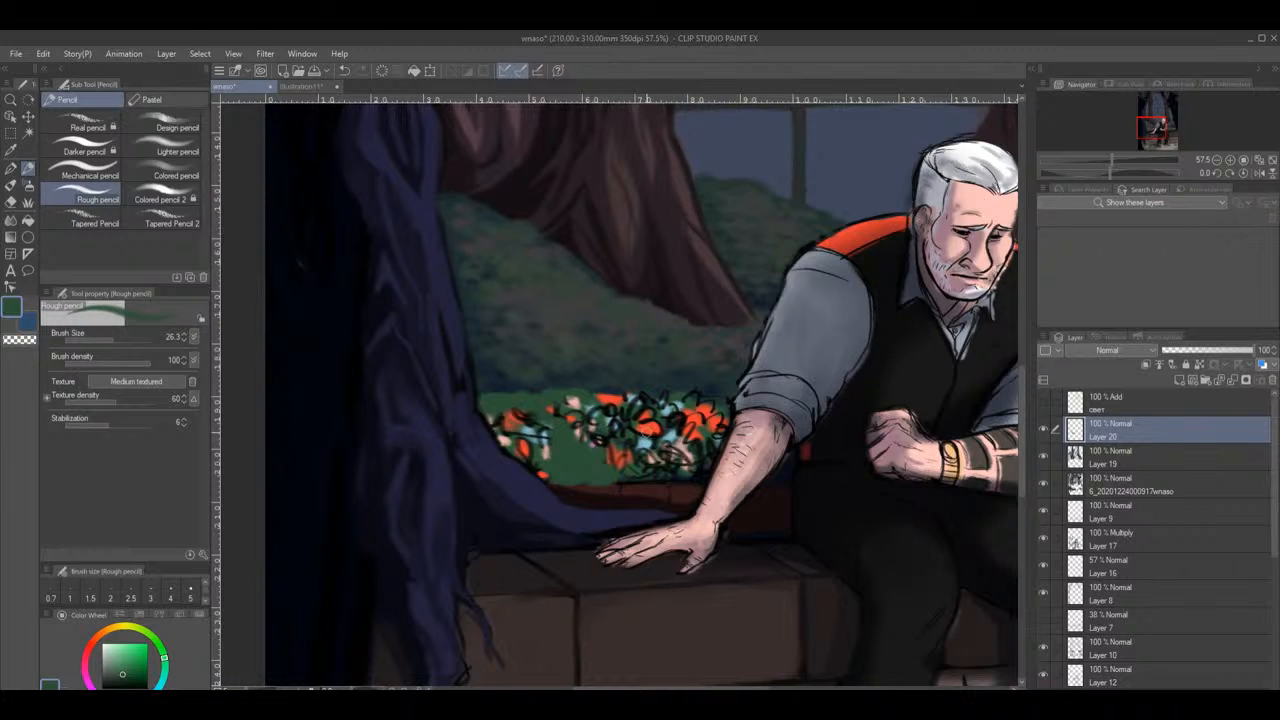
Dab sampled orange on a lower flower, and paint sampled green over the lower flowers beside the man's forearm
left_click(645, 431, "alt")
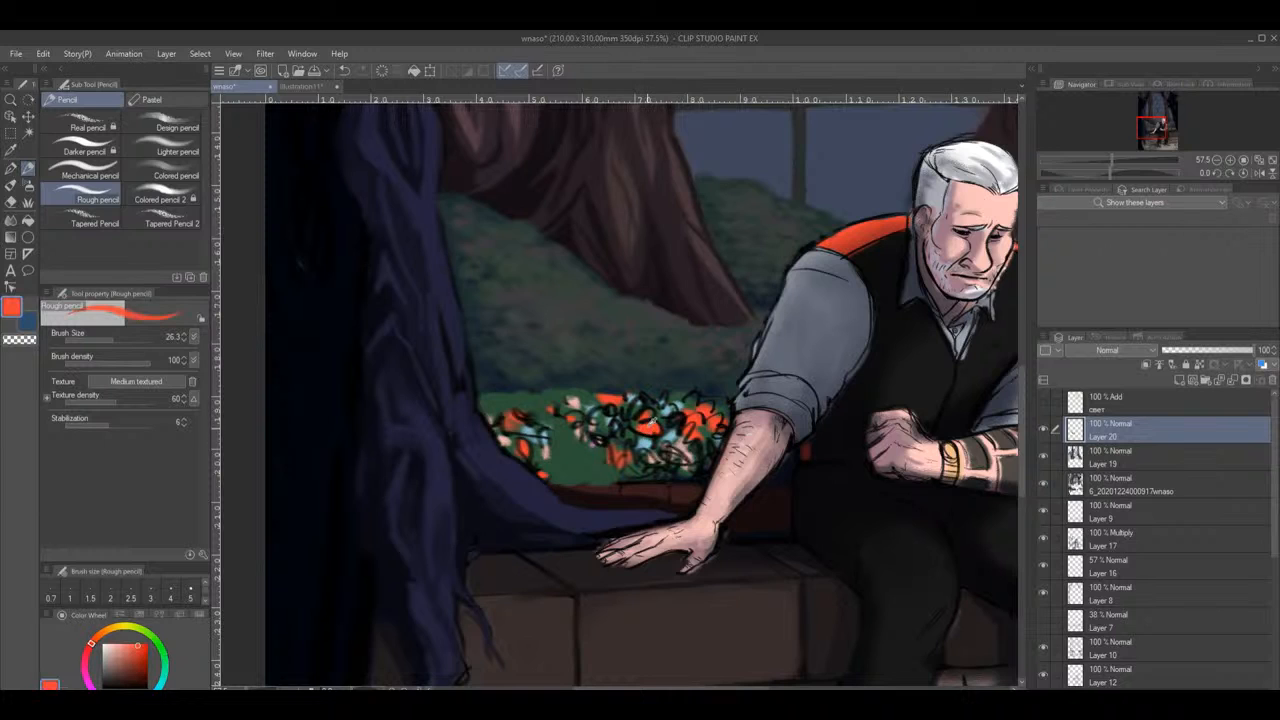
left_click(587, 463, "alt")
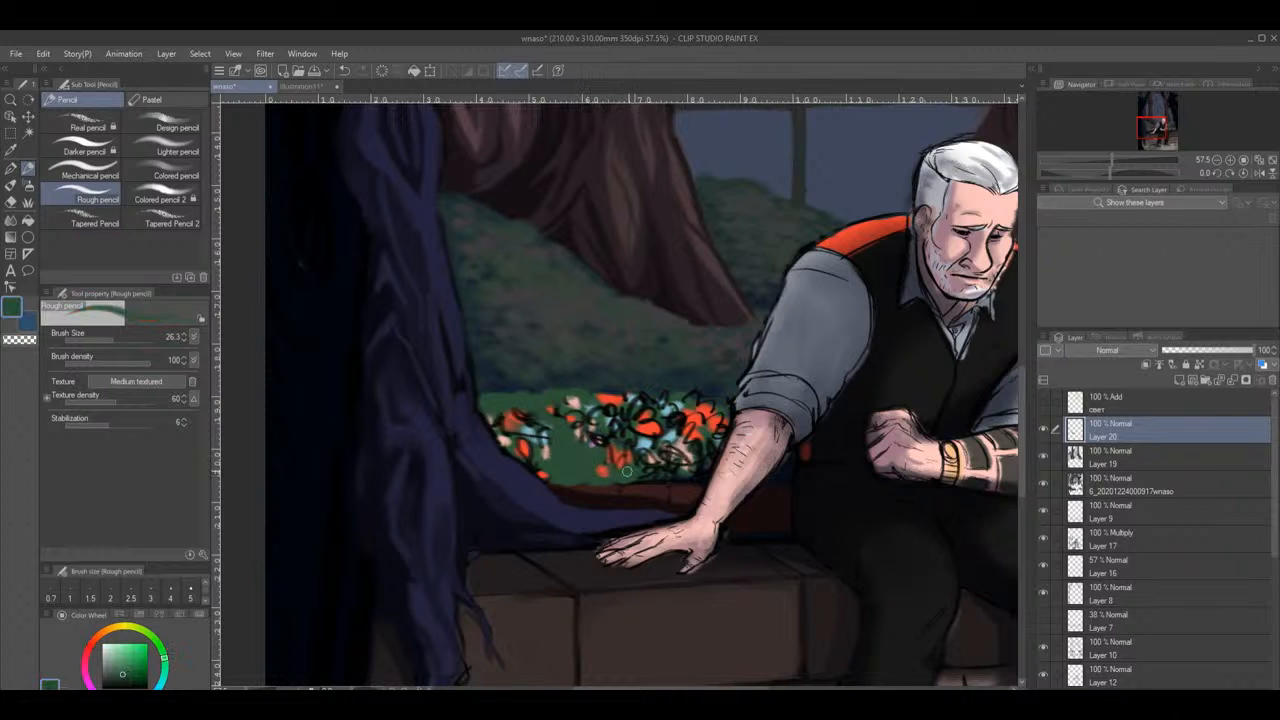
mouse_move(632, 469)
left_mouse_down()
mouse_move(660, 478)
mouse_move(635, 484)
mouse_move(650, 465)
mouse_move(675, 468)
mouse_move(670, 482)
mouse_move(695, 466)
mouse_move(685, 480)
mouse_move(703, 478)
mouse_move(720, 436)
mouse_move(670, 454)
left_mouse_up()
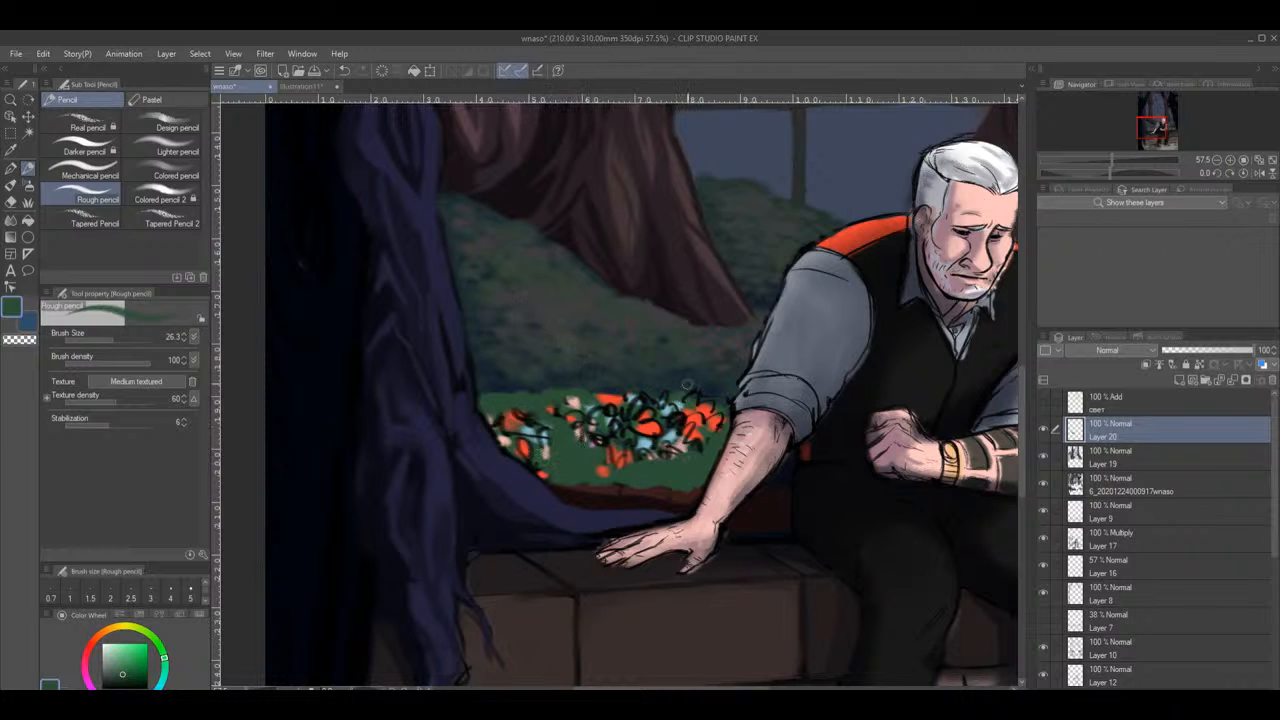
Paint over all remaining flowers between the purple tree and the man's arm with the same green base at size 26.3
left_click_drag(1107, 155, 1092, 155)
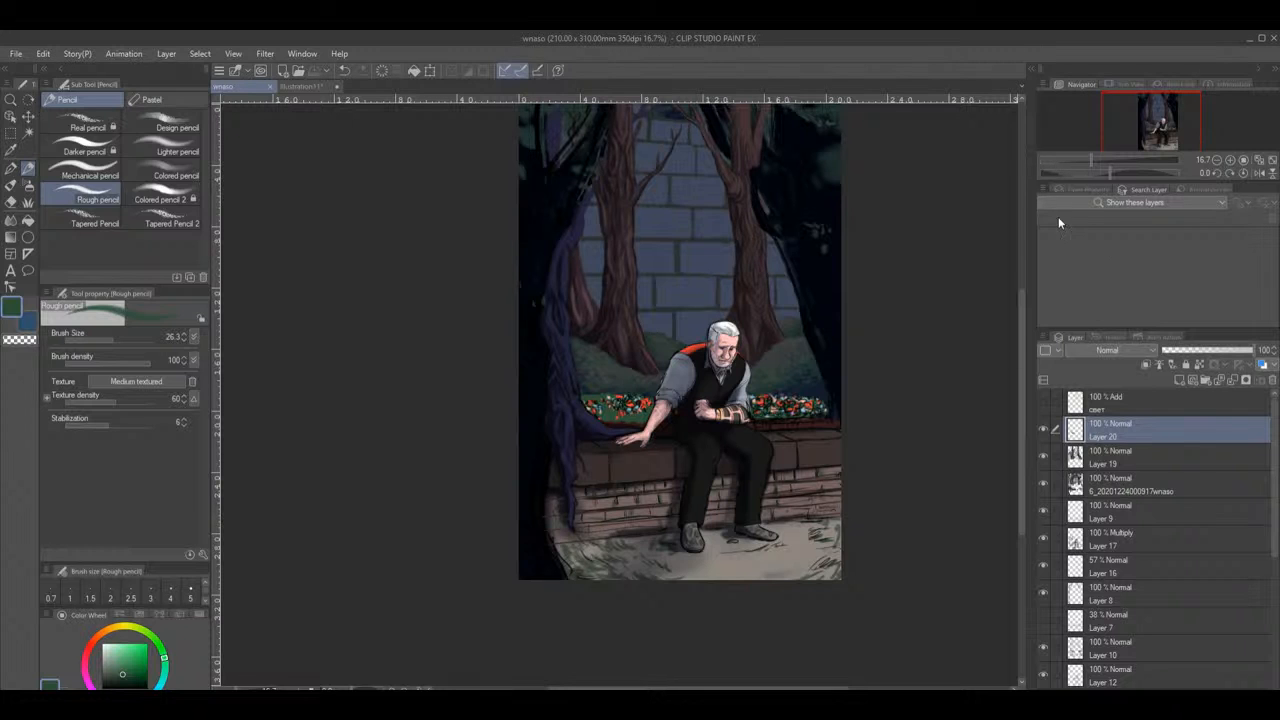
left_click_drag(1091, 160, 1108, 160)
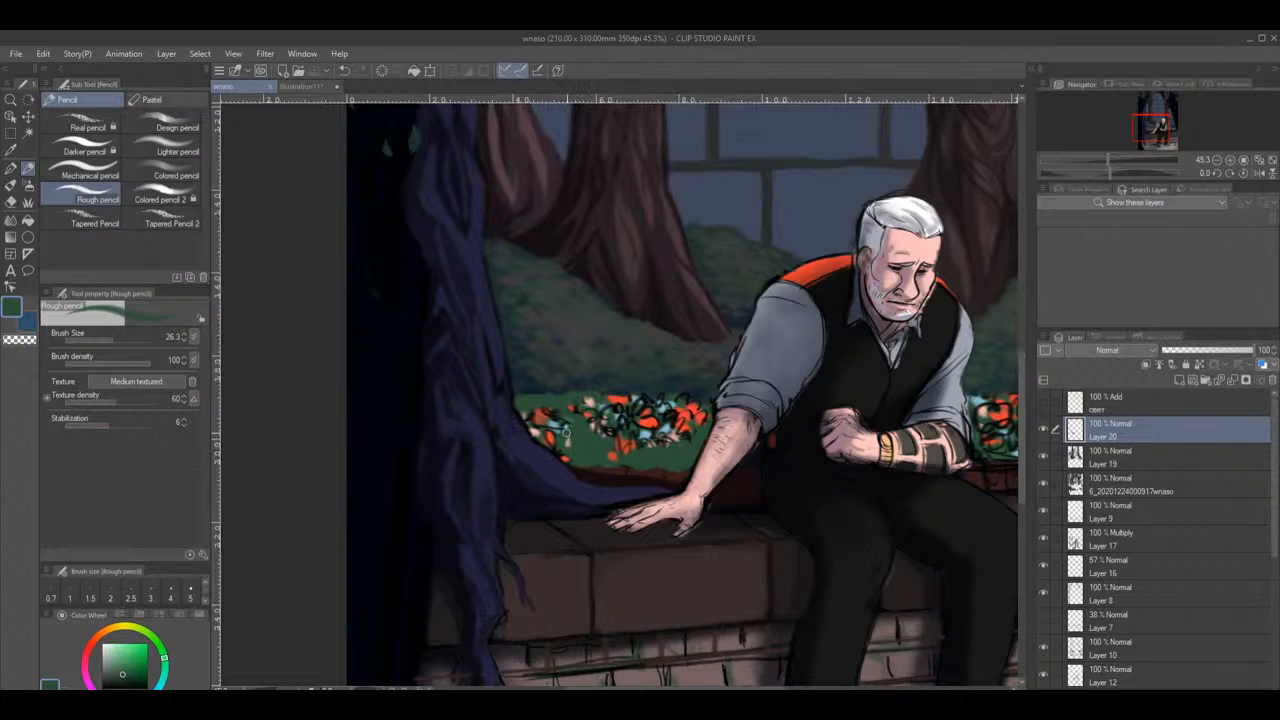
left_click_drag(572, 428, 563, 436)
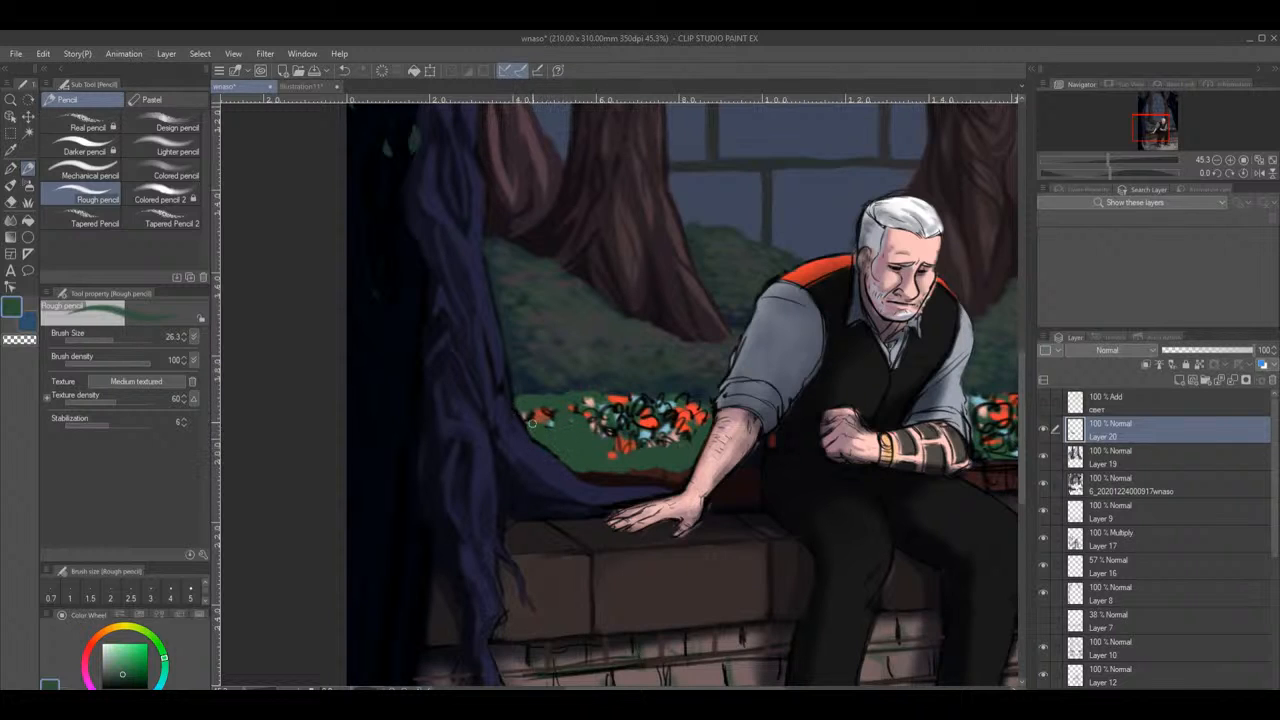
mouse_move(531, 423)
left_mouse_down()
mouse_move(526, 412)
mouse_move(560, 404)
left_mouse_up()
mouse_move(576, 411)
left_mouse_down()
mouse_move(580, 400)
mouse_move(602, 430)
mouse_move(589, 438)
mouse_move(630, 448)
mouse_move(606, 460)
mouse_move(614, 420)
left_mouse_up()
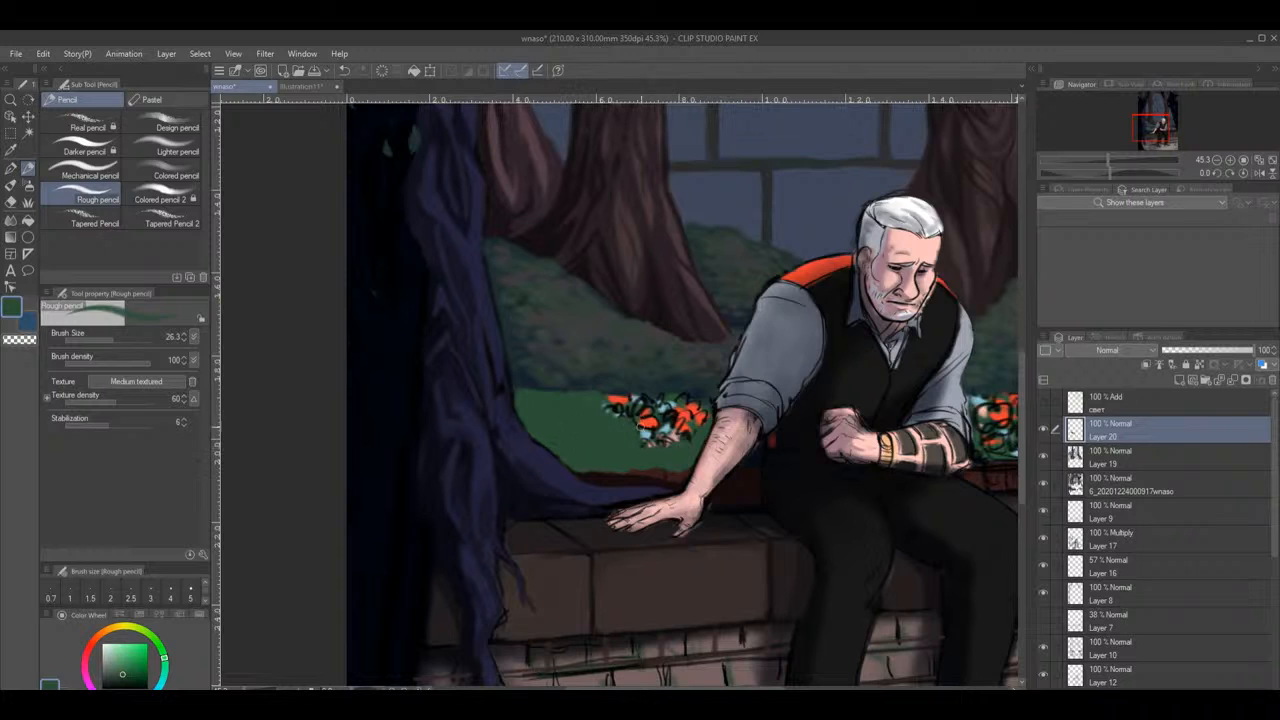
left_click_drag(635, 430, 685, 438)
mouse_move(601, 414)
left_mouse_down()
mouse_move(608, 394)
mouse_move(643, 410)
left_mouse_up()
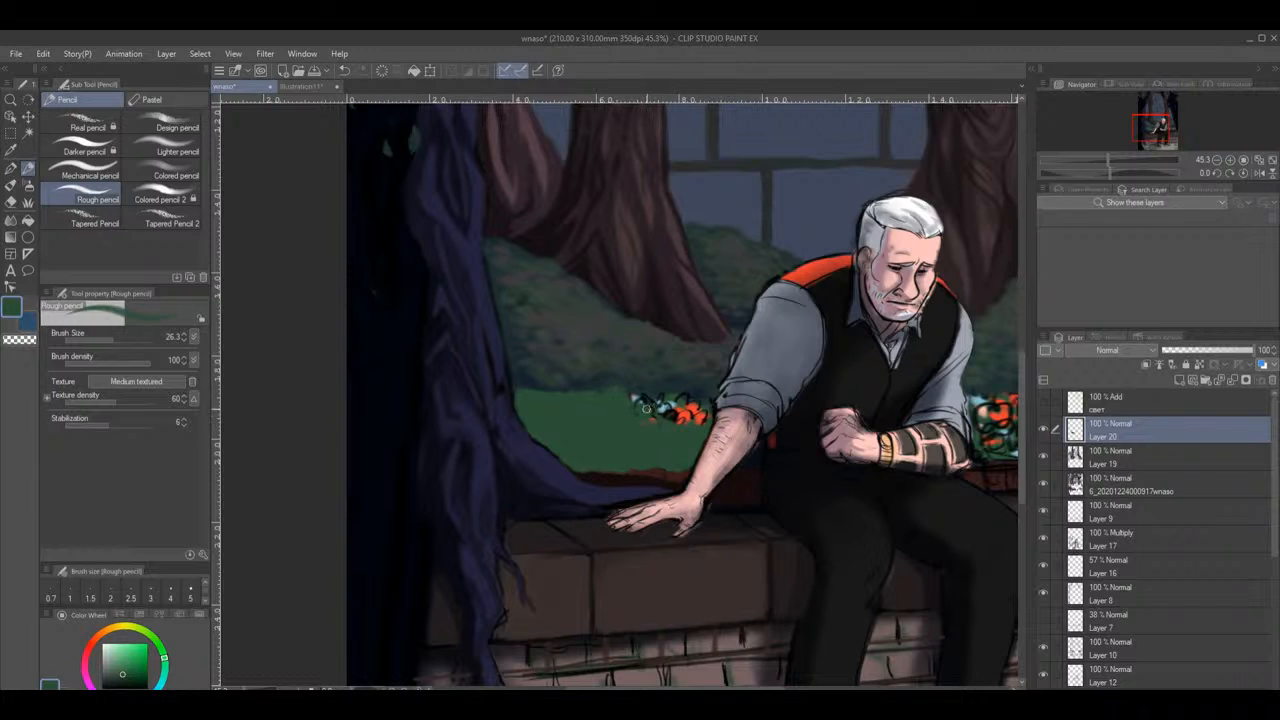
left_click_drag(646, 408, 633, 410)
mouse_move(656, 419)
left_mouse_down()
mouse_move(700, 420)
mouse_move(704, 410)
mouse_move(674, 406)
mouse_move(690, 403)
left_mouse_up()
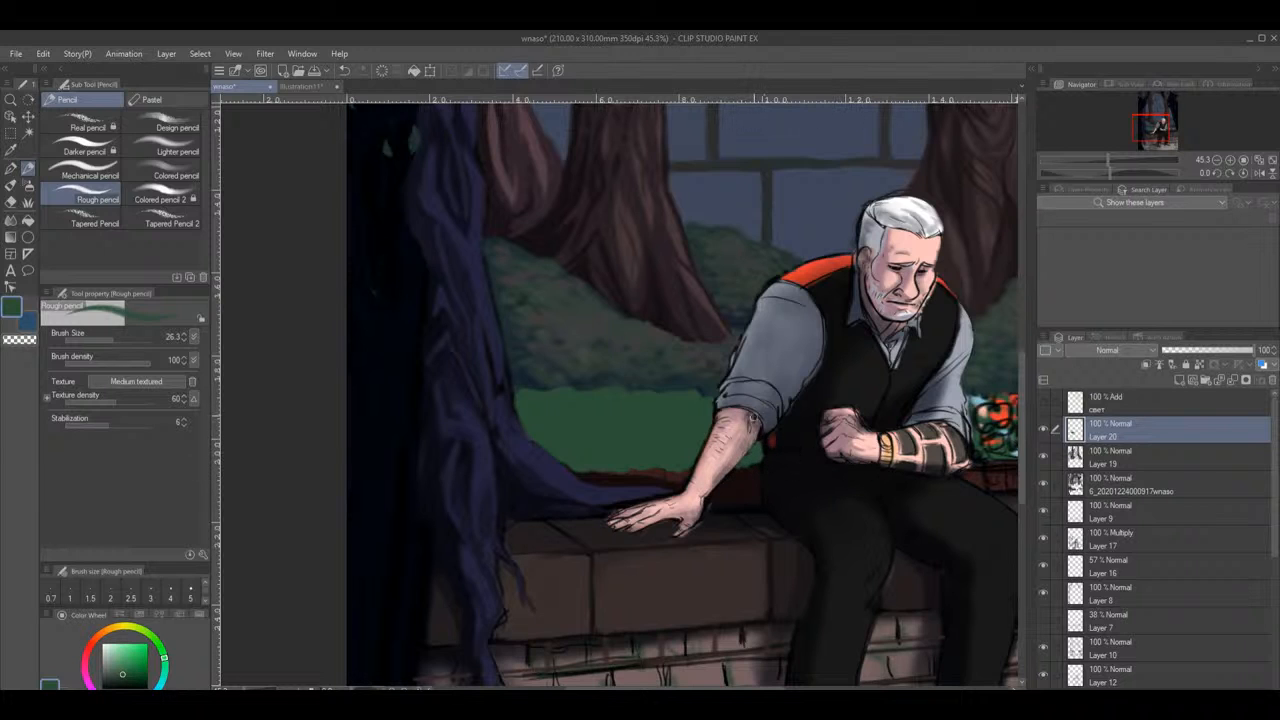
Paint the brick edging between the man's forearm and torso with sampled dark red-brown and near-black at size 26.3
mouse_move(1145, 131)
left_mouse_down()
mouse_move(1090, 158)
mouse_move(1147, 128)
left_mouse_up()
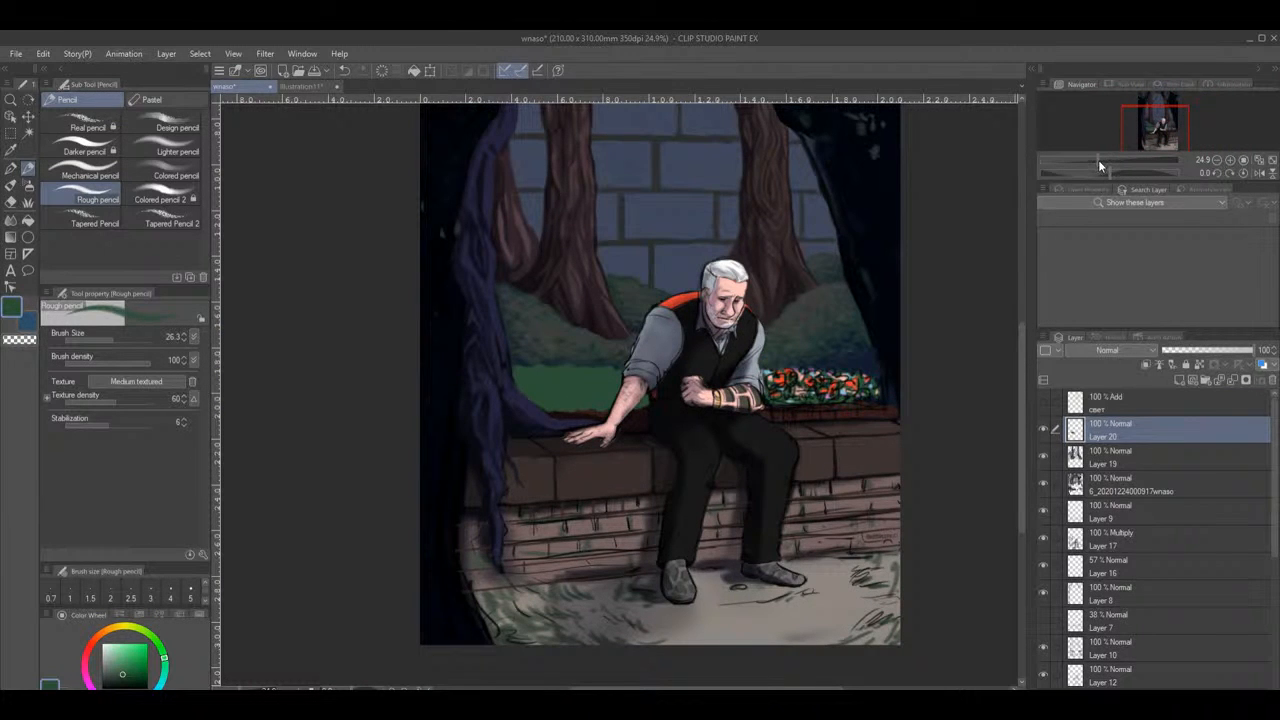
left_click_drag(1096, 161, 1110, 153)
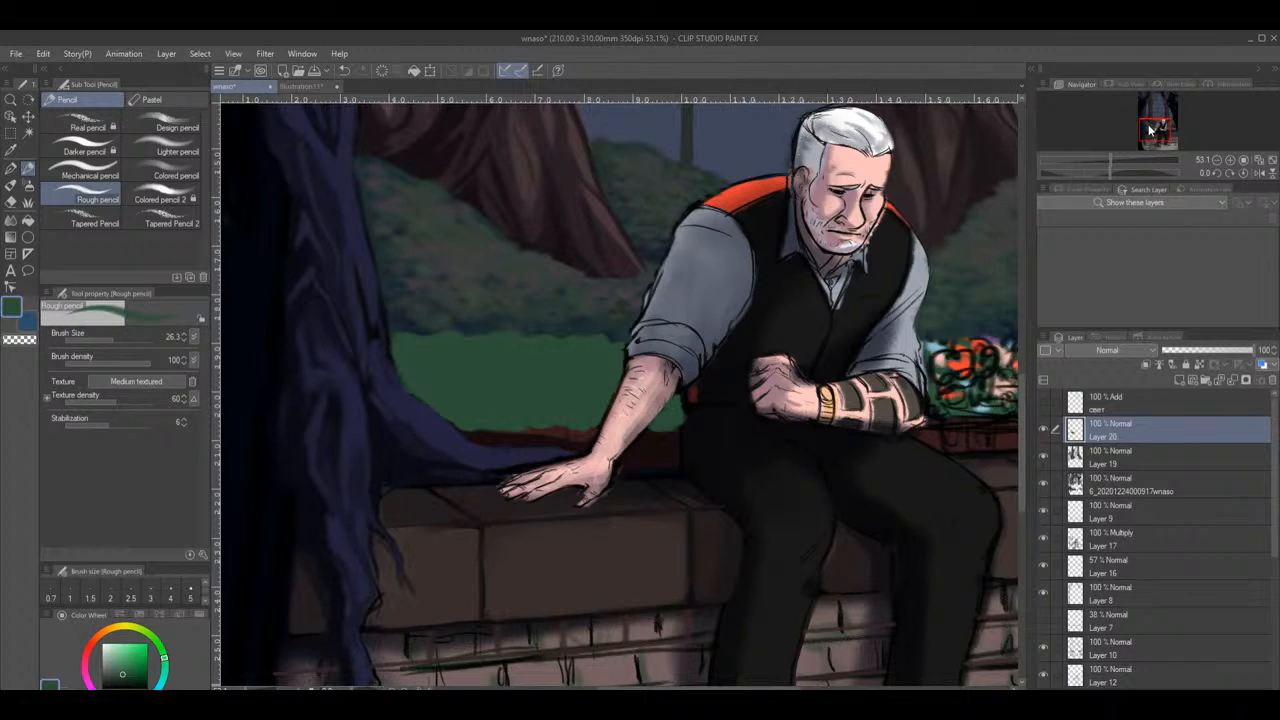
left_click_drag(1122, 158, 1099, 160)
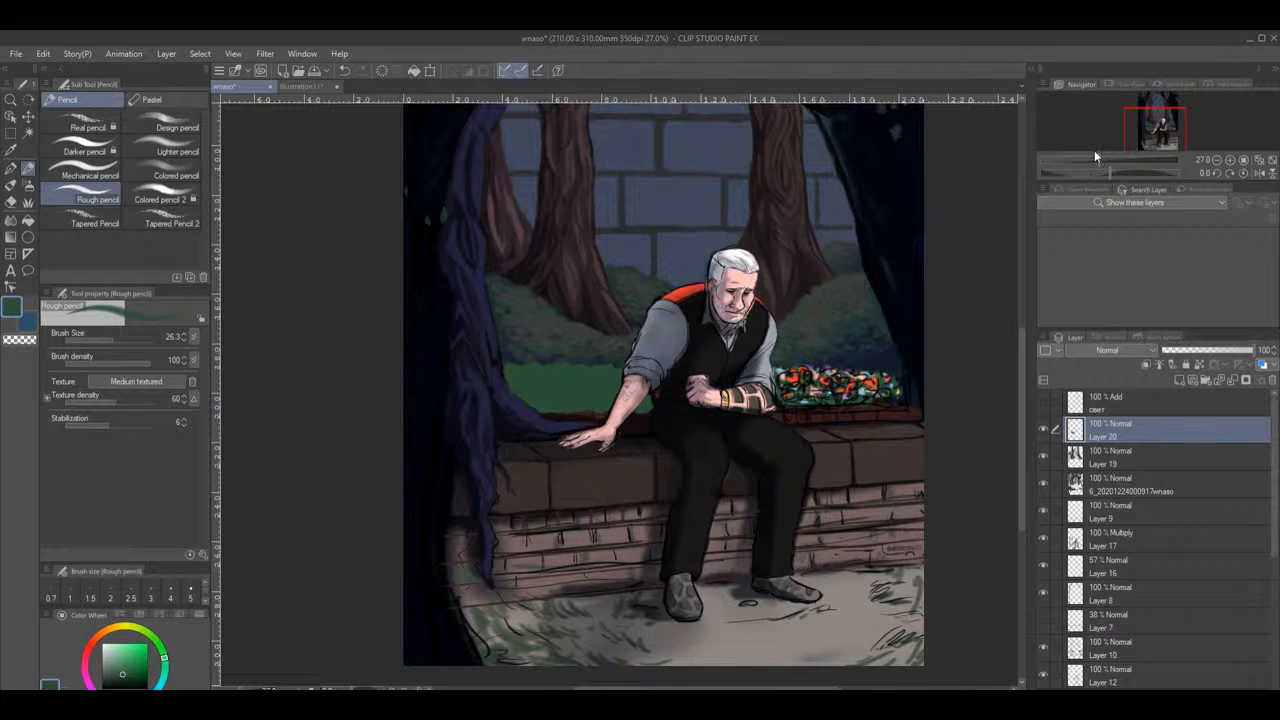
left_click_drag(1153, 116, 1163, 126)
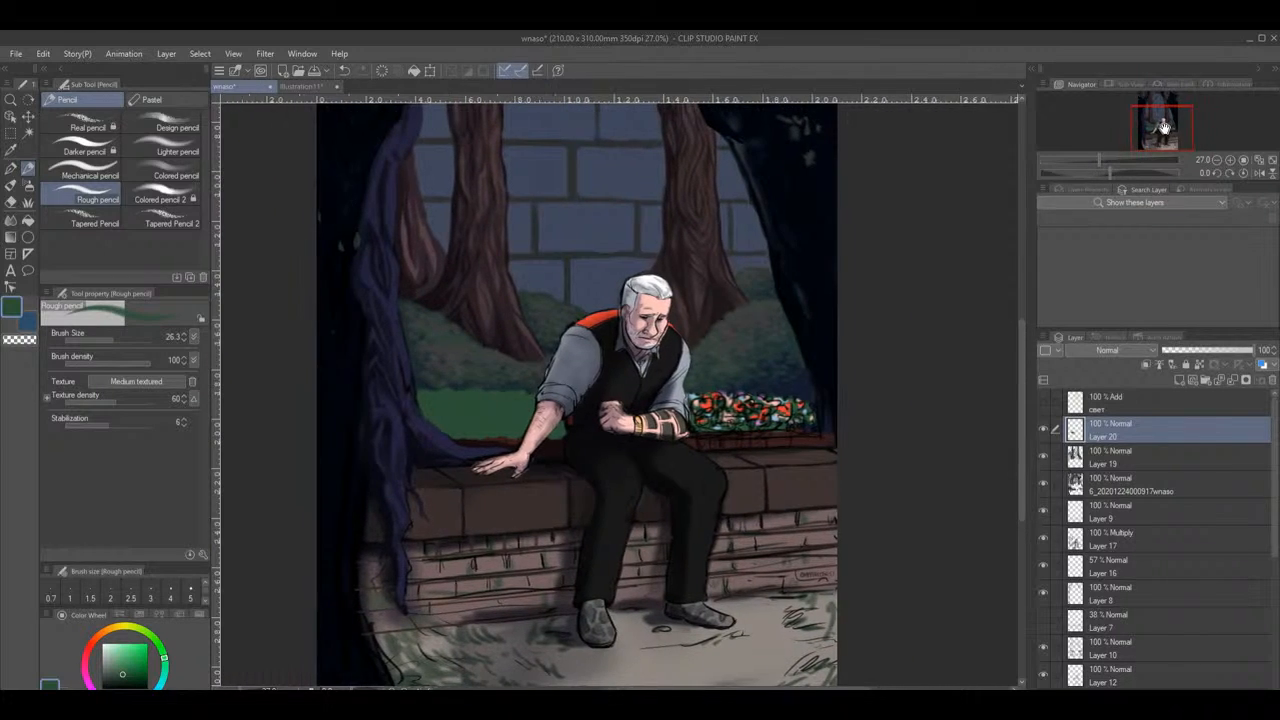
left_click_drag(1101, 160, 1162, 132)
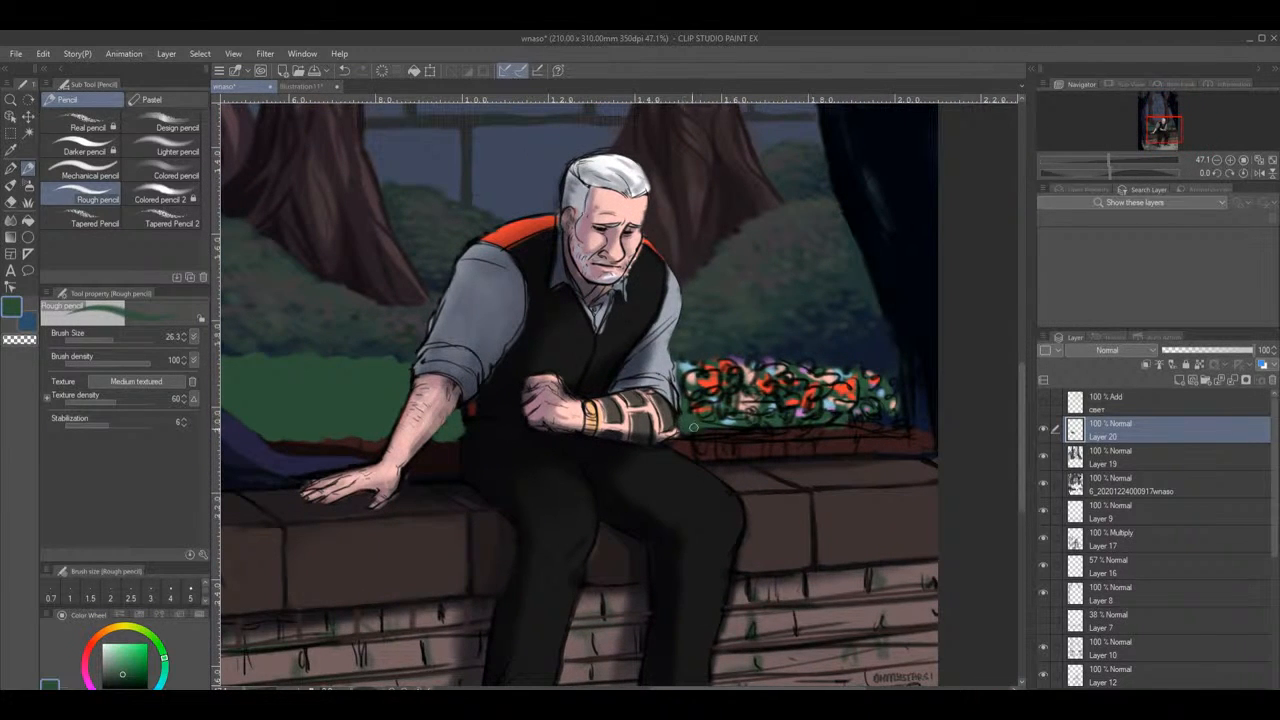
left_click(366, 444, "alt")
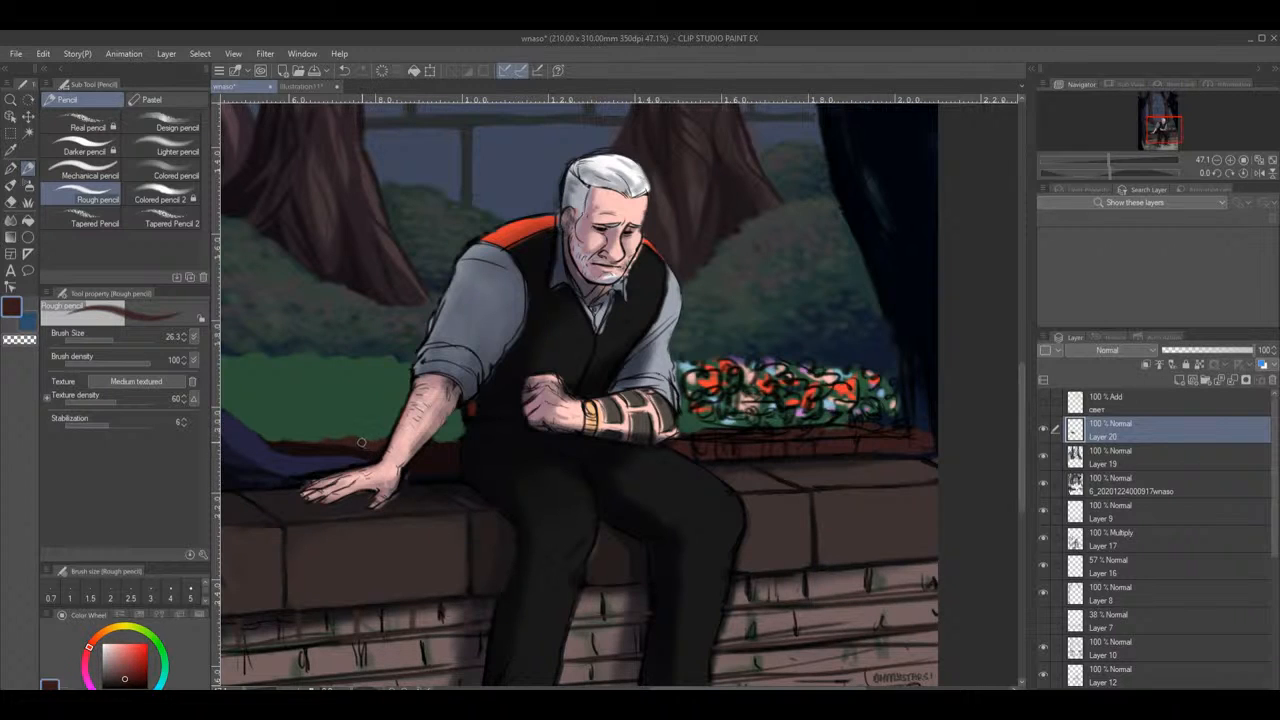
left_click(437, 457, "alt")
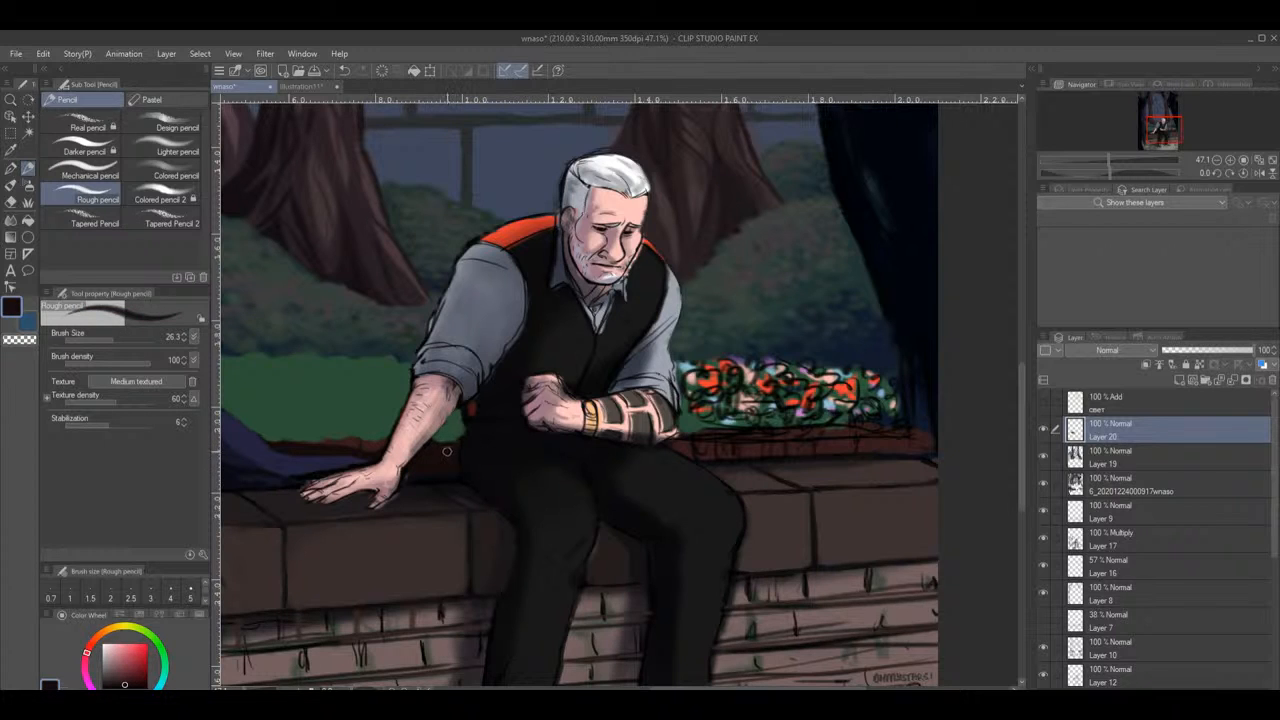
left_click(449, 447, "alt")
left_click(448, 449, "alt")
left_click(449, 447, "alt")
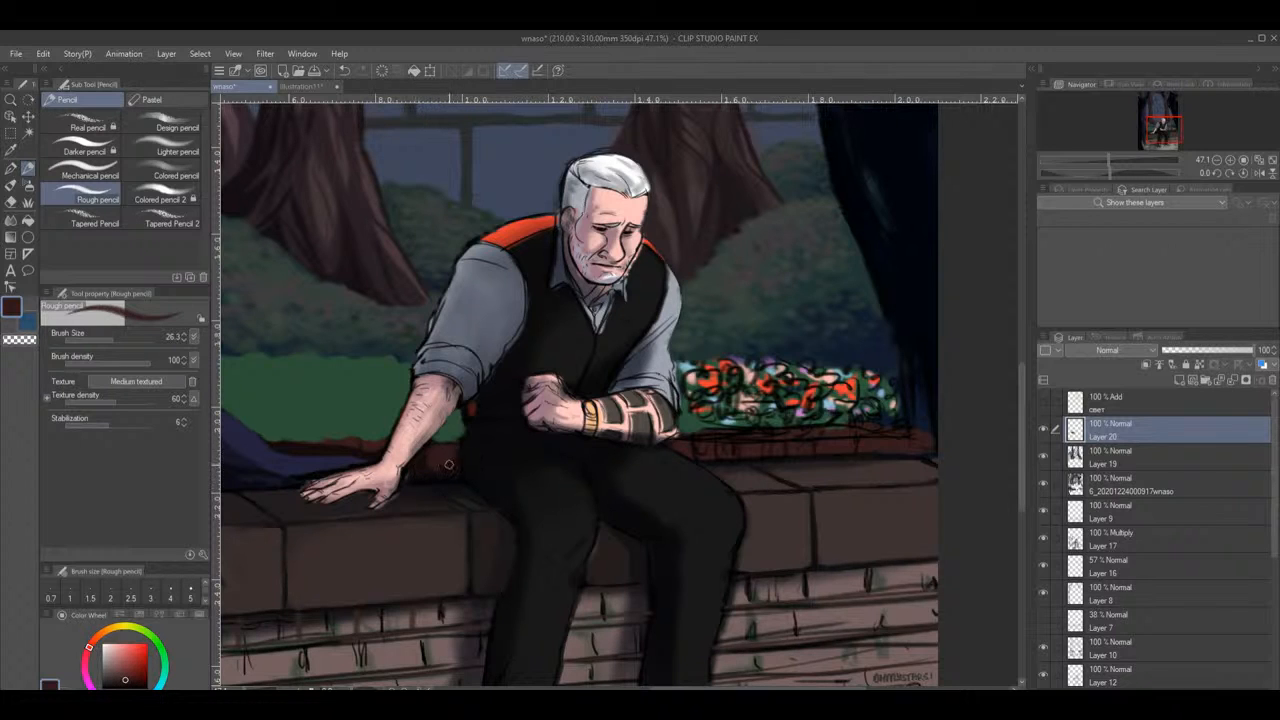
left_click(439, 460, "alt")
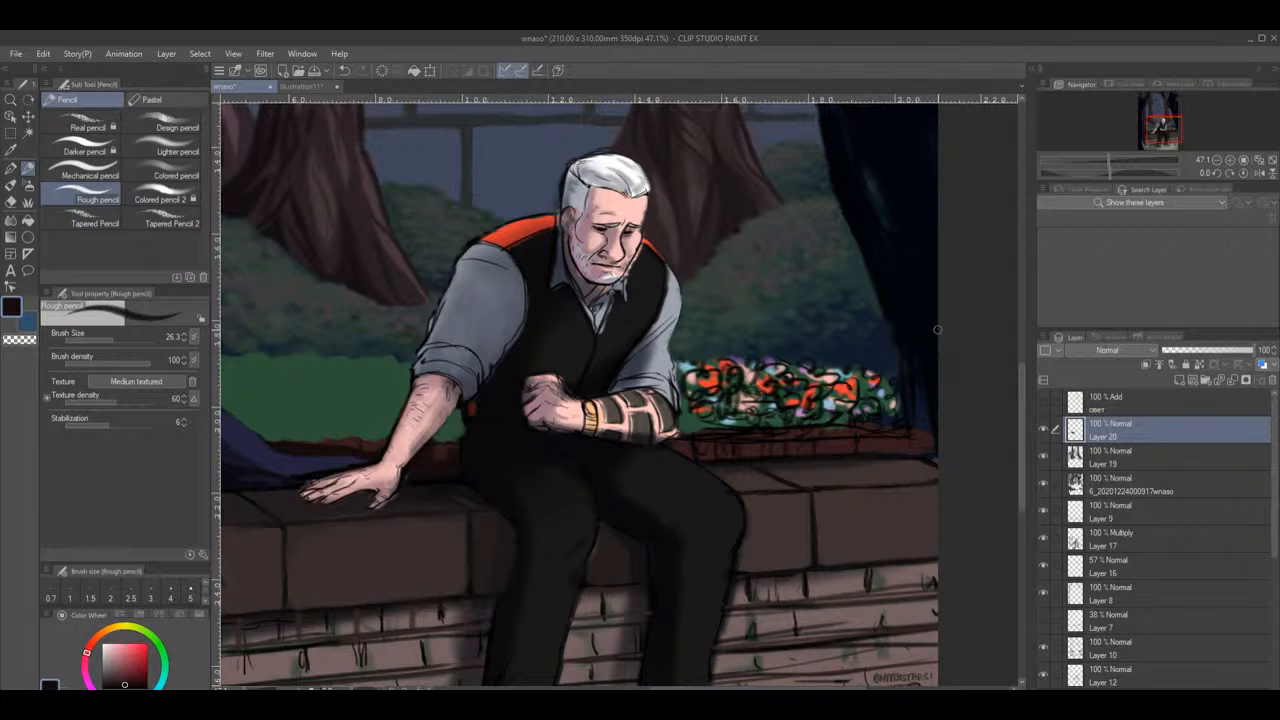
left_click_drag(1104, 156, 1093, 158)
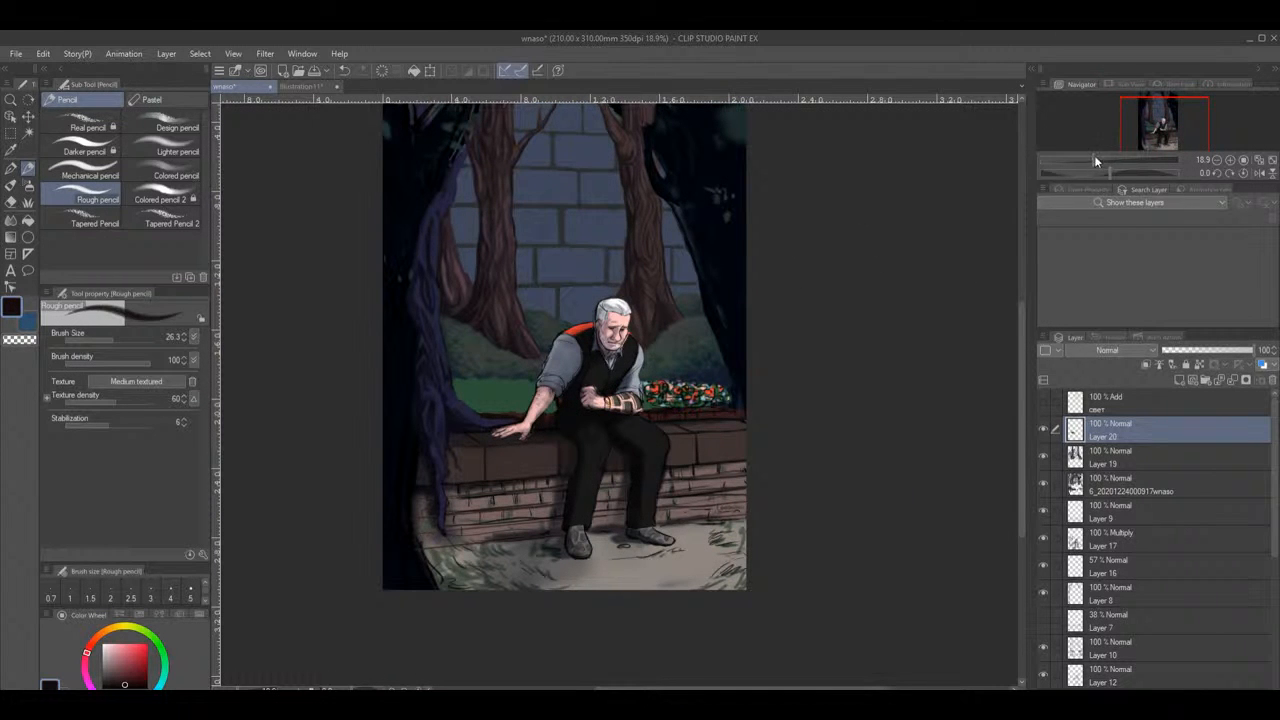
Touch up the brick edging between the man's forearm and torso with sampled dark red-brown and near-black
left_click_drag(1094, 155, 1110, 156)
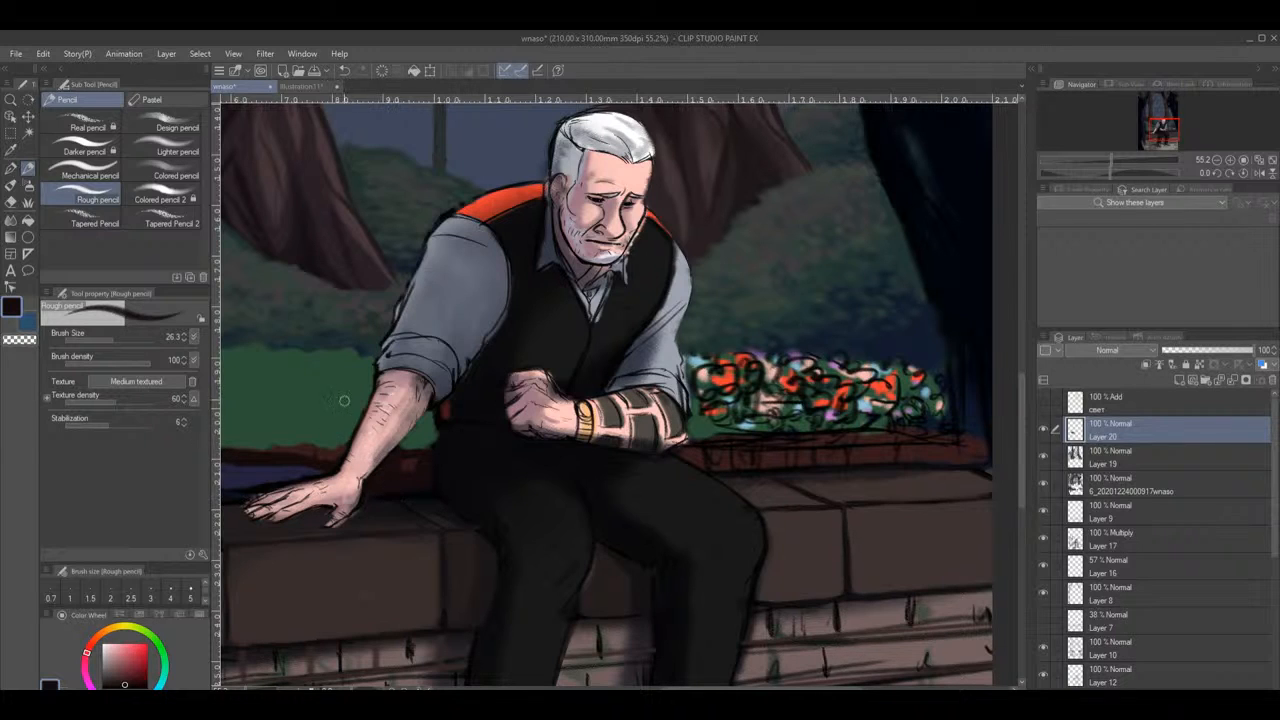
left_click(406, 463, "alt")
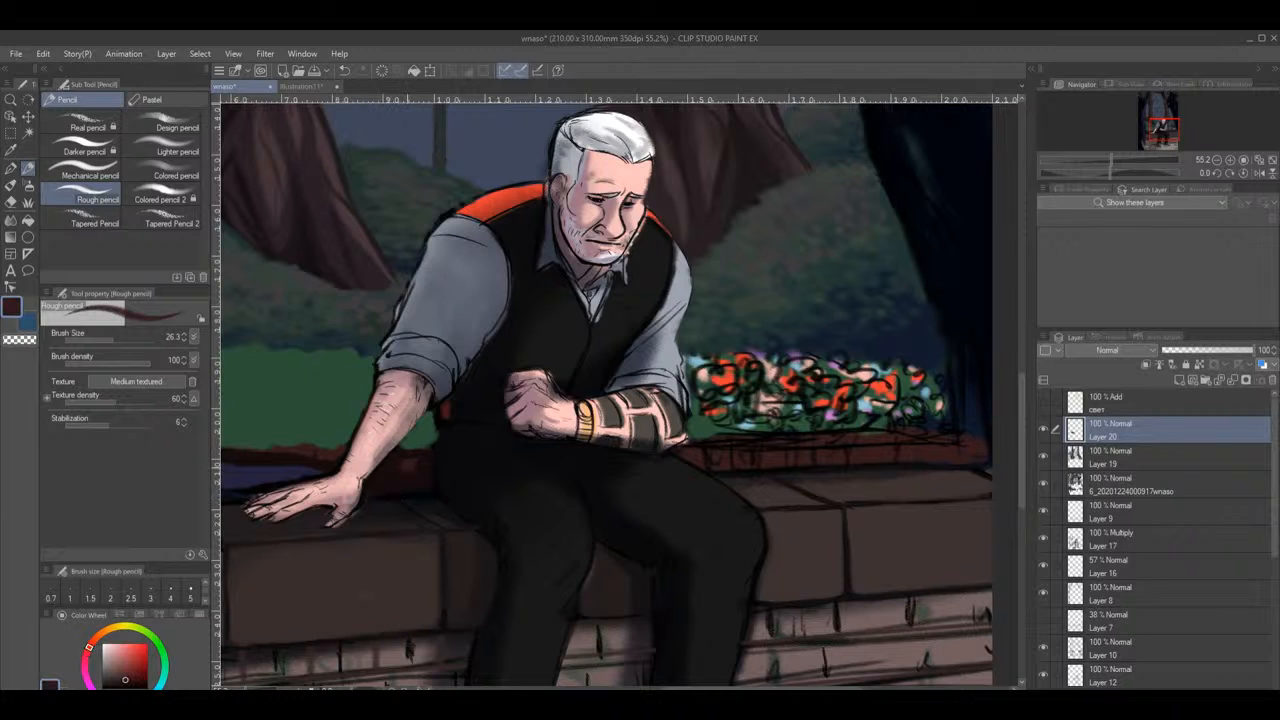
left_click(386, 466, "alt")
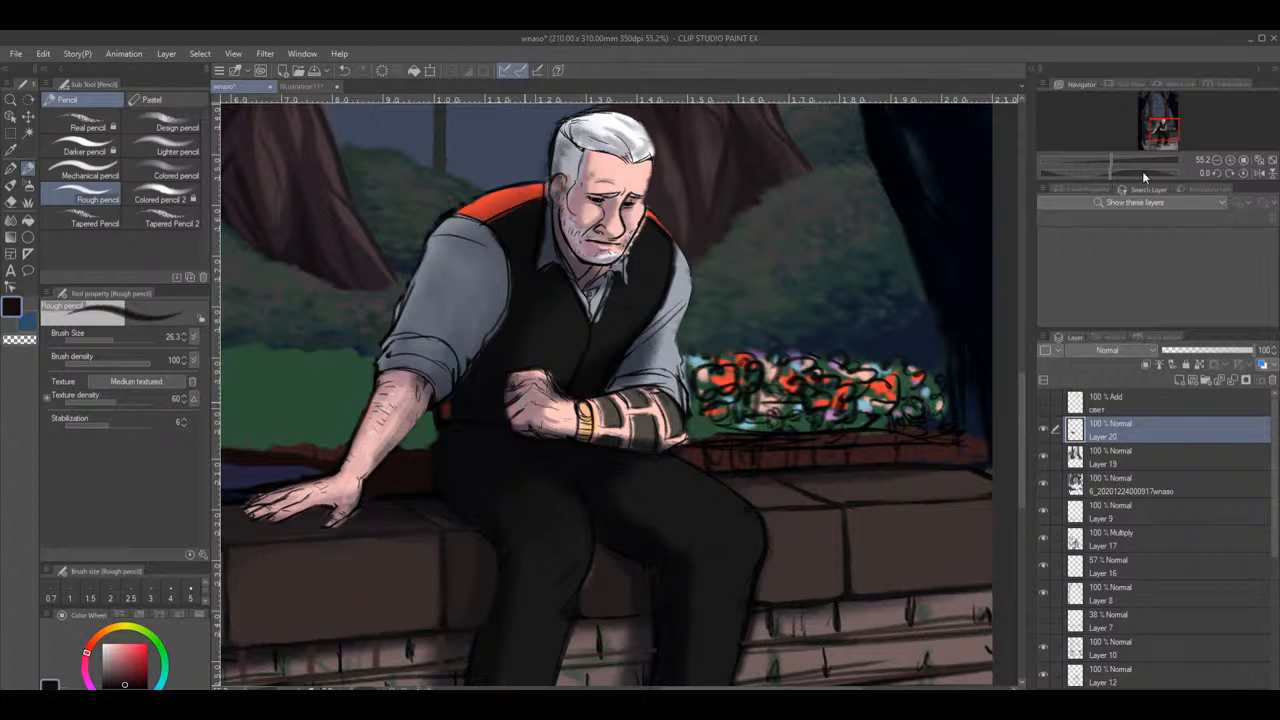
mouse_move(1111, 162)
left_mouse_down()
mouse_move(1091, 162)
mouse_move(1110, 155)
mouse_move(1091, 172)
mouse_move(1108, 175)
left_mouse_up()
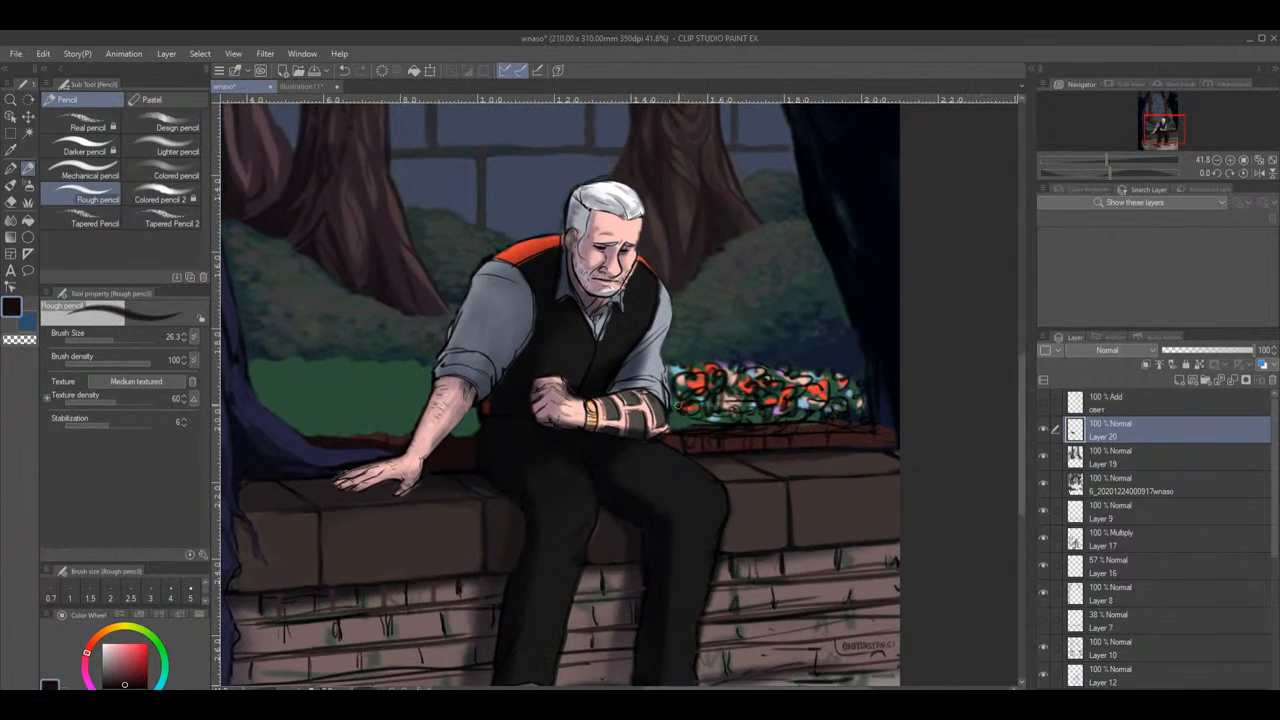
Paint over the brick edging below the right flower bed, from the man's elbow to the dark tree, with sampled dark red-brown
left_click_drag(678, 406, 690, 411)
left_click(675, 421, "alt")
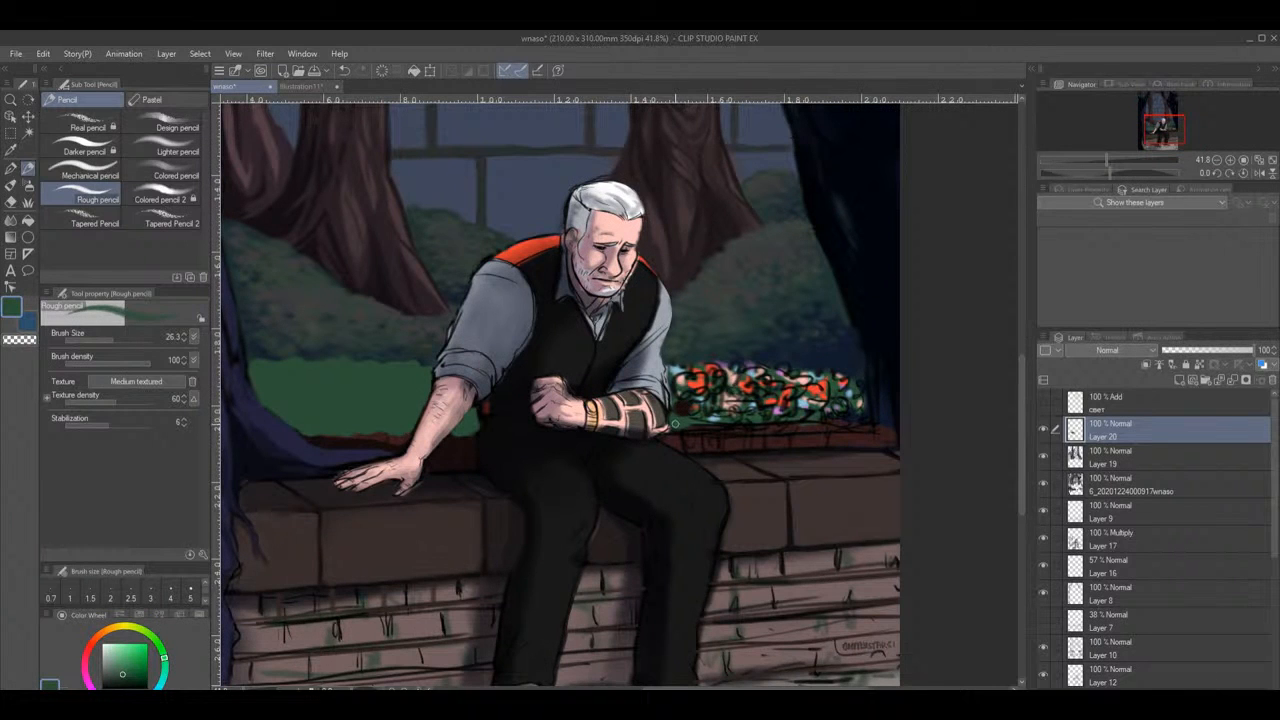
left_click(673, 439, "alt")
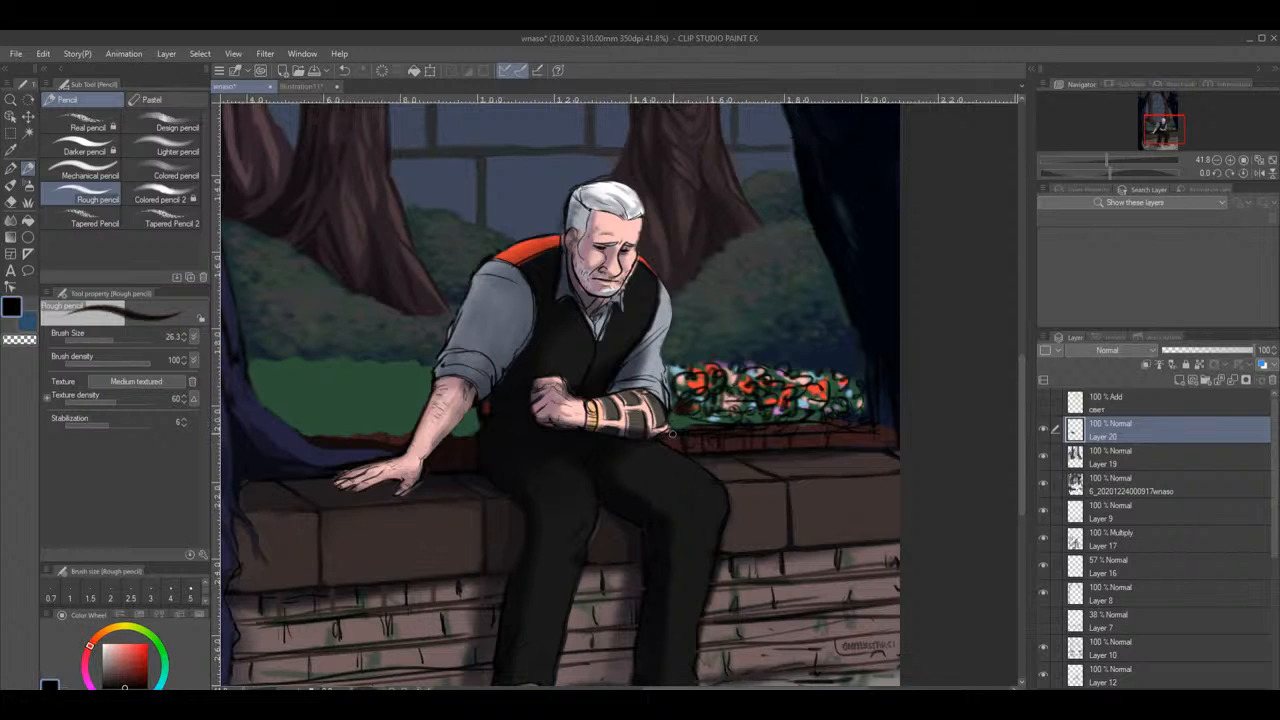
left_click(677, 441, "alt")
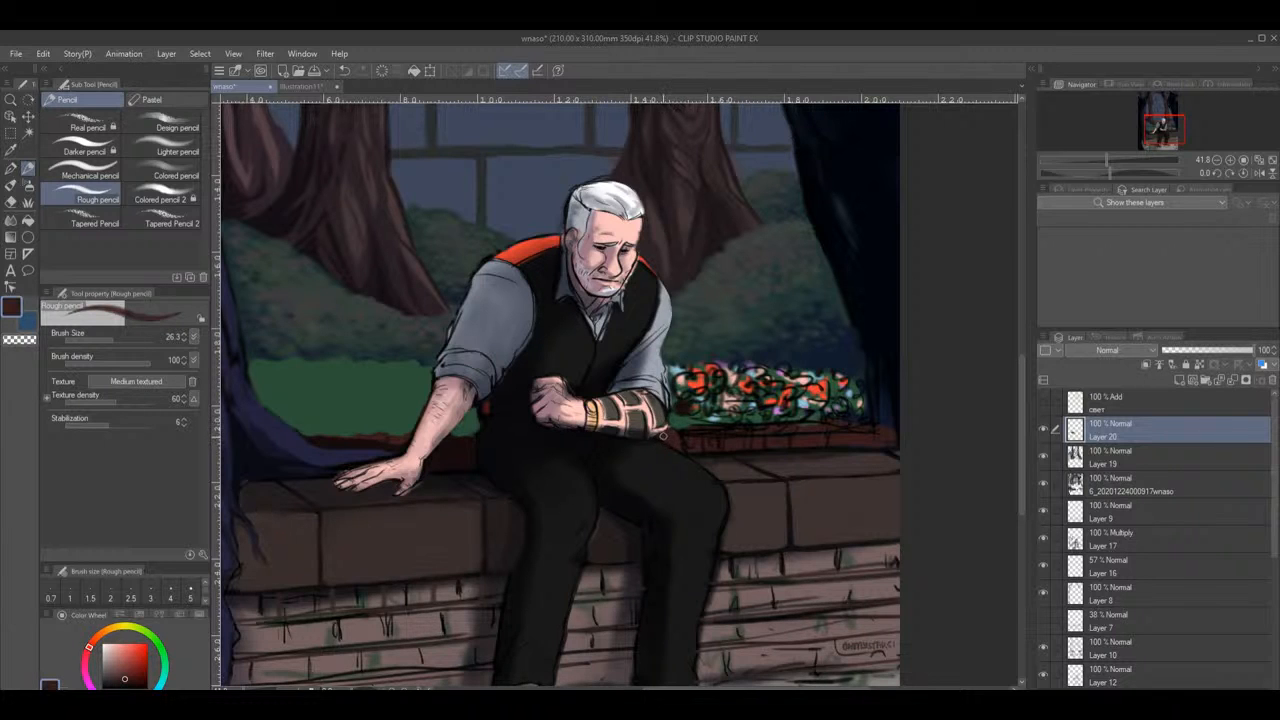
left_click_drag(678, 429, 757, 433)
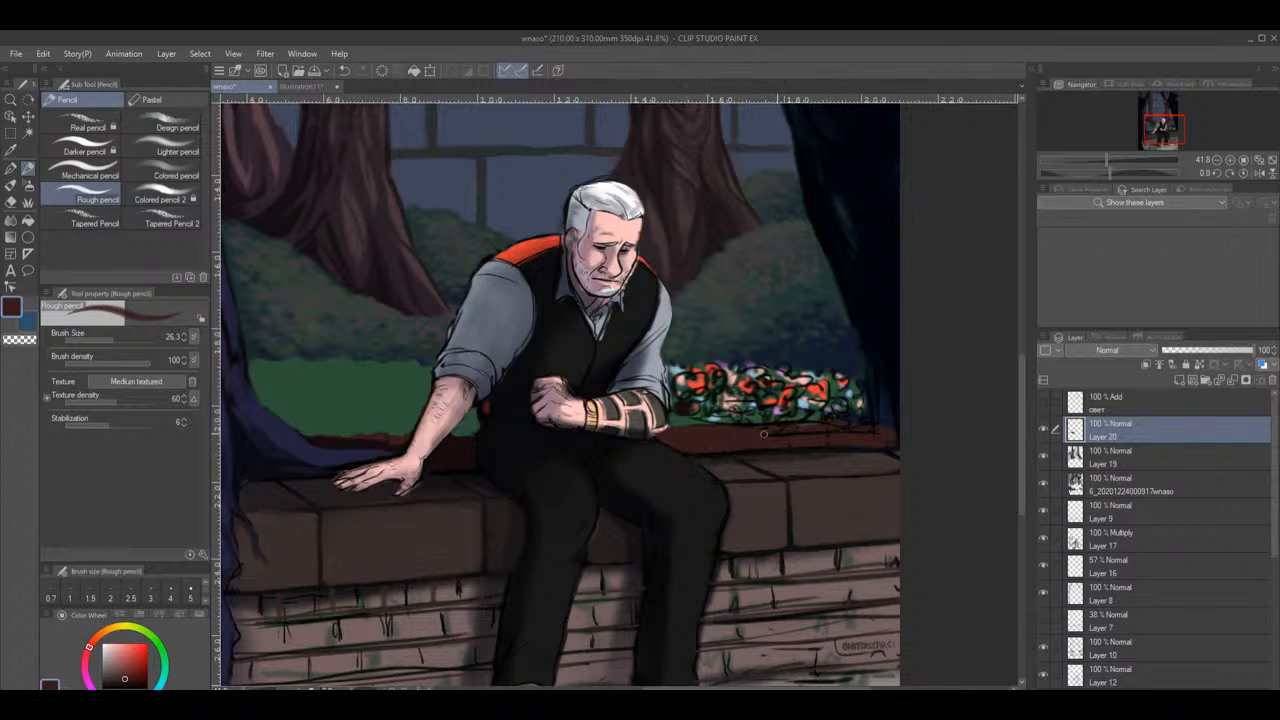
left_click_drag(764, 434, 815, 429)
left_click_drag(728, 431, 859, 425)
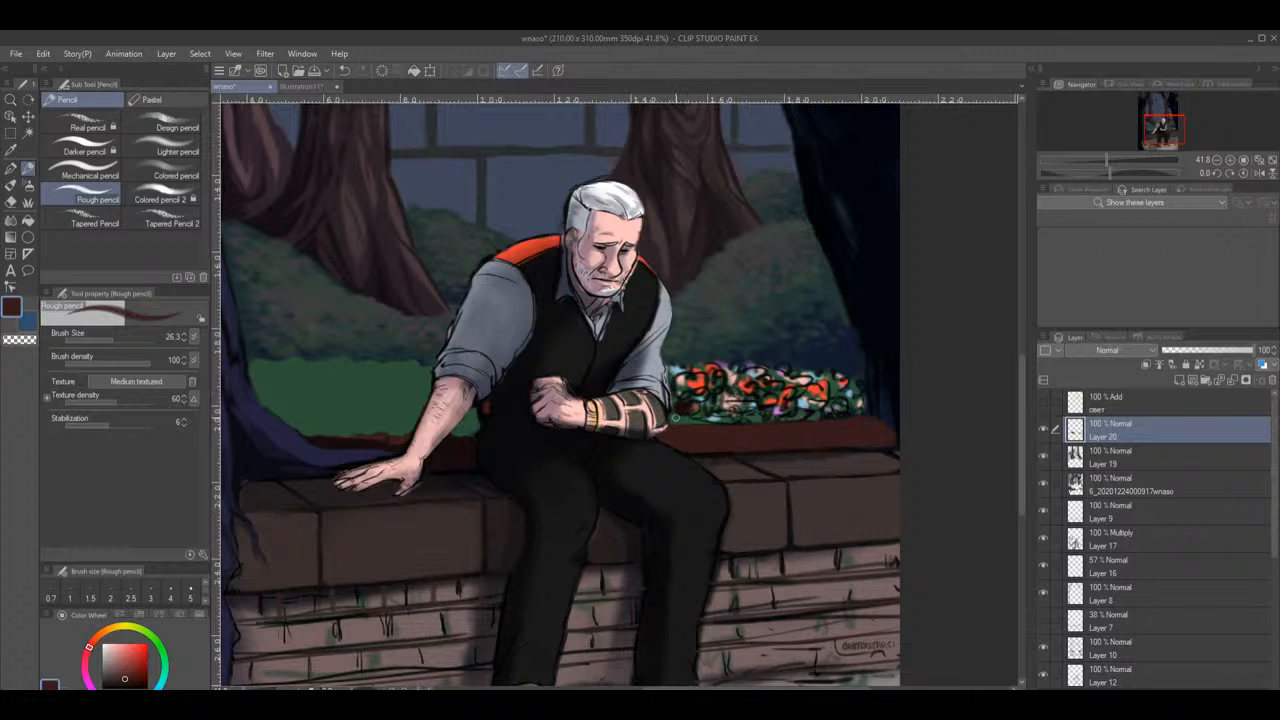
Cover all the flowers in the right flower bed with the sampled green base at size 41.8
left_click(681, 413, "alt")
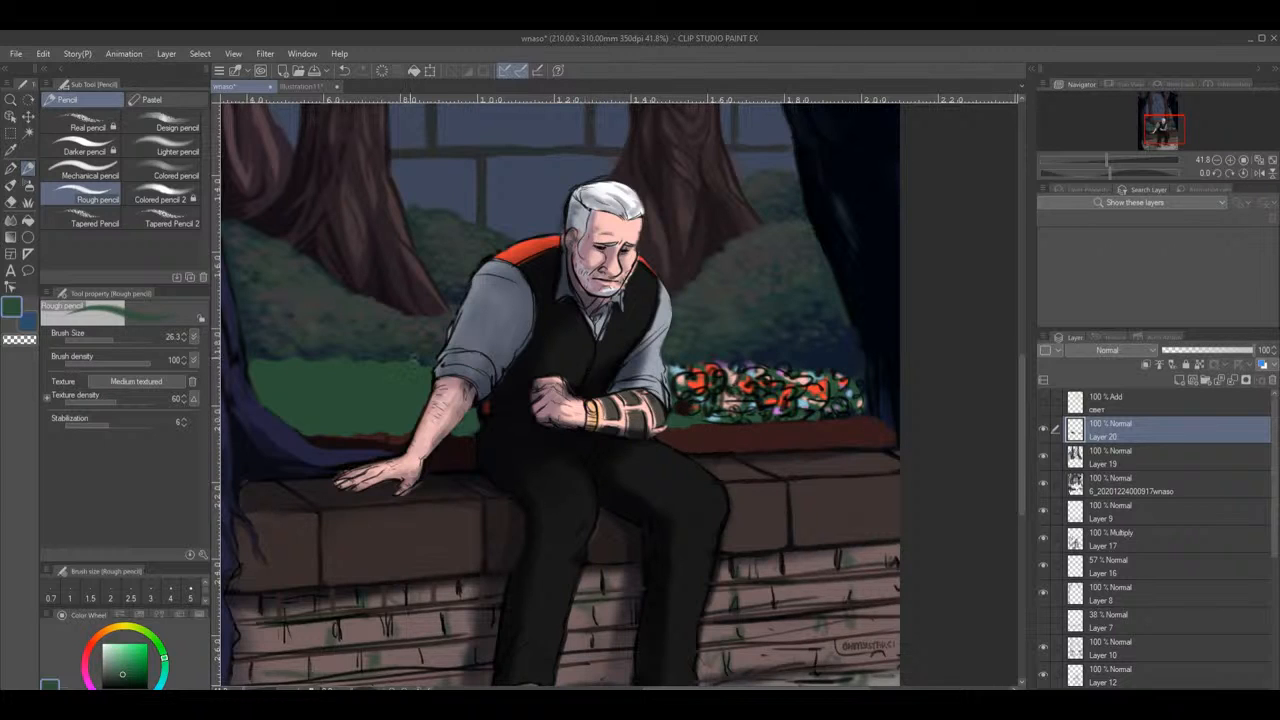
left_click(120, 337)
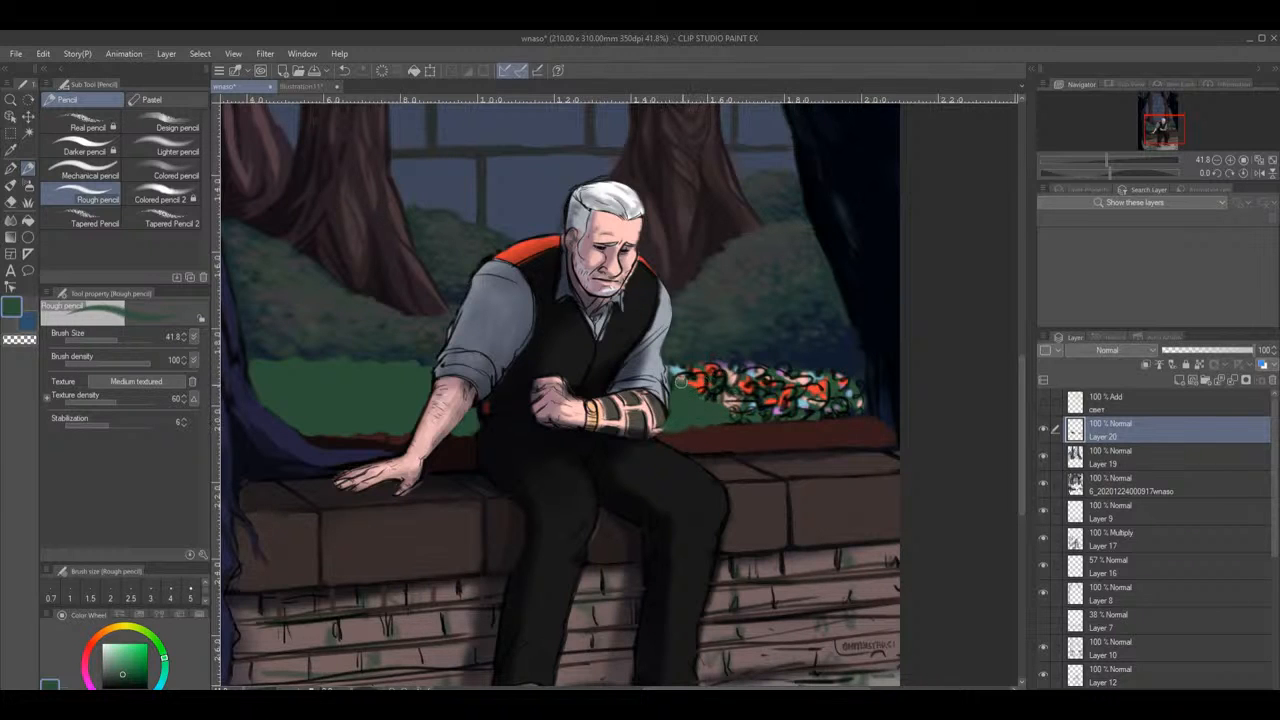
mouse_move(674, 375)
left_mouse_down()
mouse_move(692, 383)
mouse_move(715, 368)
mouse_move(718, 387)
mouse_move(700, 392)
mouse_move(728, 412)
mouse_move(697, 418)
left_mouse_up()
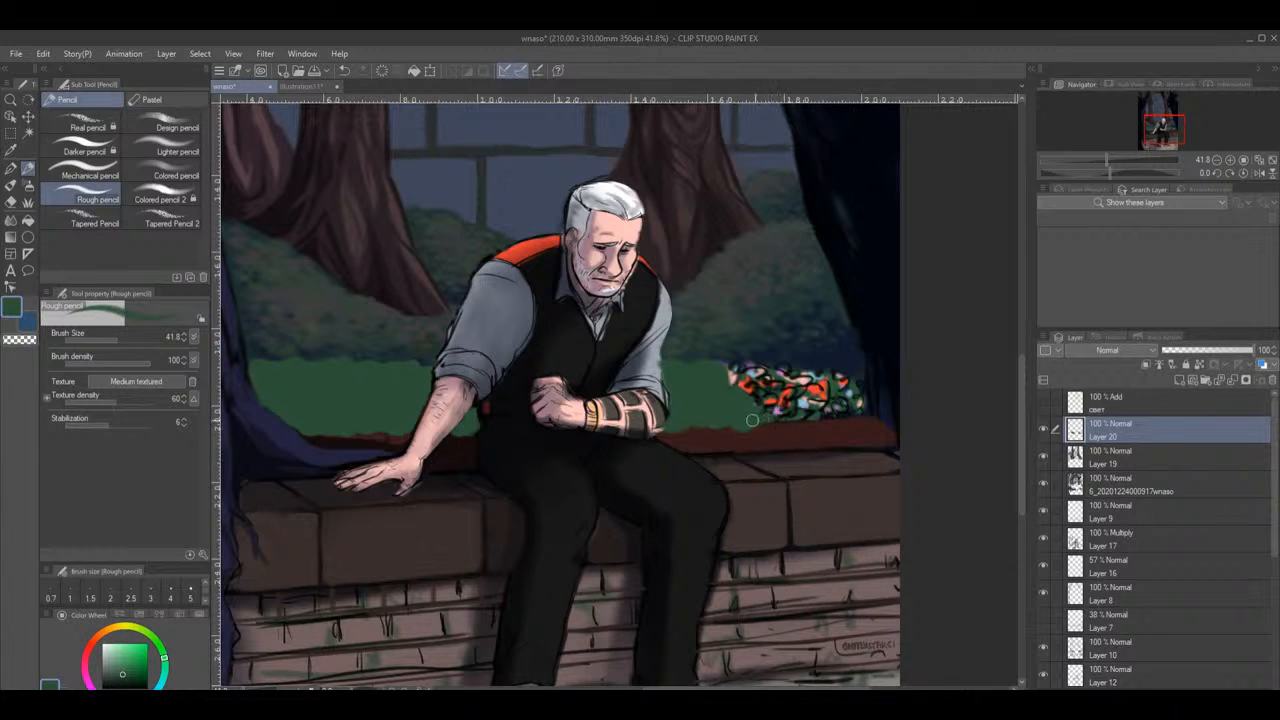
left_click_drag(775, 420, 769, 424)
left_click_drag(752, 400, 736, 374)
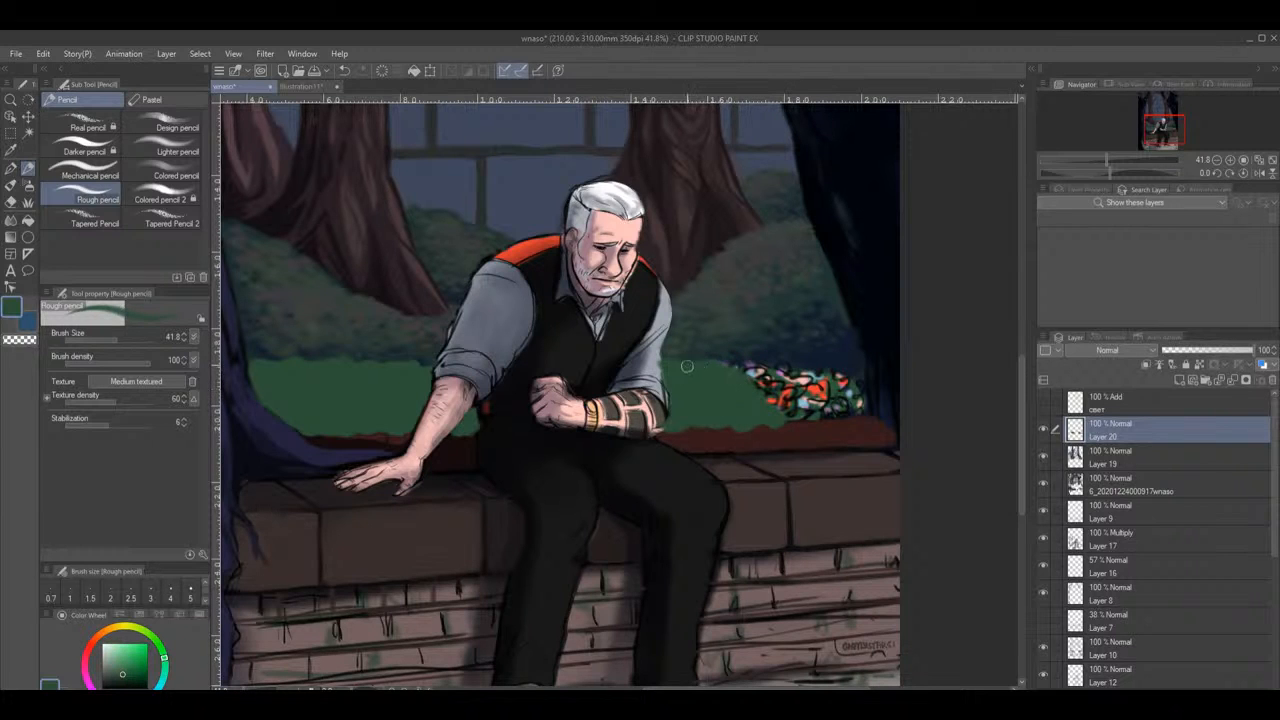
mouse_move(726, 374)
left_mouse_down()
mouse_move(770, 368)
mouse_move(760, 365)
mouse_move(776, 377)
mouse_move(773, 409)
mouse_move(788, 418)
mouse_move(864, 407)
mouse_move(801, 386)
mouse_move(787, 396)
mouse_move(802, 408)
mouse_move(807, 398)
mouse_move(766, 370)
mouse_move(804, 384)
mouse_move(804, 367)
mouse_move(824, 390)
mouse_move(826, 372)
mouse_move(843, 382)
mouse_move(835, 394)
mouse_move(863, 393)
mouse_move(811, 368)
left_mouse_up()
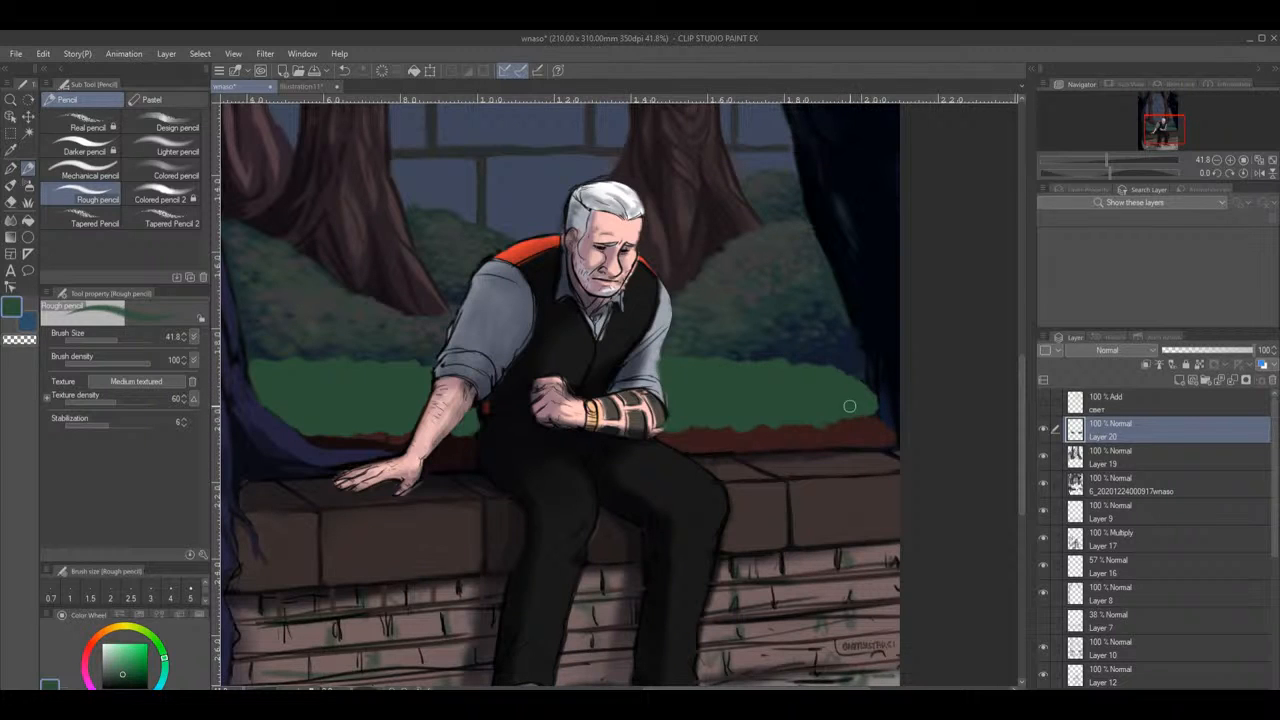
Add a new layer above the flower-bed base and clip it to the layer below
left_click(1179, 379)
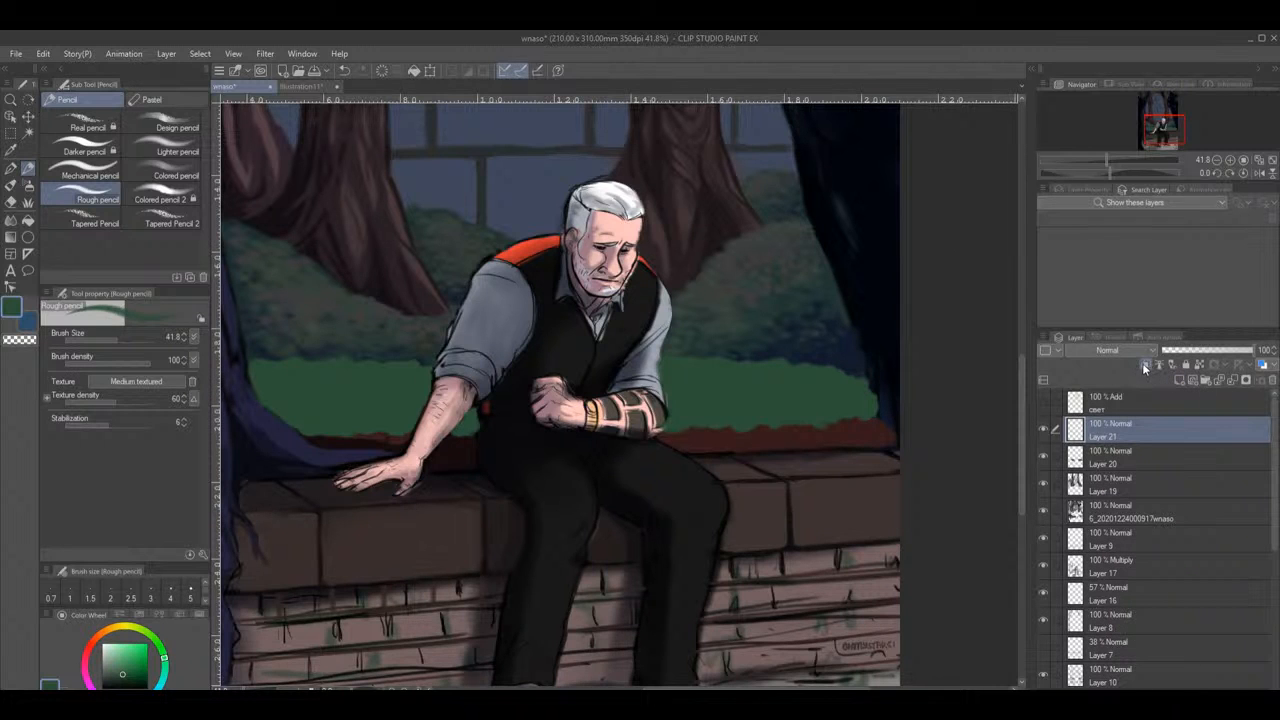
left_click(1145, 365)
left_click_drag(1106, 160, 1093, 159)
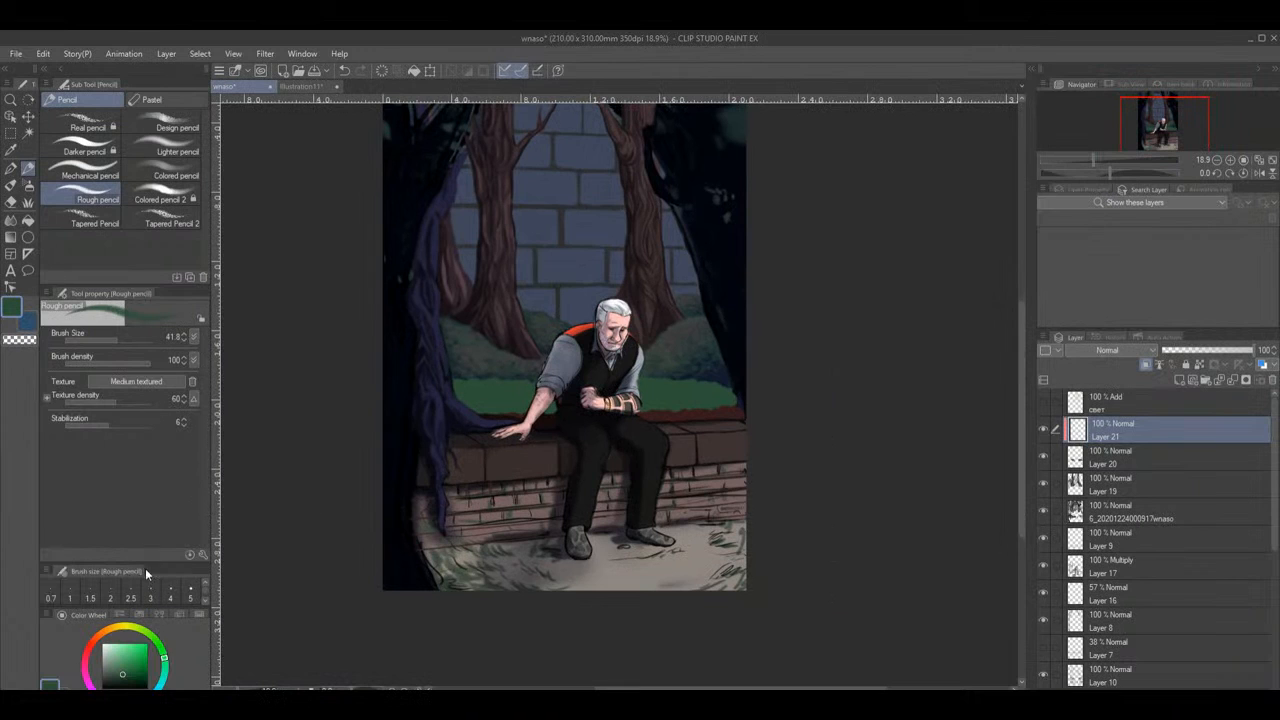
Pick a darker green and set up the Dry Gouache brush at size 247.6
left_click_drag(124, 670, 126, 681)
left_click(135, 337)
left_click_drag(136, 341, 124, 338)
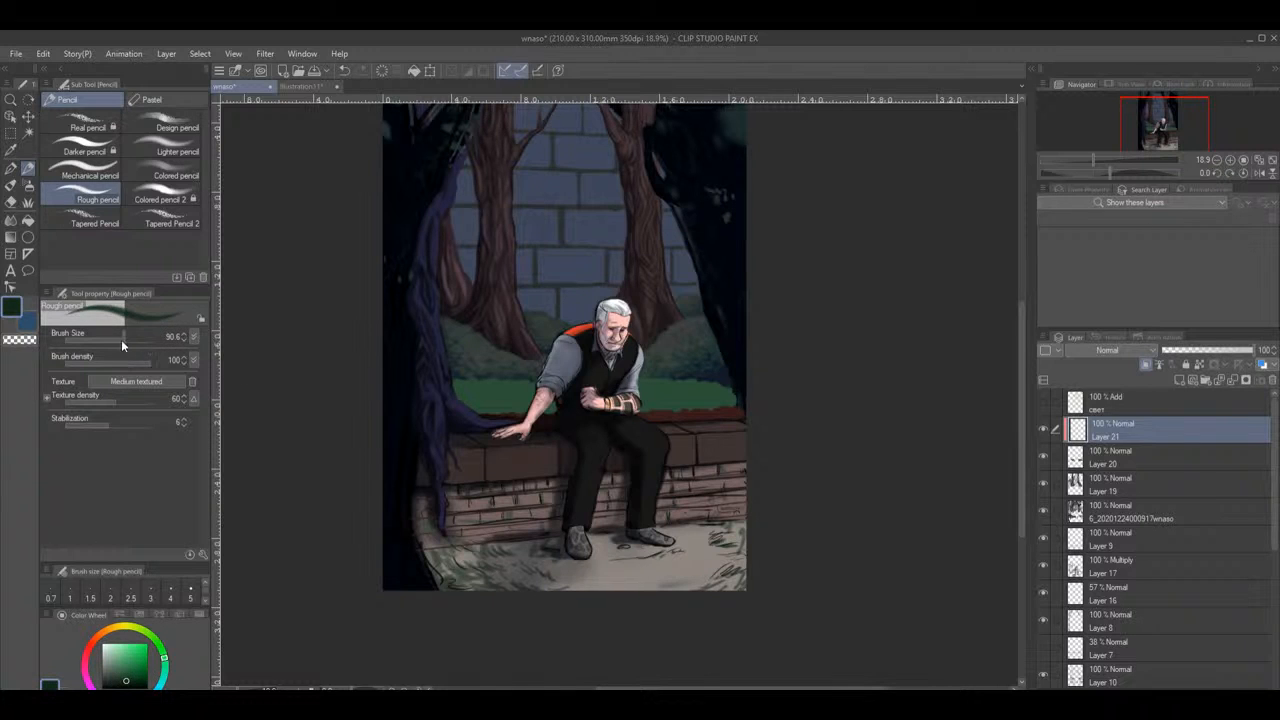
left_click(129, 339)
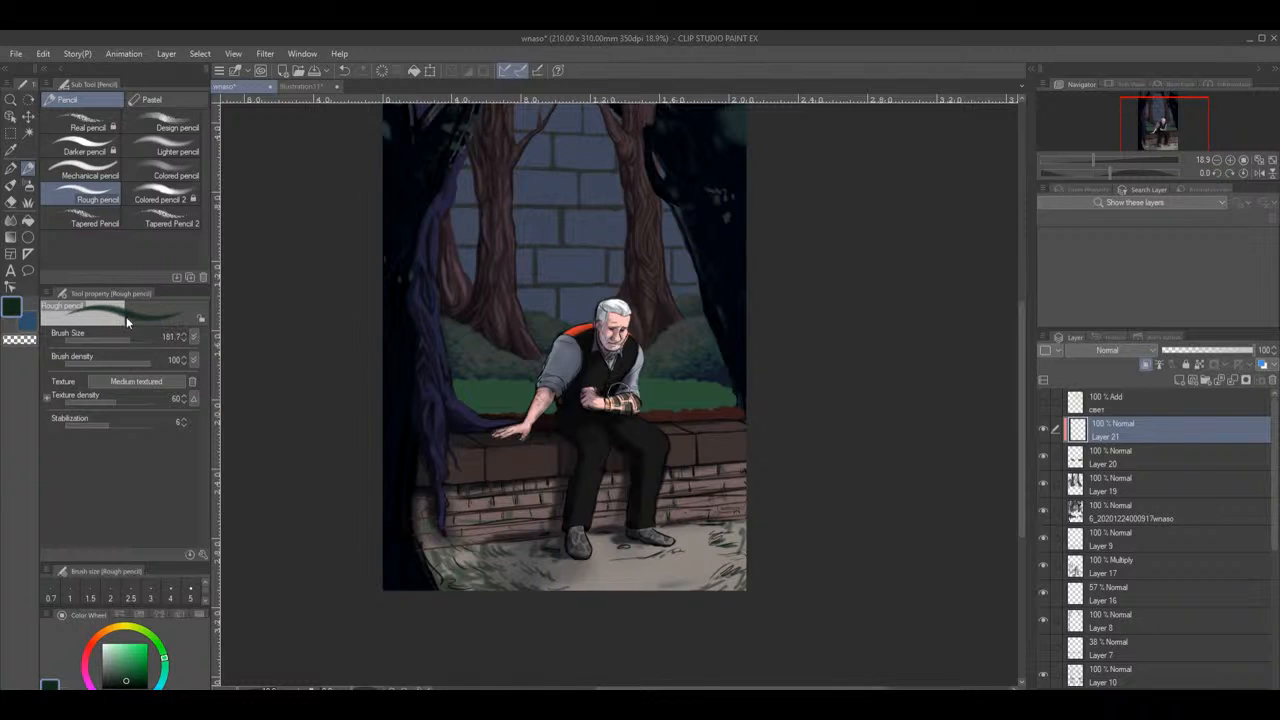
left_click(10, 184)
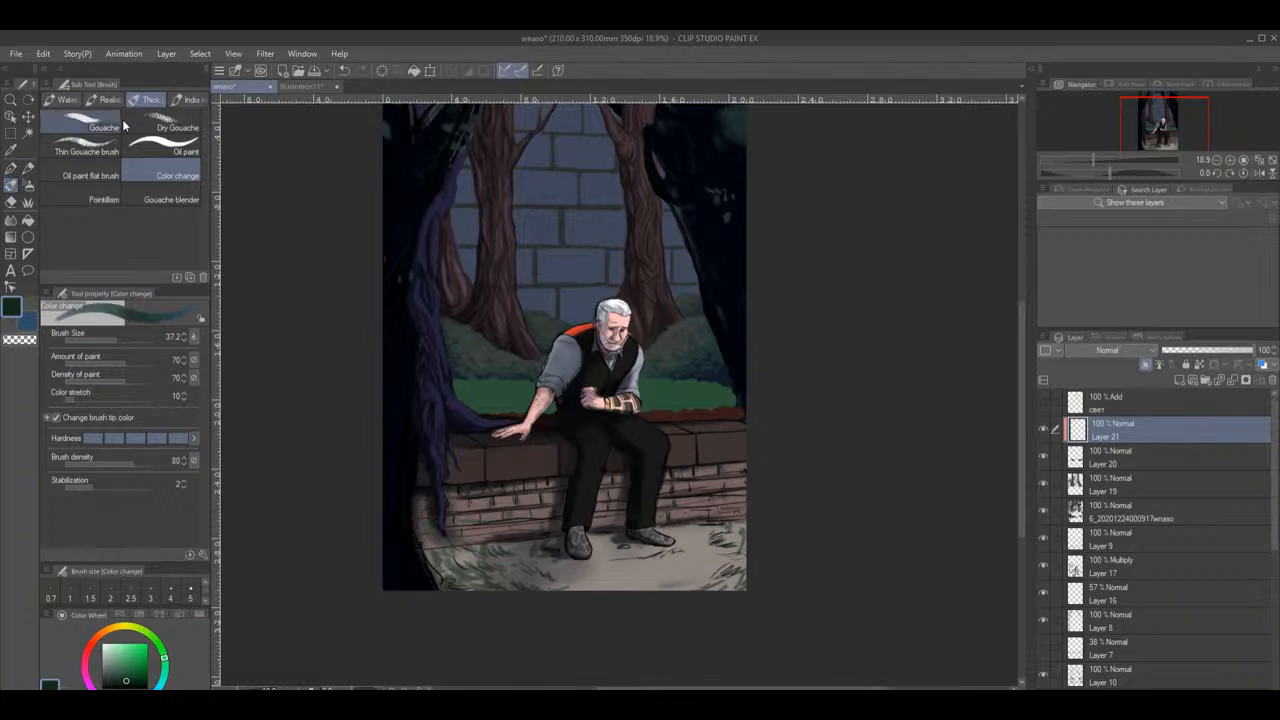
left_click(127, 124)
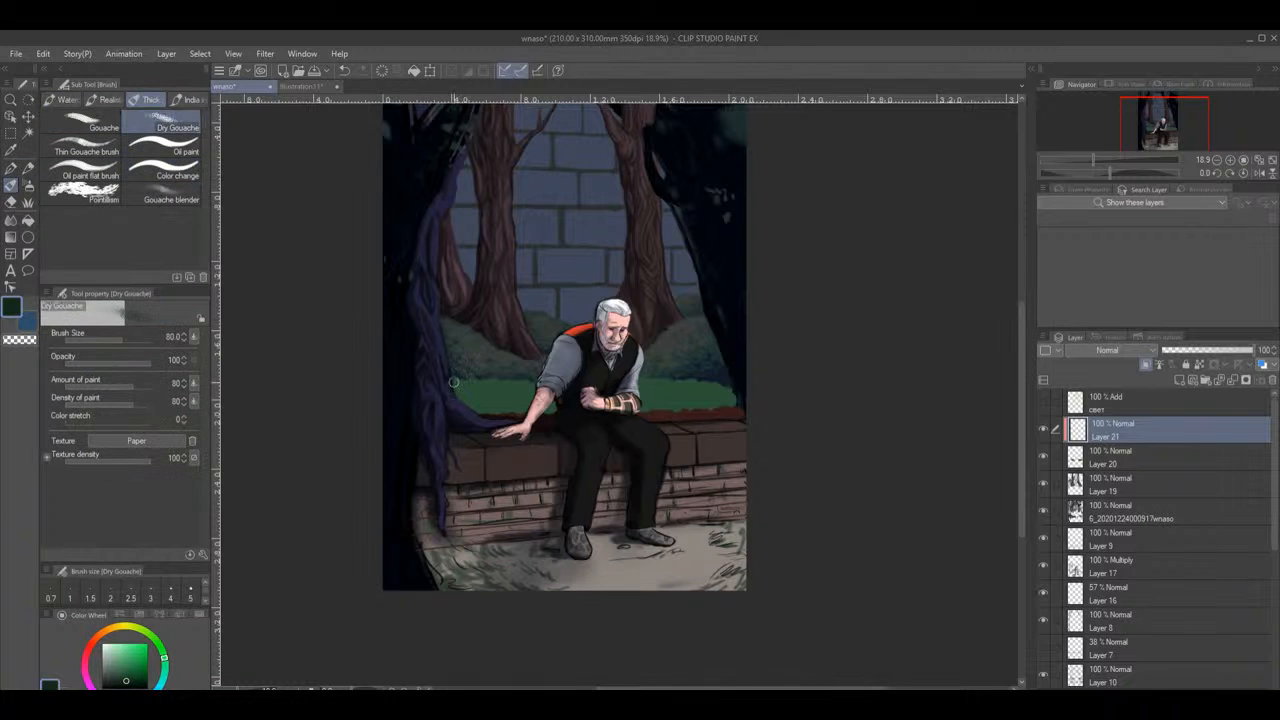
left_click(133, 340)
Try shading both green flower beds with dark green Dry Gouache, and undo the strokes
left_click_drag(445, 376, 455, 388)
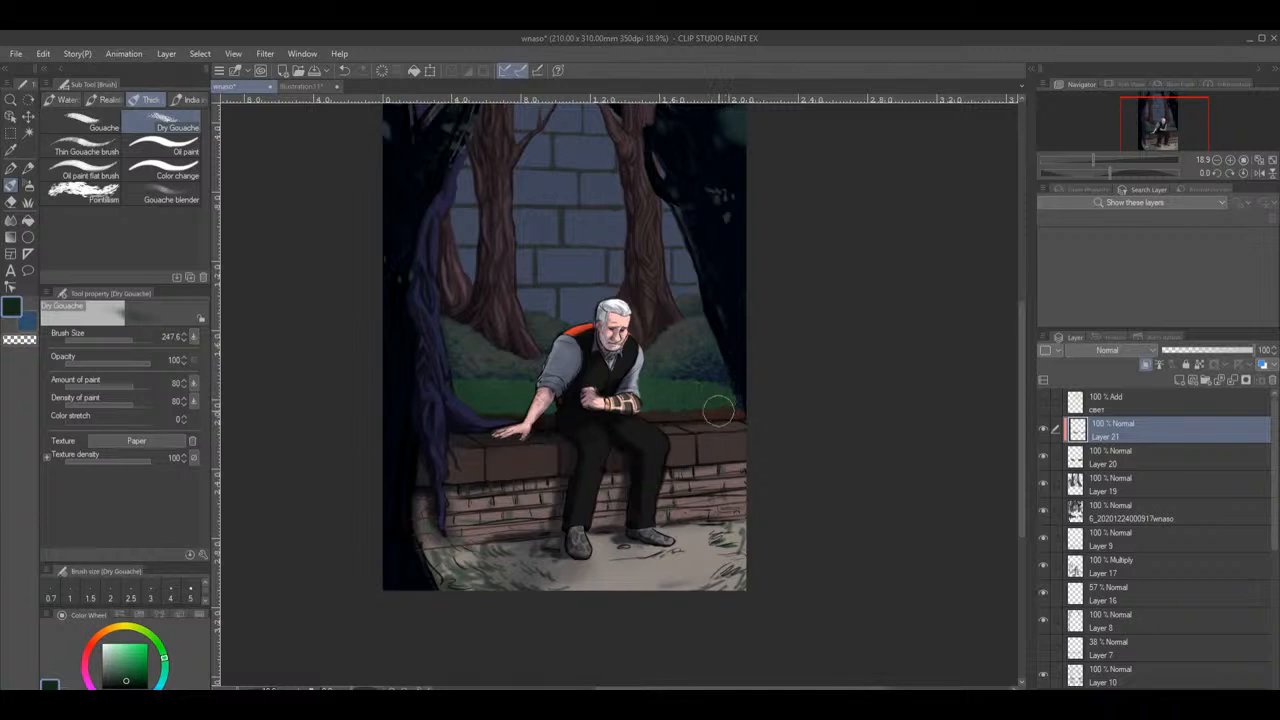
key("ctrl+z")
key("ctrl+z")
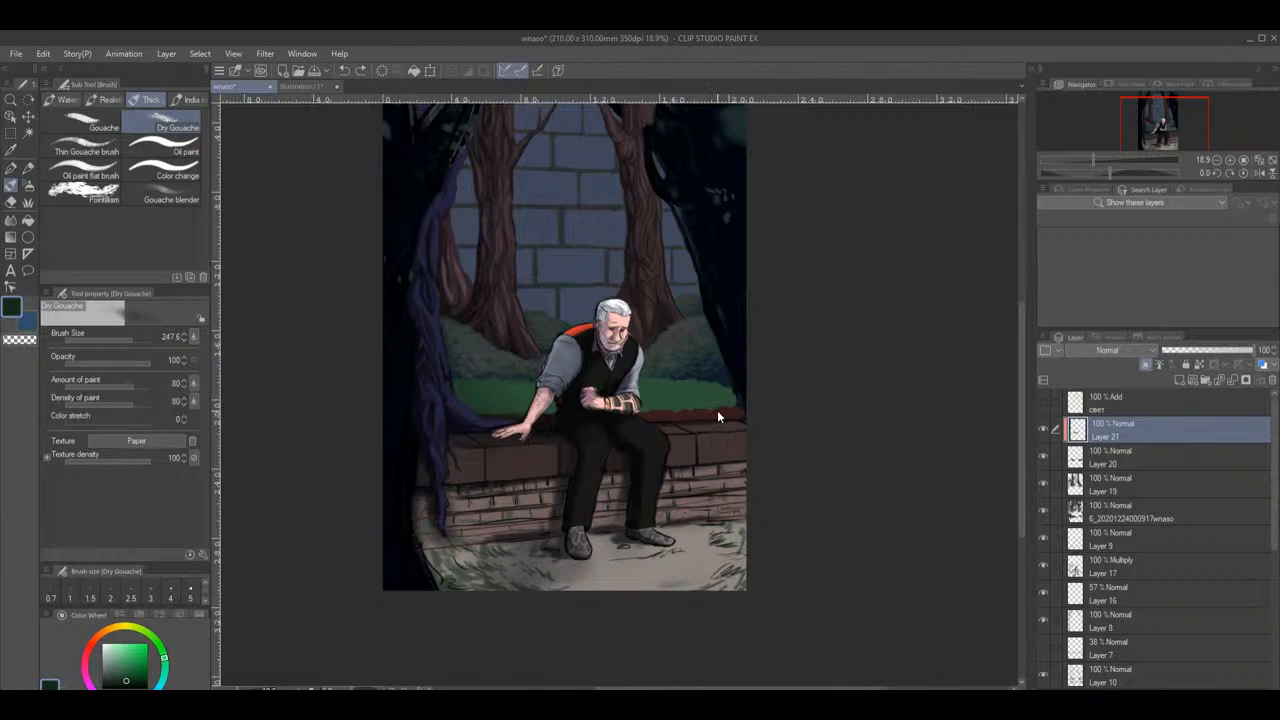
key("ctrl+z")
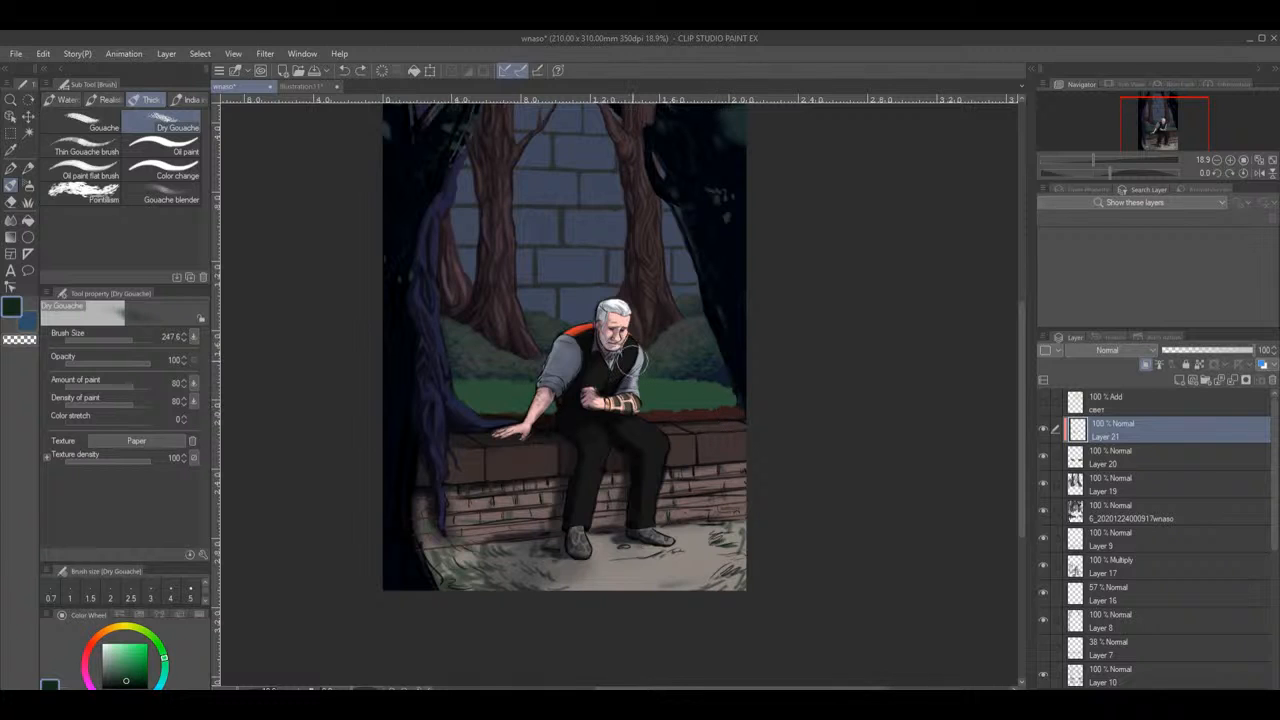
Select the green areas on both sides of the man with Auto select referring to all layers
left_click(27, 134)
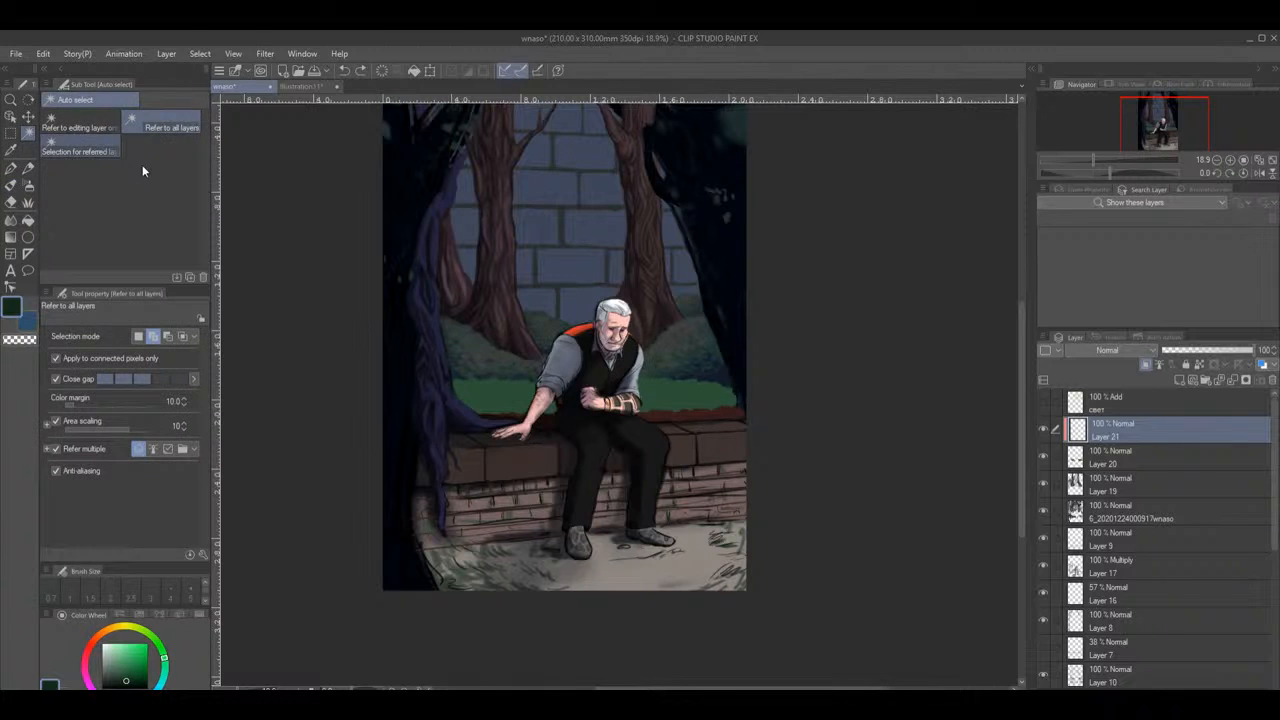
left_click(100, 121)
left_click(146, 126)
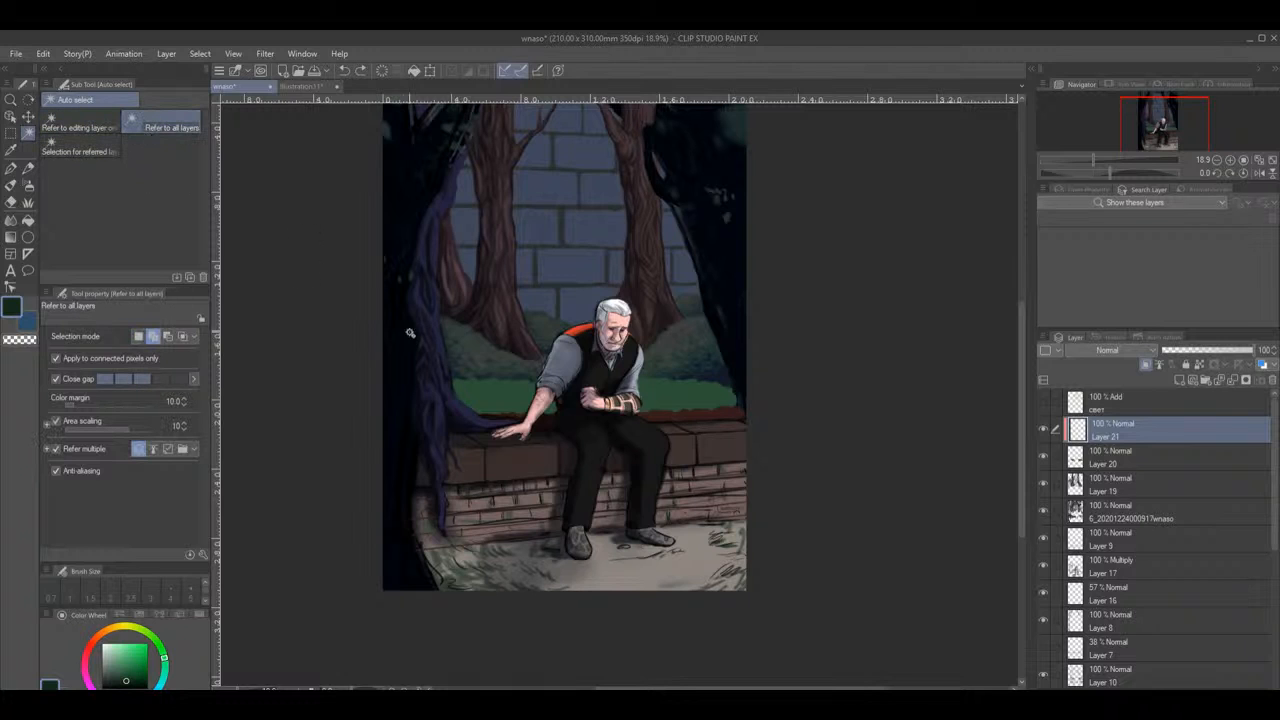
left_click(494, 400)
left_click(660, 397)
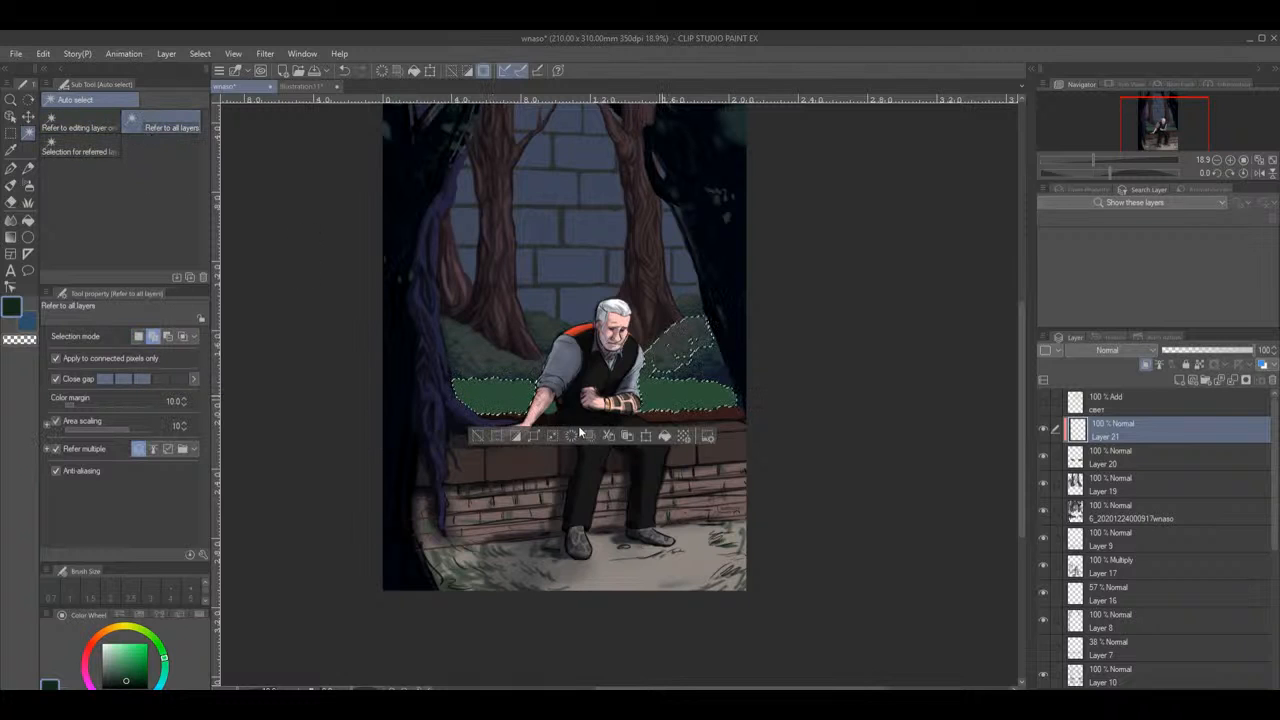
key("ctrl+z")
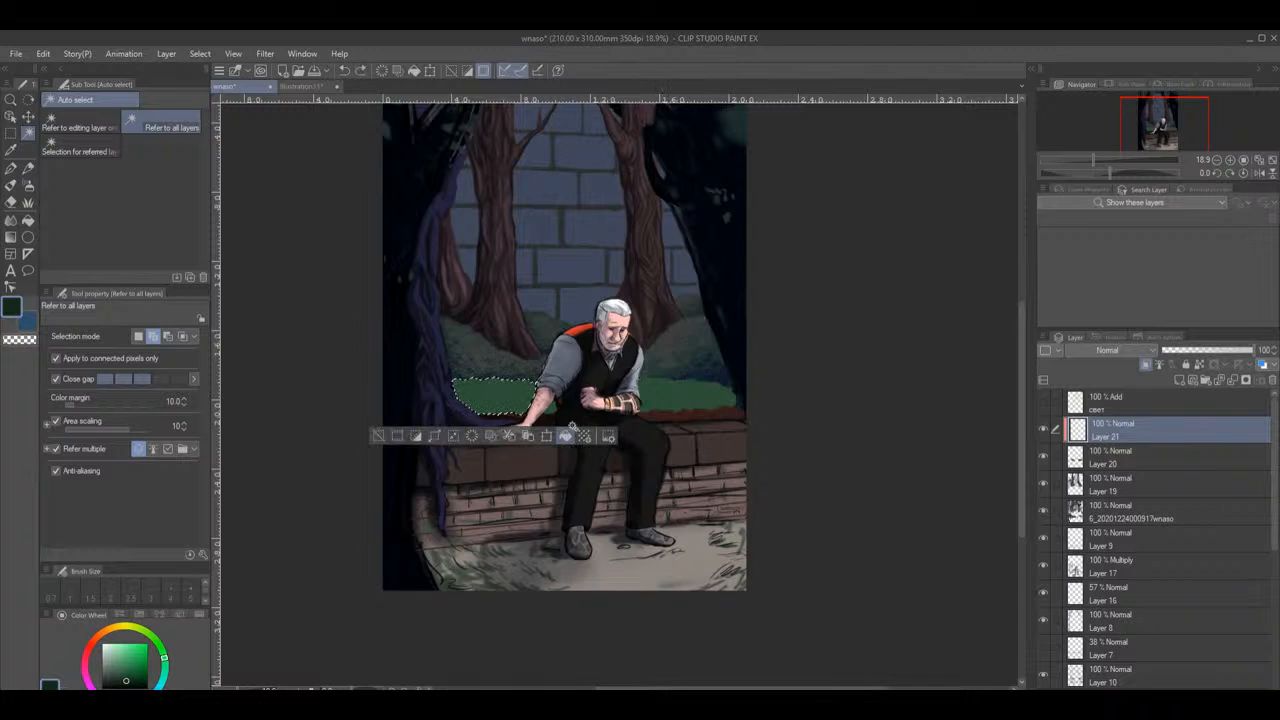
left_click(553, 409)
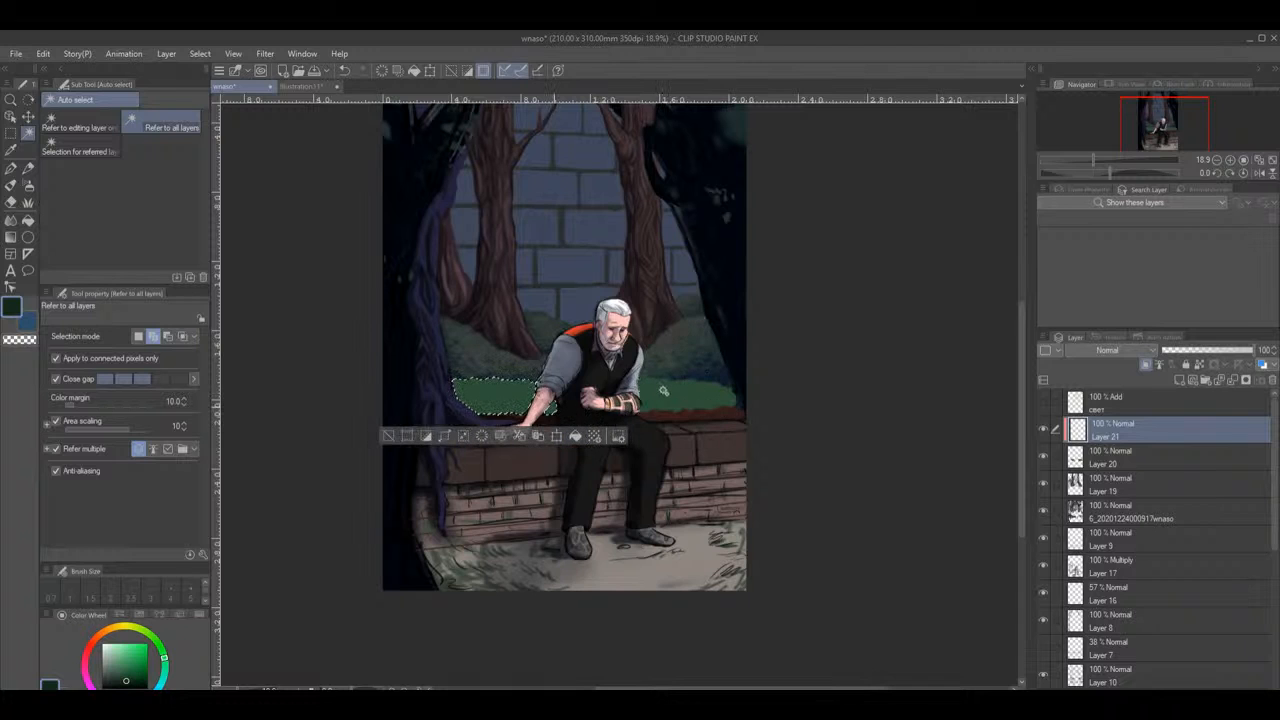
left_click(663, 390)
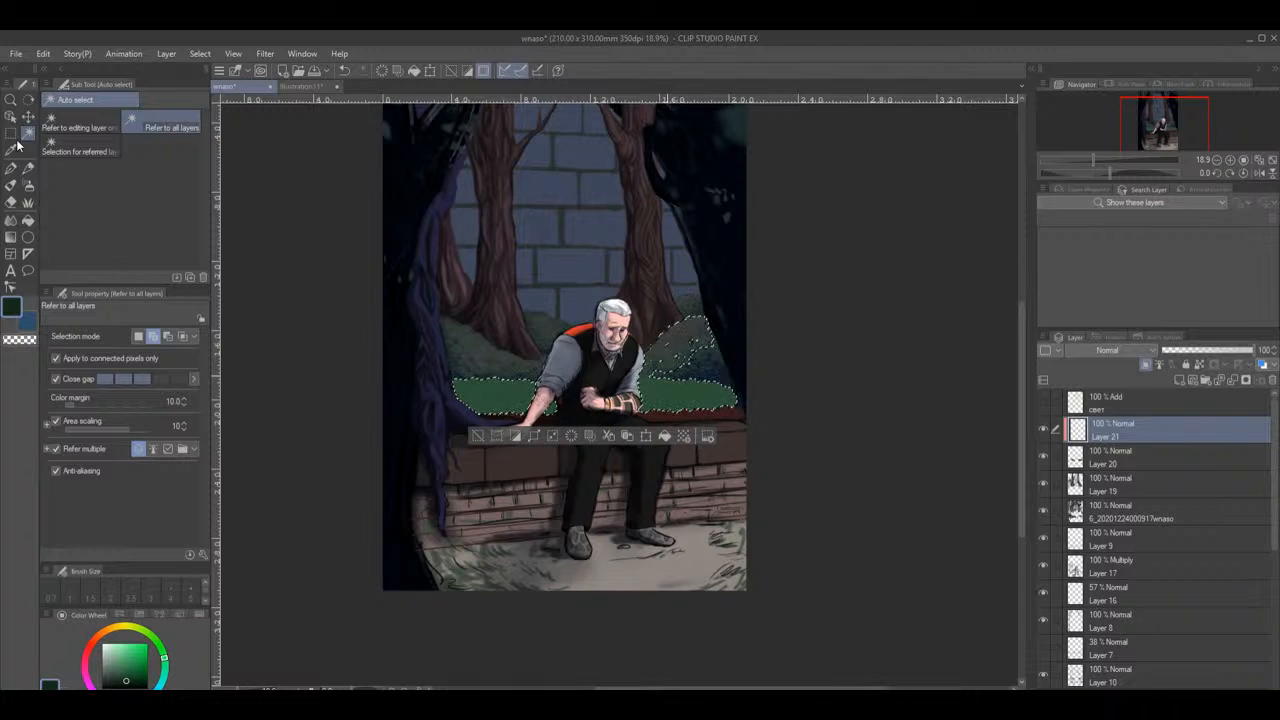
Shade the selected green beds with dark green Dry Gouache at size 247.6, and clear the selection
left_click(11, 184)
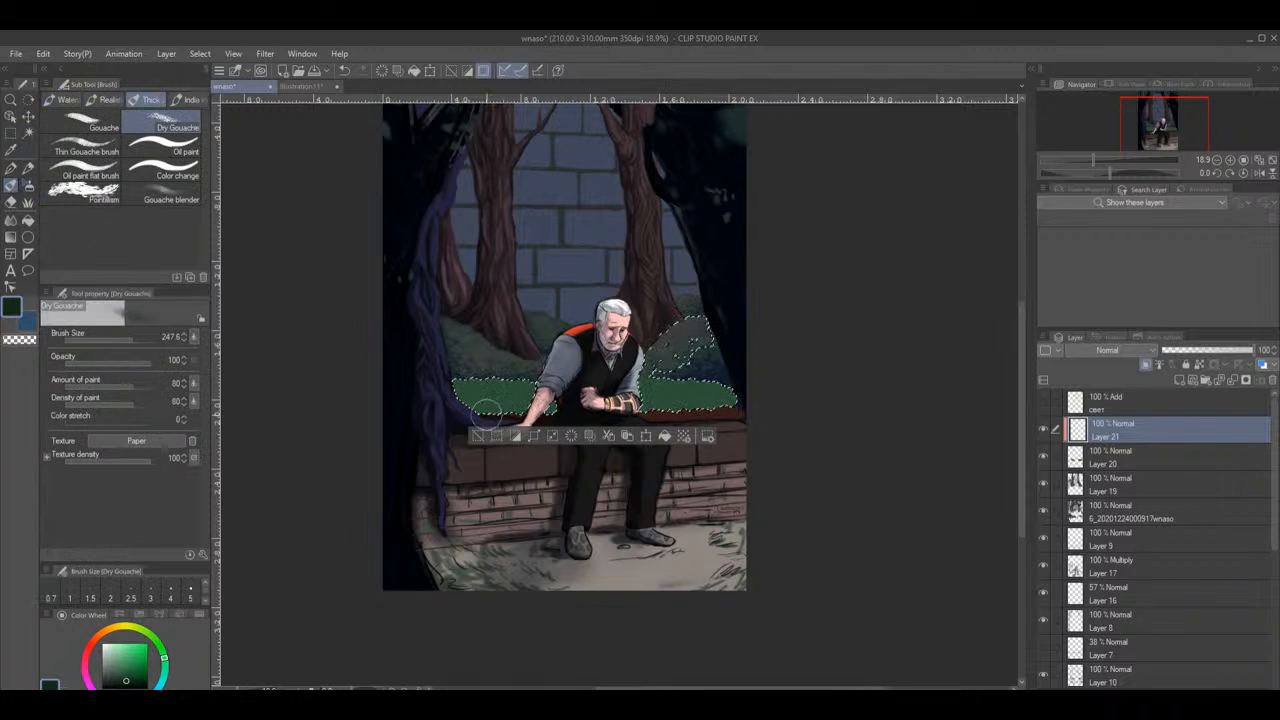
left_click_drag(484, 409, 455, 388)
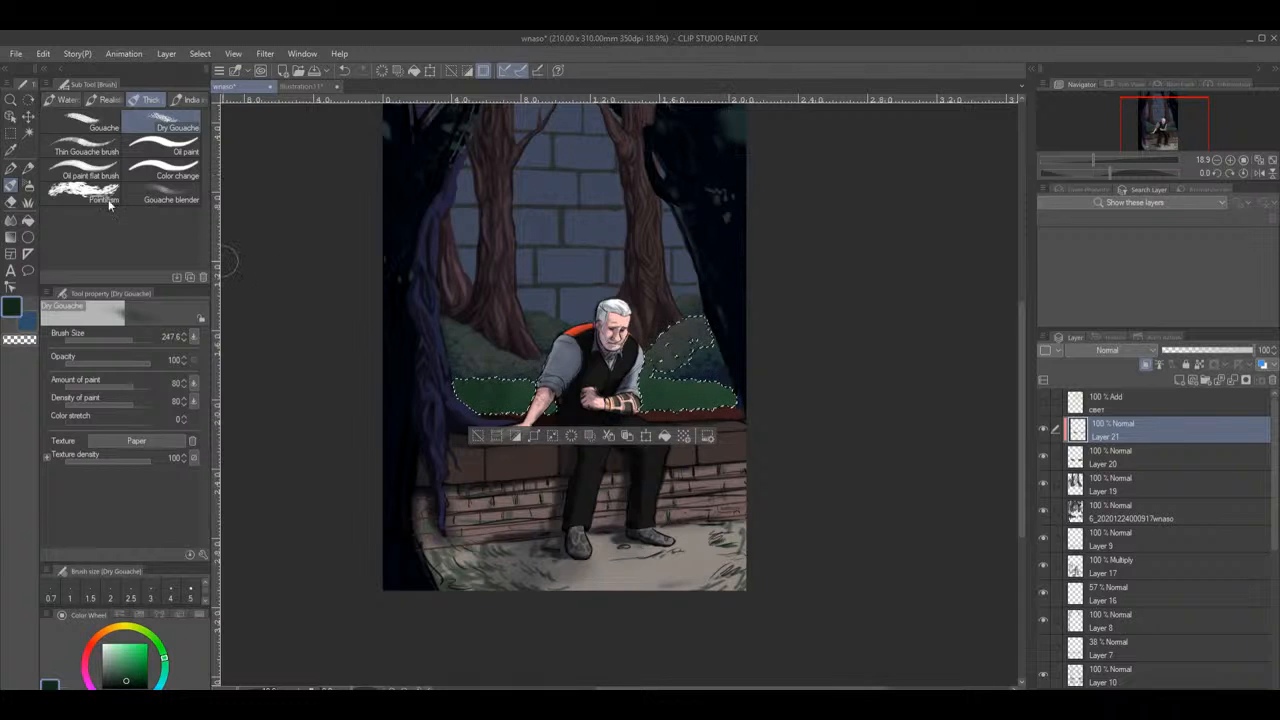
left_click(12, 133)
left_click(364, 324)
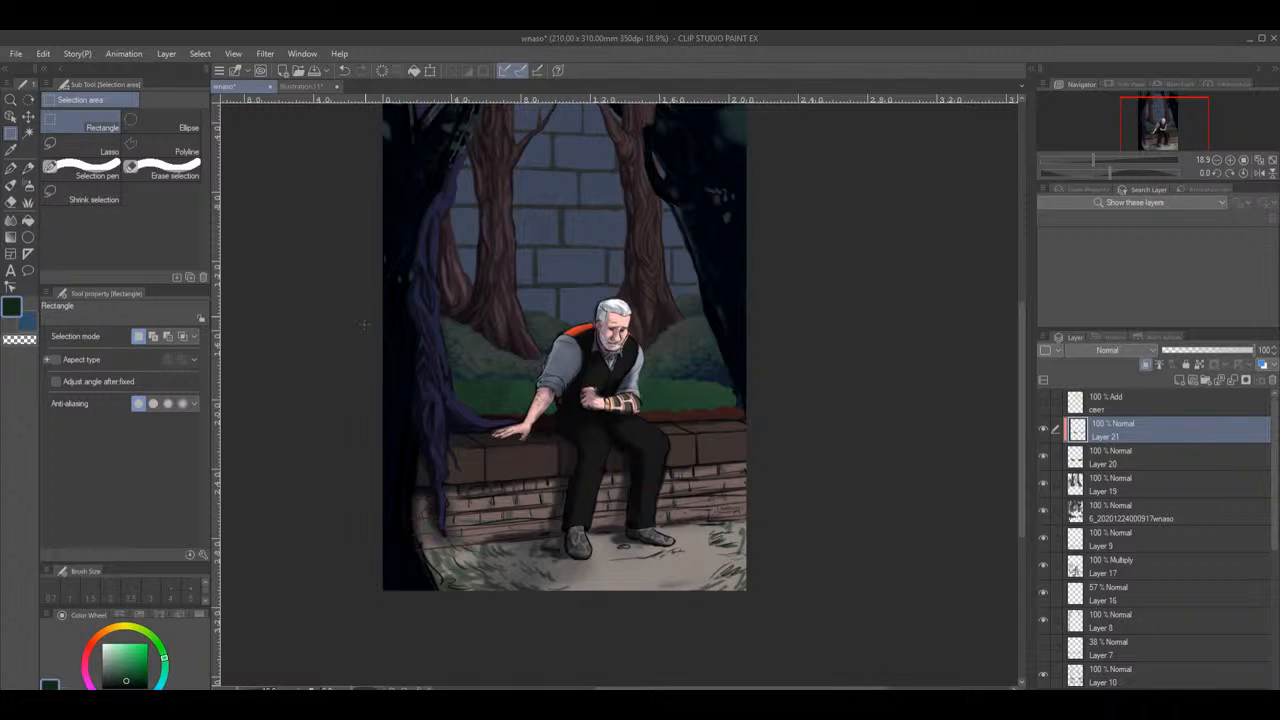
Add a new layer above the clipped shading layer and hide the green base on Layer 20
left_click_drag(1093, 160, 1147, 133)
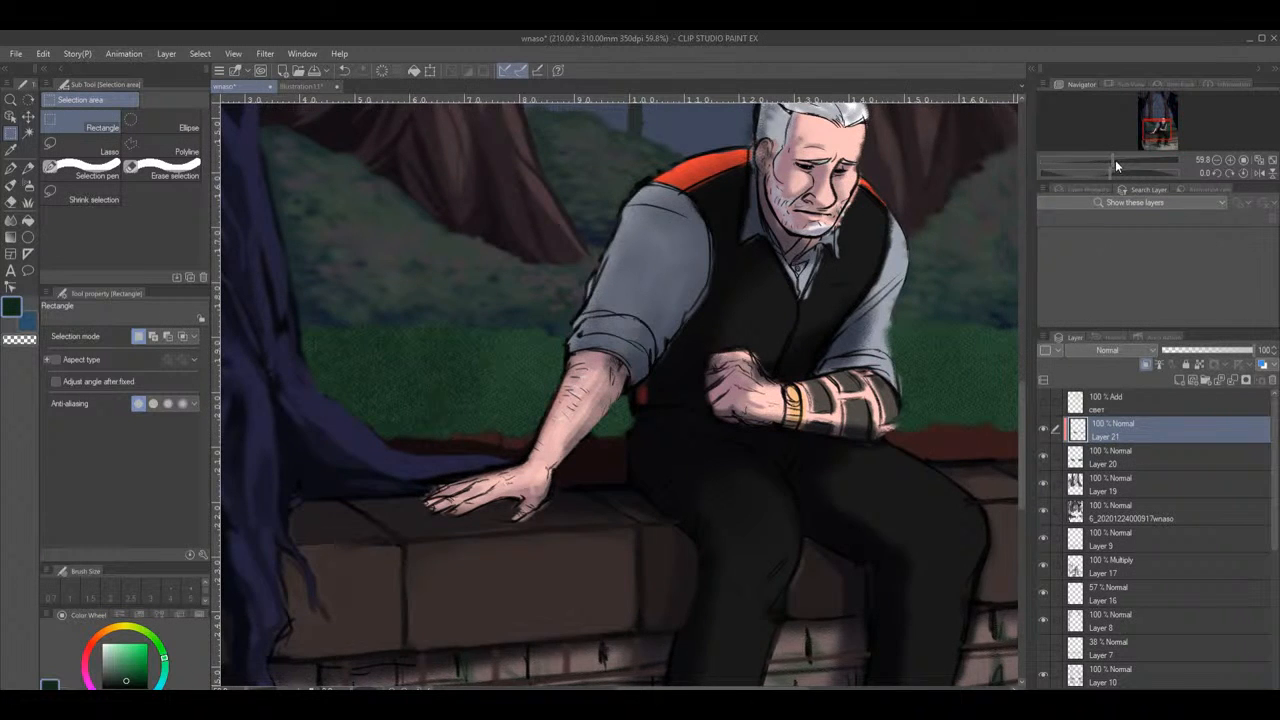
mouse_move(1115, 160)
left_mouse_down()
mouse_move(1093, 157)
mouse_move(1121, 158)
mouse_move(1103, 160)
left_mouse_up()
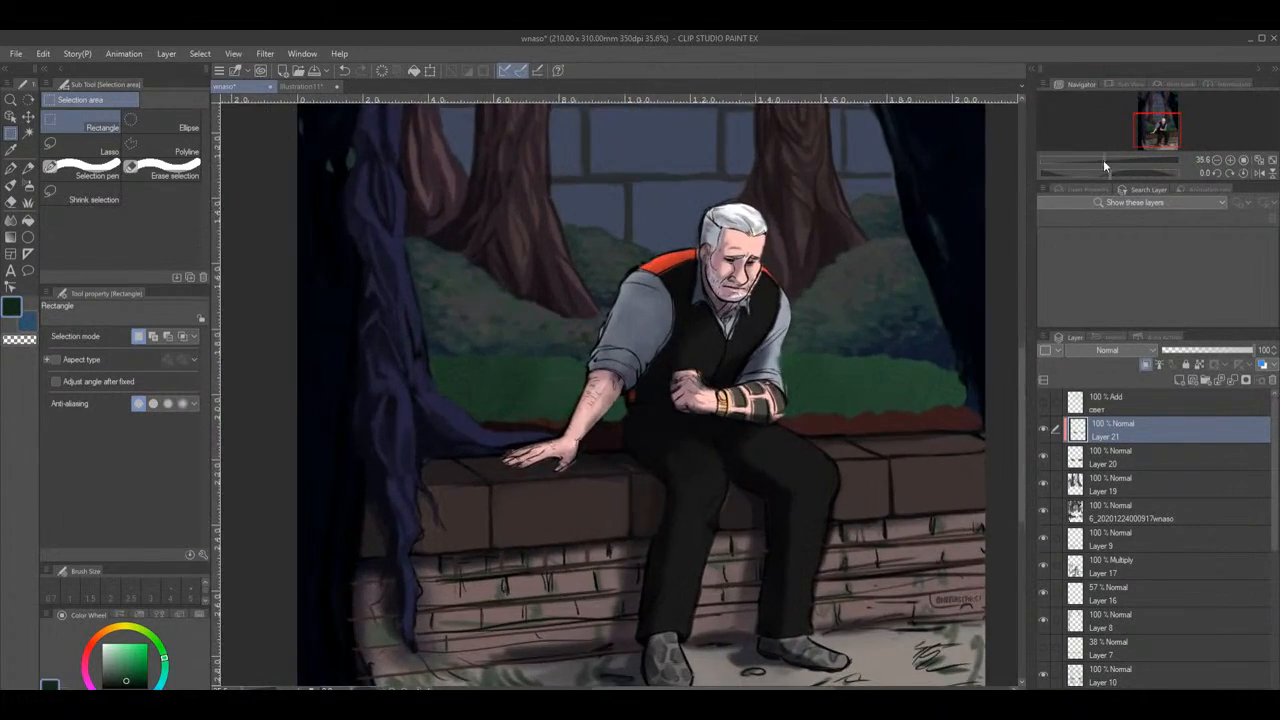
left_click(1179, 384)
left_click(1043, 487)
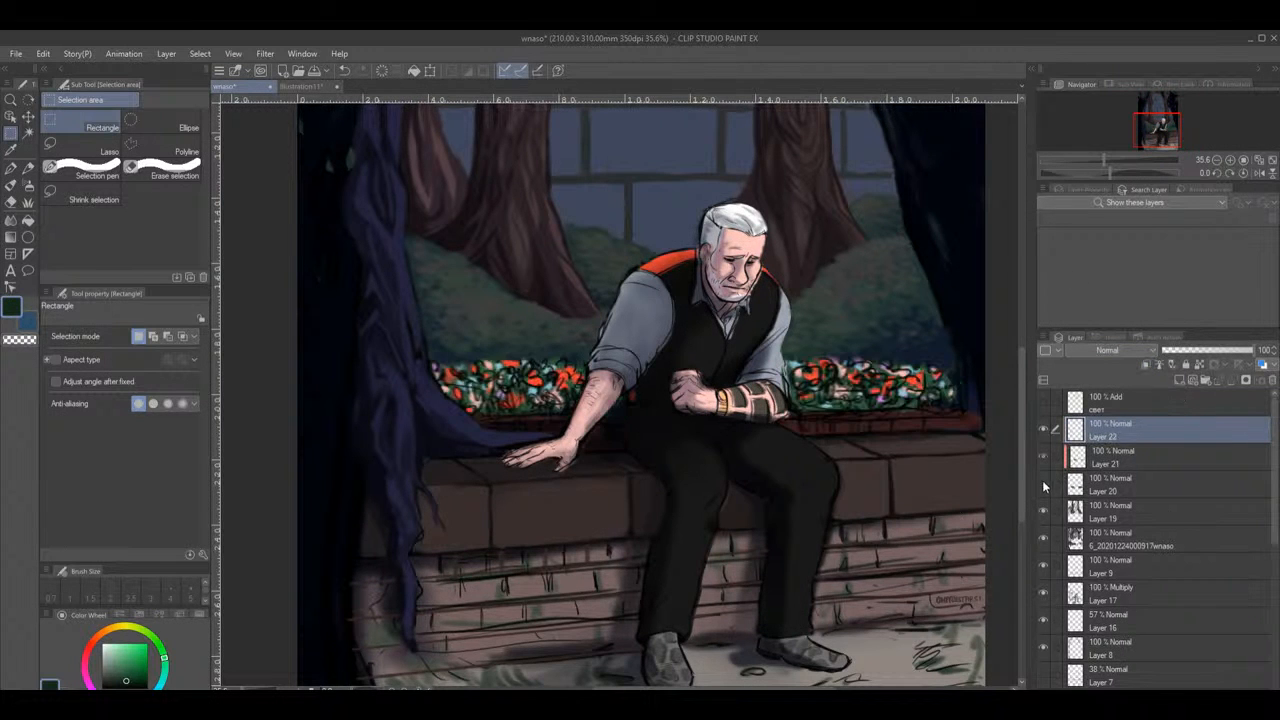
Sample the orange-red of the old flowers, show Layer 20's green base again, and set the Rough pencil to size 17.8
right_click(536, 380)
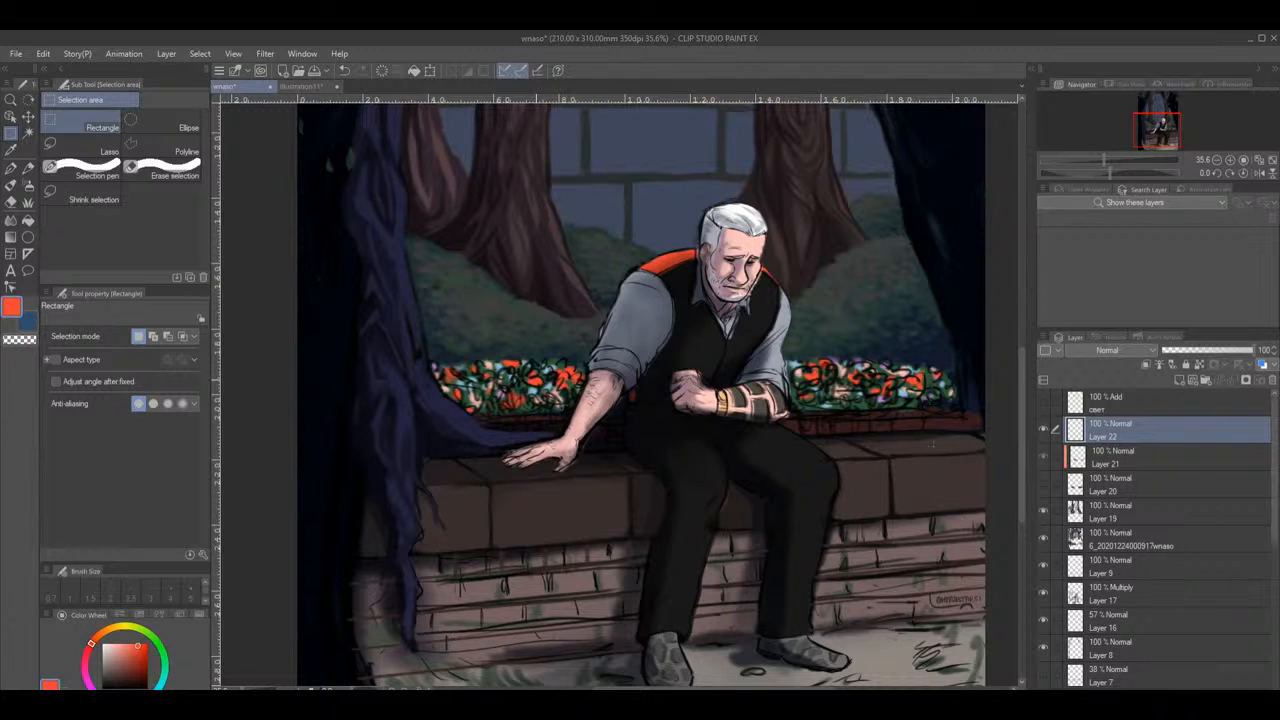
left_click(1043, 487)
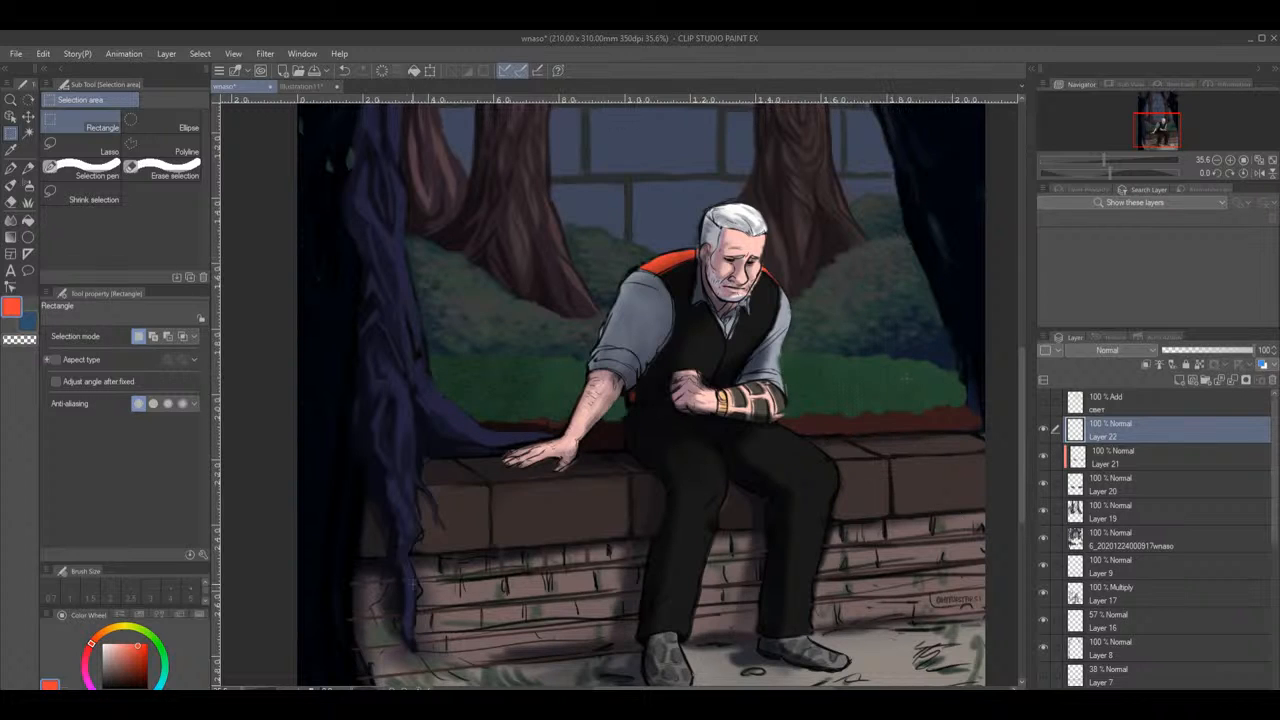
left_click(28, 168)
left_click(110, 337)
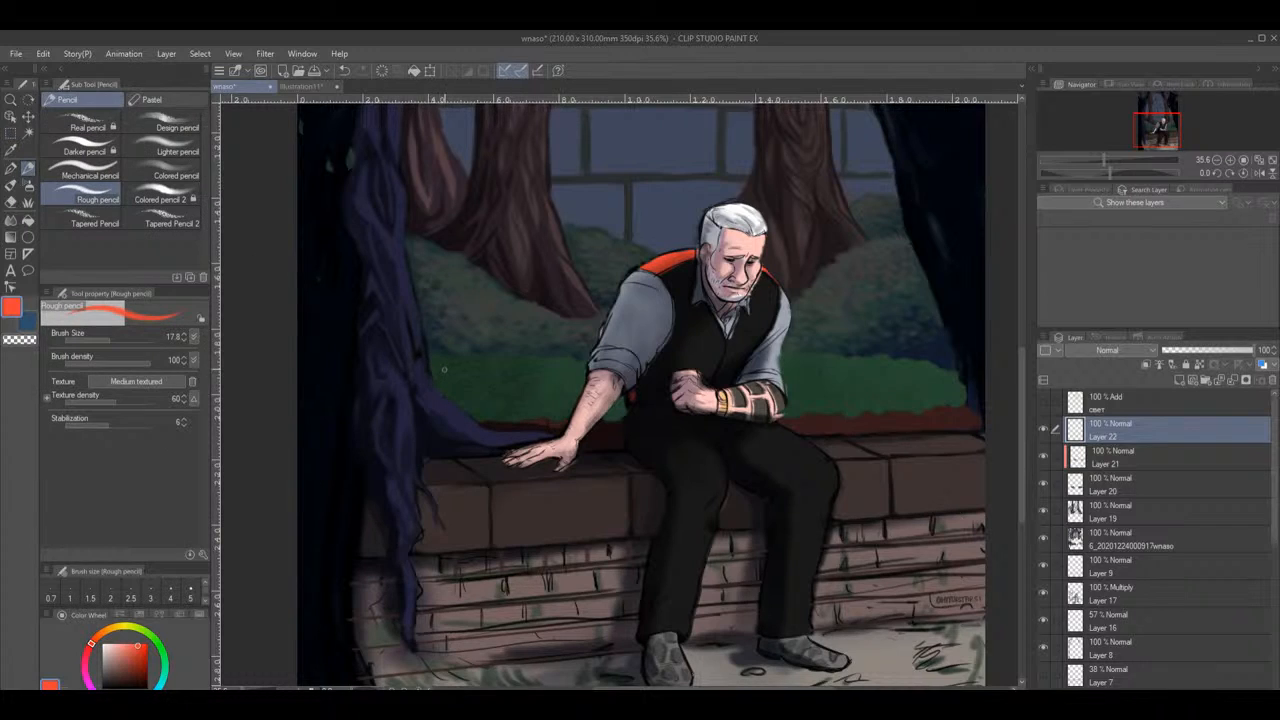
Try a small orange-red flower in the green bed beside the tree, undo it, and add the new layer above Layer 21 again
left_click_drag(439, 362, 452, 361)
key("ctrl+z")
key("ctrl+z")
key("ctrl+z")
key("ctrl+z")
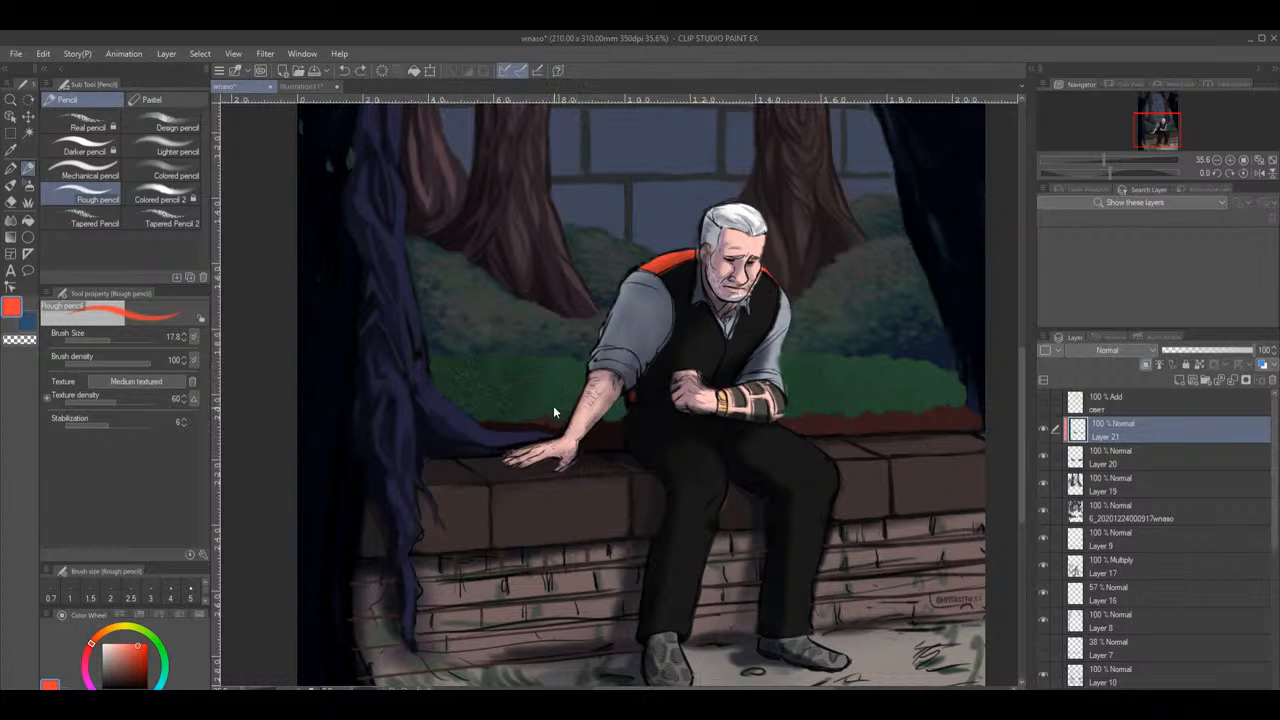
left_click(1178, 379)
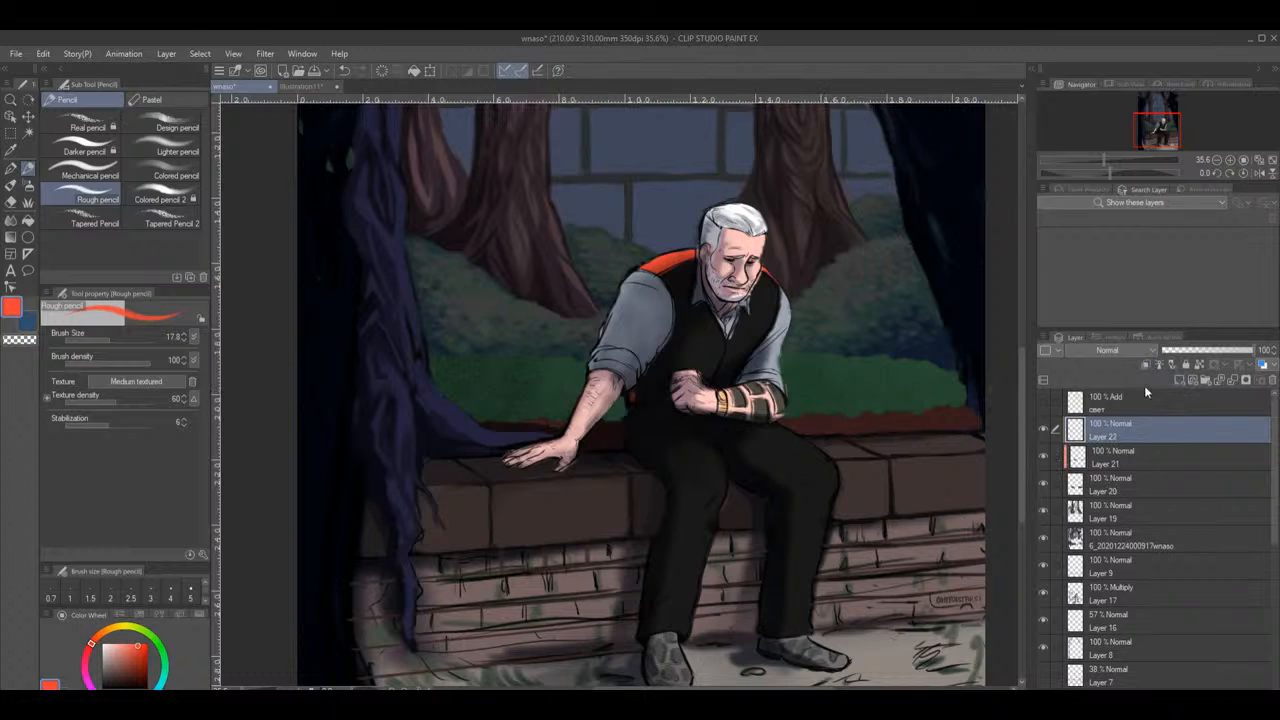
Draw small orange-red flowers in the bed beside the tree with Rough pencil at size 8.9, and erase the second one from the tree
left_click_drag(108, 338, 104, 340)
left_click(100, 341)
left_click_drag(446, 359, 443, 364)
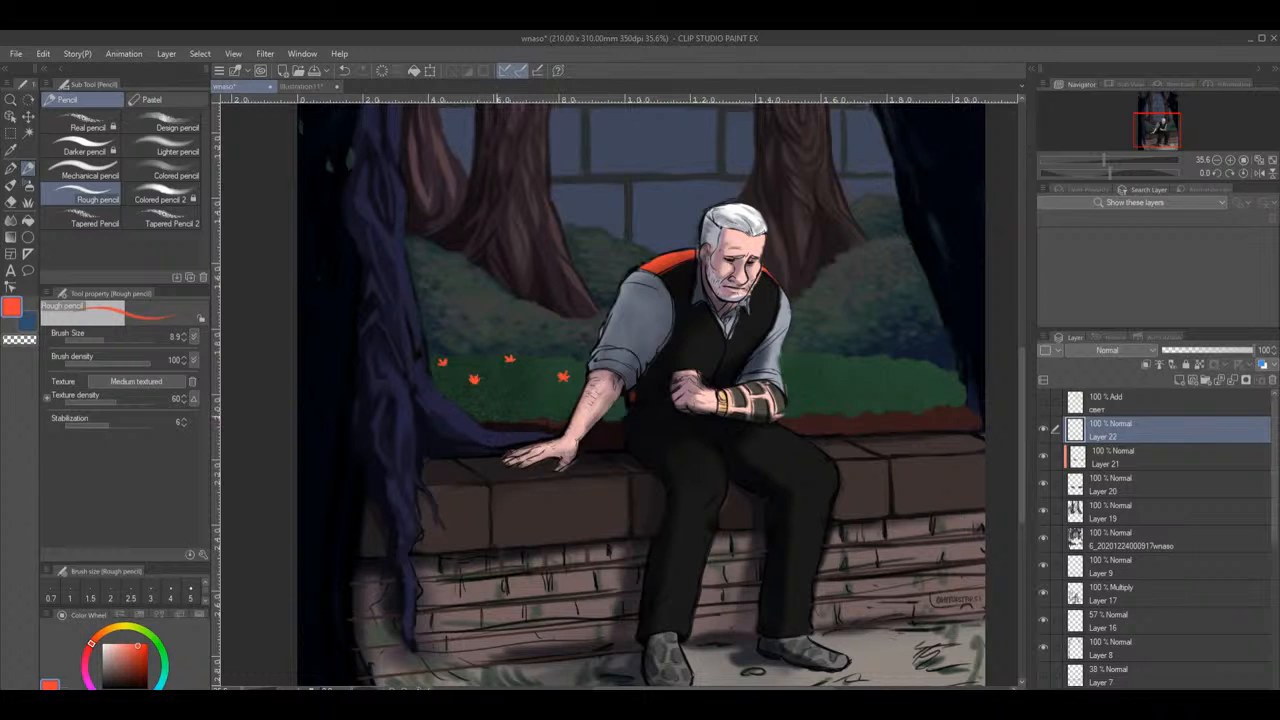
left_click(12, 204)
mouse_move(477, 360)
left_mouse_down()
mouse_move(473, 388)
mouse_move(480, 371)
left_mouse_up()
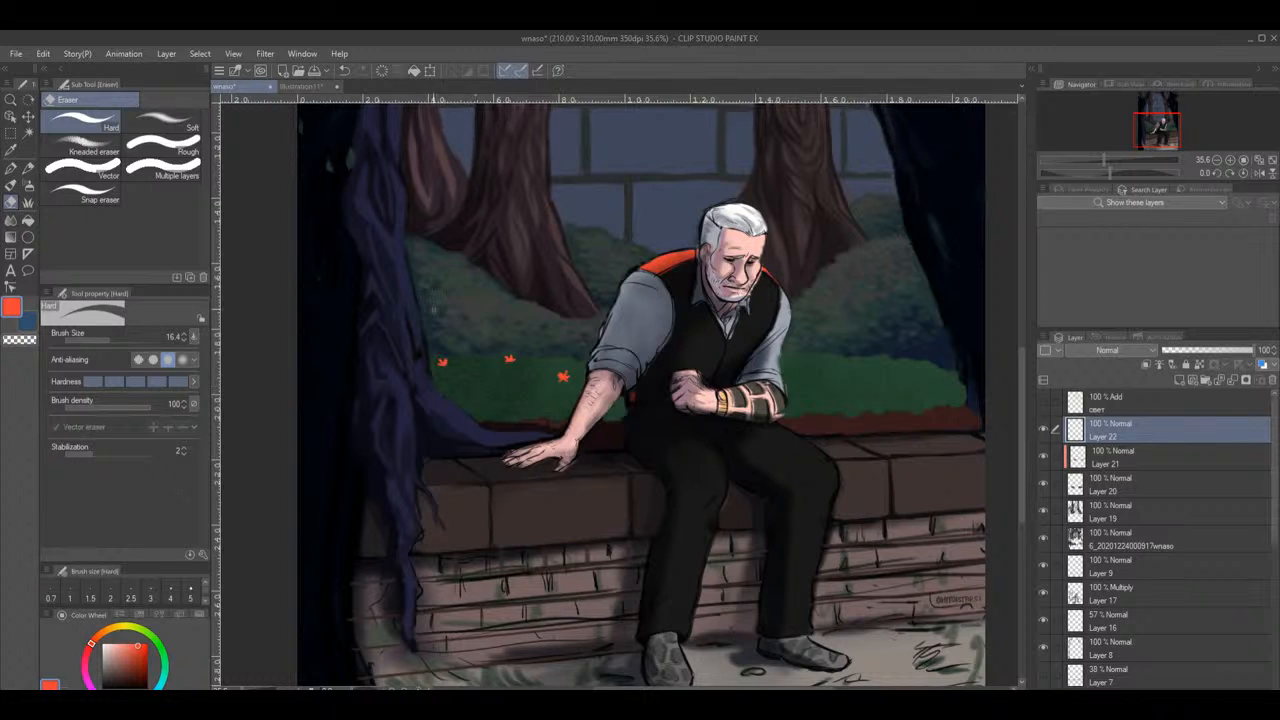
Scatter more small orange-red Rough pencil flowers across the green beds on both sides of the man, undoing the misplaced strokes
left_click(27, 170)
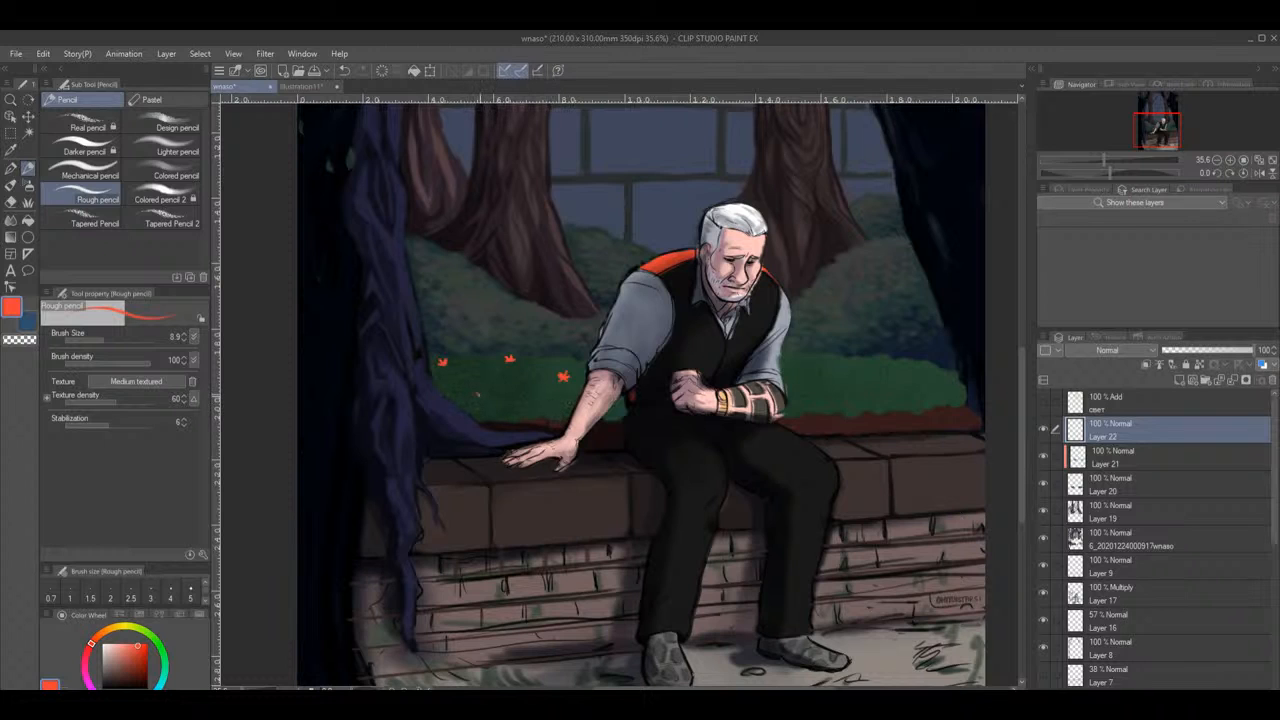
left_click(477, 396)
left_click(789, 358)
key("ctrl+z")
left_click(851, 395)
left_click_drag(916, 366, 914, 365)
left_click_drag(853, 362, 852, 360)
key("ctrl+z")
left_click_drag(541, 416, 543, 411)
left_click_drag(936, 396, 939, 401)
left_click(10, 202)
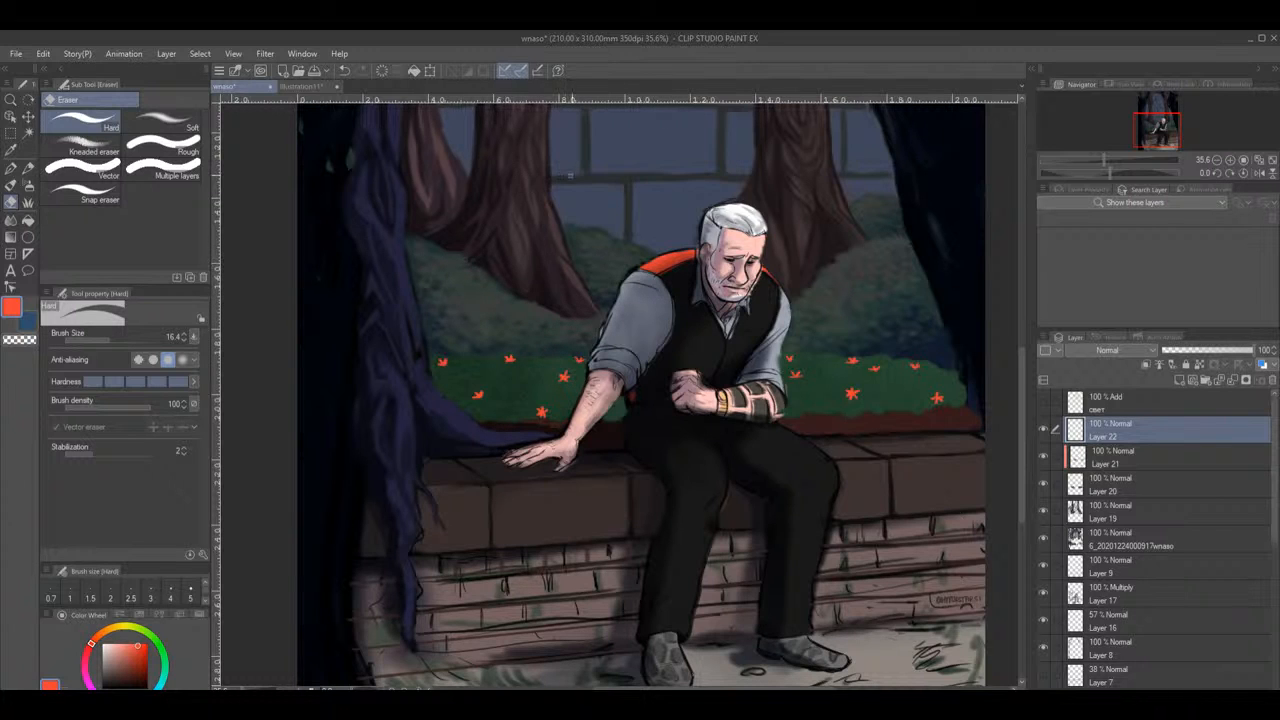
left_click(28, 167)
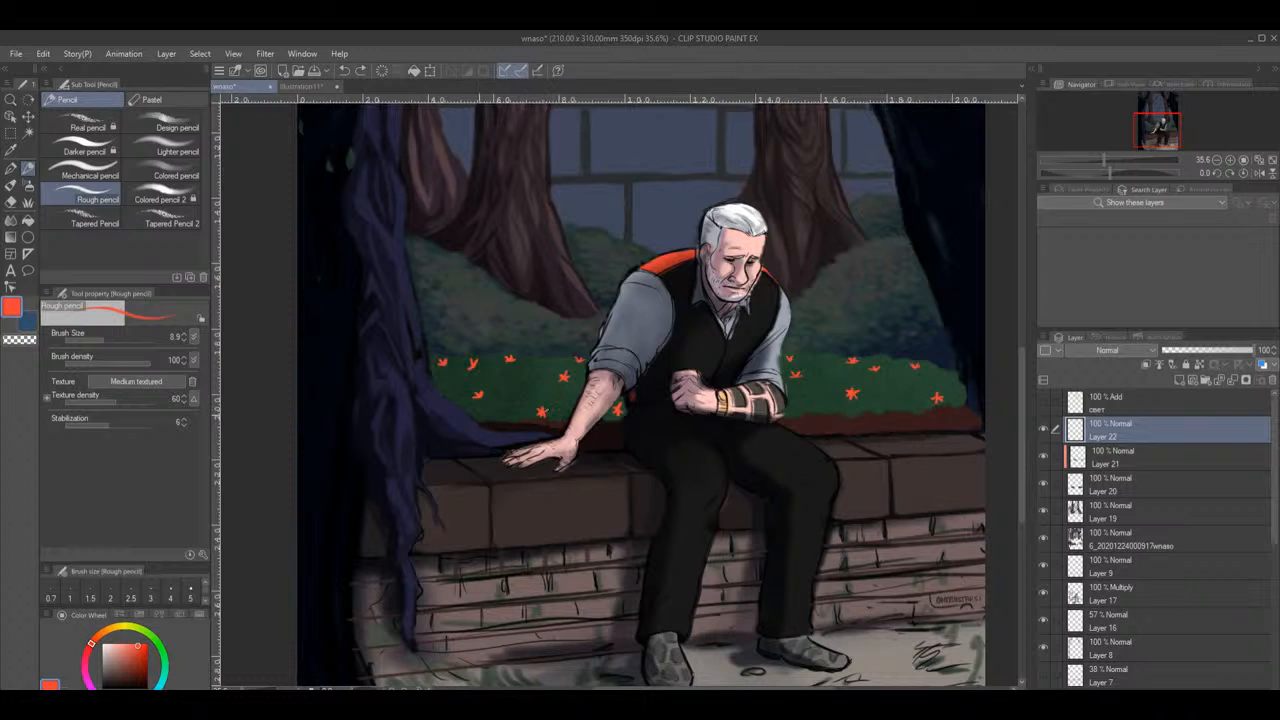
On Layer 20, touch up the soil strip along the flower bed in sampled dark brown with the Rough pencil at size 15.3
left_click(479, 417)
left_click(1106, 460)
left_click(1093, 495)
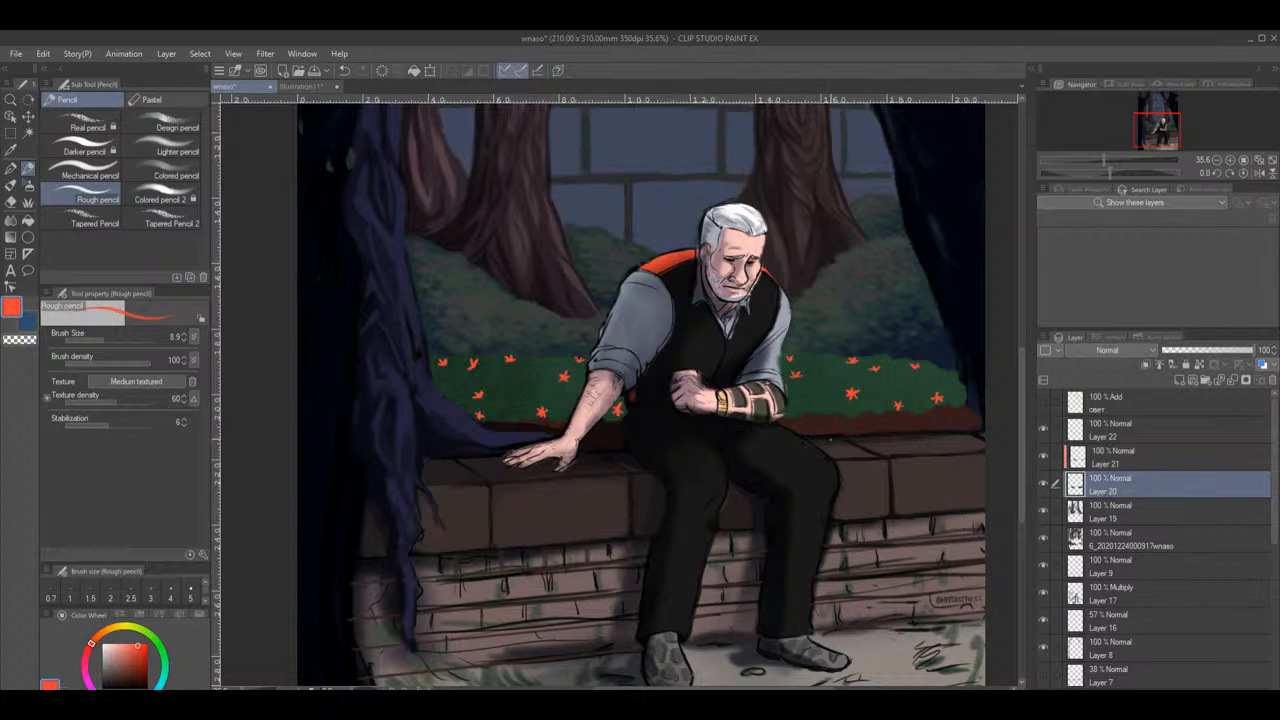
left_click(686, 436, "alt")
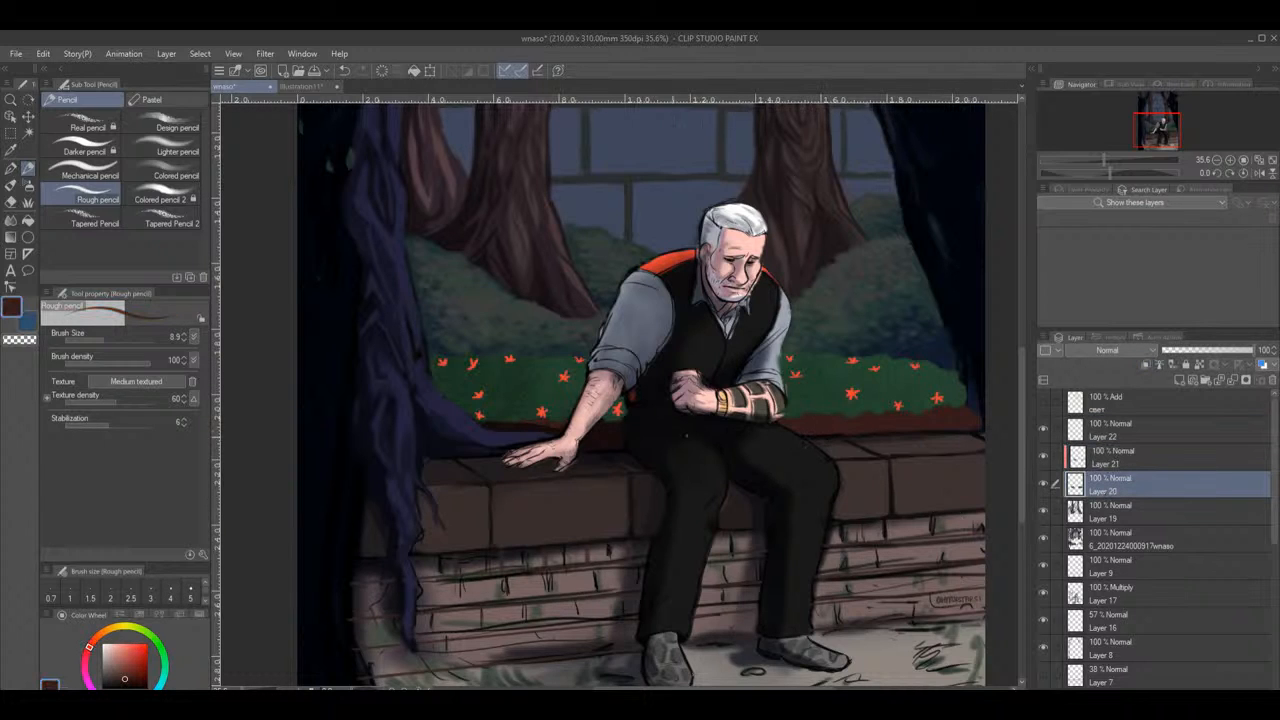
left_click(12, 202)
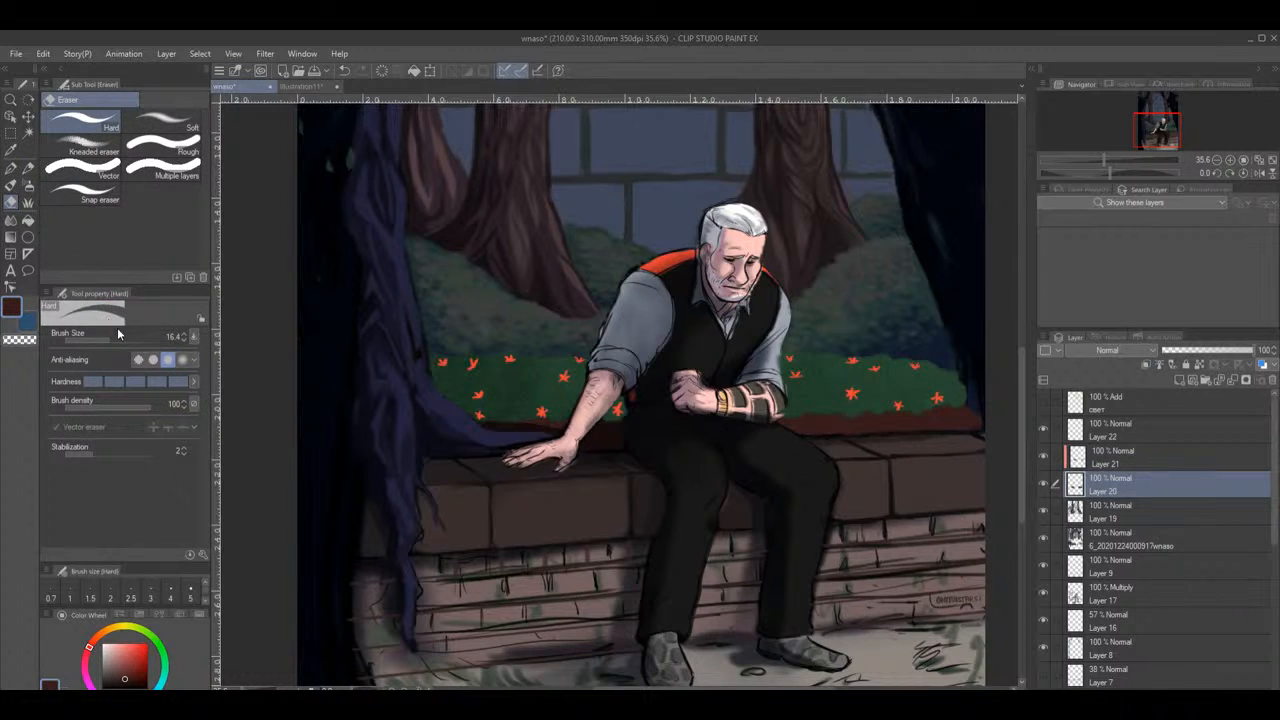
left_click(27, 168)
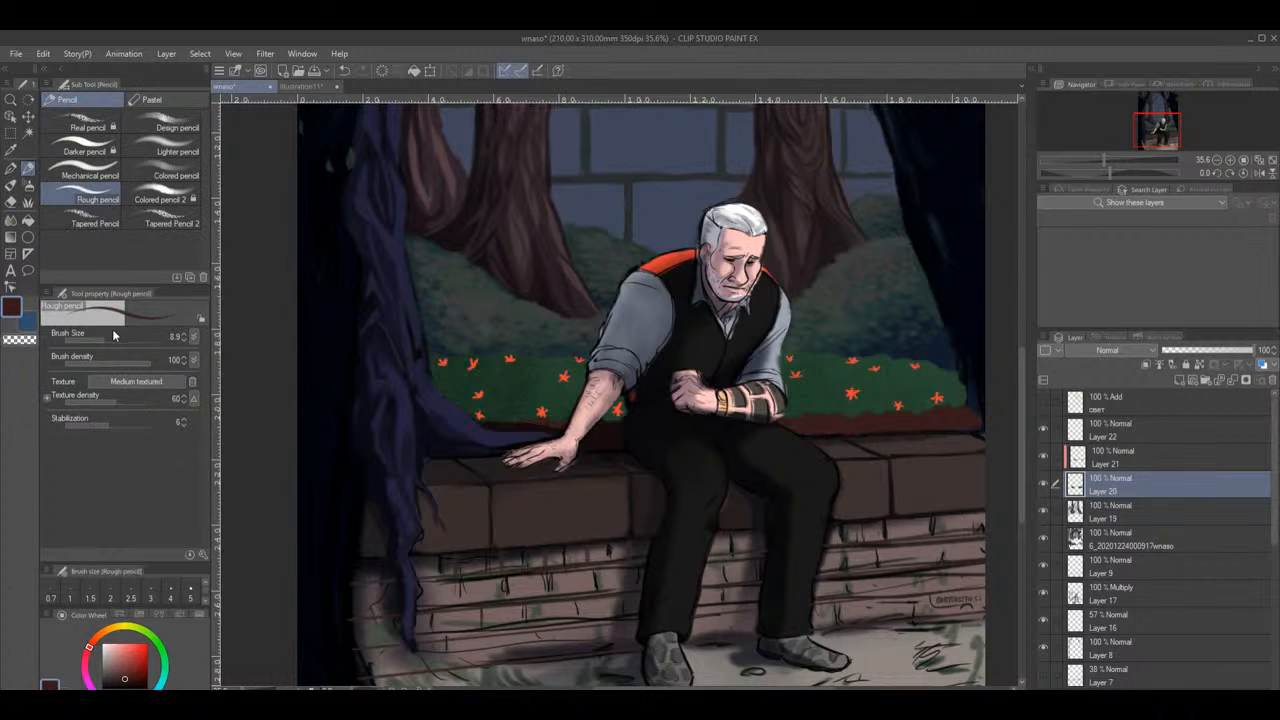
left_click(108, 340)
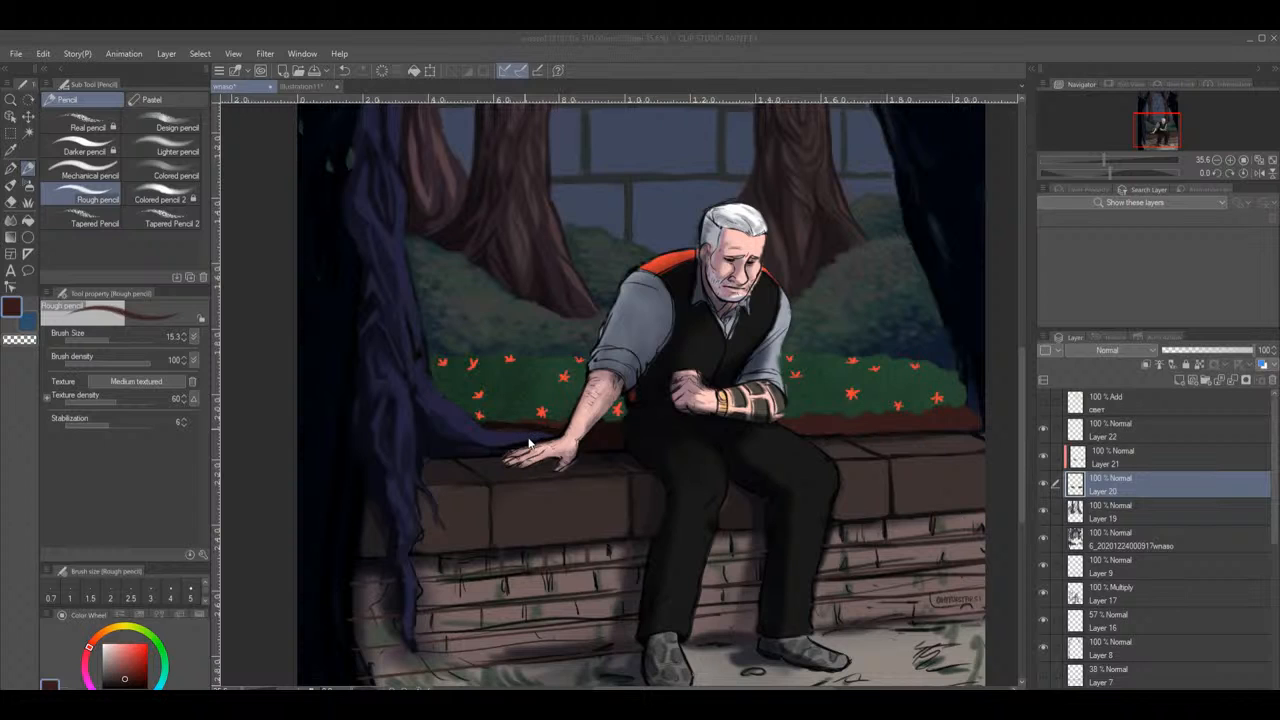
left_click(530, 443)
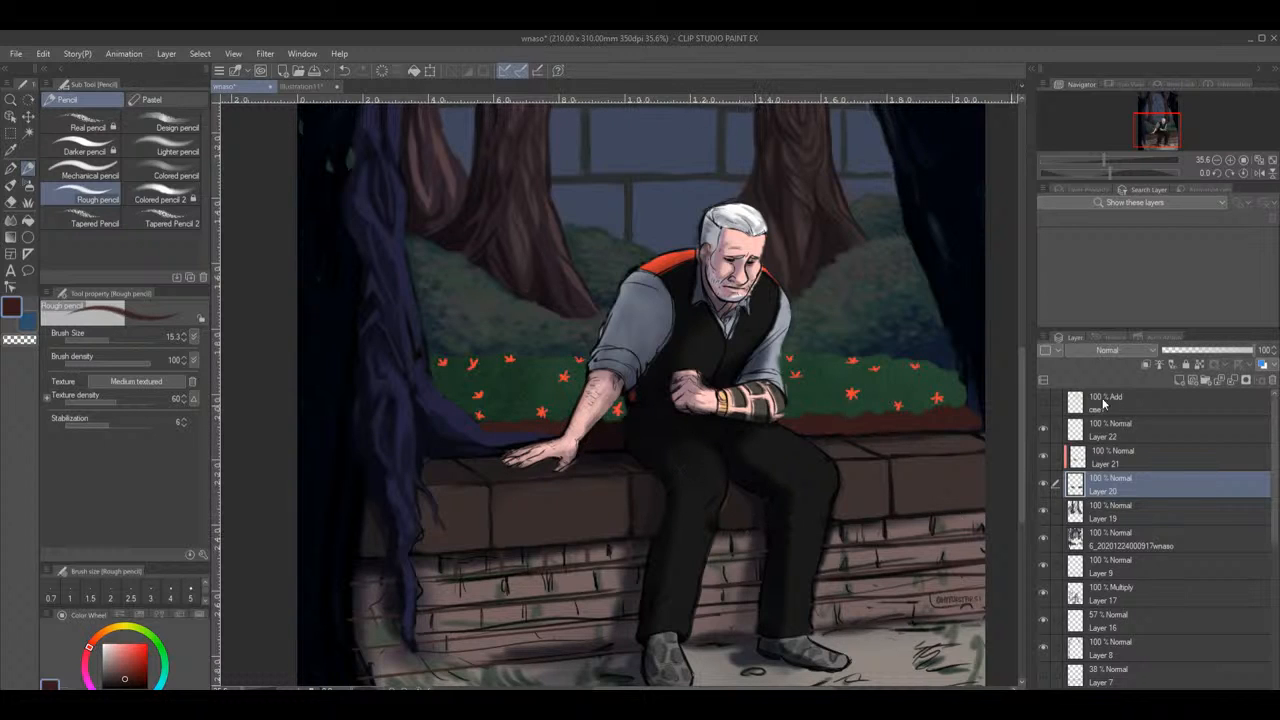
Shade the orange flowers in darker red on a new layer clipped to Layer 22, using the Rough pencil at size 83.8
left_click(1120, 434)
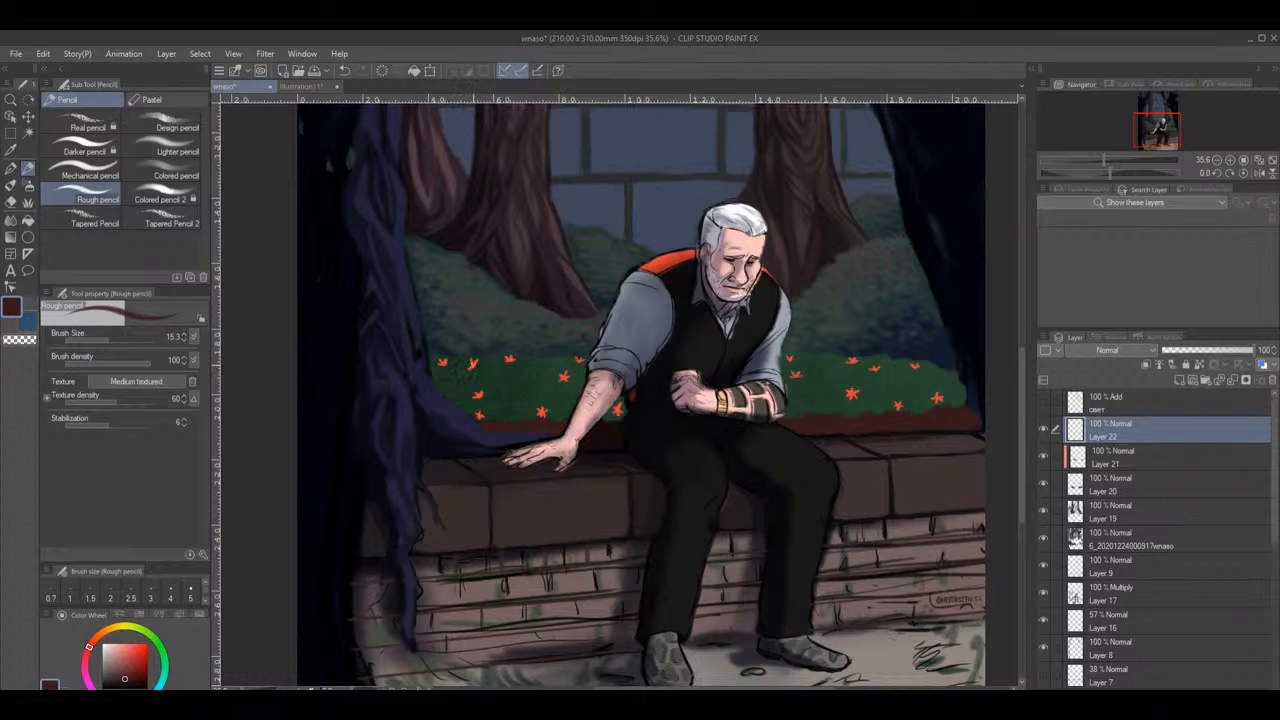
left_click(472, 364, "alt")
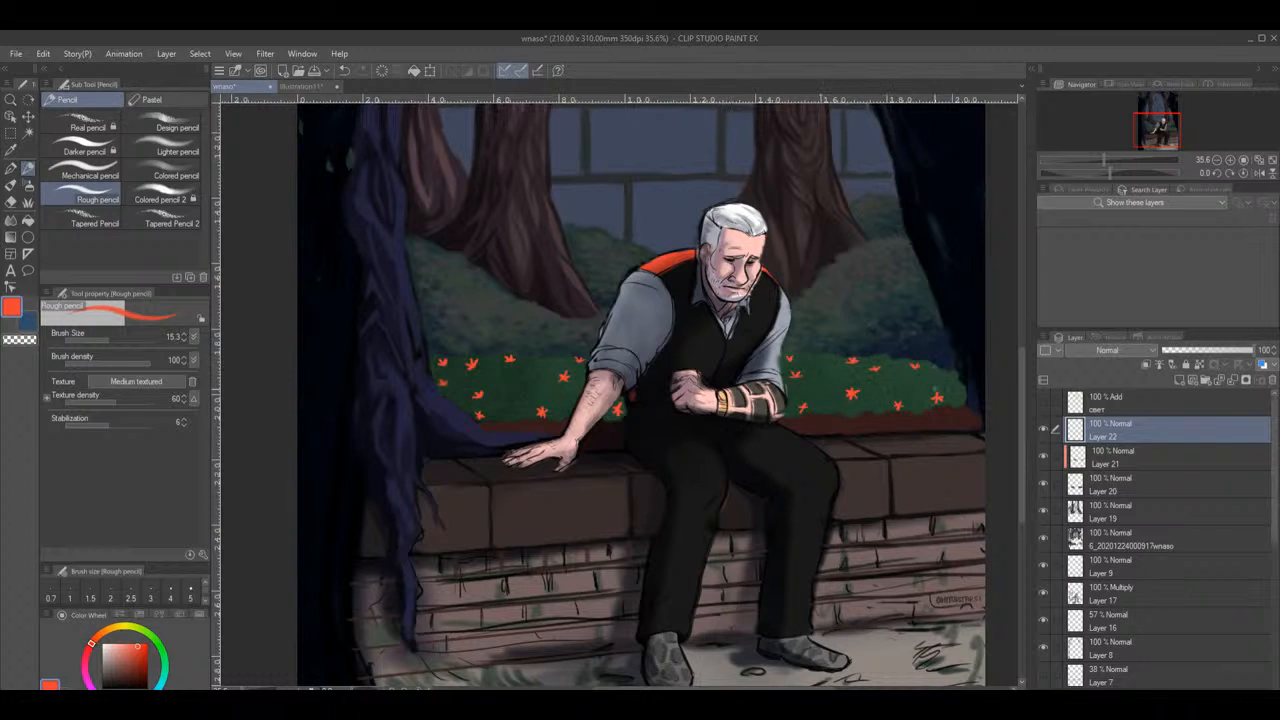
left_click(1177, 380)
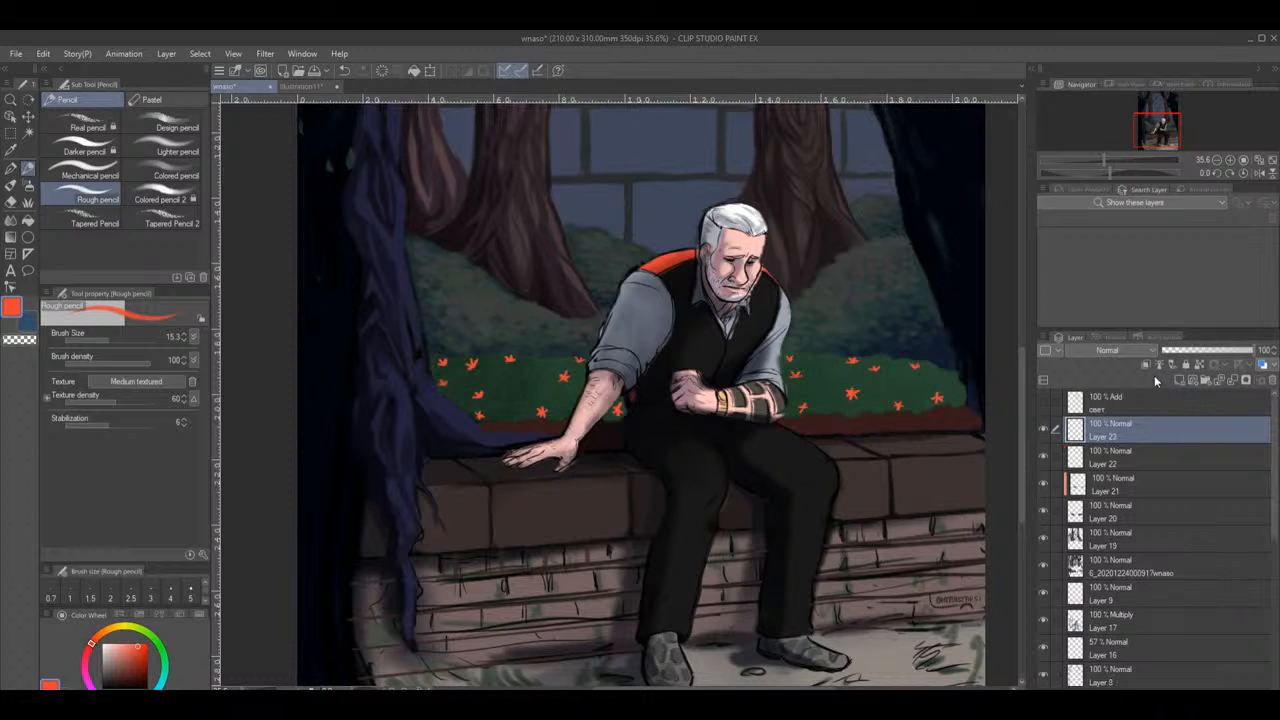
left_click(1146, 366)
left_click(143, 649)
left_click(139, 655)
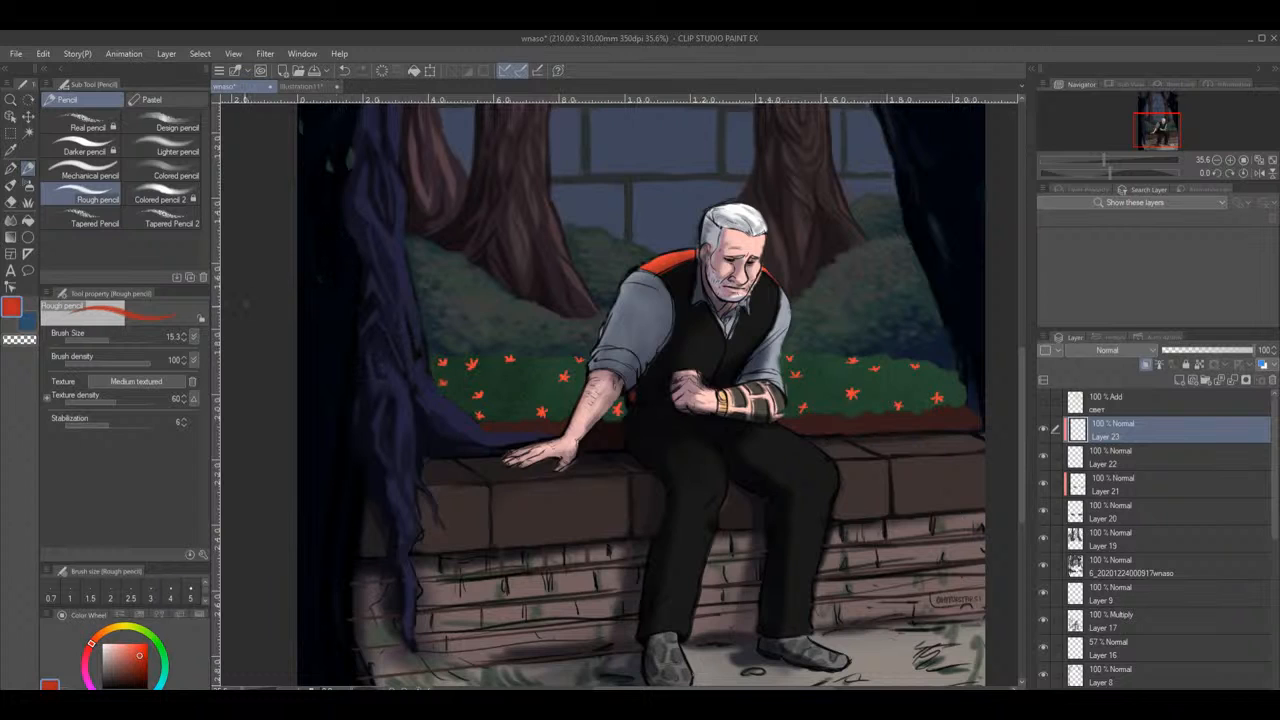
left_click(118, 337)
left_click(130, 337)
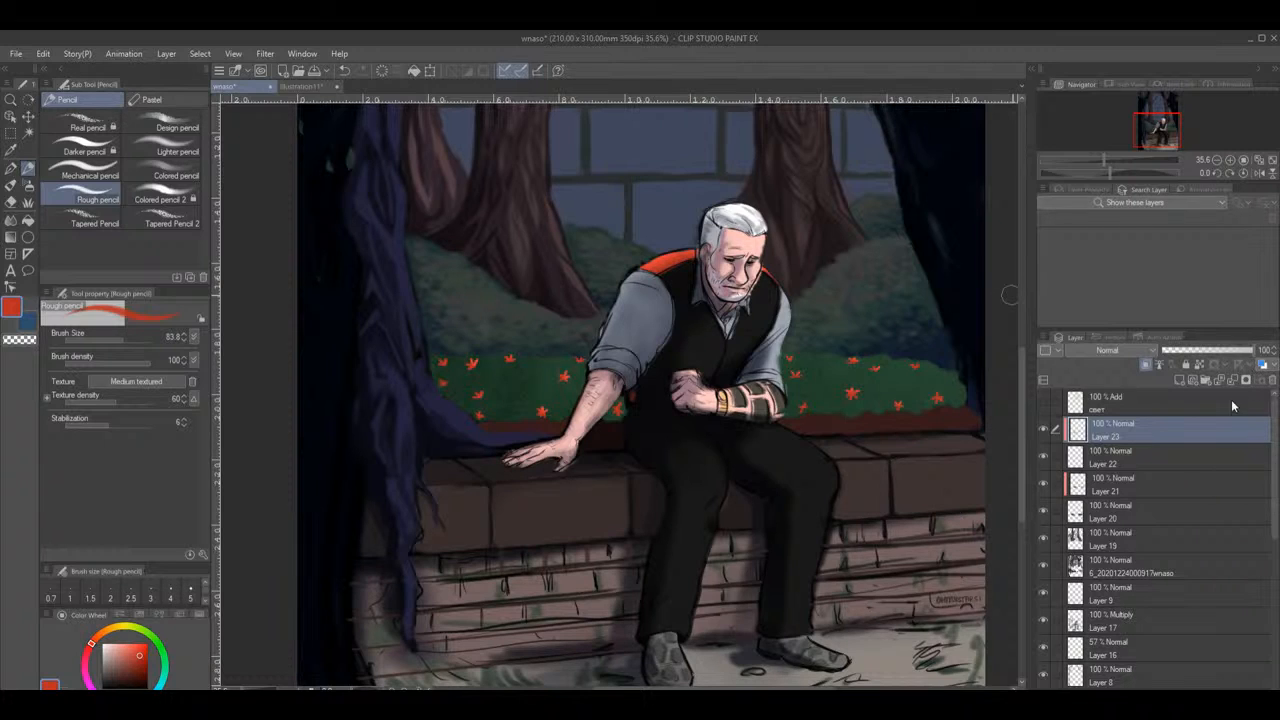
Merge the clipped red shading layer down into Layer 22
left_click(1145, 365)
left_click(1144, 364)
left_click(1229, 384)
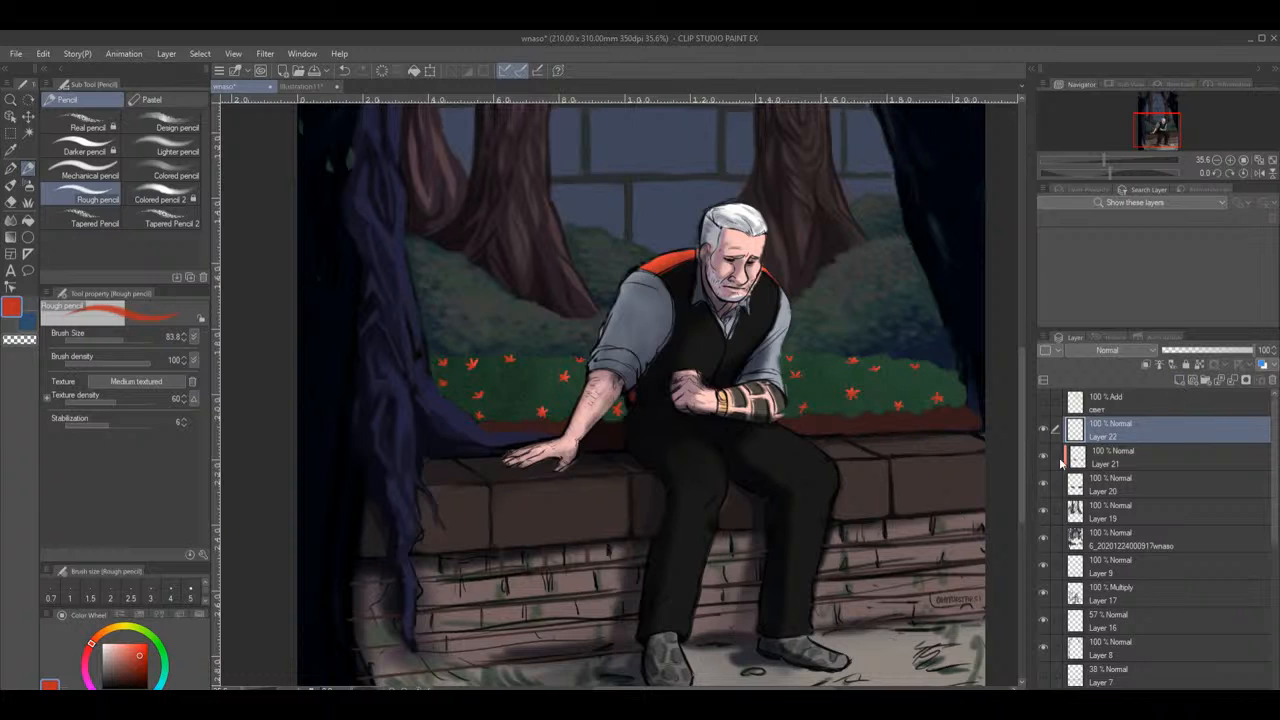
Paint light blue flowers on Layer 22 with the Rough pencil at size 10.4, sampling the blue from the original flowers hidden under Layer 20
left_click(1042, 488)
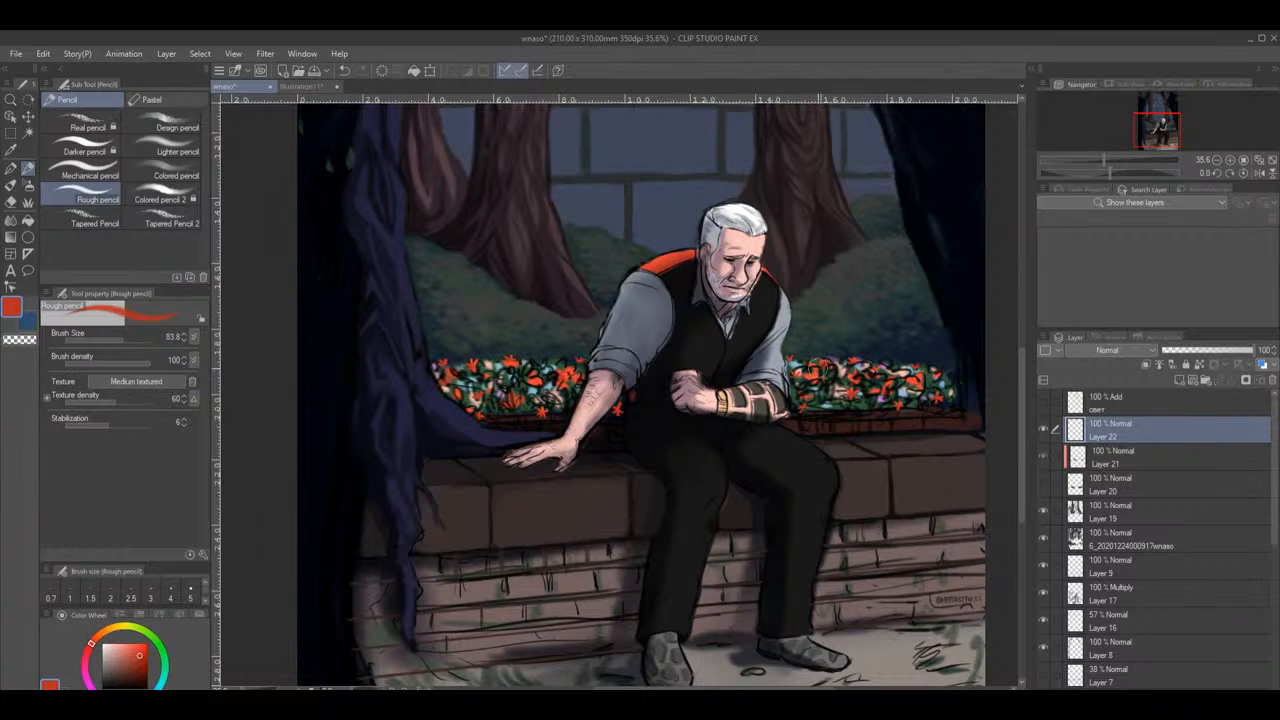
left_click(900, 393, "alt")
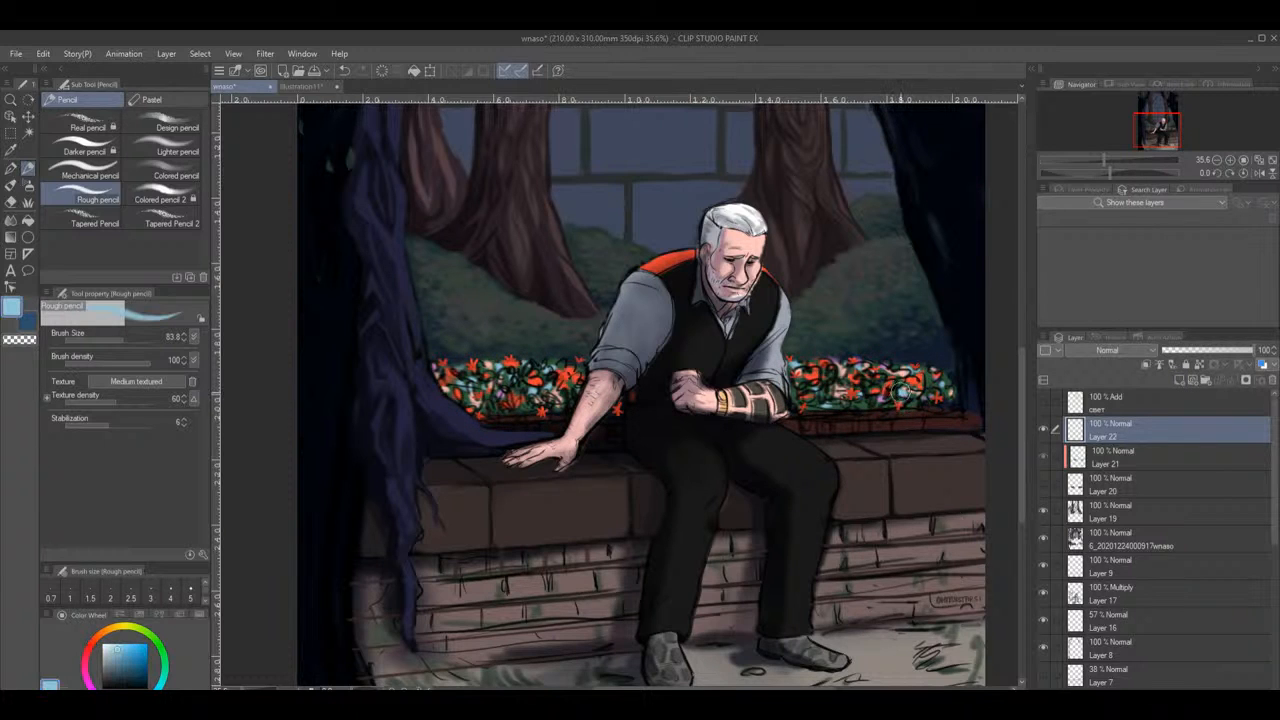
left_click(1043, 482)
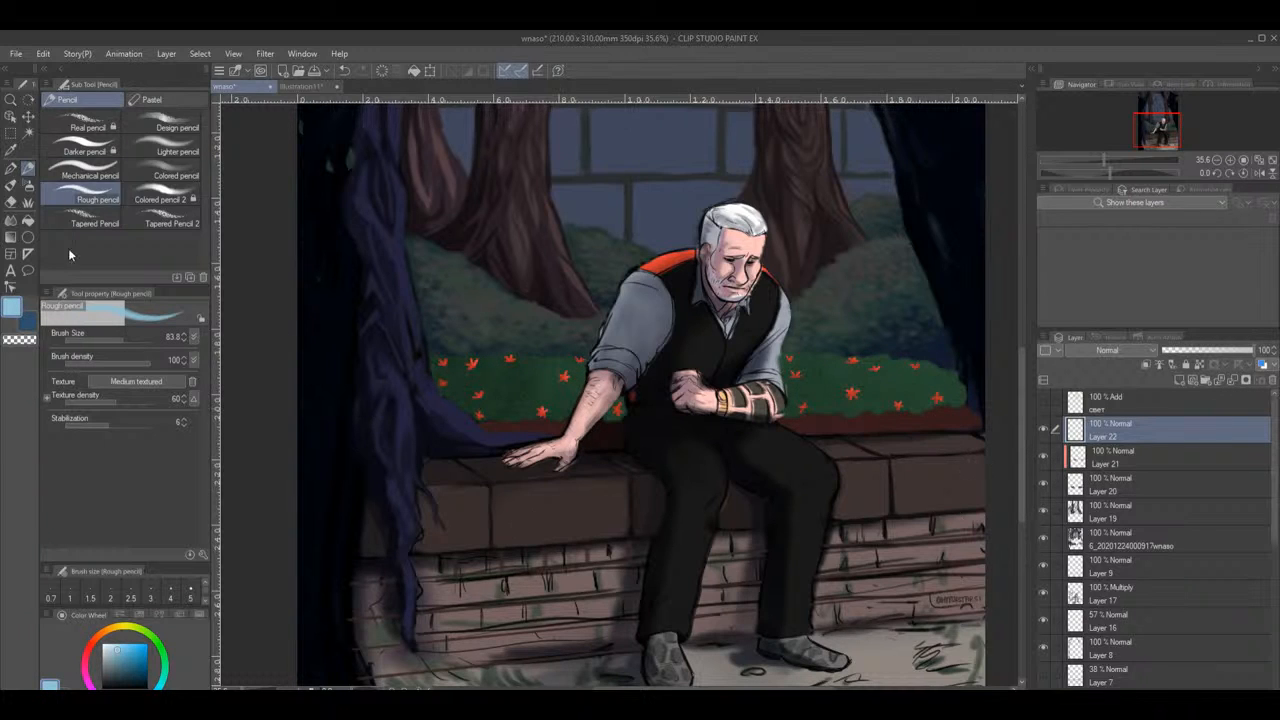
left_click(106, 338)
key("ctrl+z")
key("ctrl+z")
left_click_drag(497, 374, 501, 379)
left_click_drag(501, 376, 502, 377)
left_click(455, 376)
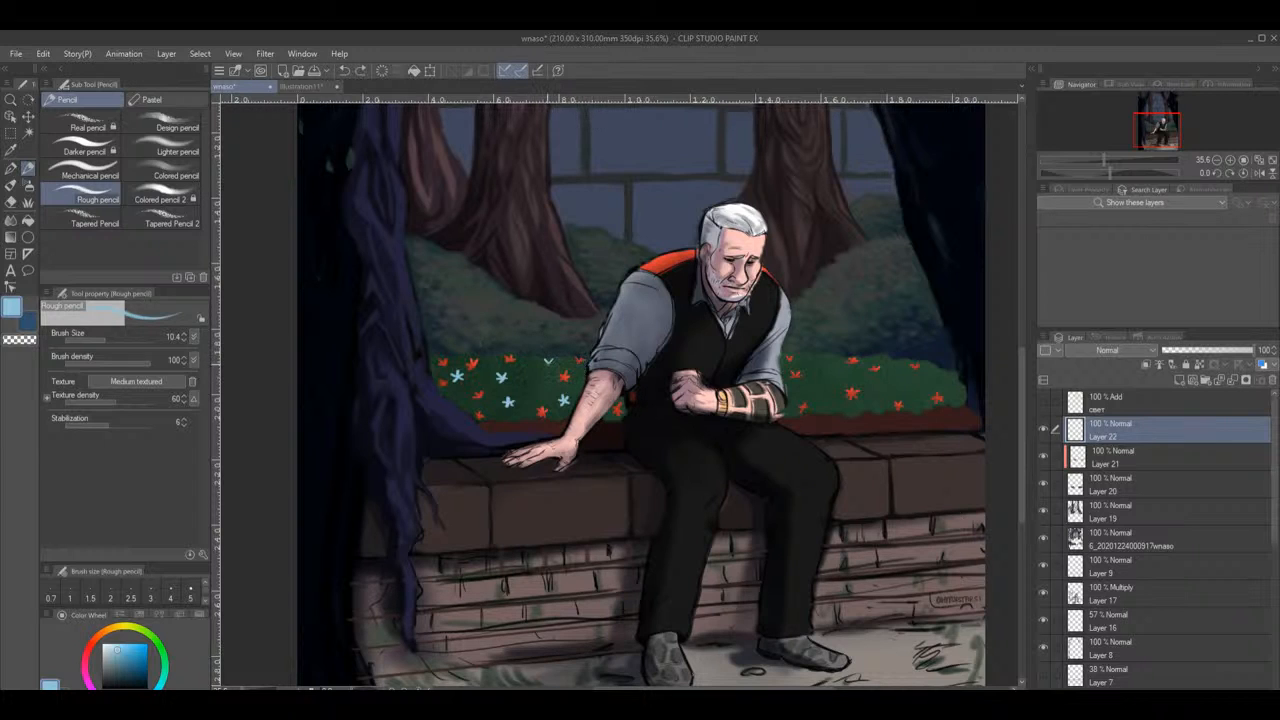
left_click_drag(545, 361, 547, 364)
Add more light blue flowers to the bed beside the man and tidy their shapes with the Hard eraser
left_click_drag(1105, 159, 1092, 159)
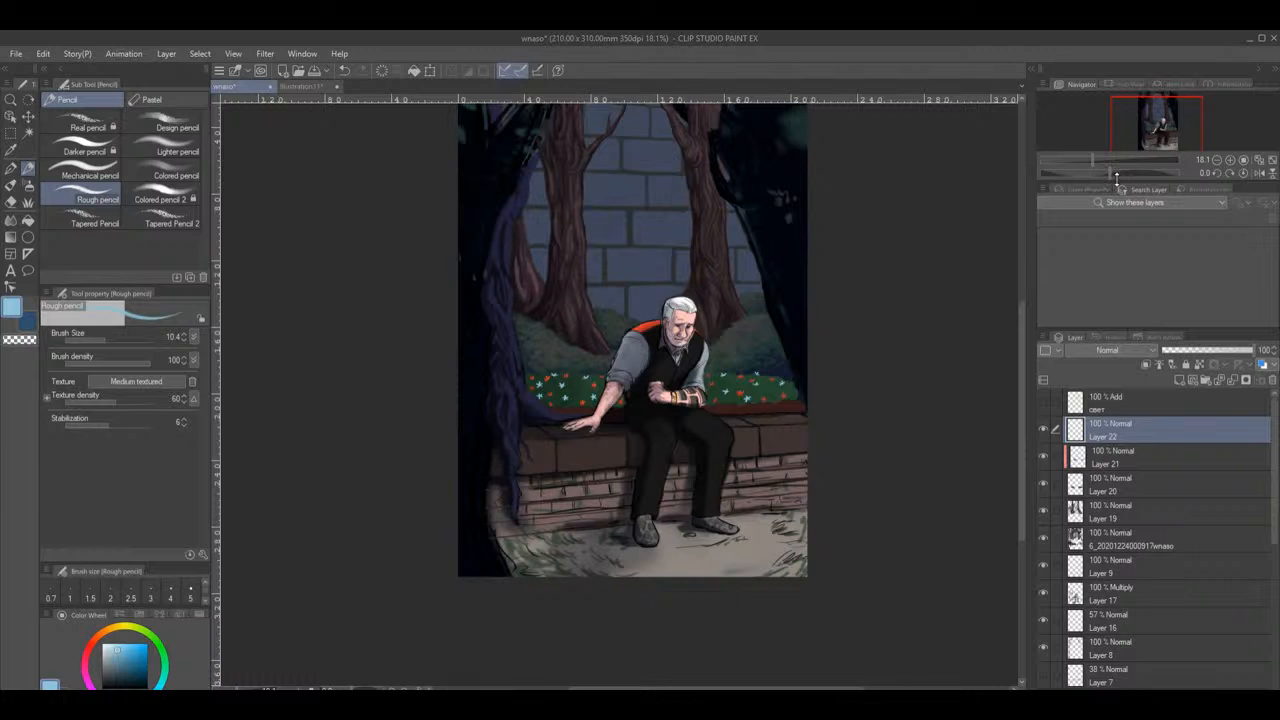
left_click(1102, 158)
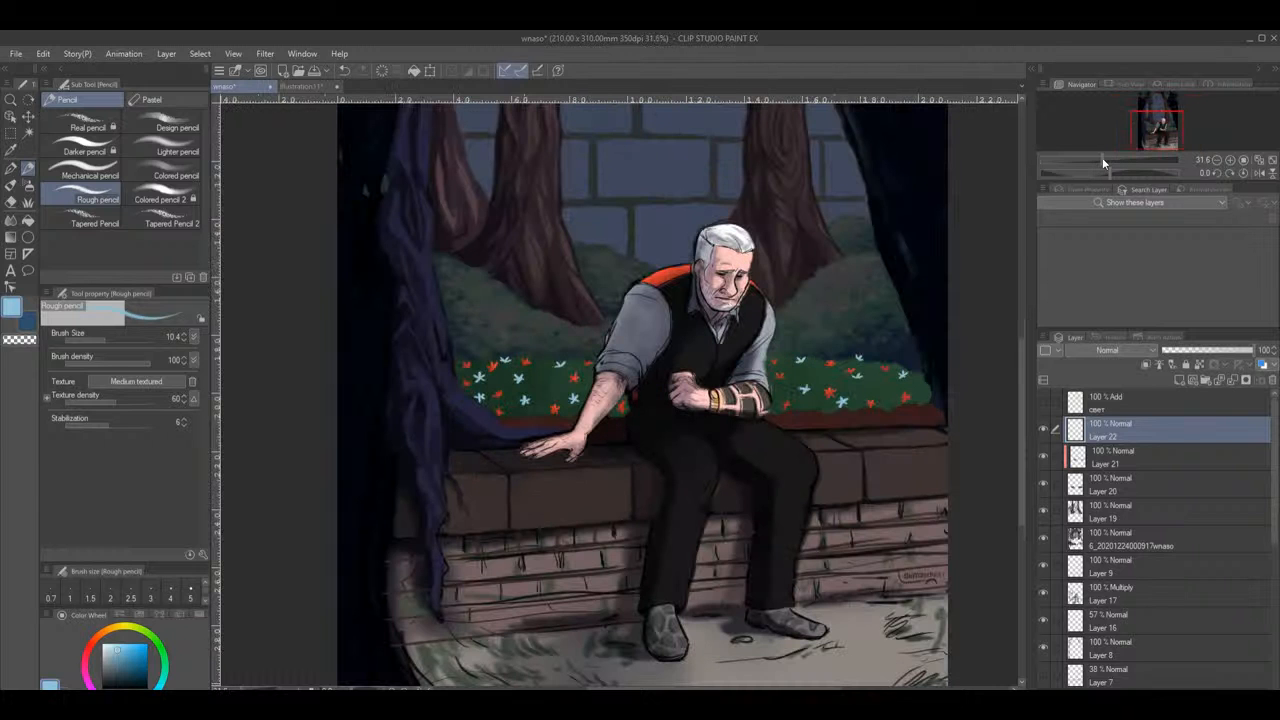
left_click_drag(1102, 157, 1110, 157)
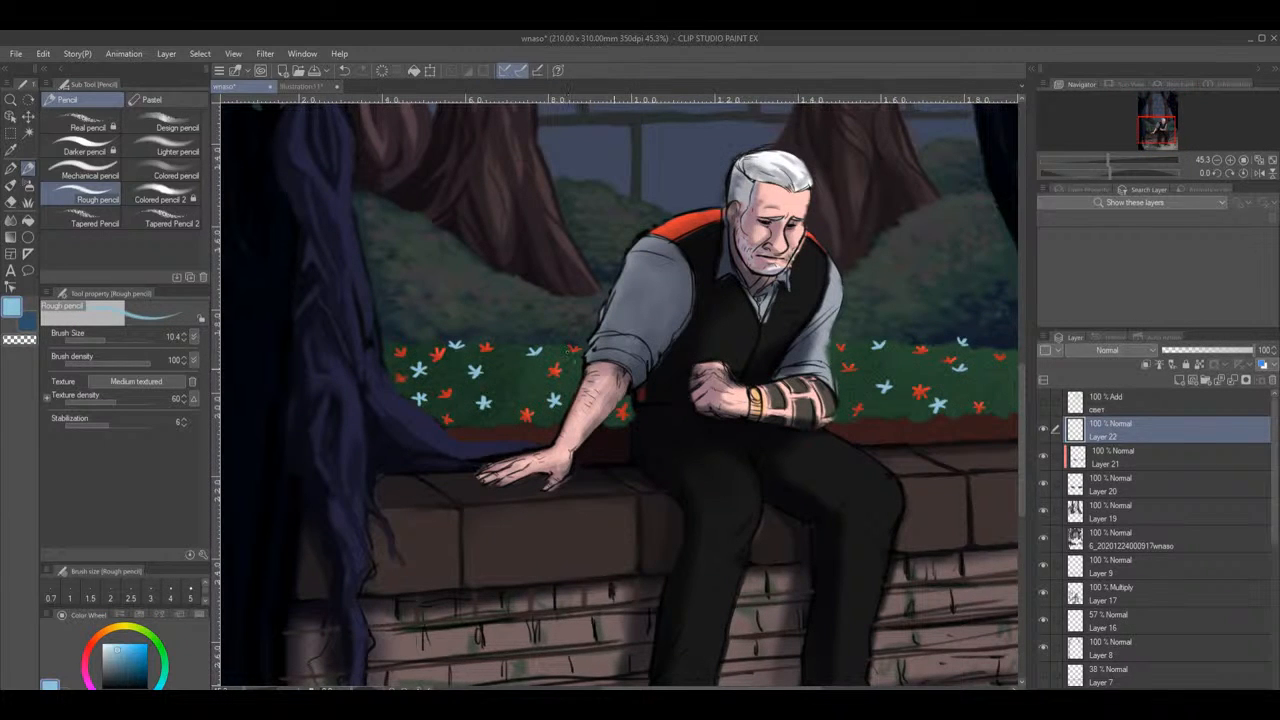
left_click(1169, 129)
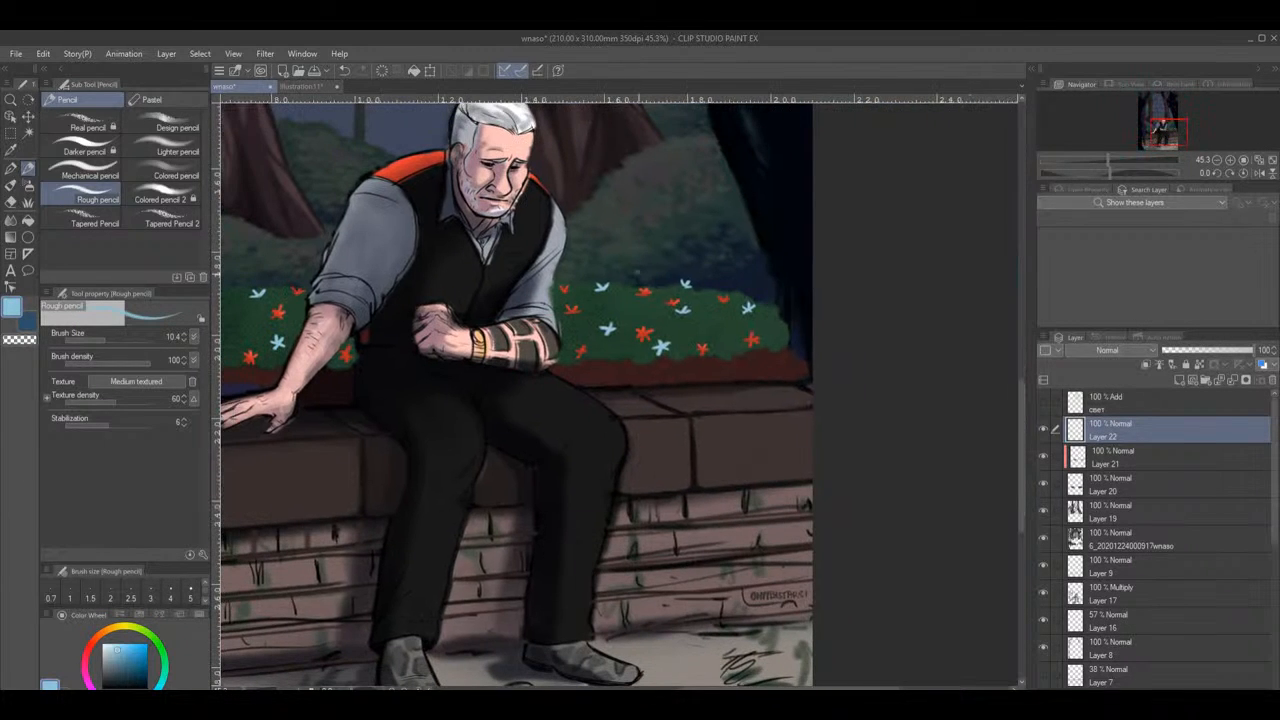
left_click_drag(768, 318, 776, 322)
left_click_drag(1173, 137, 1155, 120)
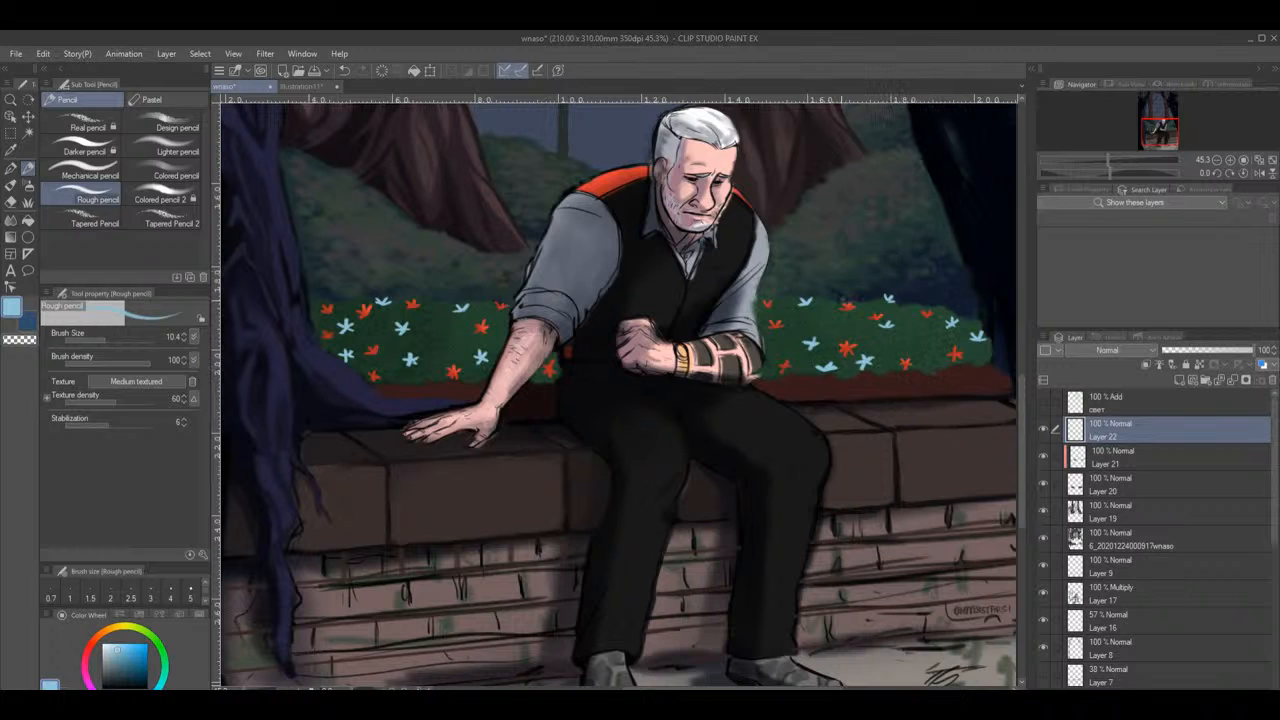
left_click(10, 201)
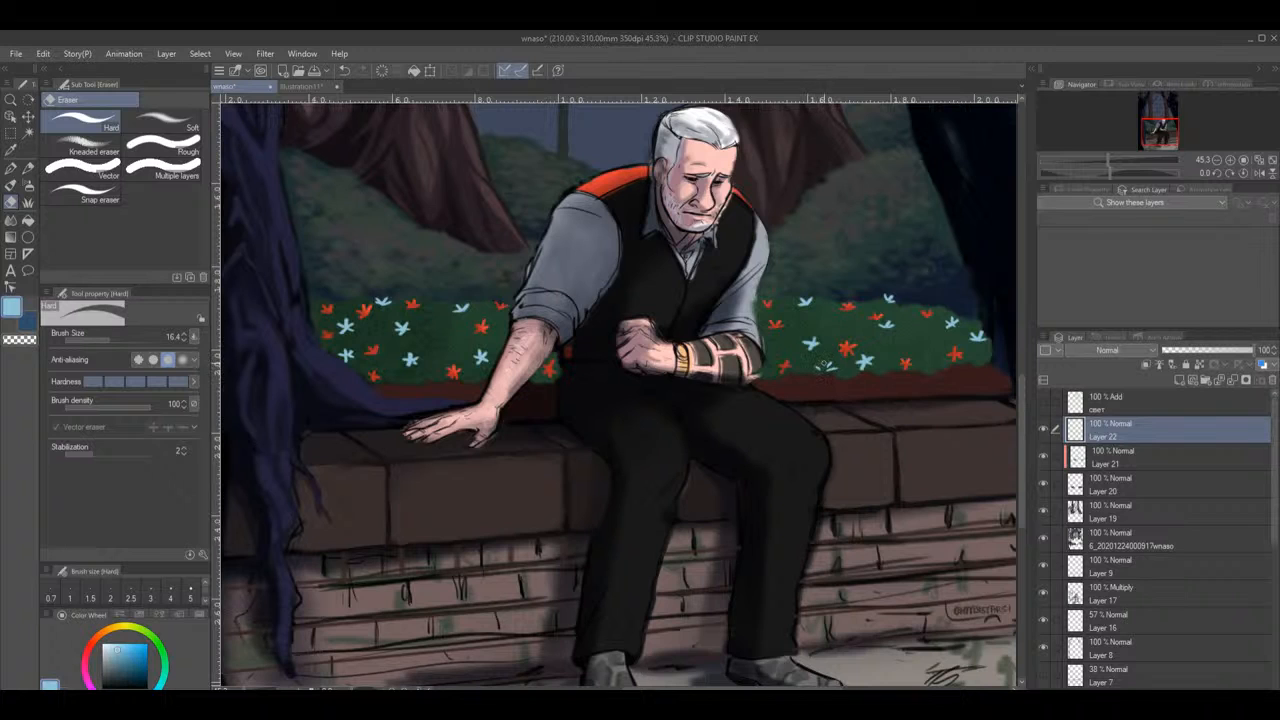
left_click(28, 168)
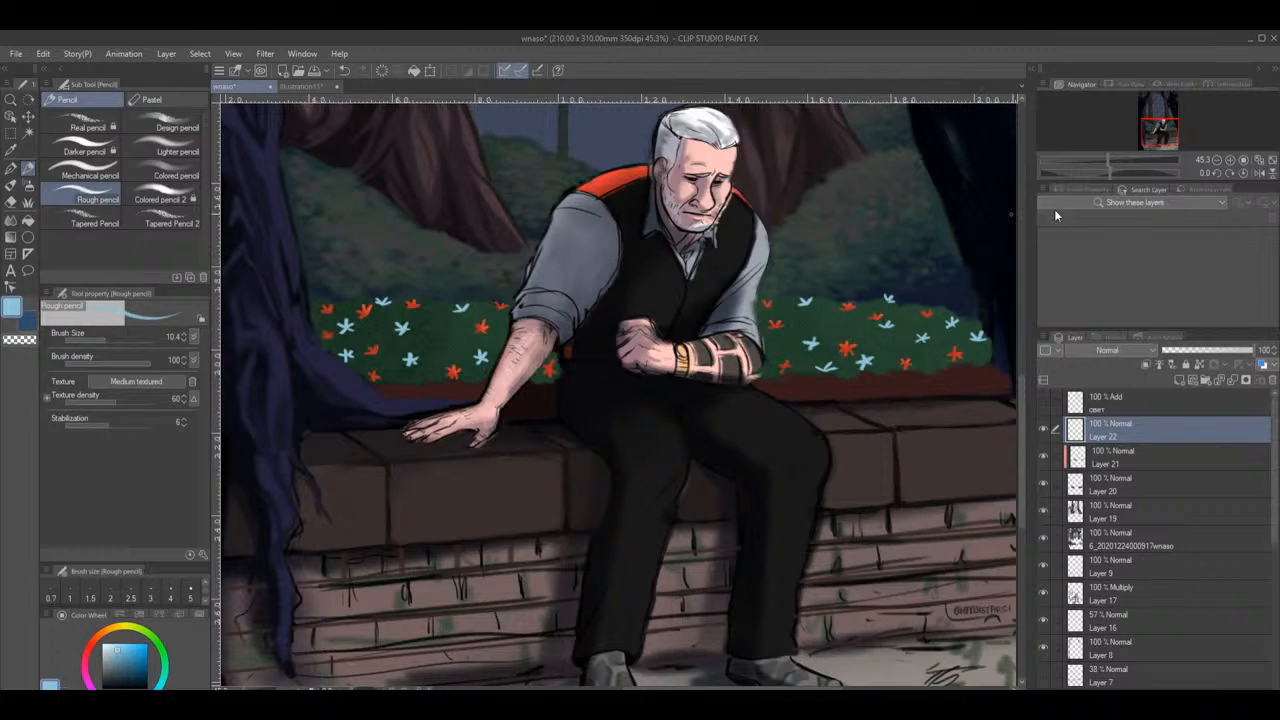
Shade the light blue flowers in darker blue on a new layer clipped to Layer 22, with the Rough pencil at size 26.3
mouse_move(1112, 153)
left_mouse_down()
mouse_move(1090, 160)
mouse_move(1106, 157)
left_mouse_up()
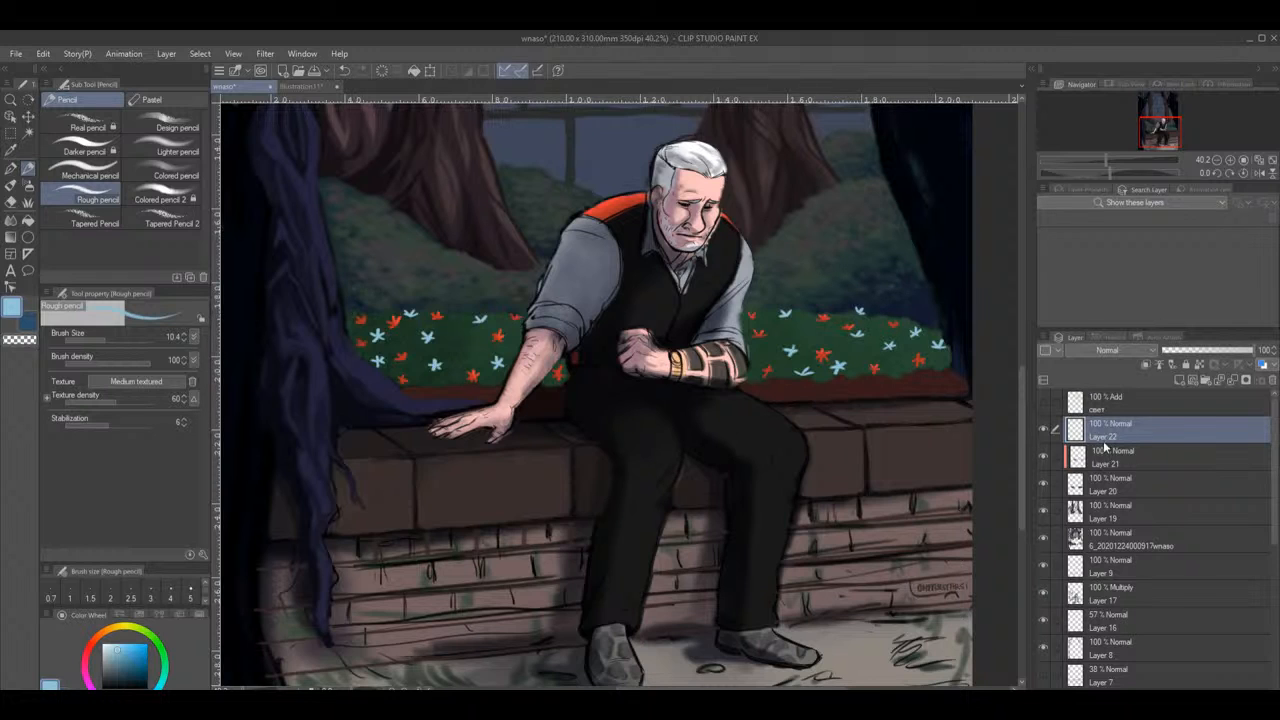
left_click(1178, 381)
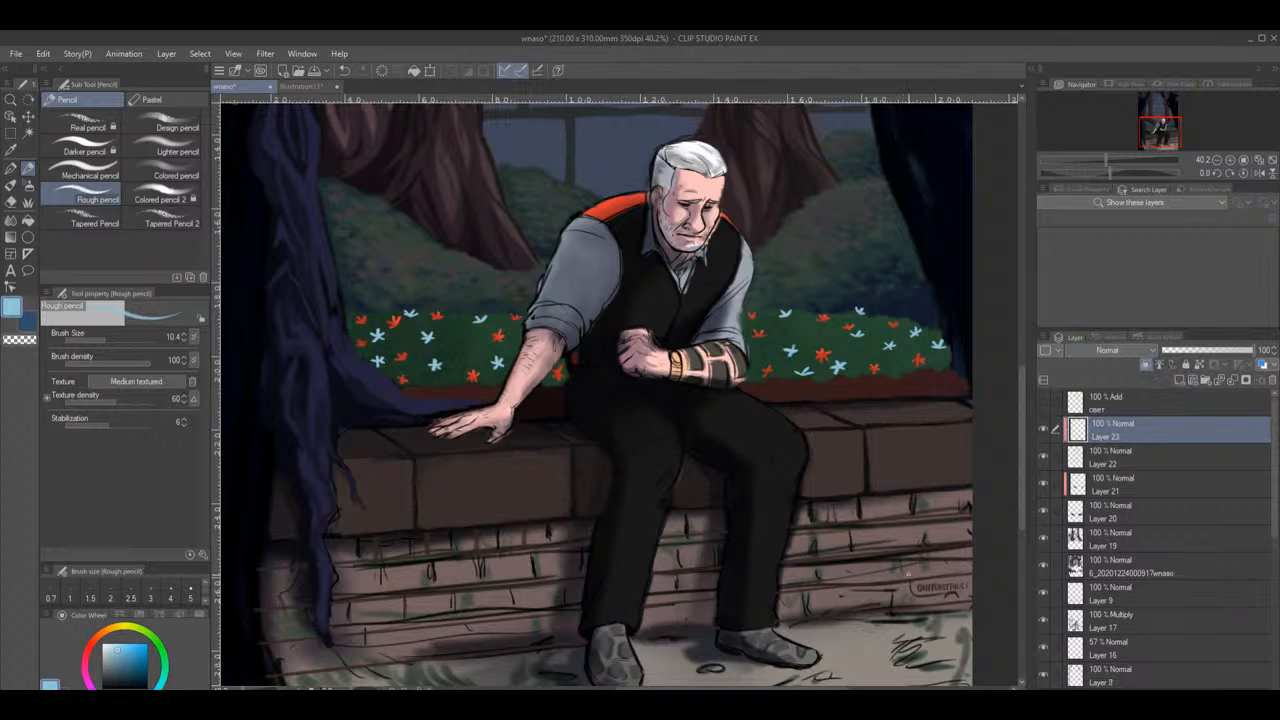
left_click_drag(120, 650, 120, 662)
left_click_drag(105, 339, 114, 338)
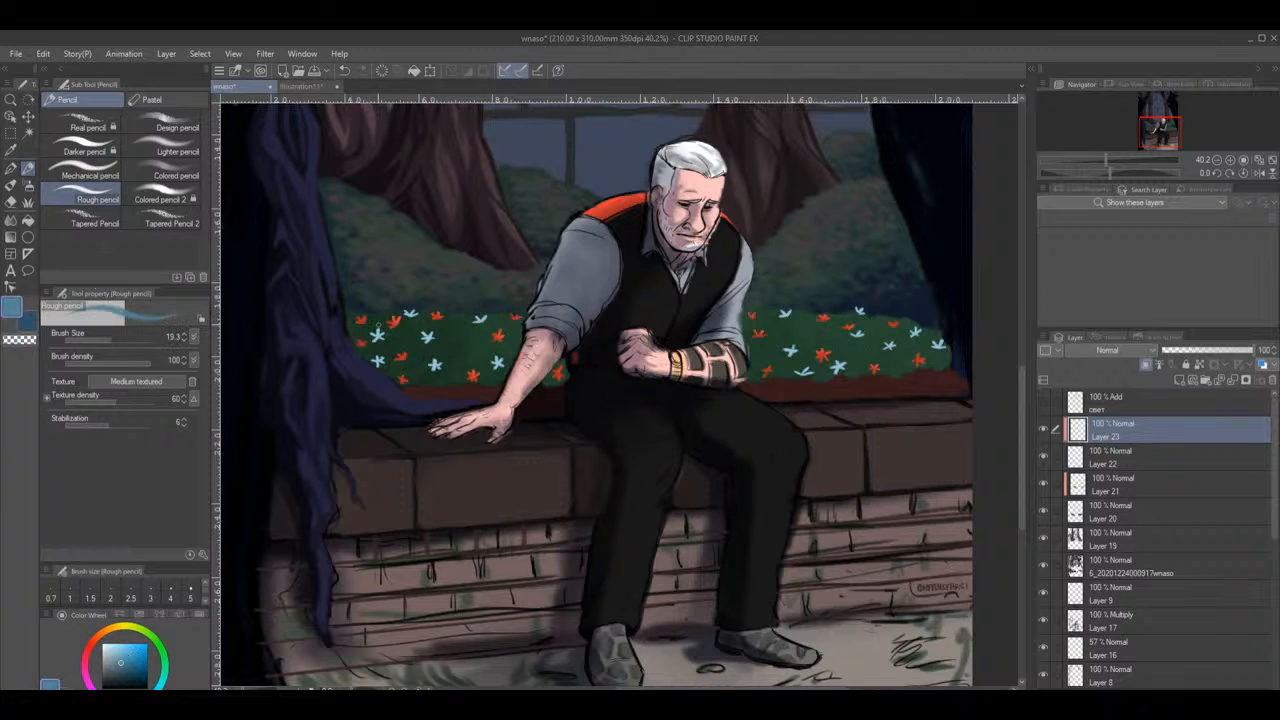
left_click(114, 339)
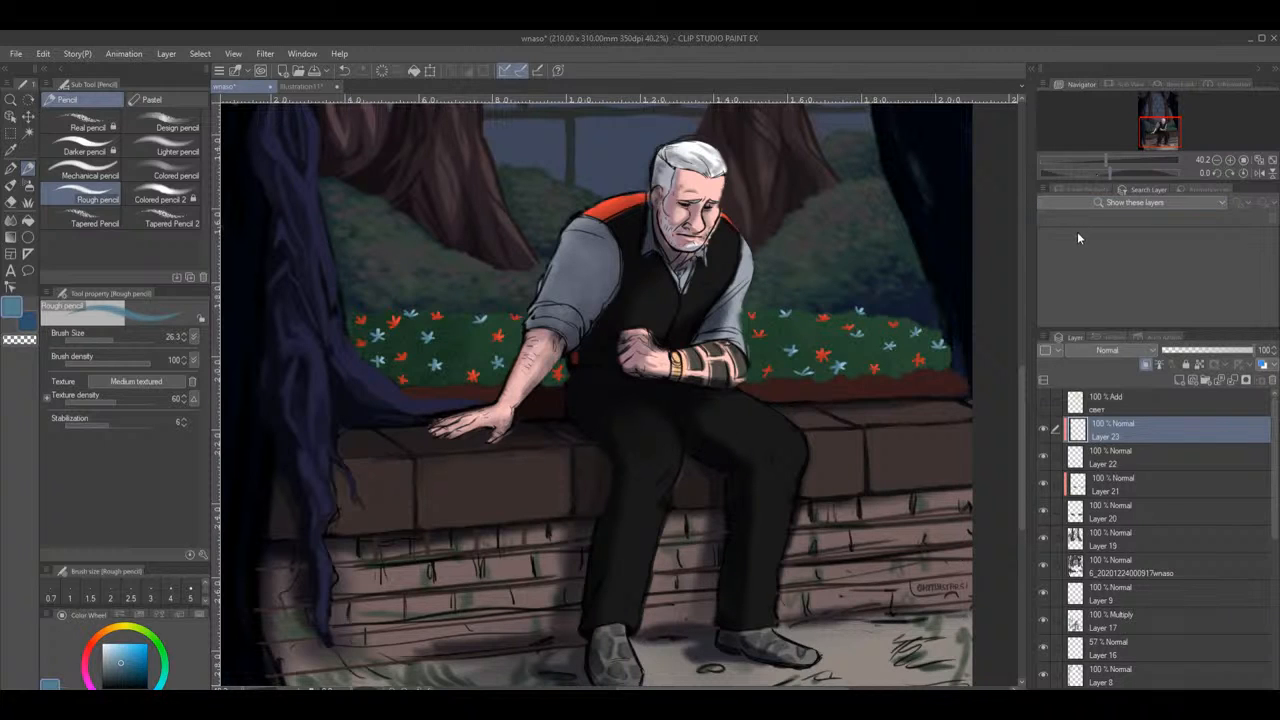
Merge the blue shading layer down into Layer 22 and check the flowers by toggling that layer's visibility
left_click(1231, 380)
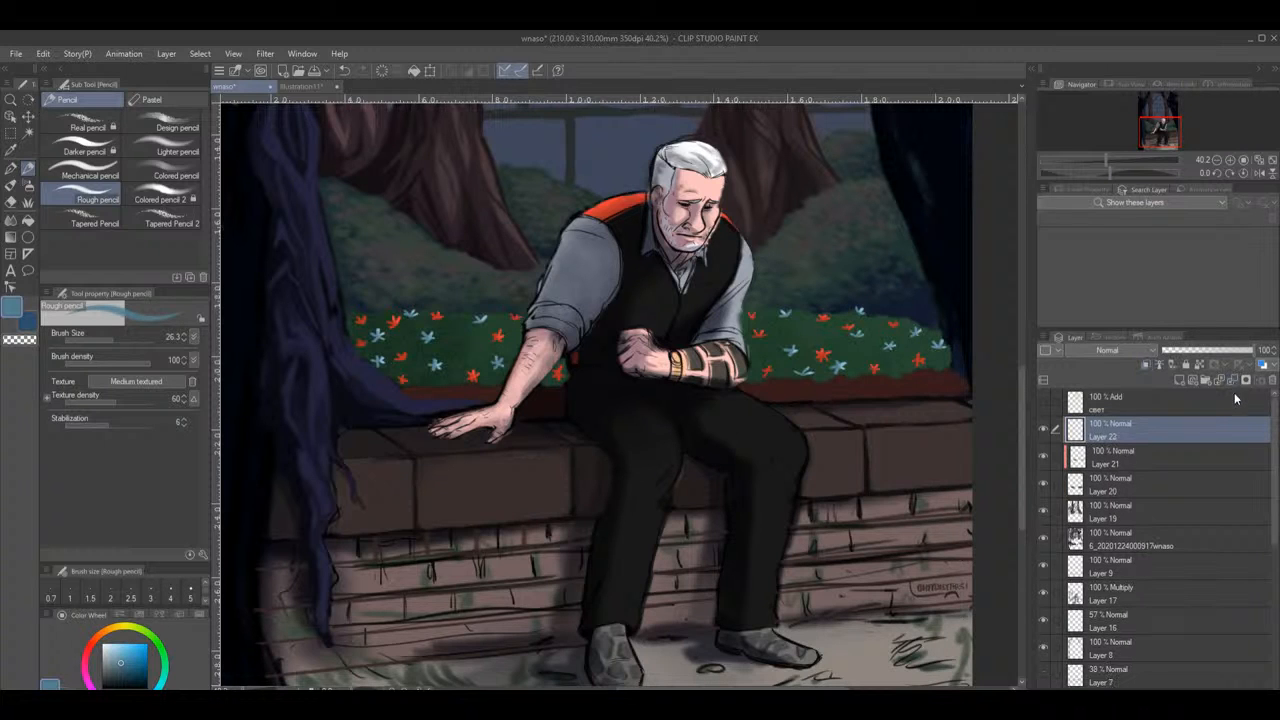
left_click(1044, 431)
left_click(1045, 431)
Paint pale pink flowers on a new layer above Layer 22 at brush size 12.1, in a colour sampled from the original flowers, erasing stray marks
left_click(1179, 381)
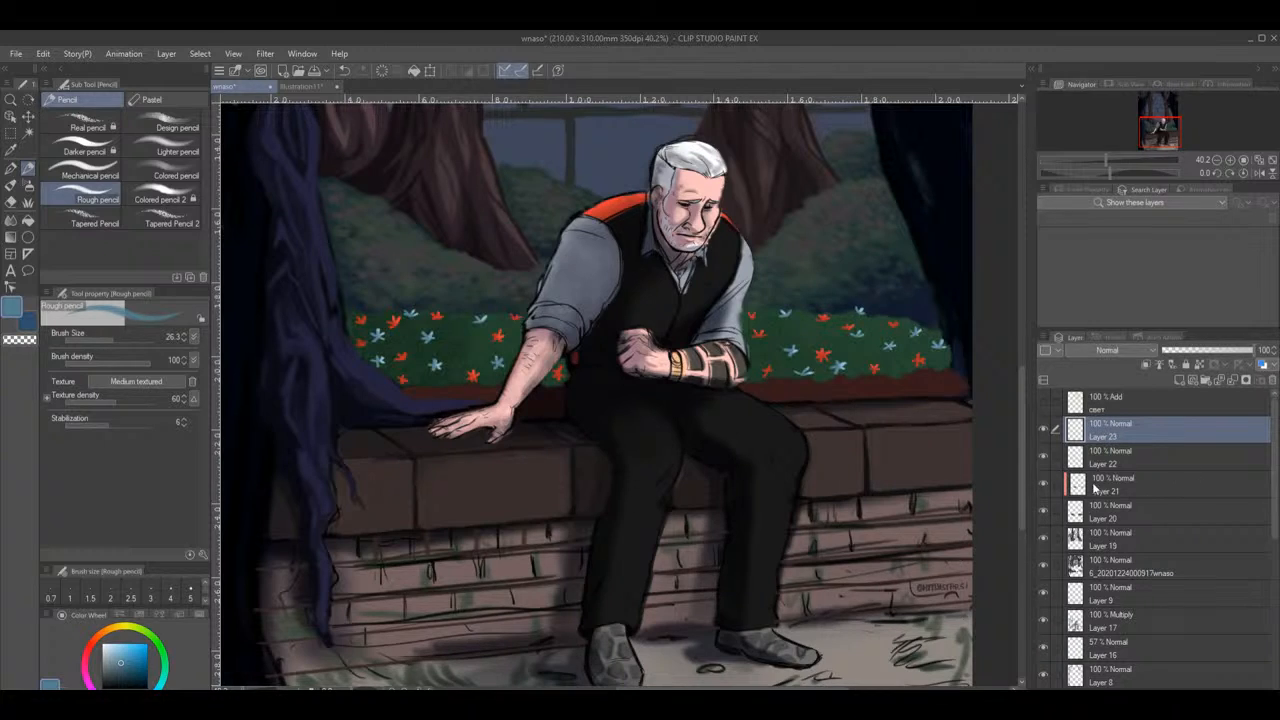
left_click(1044, 512)
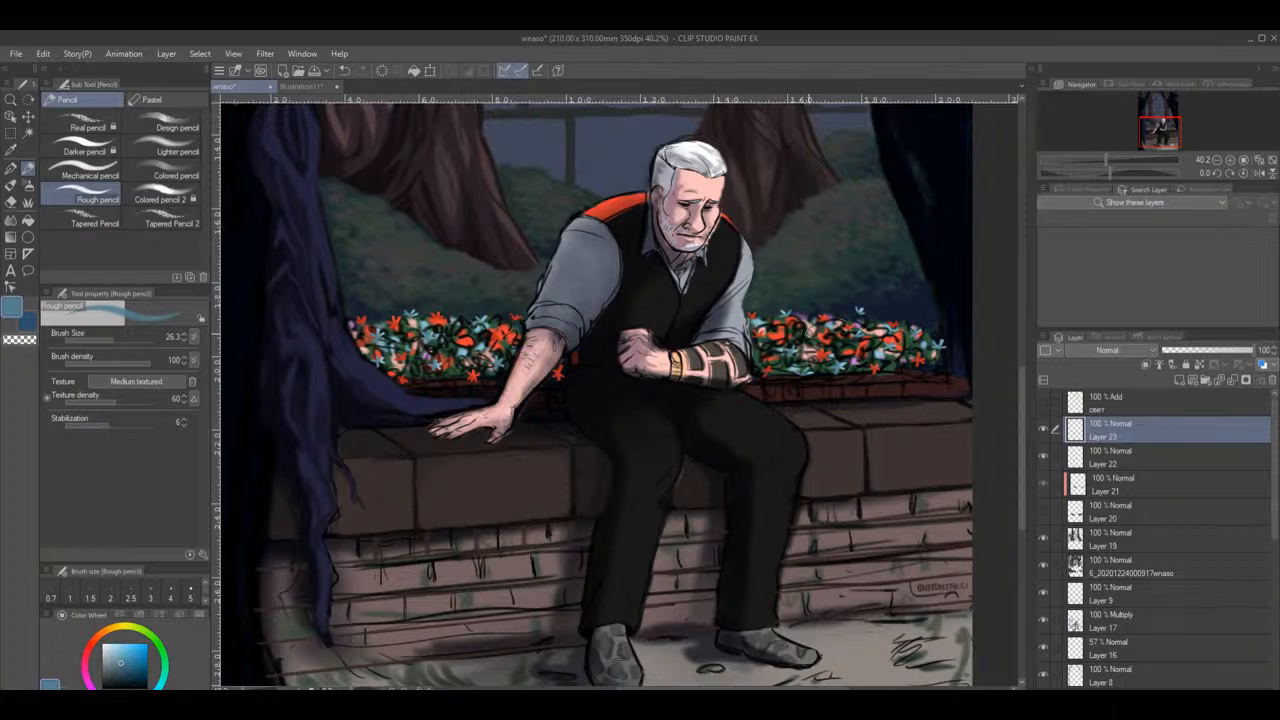
left_click(808, 322, "alt")
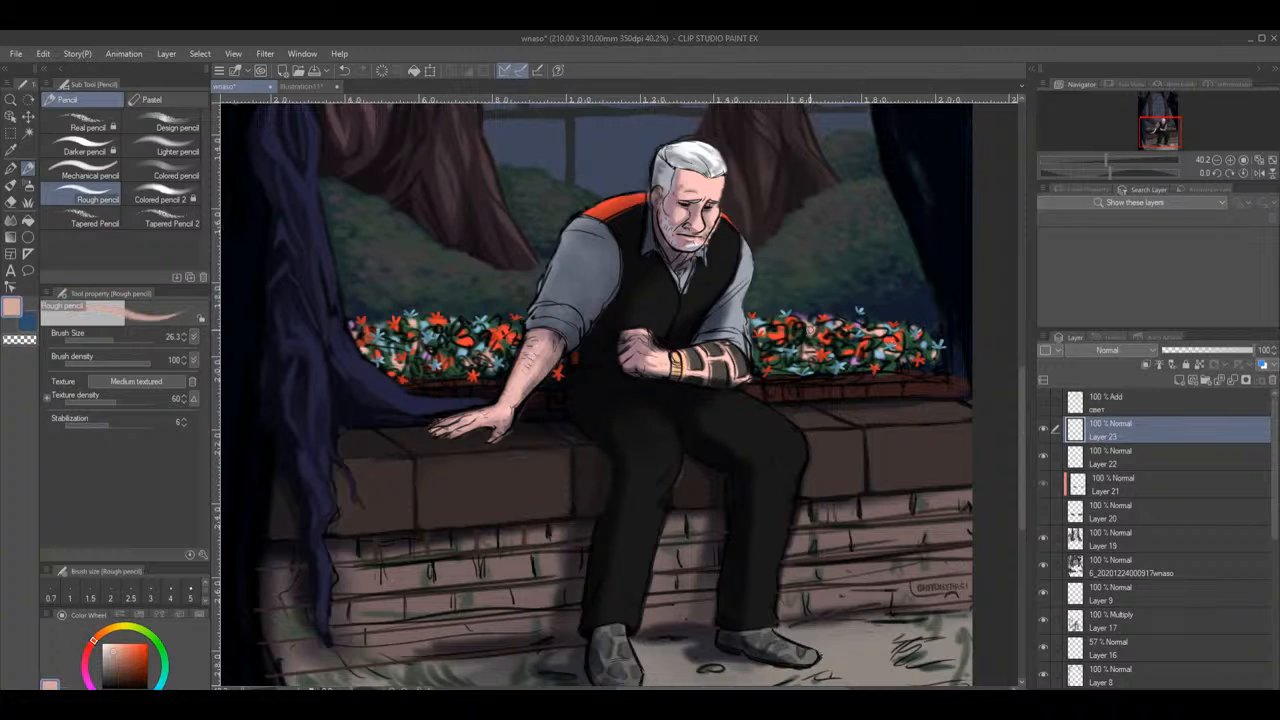
left_click(1042, 512)
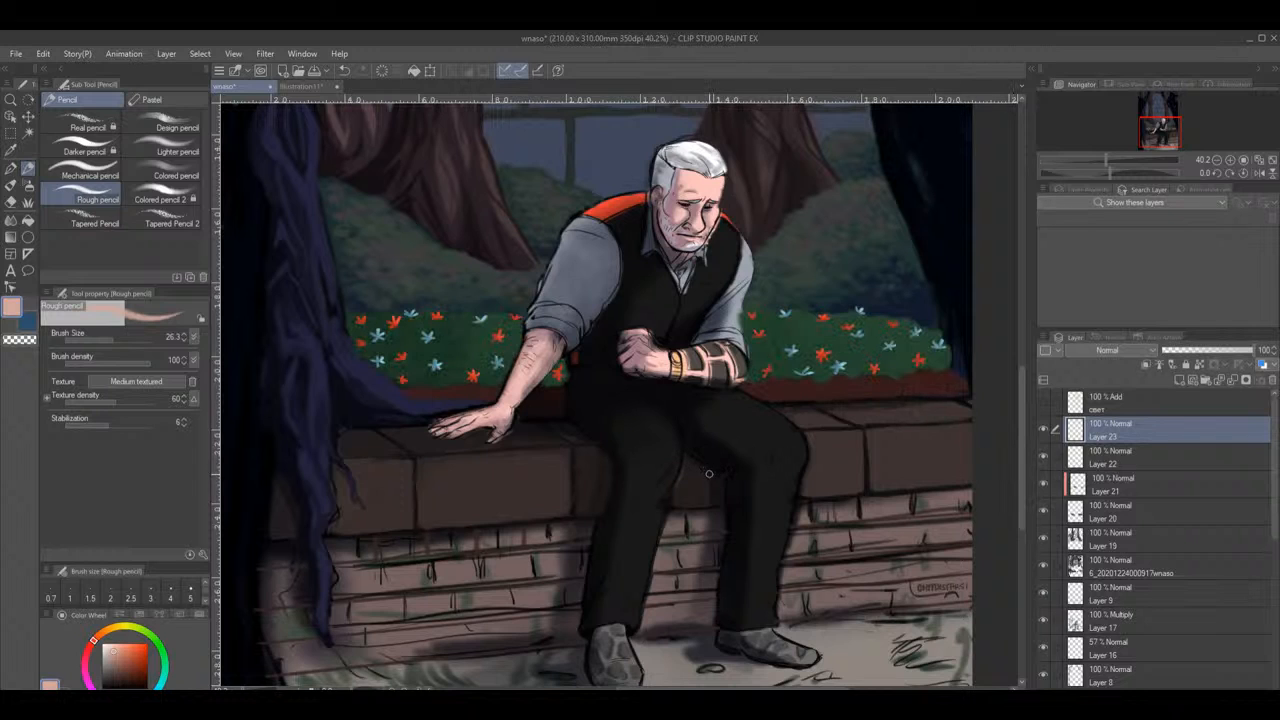
left_click(102, 337)
left_click(105, 339)
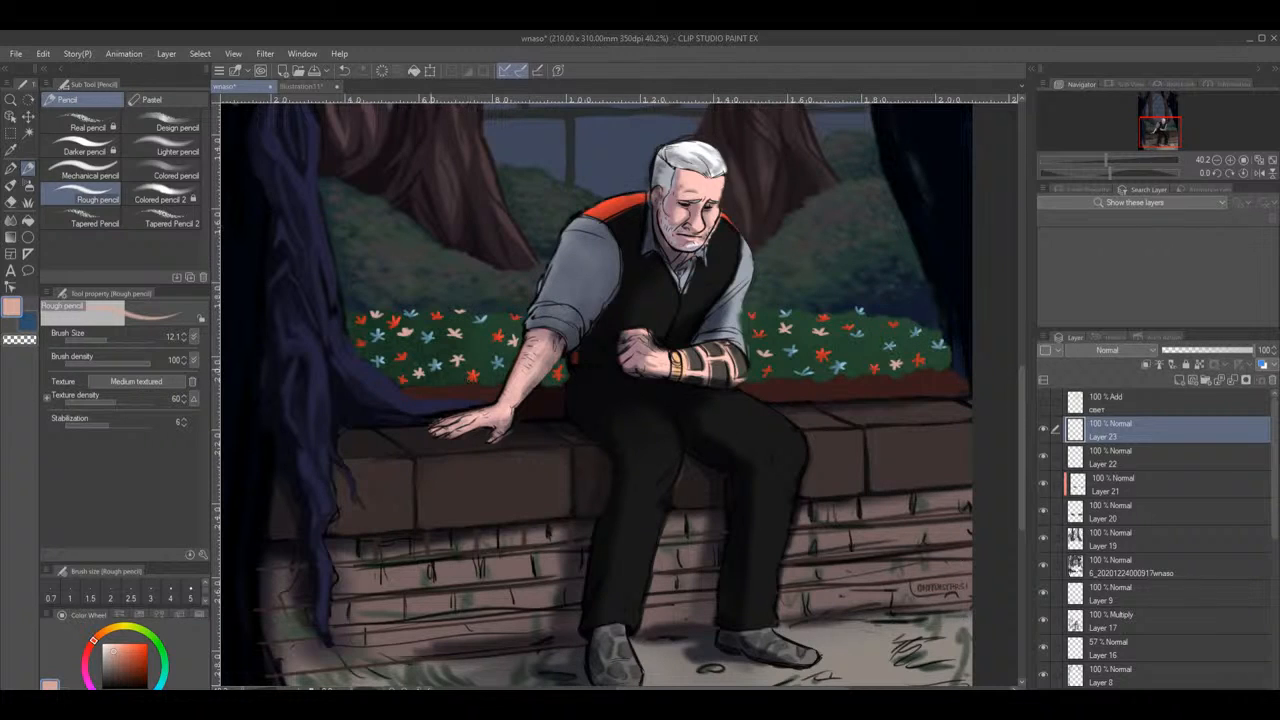
left_click(11, 203)
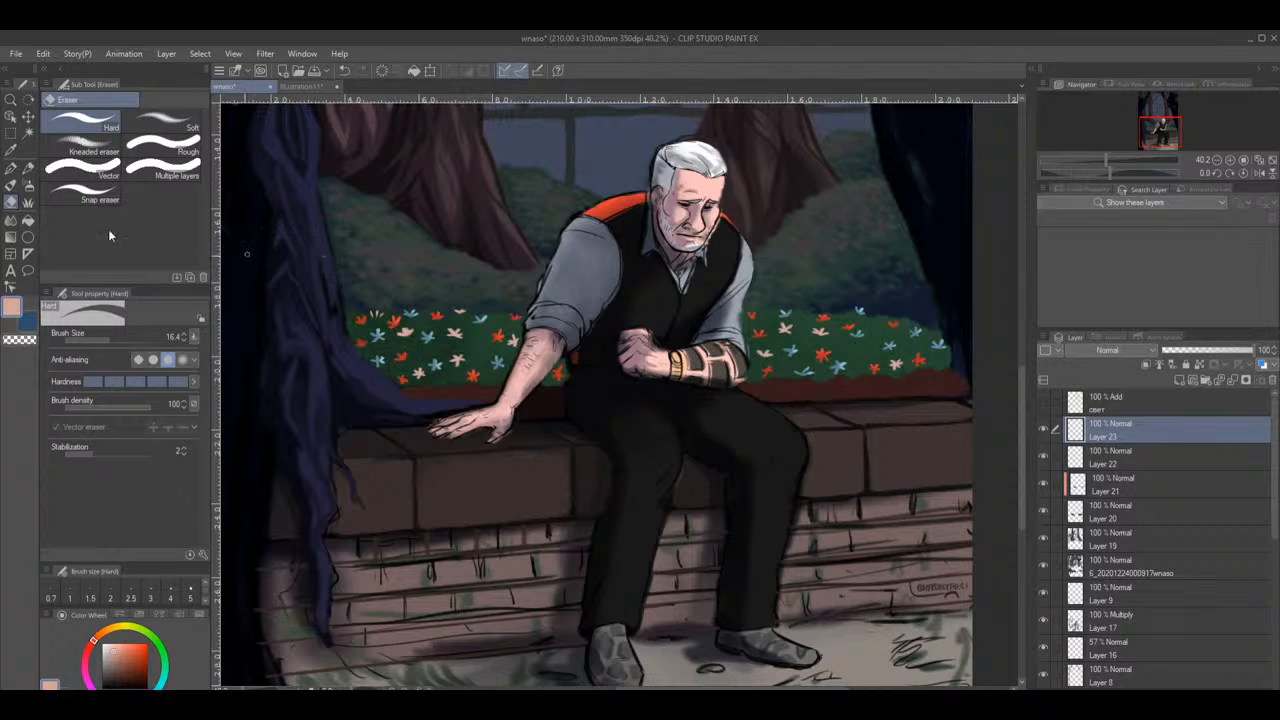
left_click(28, 170)
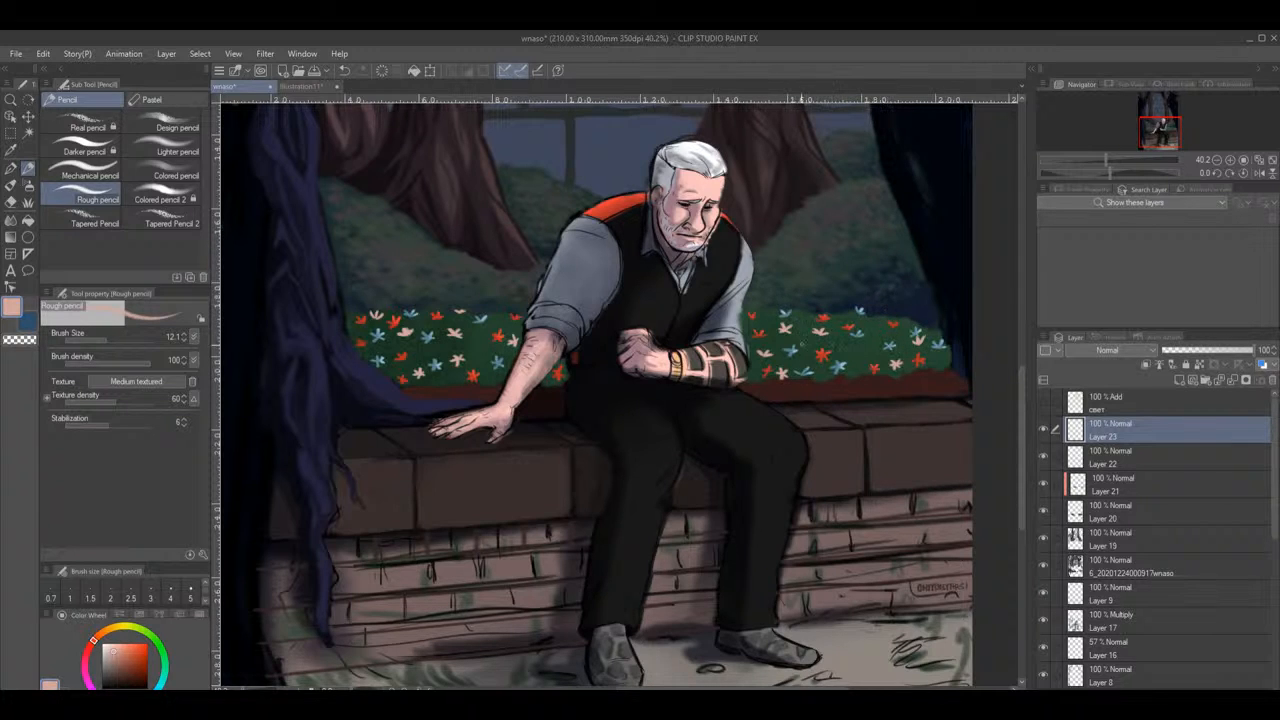
Touch up the pale pink flowers in the bed beside the man's banded arm with the Hard eraser and the Rough pencil at size 12.1
left_click(12, 202)
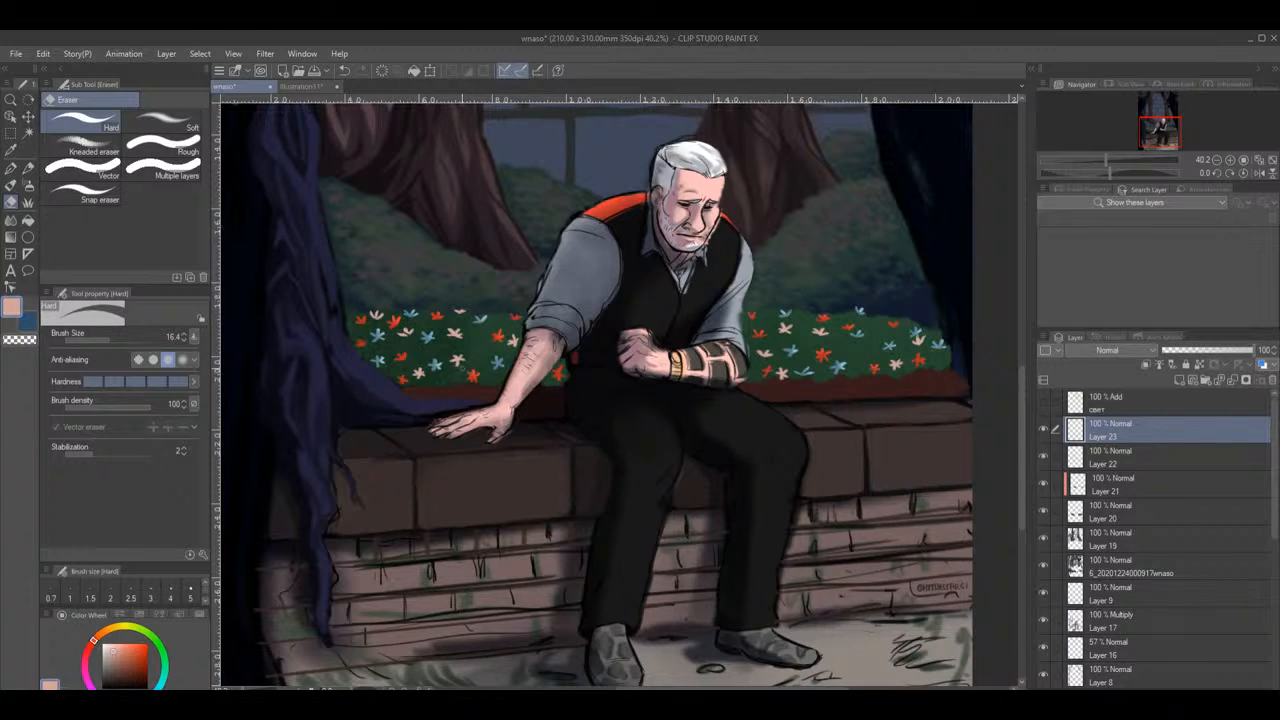
left_click(28, 169)
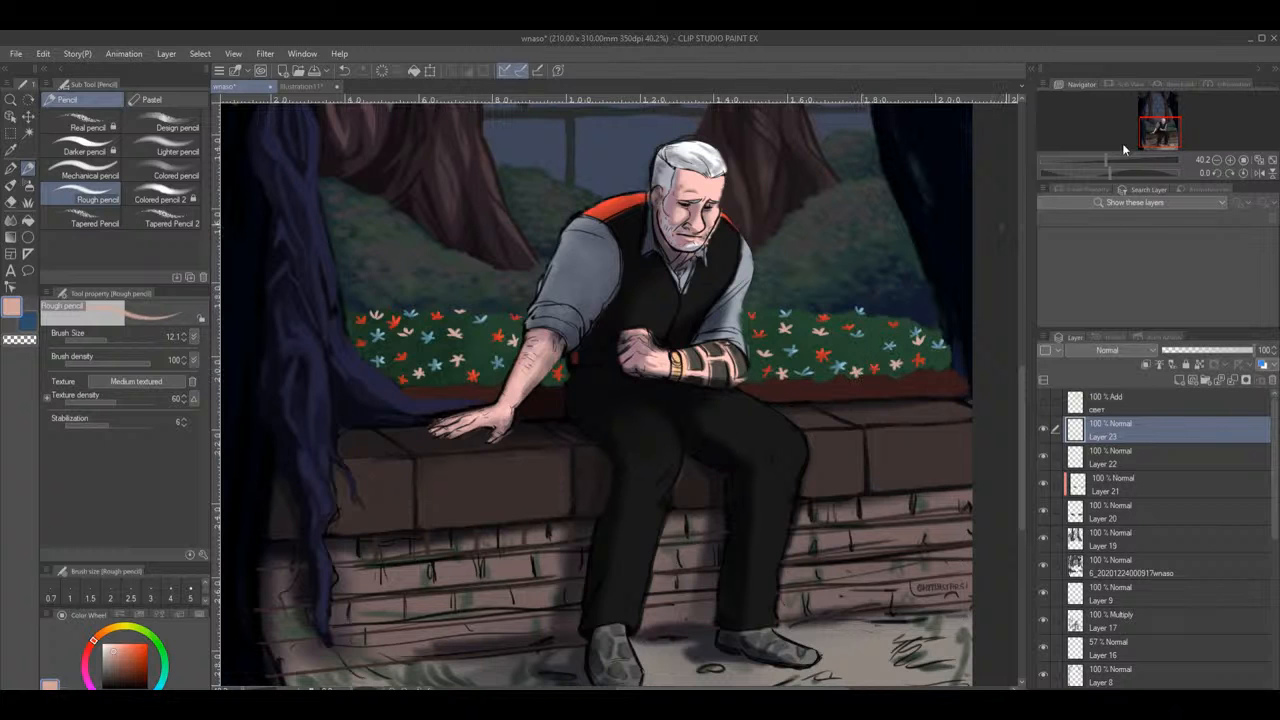
mouse_move(1106, 159)
left_mouse_down()
mouse_move(1088, 157)
mouse_move(1105, 158)
left_mouse_up()
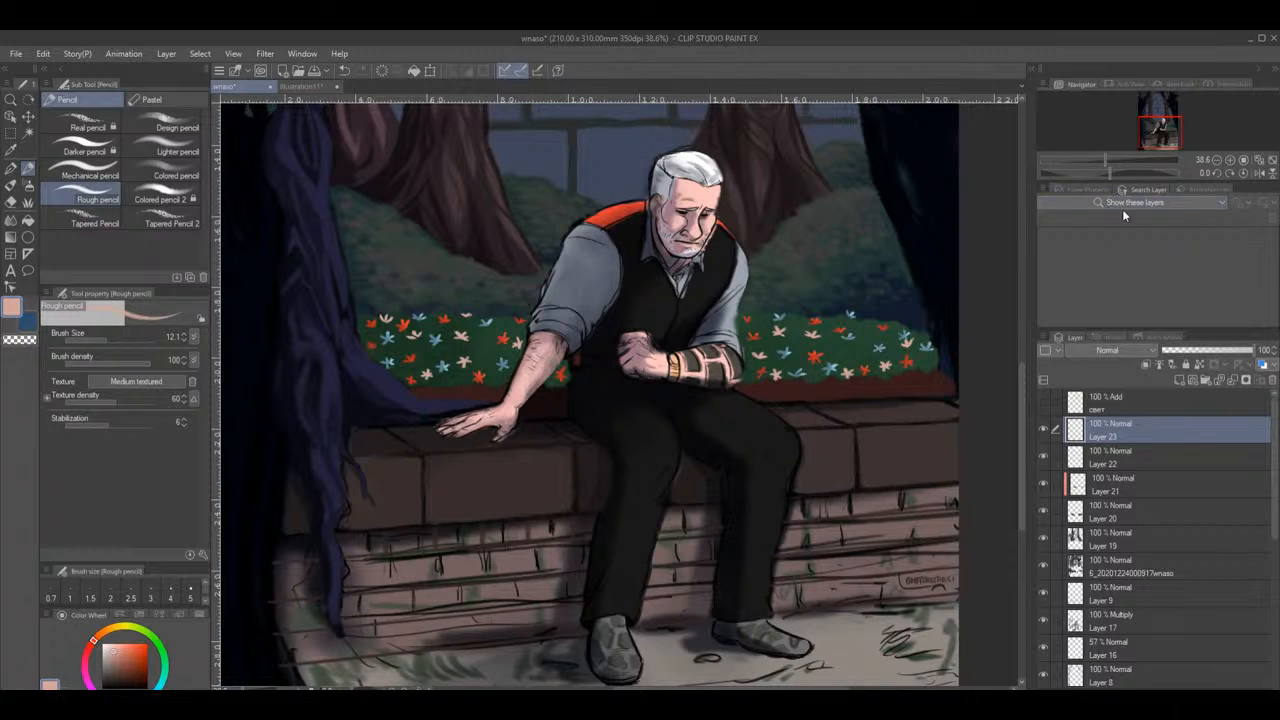
scroll(1110, 161, "up", 3)
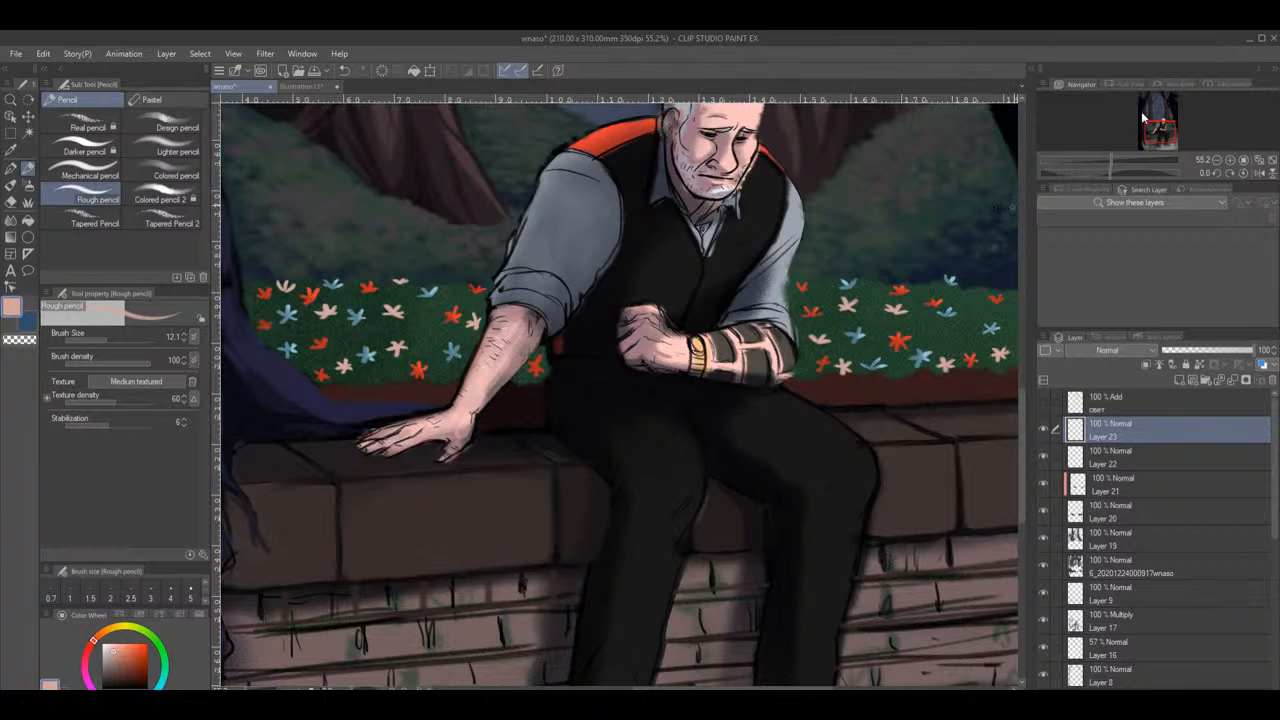
left_click_drag(1157, 133, 1168, 131)
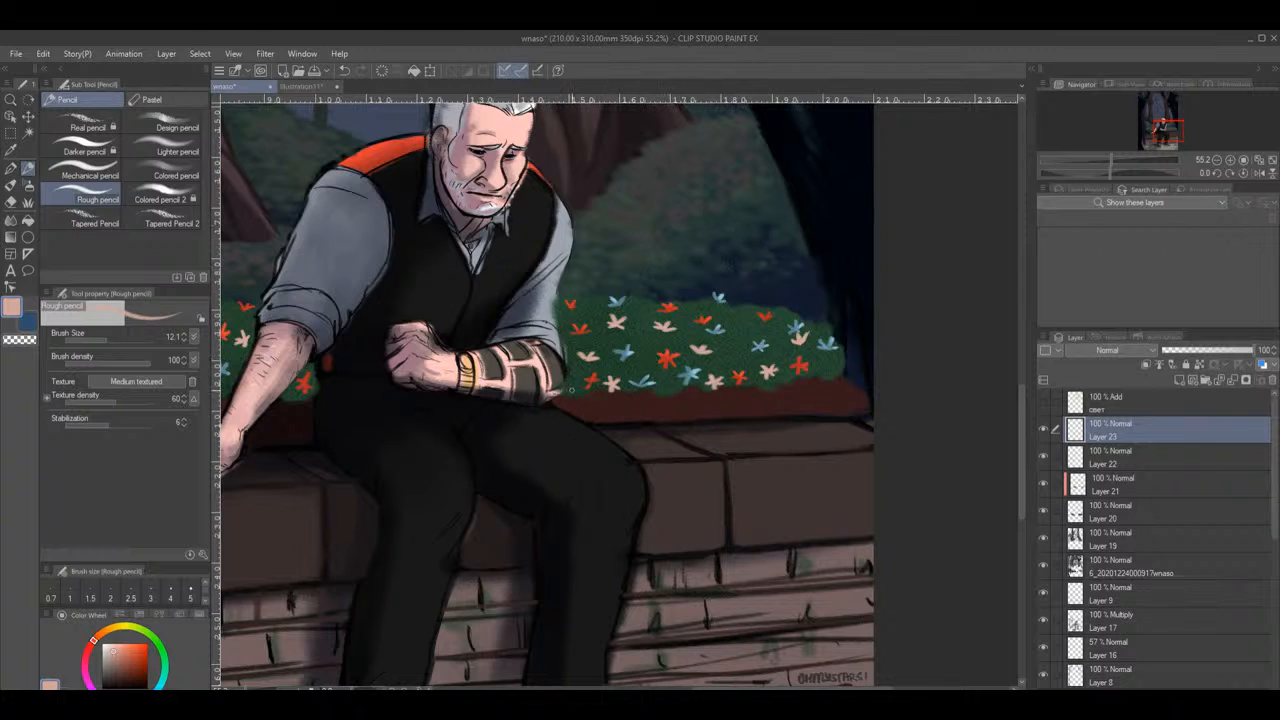
mouse_move(839, 372)
left_mouse_down()
mouse_move(822, 361)
mouse_move(838, 366)
mouse_move(838, 354)
left_mouse_up()
left_click_drag(585, 295, 590, 297)
left_click_drag(808, 318, 818, 324)
Shade the pale pink flowers in darker salmon on a new layer clipped to Layer 23, with the Rough pencil at size 48.8
mouse_move(1110, 160)
left_mouse_down()
mouse_move(1094, 157)
mouse_move(1105, 158)
left_mouse_up()
left_click_drag(1160, 127, 1150, 130)
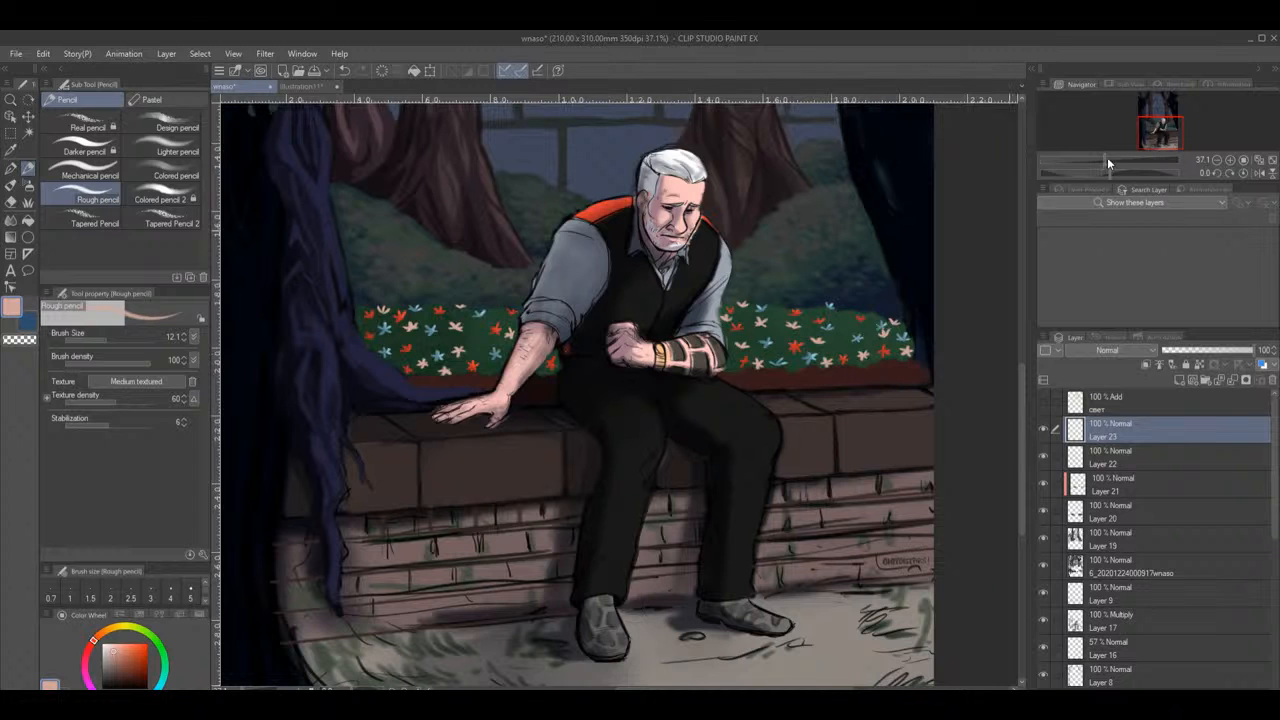
mouse_move(1107, 157)
left_mouse_down()
mouse_move(1090, 157)
mouse_move(1117, 167)
mouse_move(1105, 162)
left_mouse_up()
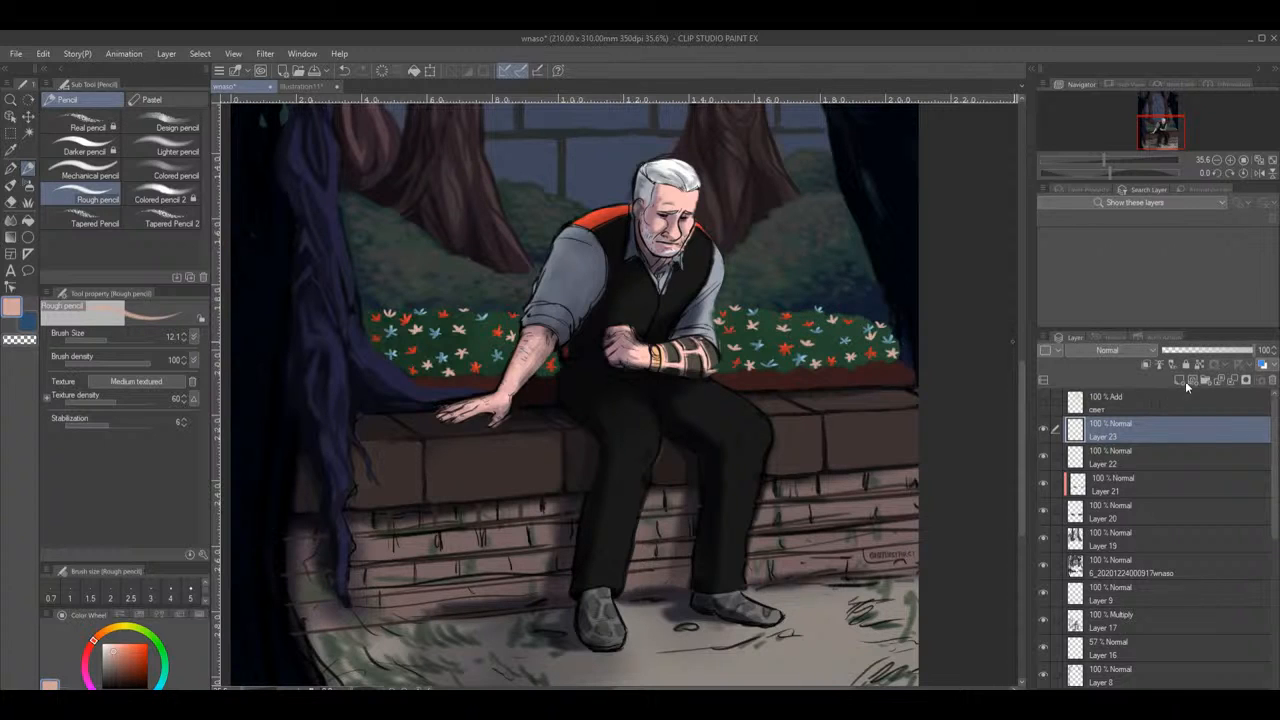
left_click(1179, 381)
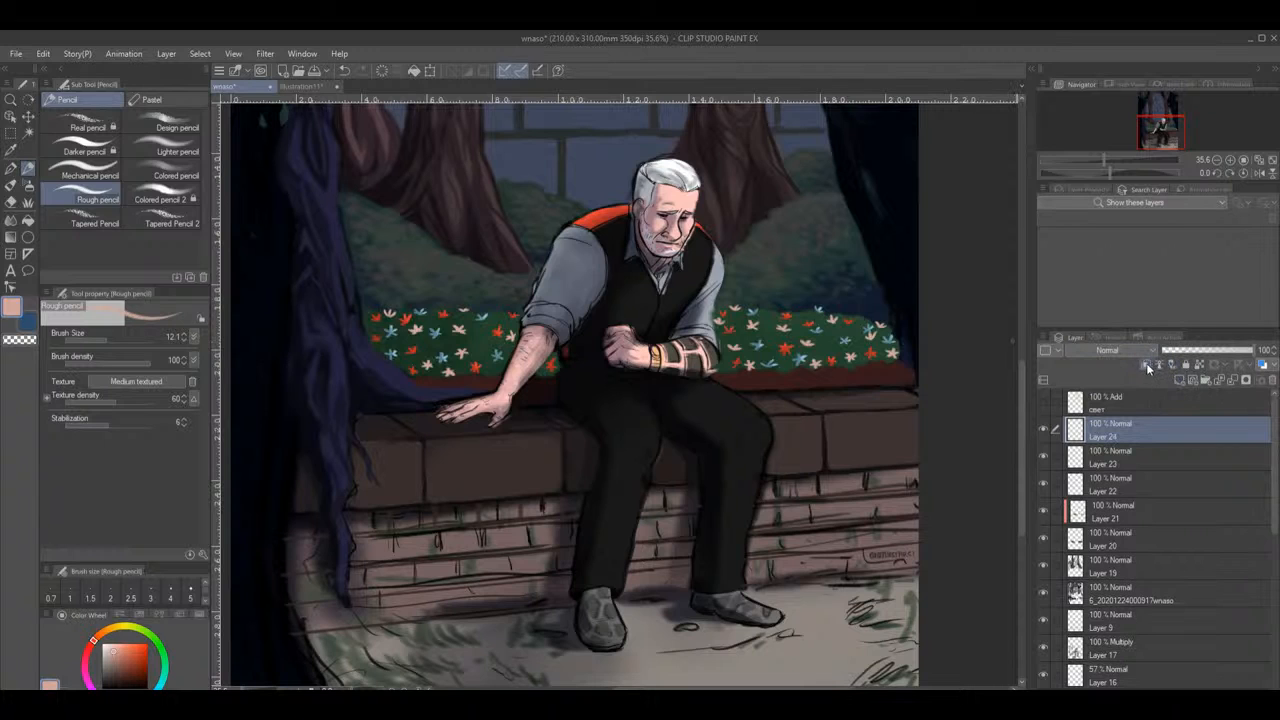
left_click(1150, 366)
left_click(127, 651)
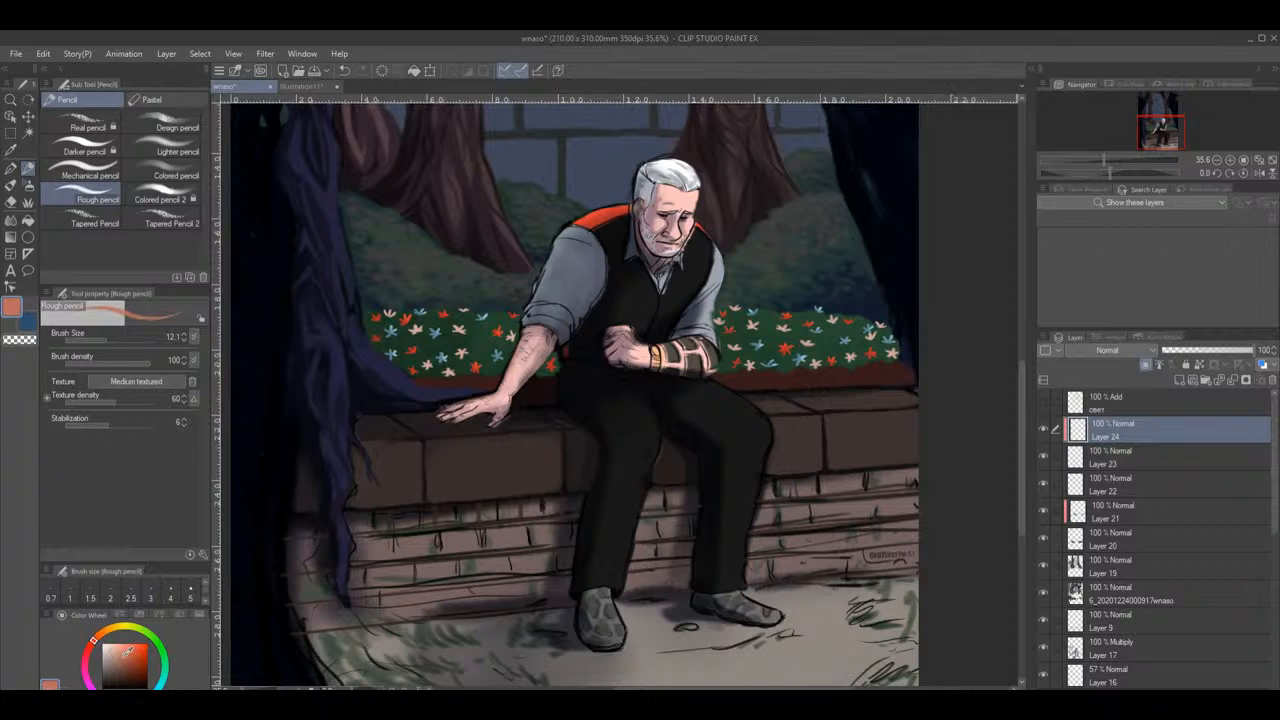
left_click(117, 336)
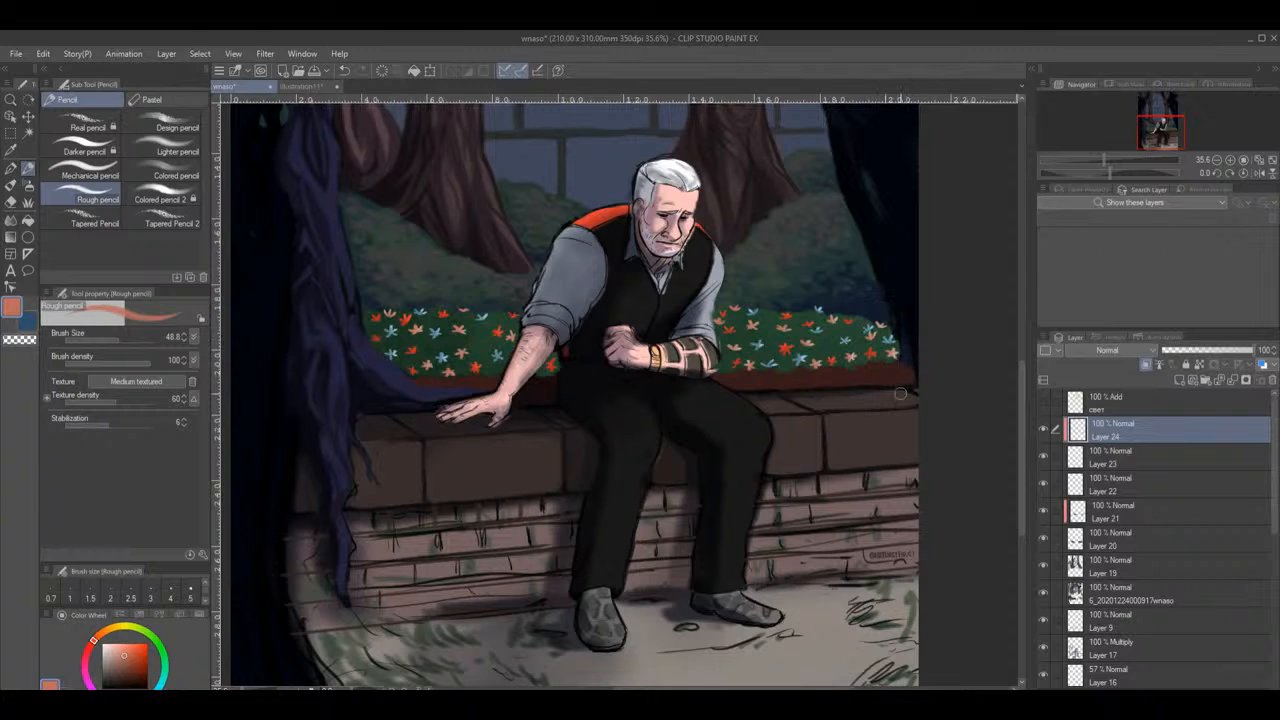
Merge the salmon shading layer down into Layer 23 only, and check the flowers by toggling that layer's visibility
left_click(1231, 382)
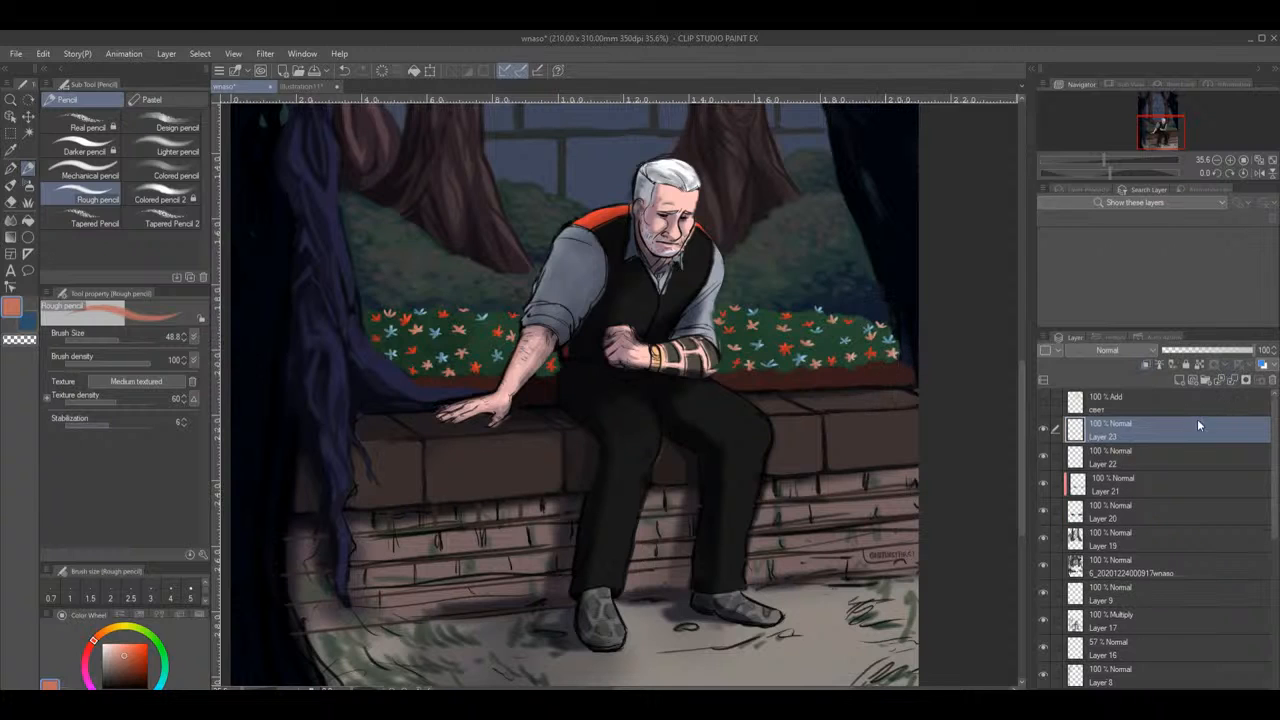
left_click(1233, 380)
key("ctrl+z")
left_click_drag(1092, 164, 1107, 159)
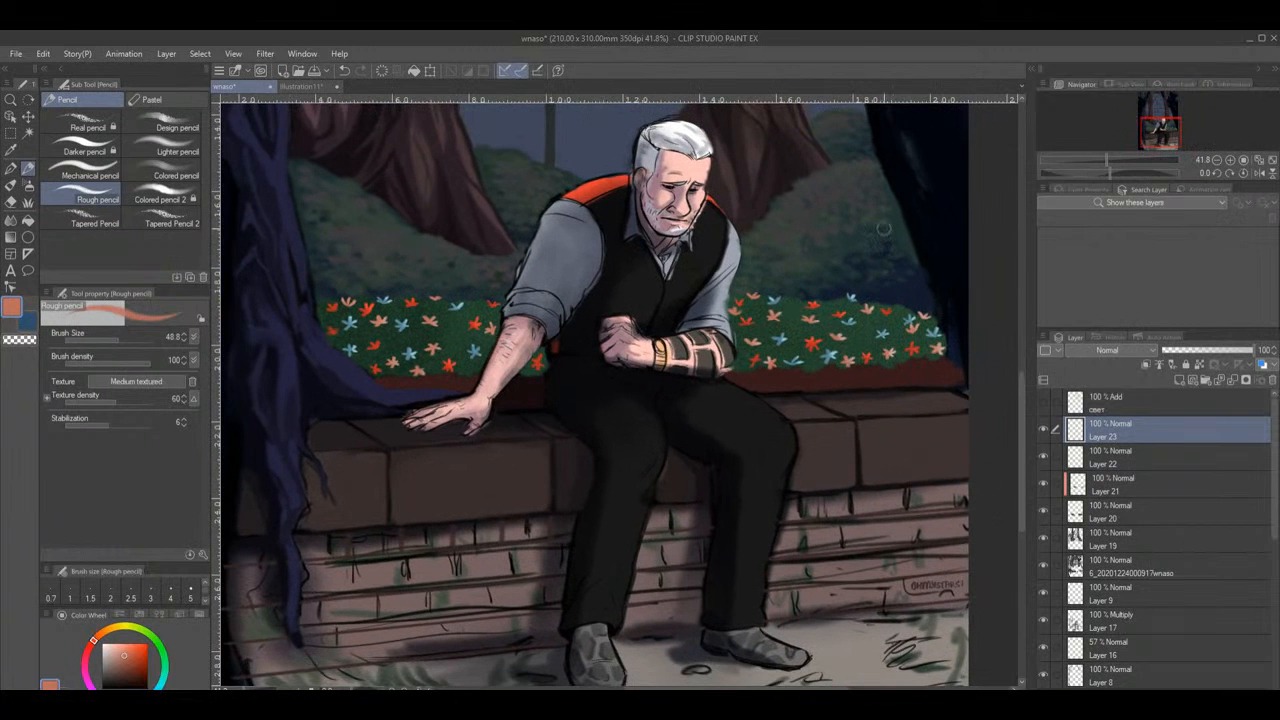
left_click(1043, 430)
left_click(1043, 431)
Sample the light purple of the original flowers, hiding Layers 20 and 21 while picking the colour and showing them again
left_click(1043, 490)
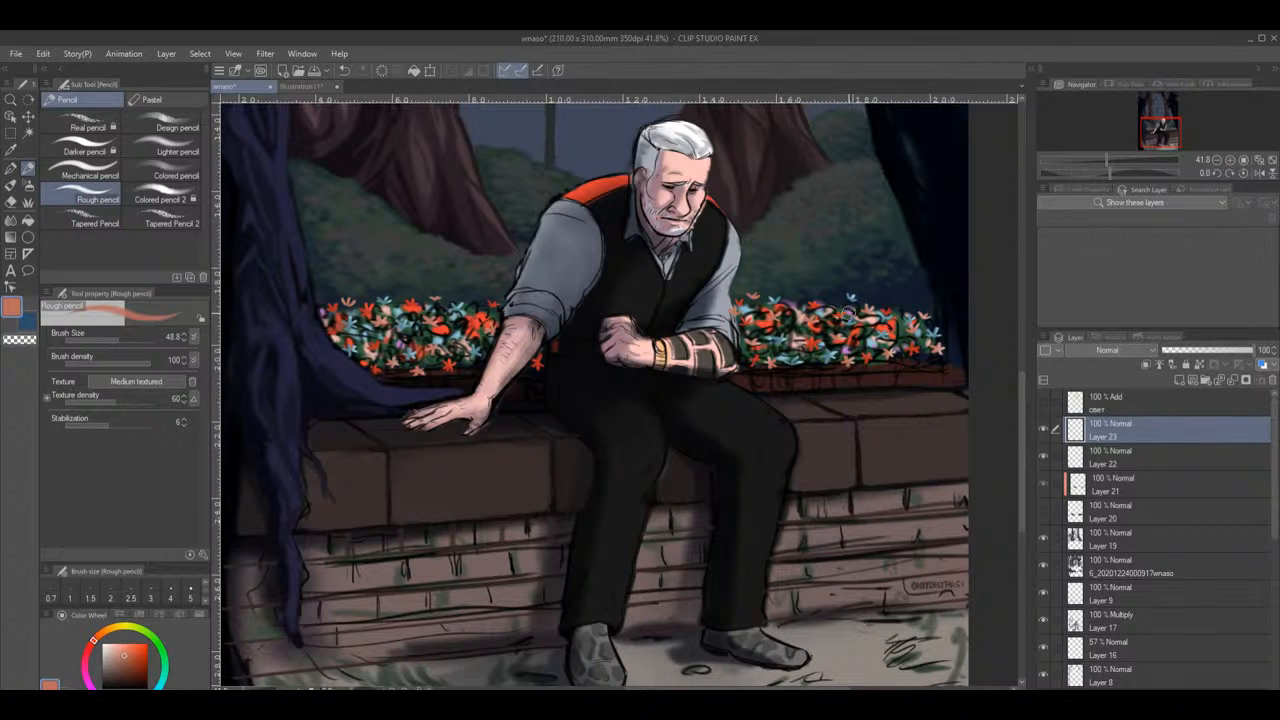
left_click(850, 312, "alt")
left_click(848, 313, "alt")
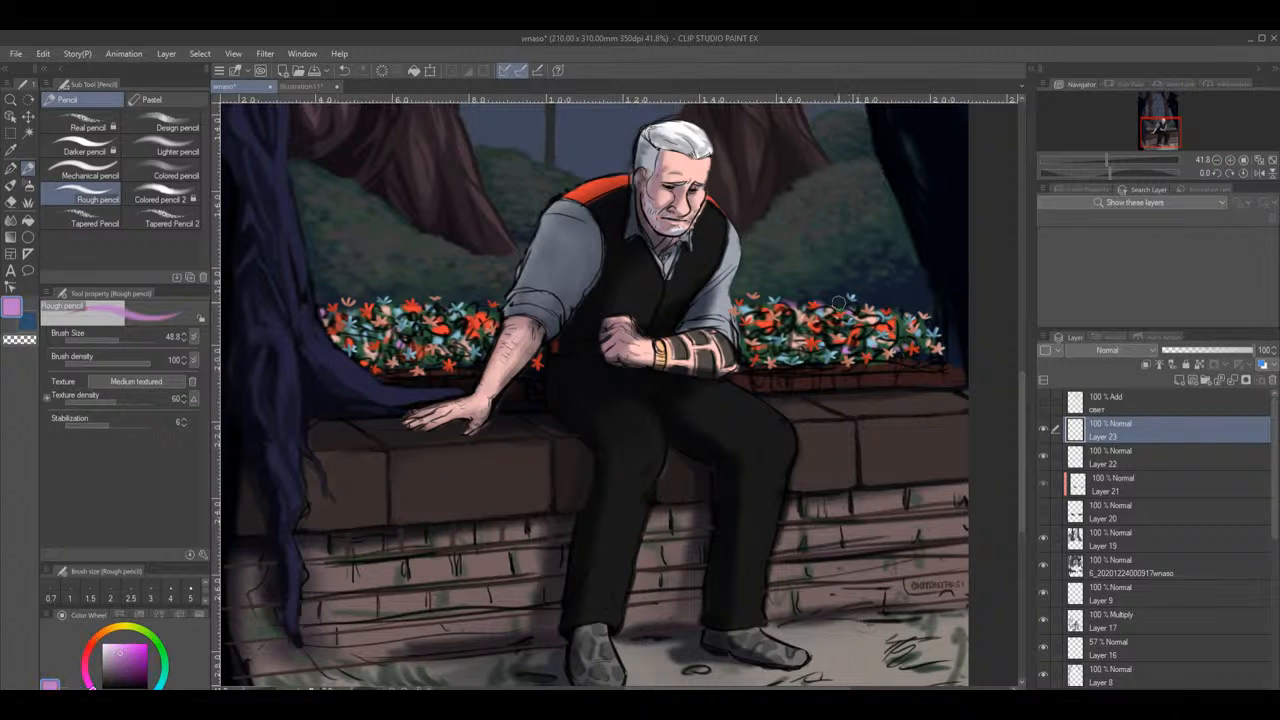
left_click(1043, 514)
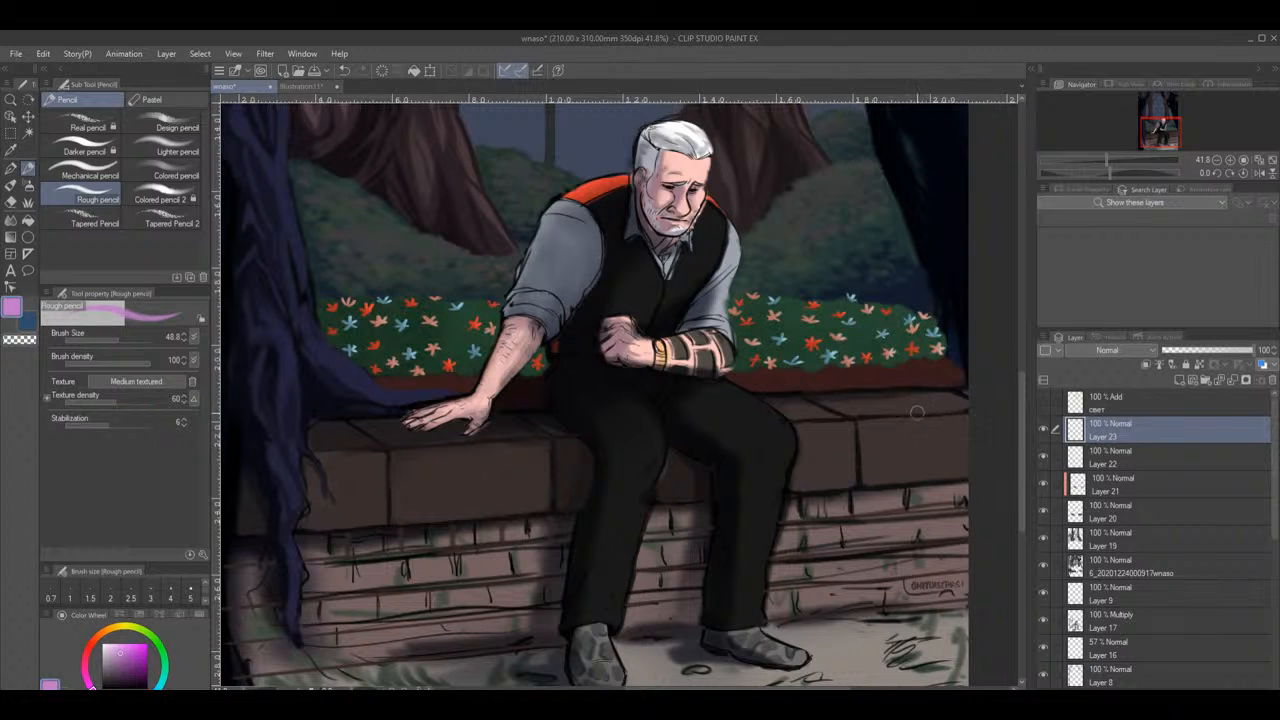
Paint light purple flowers across the bed on Layer 23 with the Rough pencil at size 8.2, trimming the first one with the Hard eraser
left_click(113, 340)
left_click(101, 339)
left_click_drag(450, 332, 441, 333)
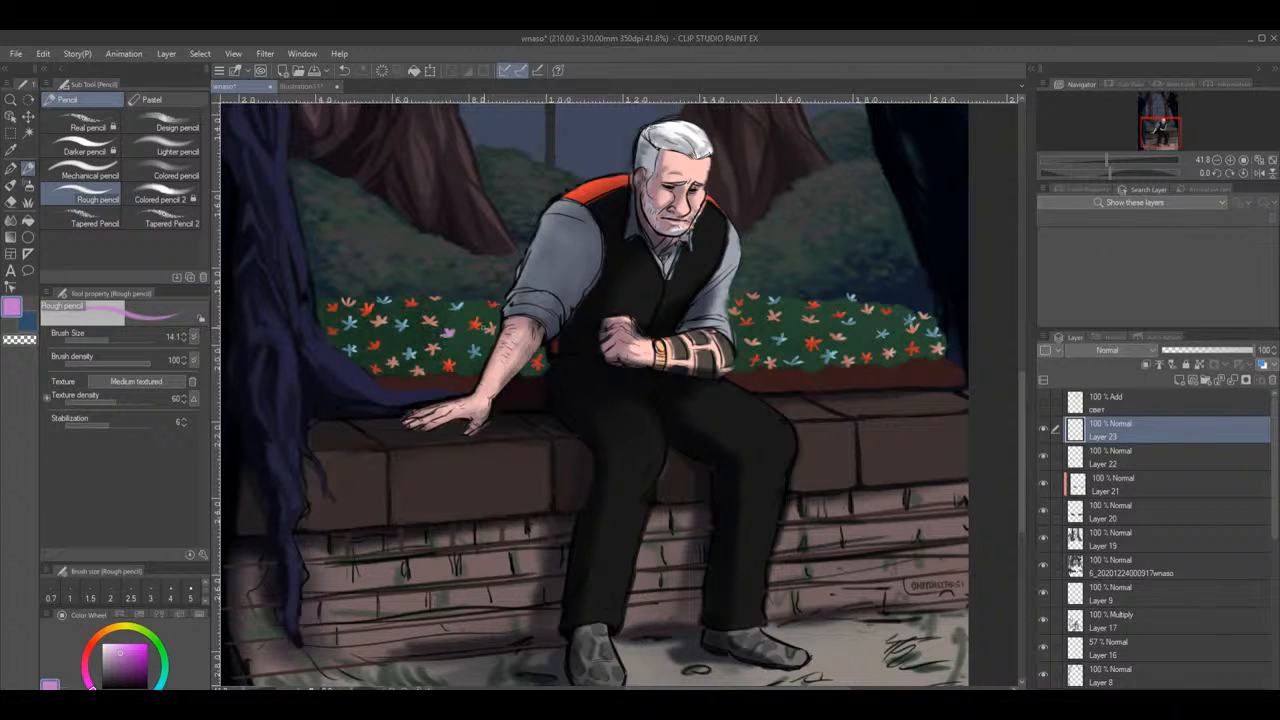
left_click(103, 337)
left_click(11, 202)
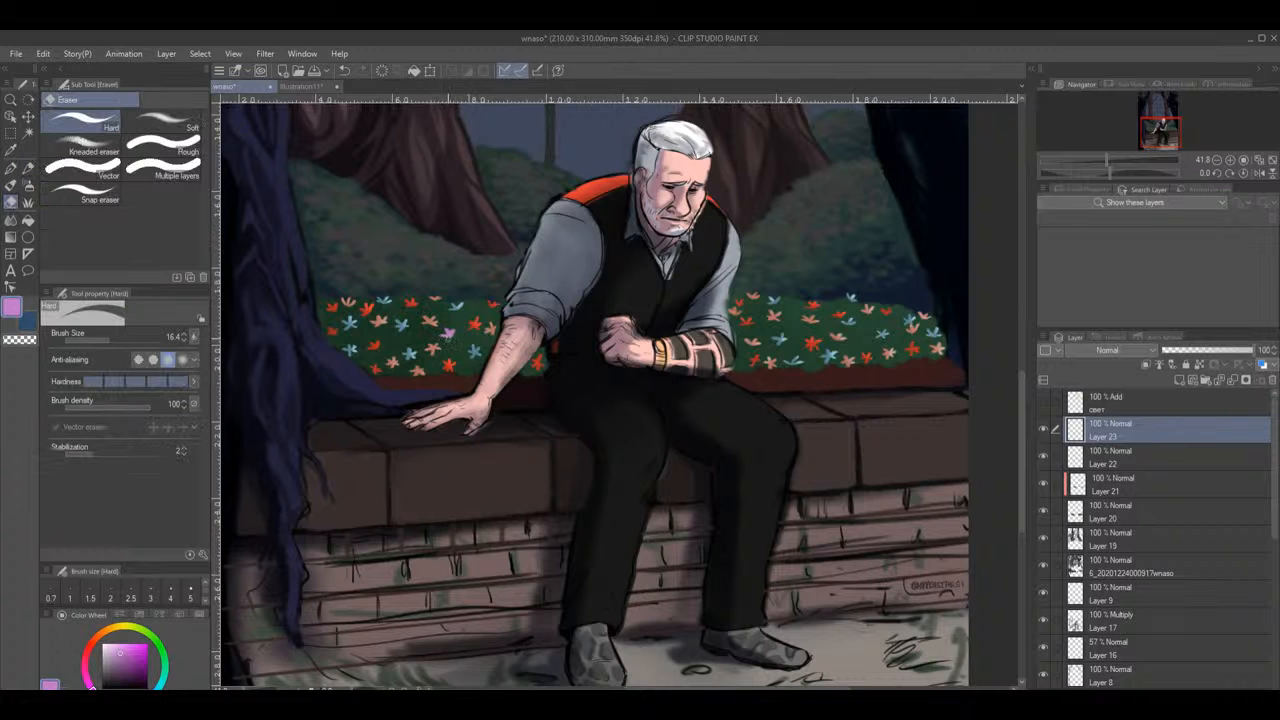
left_click_drag(446, 327, 451, 339)
left_click(28, 168)
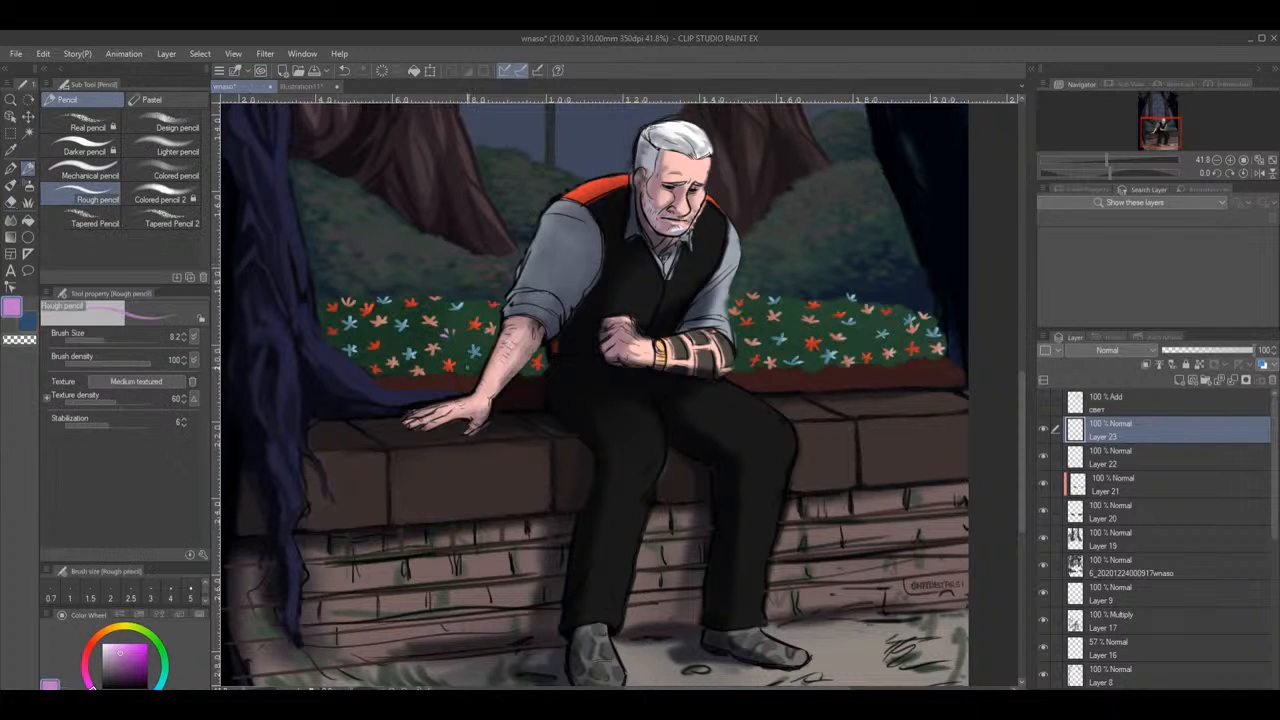
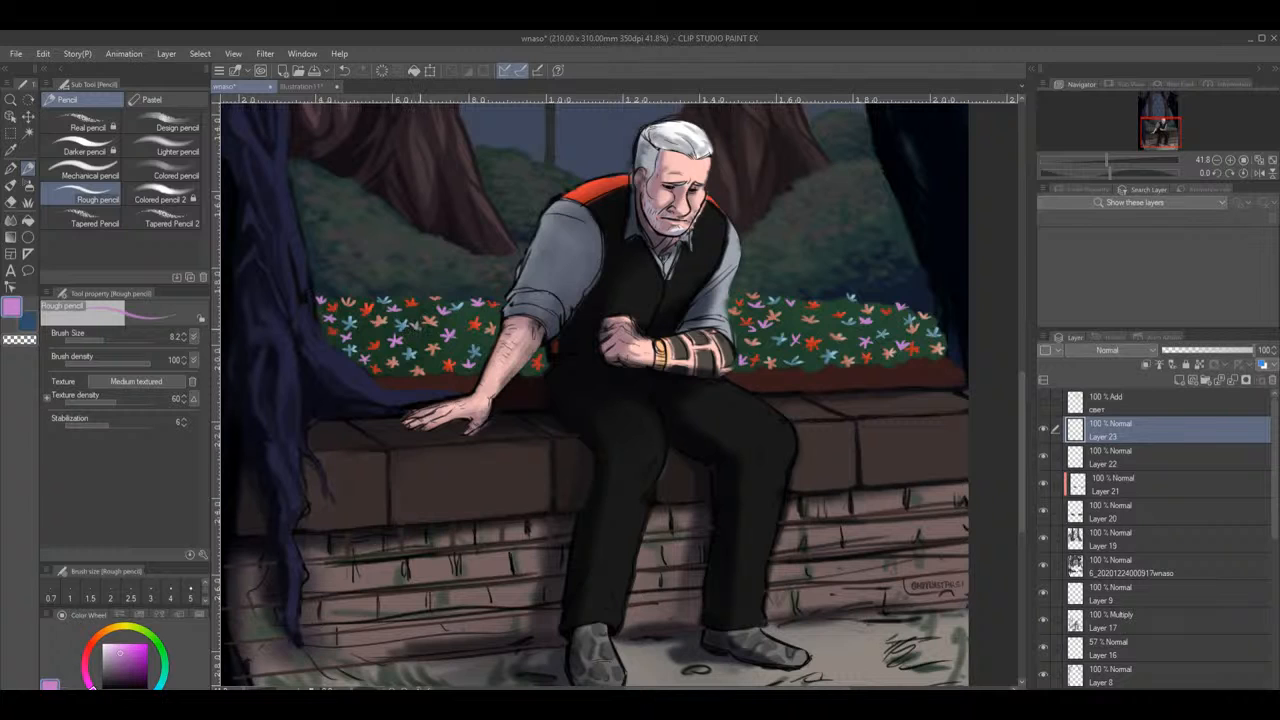
left_click(423, 325)
Shade the purple flowers in darker purple on a new layer clipped to Layer 23, with the Rough pencil at size 30.7
left_click(1146, 366)
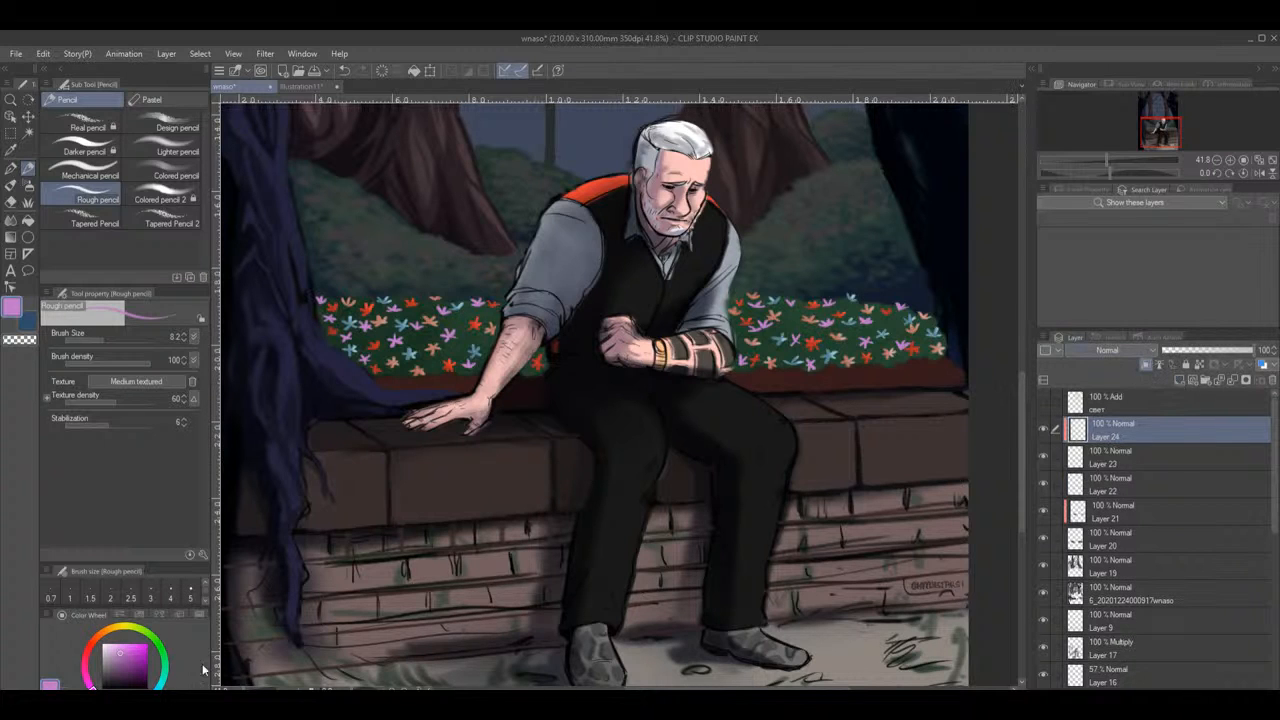
left_click(127, 663)
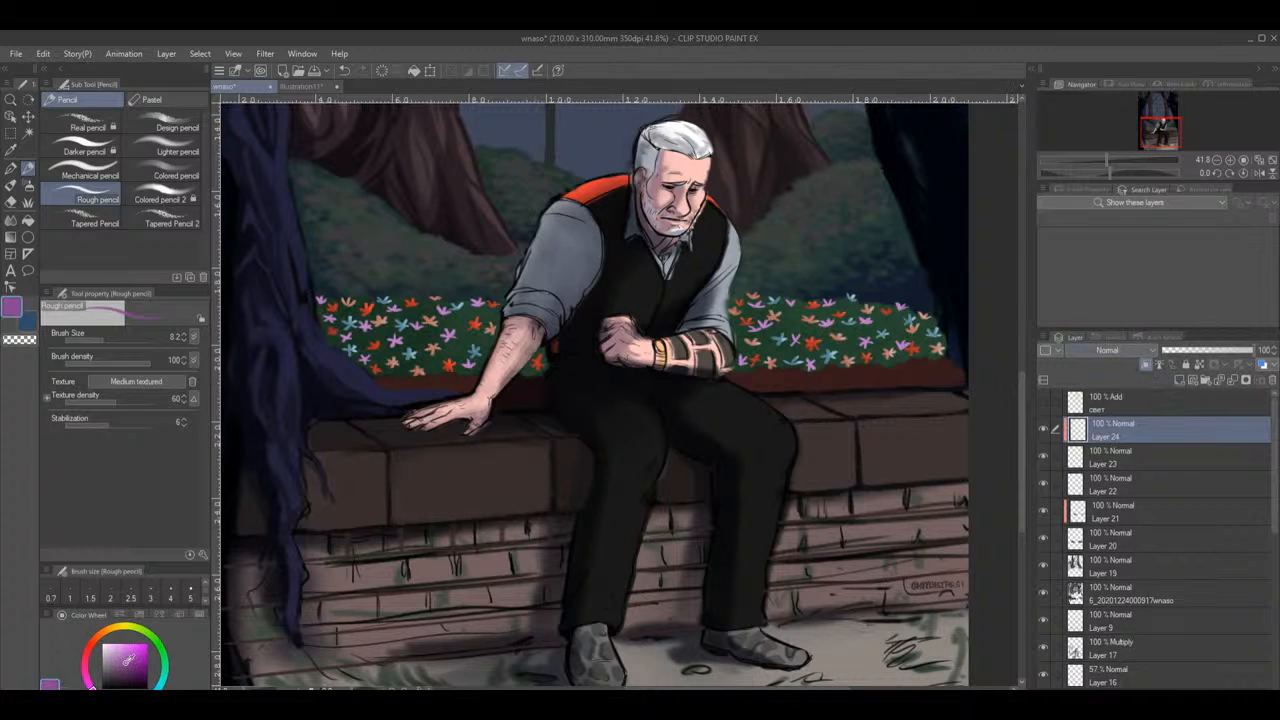
left_click(114, 338)
left_click(113, 337)
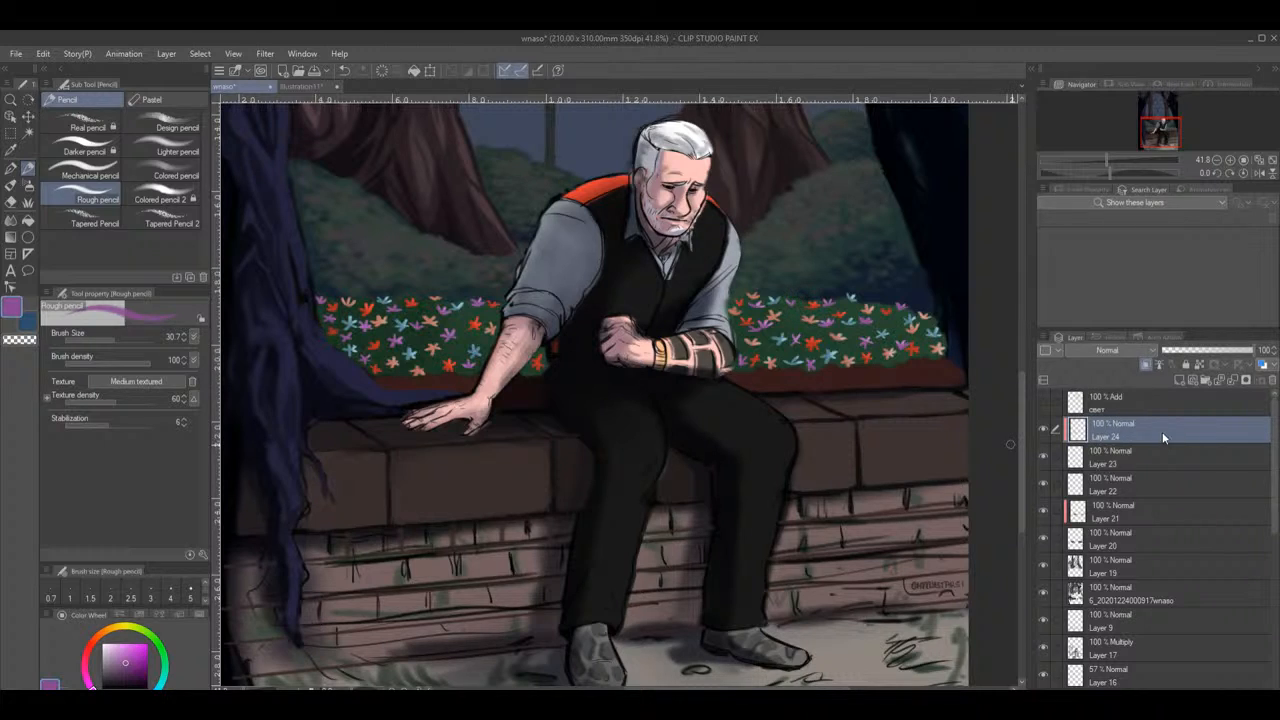
Add a new layer above the purple shading, merge the shading down into Layer 23 and make the new layer active
left_click(1177, 381)
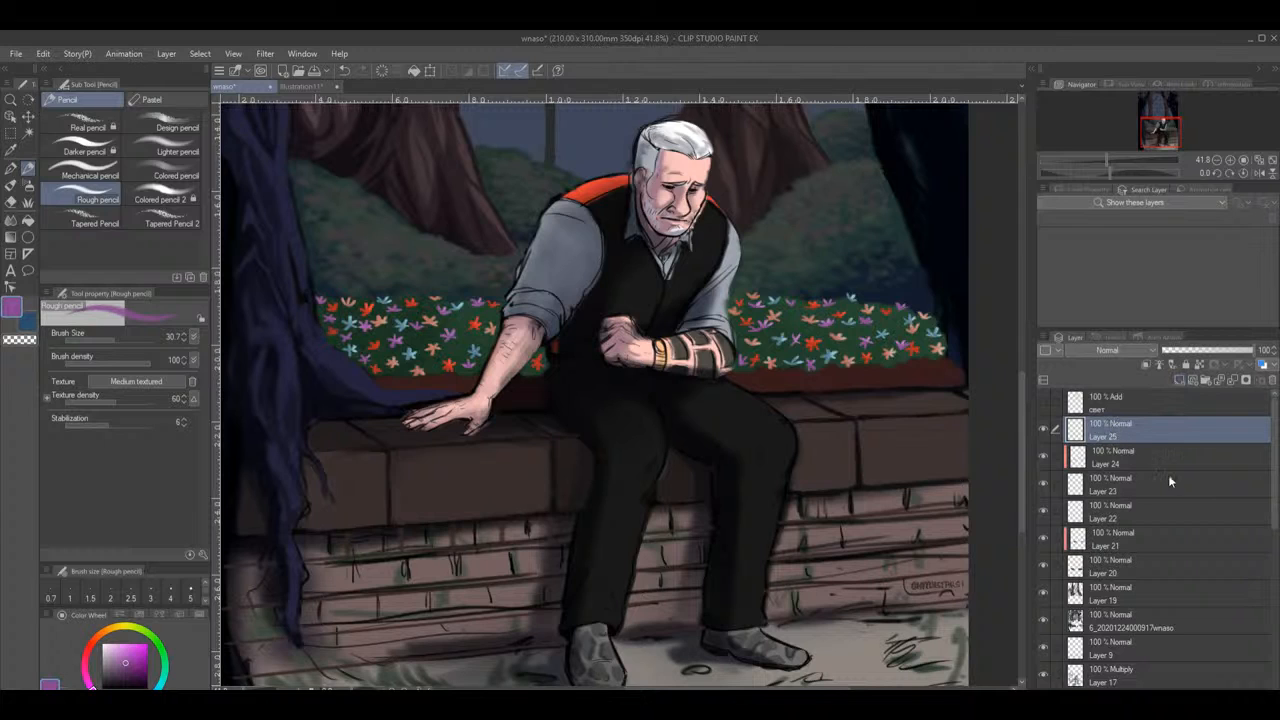
left_click(1141, 459)
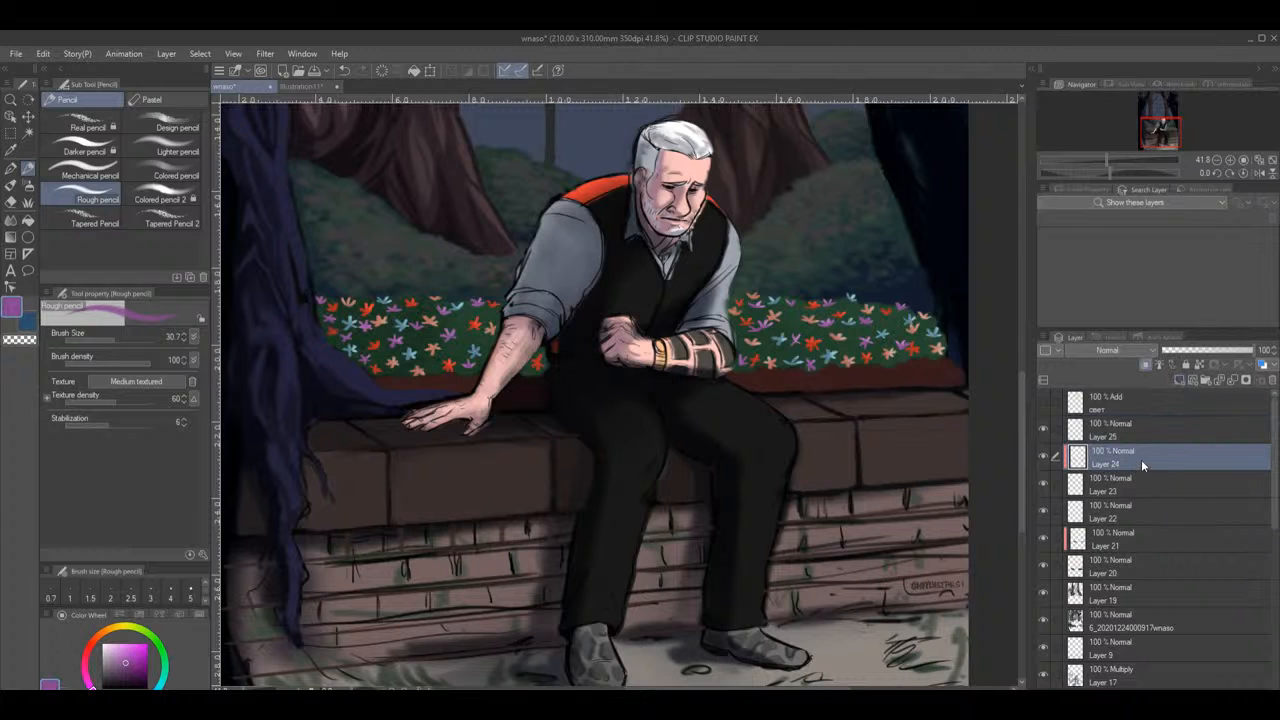
left_click(1233, 383)
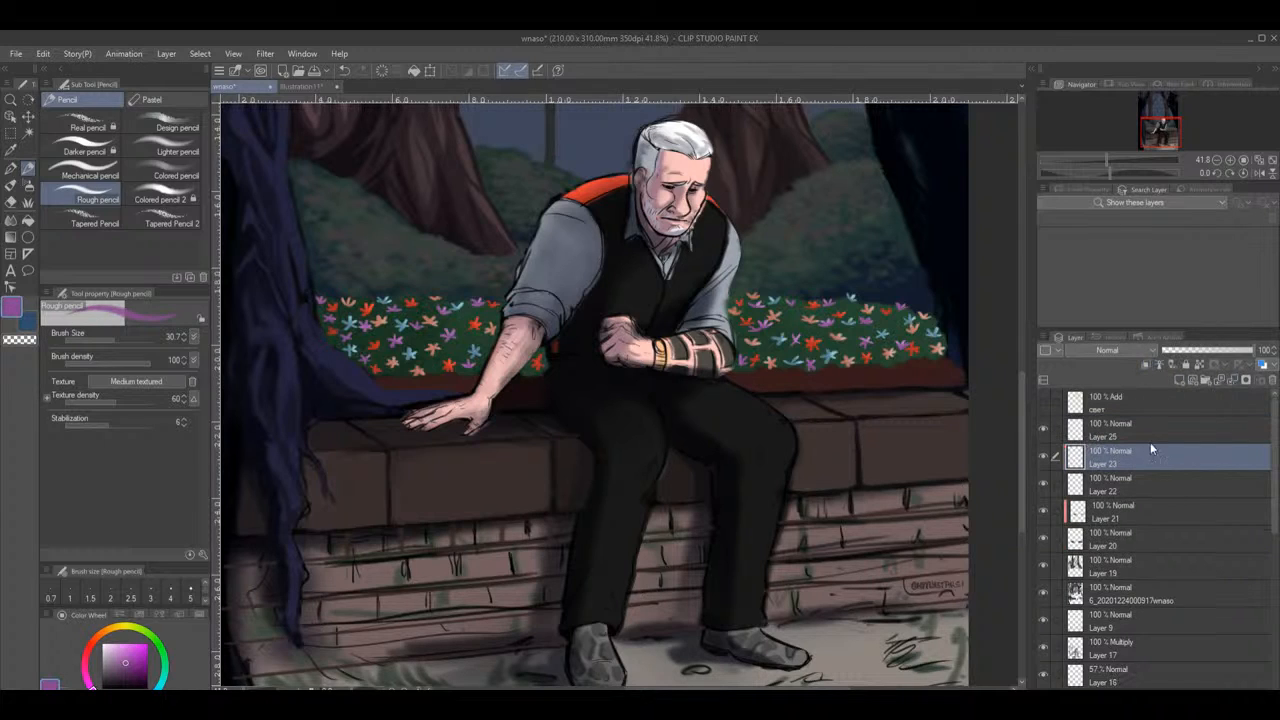
left_click(1095, 433)
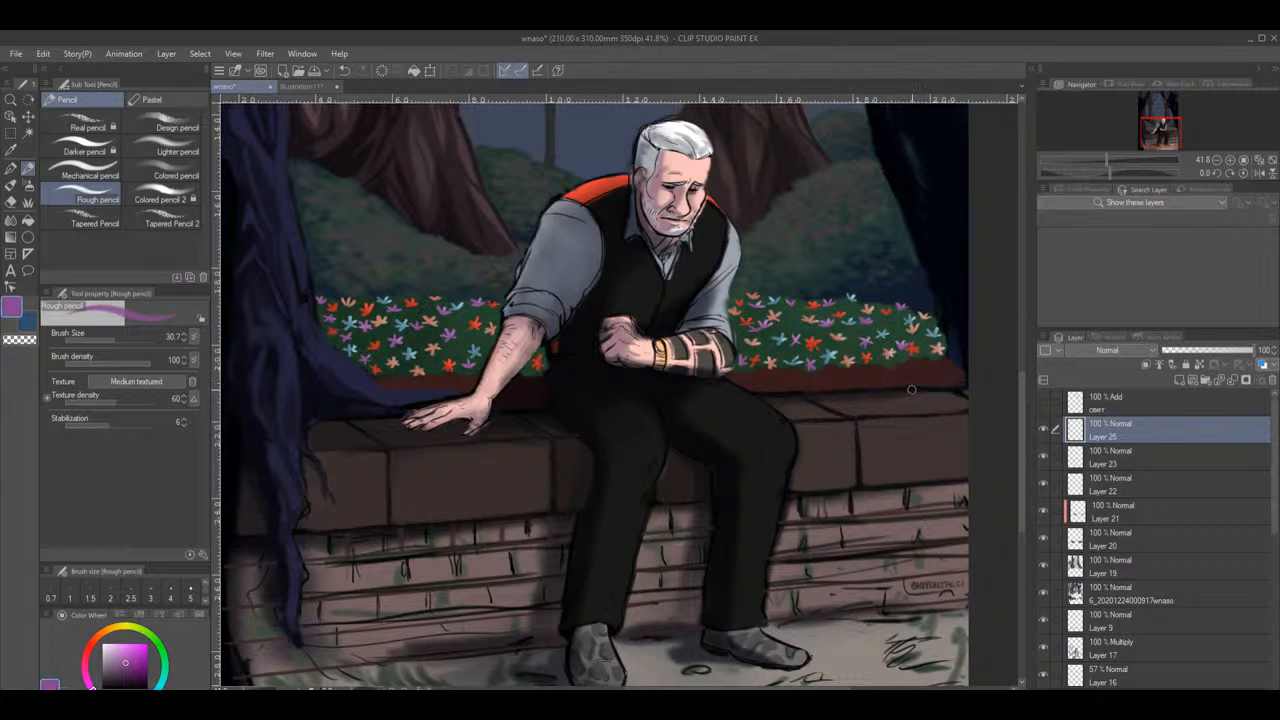
Check Layer 25 by toggling its visibility, and merge Layer 23 down into Layer 22
left_click(1046, 430)
left_click(1046, 431)
left_click(1080, 457)
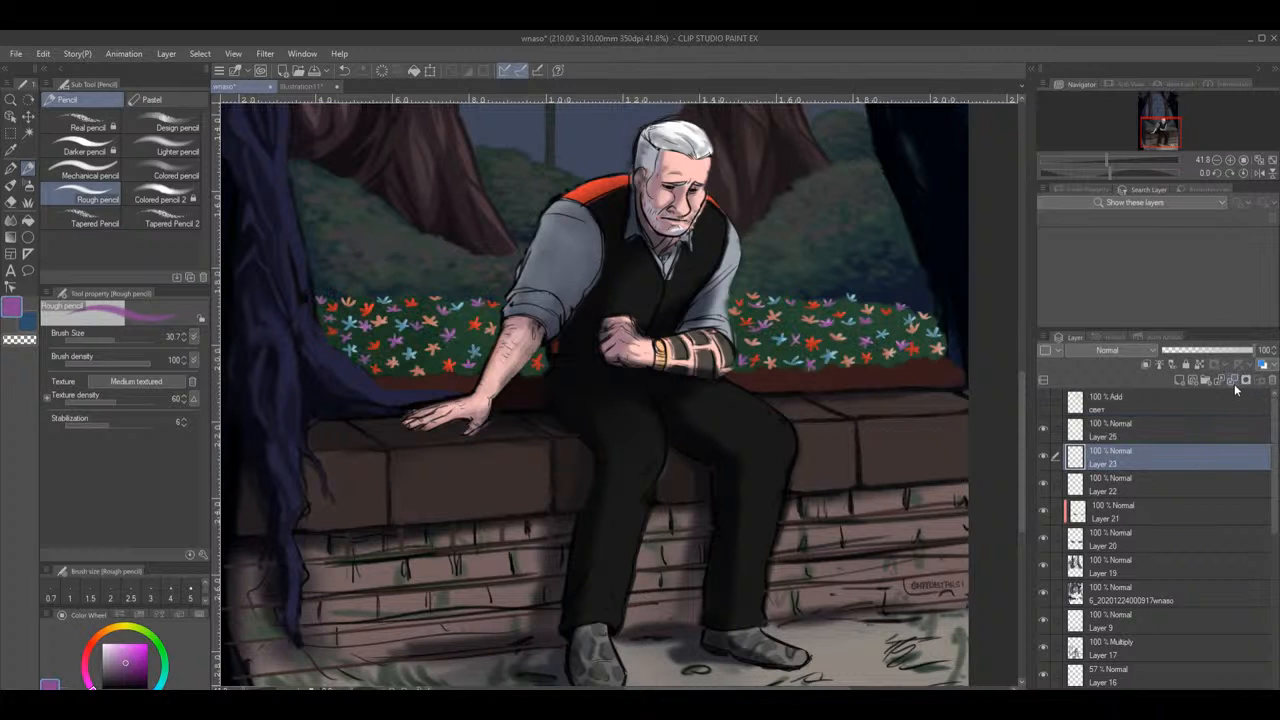
left_click(1235, 381)
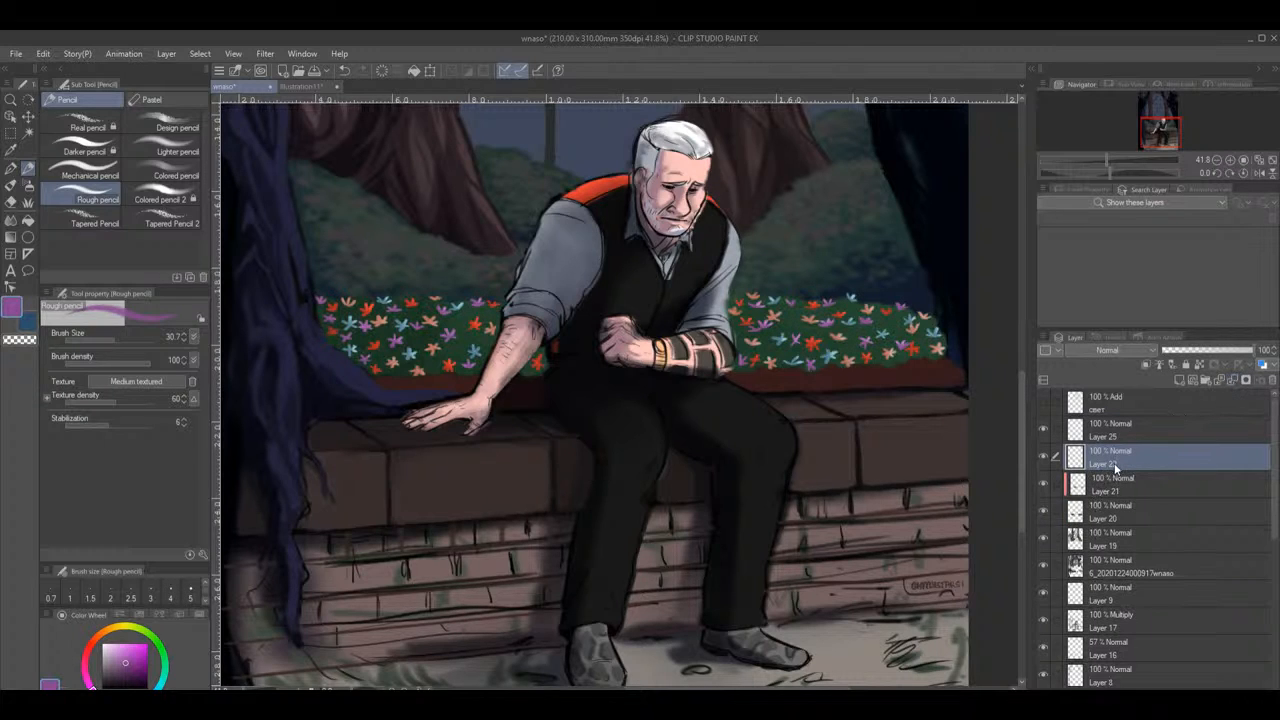
Copy all the flowers on Layer 22 and paste them as a duplicate layer directly above it
key("ctrl+a")
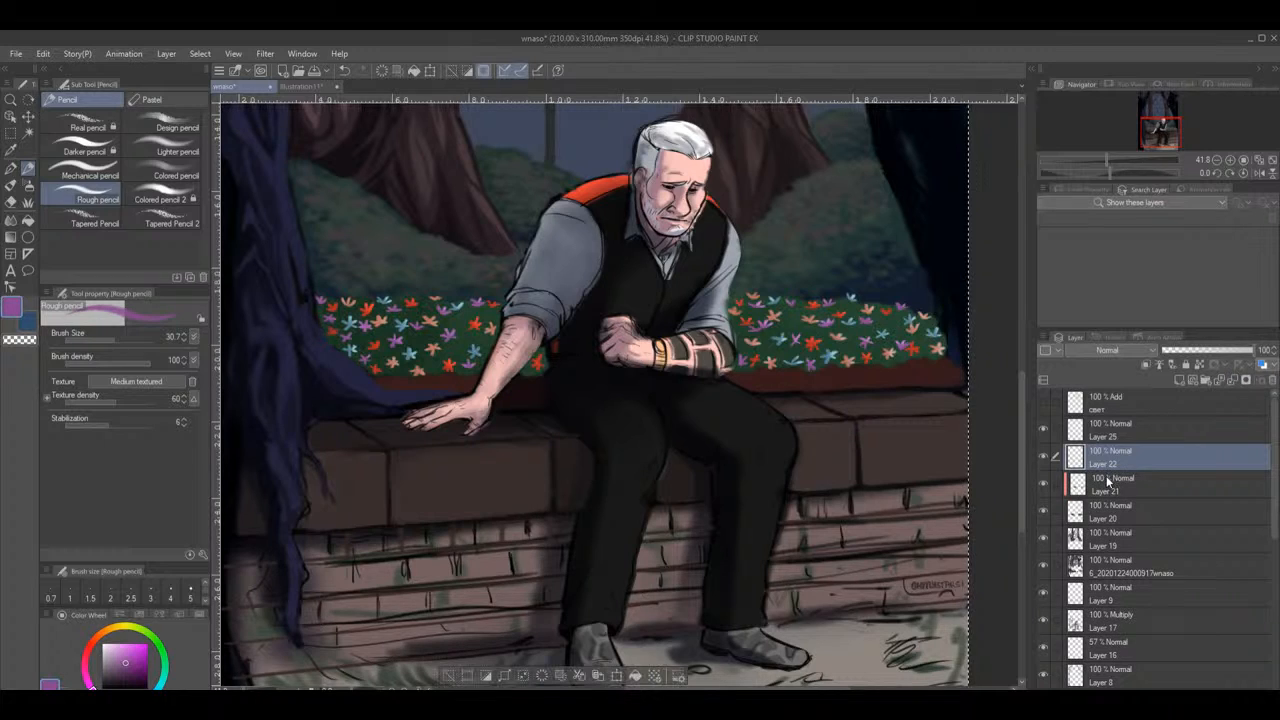
key("ctrl+c")
key("ctrl+v")
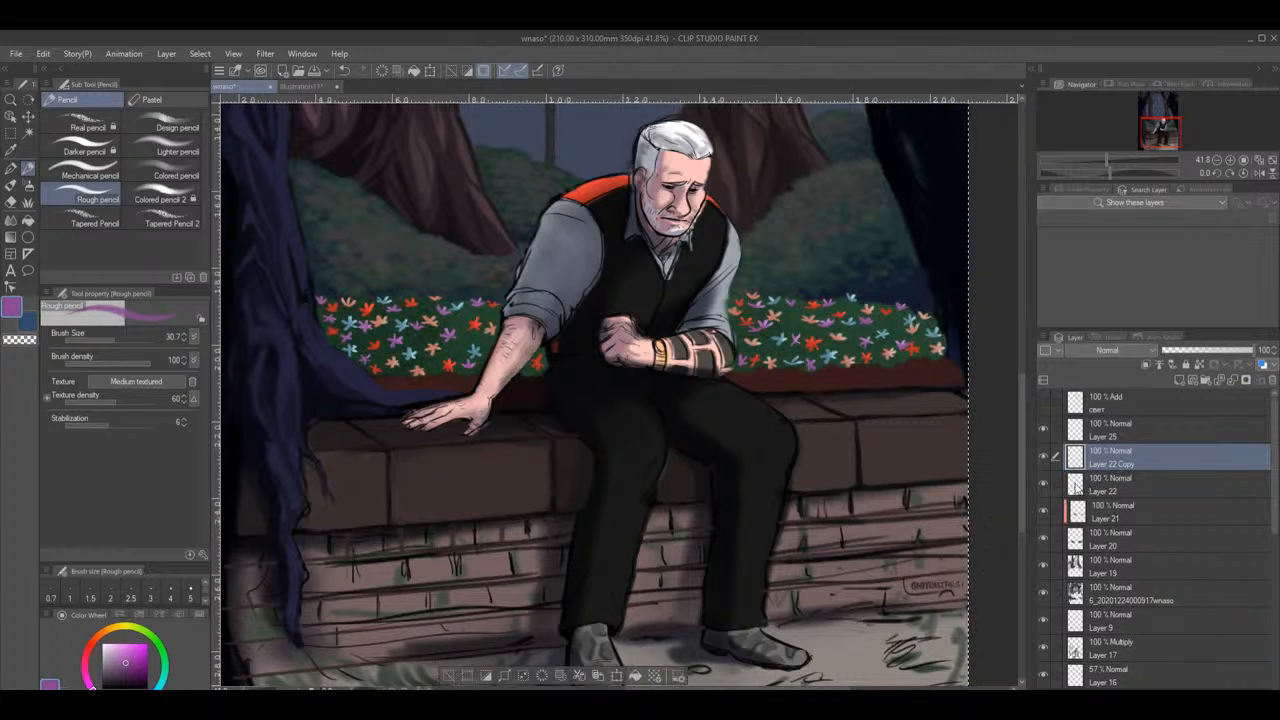
left_click(805, 334, "ctrl+shift")
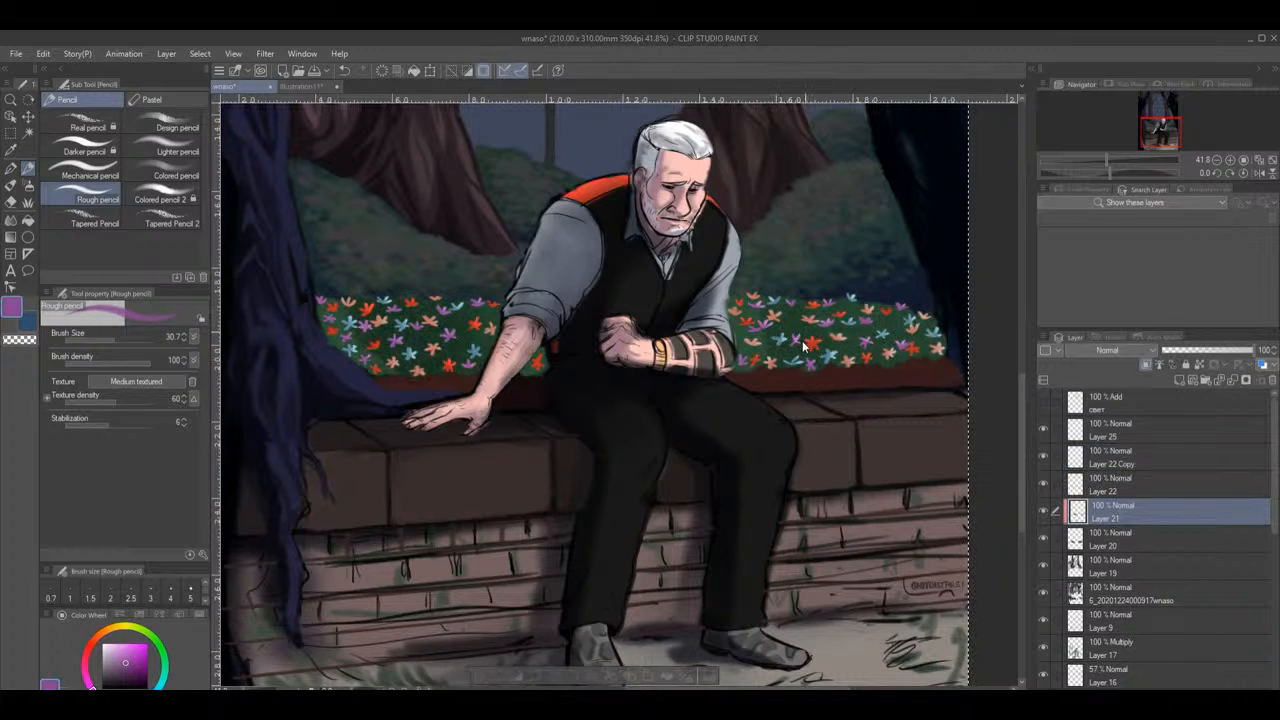
left_click(802, 340, "ctrl+shift")
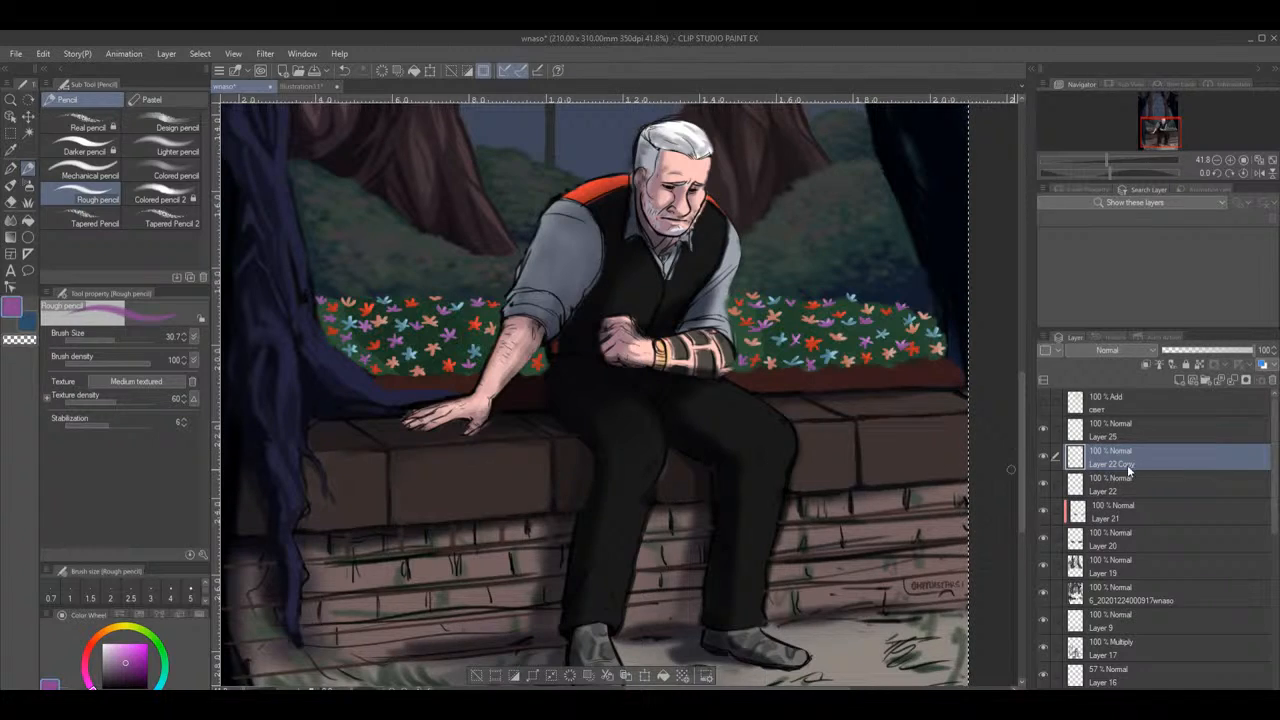
key("ctrl+z")
key("ctrl+z")
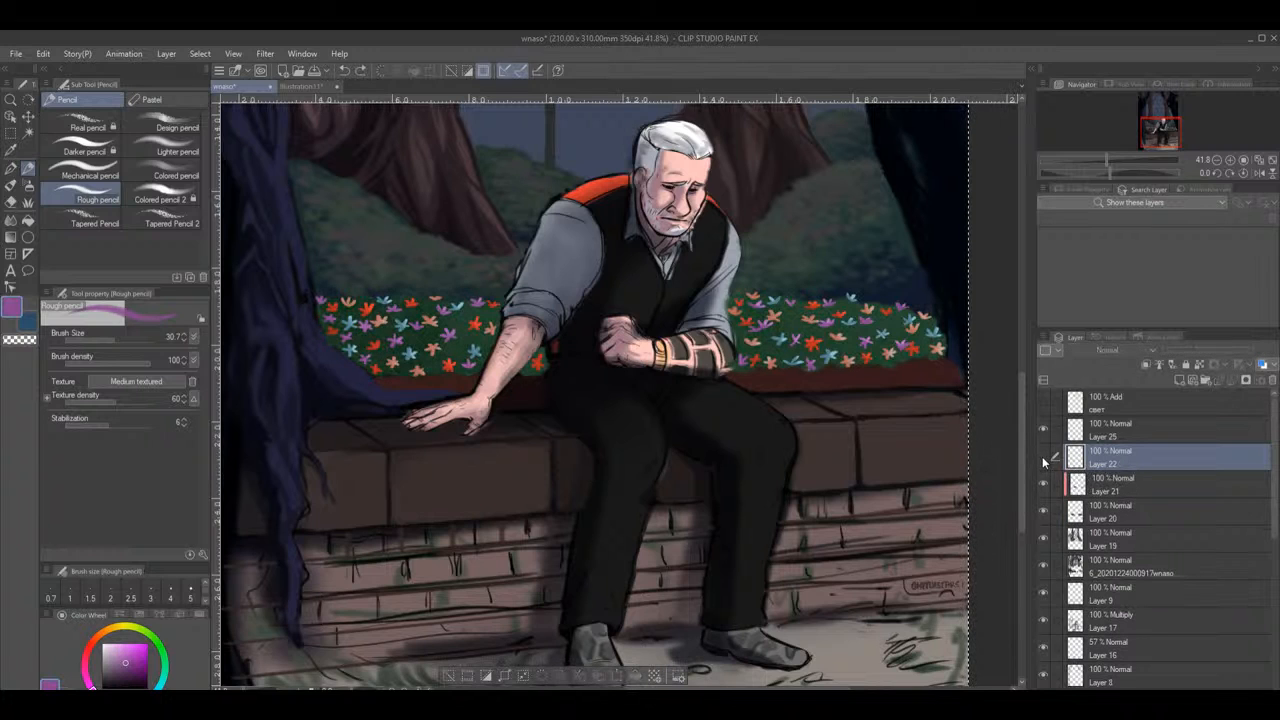
left_click(1042, 458)
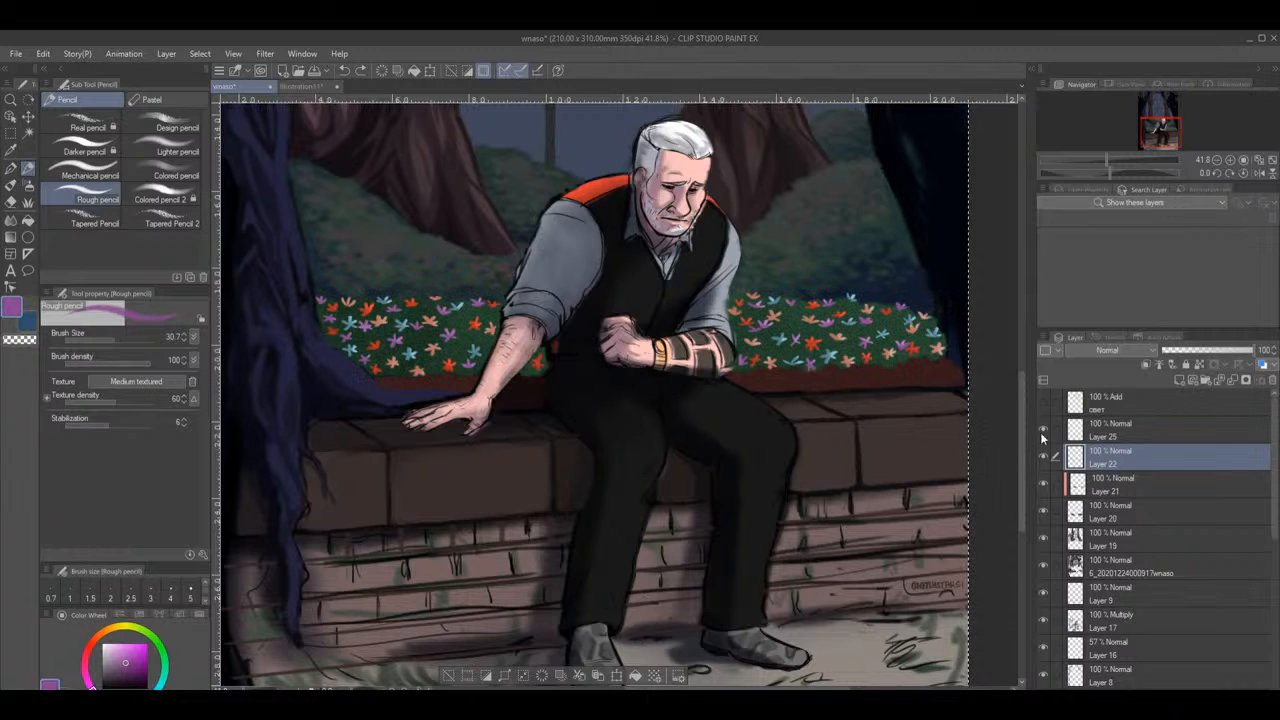
key("ctrl+v")
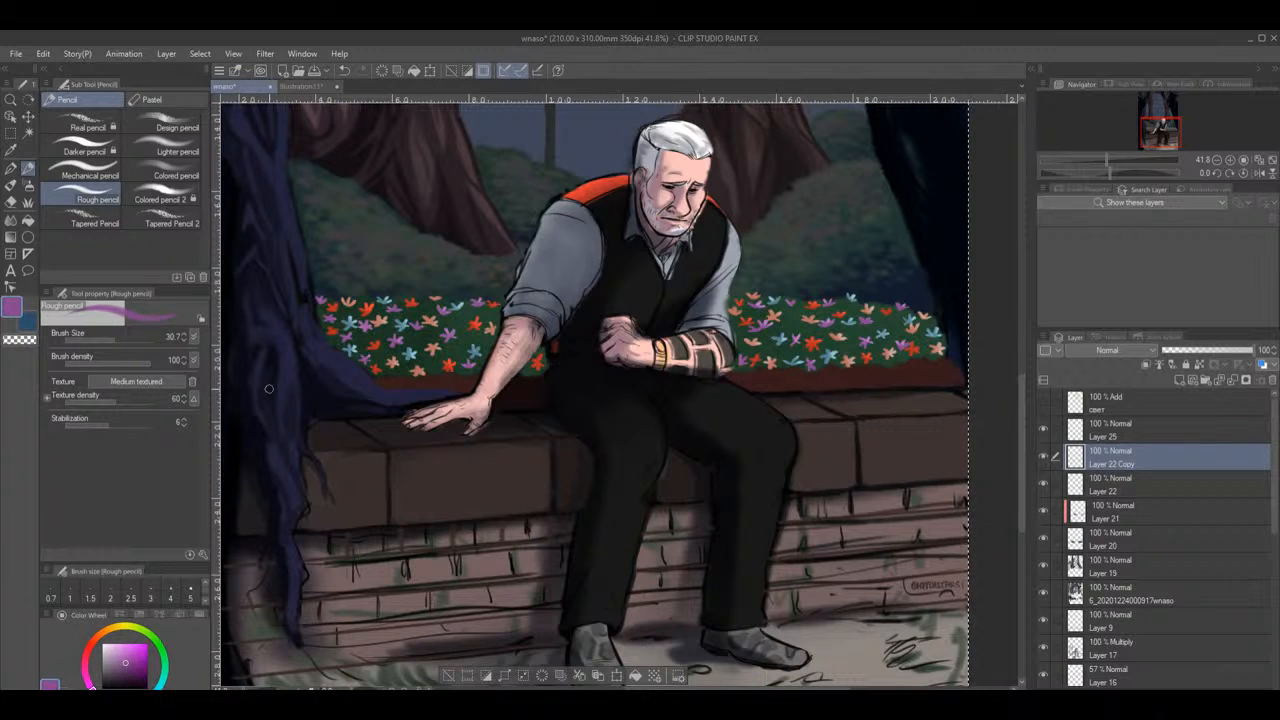
left_click(8, 135)
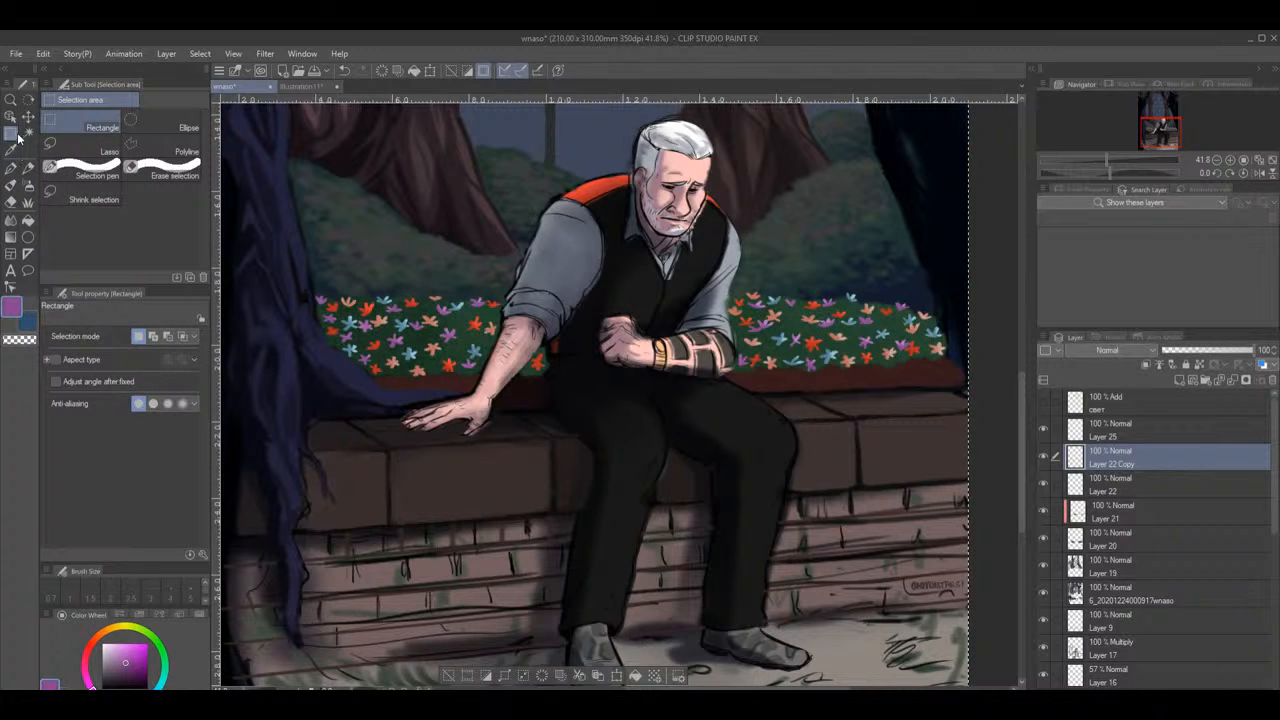
left_click(10, 116)
left_click(403, 315)
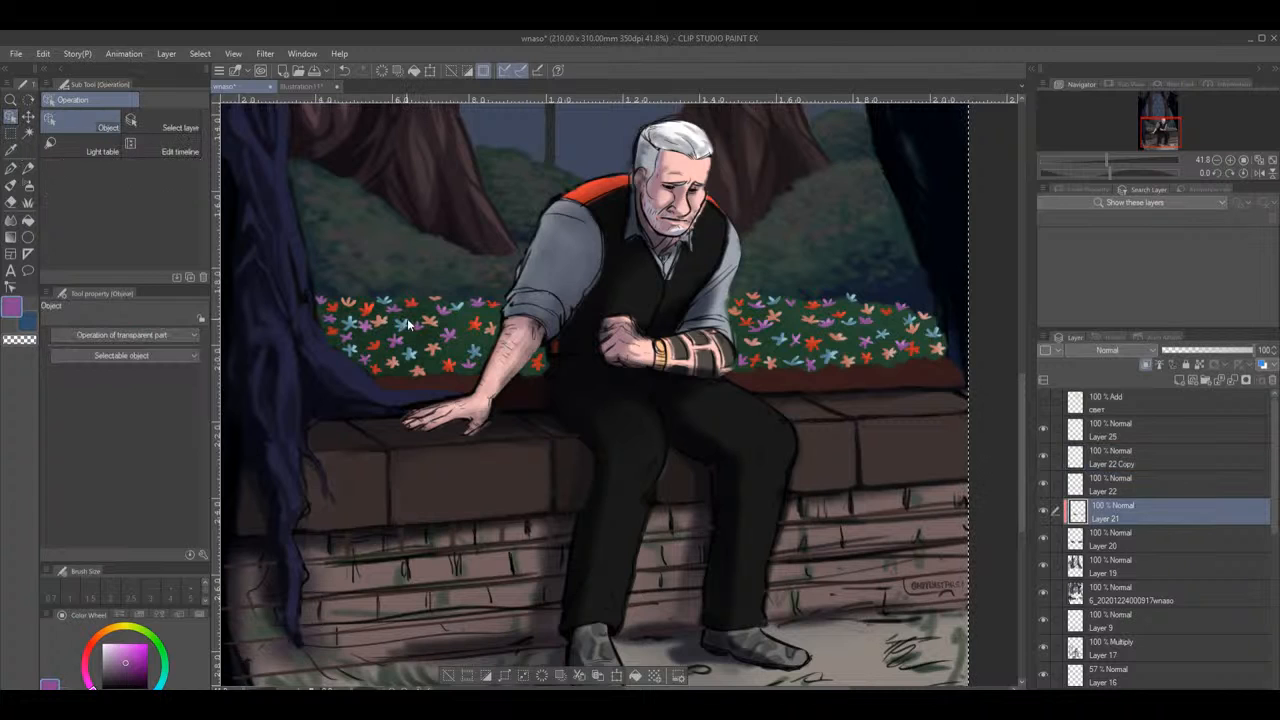
Move the duplicated flowers on Layer 22 Copy to the right so they fill the flower bed beside the bracer-wearing arm
left_click(28, 117)
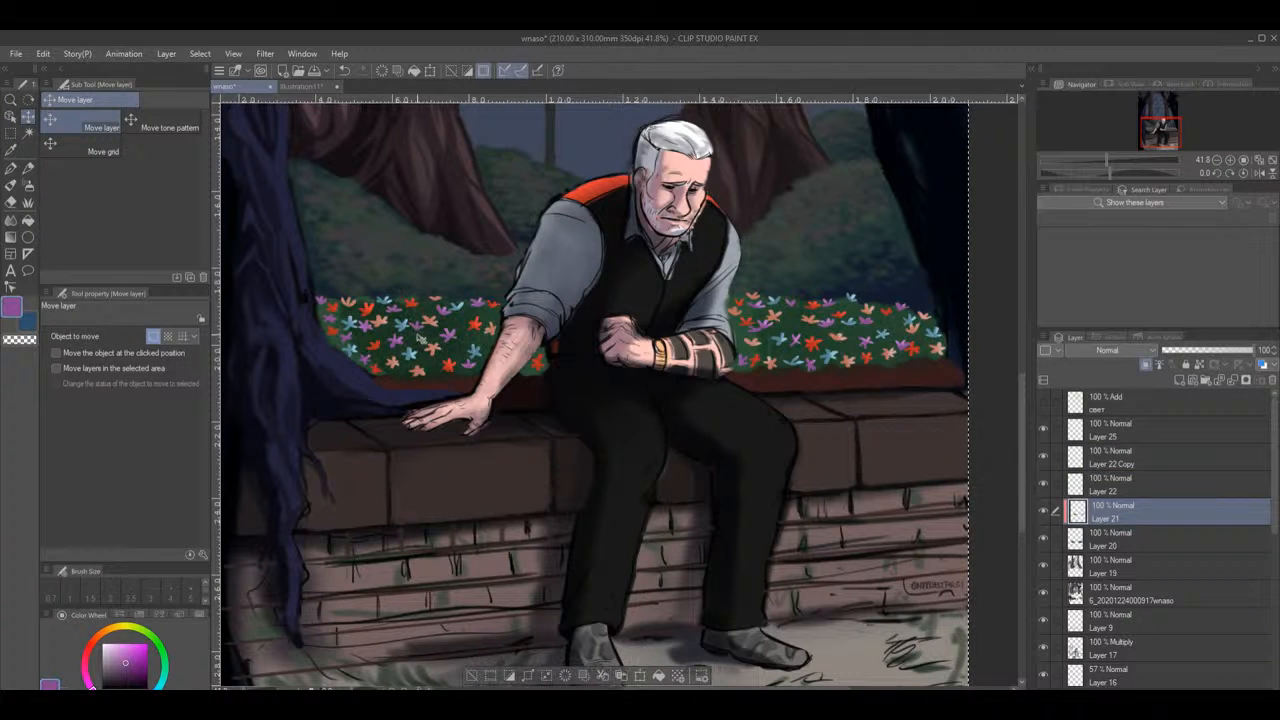
key("ctrl+z")
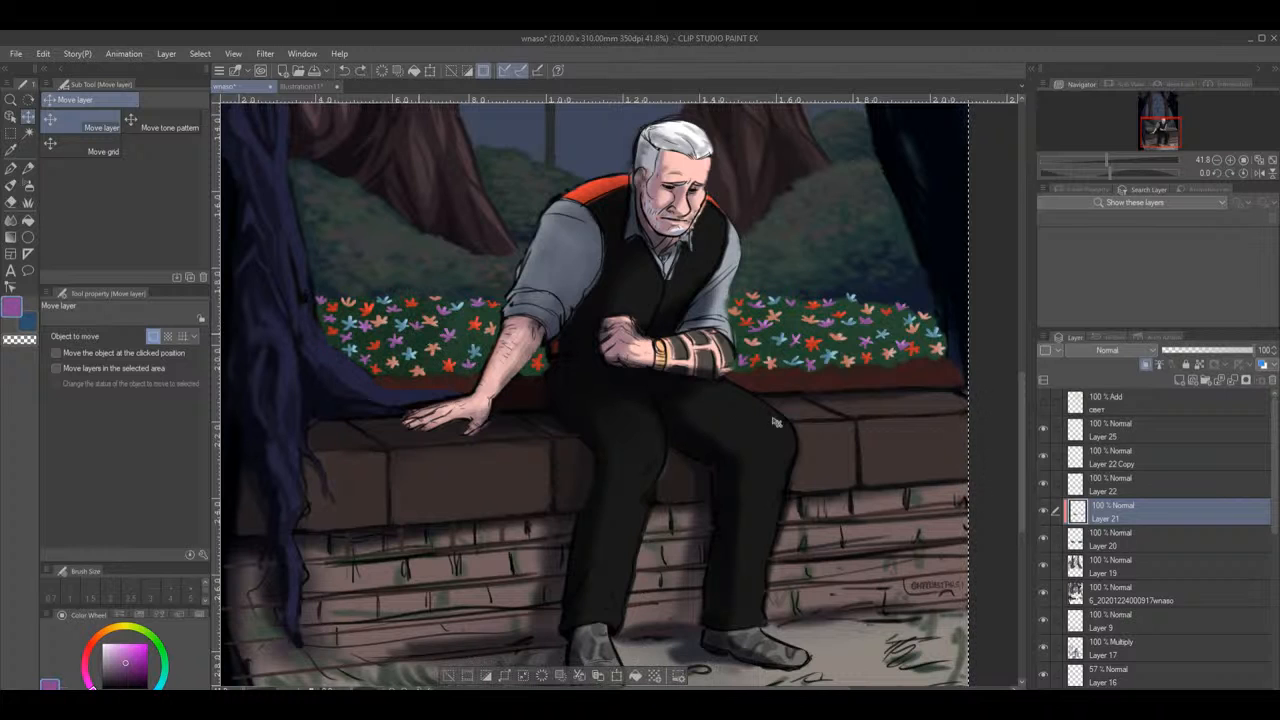
left_click(1078, 460)
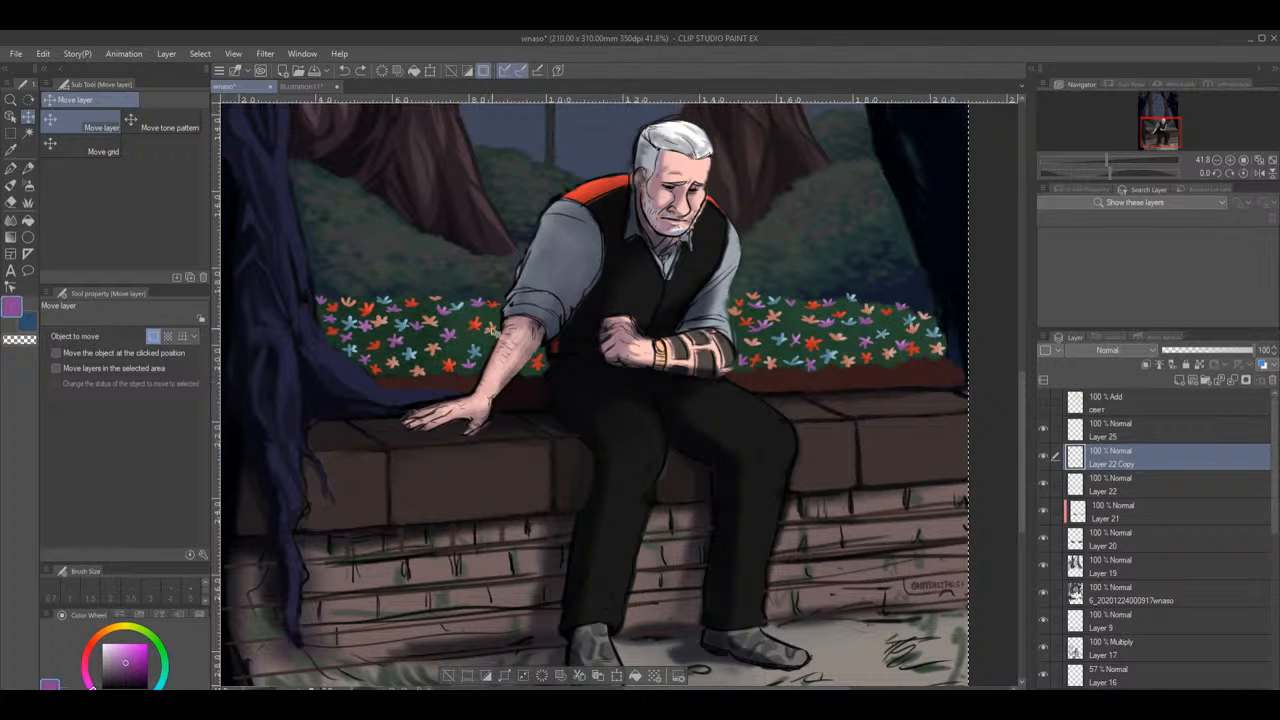
left_click_drag(494, 331, 925, 345)
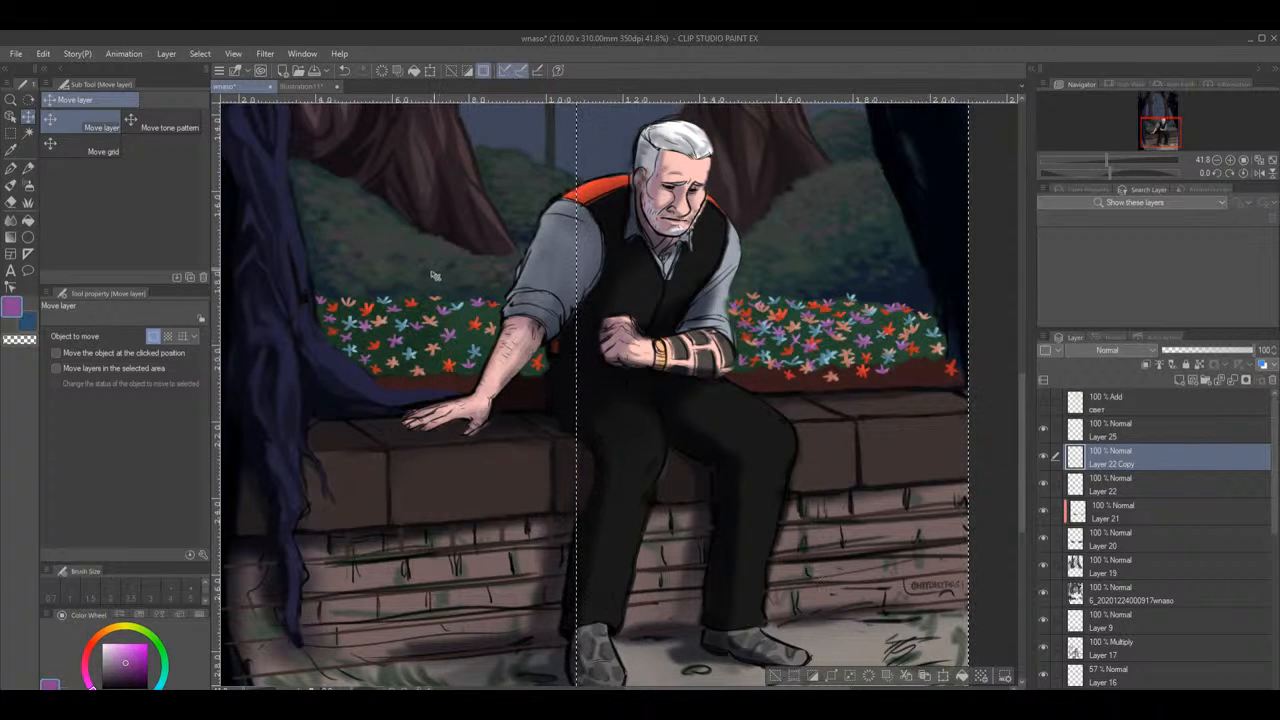
Clear the selection and paste the copied flowers again as another layer above Layer 22 Copy
left_click(11, 133)
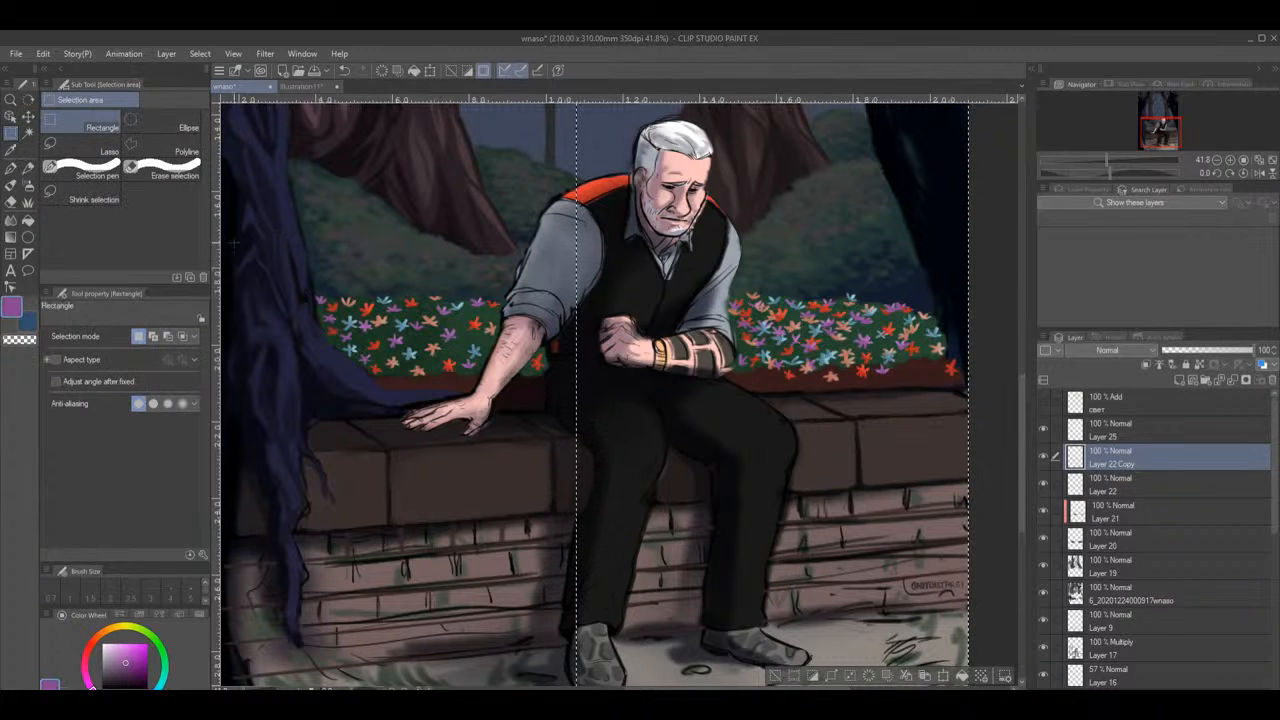
left_click(343, 250)
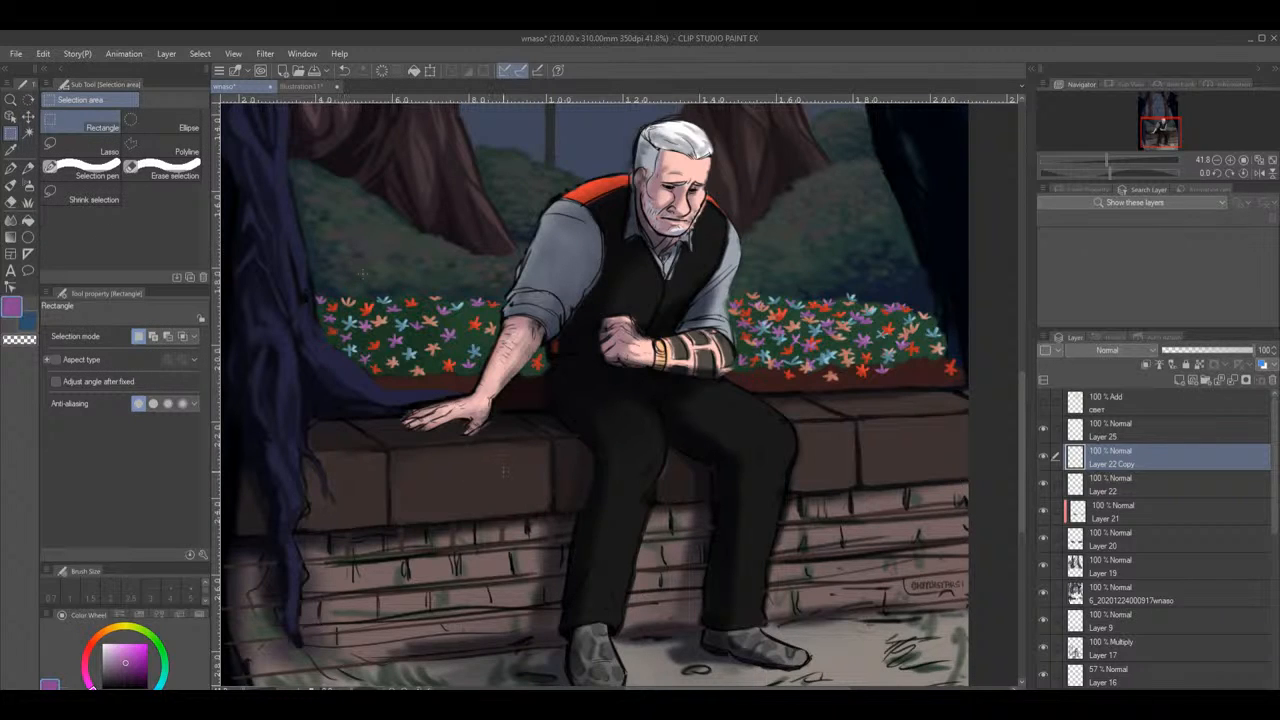
key("ctrl+v")
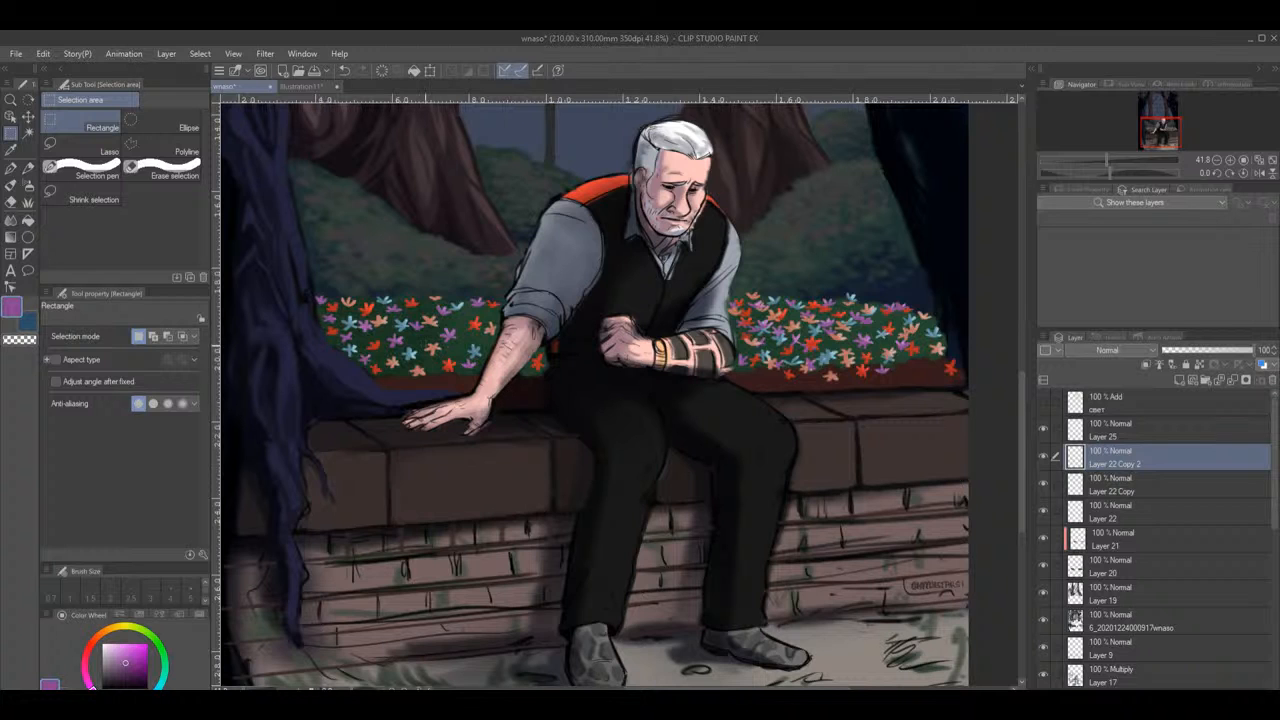
Move the newly pasted flowers left over the bed between the tree roots and the man's arm, scaled to 99%
key("ctrl+t")
left_click_drag(490, 362, 121, 361)
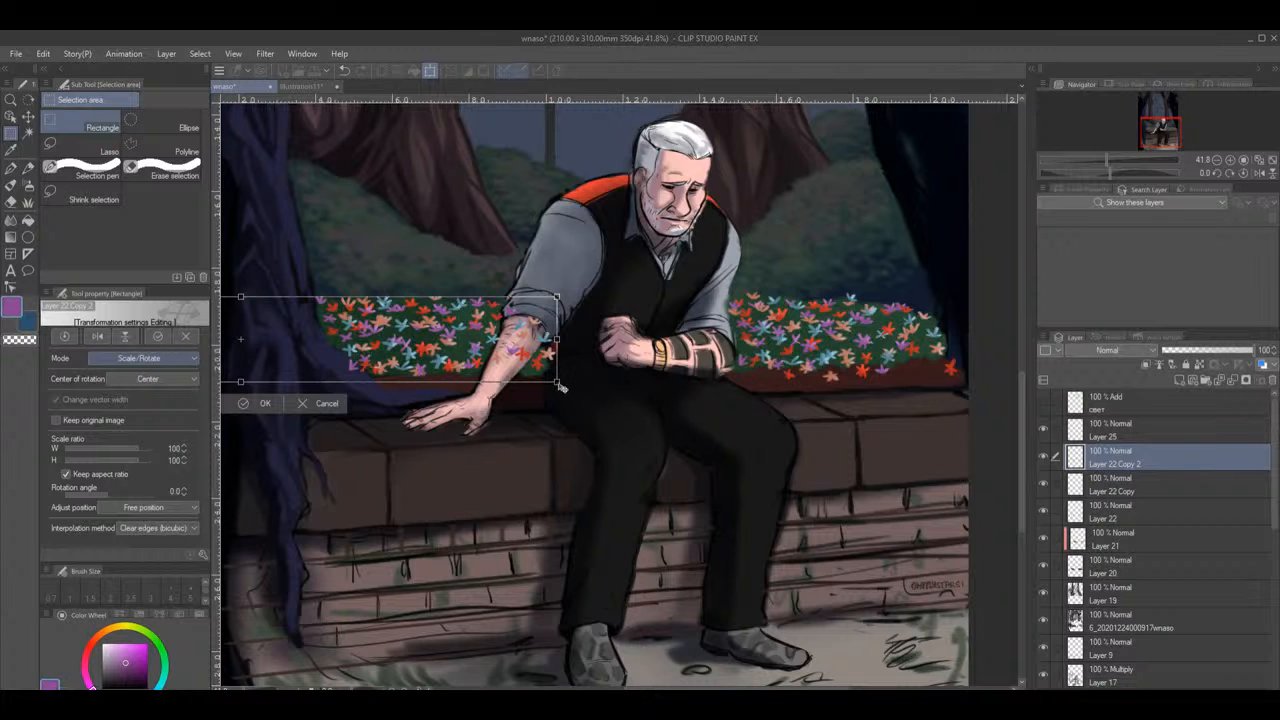
left_click_drag(561, 387, 555, 386)
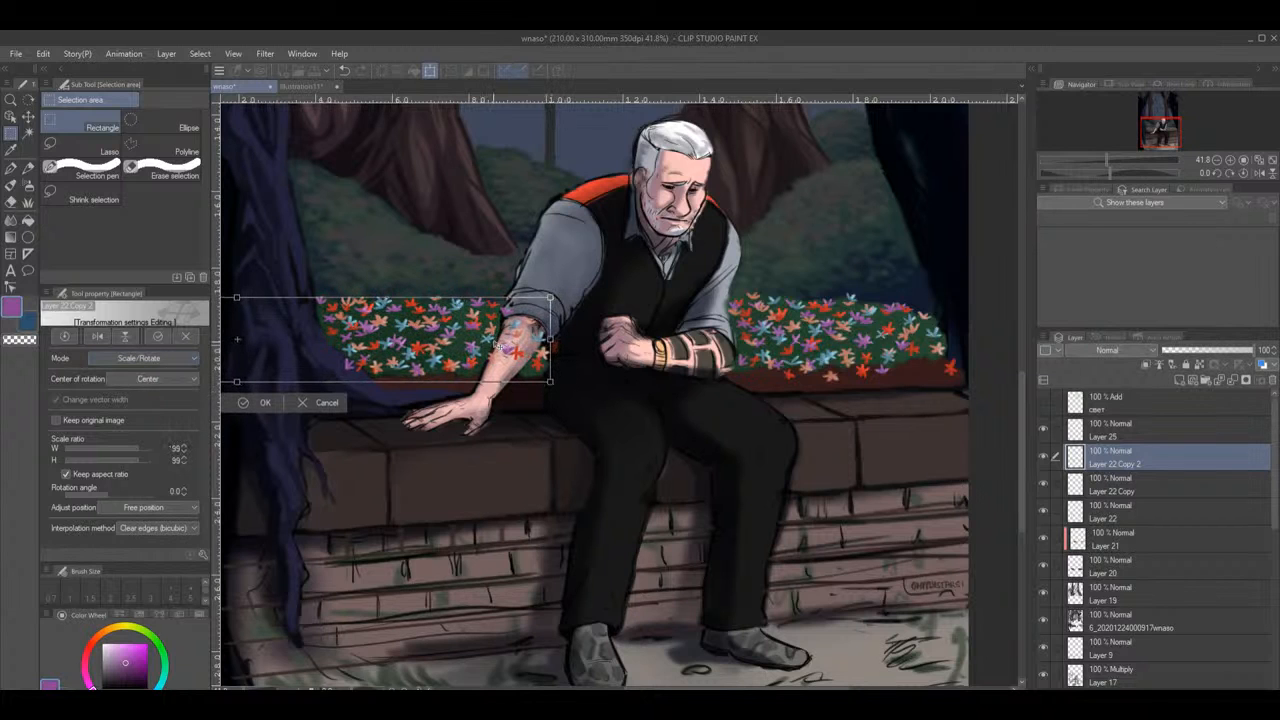
left_click_drag(498, 345, 486, 343)
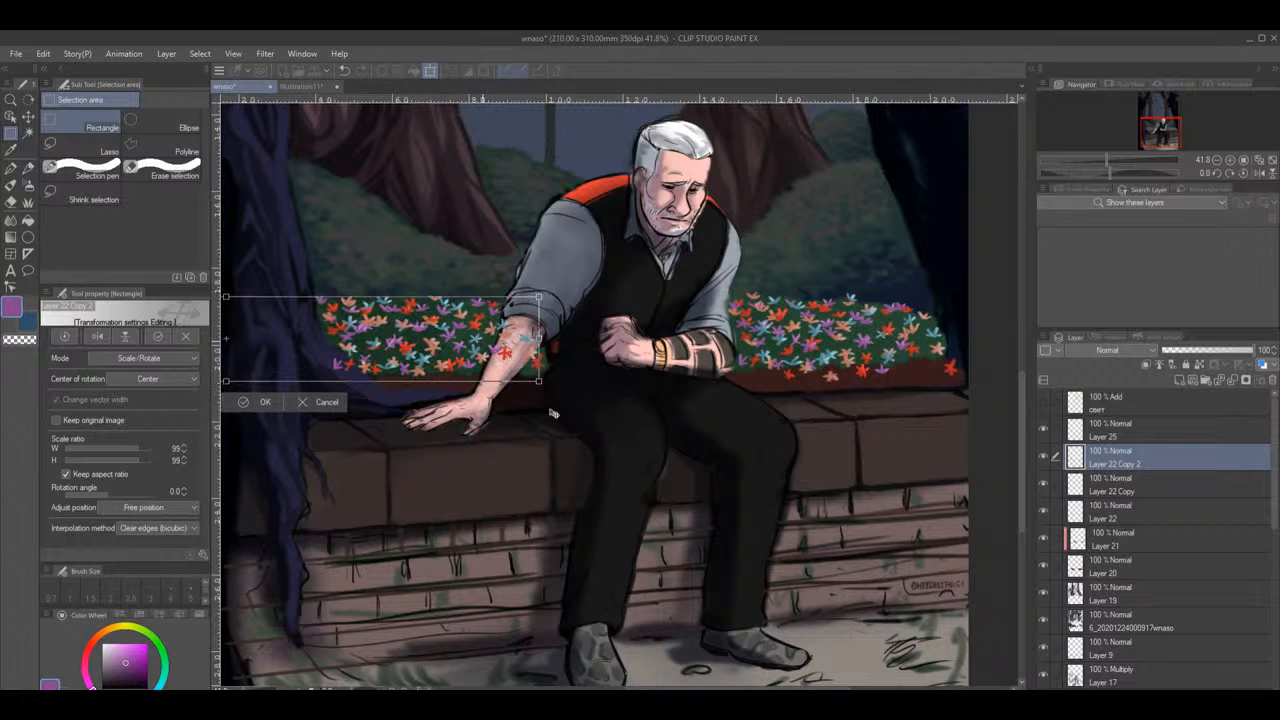
left_click(266, 402)
With the Hard eraser at size 61.5, erase stray flowers over the man's arm on Layer 22 Copy 2 and beyond the bed's right end on Layer 22 Copy
mouse_move(1108, 152)
left_mouse_down()
mouse_move(1090, 158)
mouse_move(1104, 157)
left_mouse_up()
left_click(10, 202)
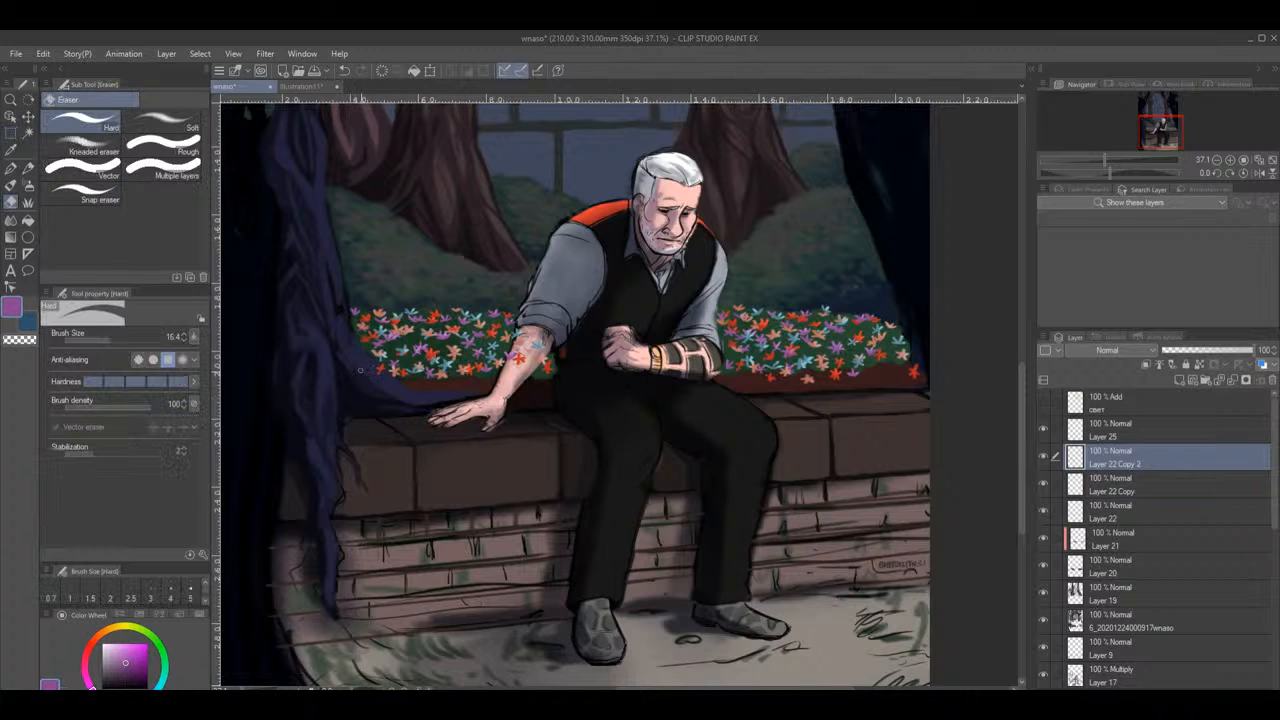
left_click_drag(100, 337, 126, 340)
mouse_move(528, 345)
left_mouse_down()
mouse_move(510, 372)
mouse_move(520, 328)
mouse_move(545, 336)
left_mouse_up()
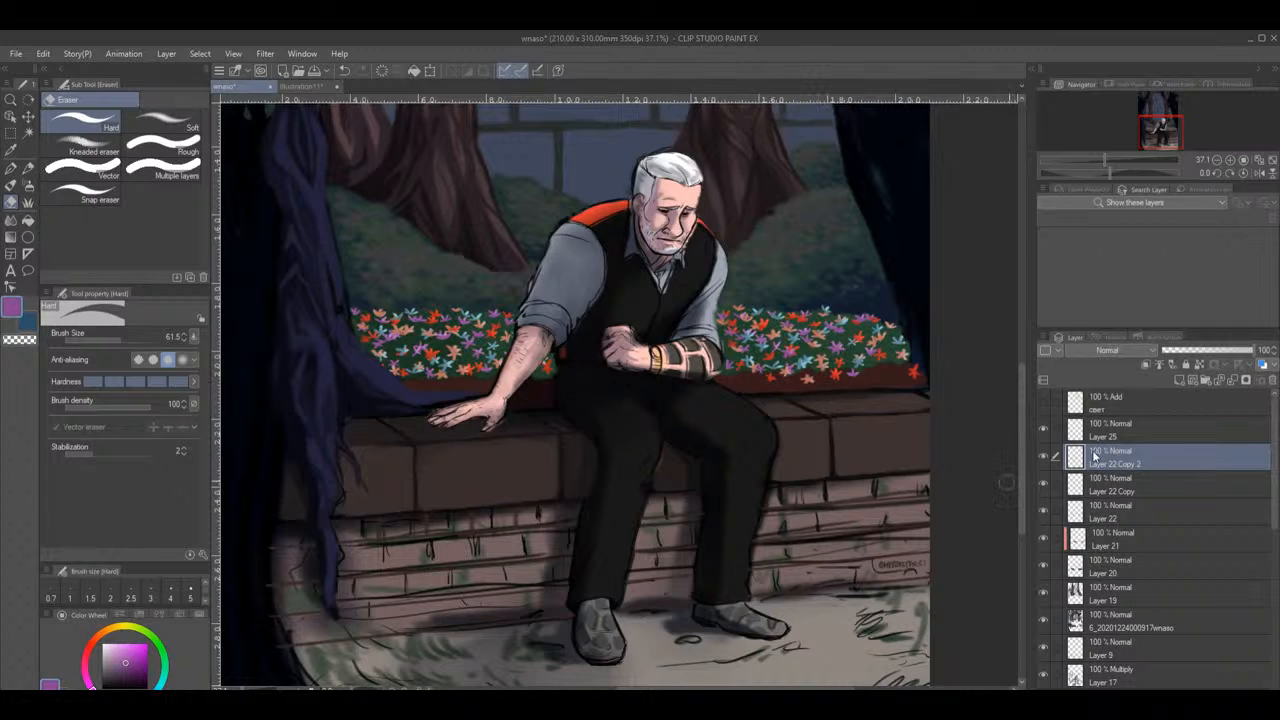
left_click(1120, 485)
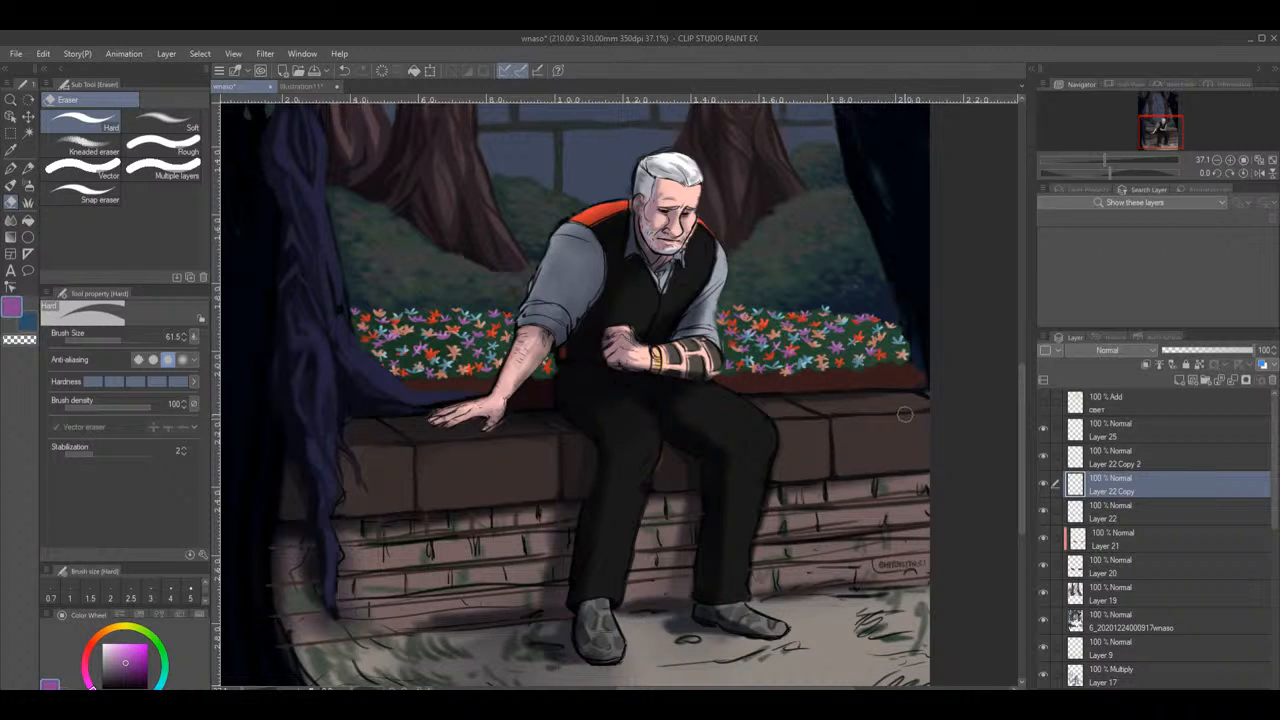
left_click_drag(1094, 157, 1169, 130)
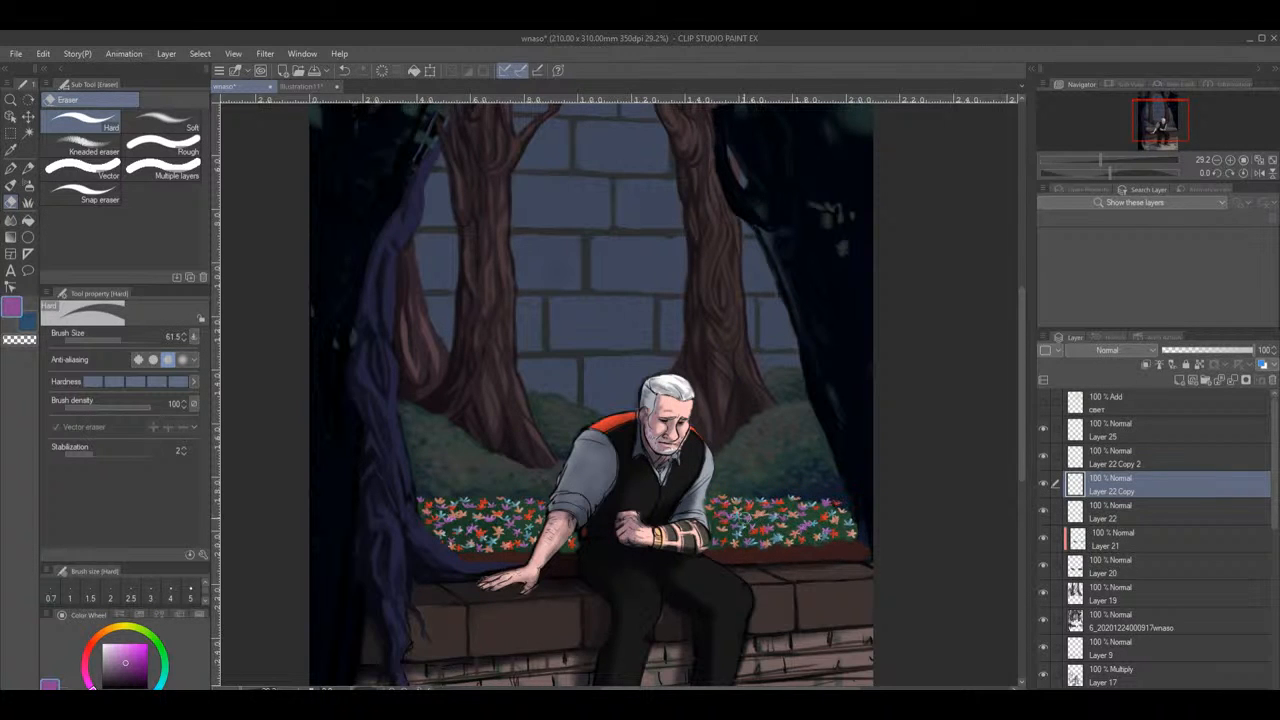
left_click(1146, 514)
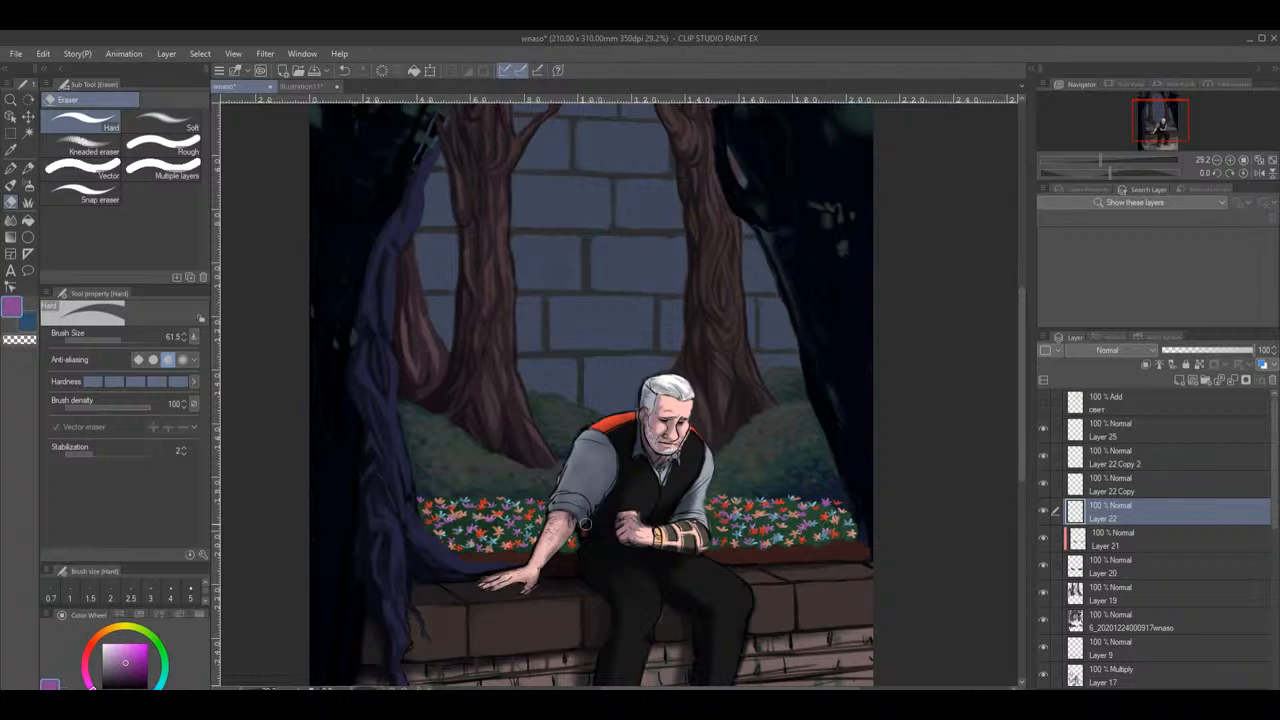
key("alt+bracketleft")
key("ctrl+z")
Make Layer 22 Copy 2 active and nudge its flowers slightly within the bed between the tree and the man
left_click(1103, 459)
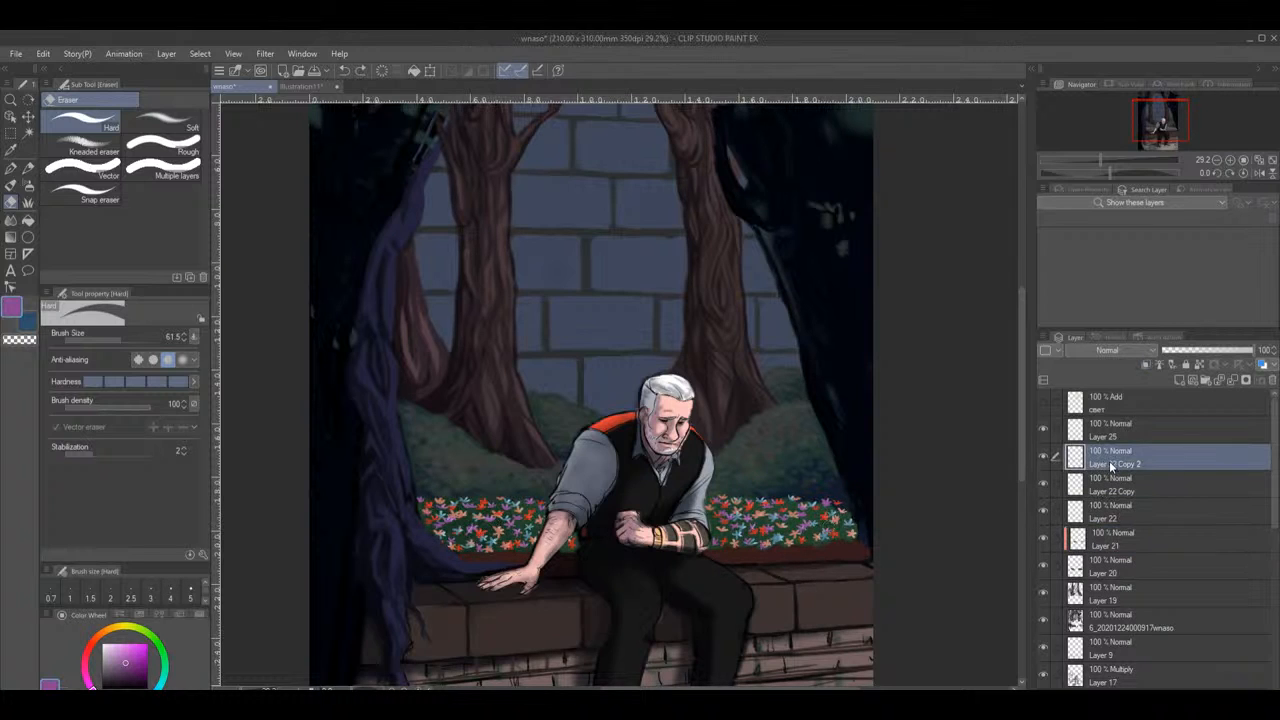
key("ctrl+z")
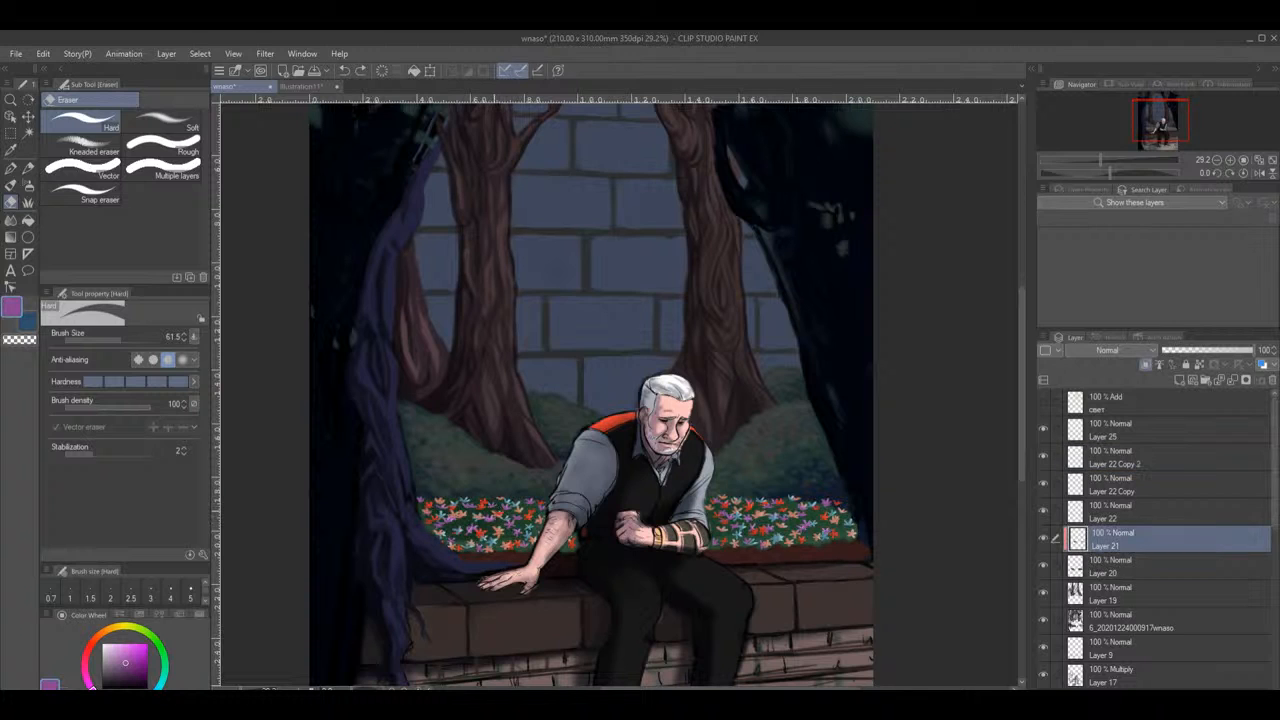
key("ctrl+y")
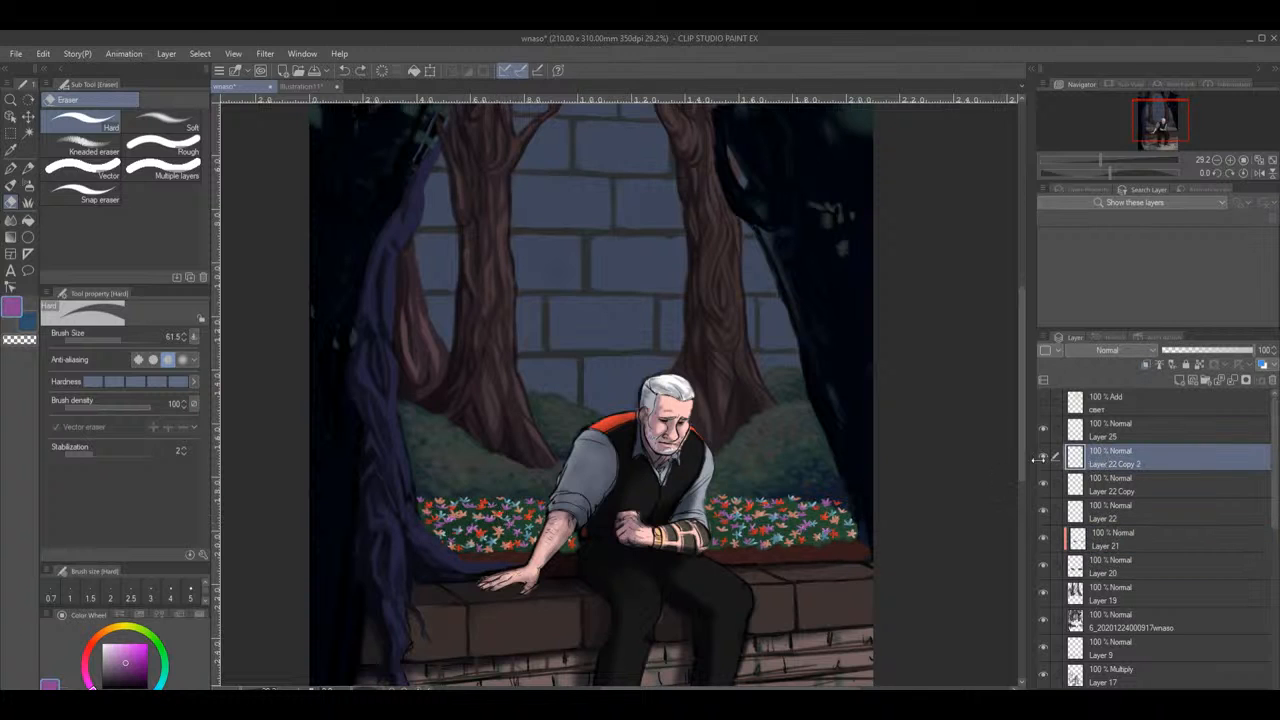
left_click(28, 117)
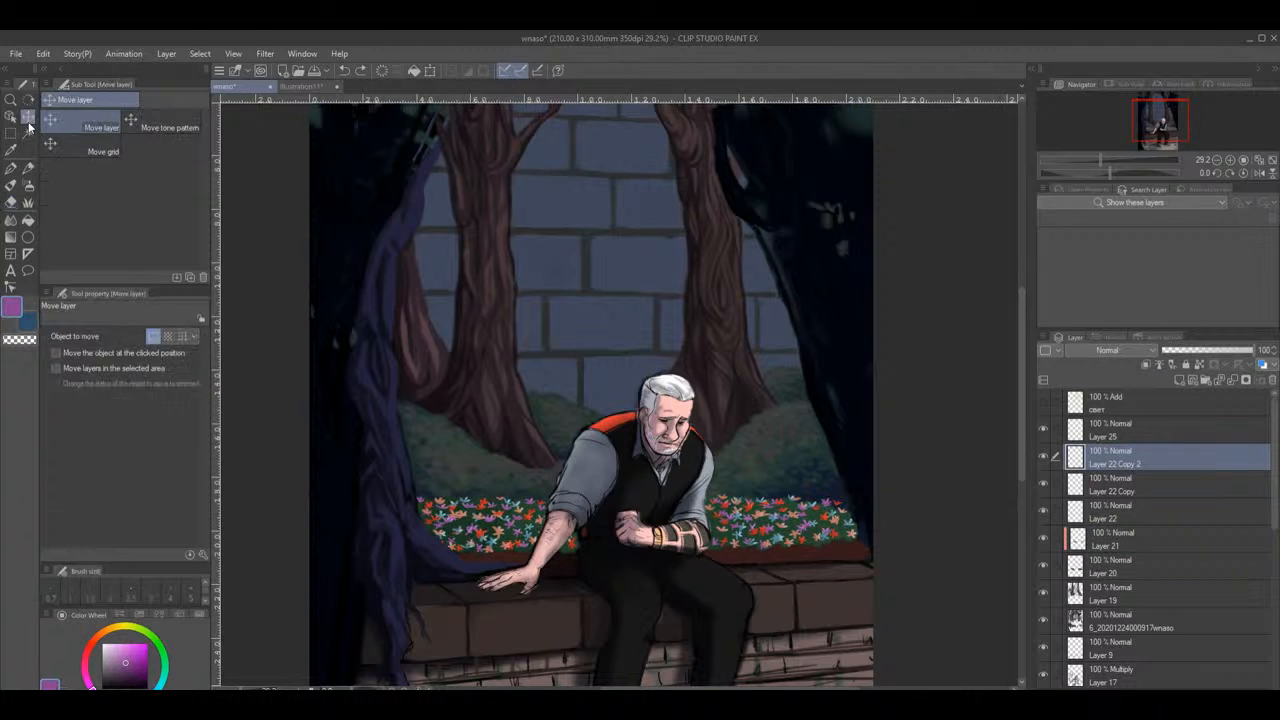
left_click_drag(468, 505, 465, 516)
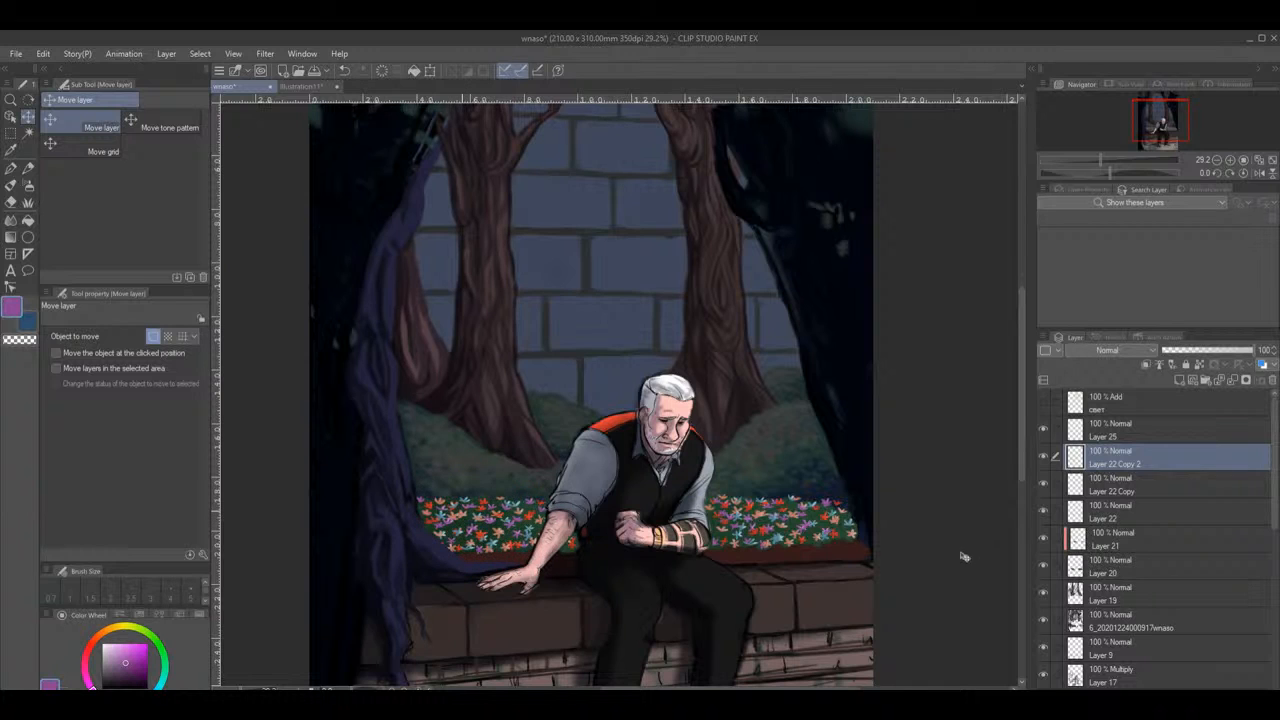
Reposition the flowers on Layer 22 Copy slightly lower and rotate them 1.3 degrees to follow the right part of the bed
left_click(1116, 480)
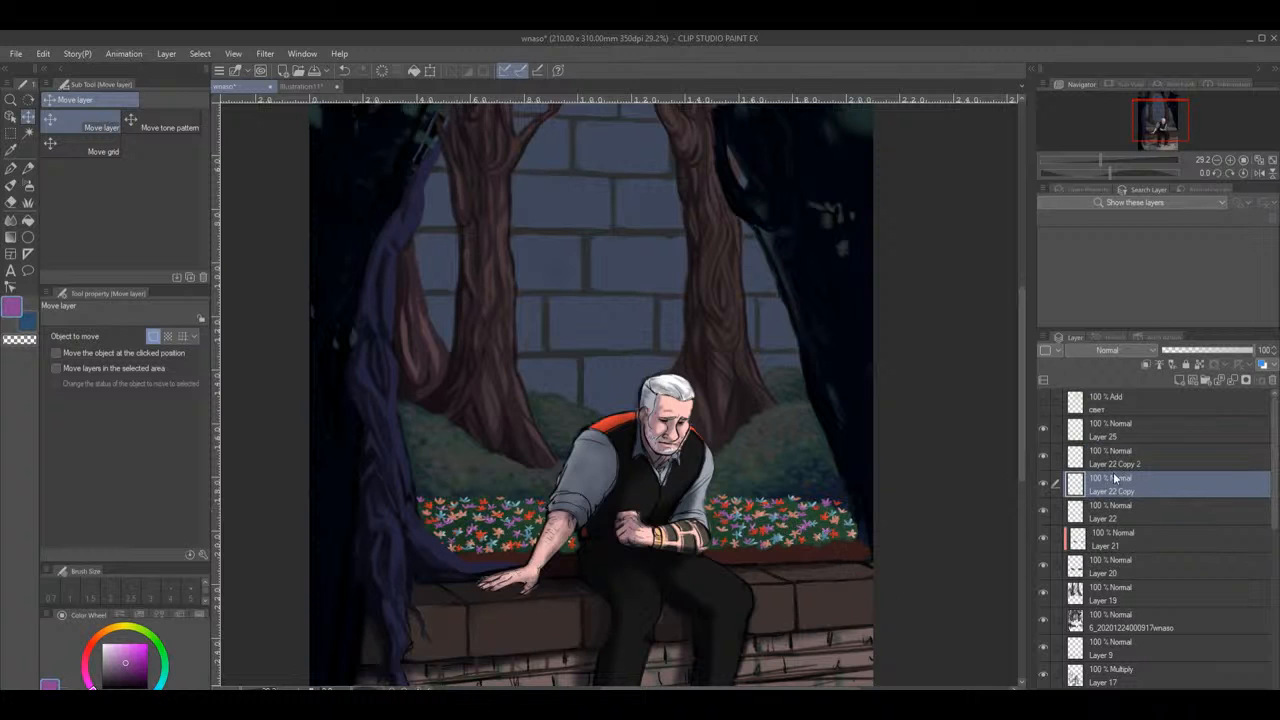
left_click_drag(800, 527, 804, 530)
key("ctrl+t")
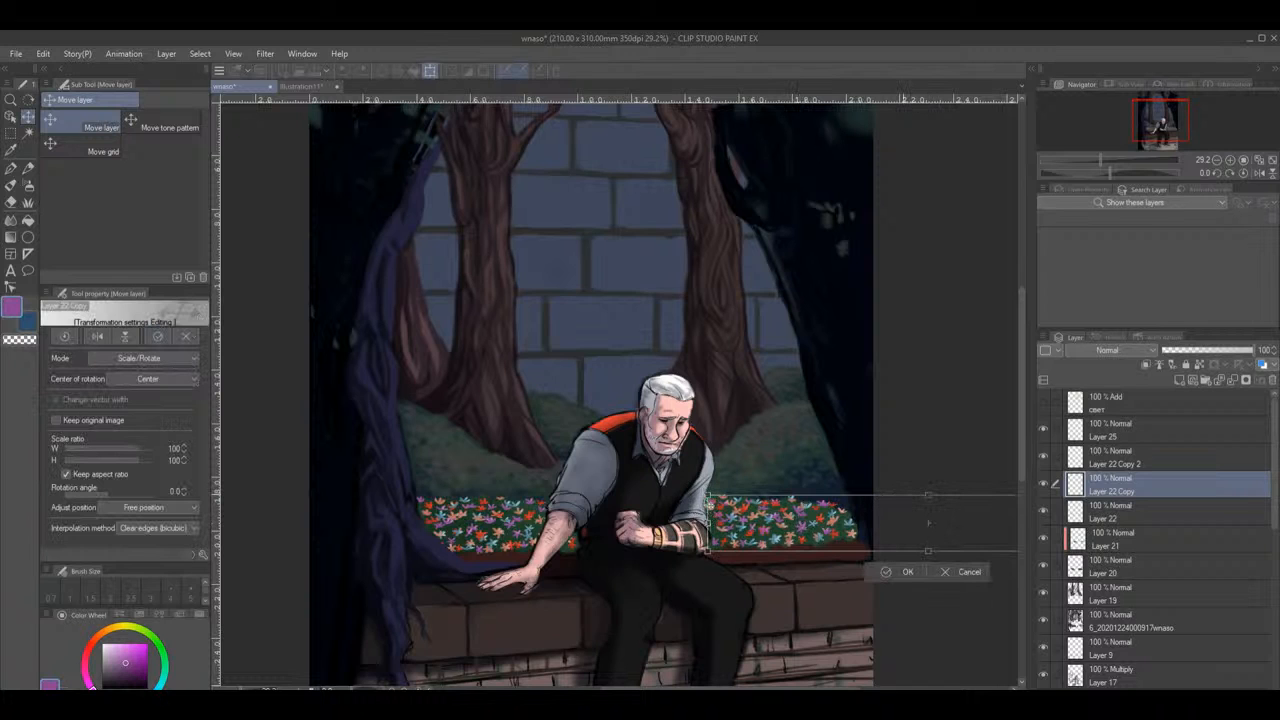
left_click_drag(706, 497, 701, 495)
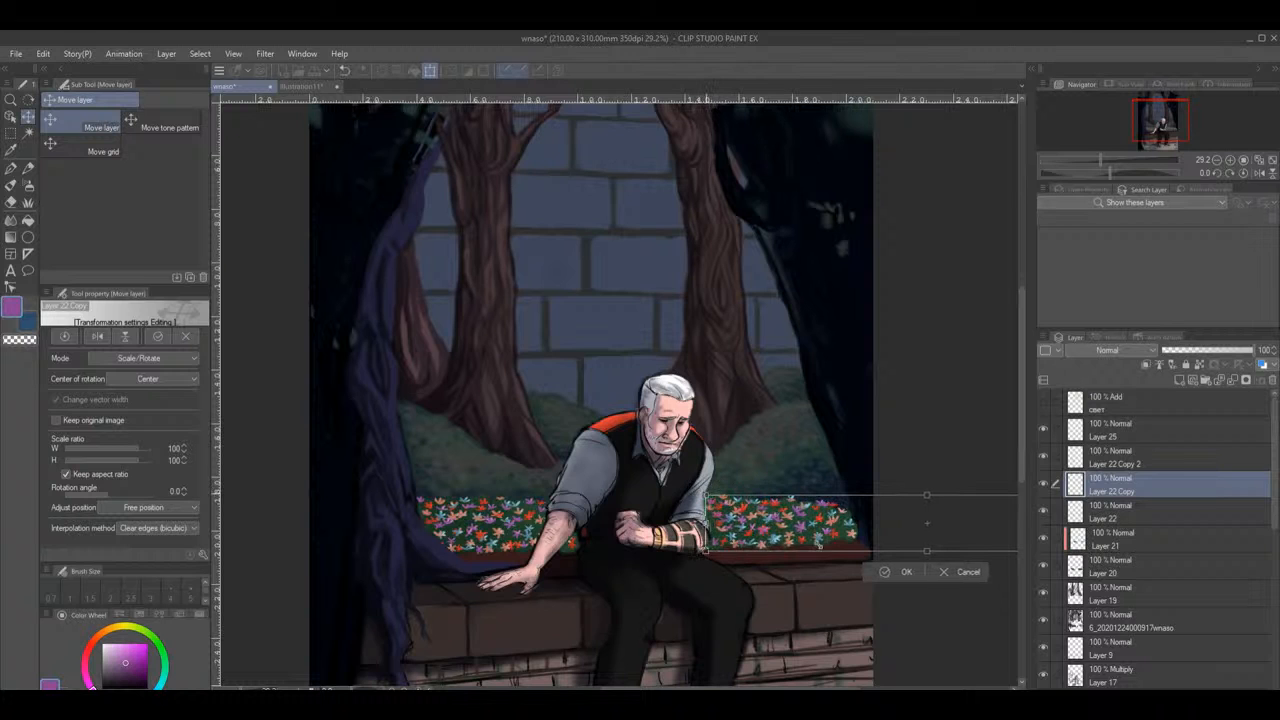
scroll(773, 670, "right", 6)
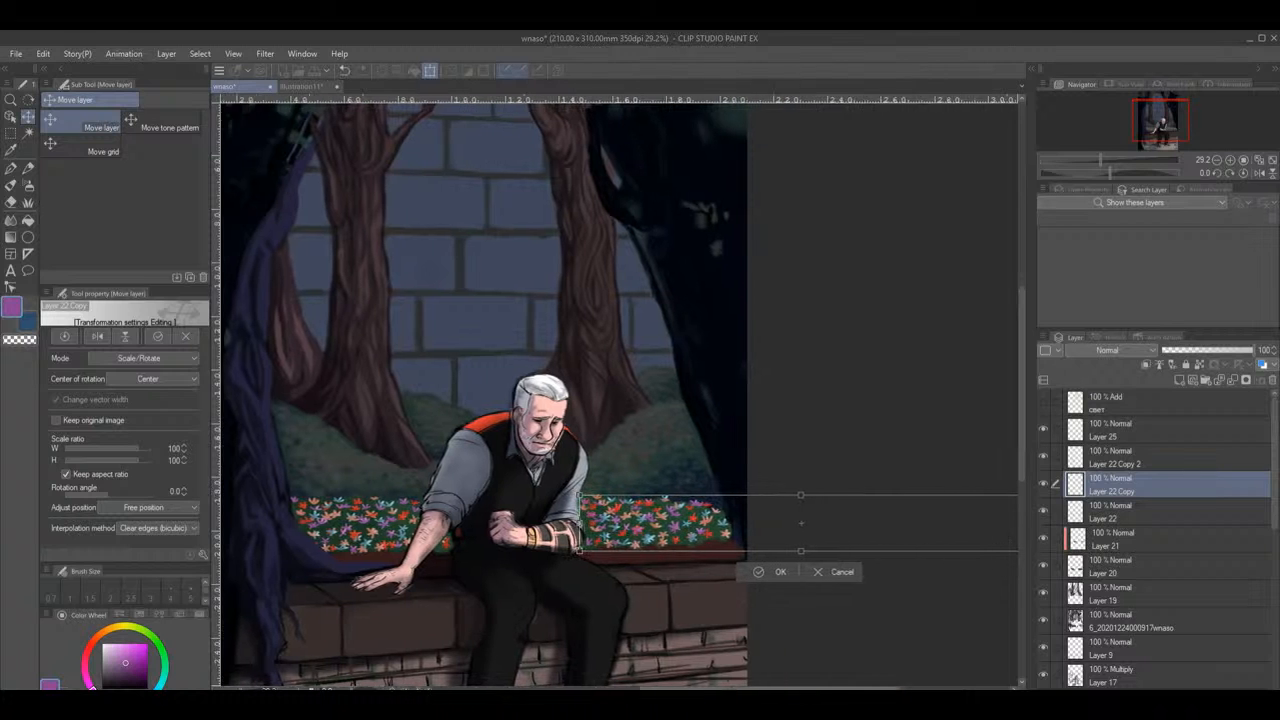
left_click_drag(887, 553, 885, 556)
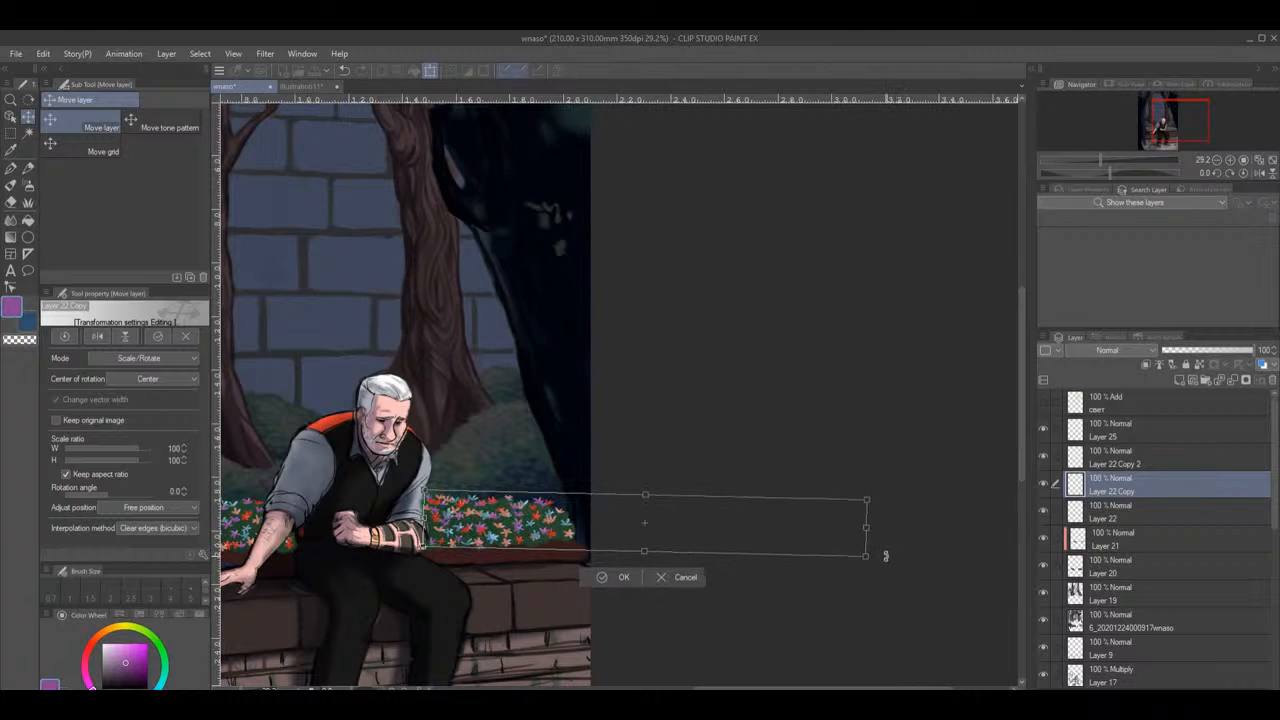
left_click_drag(519, 522, 520, 533)
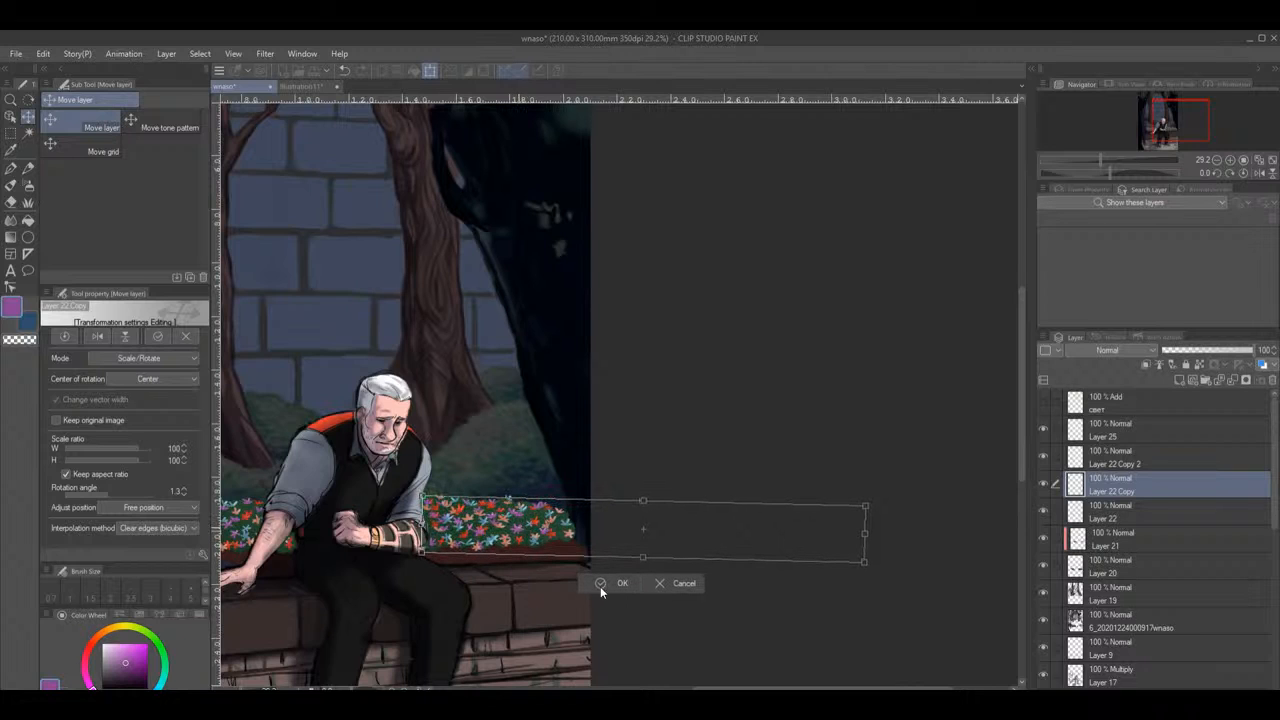
left_click(606, 583)
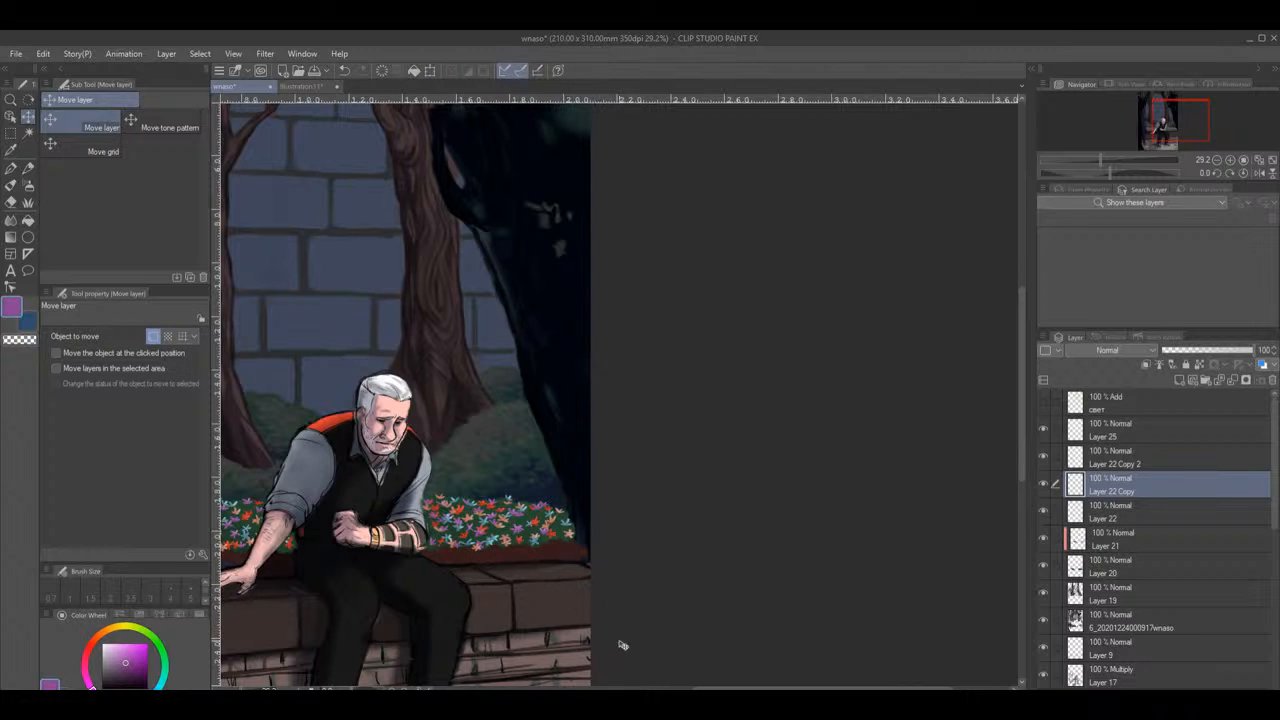
Add a layer above Layer 22 Copy and set up the Rough pencil at size 5.6 in the flowers' orange-red for fine details
mouse_move(1103, 160)
left_mouse_down()
mouse_move(1085, 161)
mouse_move(1131, 141)
mouse_move(1105, 158)
left_mouse_up()
left_click(1119, 143)
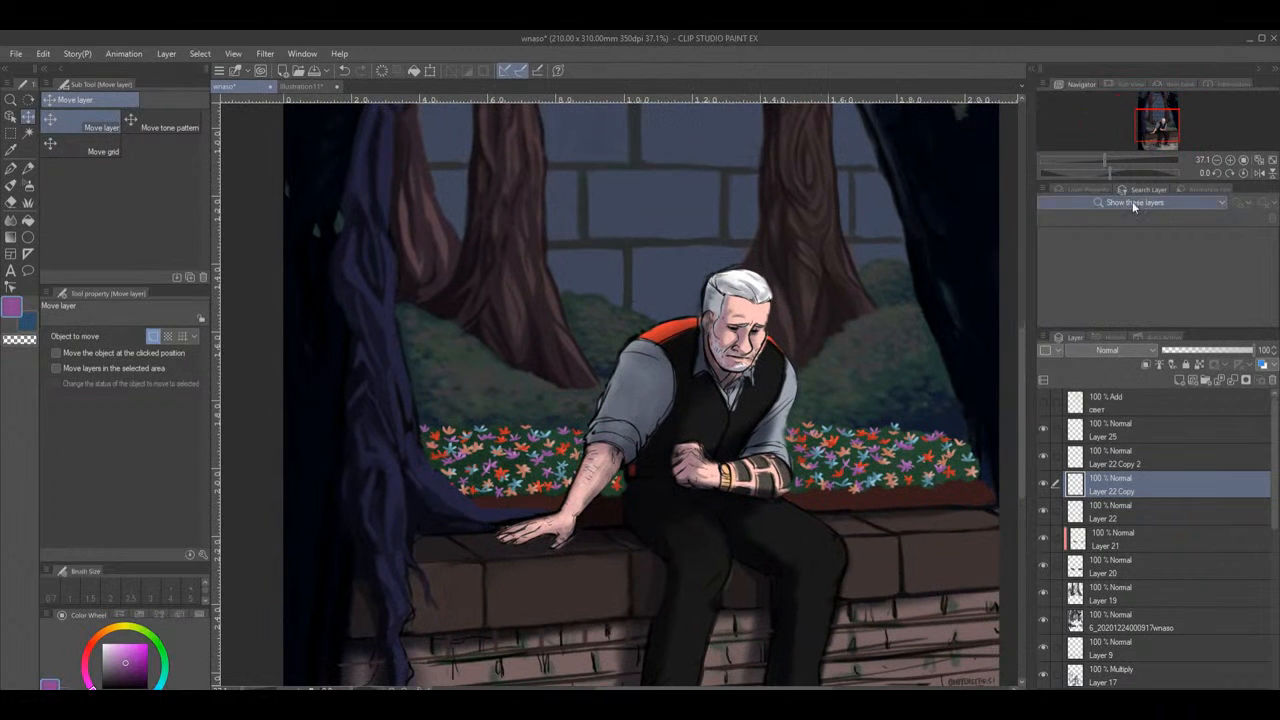
left_click_drag(1172, 128, 1174, 126)
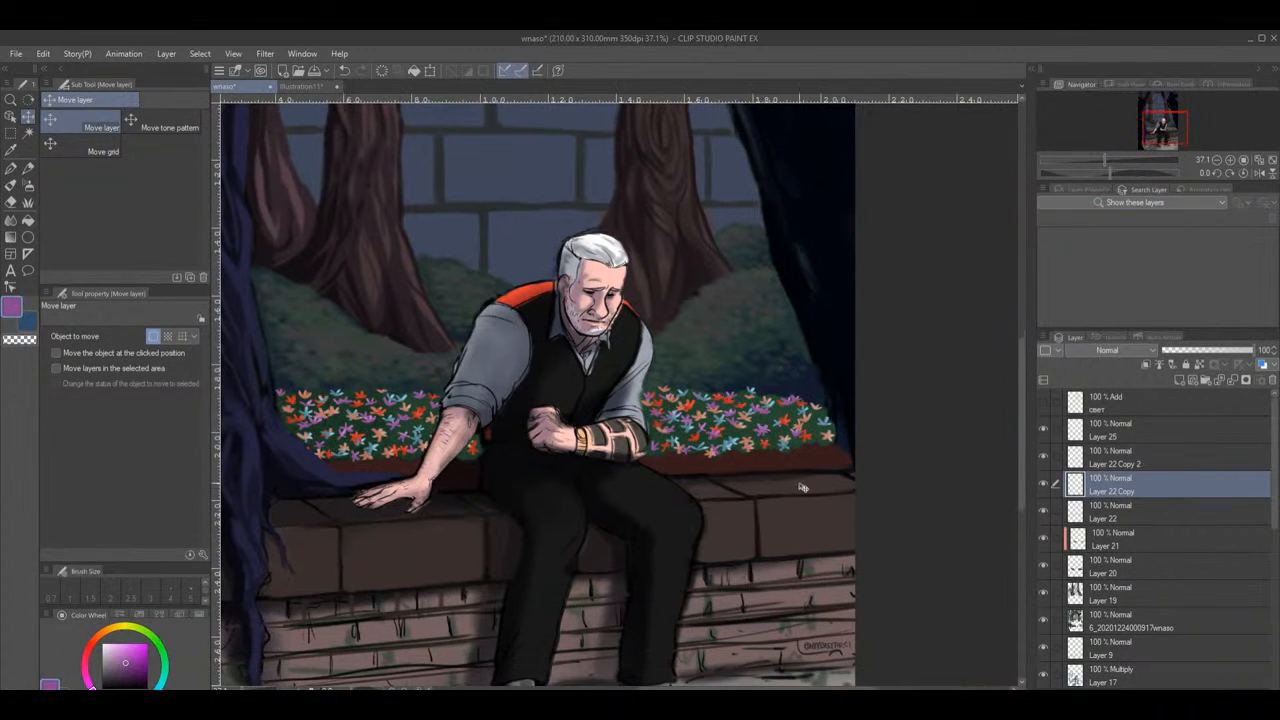
left_click(1177, 380)
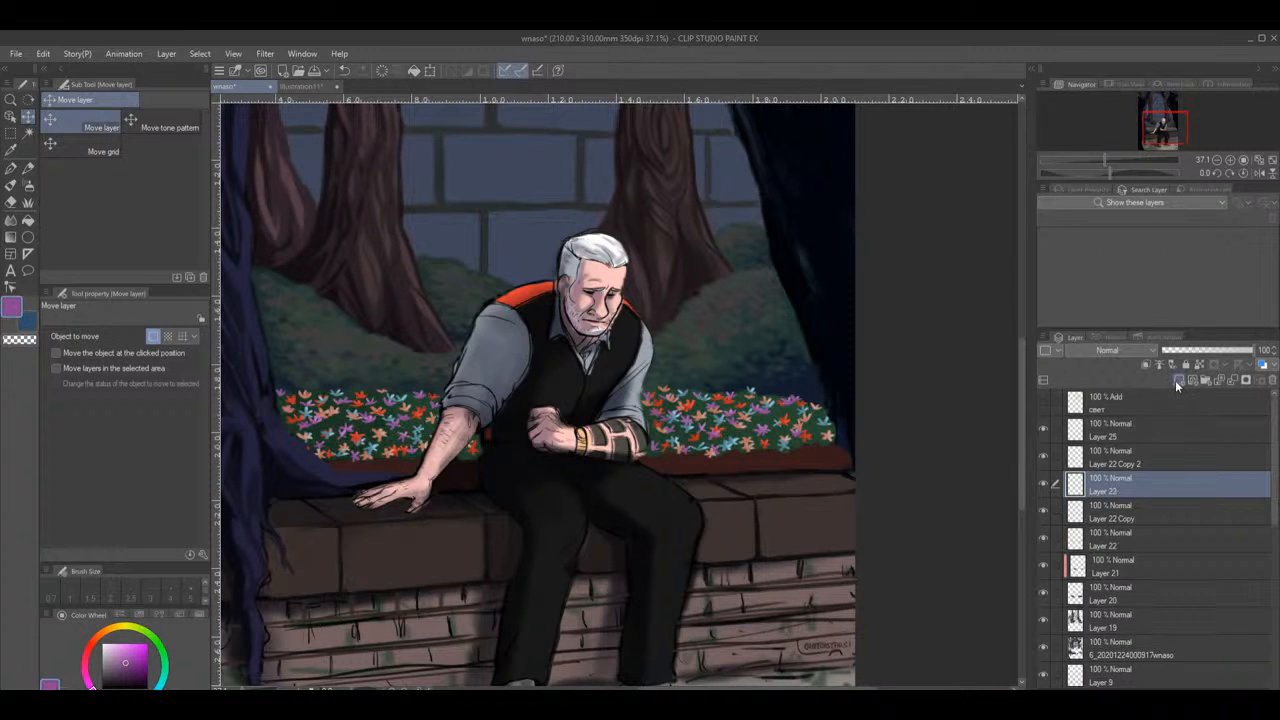
left_click(28, 168)
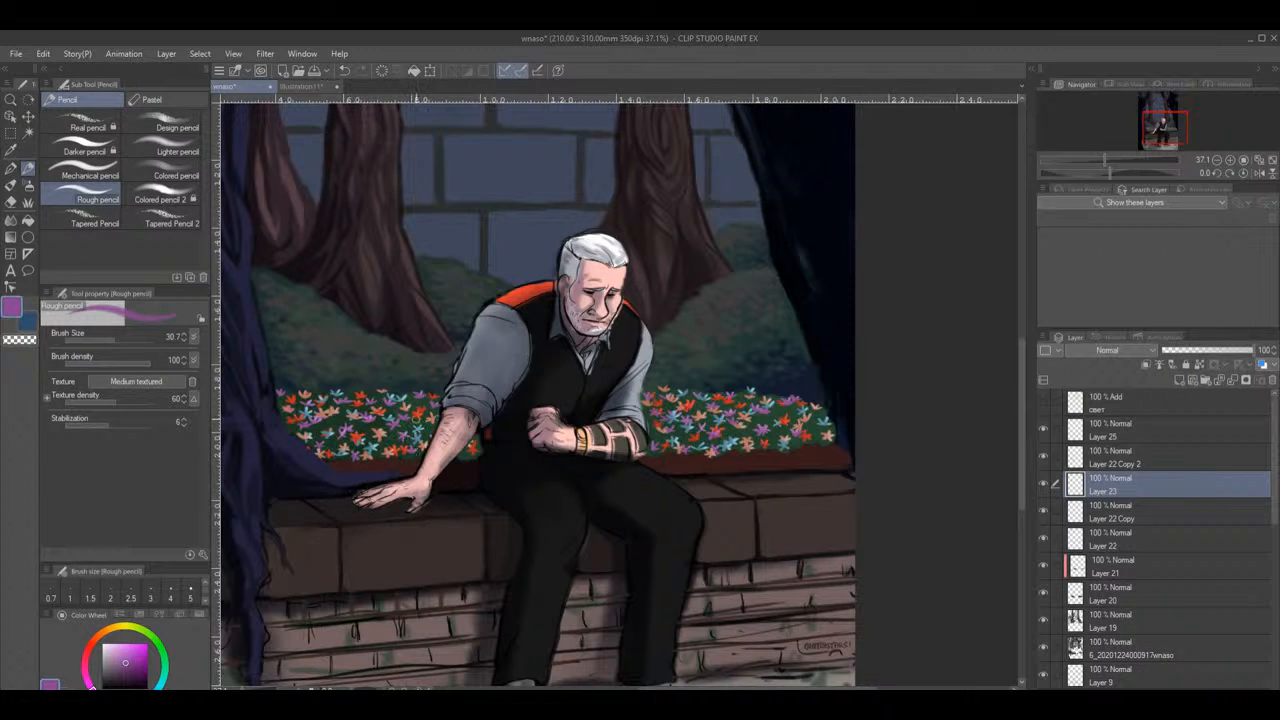
left_click(420, 411, "alt")
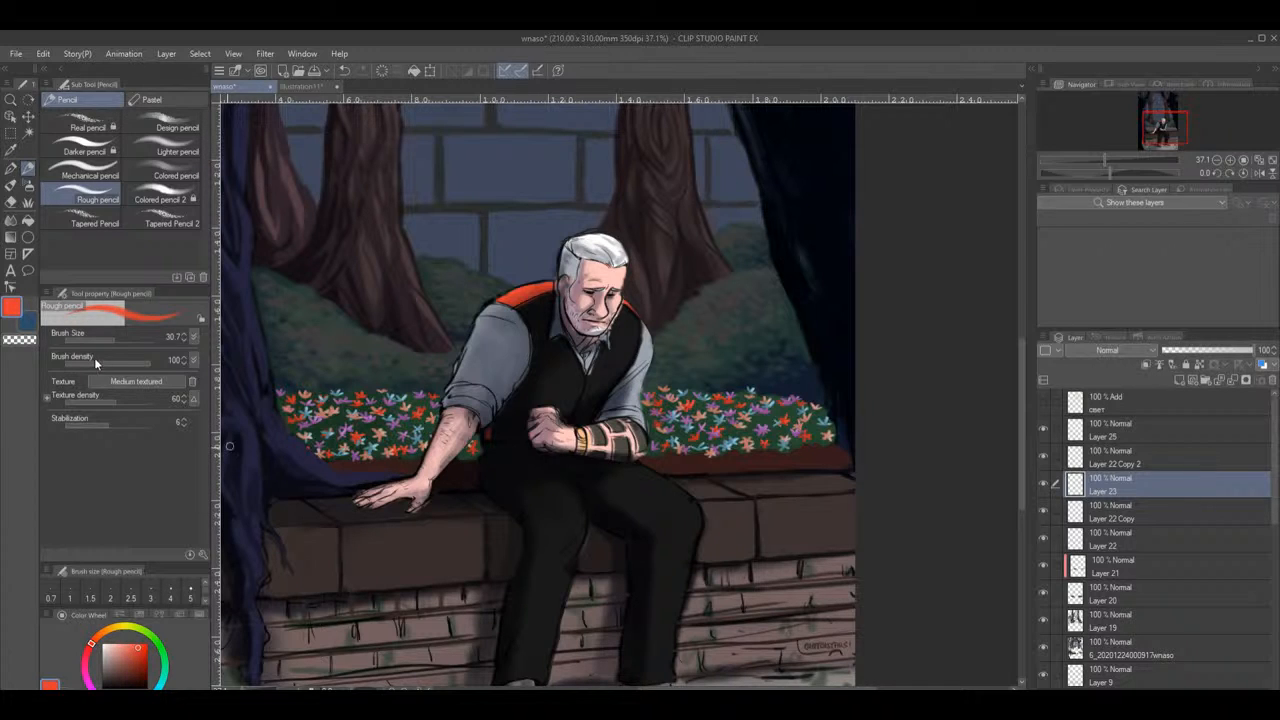
left_click(106, 334)
left_click_drag(105, 335, 98, 342)
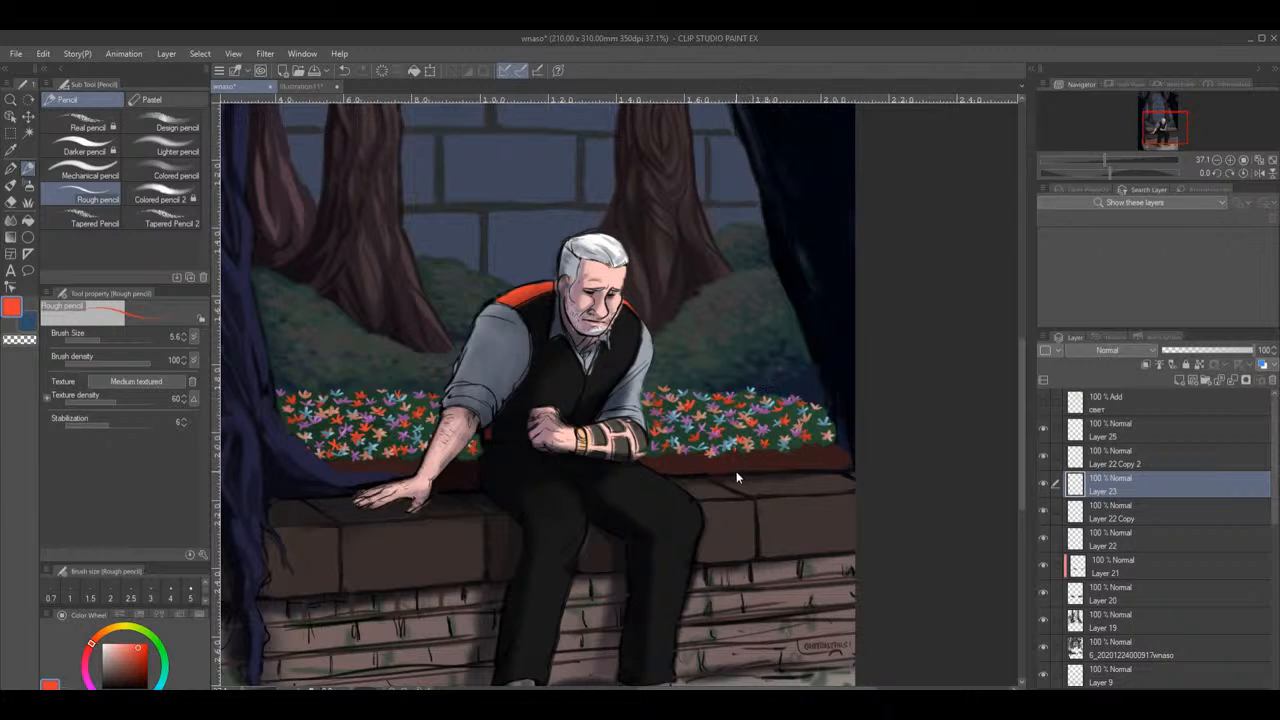
key("ctrl+z")
Add a layer clipped to the new detail layer and set the Rough pencil to a darker red at size 66.5
left_click(1178, 381)
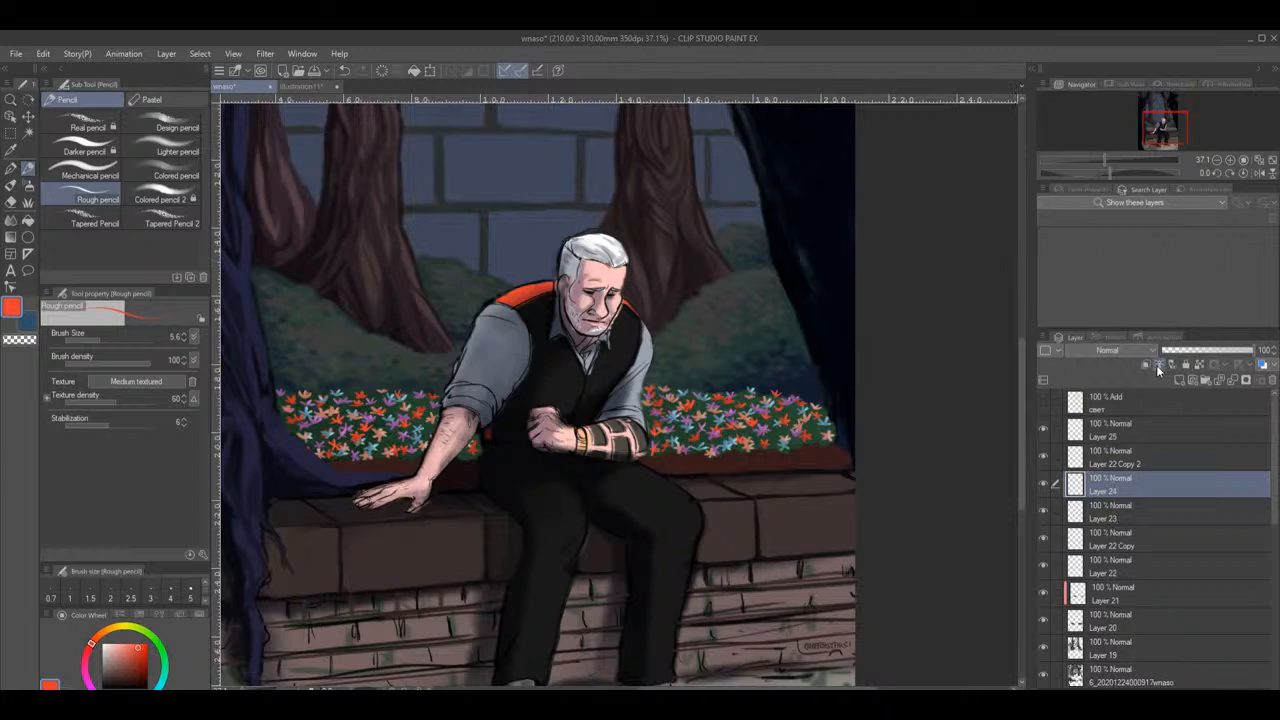
left_click(1149, 364)
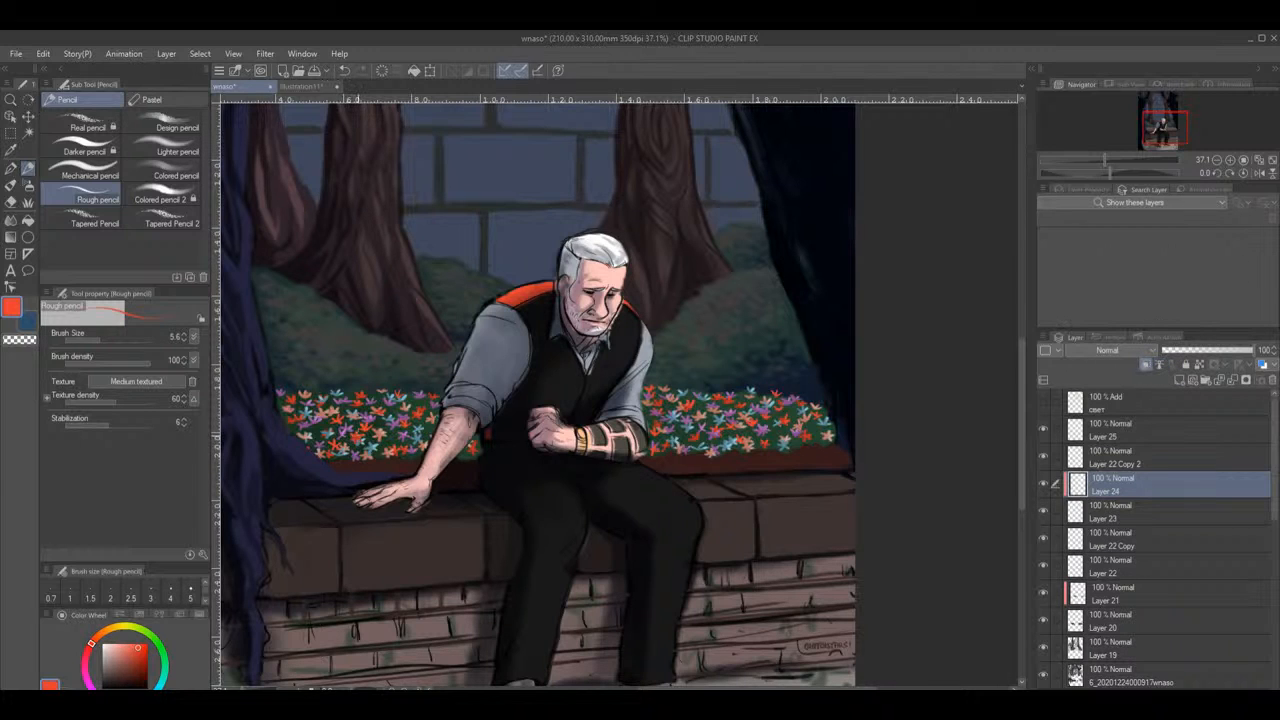
left_click_drag(140, 650, 139, 660)
left_click_drag(112, 340, 143, 343)
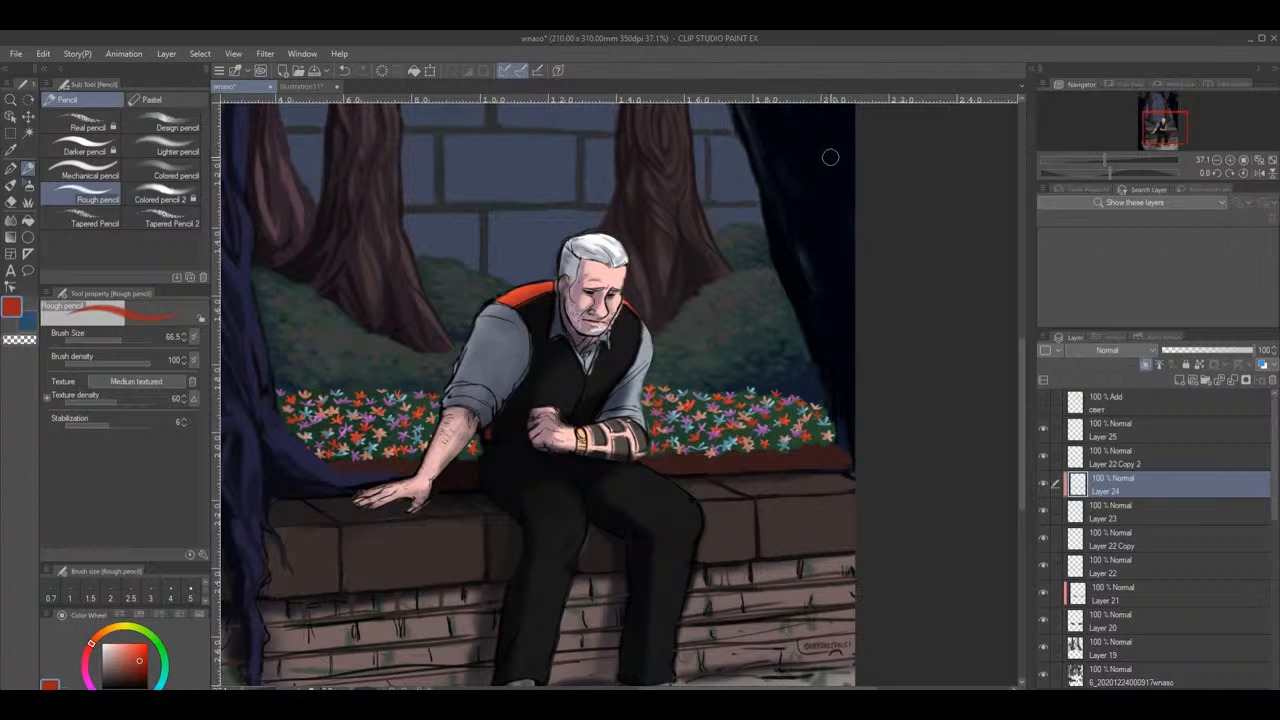
Add an unclipped layer above the clipped shading layer and save the illustration
left_click(1177, 379)
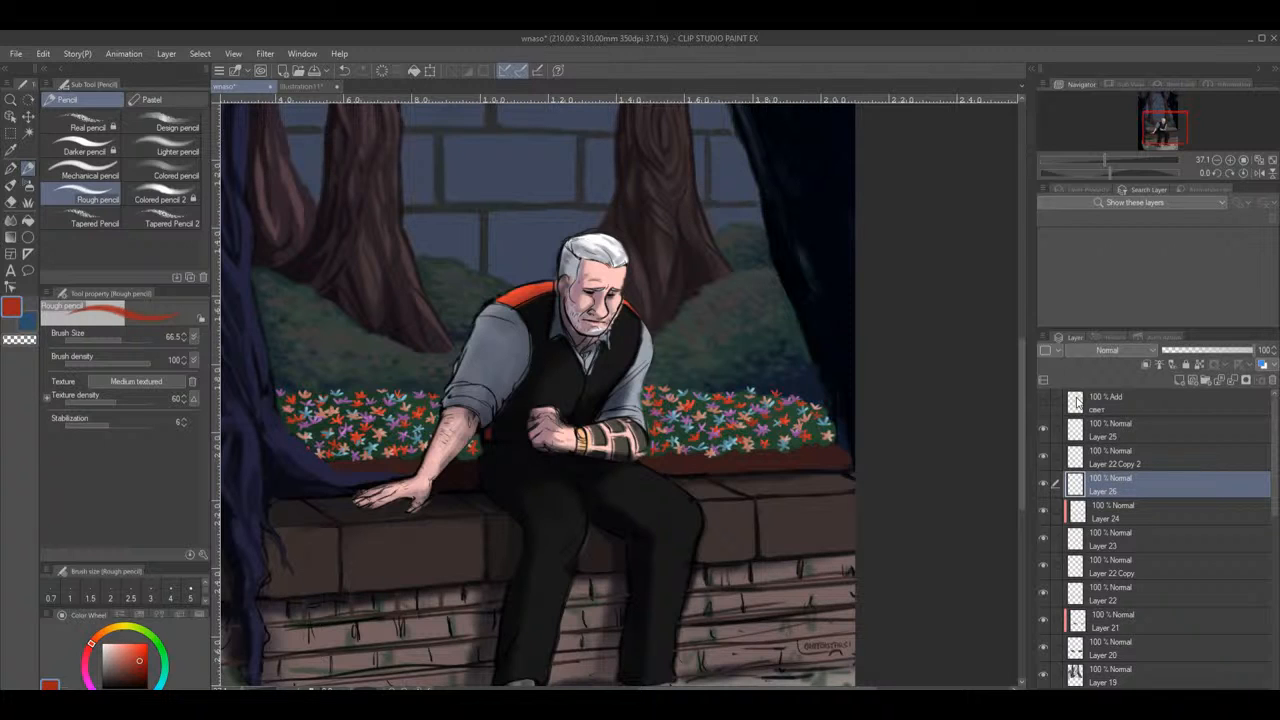
left_click(1093, 460)
left_click(1082, 488)
left_click(312, 72)
left_click_drag(740, 324, 783, 360)
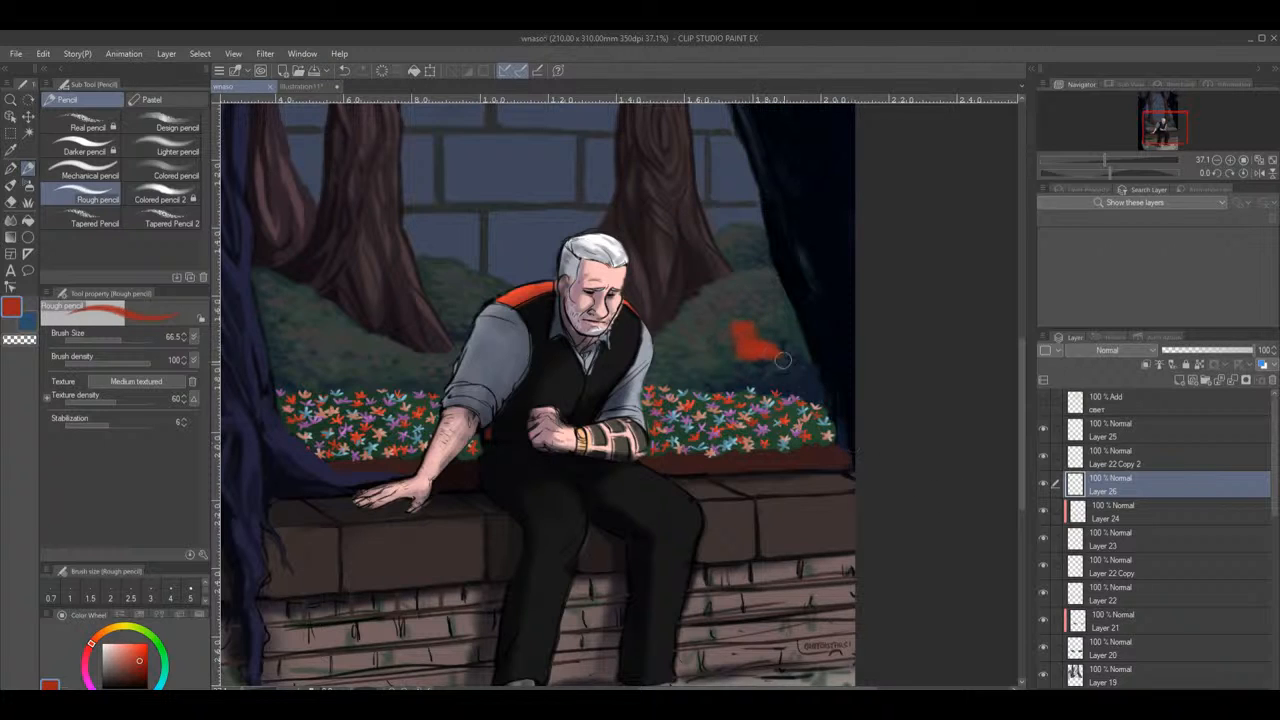
left_click(1104, 463)
key("ctrl+z")
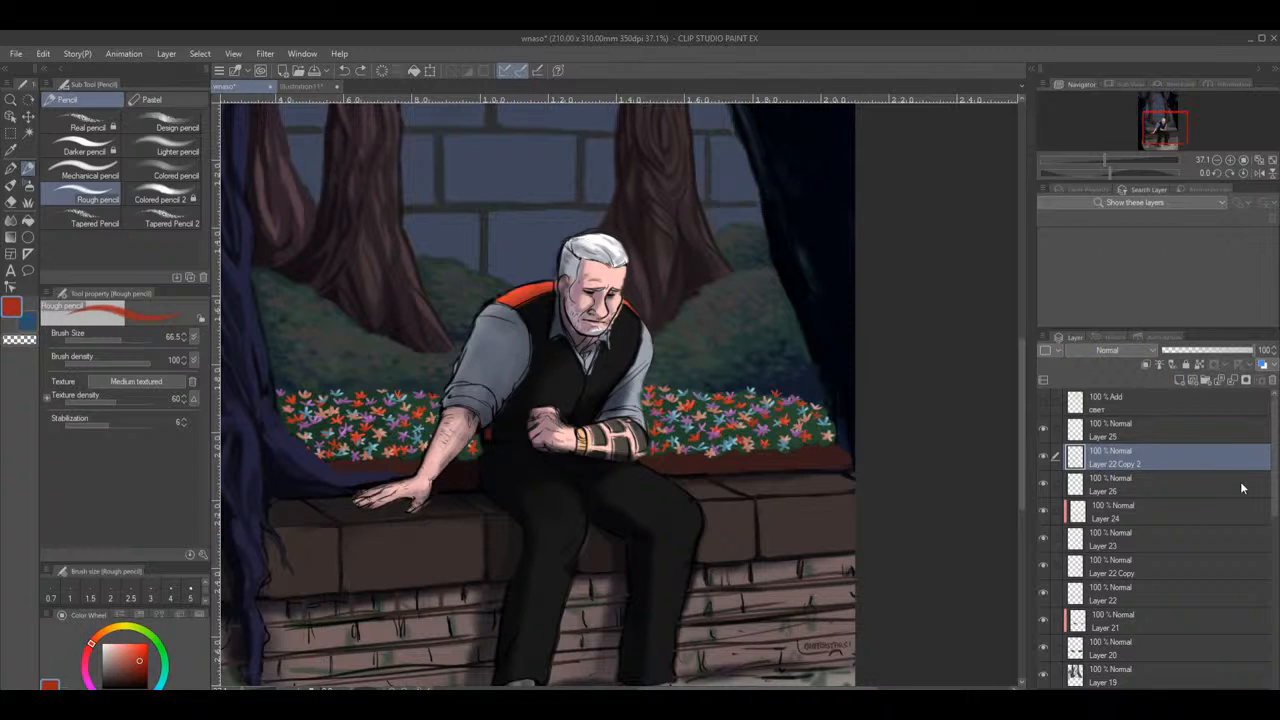
Add a new layer above Layer 25 and save the illustration again
left_click(1170, 430)
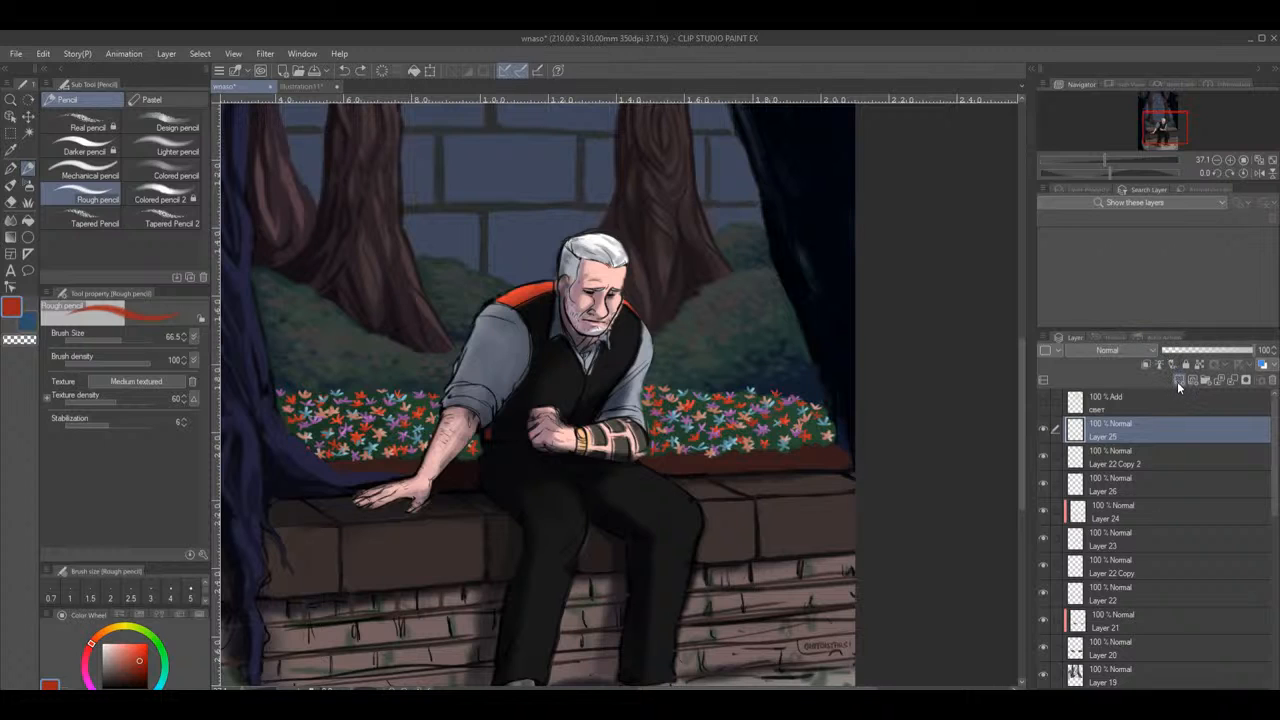
left_click(1178, 381)
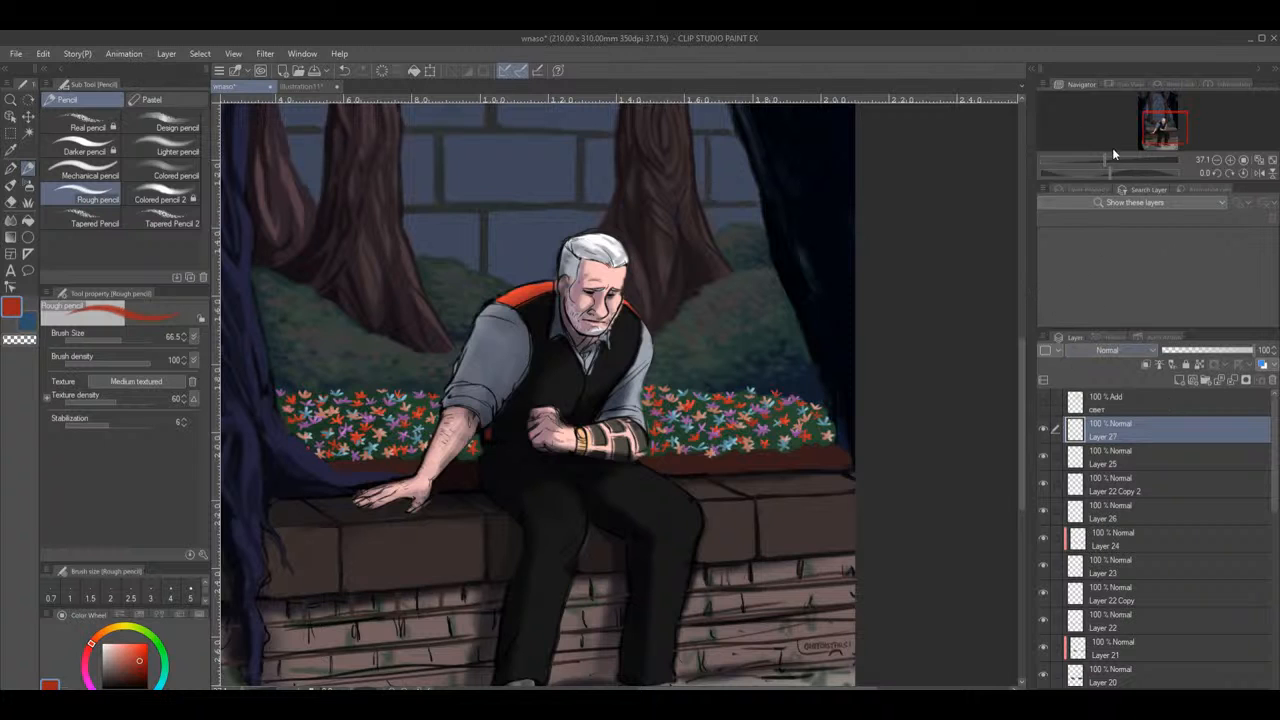
left_click_drag(1123, 146, 1150, 141)
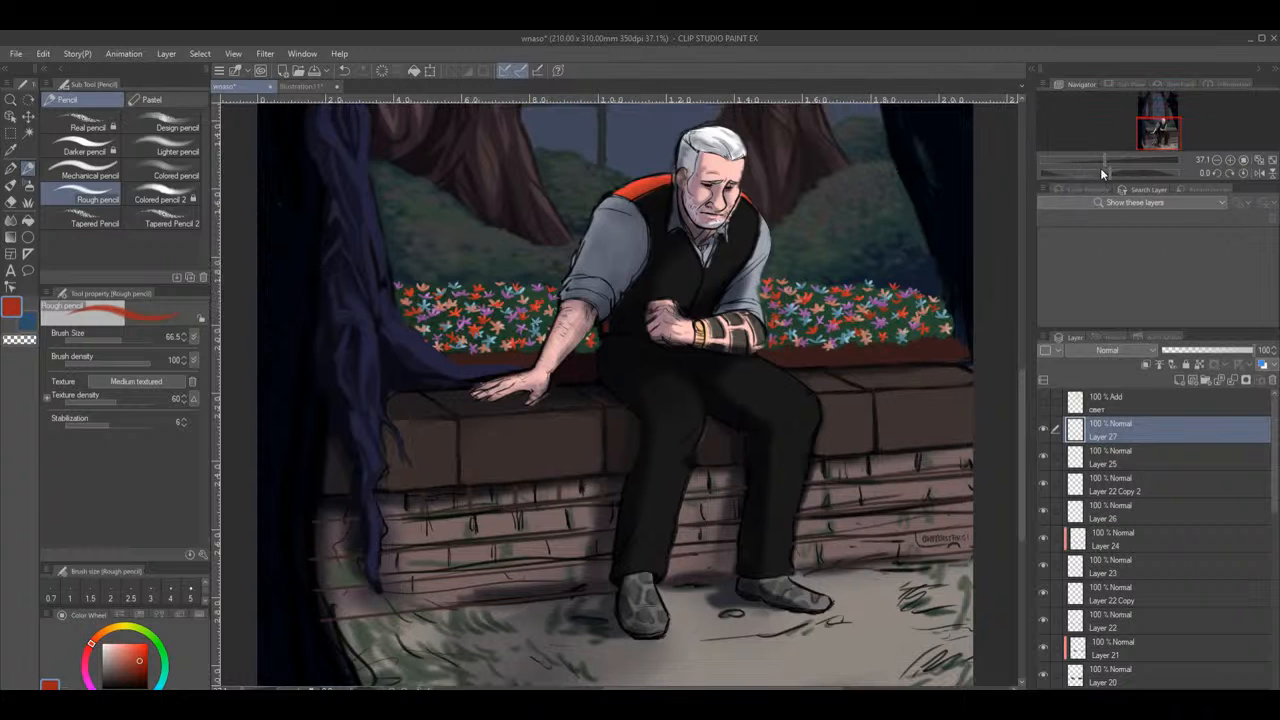
mouse_move(1103, 160)
left_mouse_down()
mouse_move(1116, 155)
mouse_move(1119, 170)
left_mouse_up()
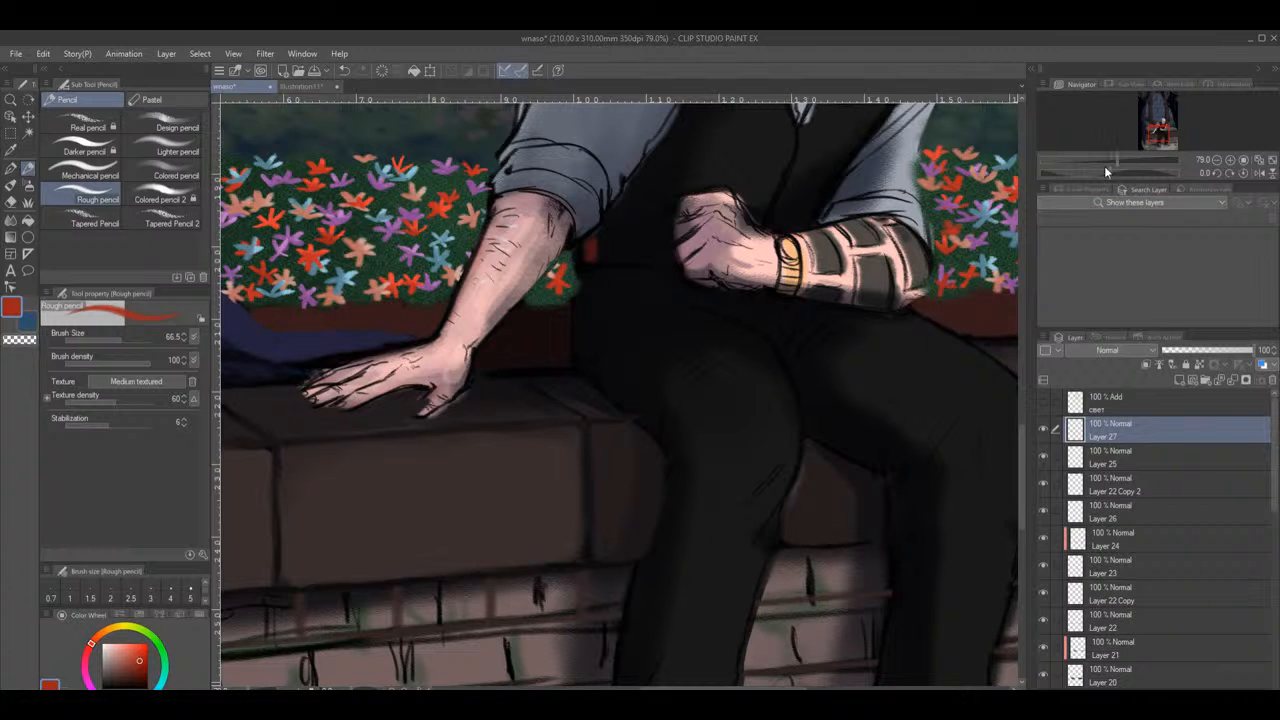
mouse_move(1116, 159)
left_mouse_down()
mouse_move(1098, 160)
mouse_move(1115, 162)
left_mouse_up()
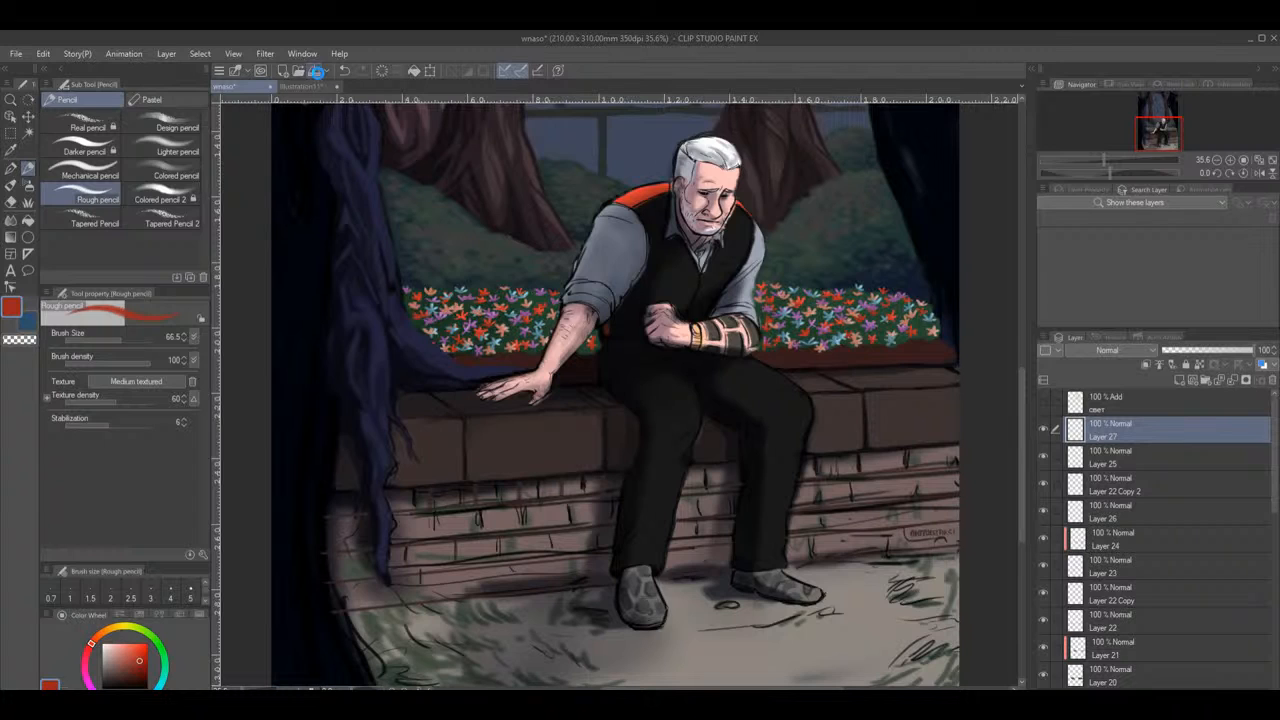
left_click(318, 72)
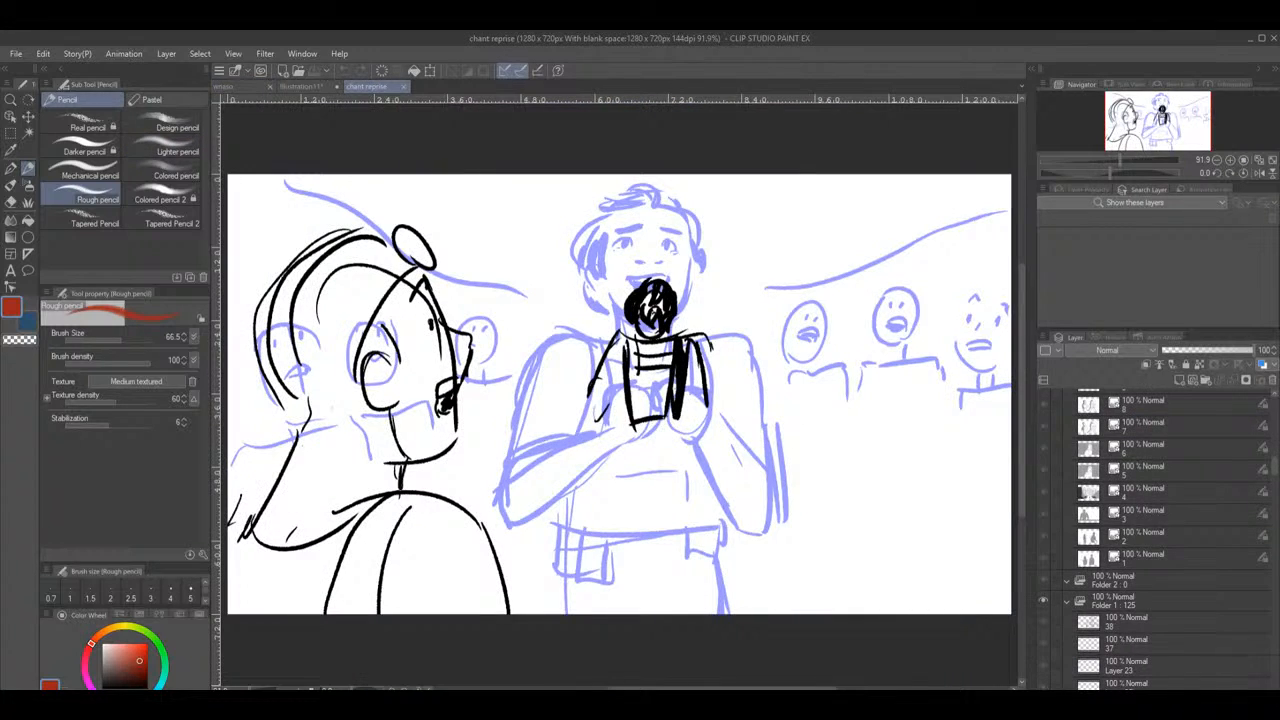
Show the timeline of the chant reprise animation and enlarge it so that several animation folder tracks are in view
left_click(230, 688)
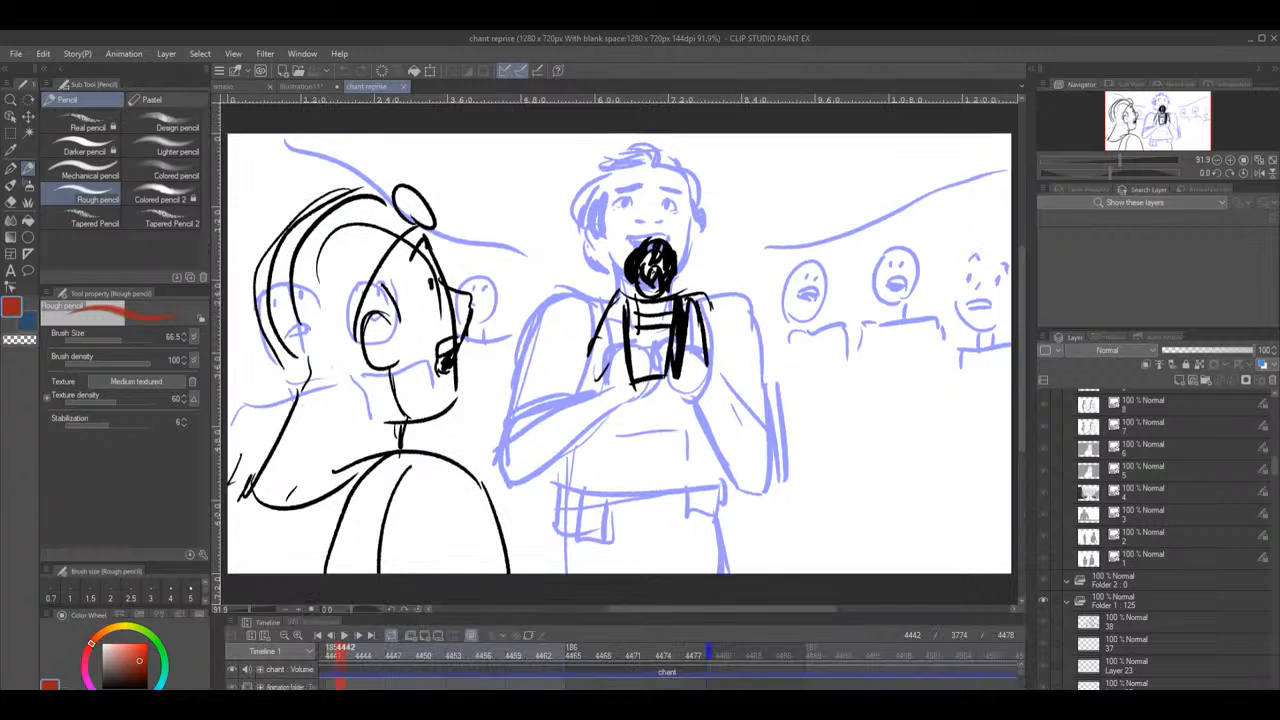
scroll(667, 655, "left", 3)
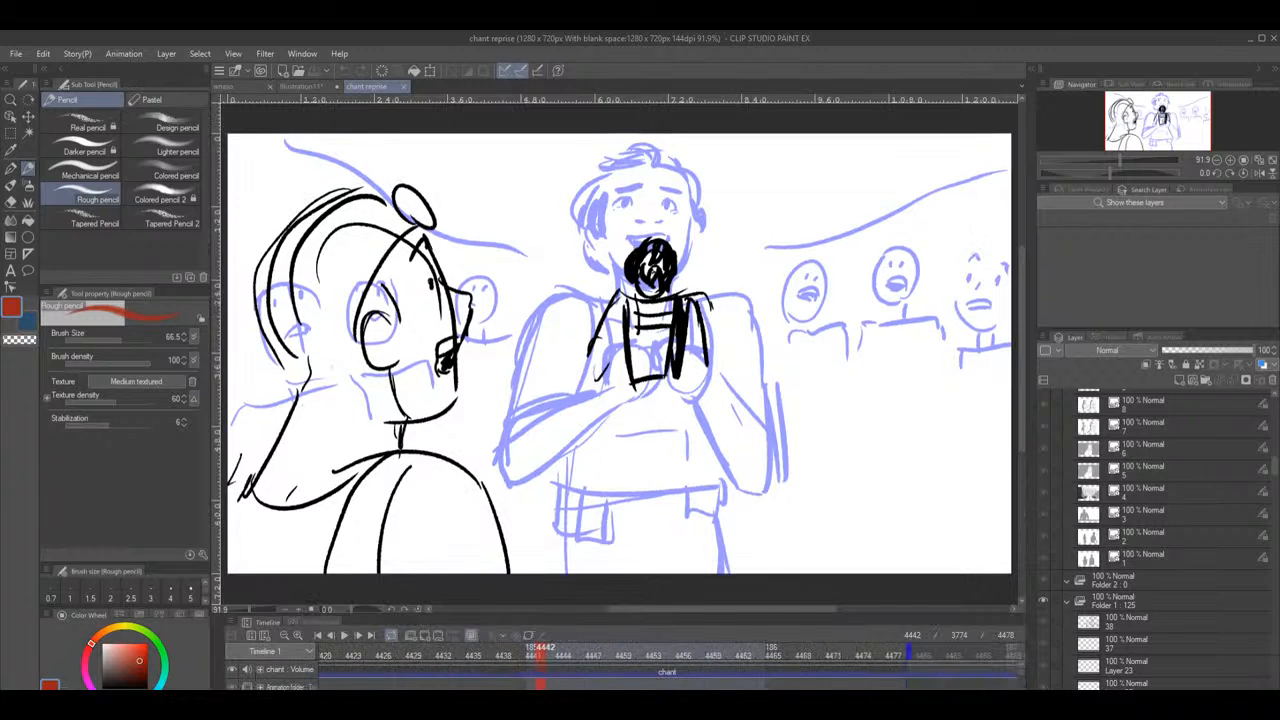
scroll(667, 655, "left", 10)
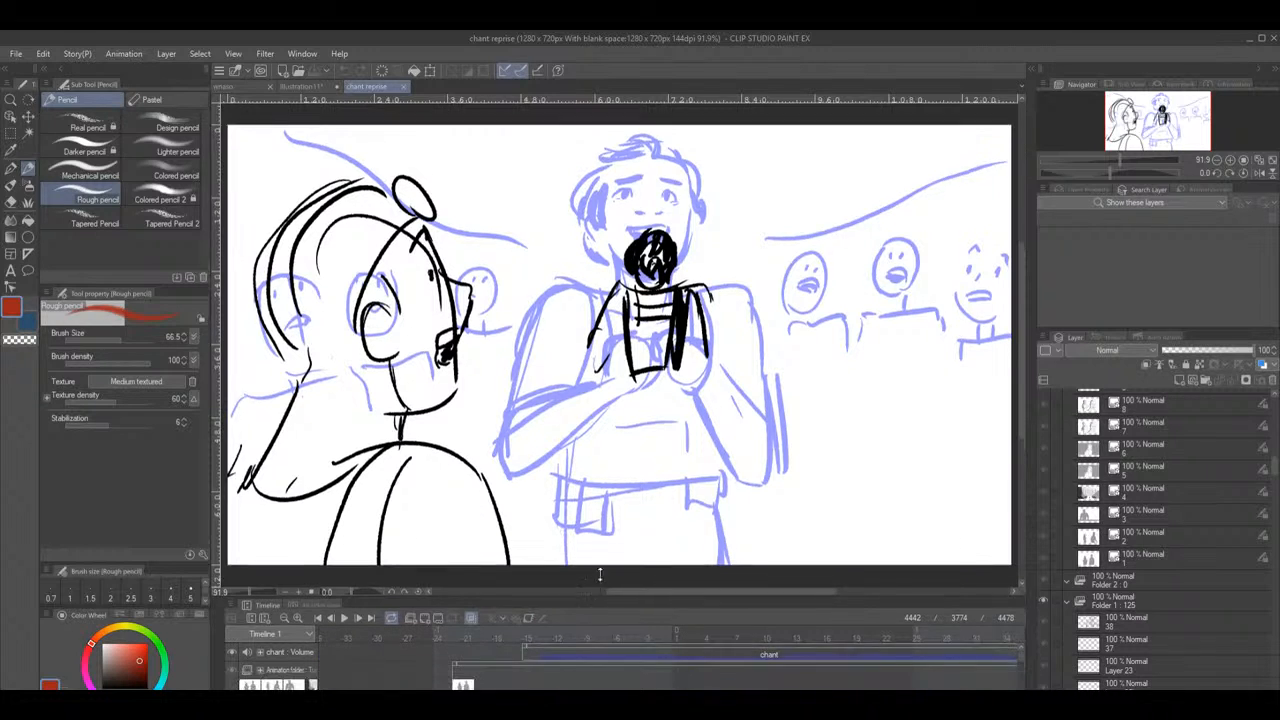
left_click_drag(596, 610, 607, 384)
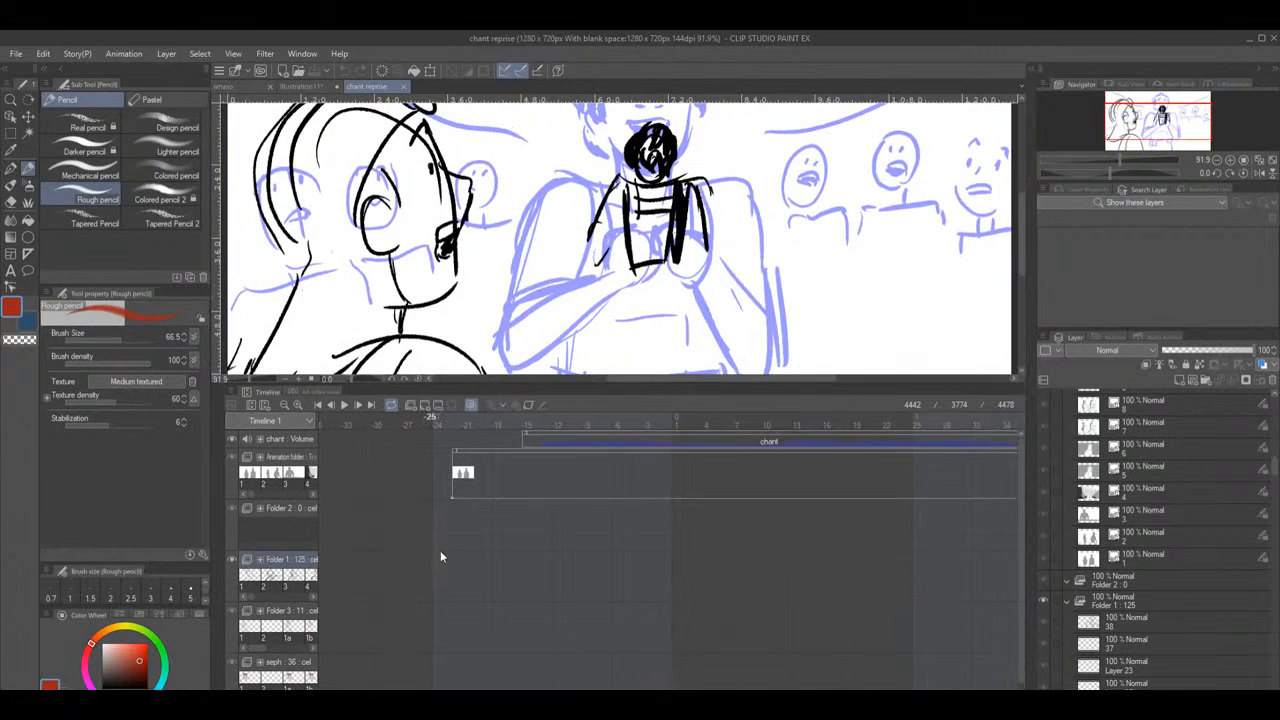
Examine the chant reprise timeline's animation folder tracks from the opening frames through to beyond the last Folder 1 cels
scroll(480, 595, "down", 1)
scroll(495, 596, "up", 1)
scroll(564, 580, "down", 1)
scroll(564, 580, "up", 1)
scroll(564, 578, "down", 1)
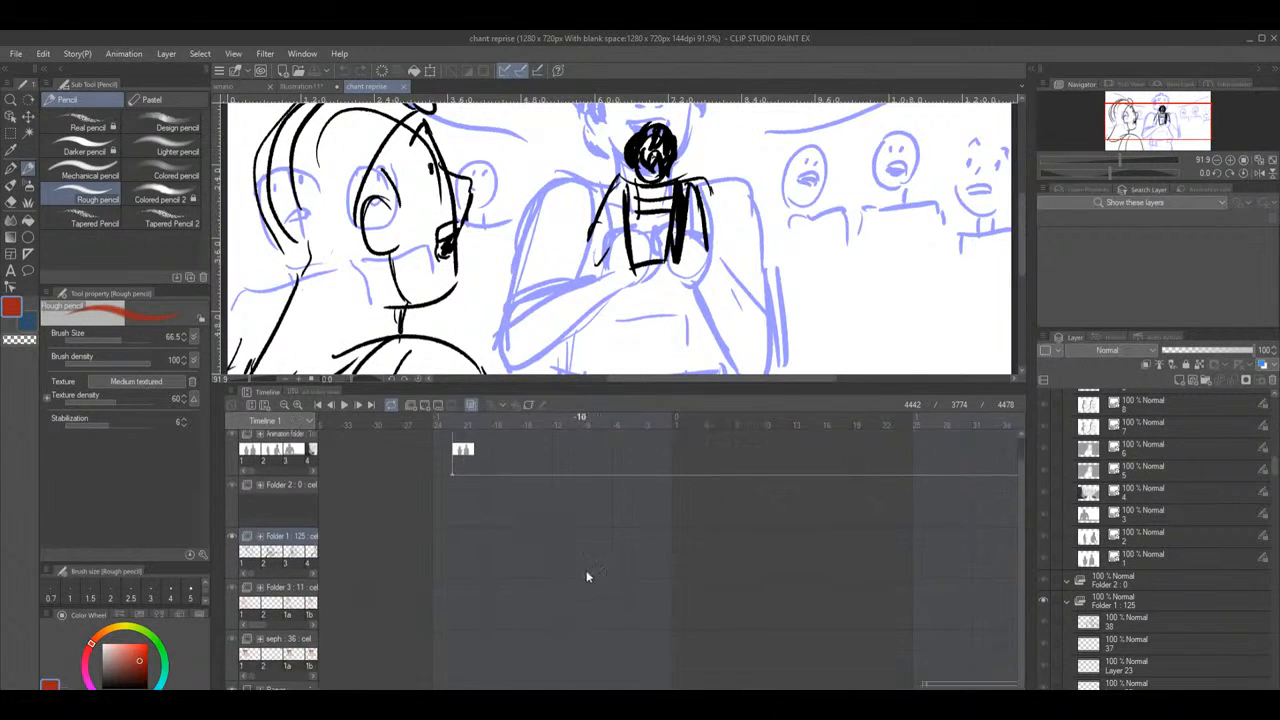
scroll(586, 577, "up", 1)
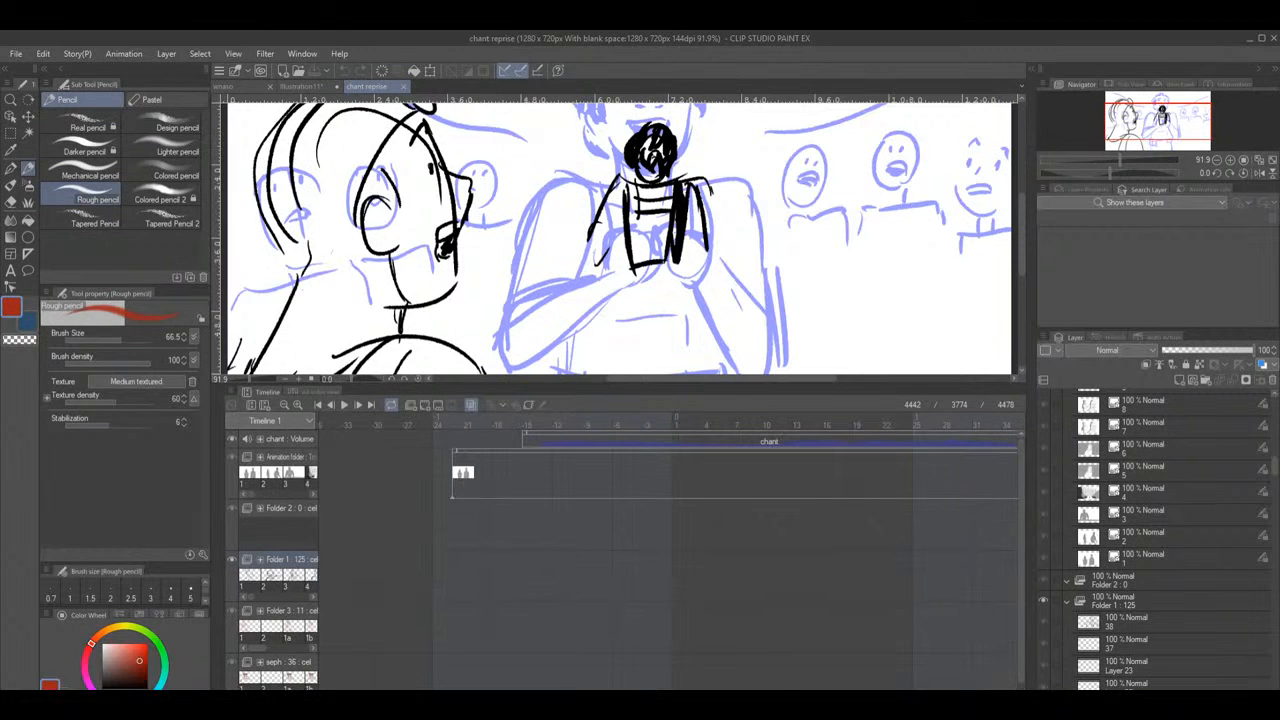
scroll(668, 555, "right", 10)
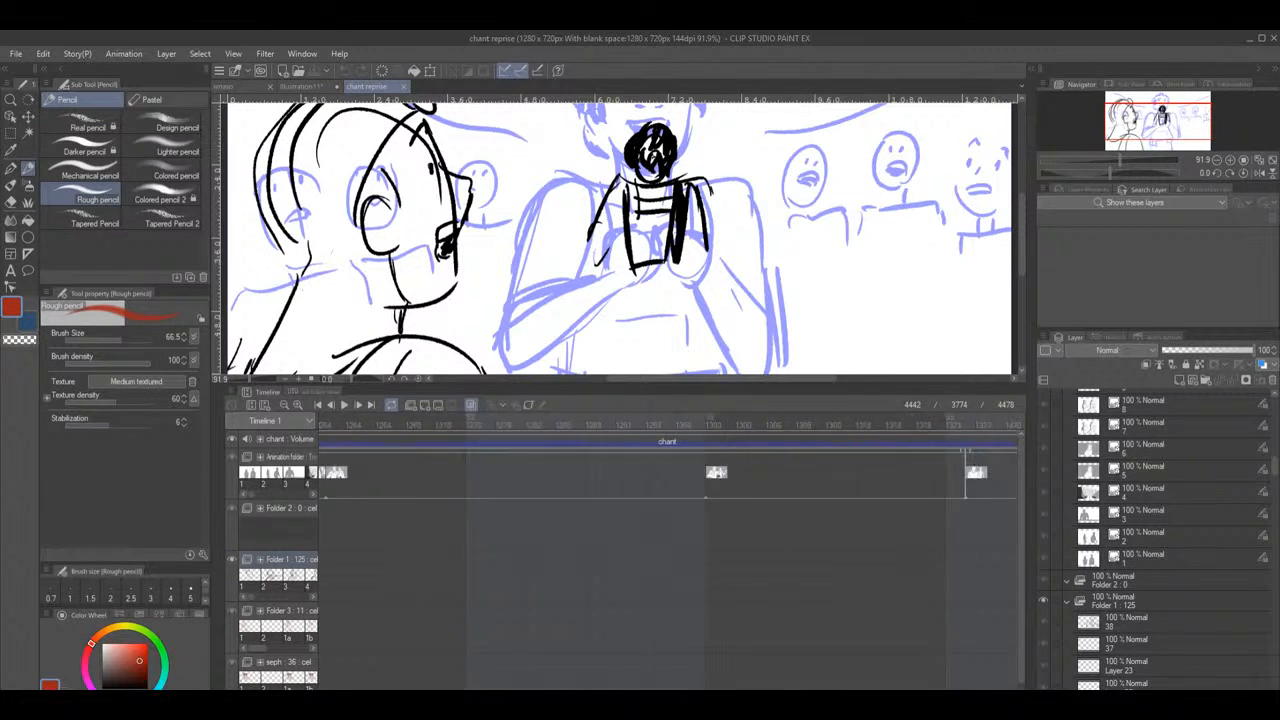
scroll(668, 555, "right", 10)
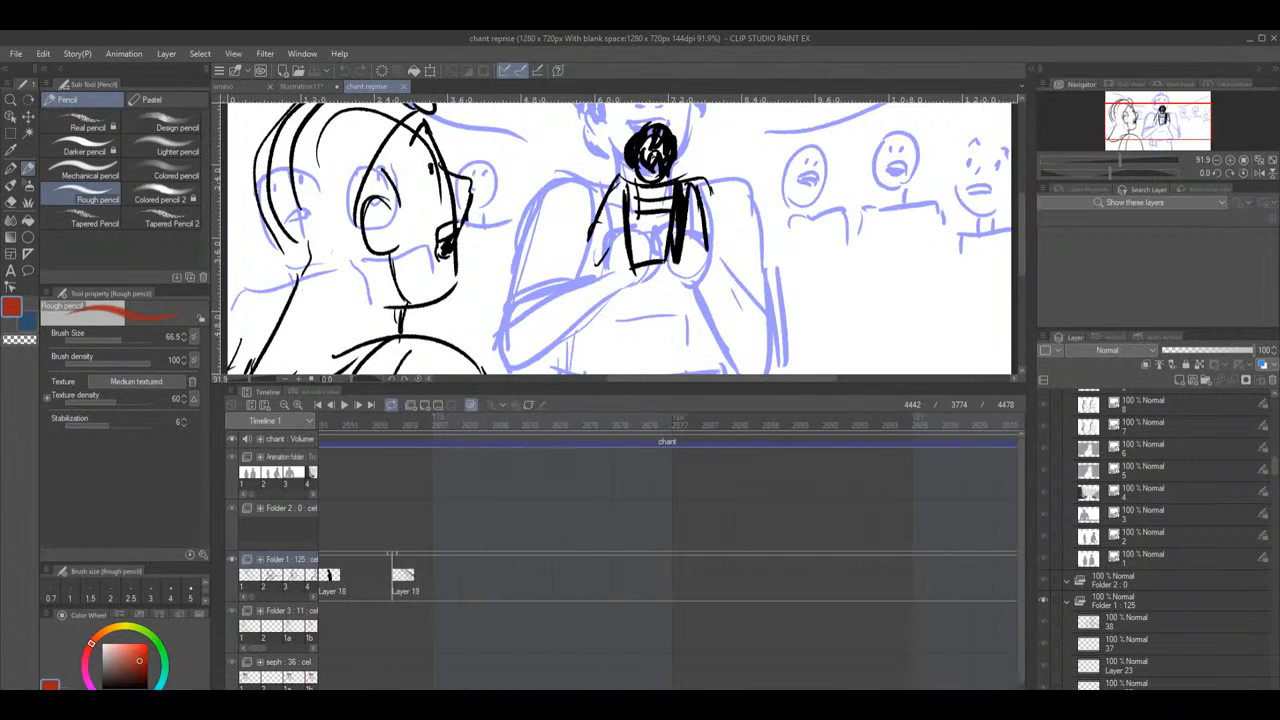
scroll(668, 555, "right", 10)
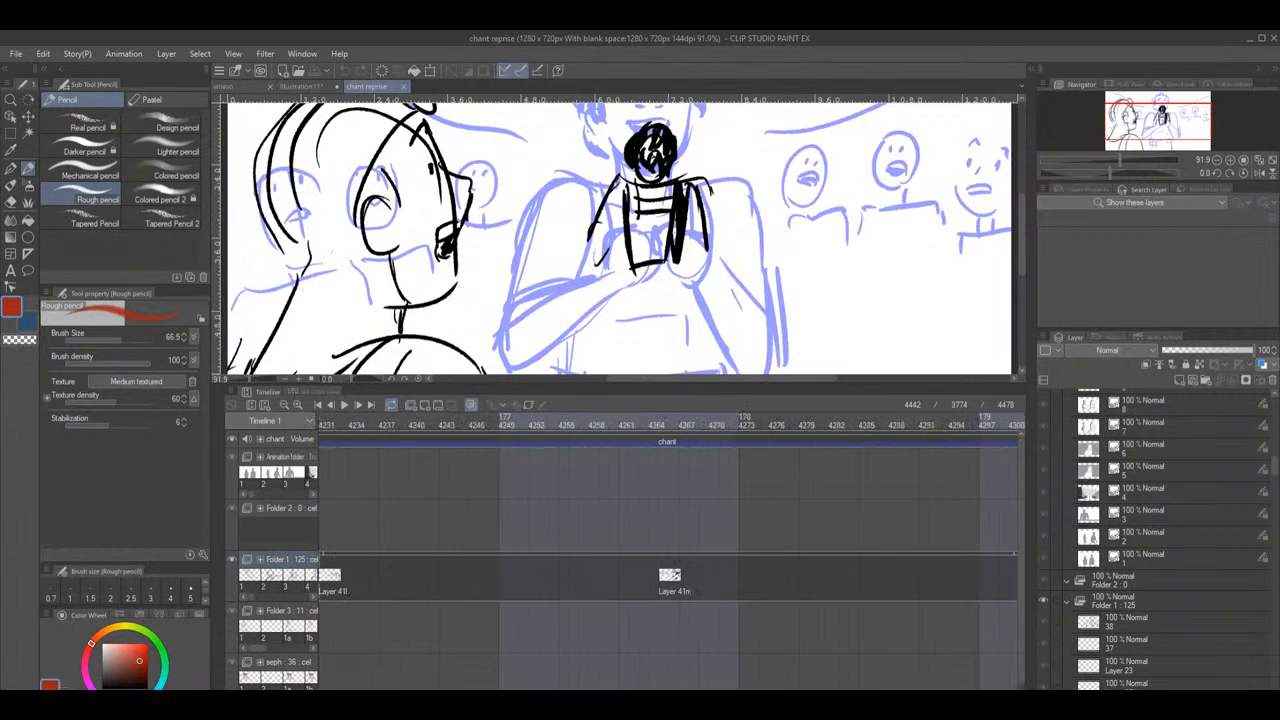
scroll(668, 555, "left", 5)
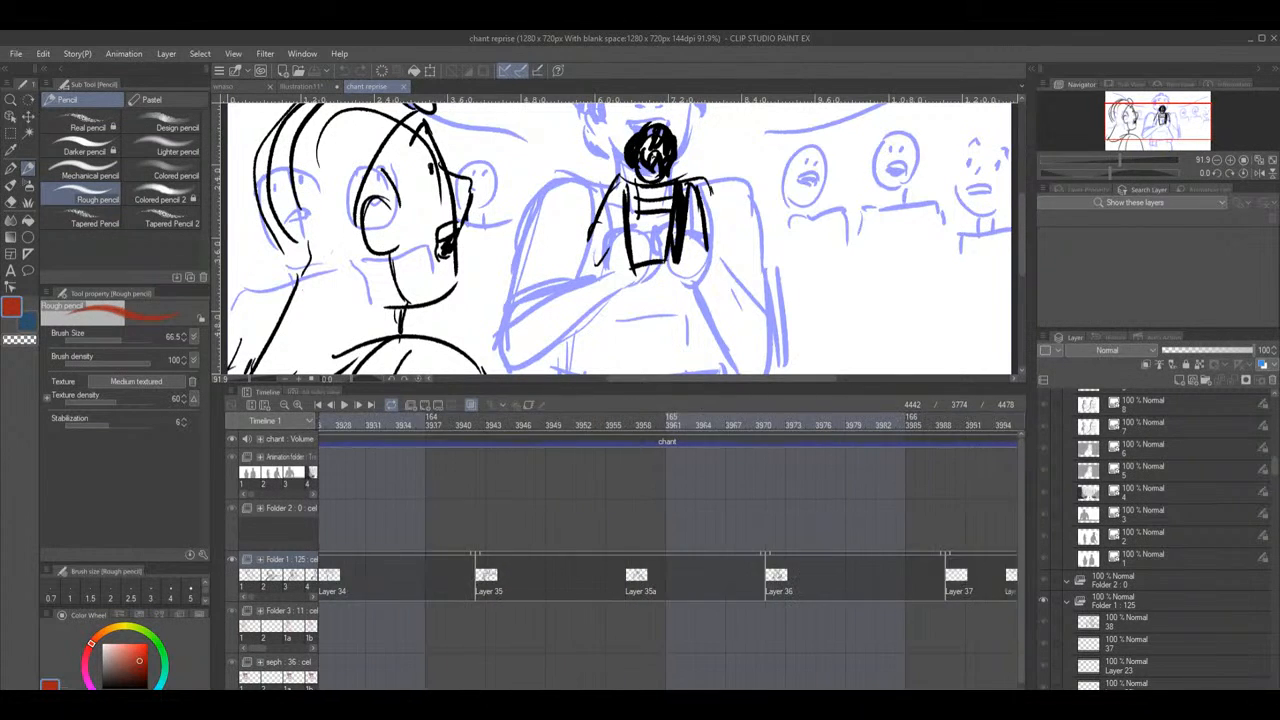
scroll(668, 555, "right", 10)
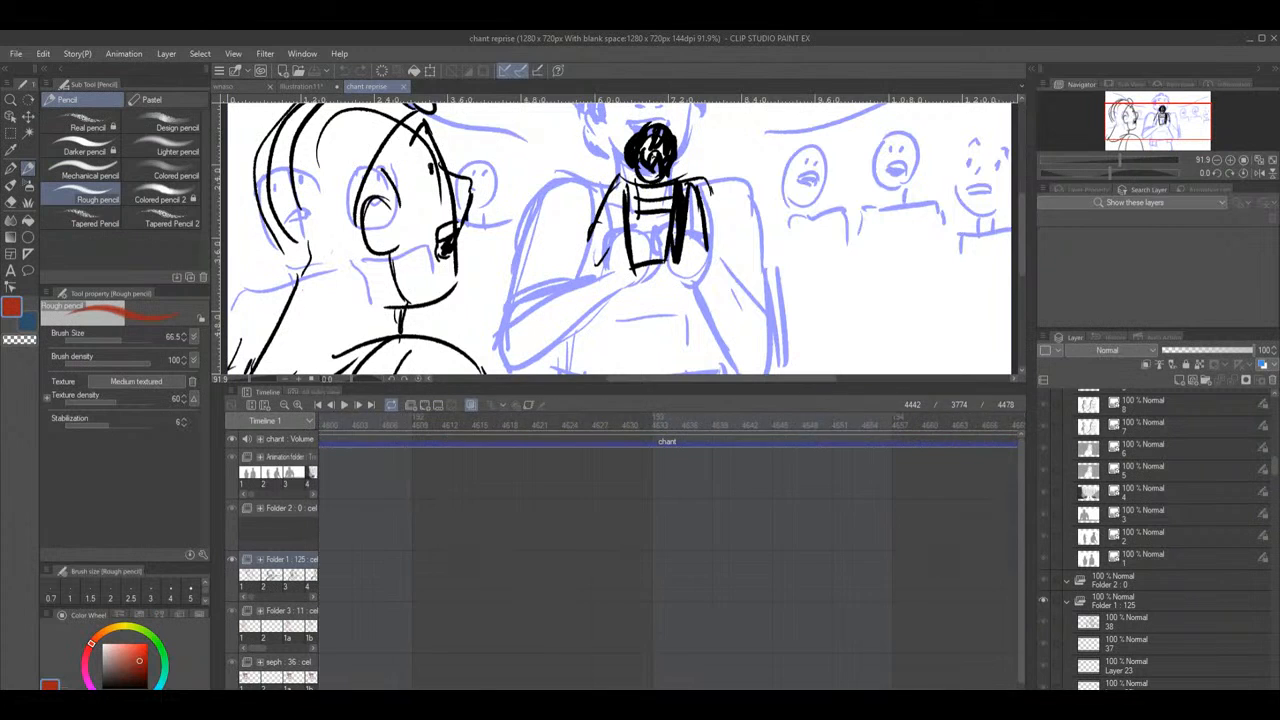
Review the cels in Folder 1, Folder 3 and seph backwards from the Layer 41 series to Folder 1's first numbered cels
scroll(884, 553, "left", 7)
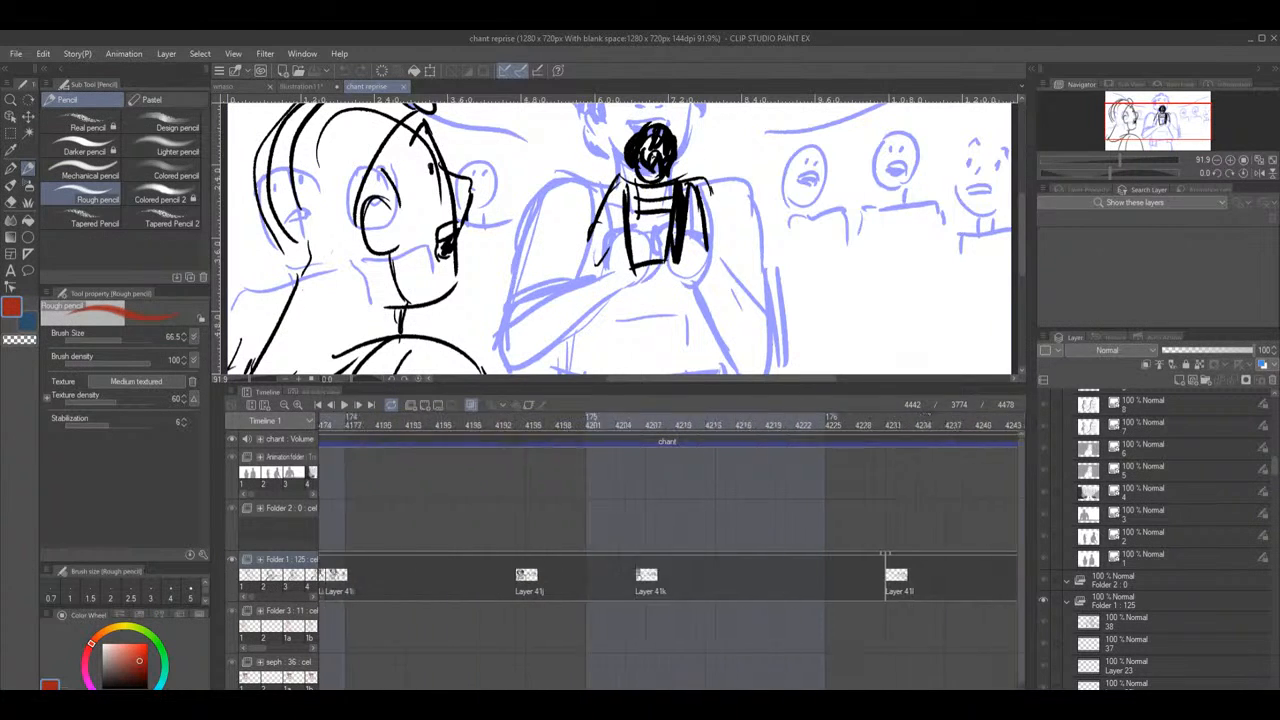
scroll(884, 553, "left", 3)
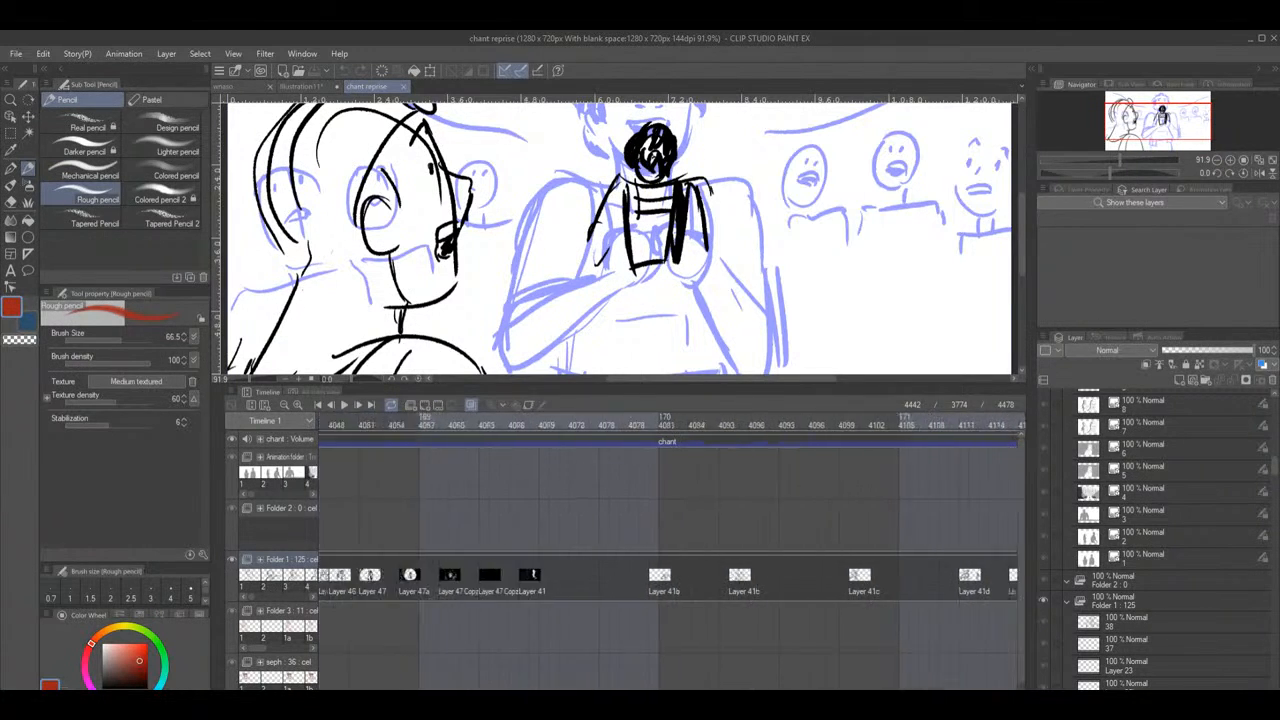
scroll(668, 555, "left", 7)
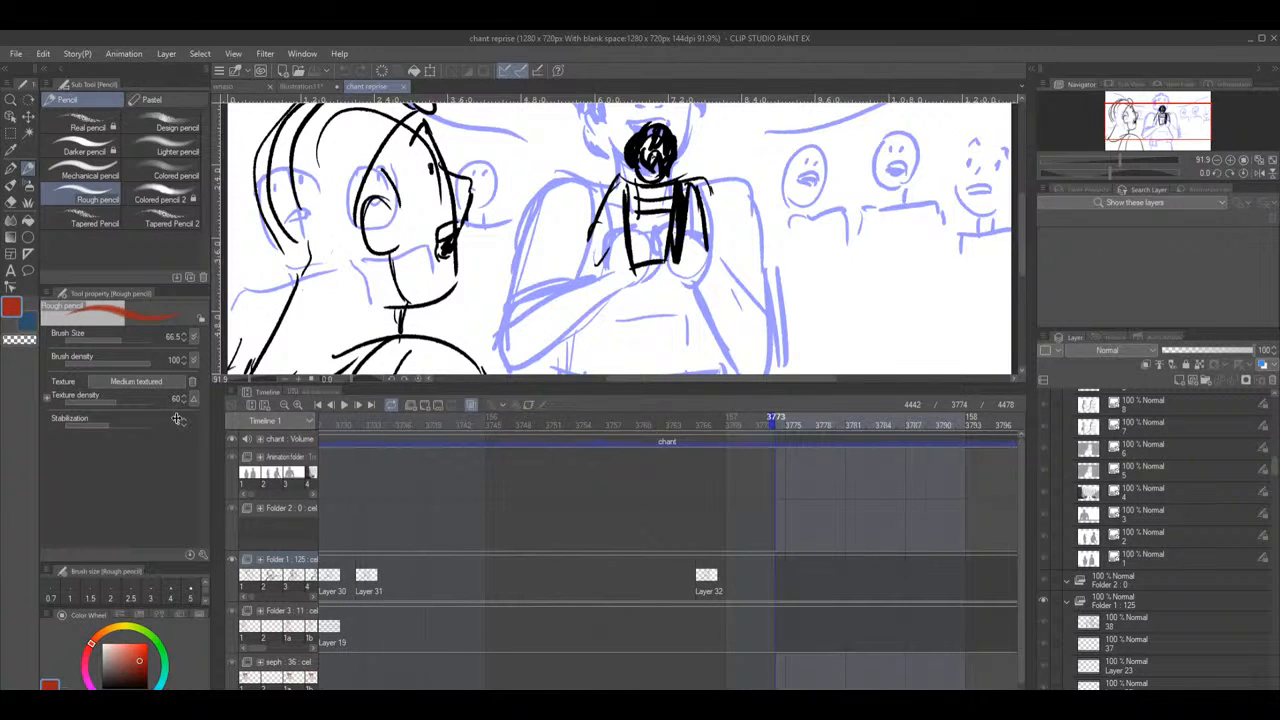
scroll(668, 555, "left", 8)
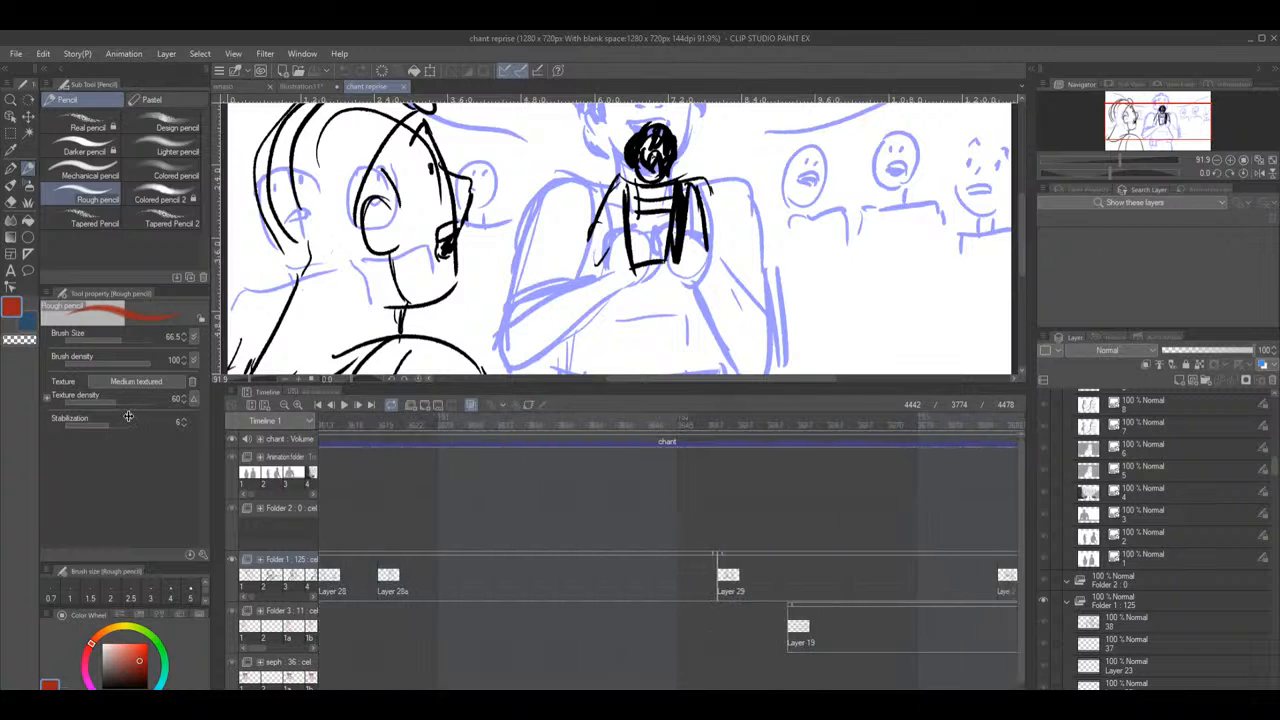
scroll(668, 555, "left", 8)
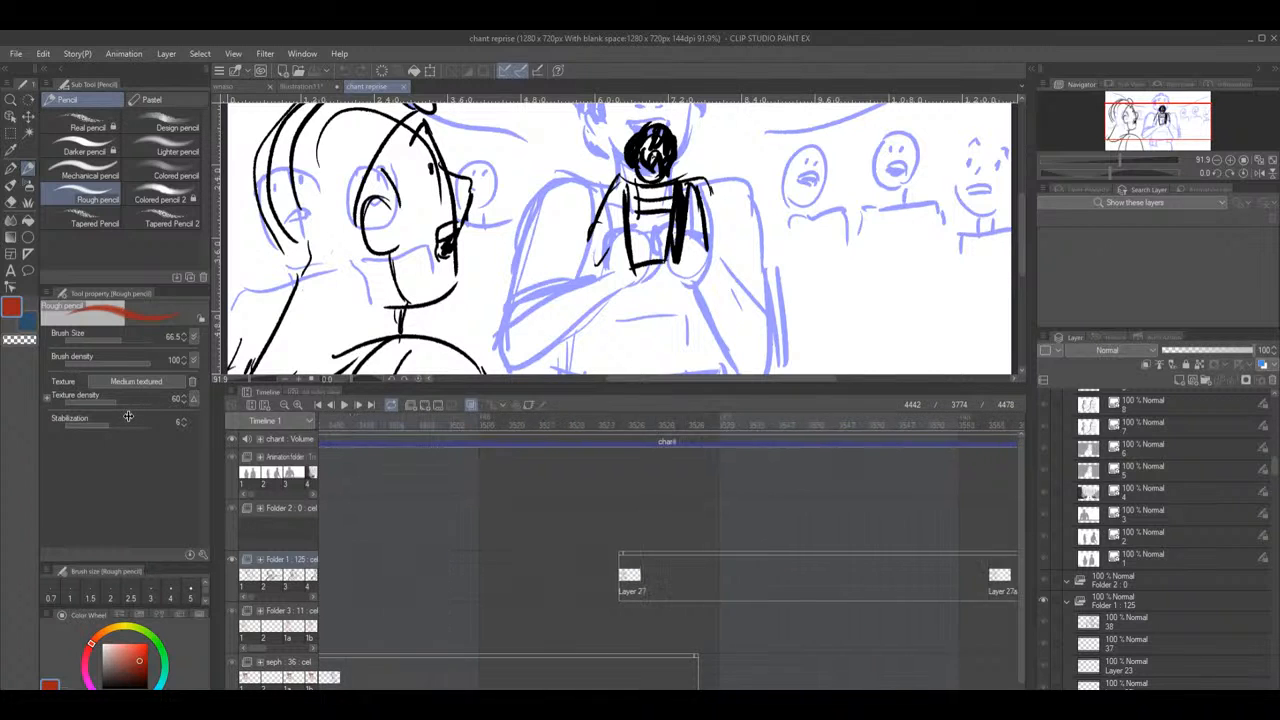
scroll(668, 555, "left", 10)
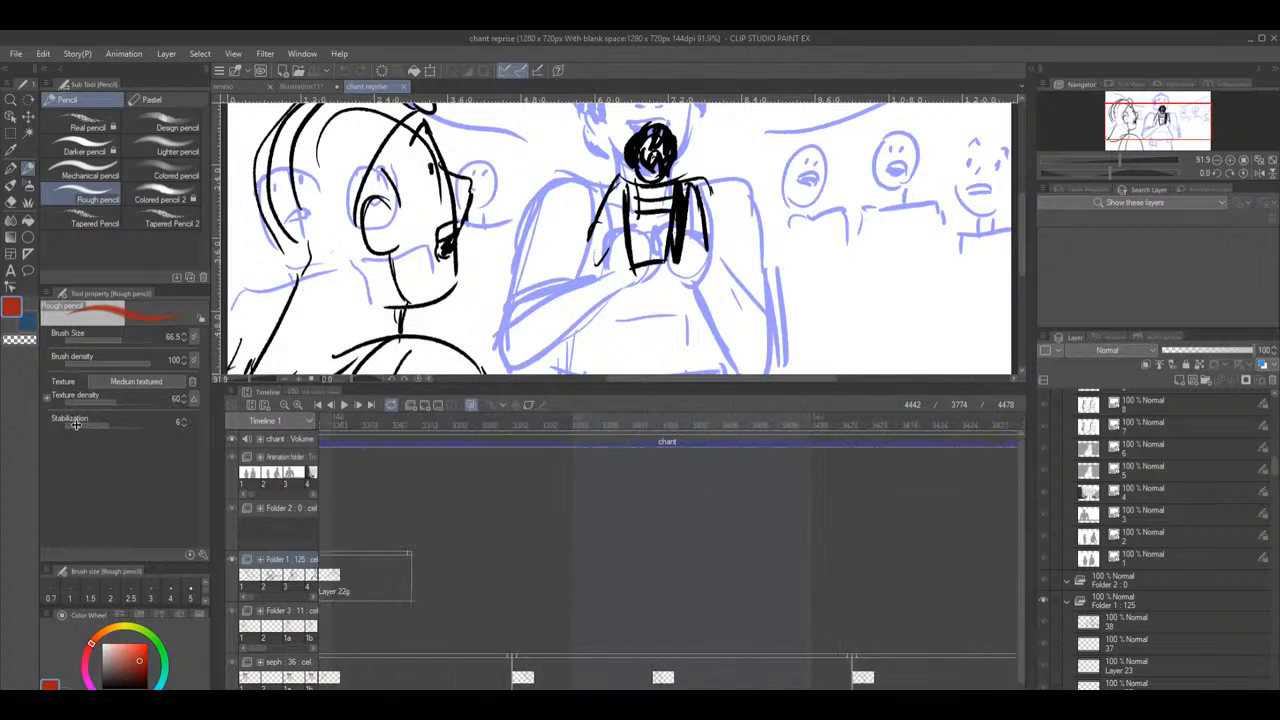
scroll(668, 555, "left", 10)
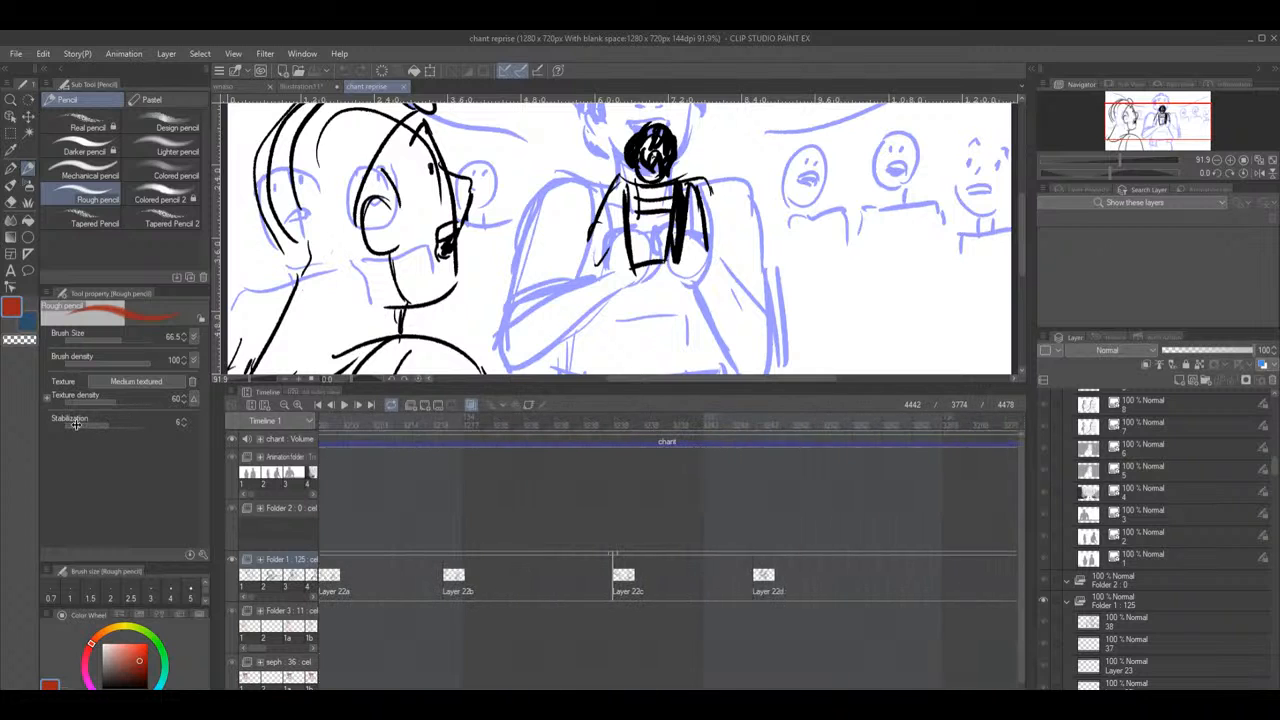
scroll(668, 555, "left", 10)
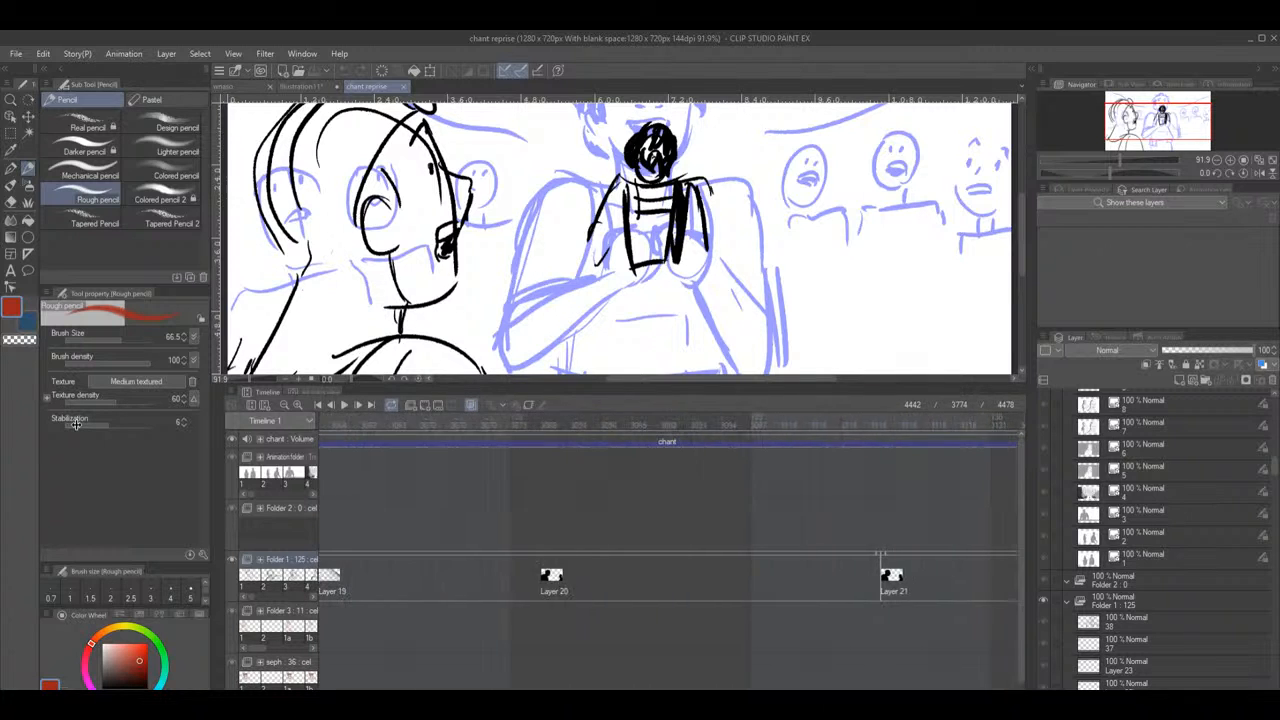
scroll(668, 555, "left", 10)
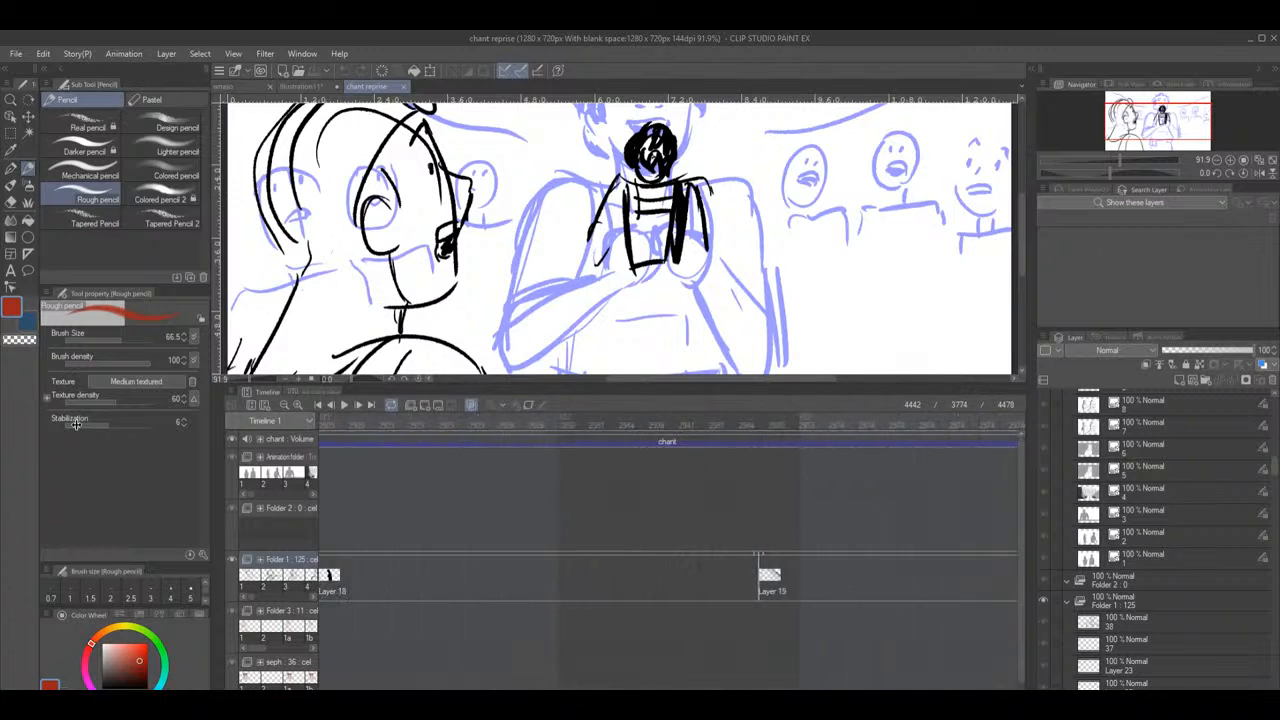
scroll(668, 555, "left", 10)
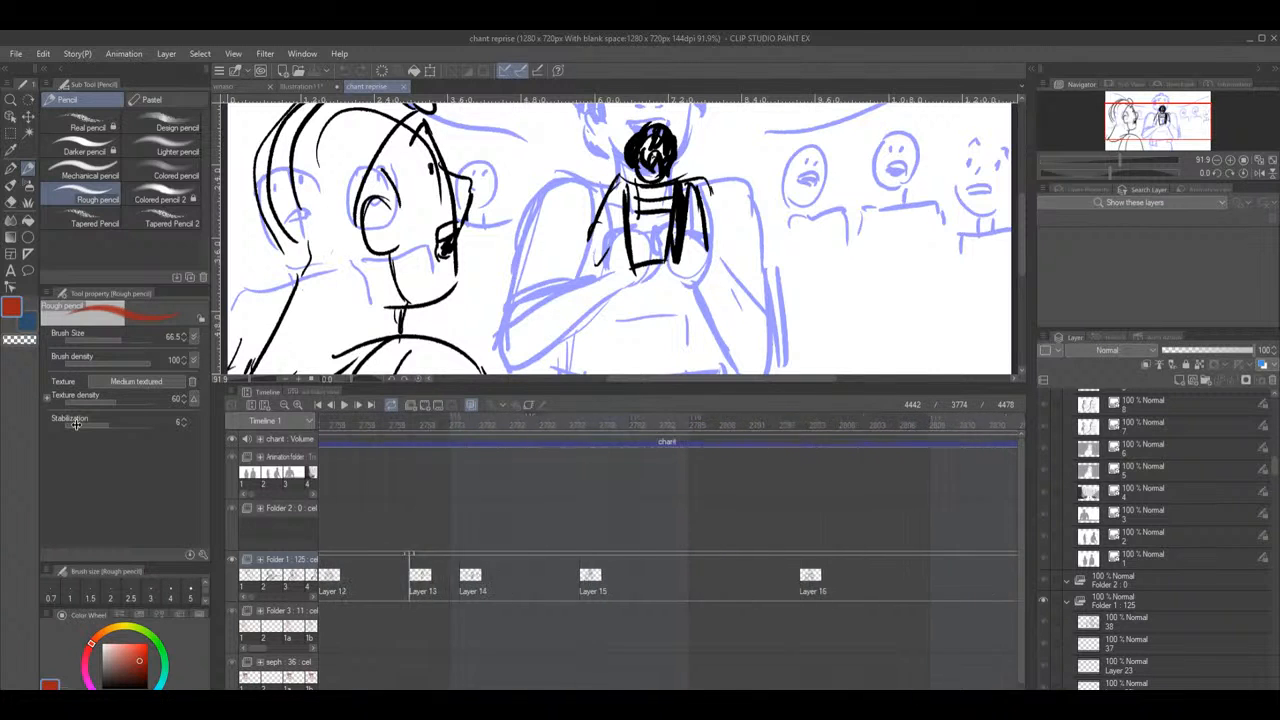
scroll(668, 555, "left", 10)
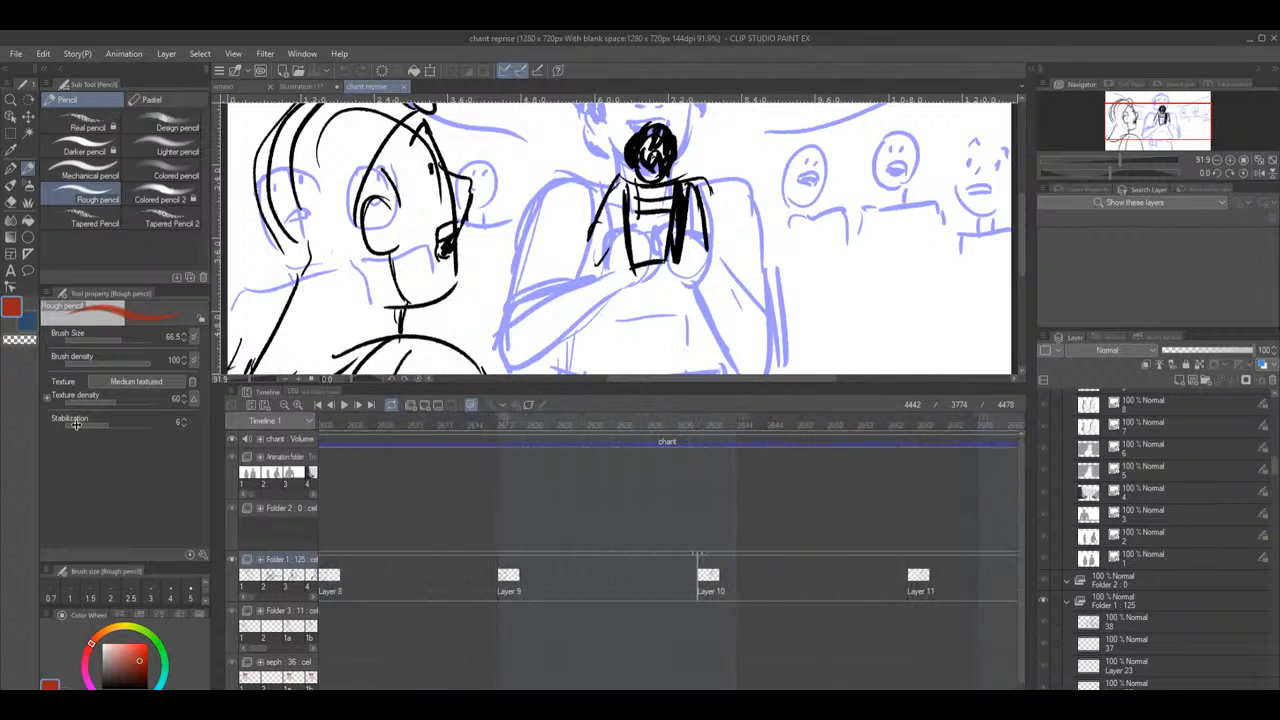
scroll(668, 555, "left", 10)
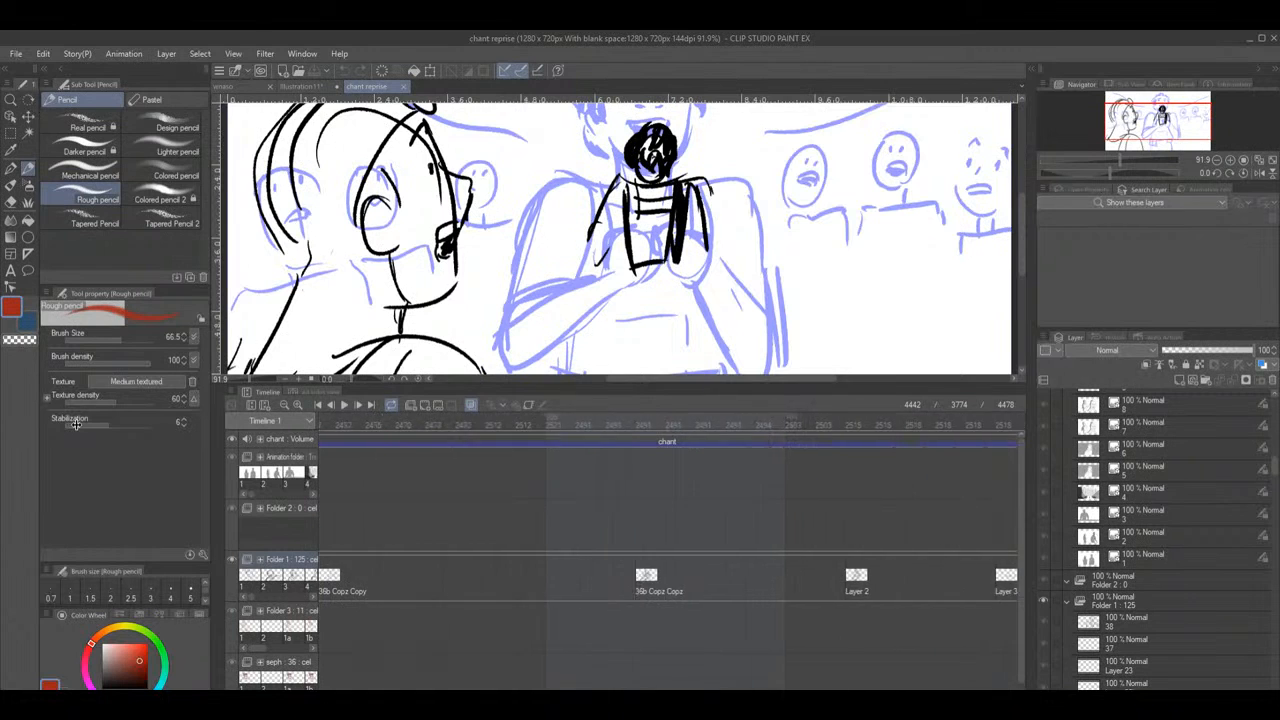
scroll(668, 555, "left", 10)
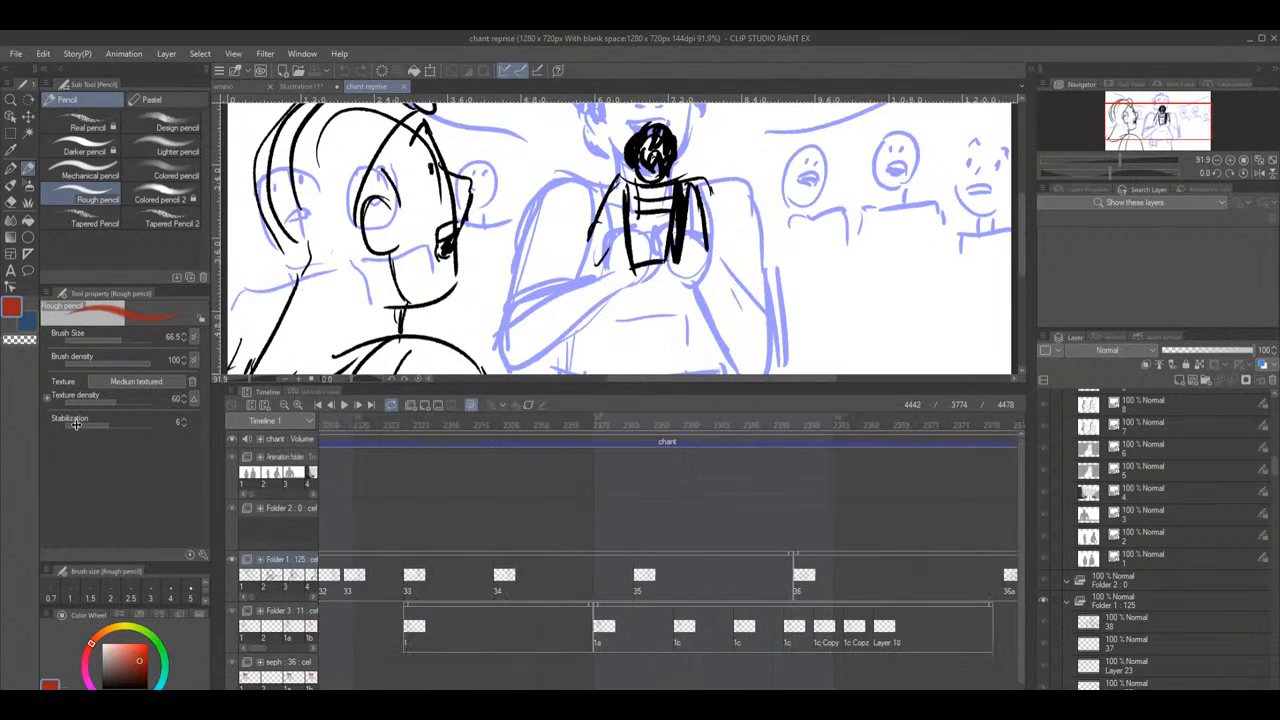
scroll(668, 555, "left", 10)
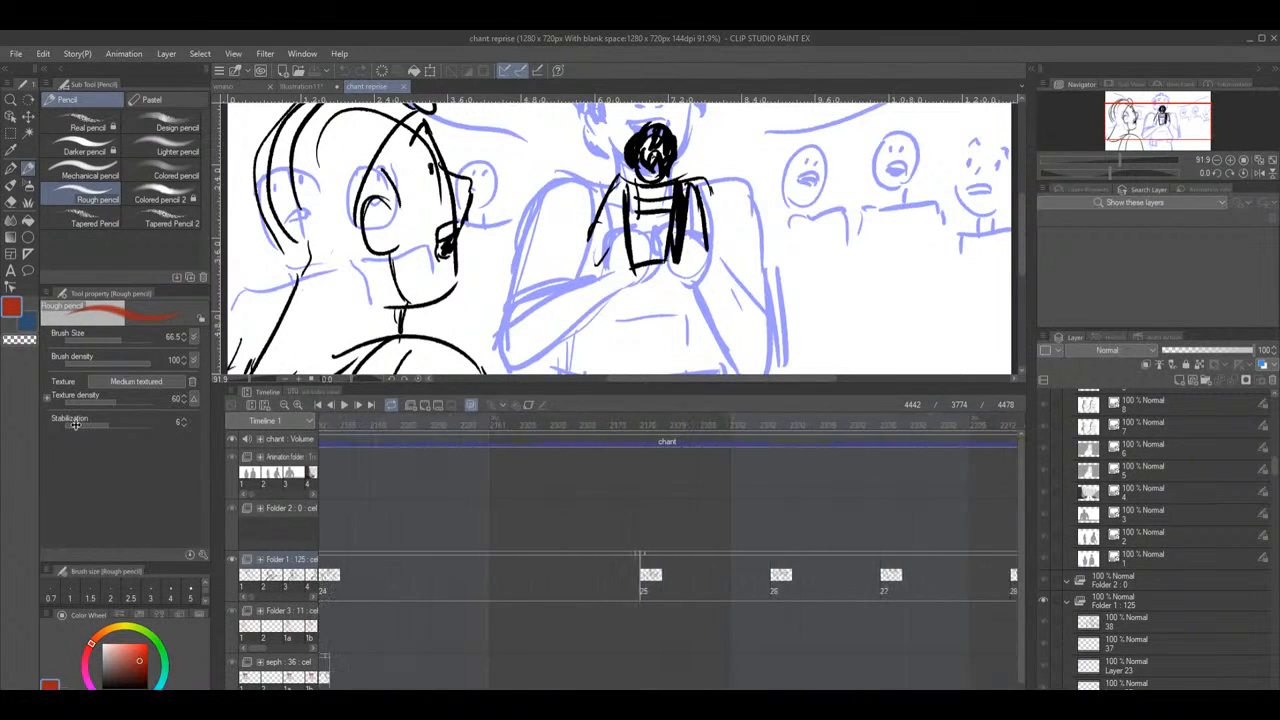
scroll(668, 555, "left", 10)
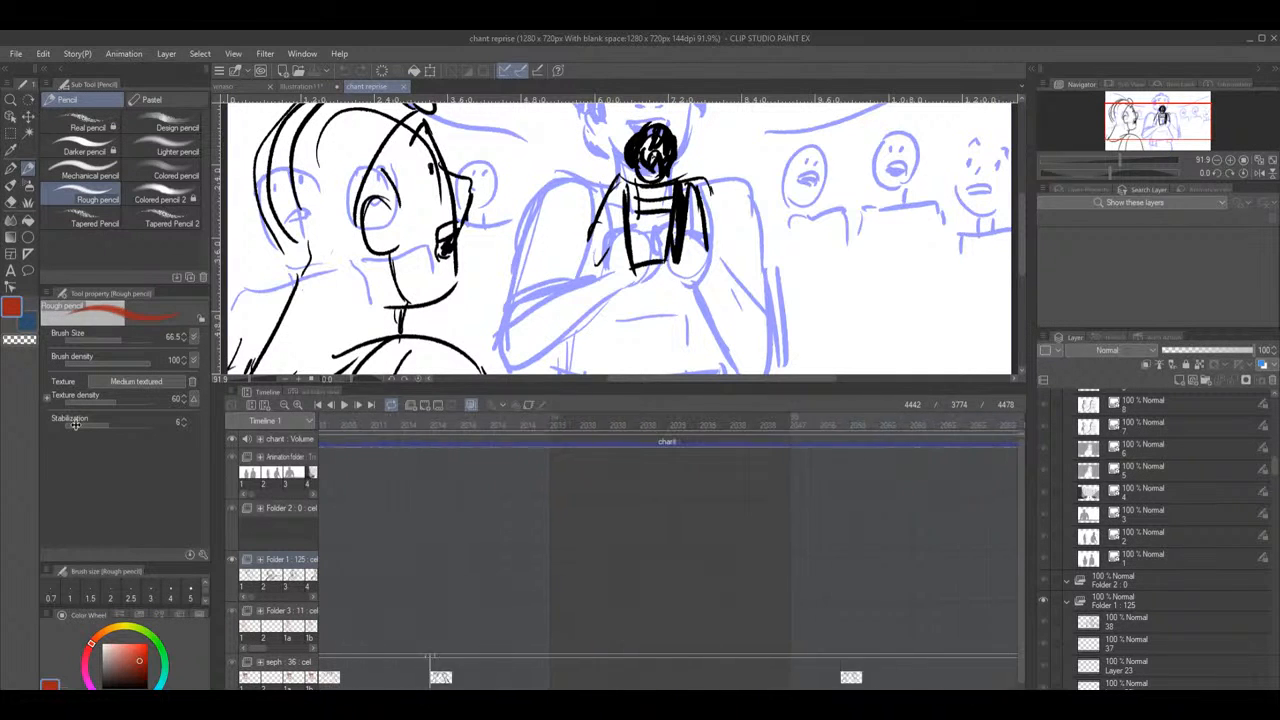
scroll(668, 555, "left", 10)
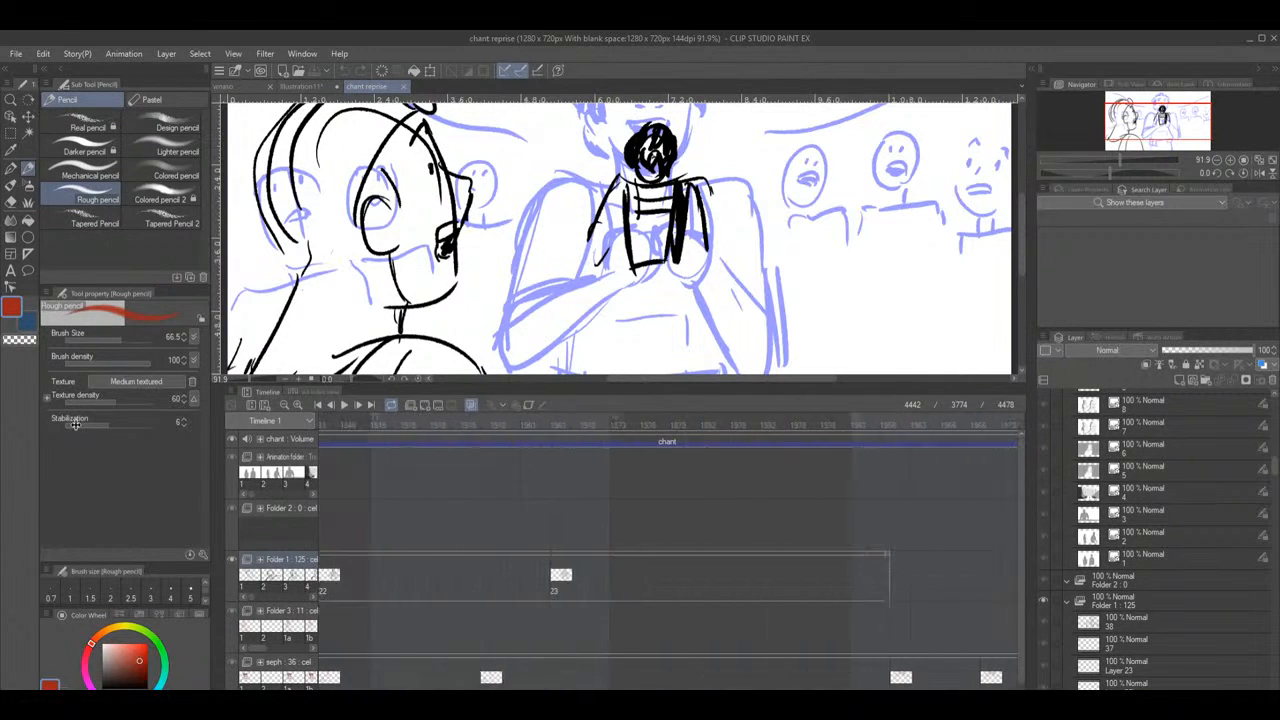
scroll(668, 555, "left", 10)
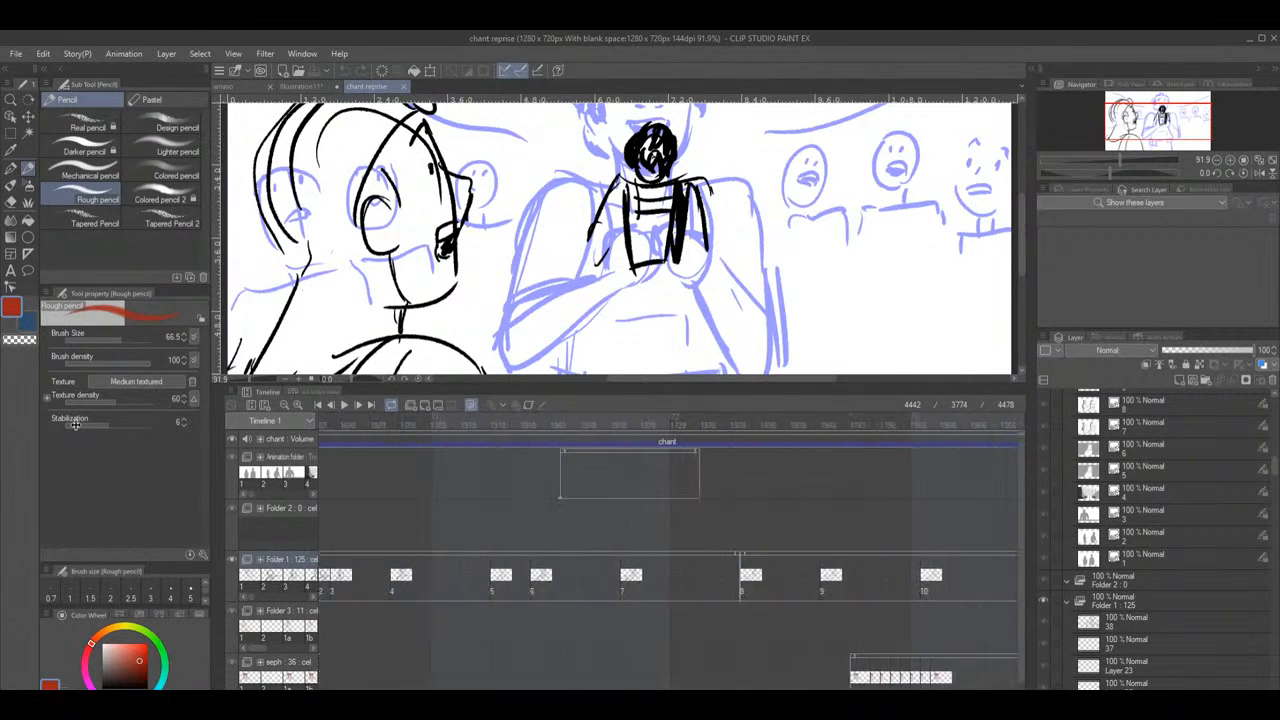
Review the main Animation folder's cels against the chant audio track, going backwards to the opening frames
scroll(668, 555, "left", 10)
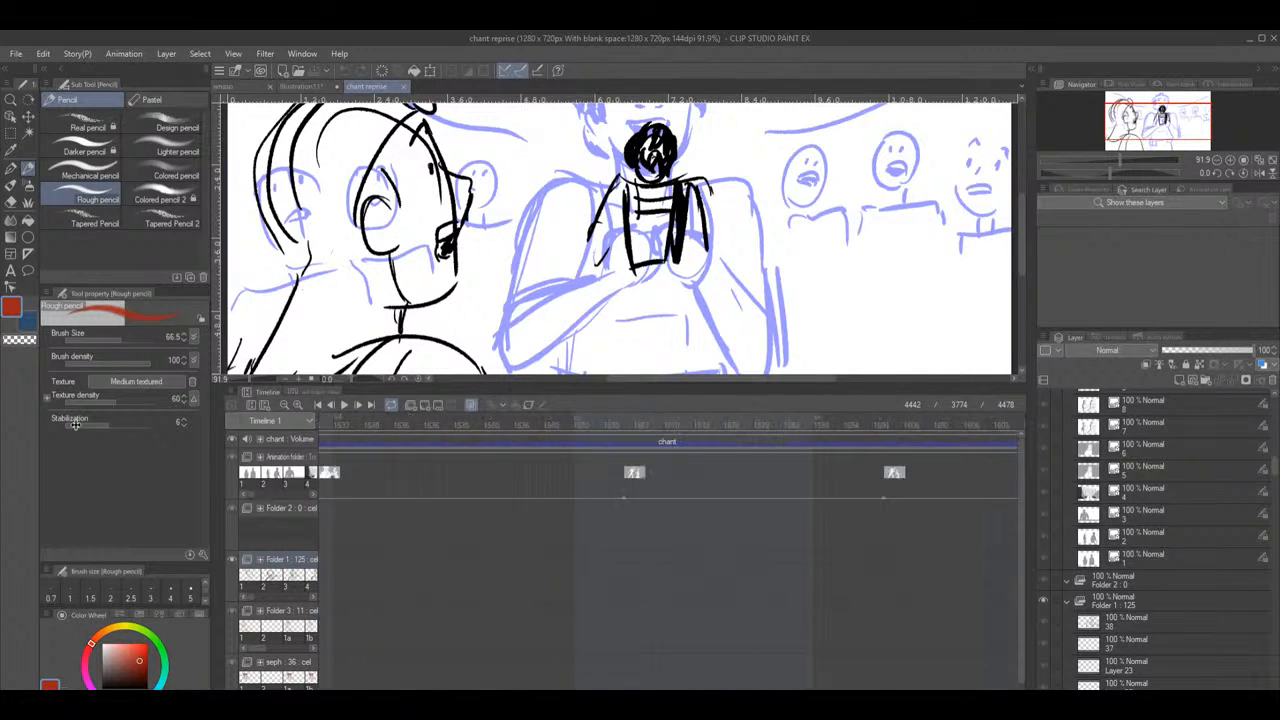
scroll(668, 555, "left", 10)
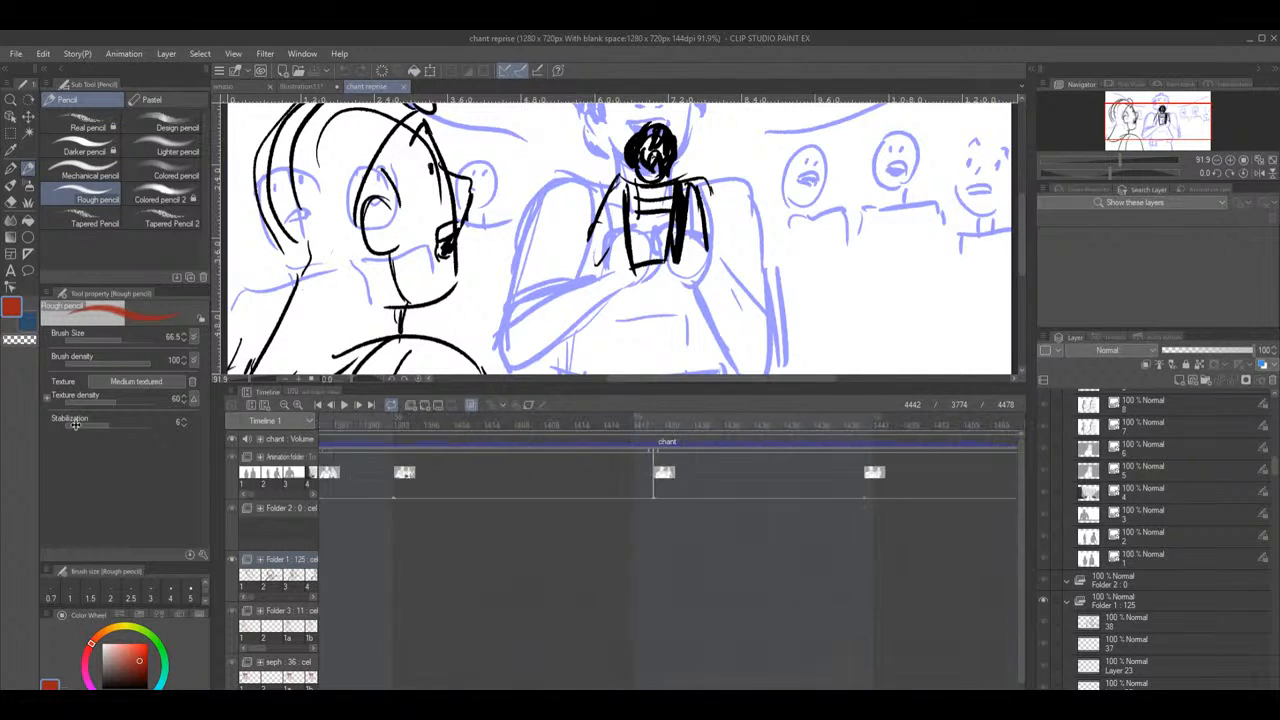
scroll(668, 555, "left", 10)
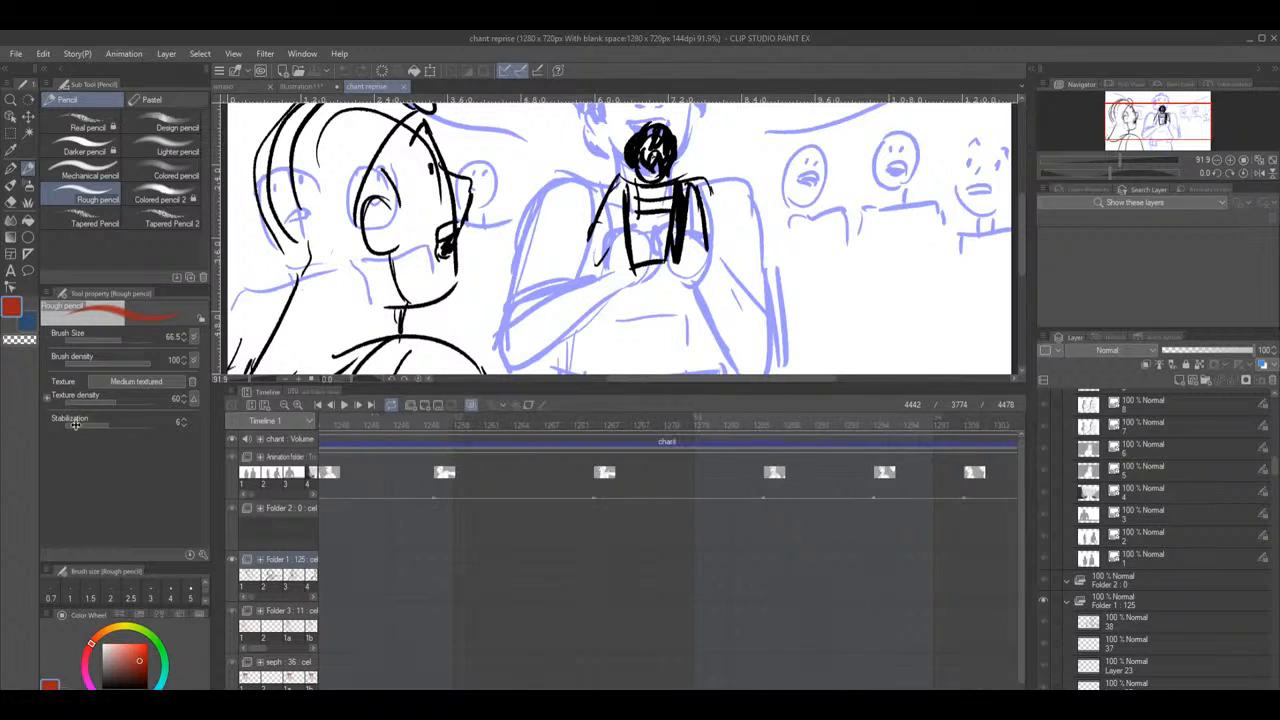
scroll(668, 555, "left", 10)
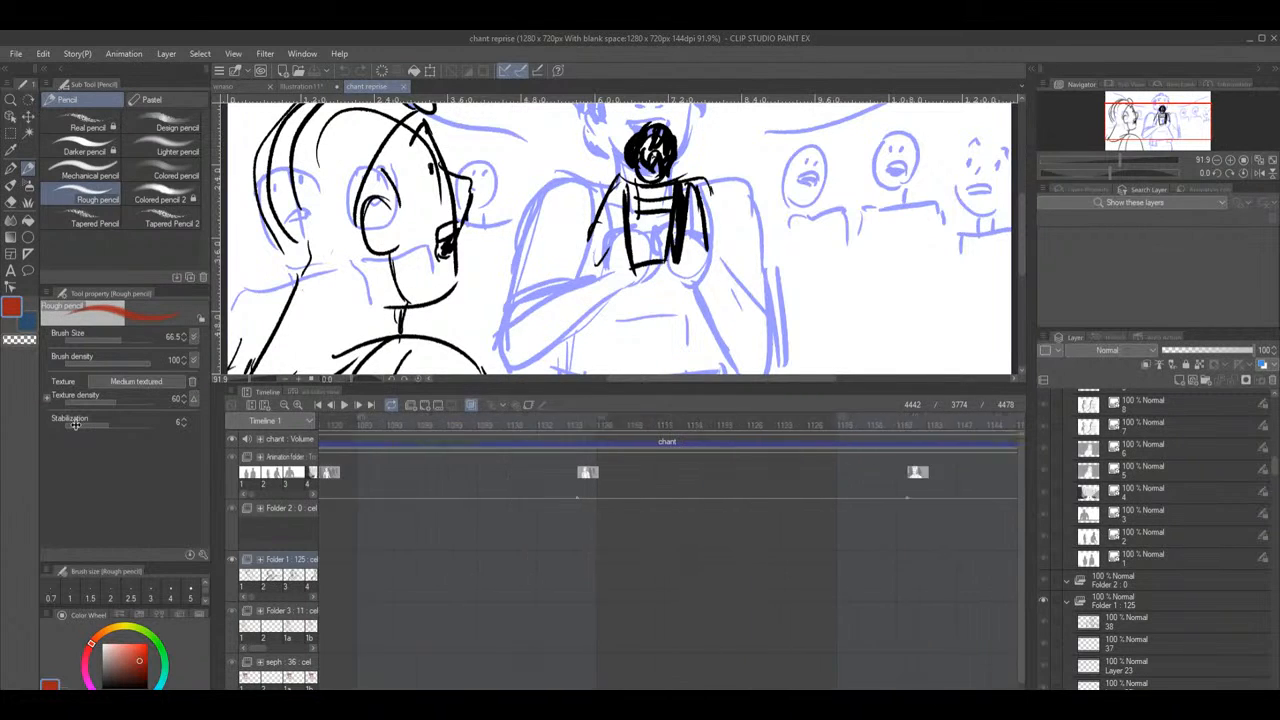
scroll(668, 555, "left", 10)
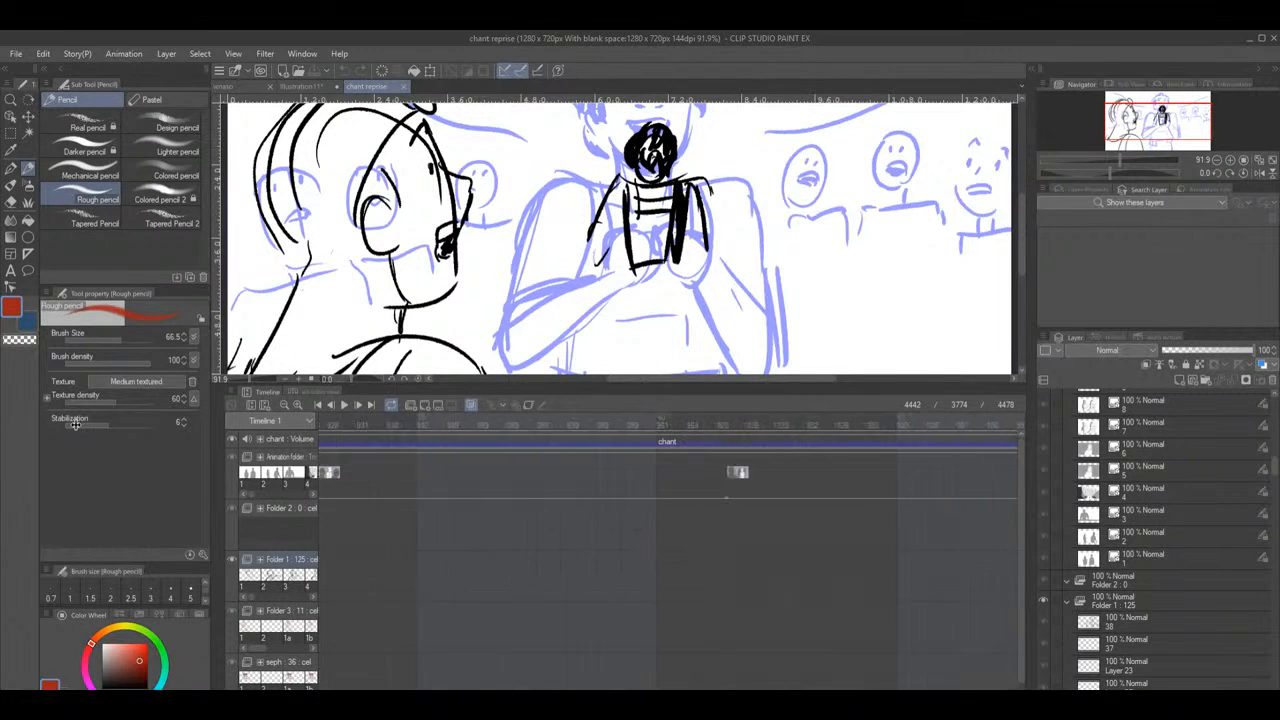
scroll(668, 555, "left", 10)
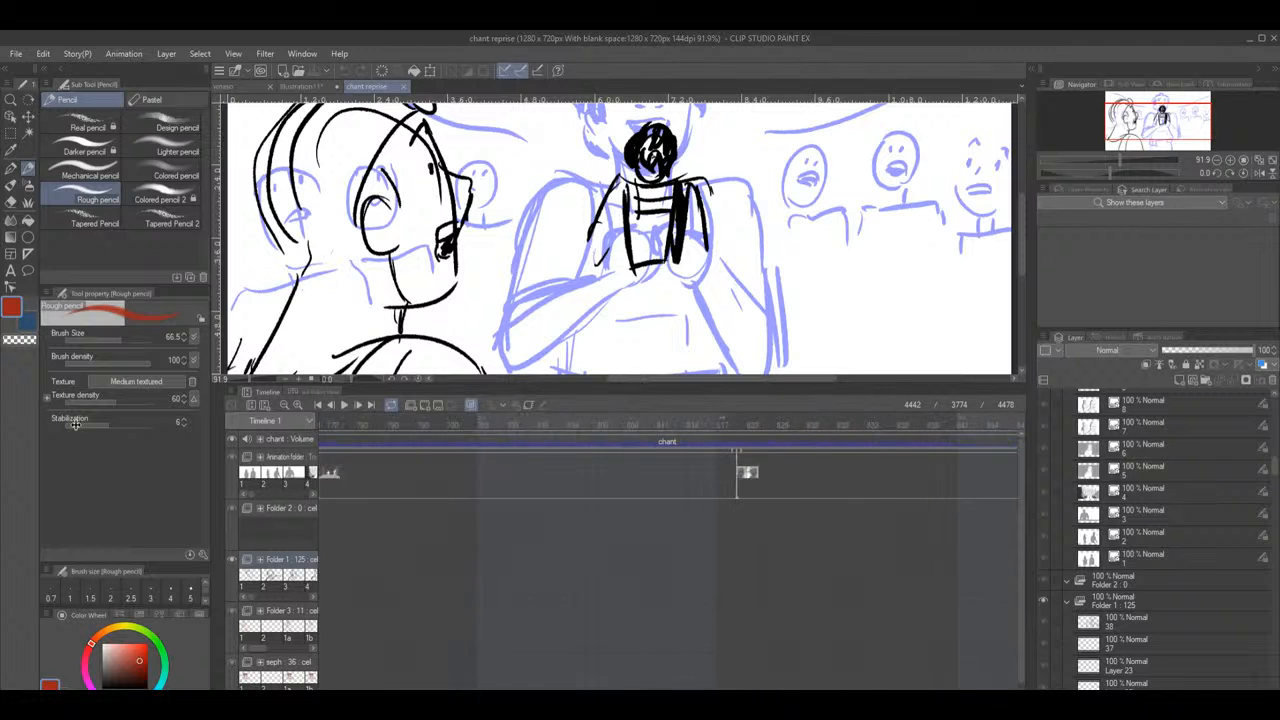
scroll(668, 555, "left", 10)
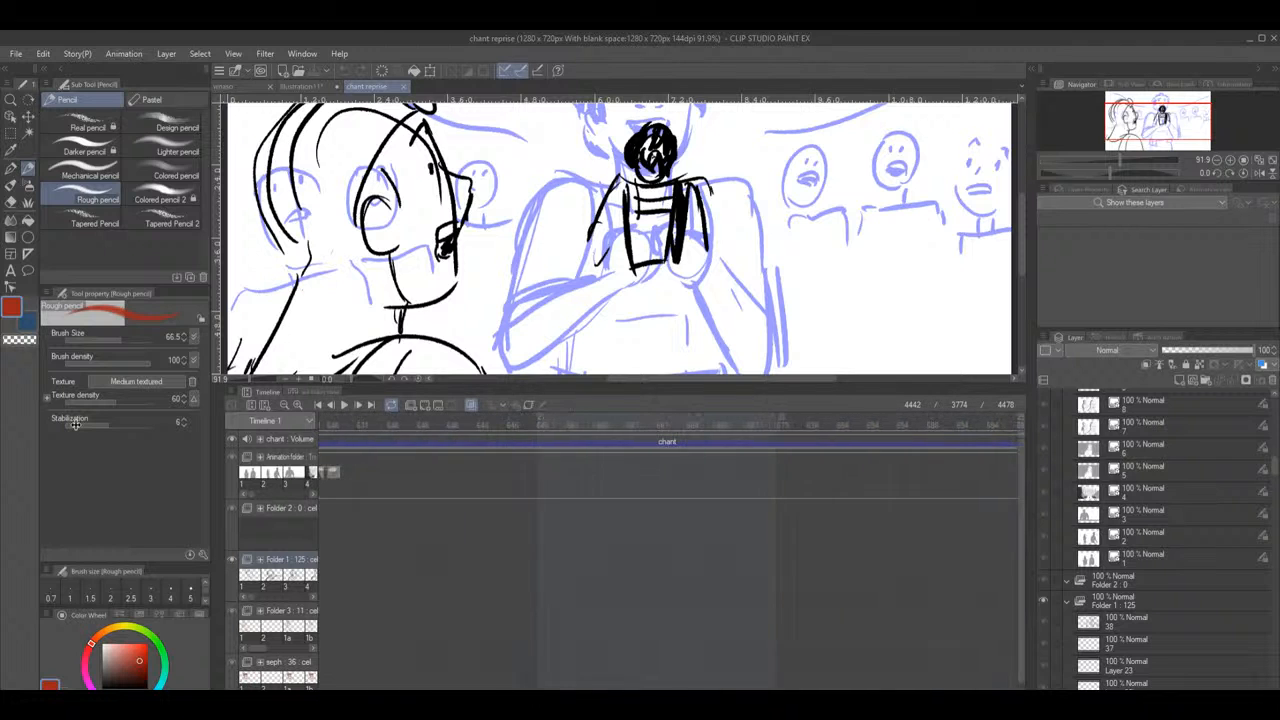
scroll(668, 555, "left", 10)
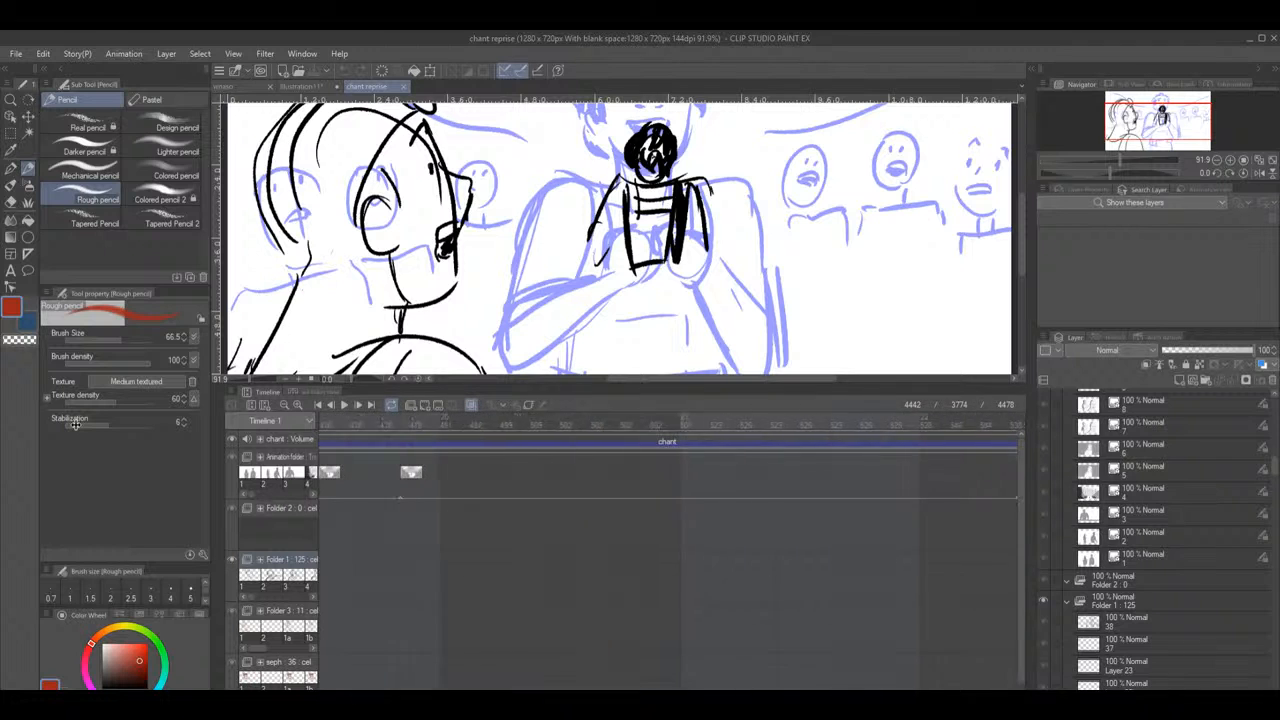
scroll(668, 555, "left", 10)
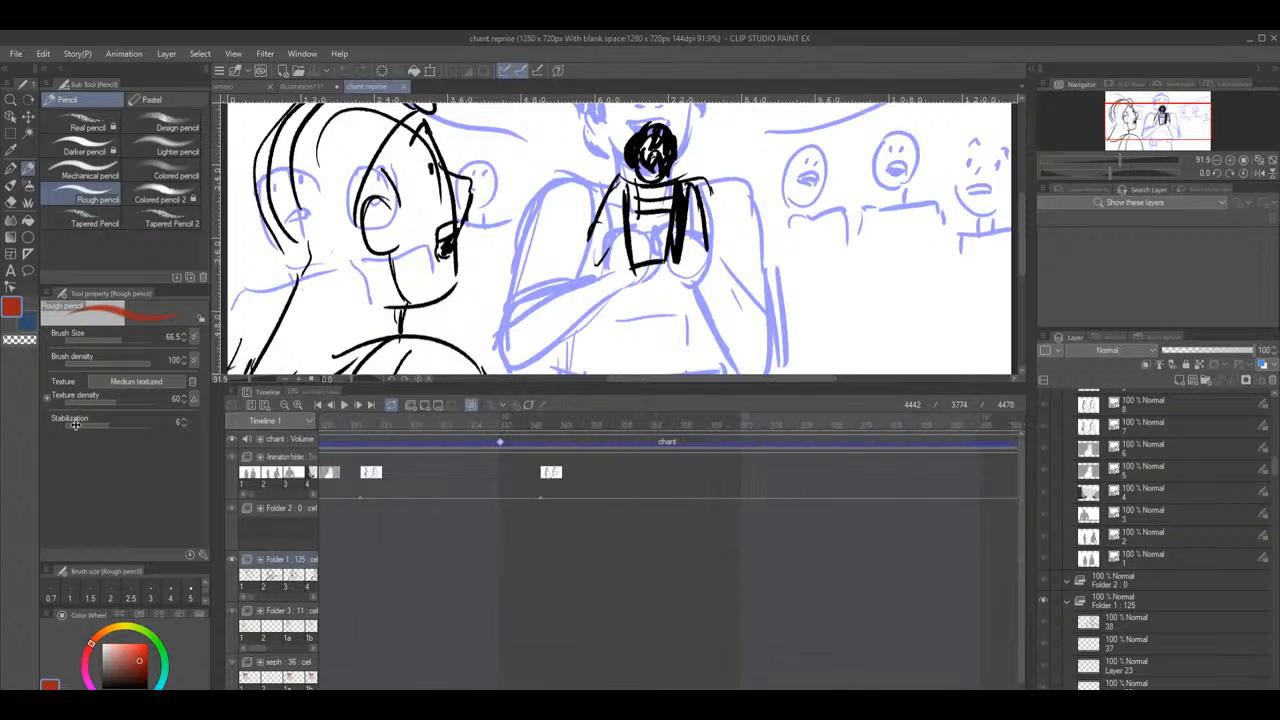
scroll(668, 555, "left", 15)
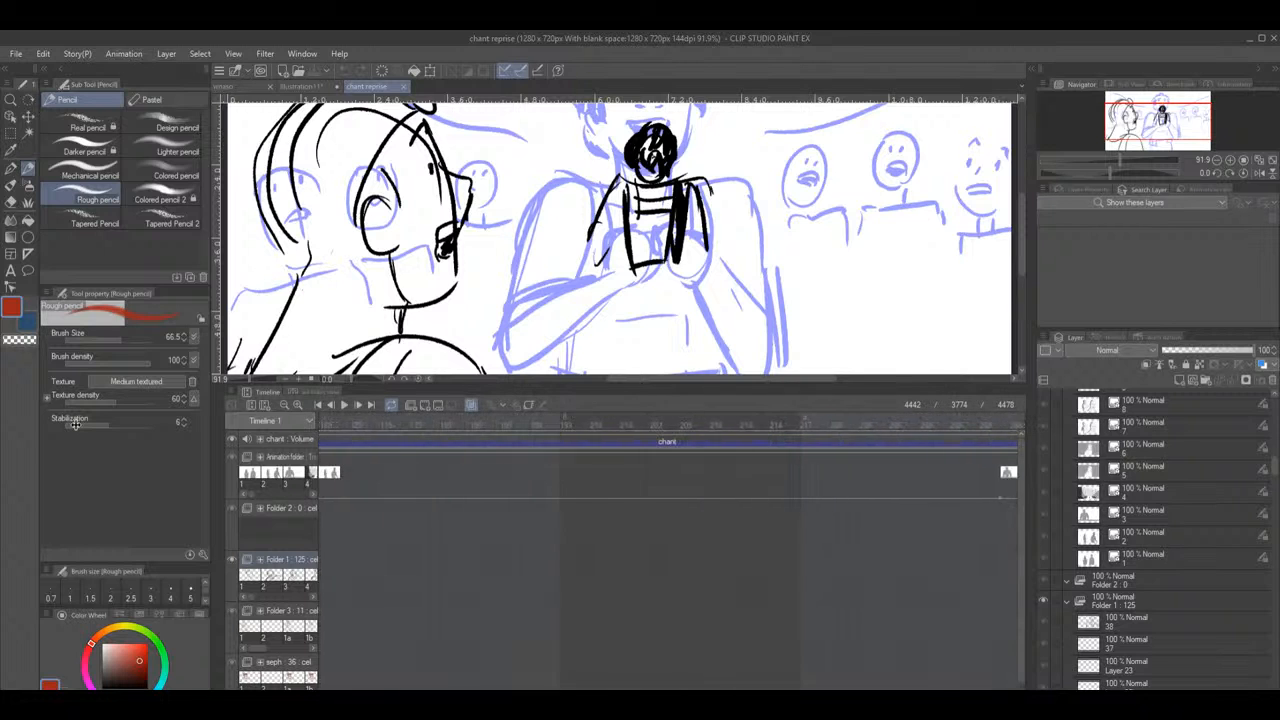
scroll(668, 555, "left", 5)
scroll(668, 550, "left", 8)
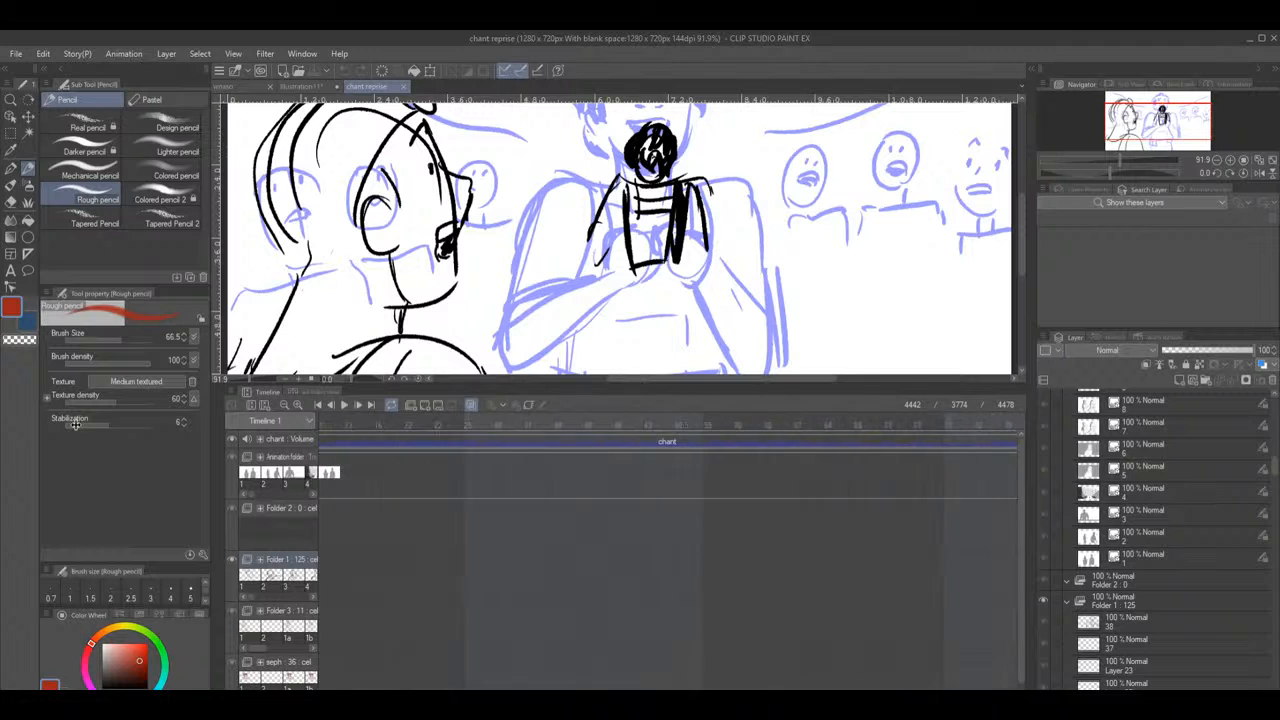
Go to the main Animation folder's opening frame -15 and shrink the timeline so the whole canvas is in view
left_click_drag(451, 500, 519, 503)
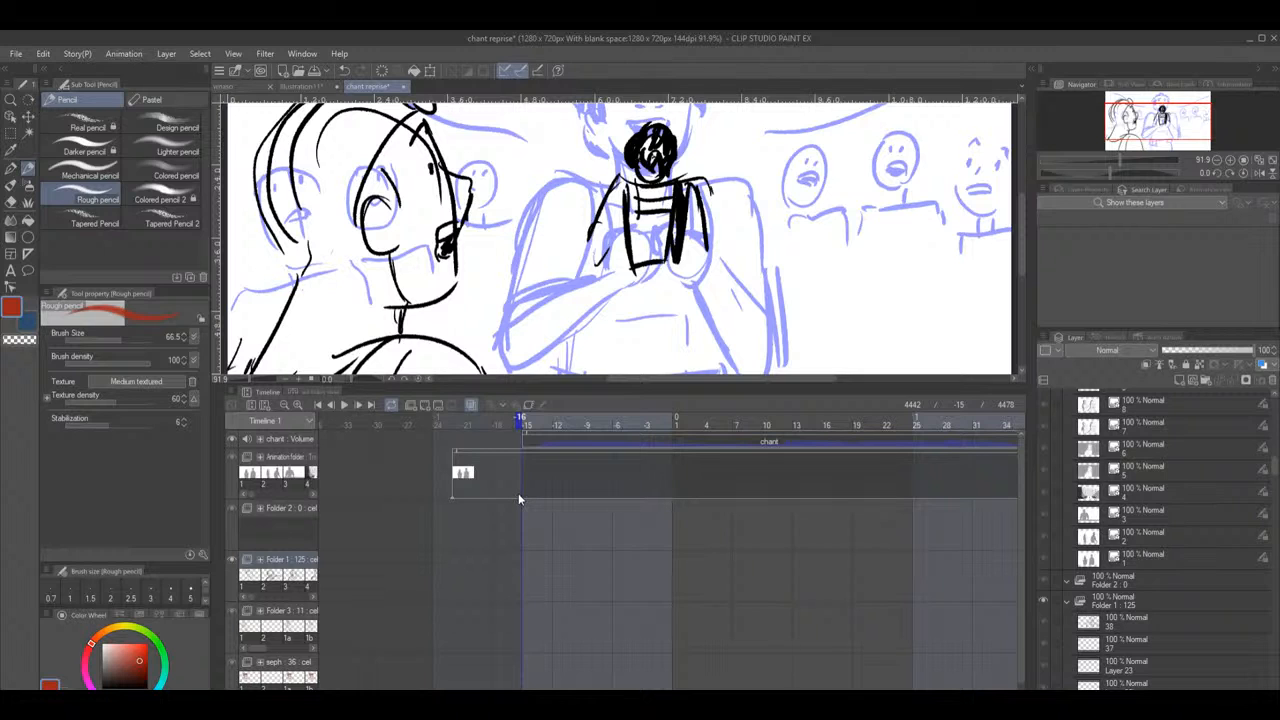
left_click(527, 465)
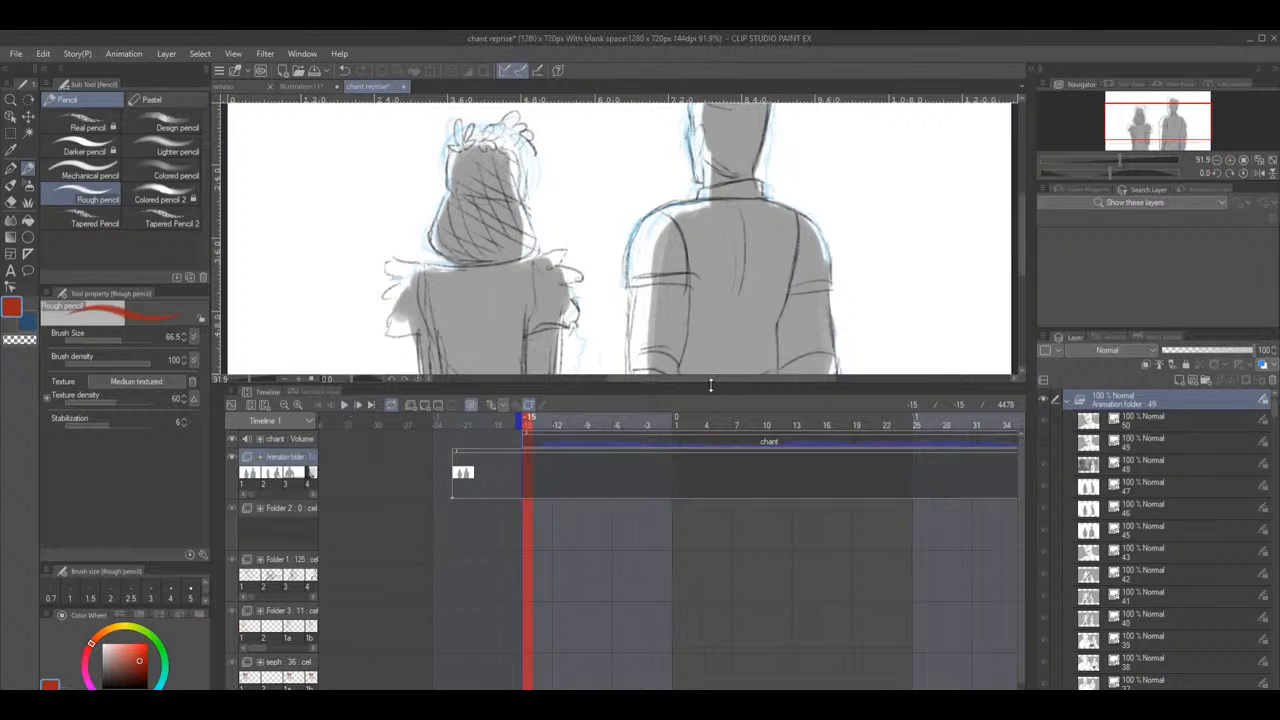
left_click_drag(712, 385, 703, 611)
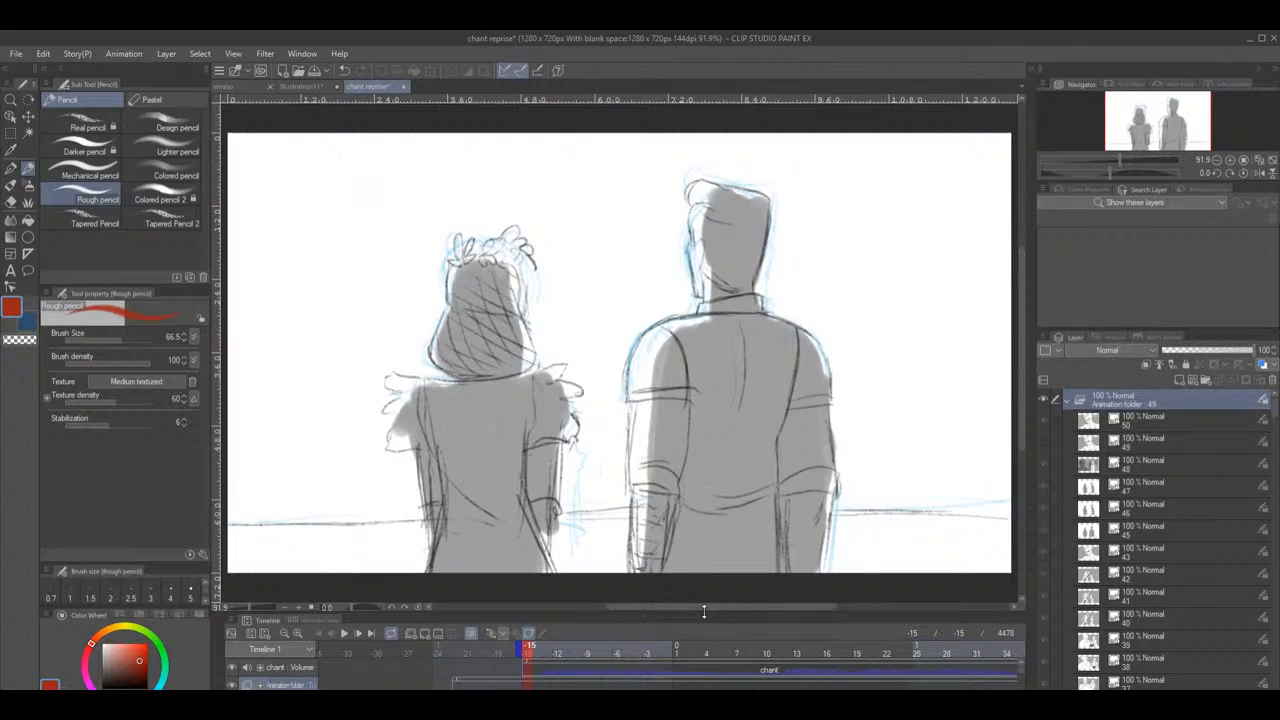
Play the chant reprise animation from the opening frame to its final frames, pausing around frames 1437 and 1505, and close the file
left_click(344, 632)
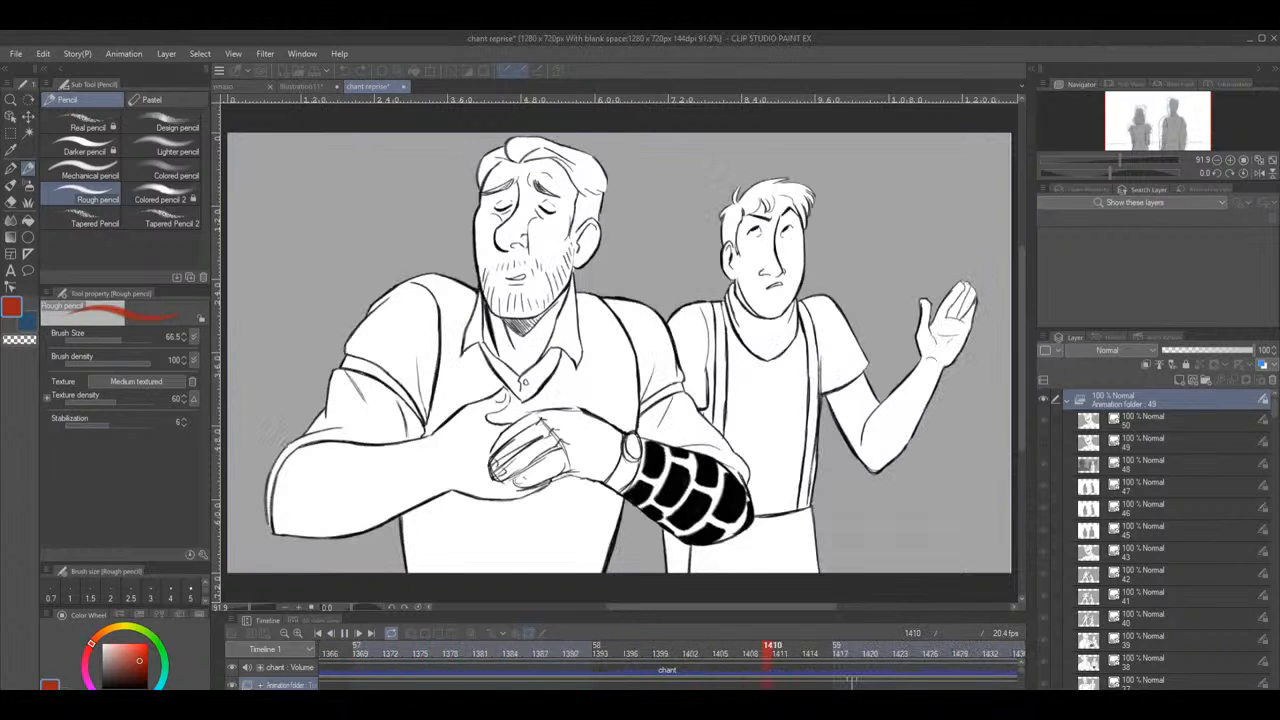
left_click(347, 636)
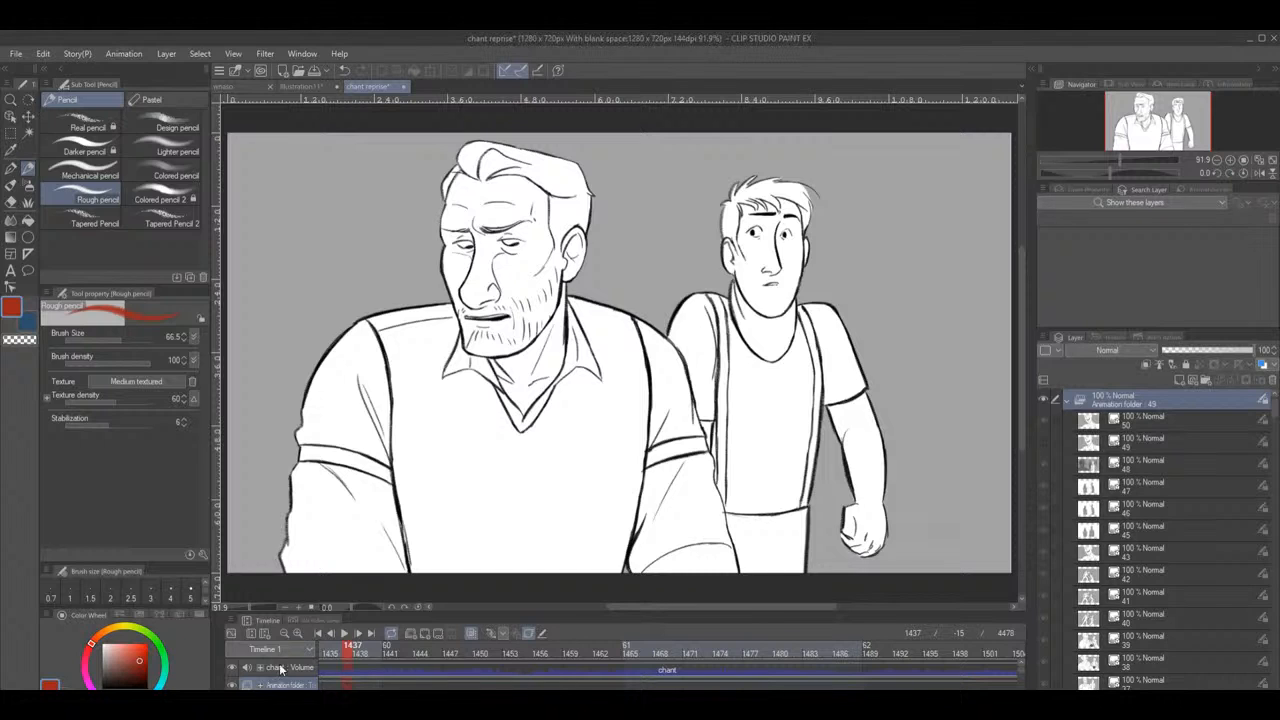
left_click(345, 634)
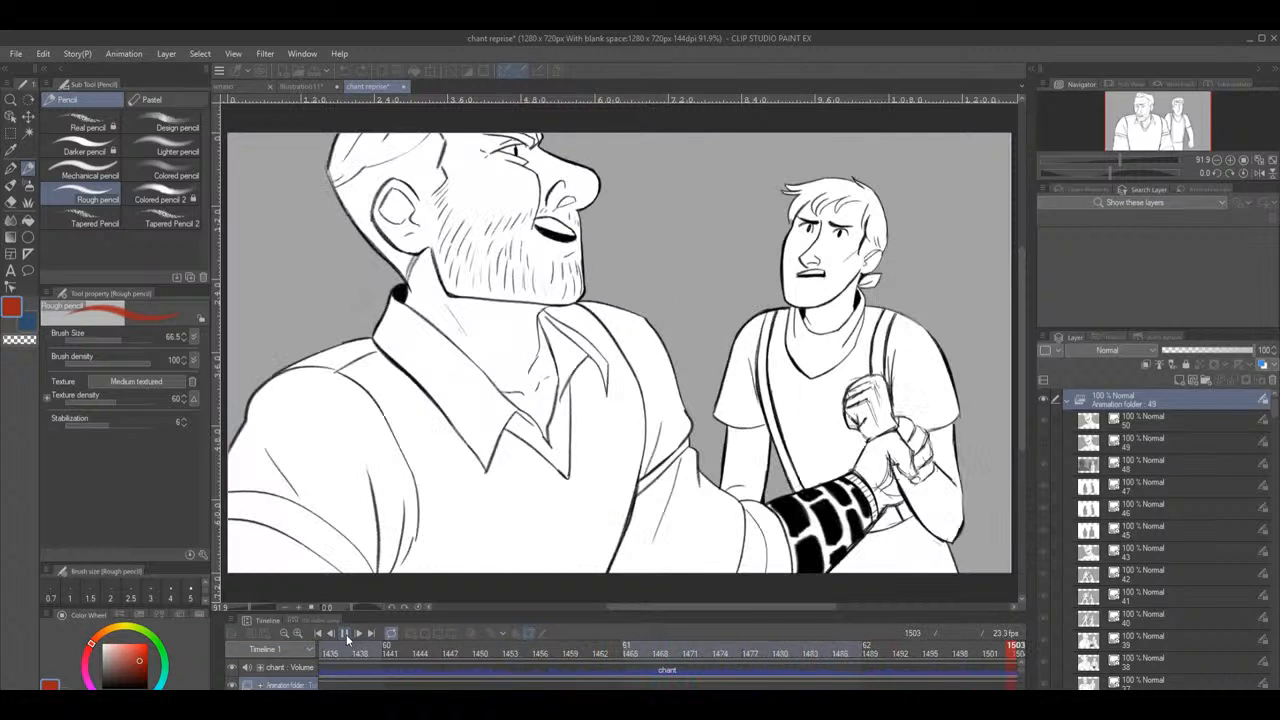
left_click(345, 634)
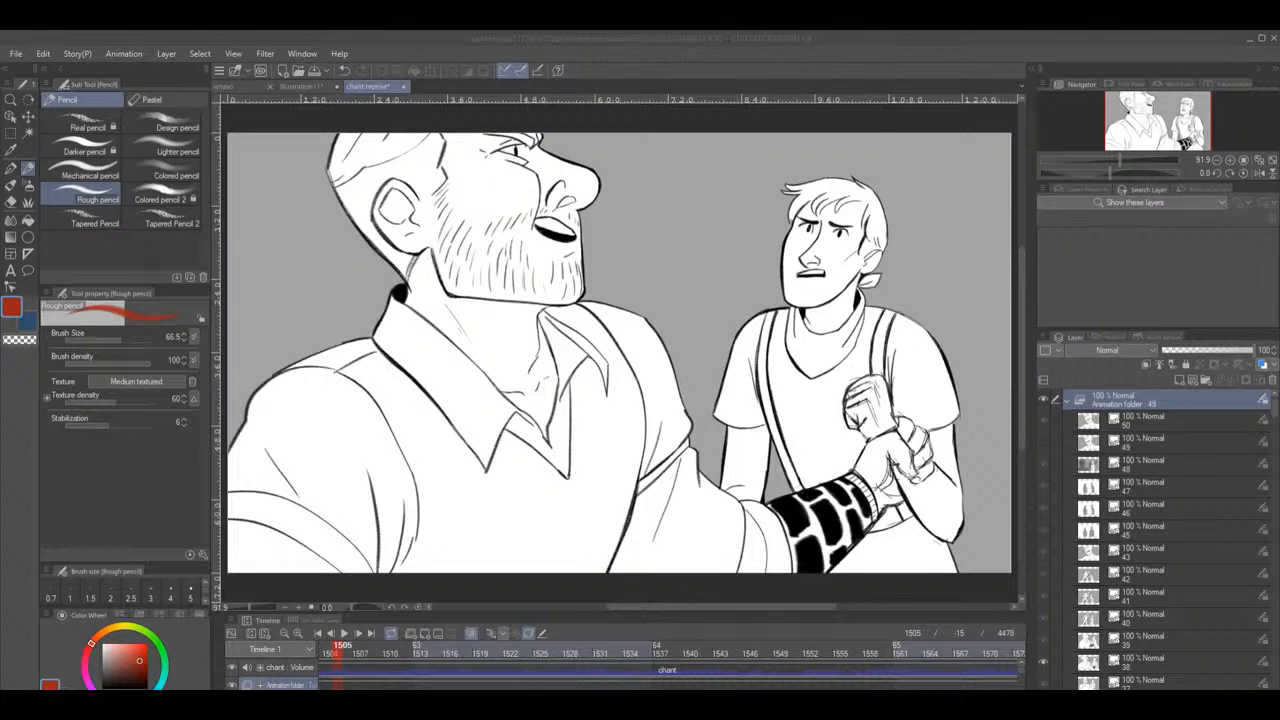
left_click(344, 634)
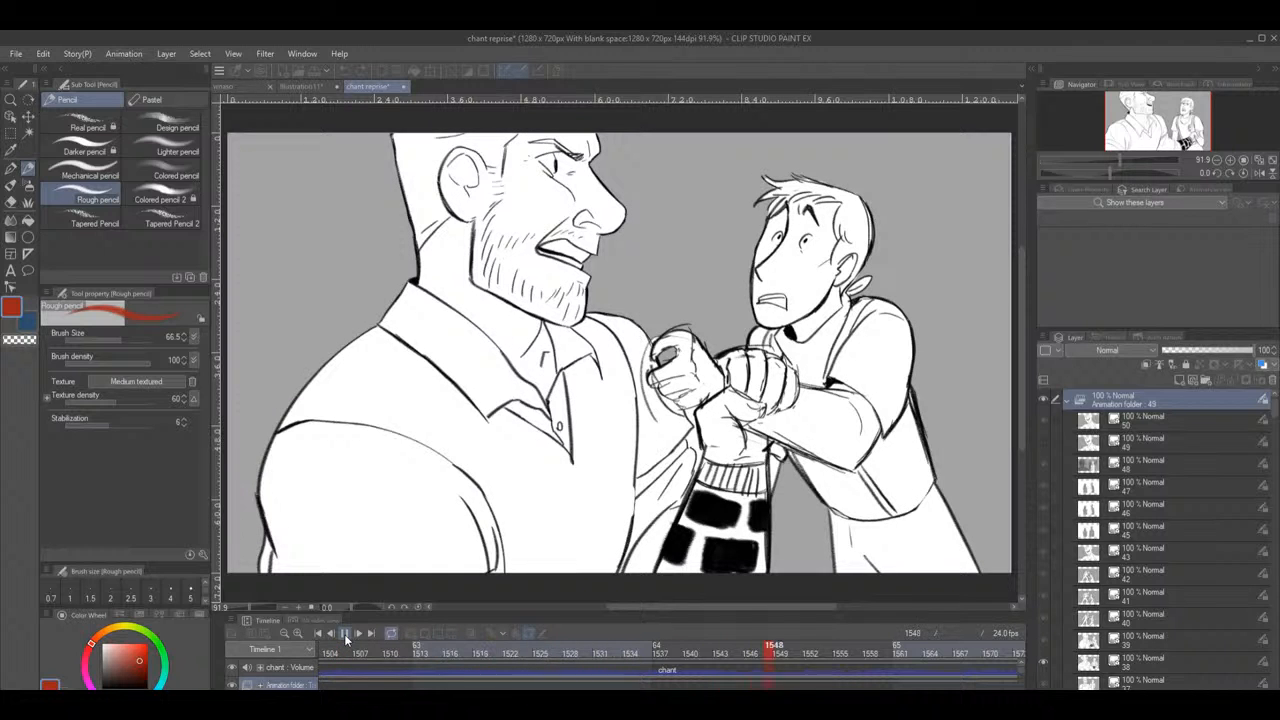
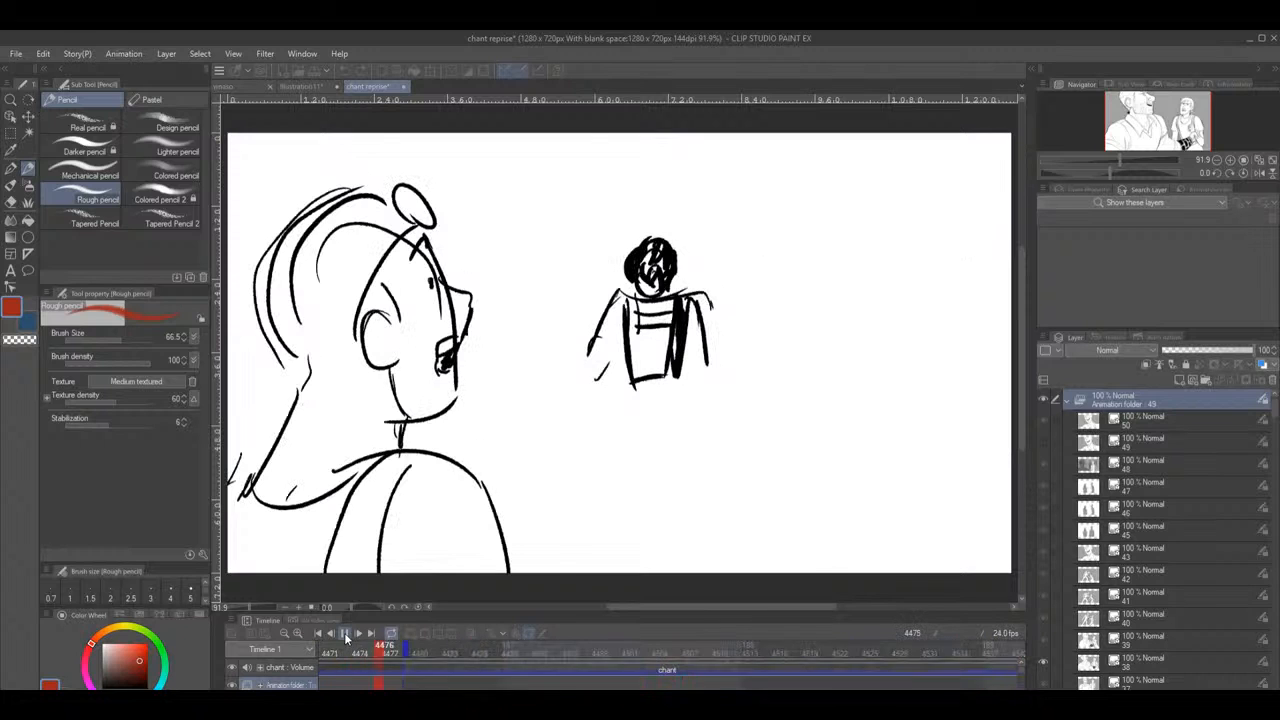
left_click(344, 632)
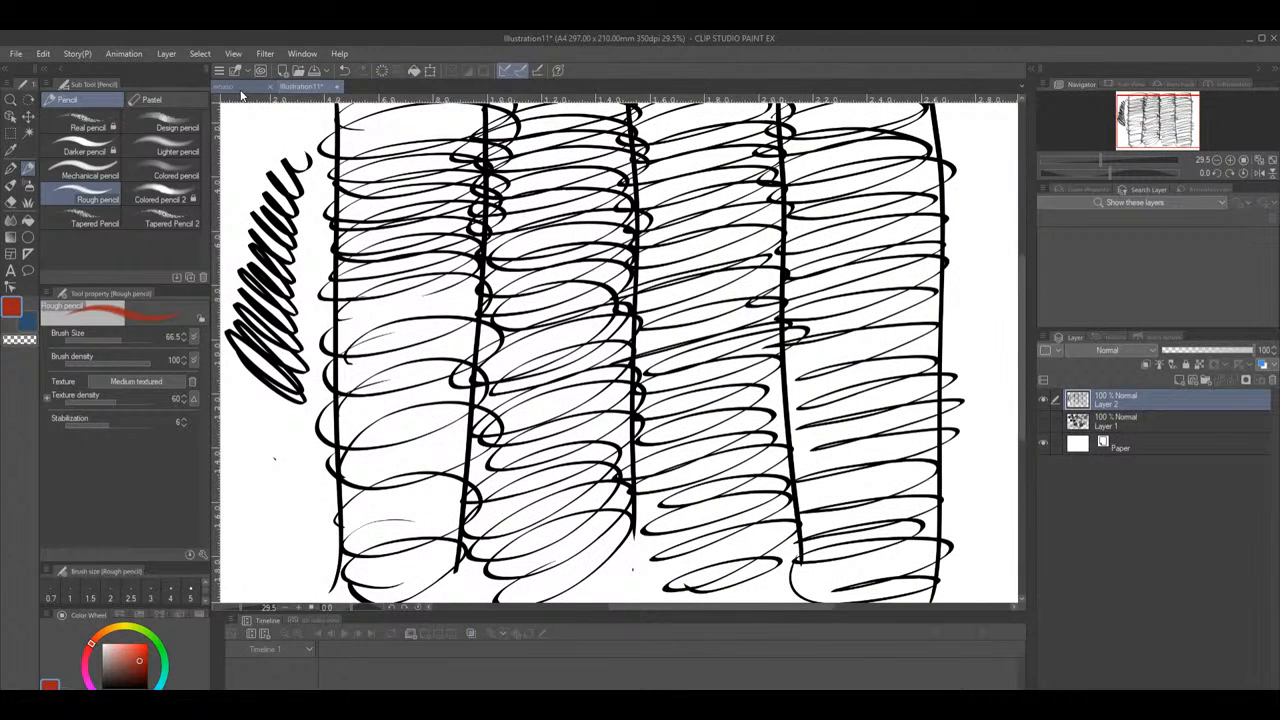
Return to the wnaso illustration and move Layer 27 directly below Layer 26
left_click(245, 88)
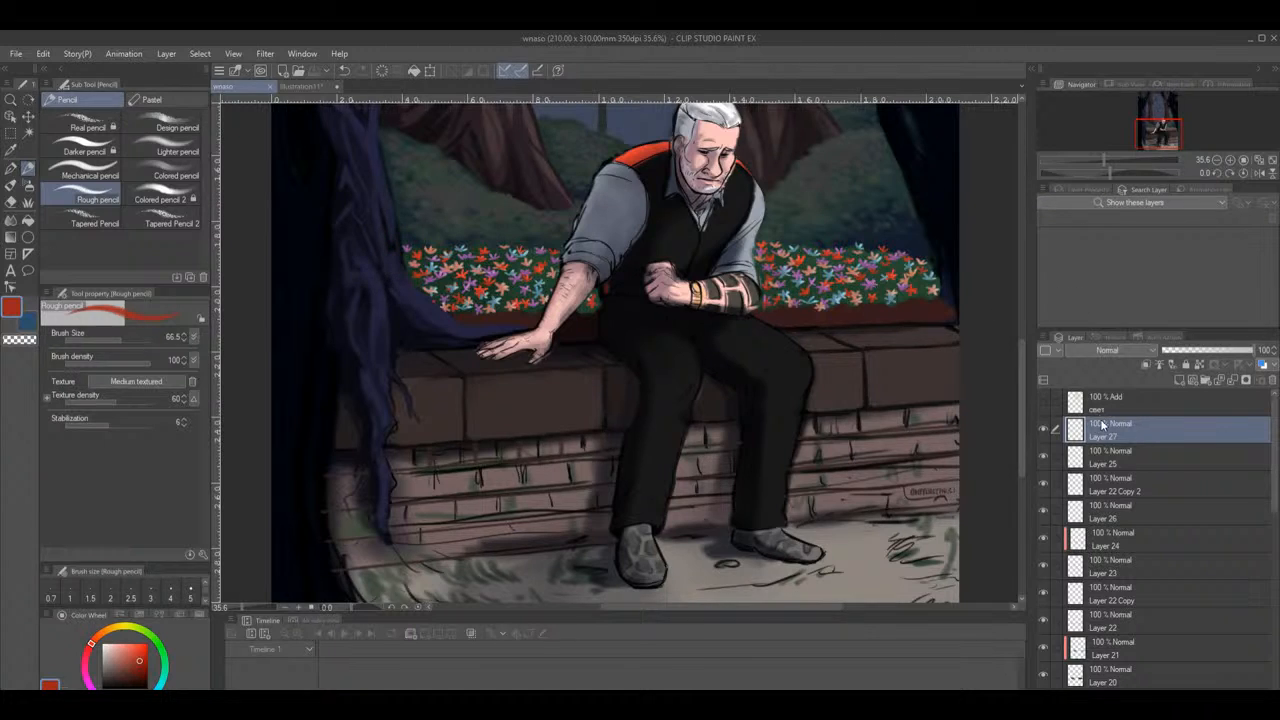
left_click(1043, 430)
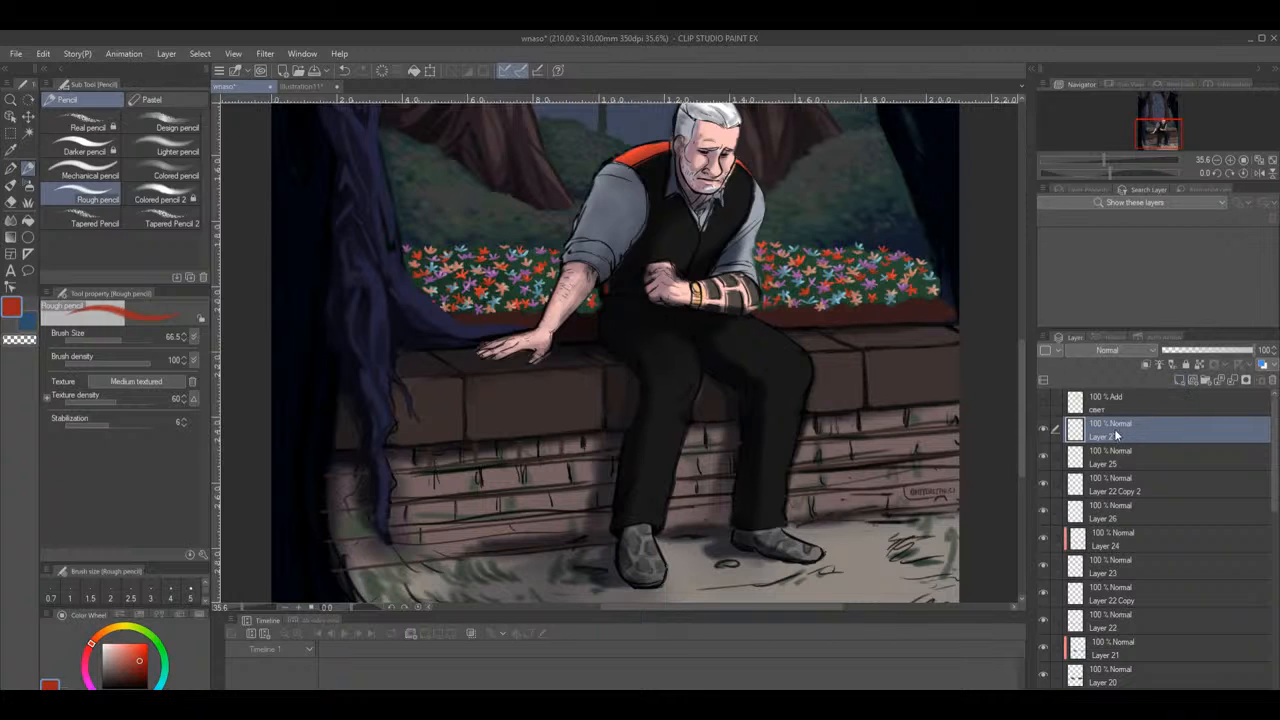
left_click_drag(1117, 433, 1107, 527)
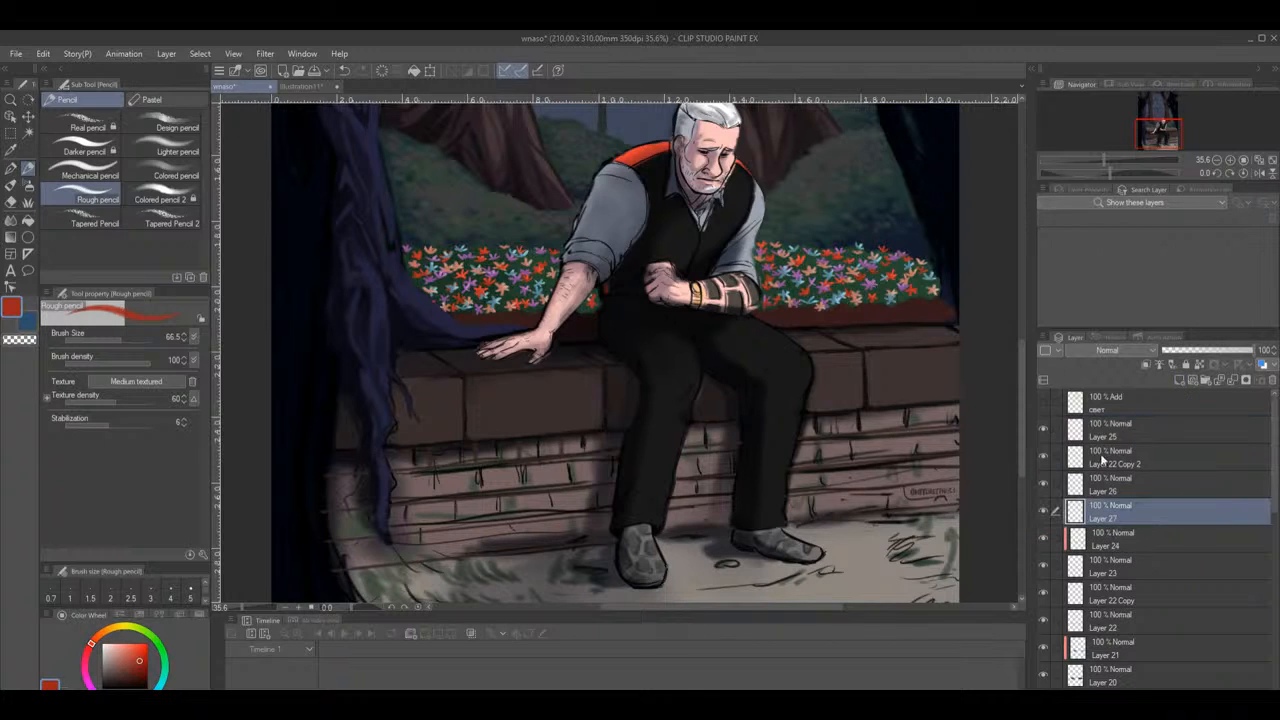
left_click(1146, 366)
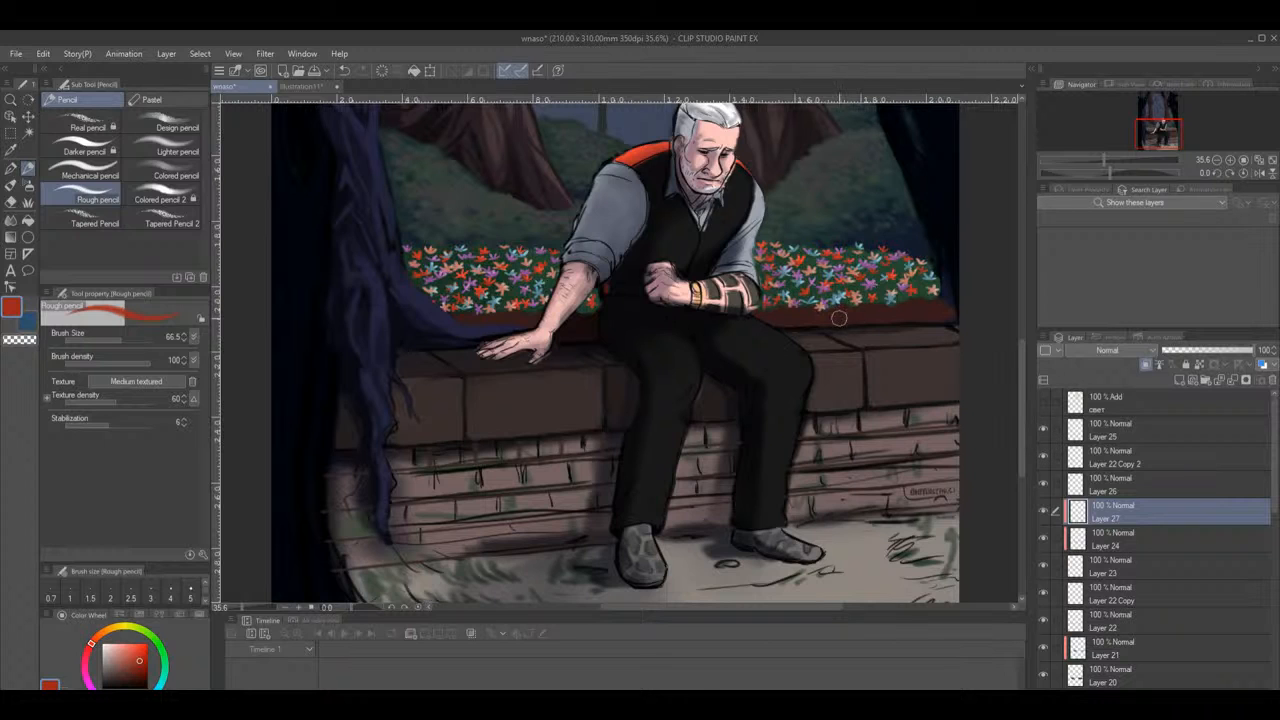
left_click(28, 131)
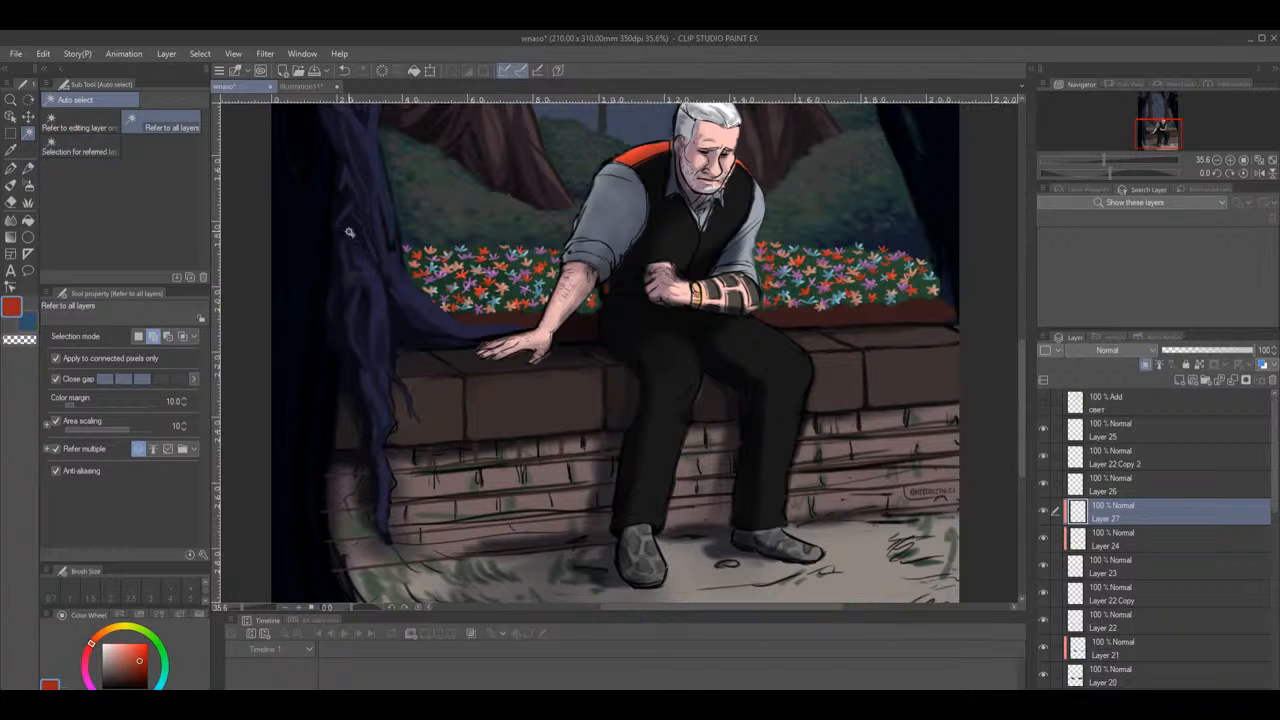
left_click(515, 320)
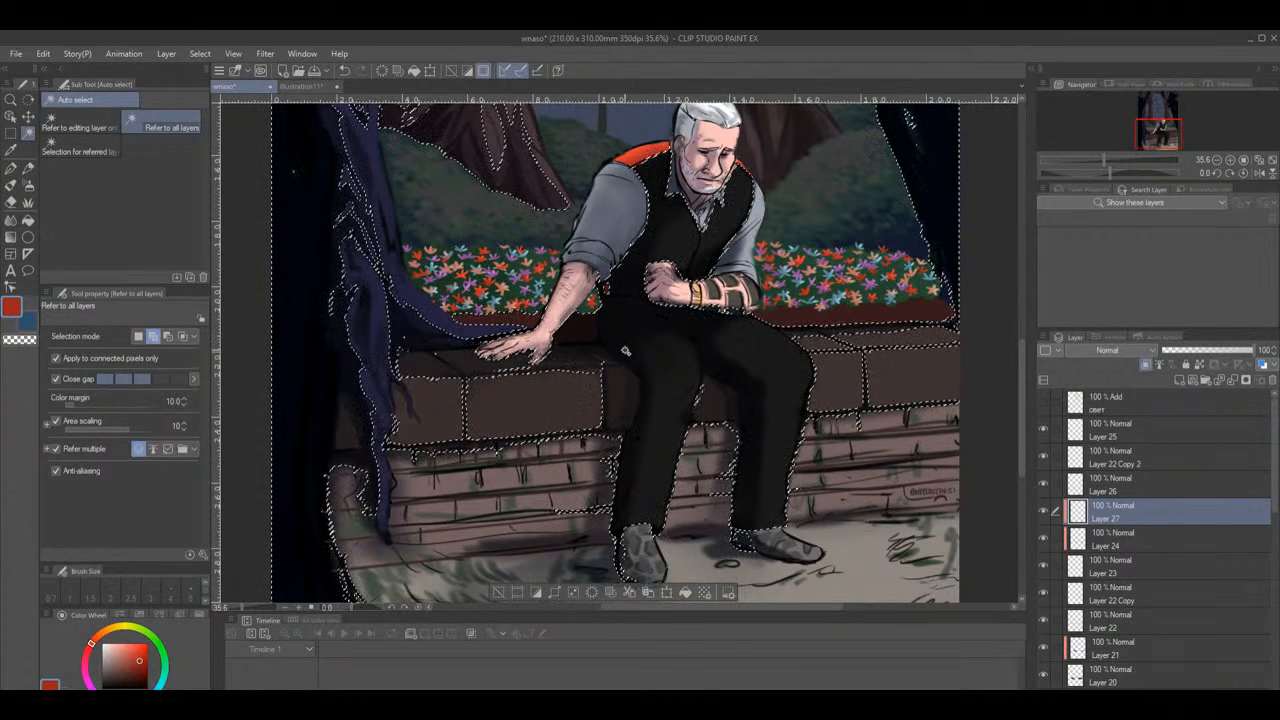
left_click(505, 320)
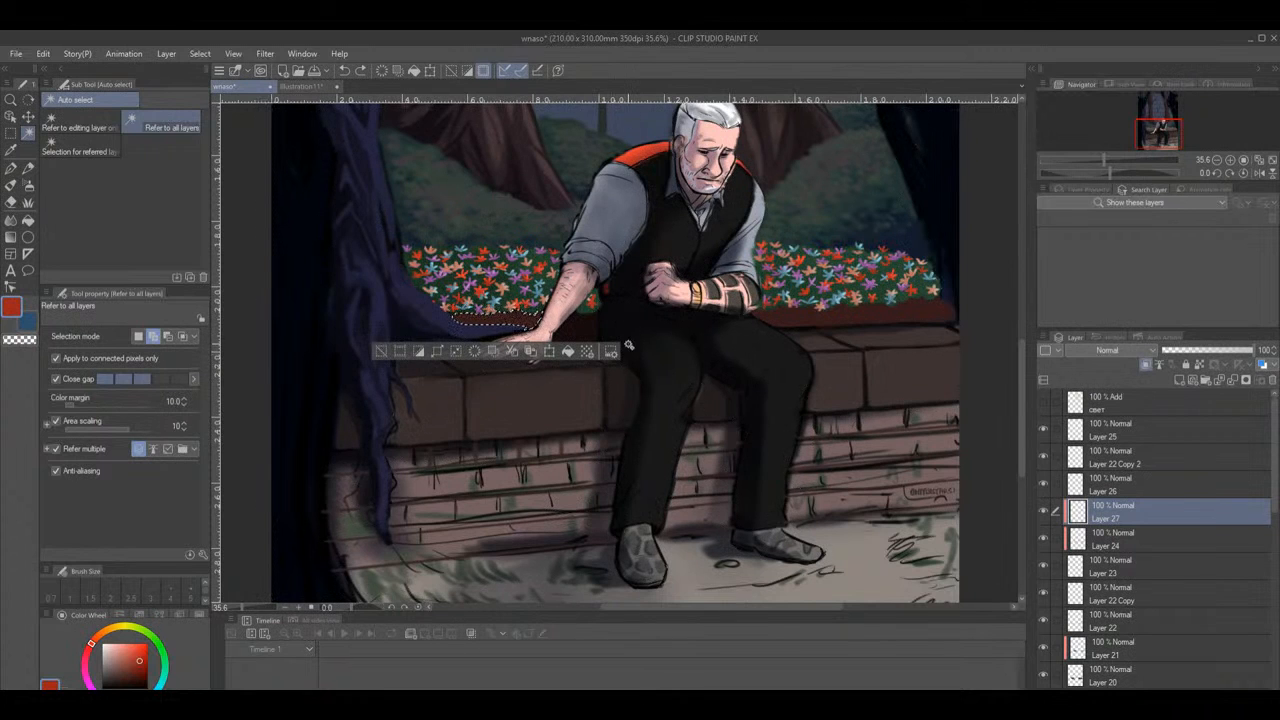
left_click(85, 127)
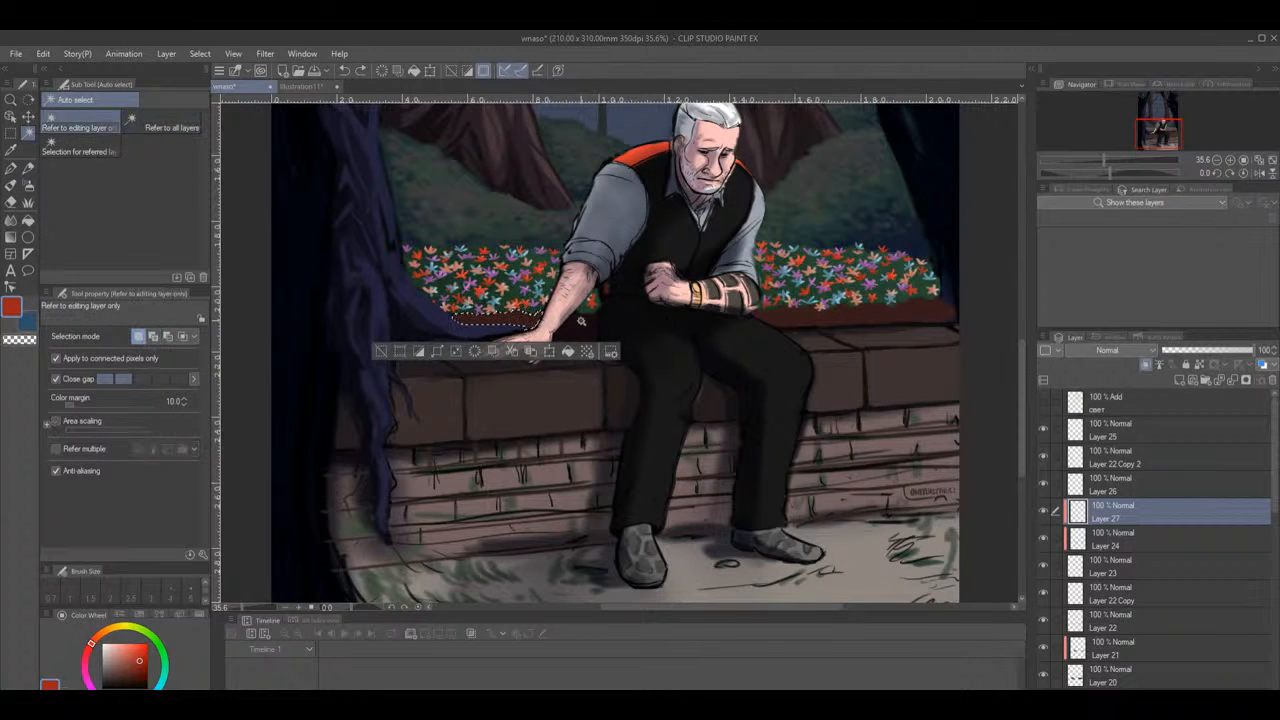
left_click(577, 327)
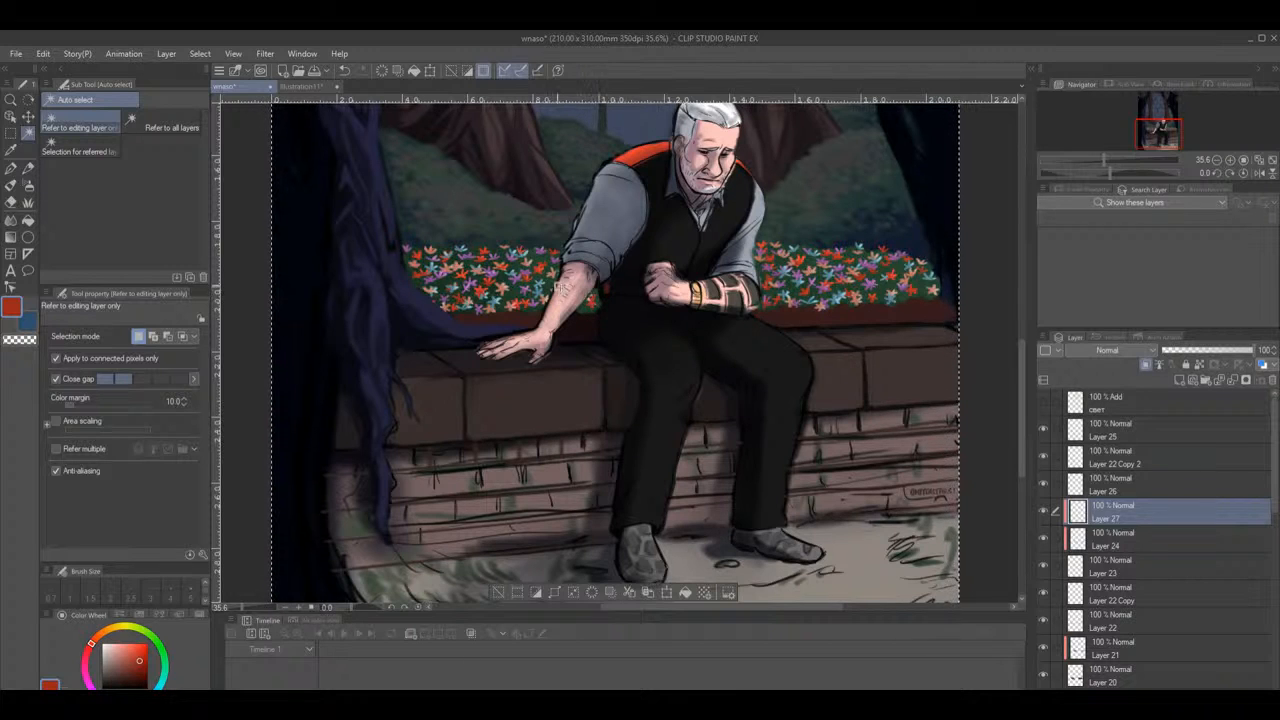
left_click(10, 132)
left_click(244, 182)
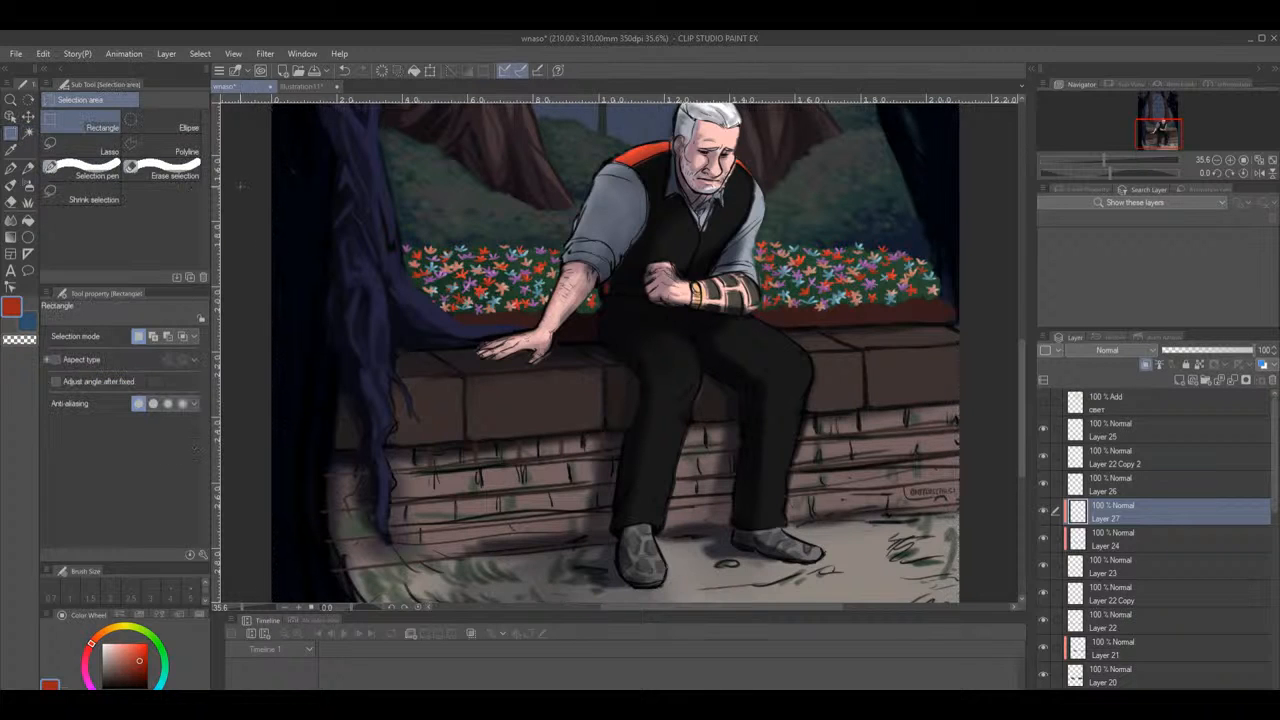
With the Rough pencil at size 28.4 and a sampled near-black, paint shading on the soil strip below the flowers, keeping Layer 27 unclipped
left_click(28, 168)
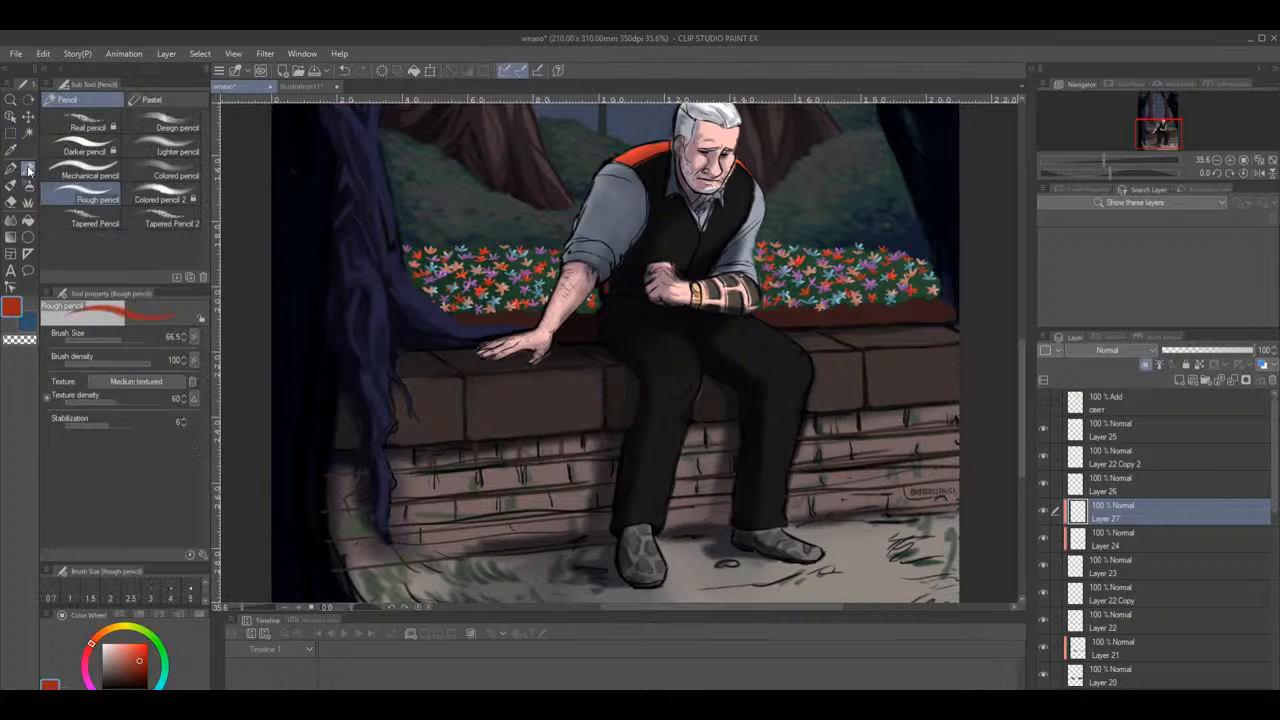
left_click(572, 332, "alt")
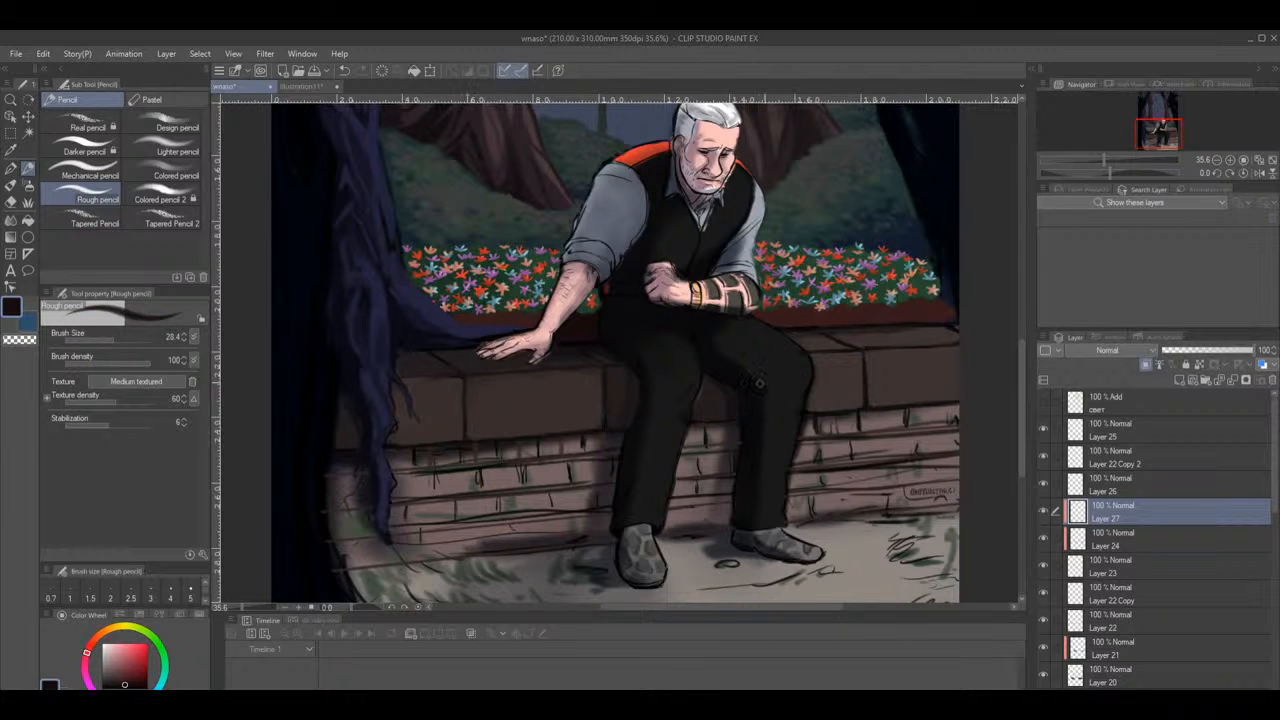
left_click(1146, 366)
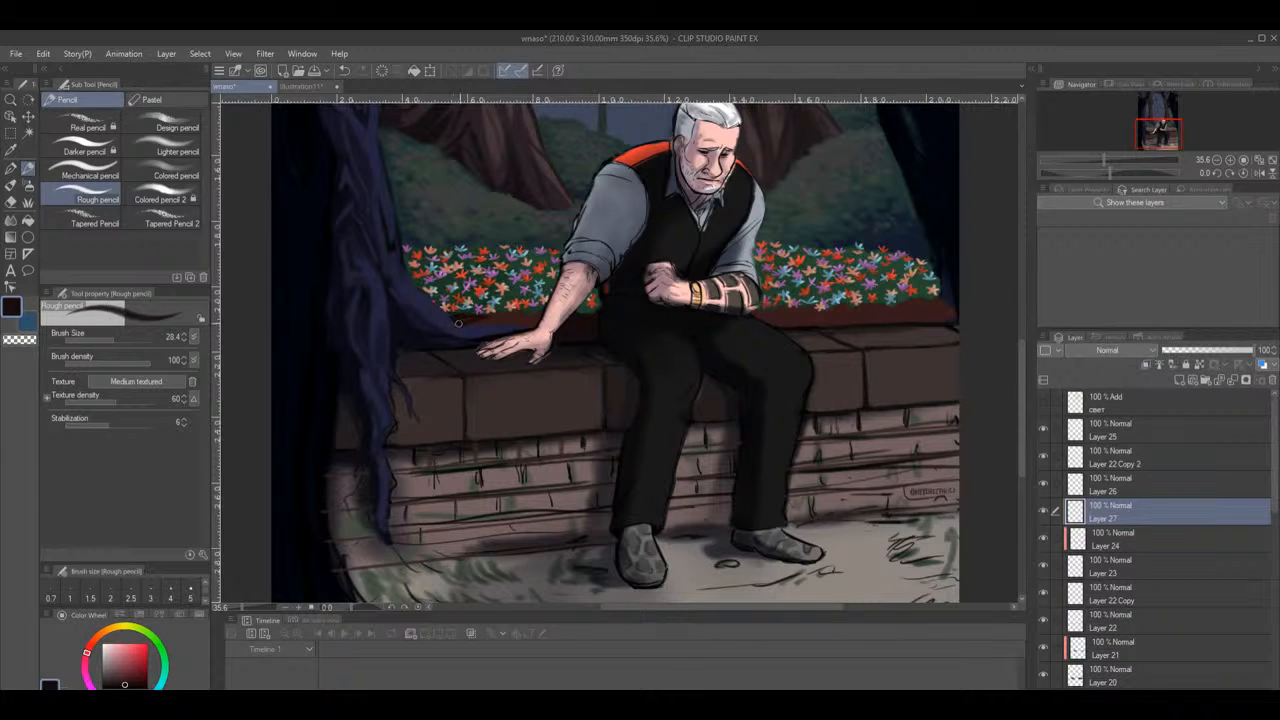
left_click_drag(492, 319, 506, 316)
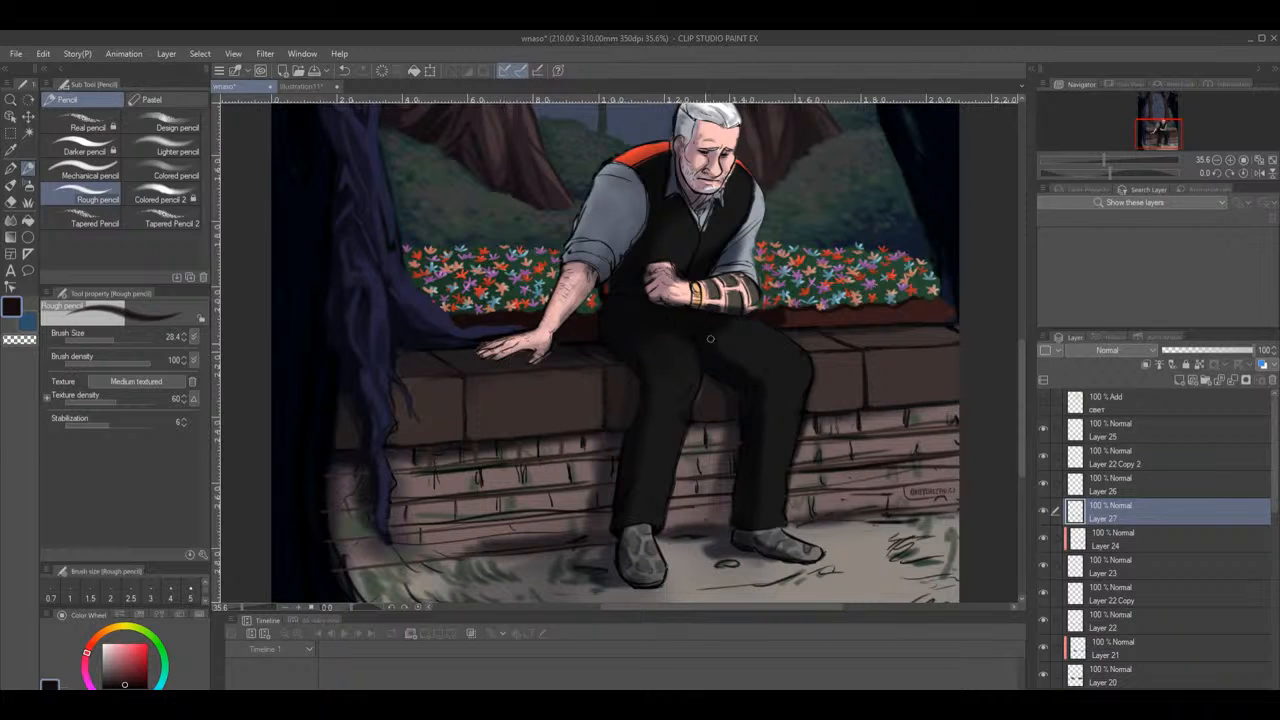
Soften the dark shading along the soil strip below the flower bed with the Blend tool at size 63
left_click(11, 202)
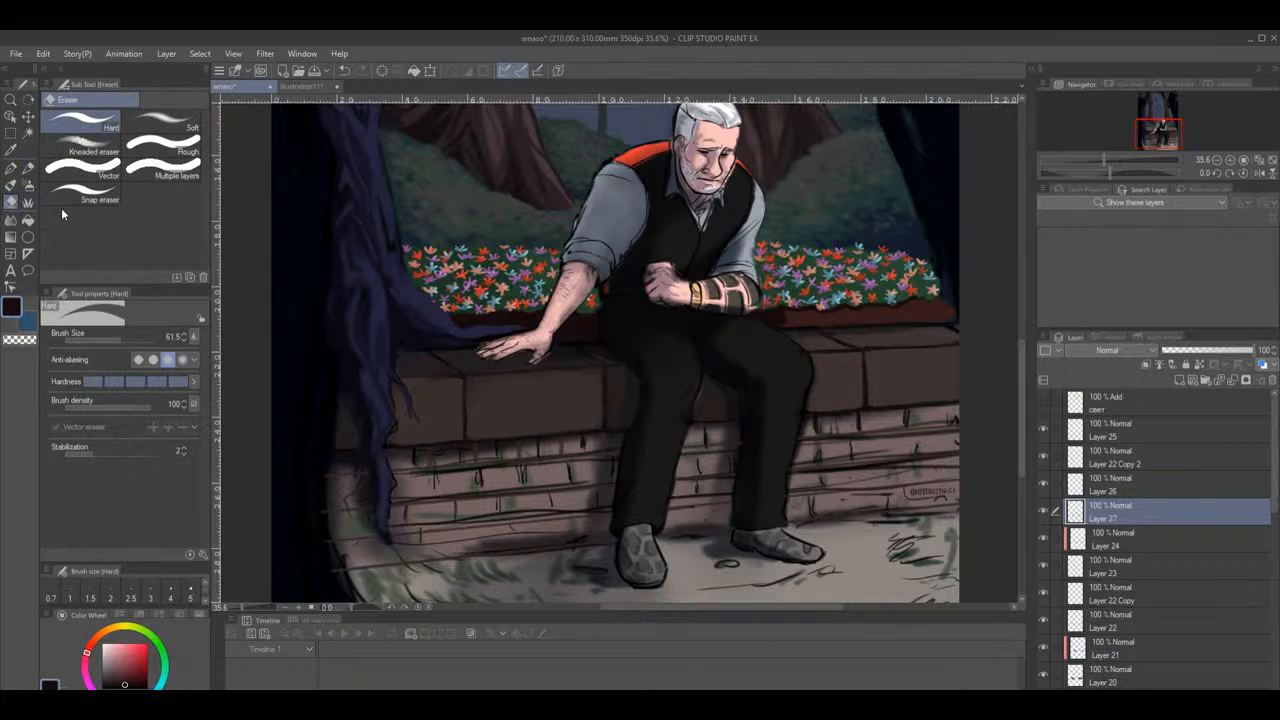
left_click(28, 167)
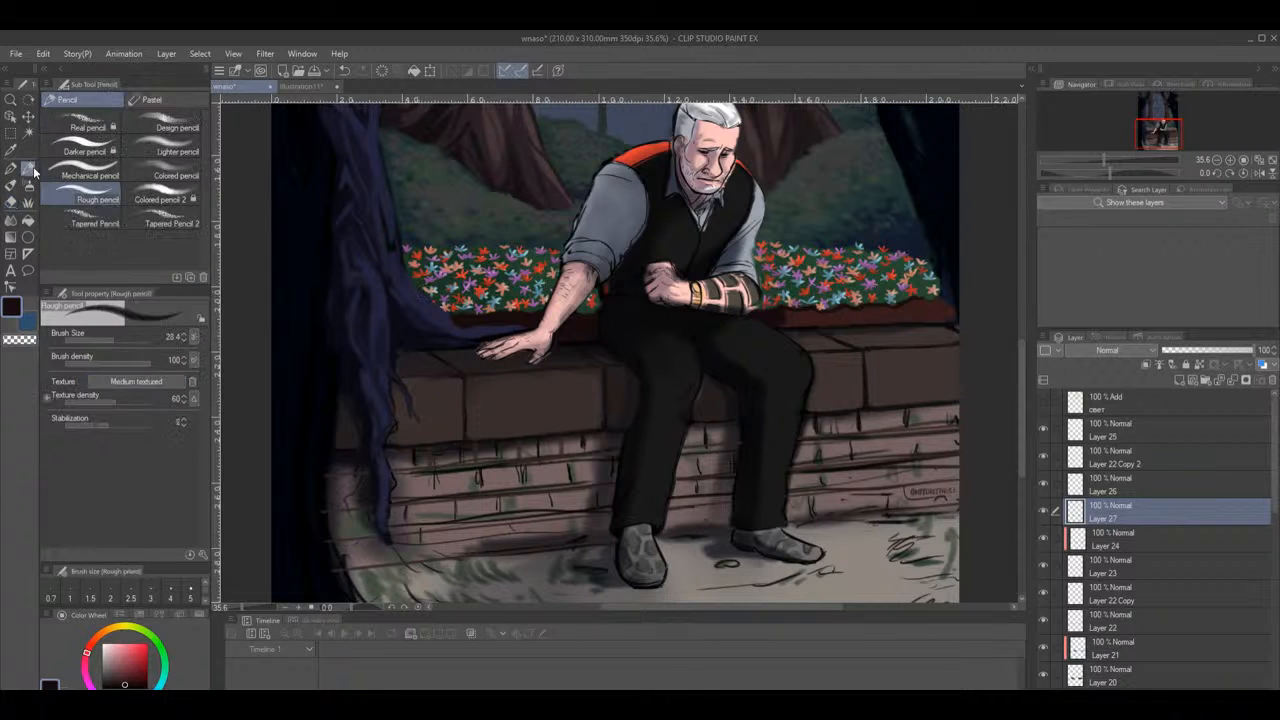
left_click(12, 222)
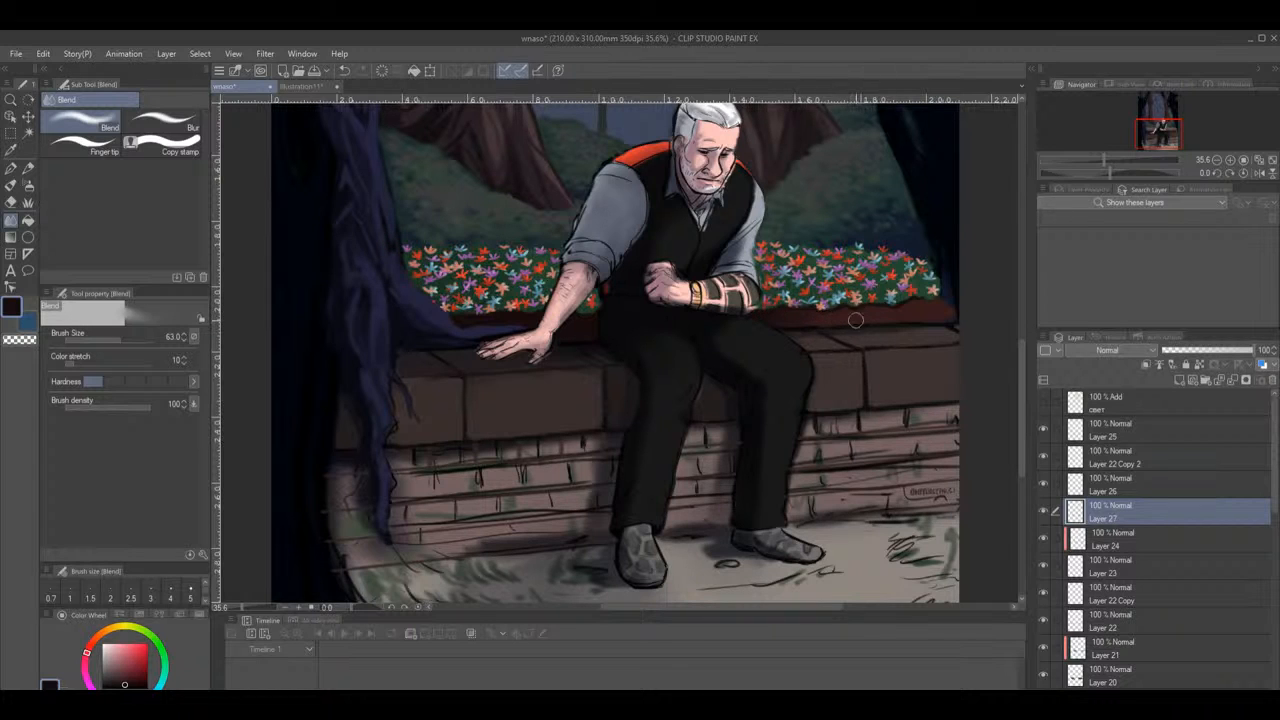
Touch up the soil strip with a dark brown sampled beside the seated man's knee and blend the strokes
left_click(27, 170)
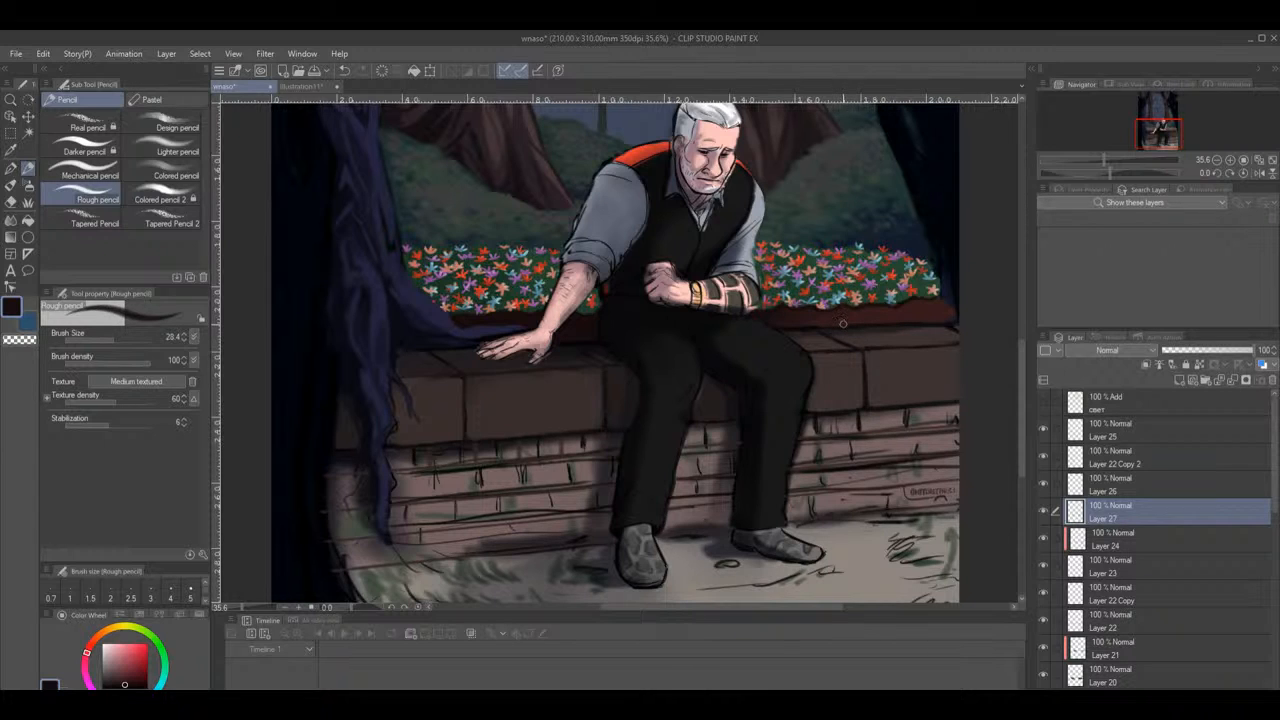
left_click(842, 321, "alt")
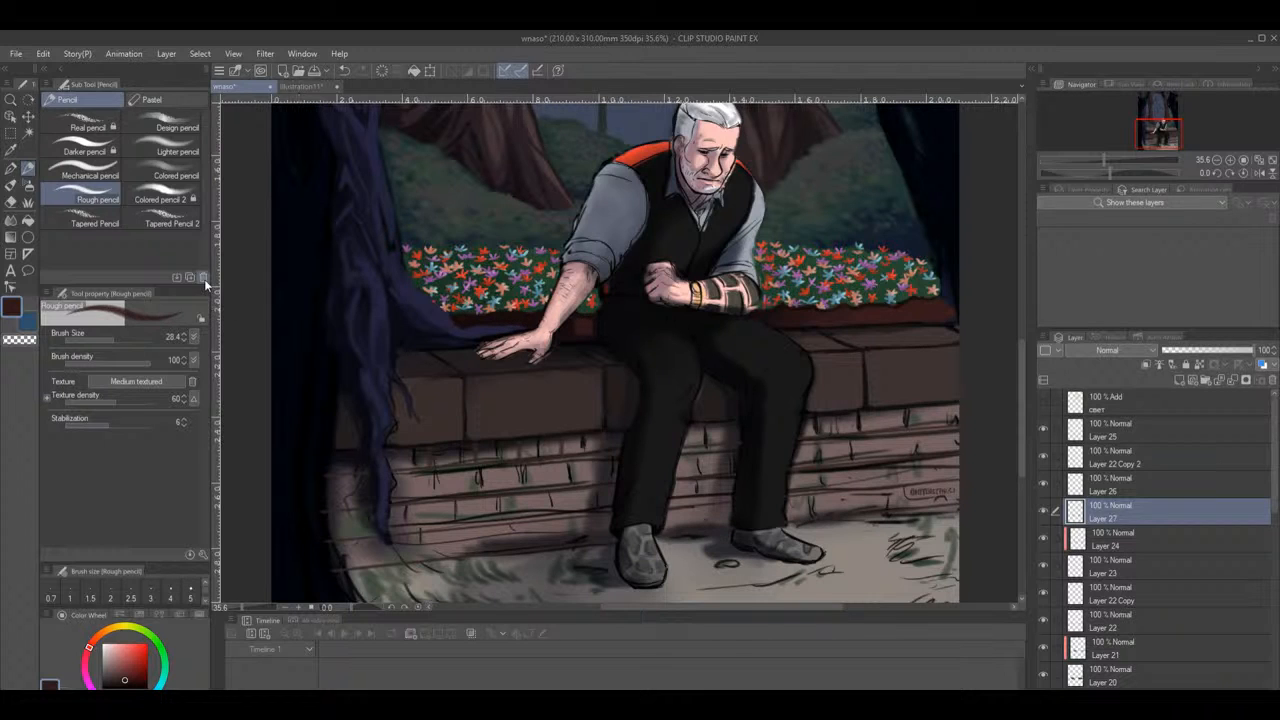
left_click(10, 220)
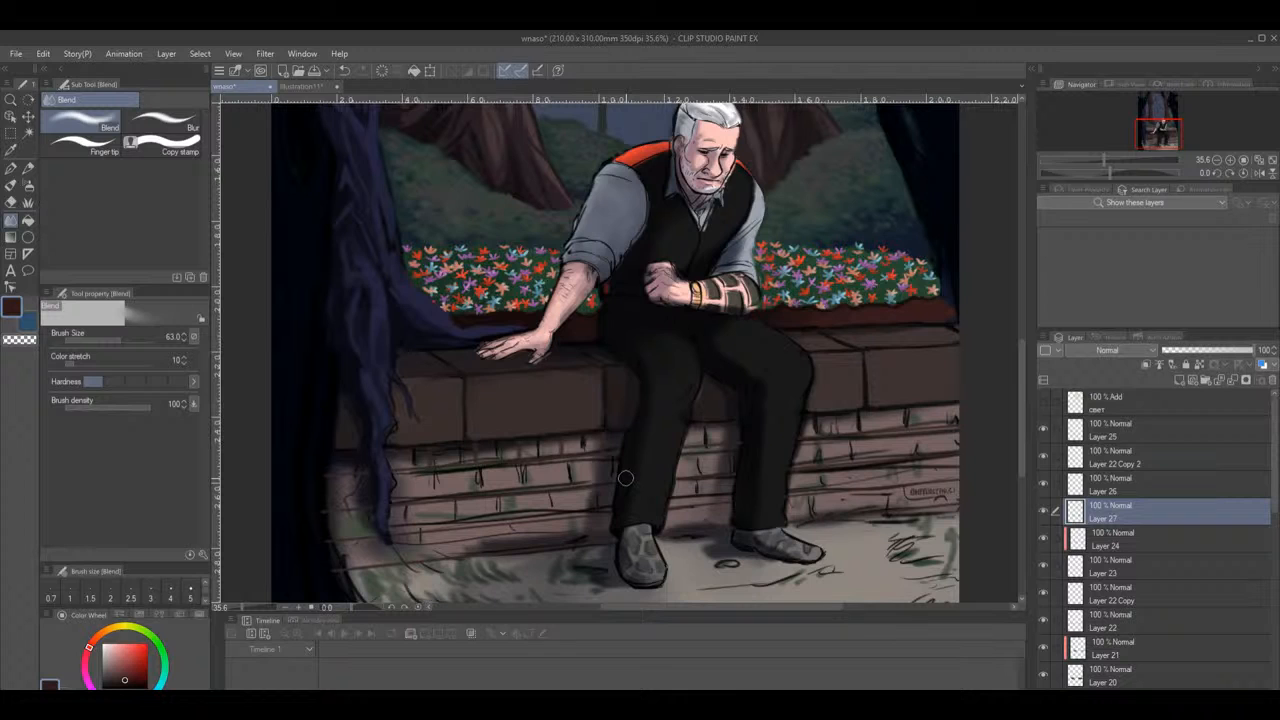
Darken the soil between the tree root and the man's resting arm with a deeper brown and blend it toward his hip
left_click(28, 168)
left_click(124, 683)
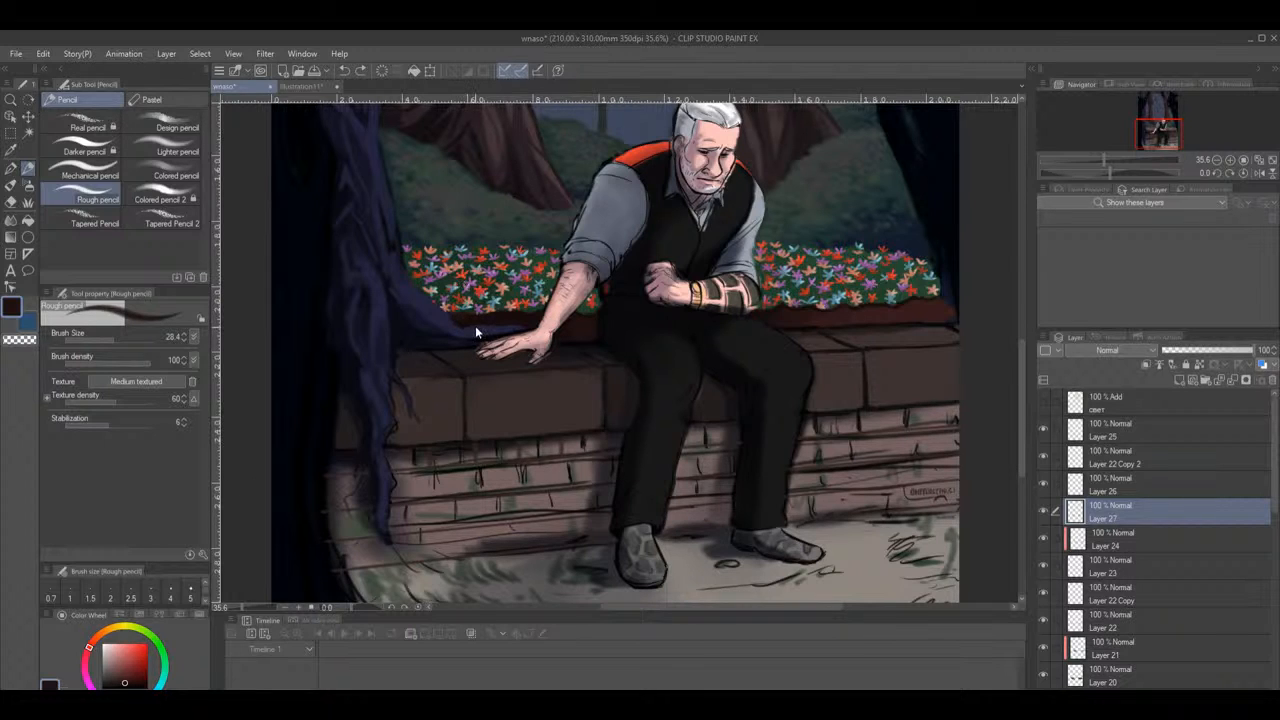
left_click_drag(465, 327, 460, 324)
left_click(11, 226)
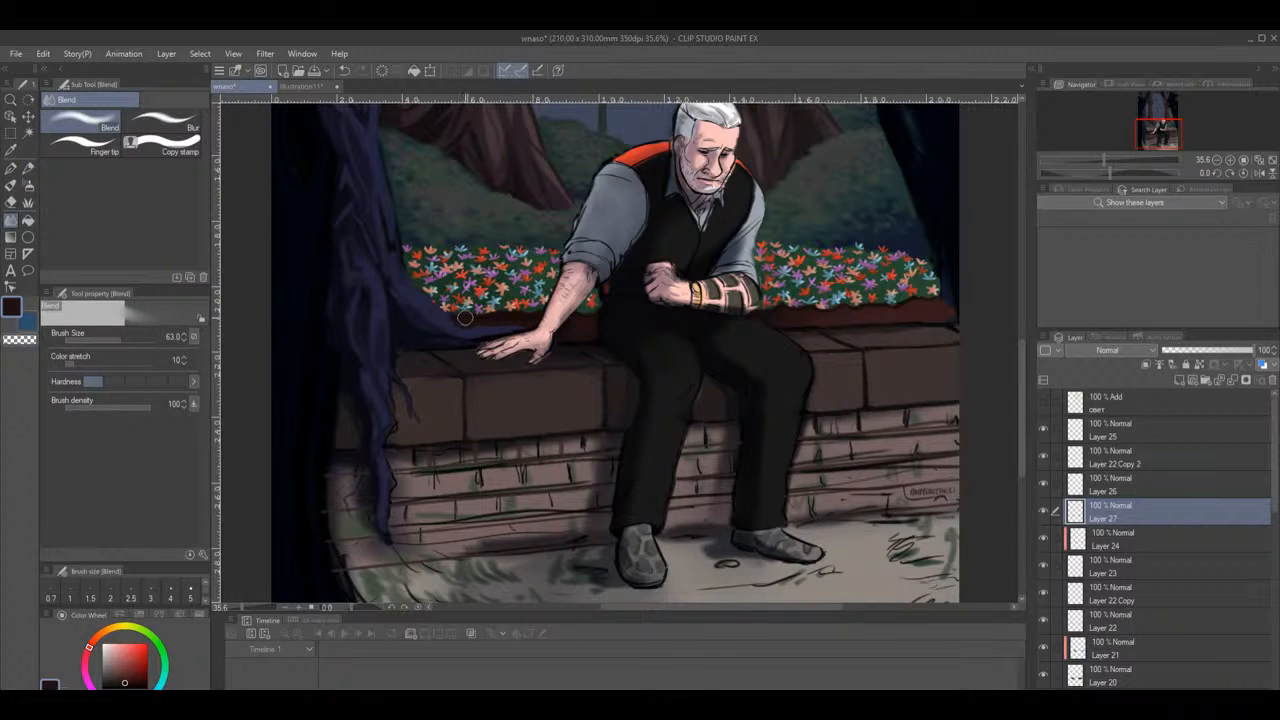
mouse_move(478, 319)
left_mouse_down()
mouse_move(528, 317)
mouse_move(457, 313)
mouse_move(548, 315)
mouse_move(570, 332)
left_mouse_up()
Pencil dark shading on the soil under the man's tattooed forearm and beside the tree root, using a colour sampled near the forearm
left_click(29, 169)
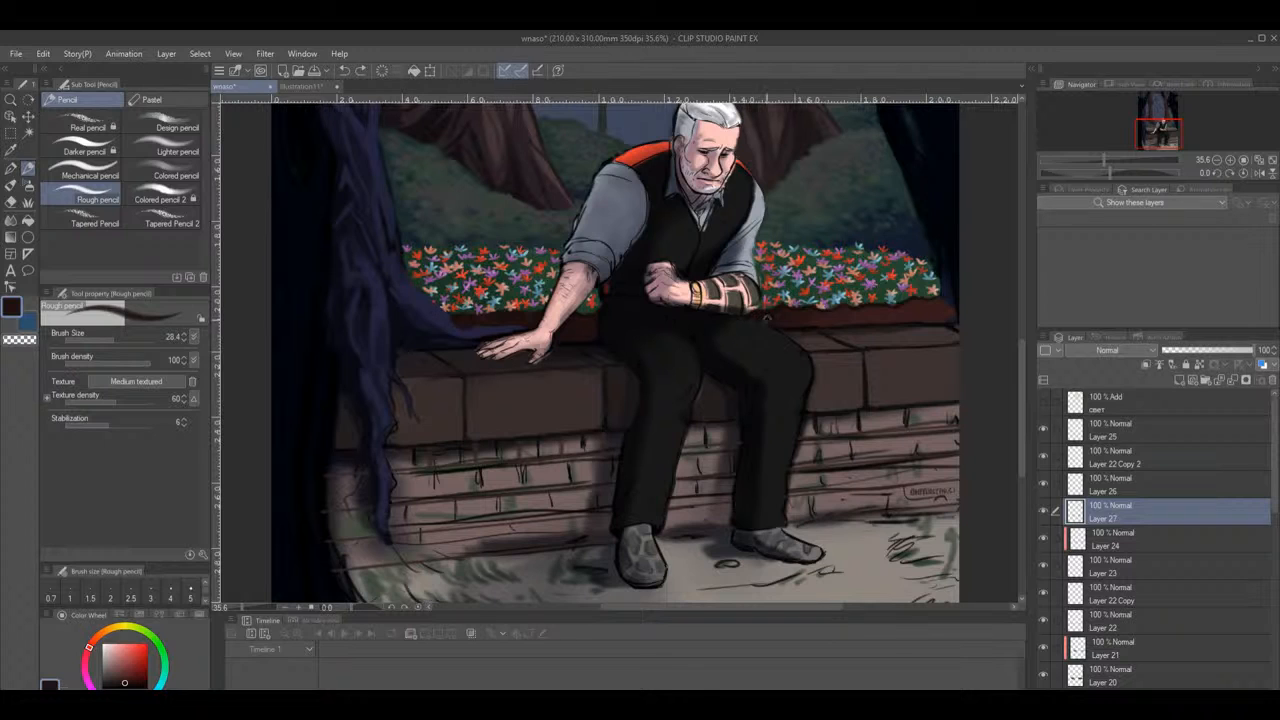
left_click_drag(746, 305, 760, 312)
left_click(770, 312, "alt")
left_click_drag(439, 306, 450, 319)
Set the Rough pencil's brush size to 13.1 and add a new layer directly above Layer 27
left_click(103, 338)
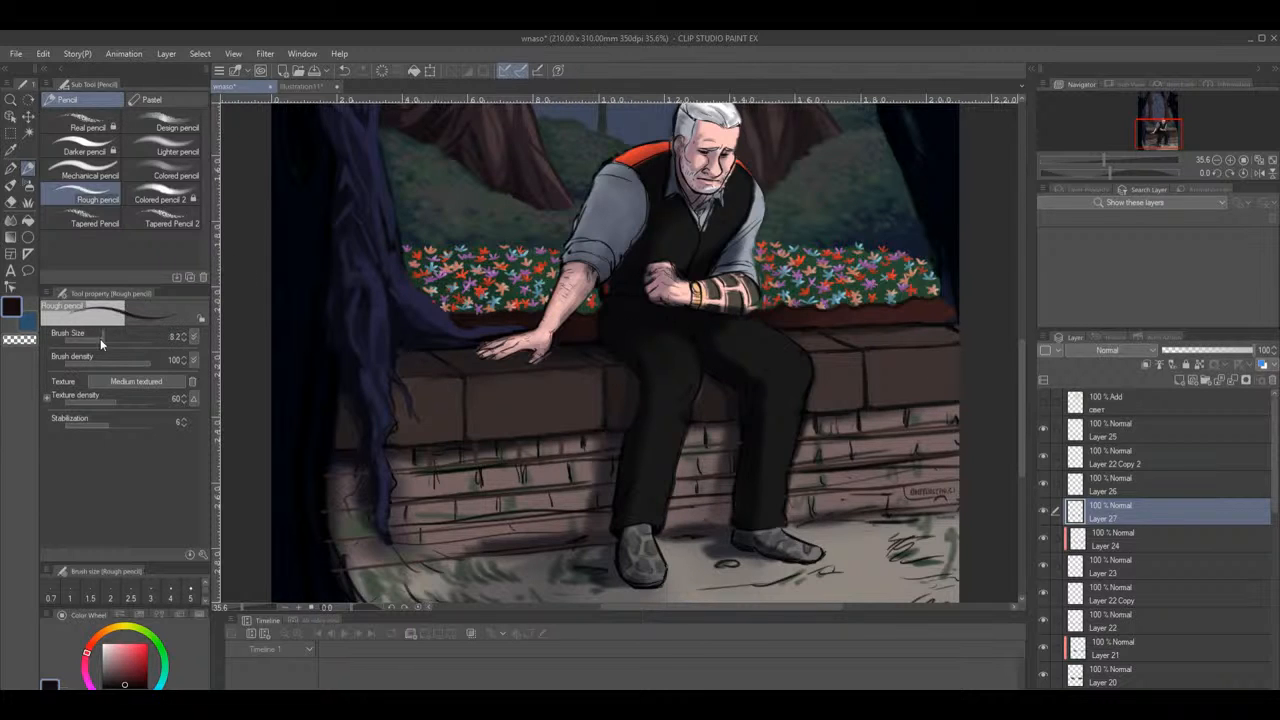
left_click(106, 340)
left_click(1177, 381)
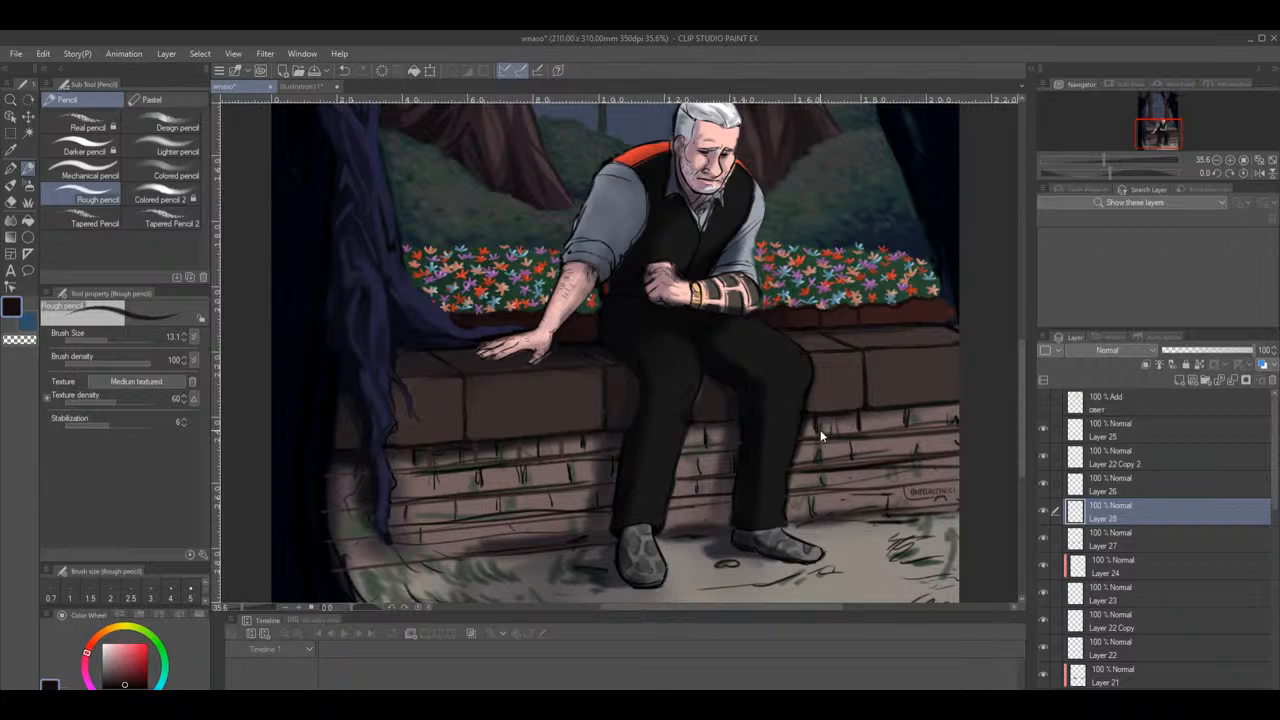
Pencil near-black accents on Layer 28 along the brick edging under the flower bed, beside the man's forearm and resting arm
left_click(858, 310)
left_click(126, 684)
left_click(570, 365)
left_click_drag(1102, 157, 1082, 156)
left_click_drag(1085, 158, 1091, 160)
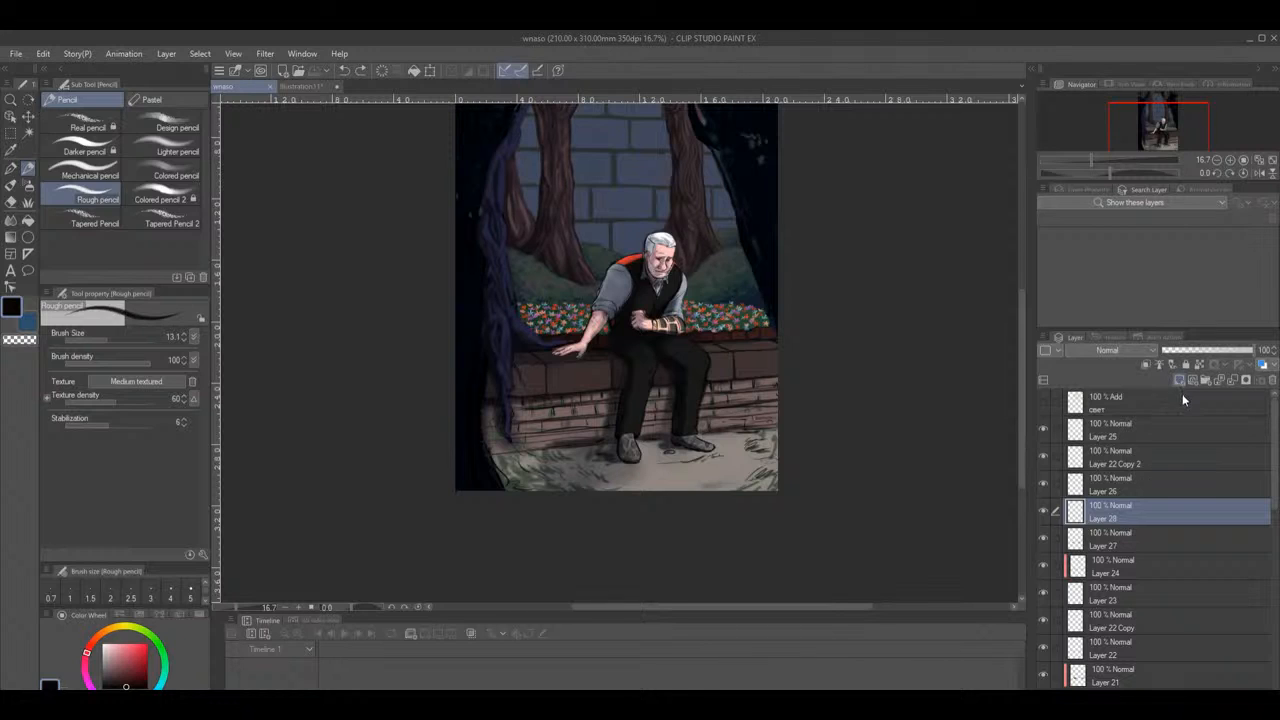
Add a layer above Layer 28 and paint the edging below the flowers dusty red with the Rough pencil at size 33.1
left_click(1180, 378)
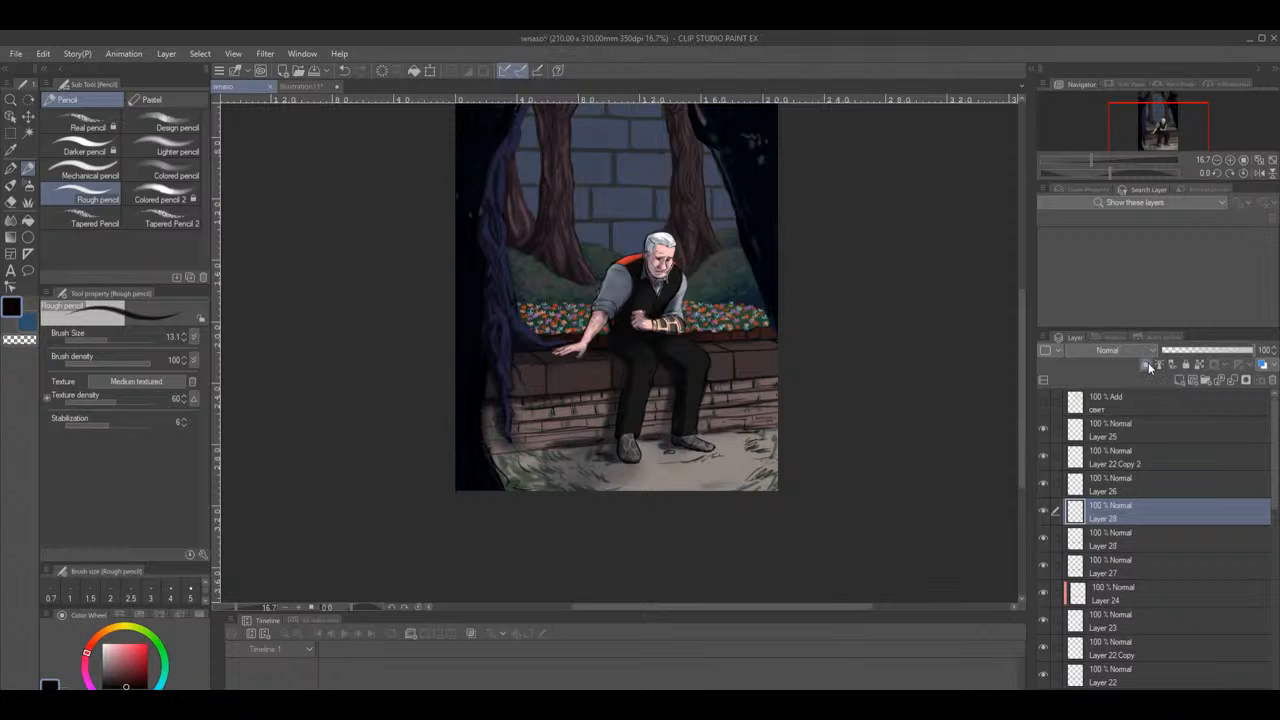
left_click_drag(1096, 159, 1106, 157)
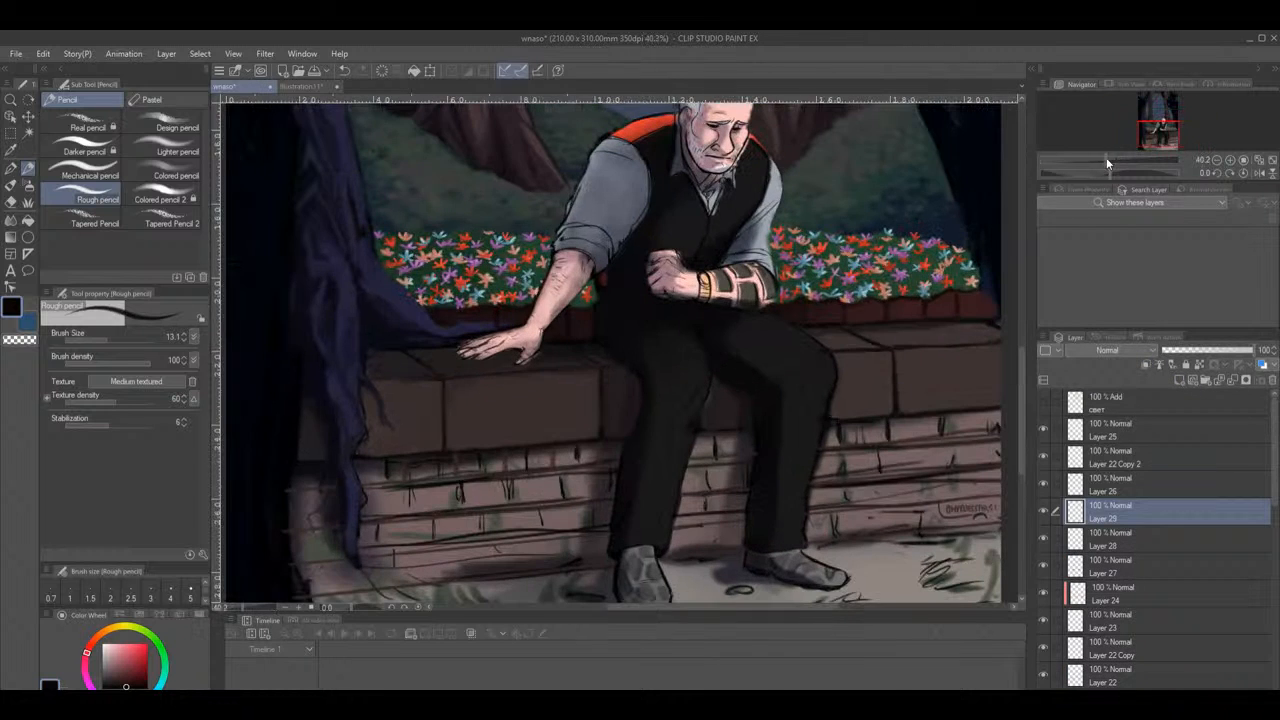
left_click_drag(124, 650, 115, 669)
left_click_drag(120, 336, 116, 338)
mouse_move(116, 668)
left_mouse_down()
mouse_move(117, 654)
mouse_move(114, 664)
left_mouse_up()
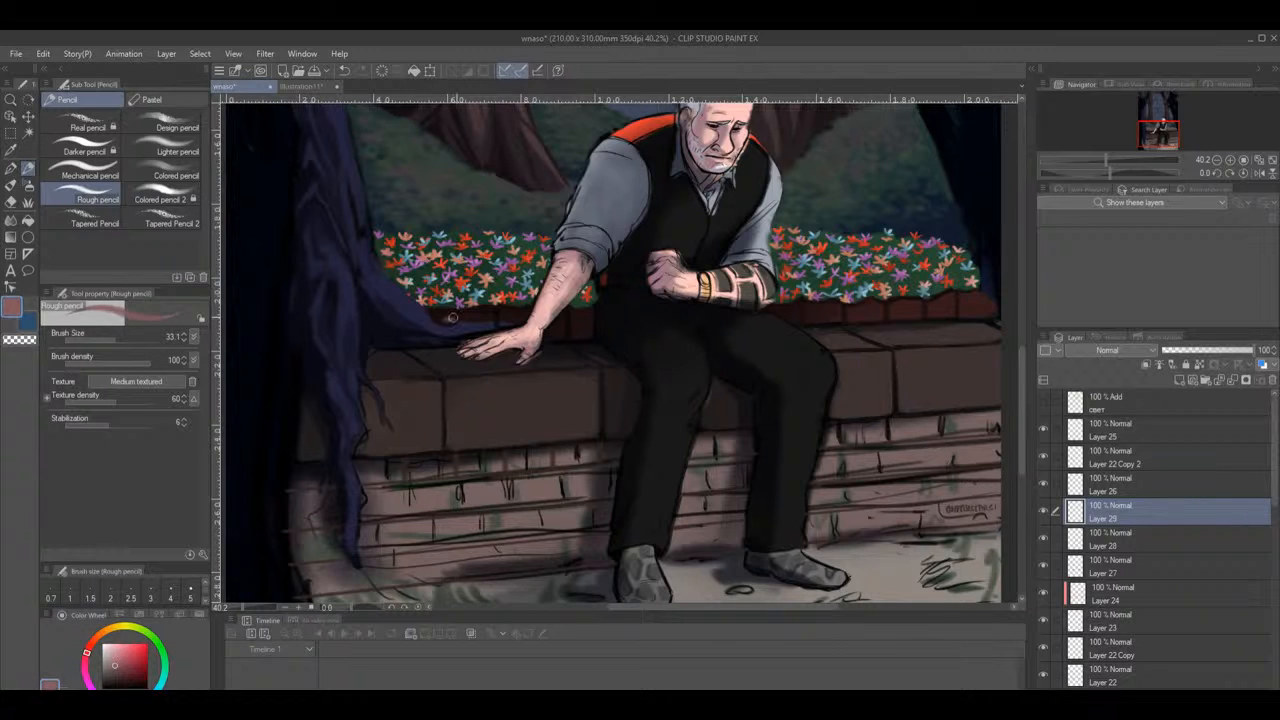
mouse_move(467, 317)
left_mouse_down()
mouse_move(435, 318)
mouse_move(489, 307)
mouse_move(477, 310)
mouse_move(513, 318)
mouse_move(523, 314)
mouse_move(499, 312)
mouse_move(531, 298)
mouse_move(525, 312)
mouse_move(550, 304)
mouse_move(569, 333)
left_mouse_up()
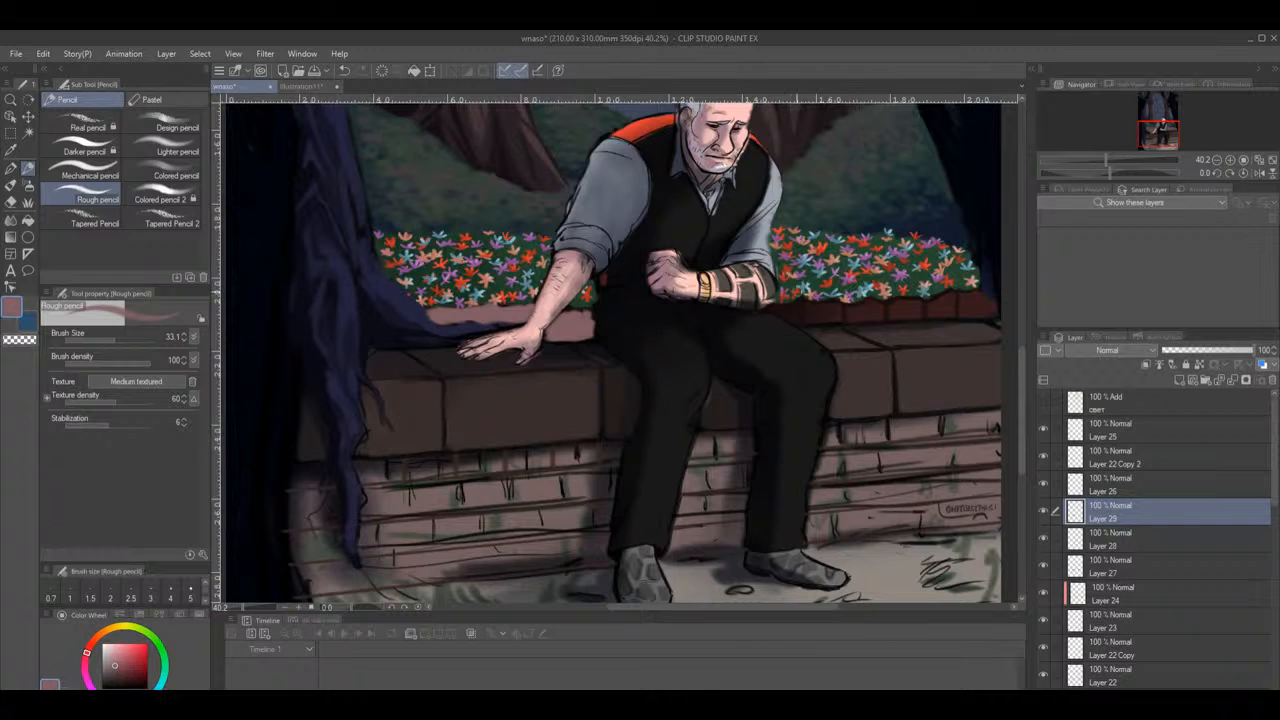
mouse_move(783, 311)
left_mouse_down()
mouse_move(811, 299)
mouse_move(822, 302)
mouse_move(802, 317)
mouse_move(892, 304)
mouse_move(837, 317)
mouse_move(913, 315)
left_mouse_up()
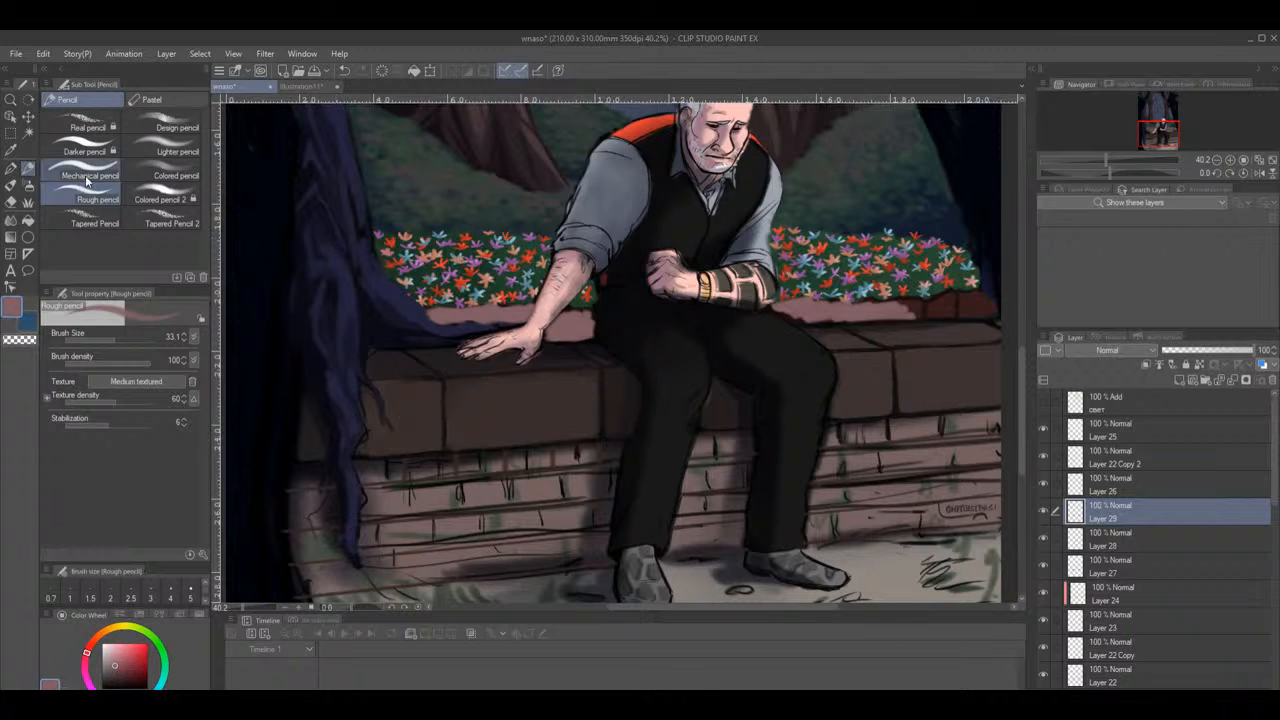
Blend the dusty red strip, trim its edges with the Hard eraser, and set Layer 29 to Multiply
left_click(10, 220)
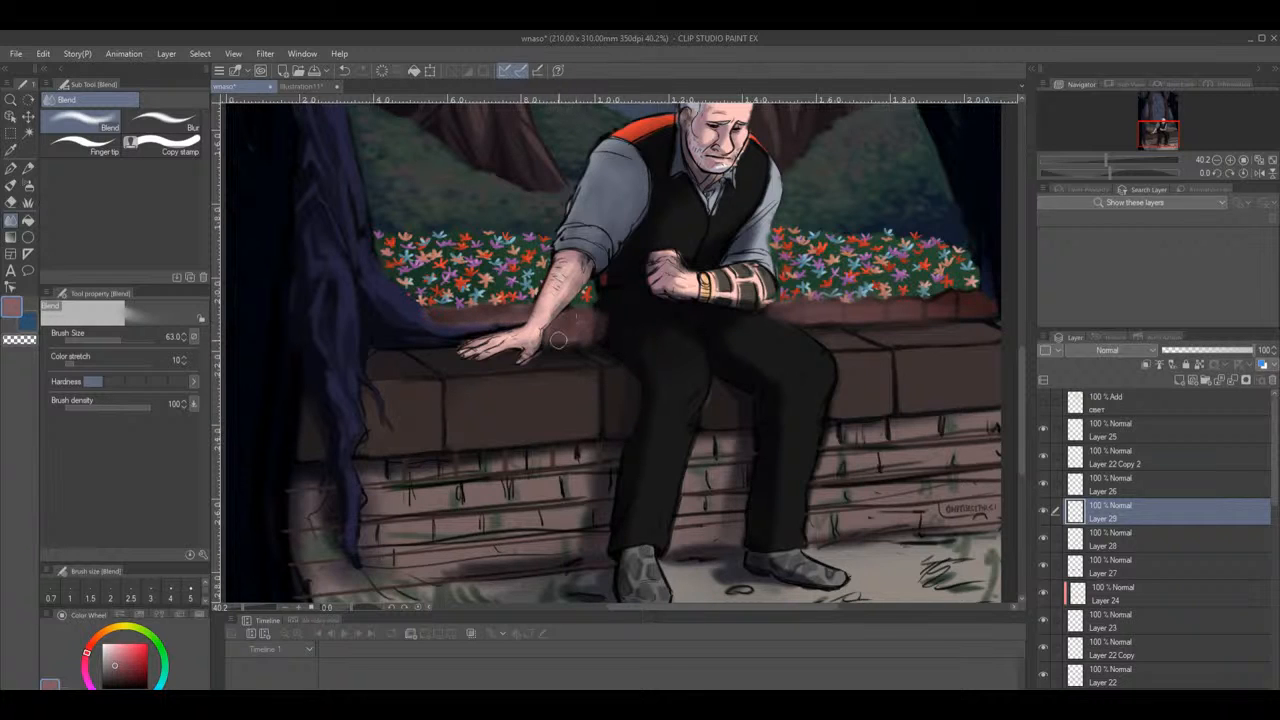
left_click(12, 201)
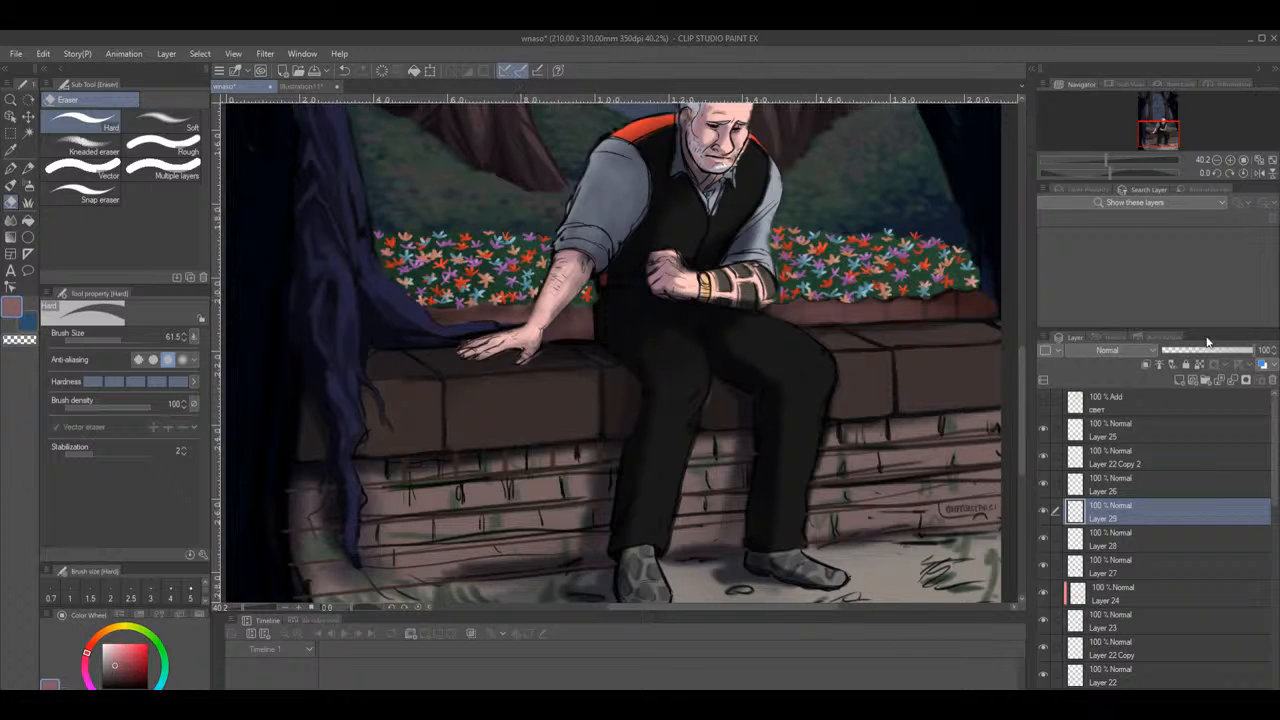
left_click(1100, 397)
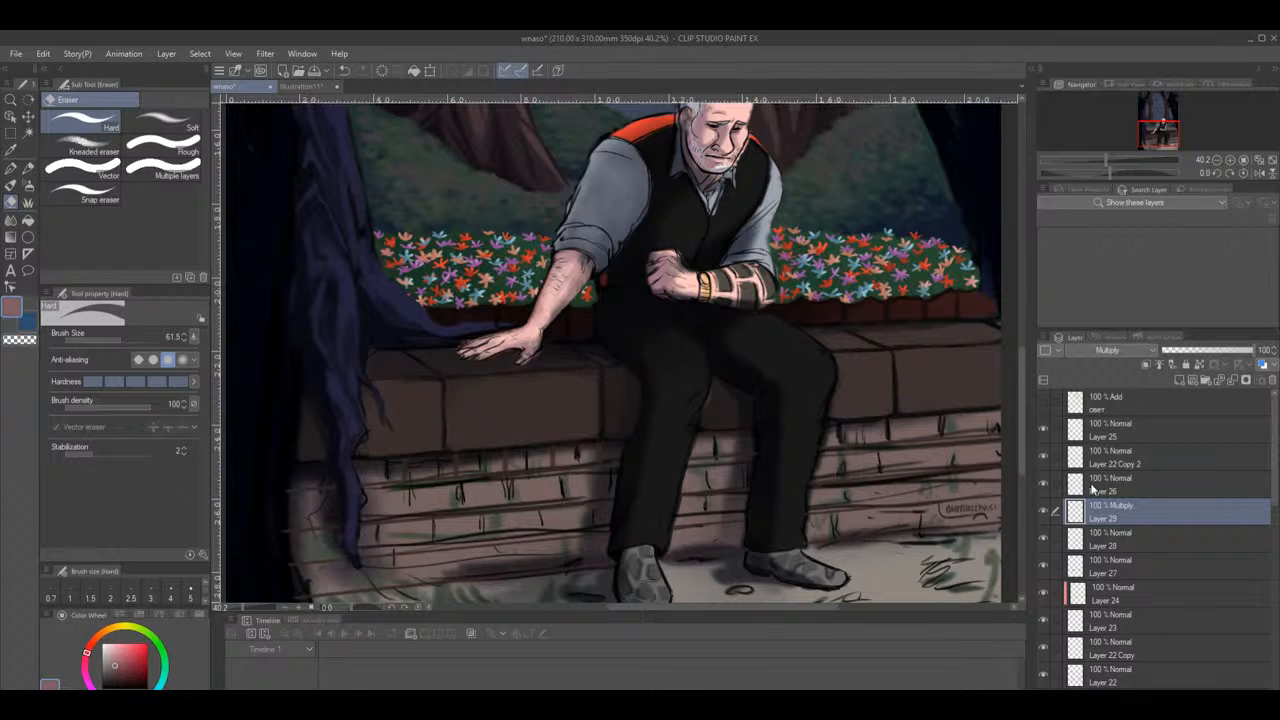
mouse_move(1100, 155)
left_mouse_down()
mouse_move(1088, 160)
mouse_move(1100, 159)
left_mouse_up()
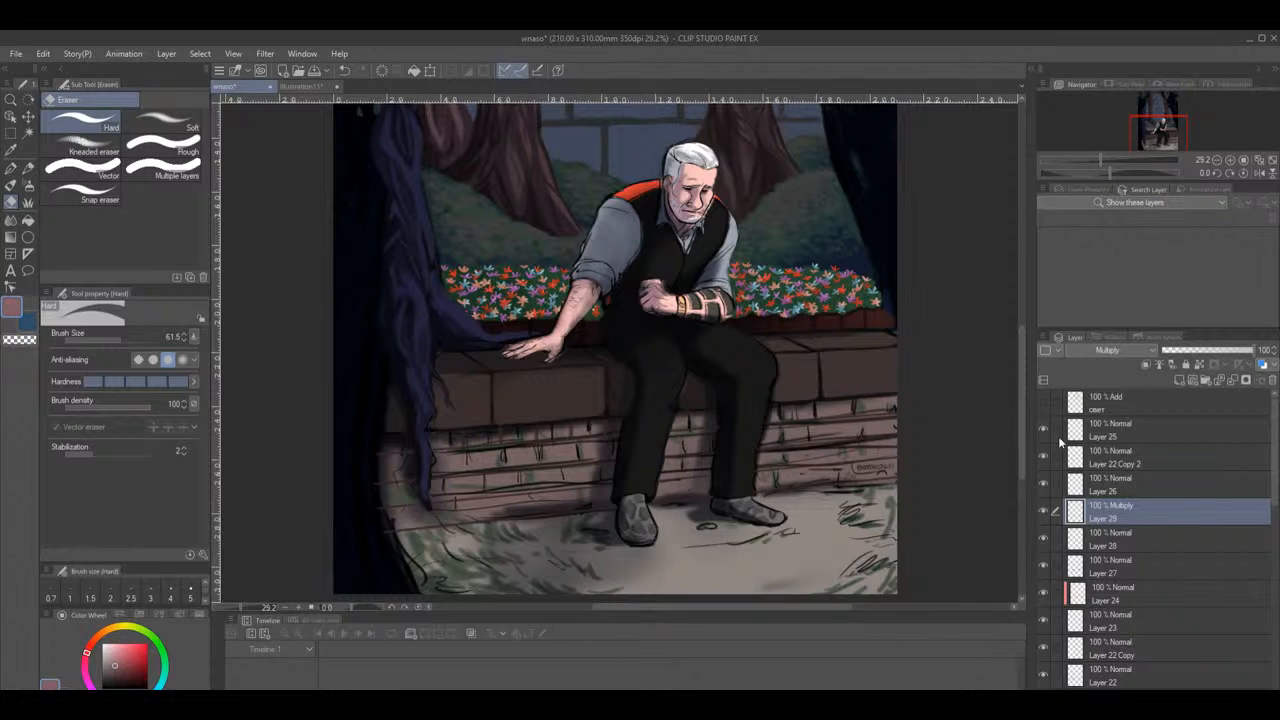
Add a new normal layer directly above Layer 25
left_click(1112, 457)
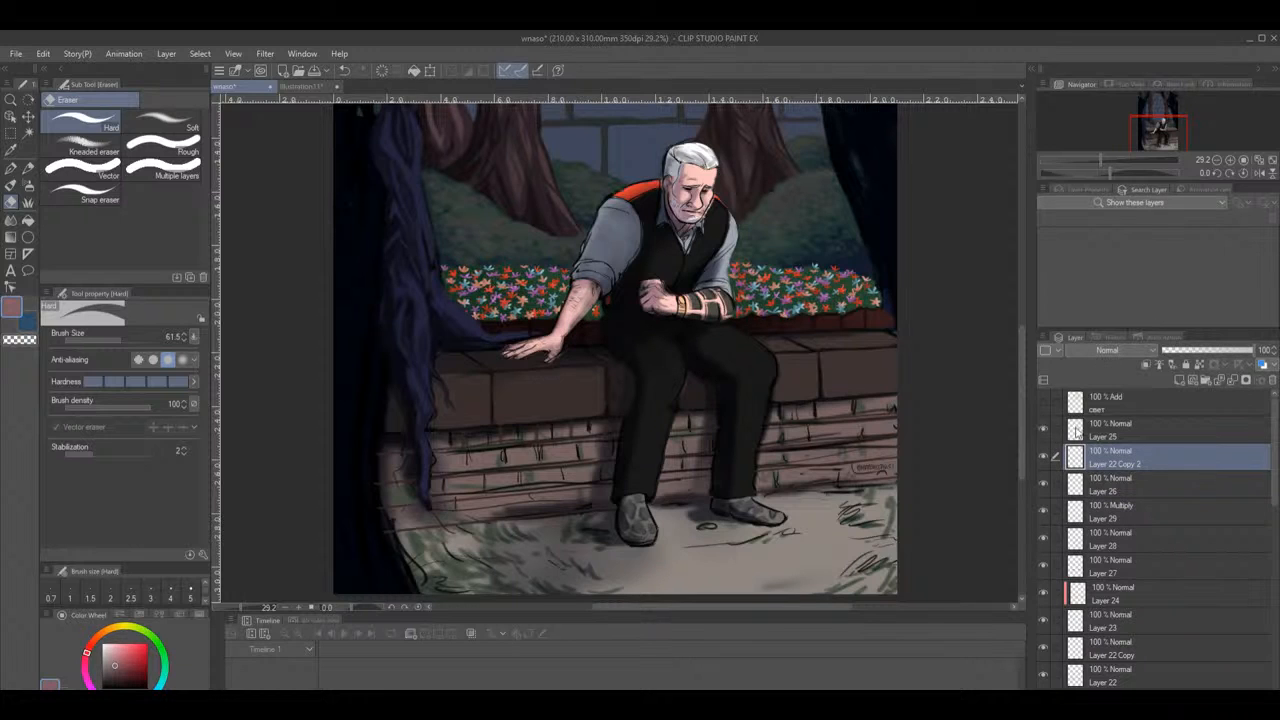
left_click(1044, 430)
left_click(1179, 381)
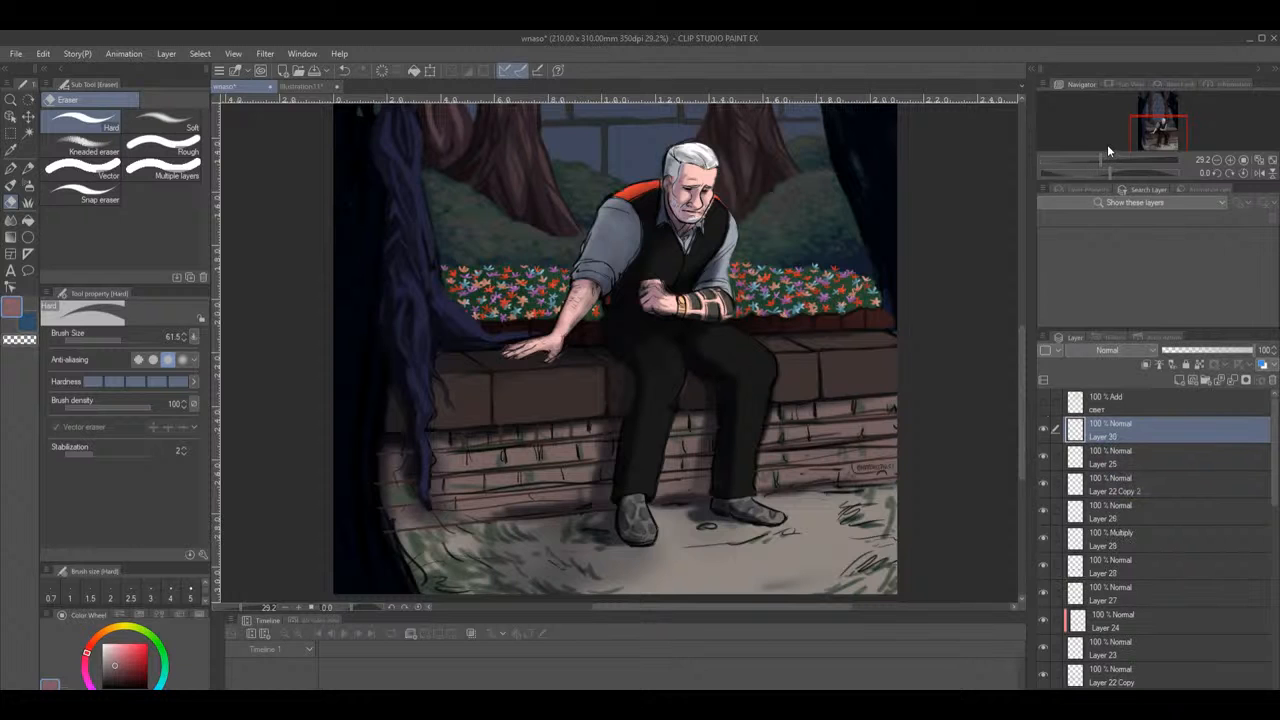
left_click_drag(1154, 133, 1147, 125)
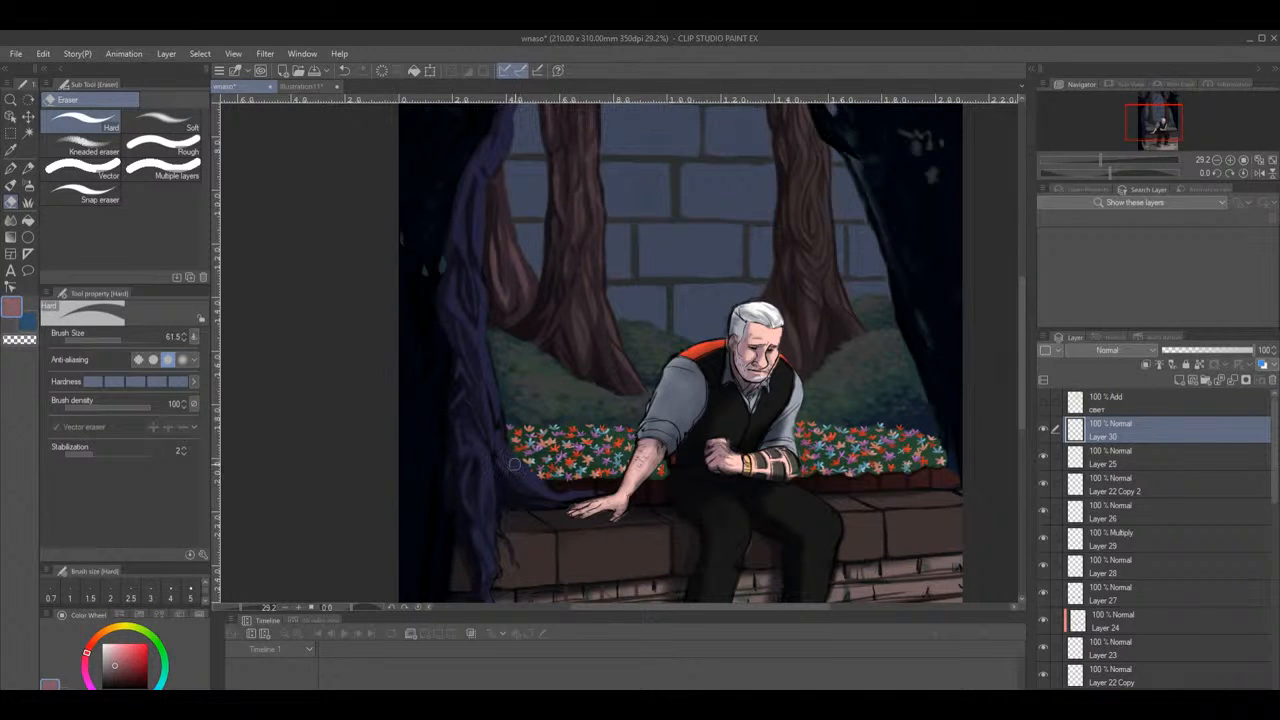
Sample a dark blue from the purple tree and set the Rough pencil's brush size to 15.3
left_click(518, 466, "alt")
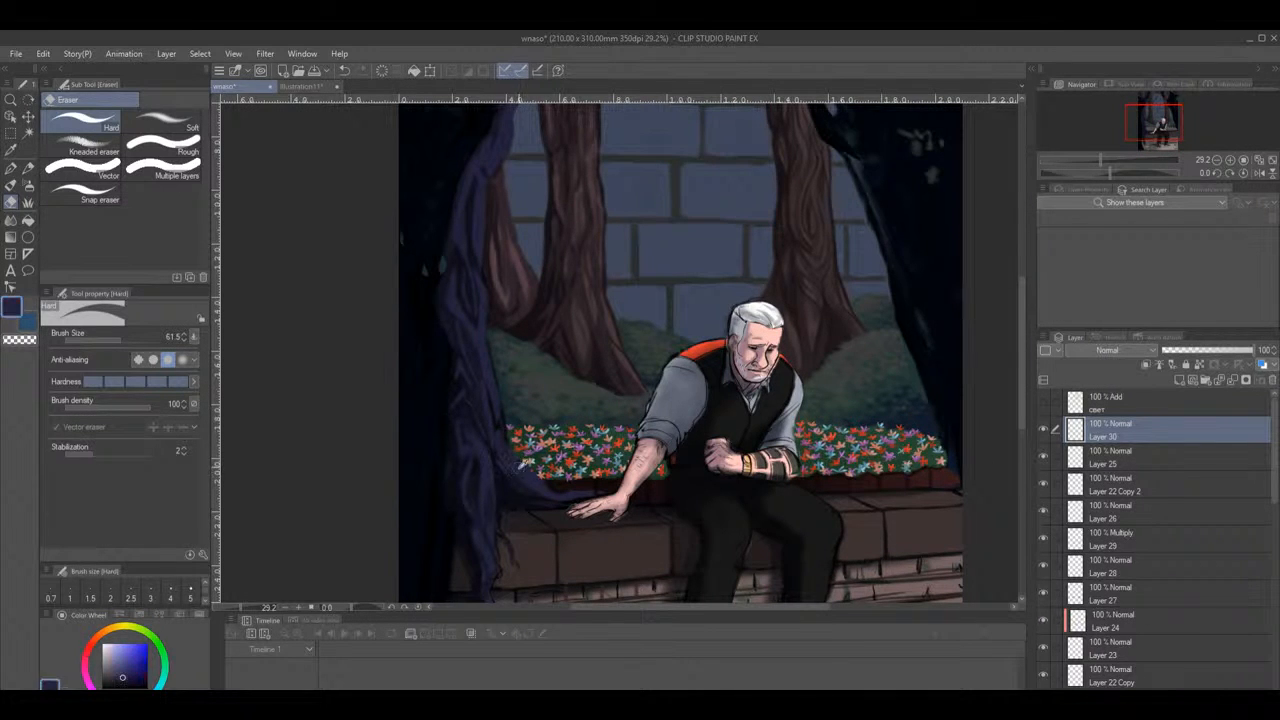
key("p")
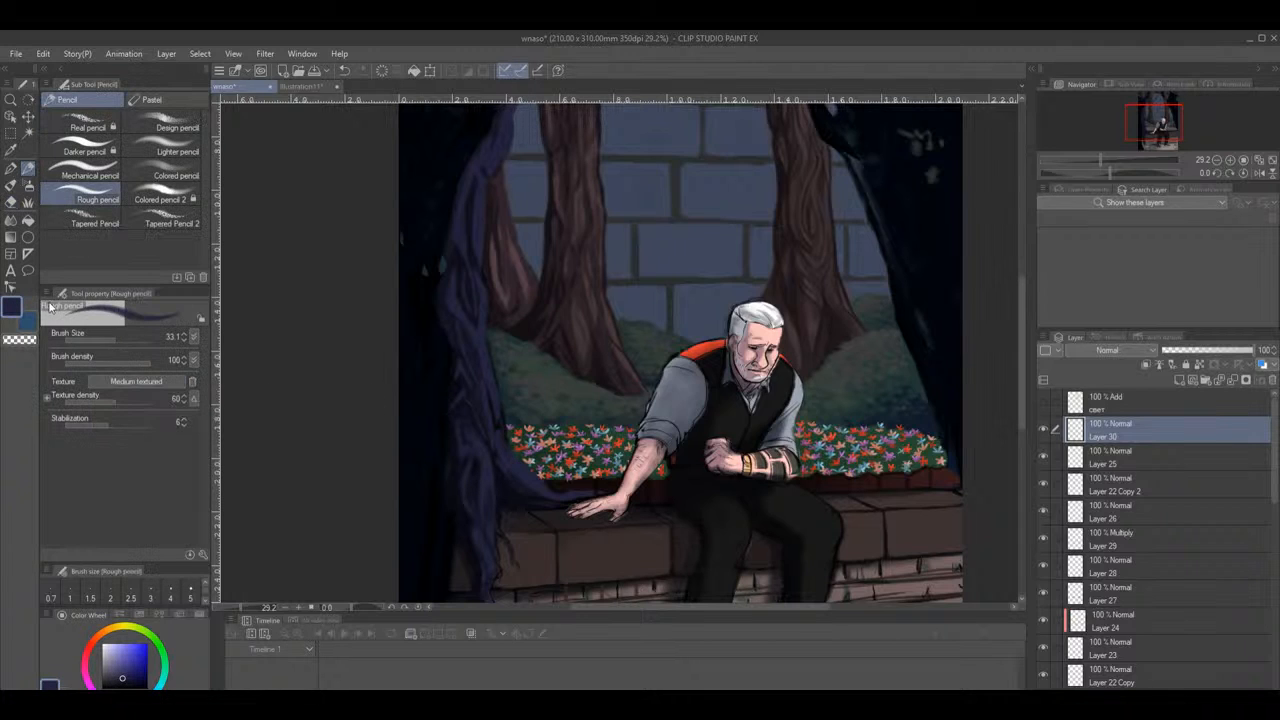
left_click(150, 598)
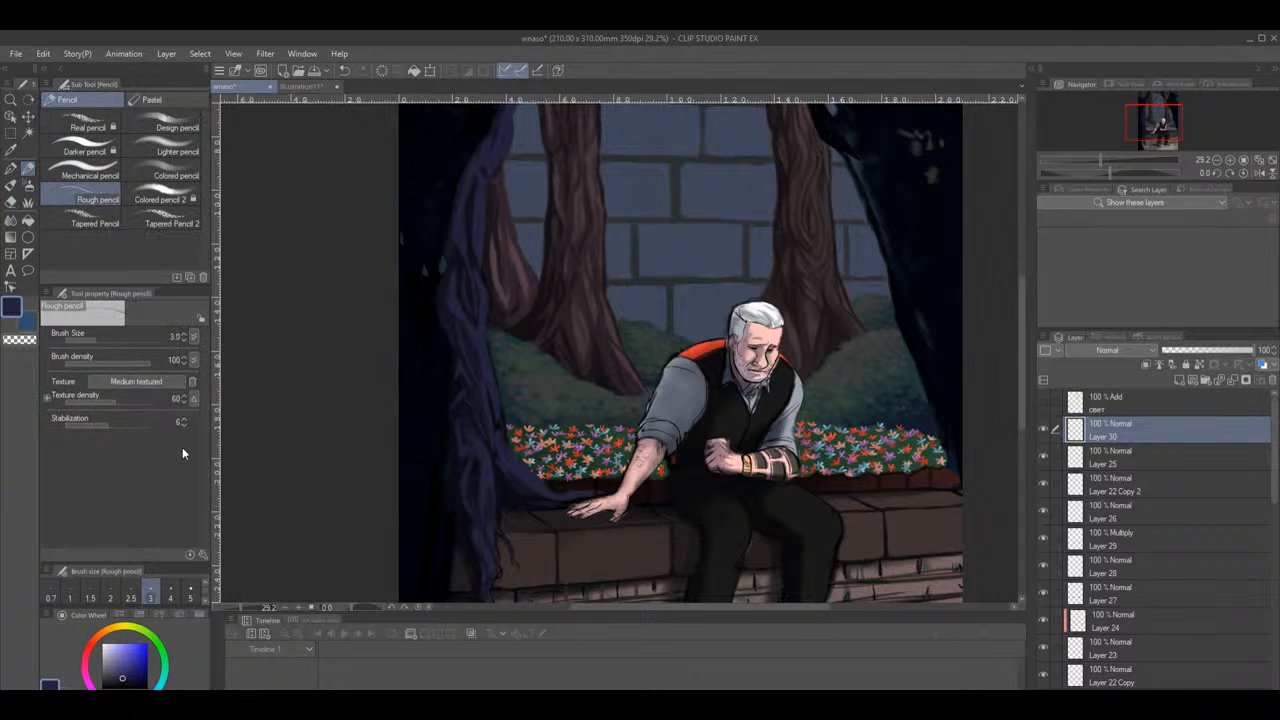
left_click(101, 338)
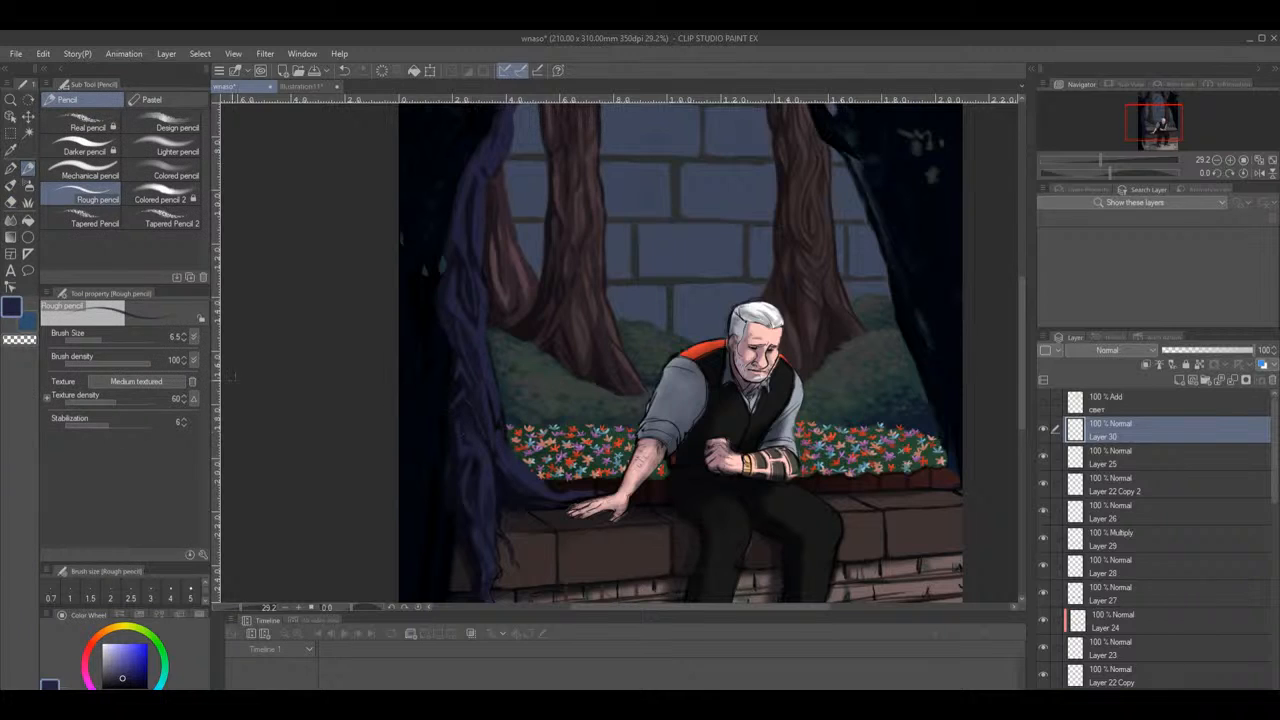
left_click(117, 336)
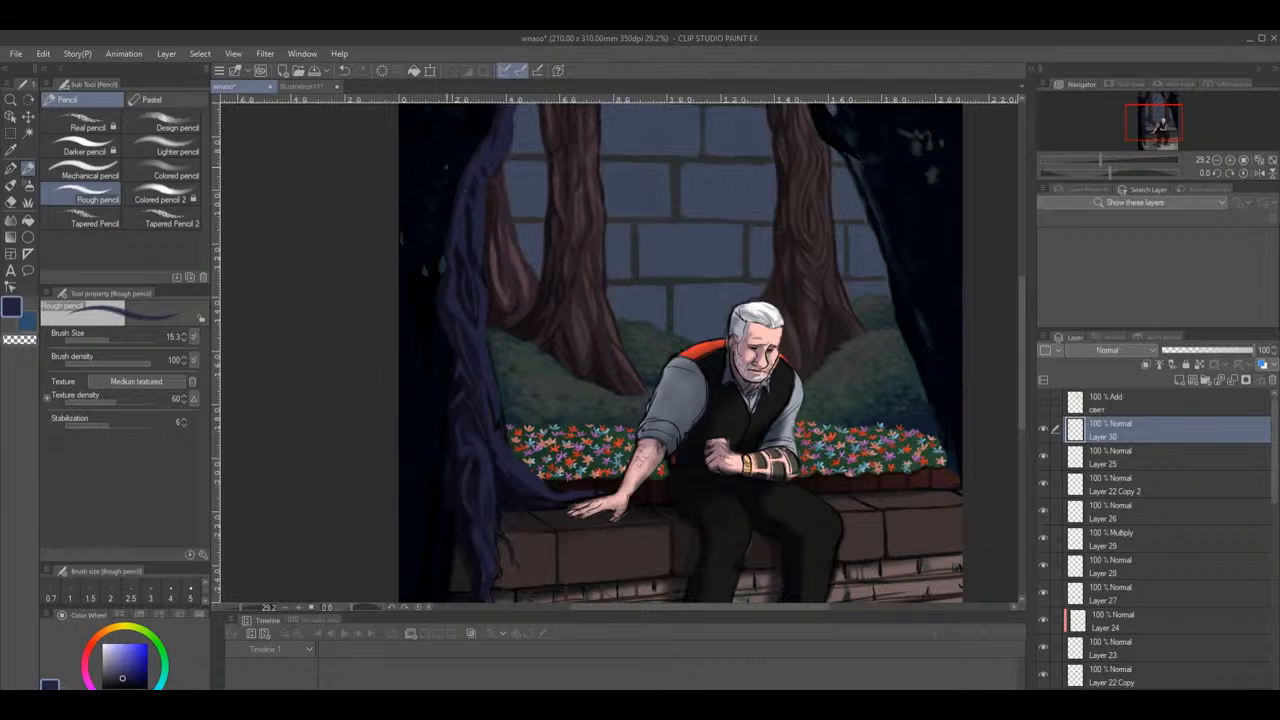
Pencil near-black shading along the purple trunk and the thin root hanging over the stone bench
left_click(478, 254, "alt")
left_click(460, 388, "alt")
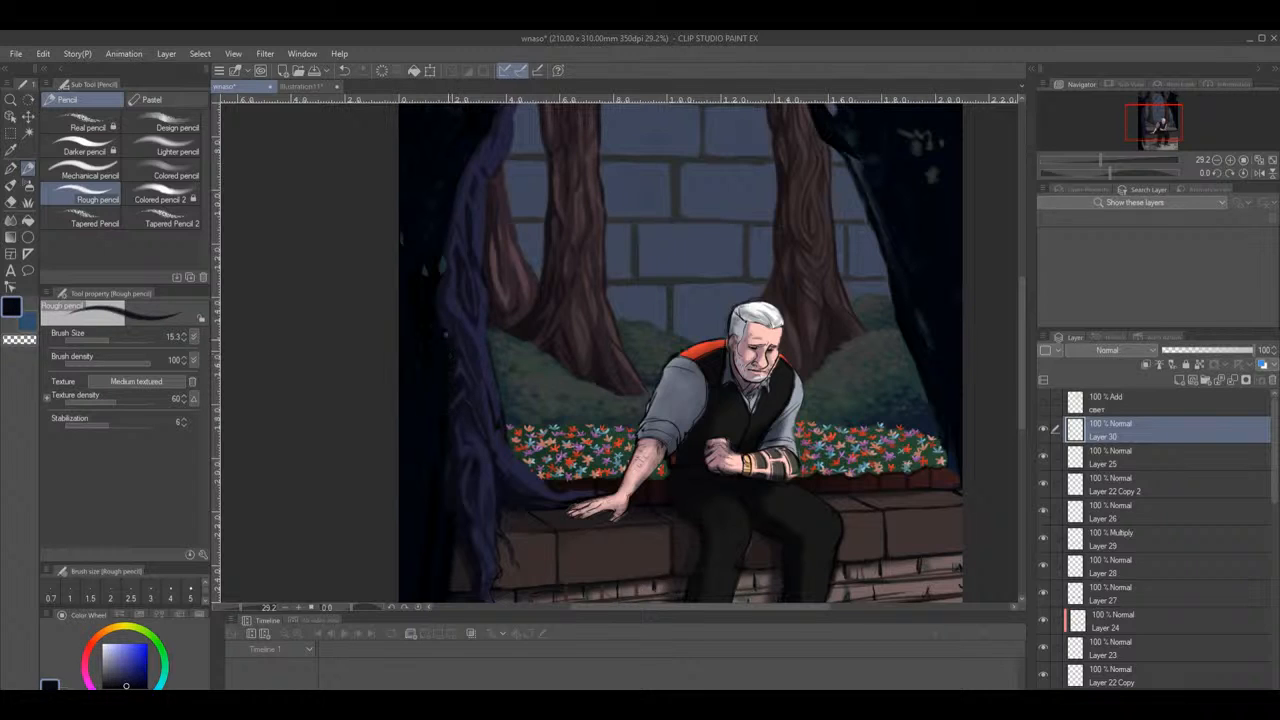
left_click(452, 321, "alt")
left_click(126, 685)
left_click_drag(502, 537, 508, 546)
left_click(498, 431, "alt")
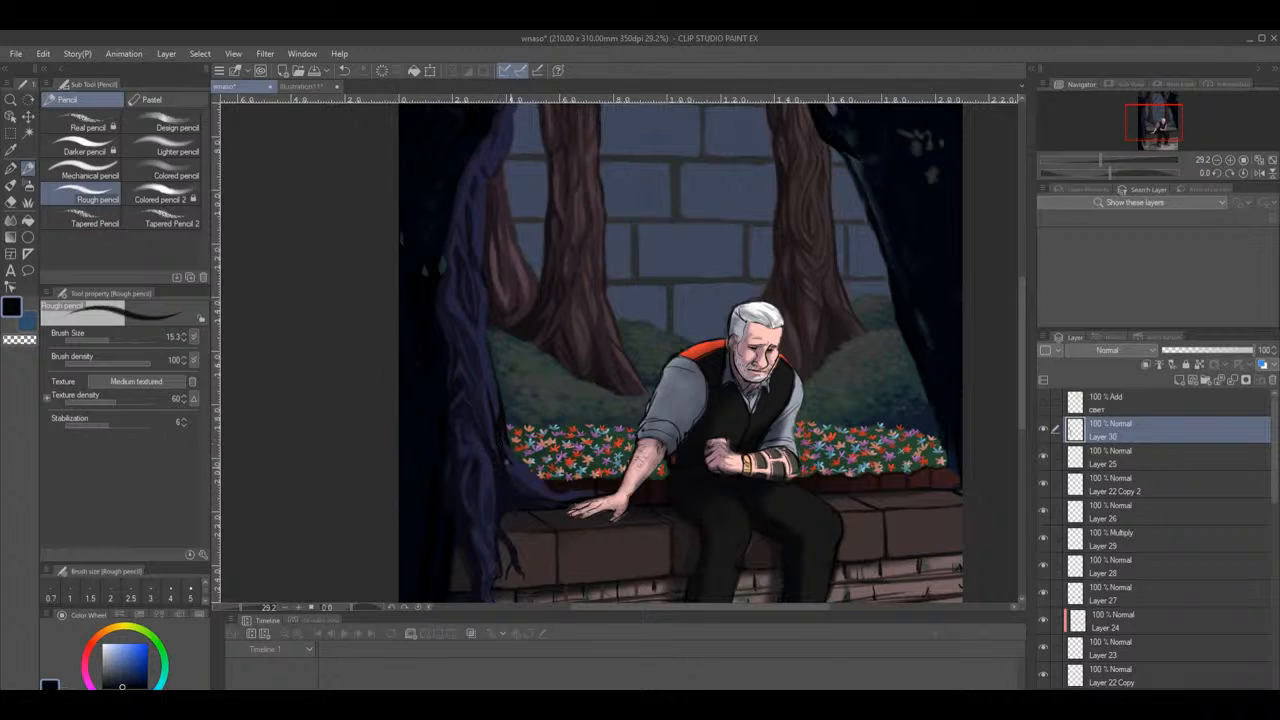
Deepen the bark folds in the middle and lower purple trunk with dark blues sampled from it
left_click(503, 488, "alt")
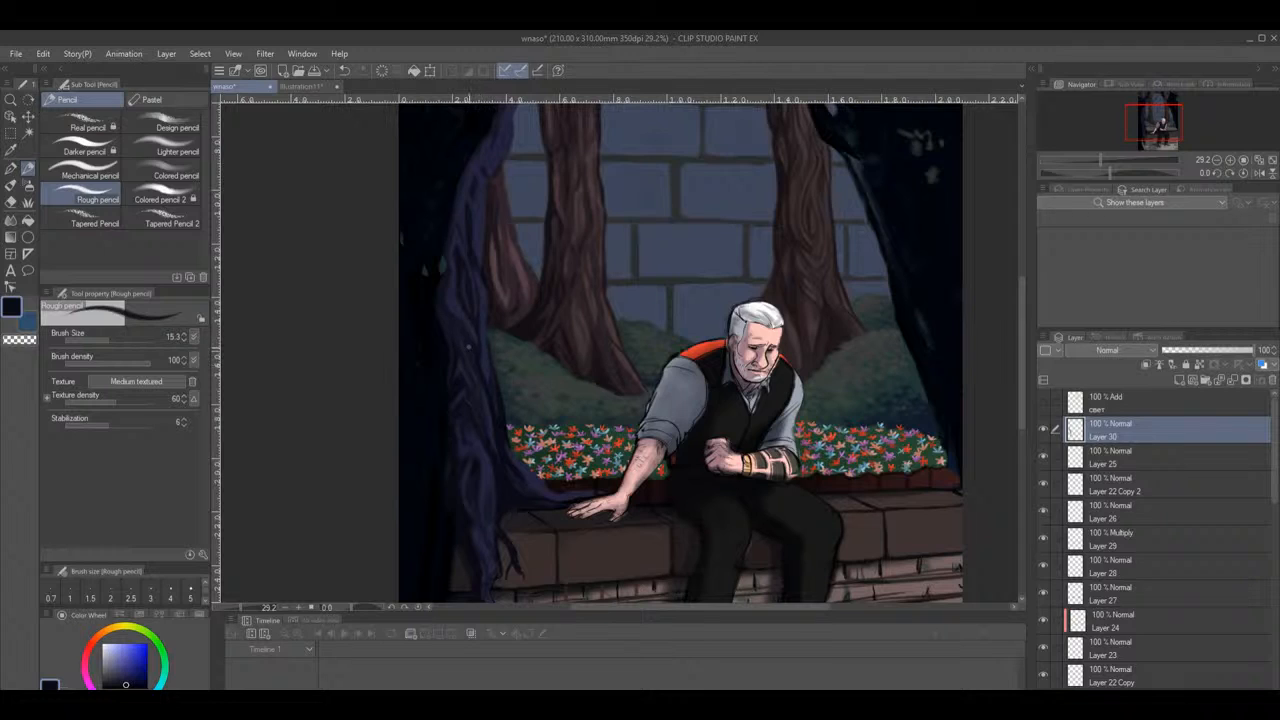
left_click(469, 350, "alt")
left_click(487, 367, "alt")
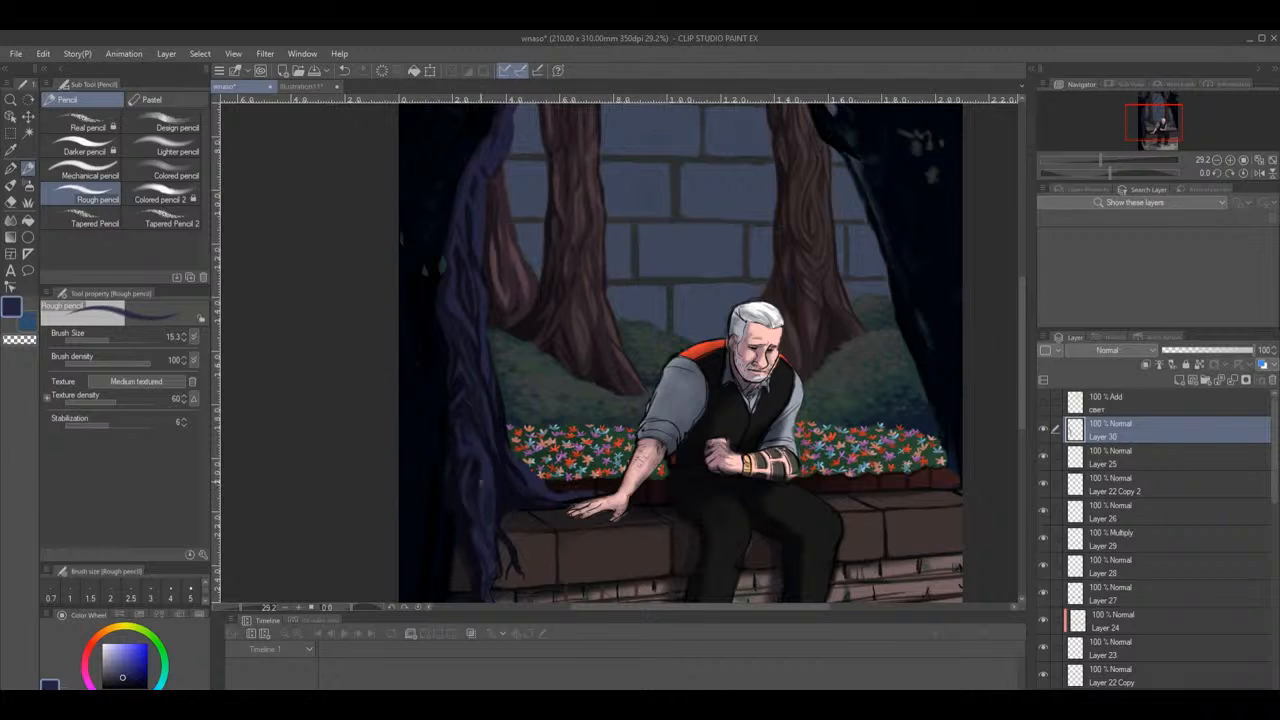
left_click(476, 465, "alt")
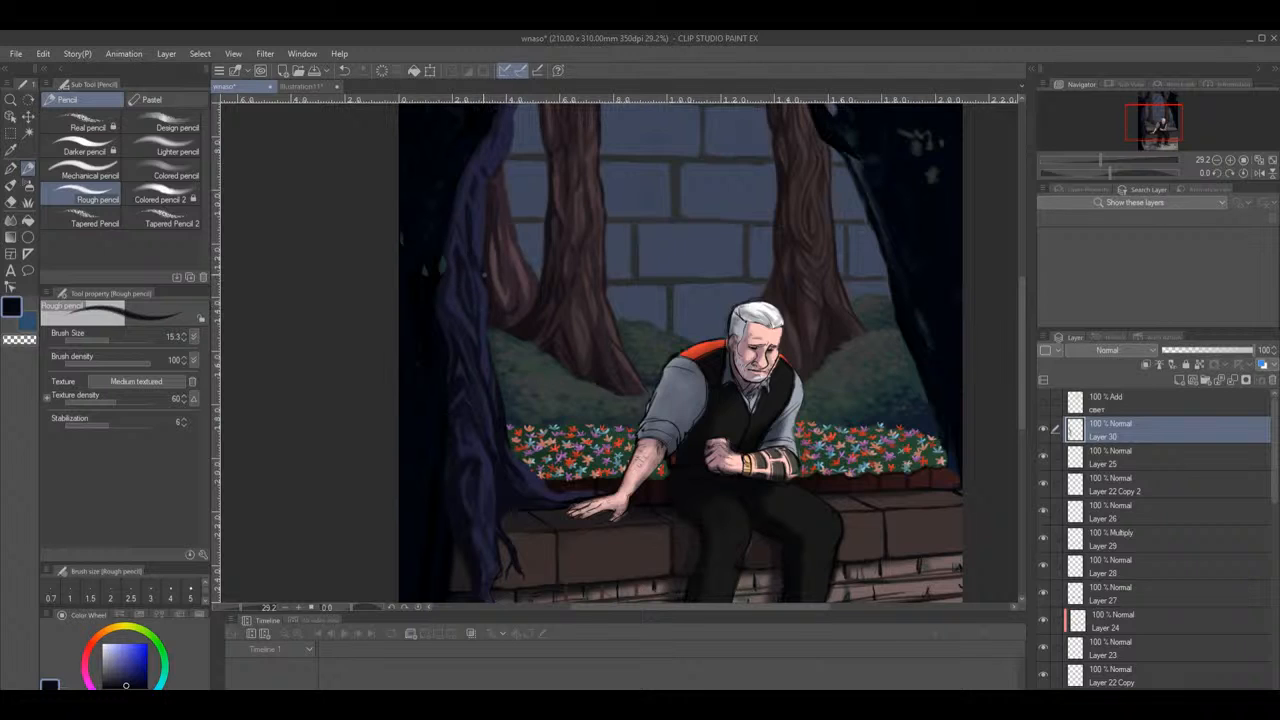
Shade the root reaching toward the man's resting hand with dark blues sampled around its base
left_click(89, 686)
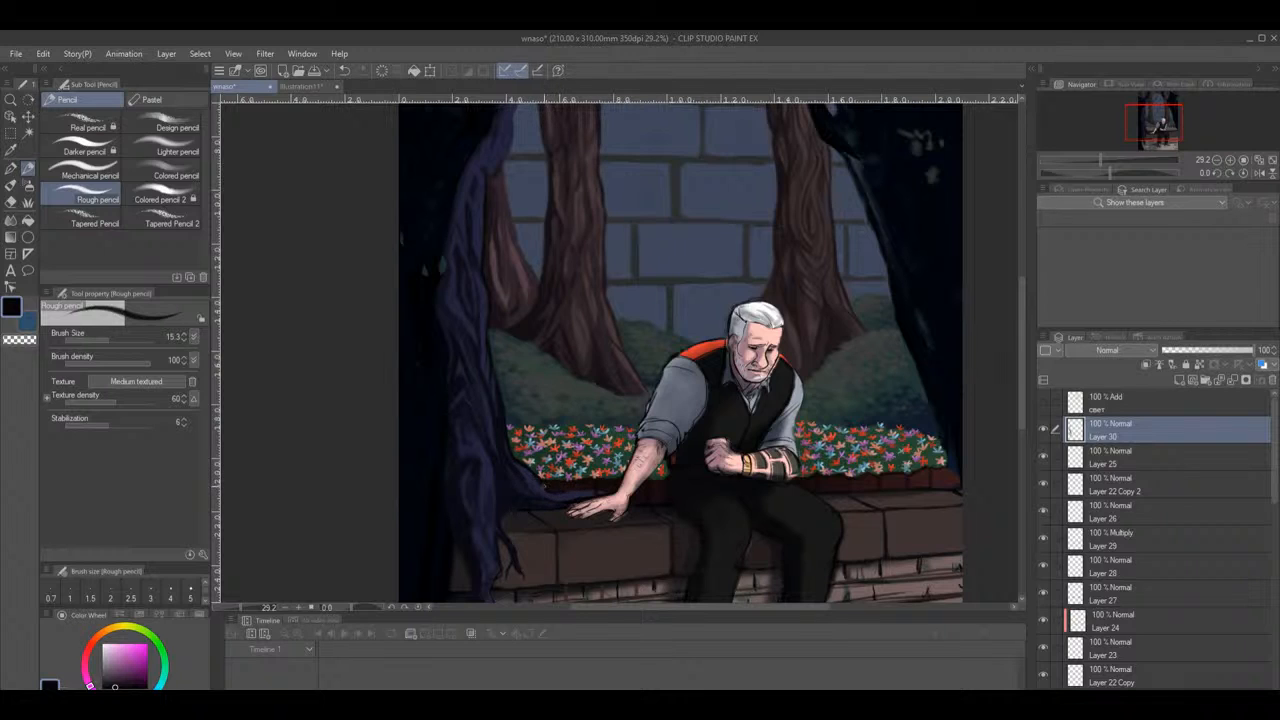
left_click(537, 479, "alt")
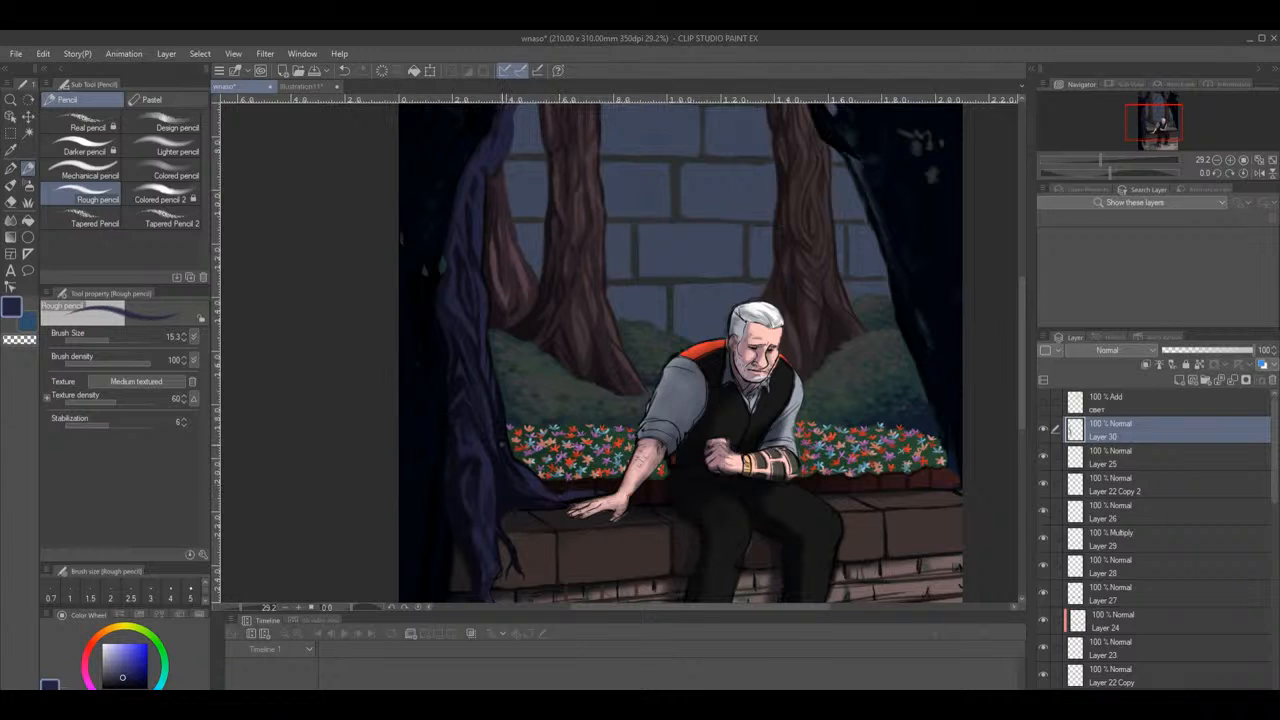
left_click(502, 443, "alt")
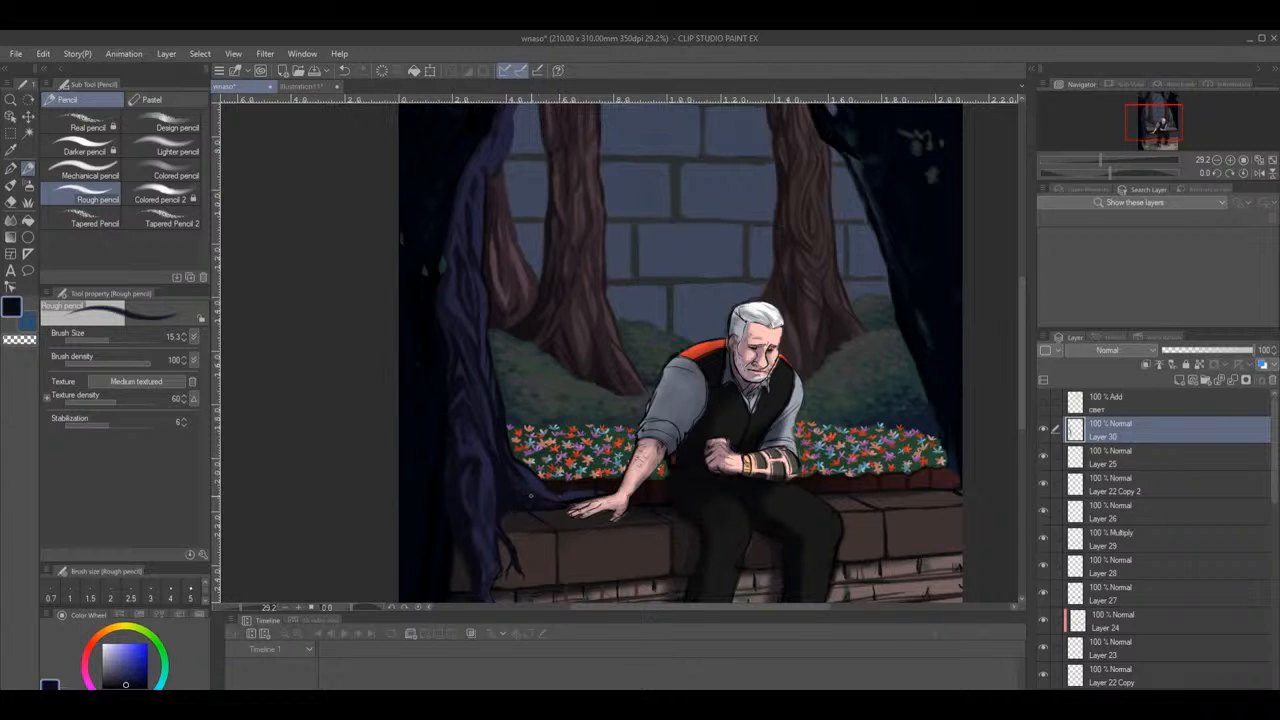
left_click(519, 491, "alt")
Darken the lower purple trunk with the Rough pencil at size 66.5 and refine the shading at size 17.8
left_click(122, 340)
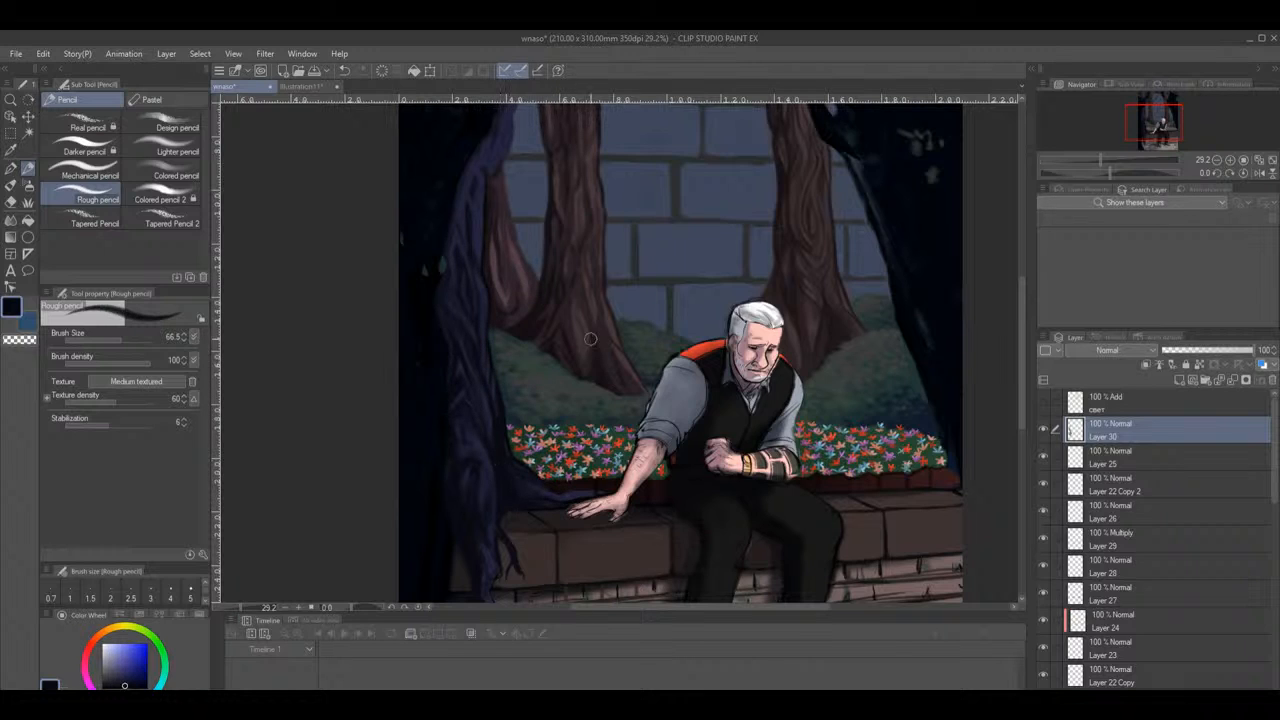
left_click(482, 276, "alt")
left_click_drag(111, 338, 98, 338)
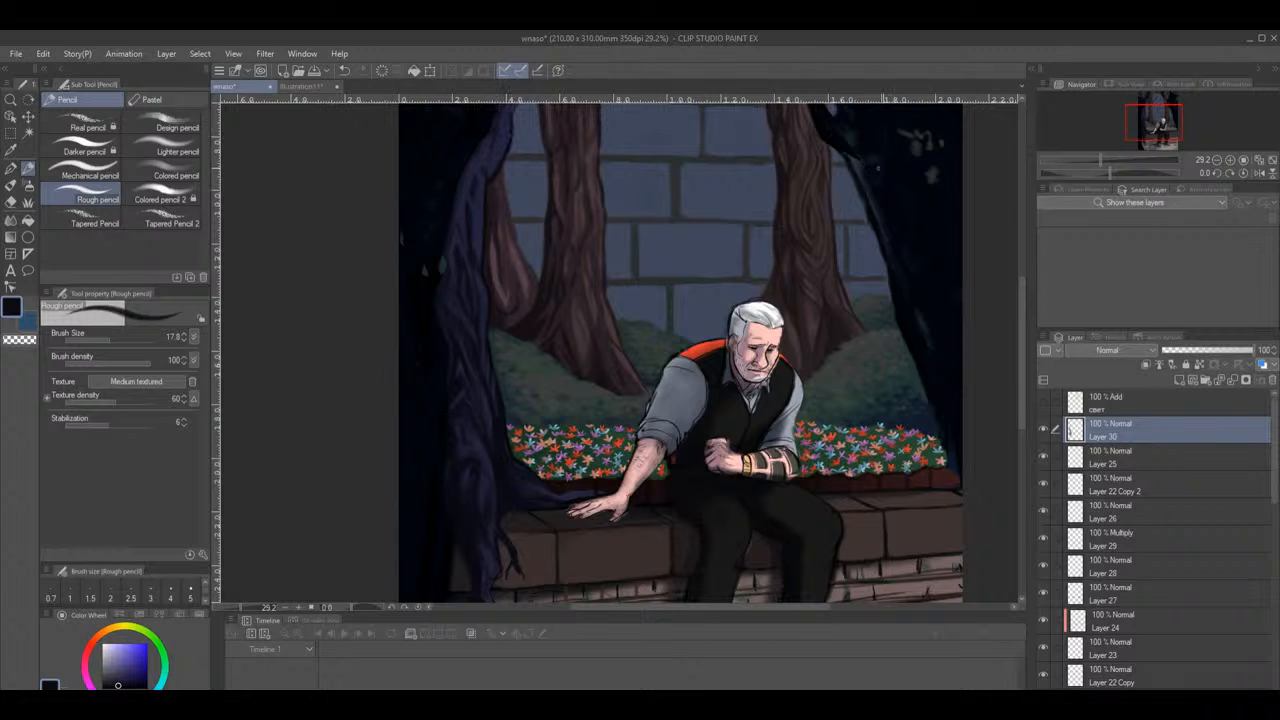
Shade the upper purple trunk below the foliage with sampled dark blues, enlarging the Rough pencil to 33.1
scroll(530, 241, "up", 3)
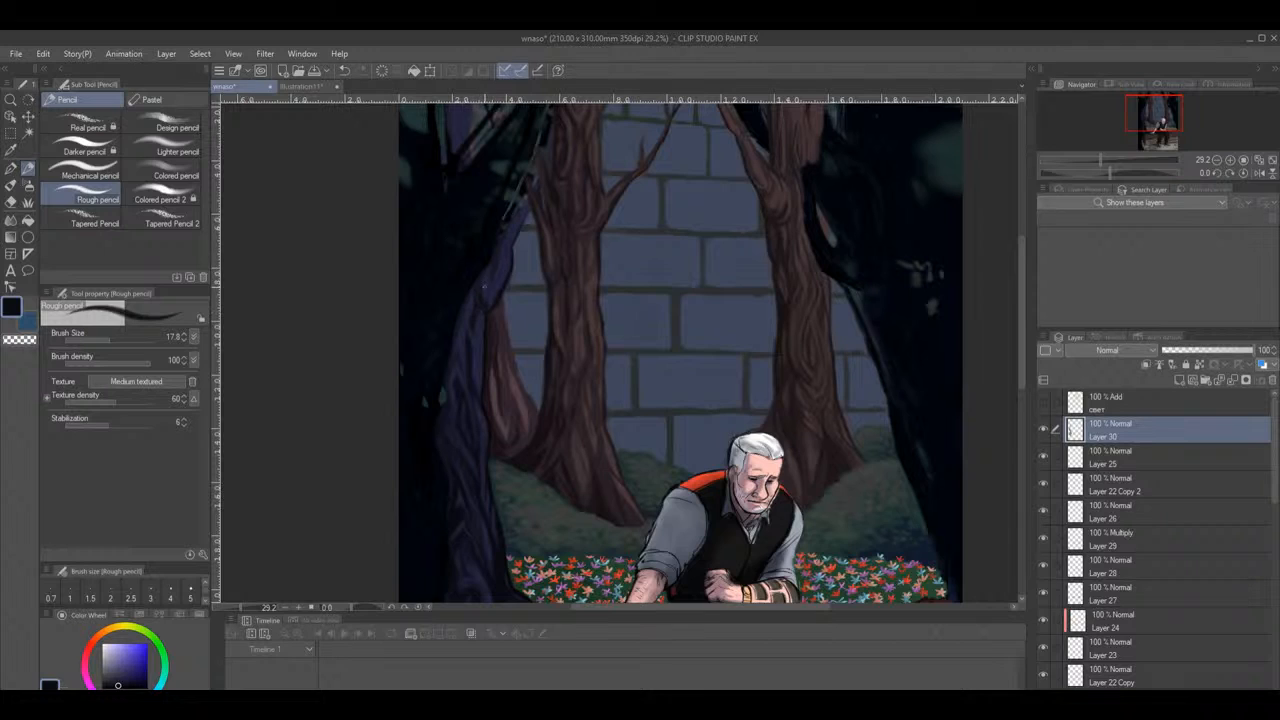
left_click(122, 677)
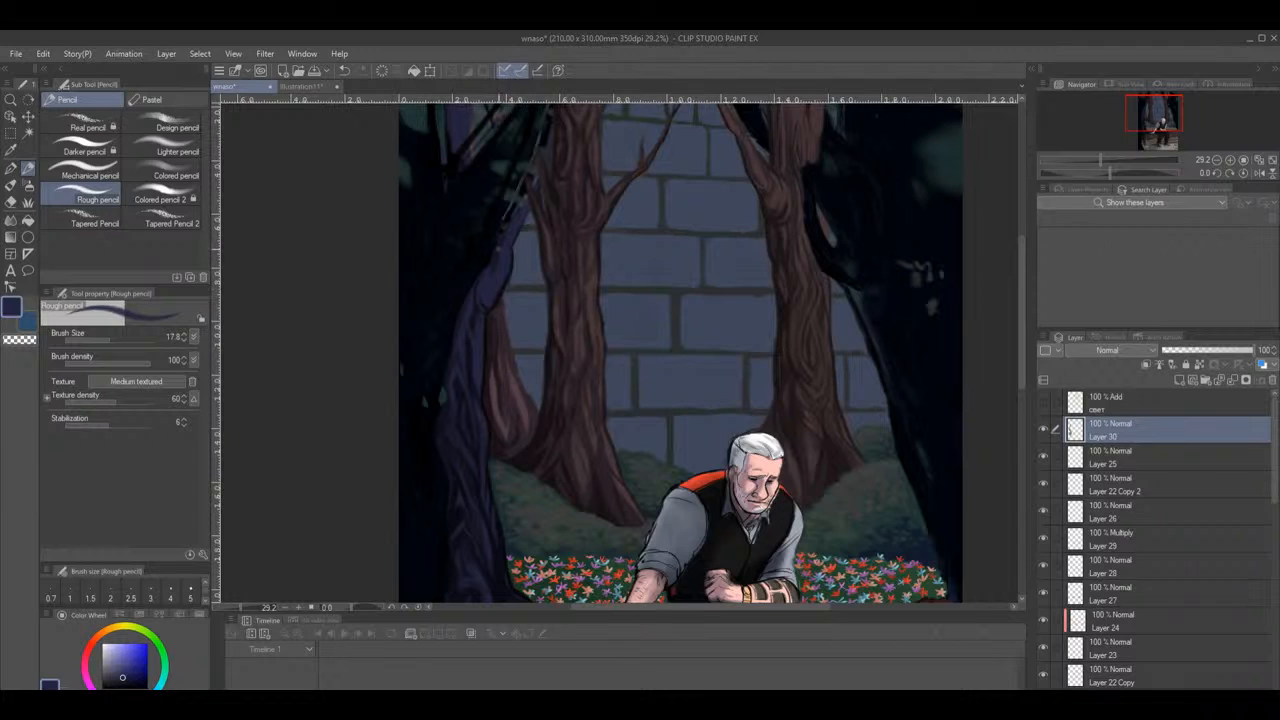
left_click(497, 261, "alt")
left_click(115, 340)
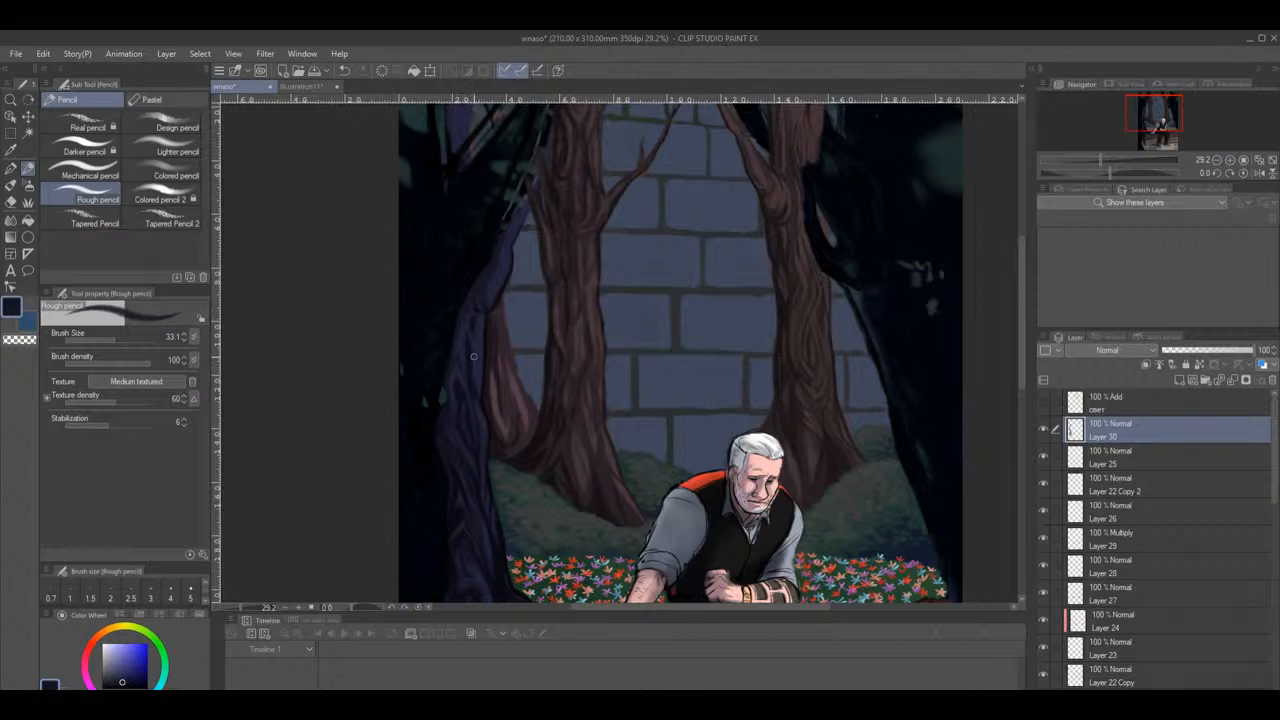
left_click(470, 350, "alt")
left_click(470, 352, "alt")
left_click(489, 311, "alt")
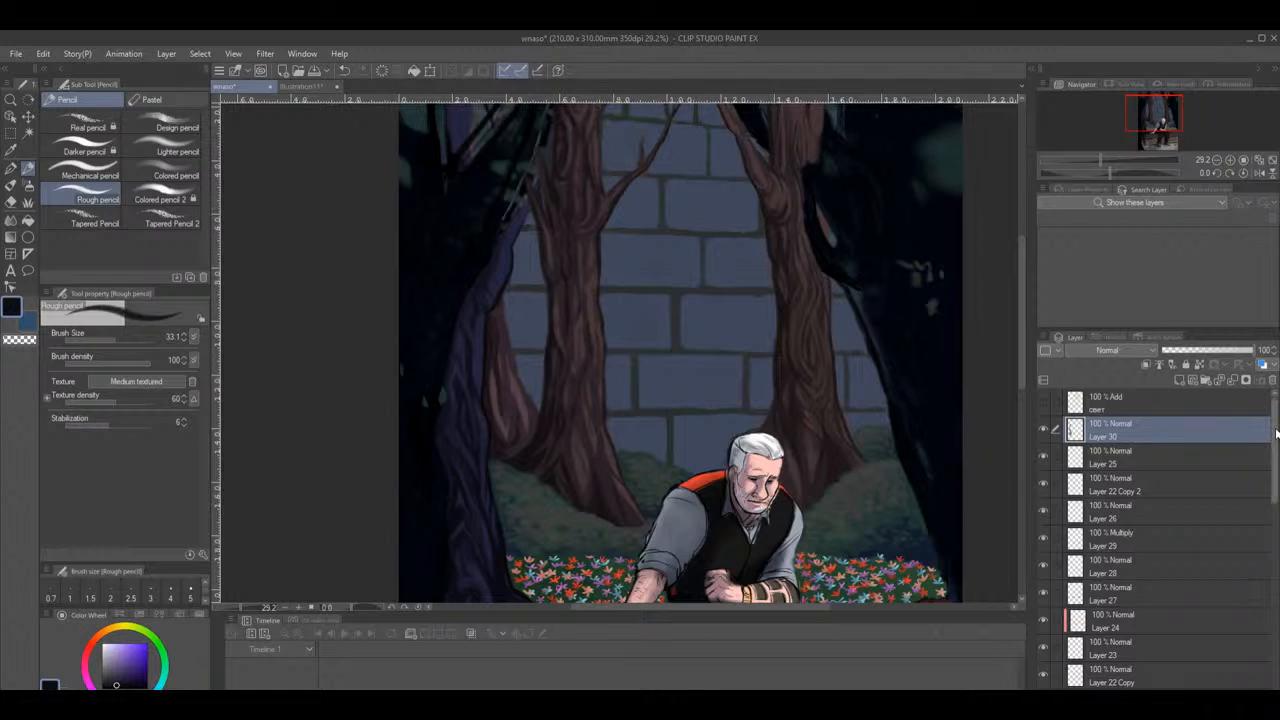
Shade the slim brown trunk behind the purple tree on Layer 19 with dark browns sampled from it
scroll(1150, 588, "down", 3)
left_click(1124, 623)
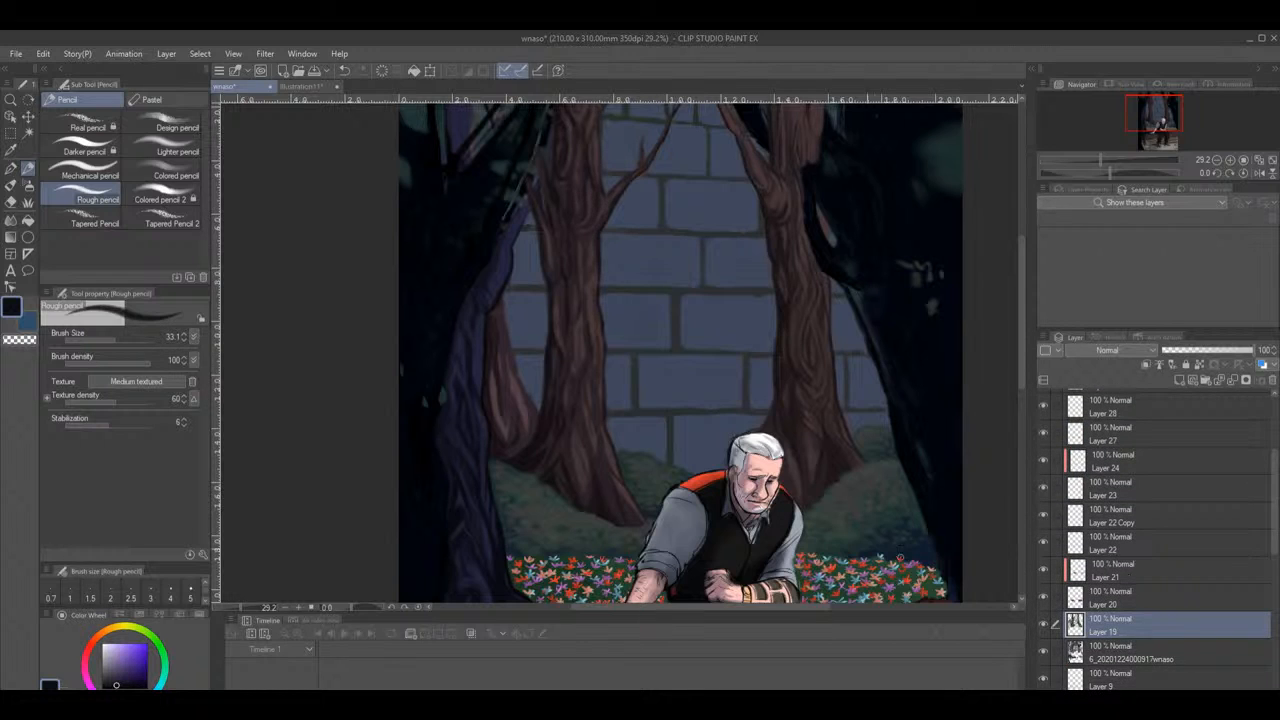
left_click(512, 356, "alt")
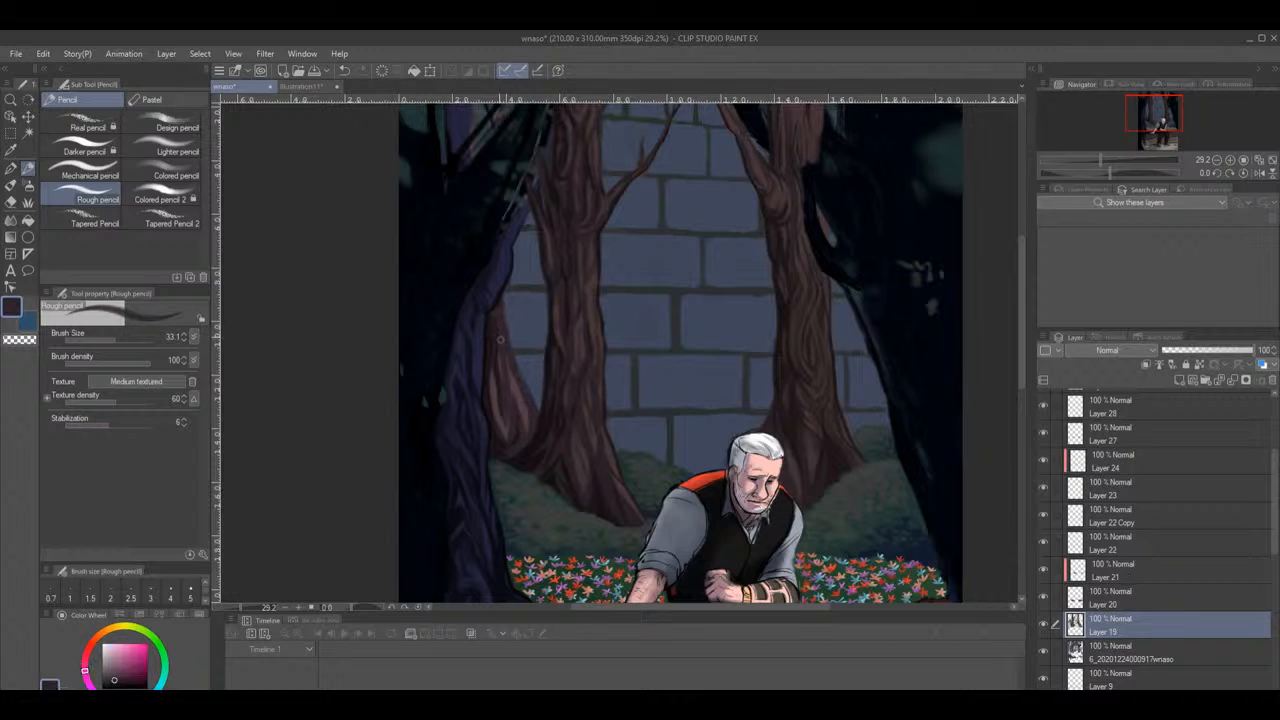
left_click(491, 360, "alt")
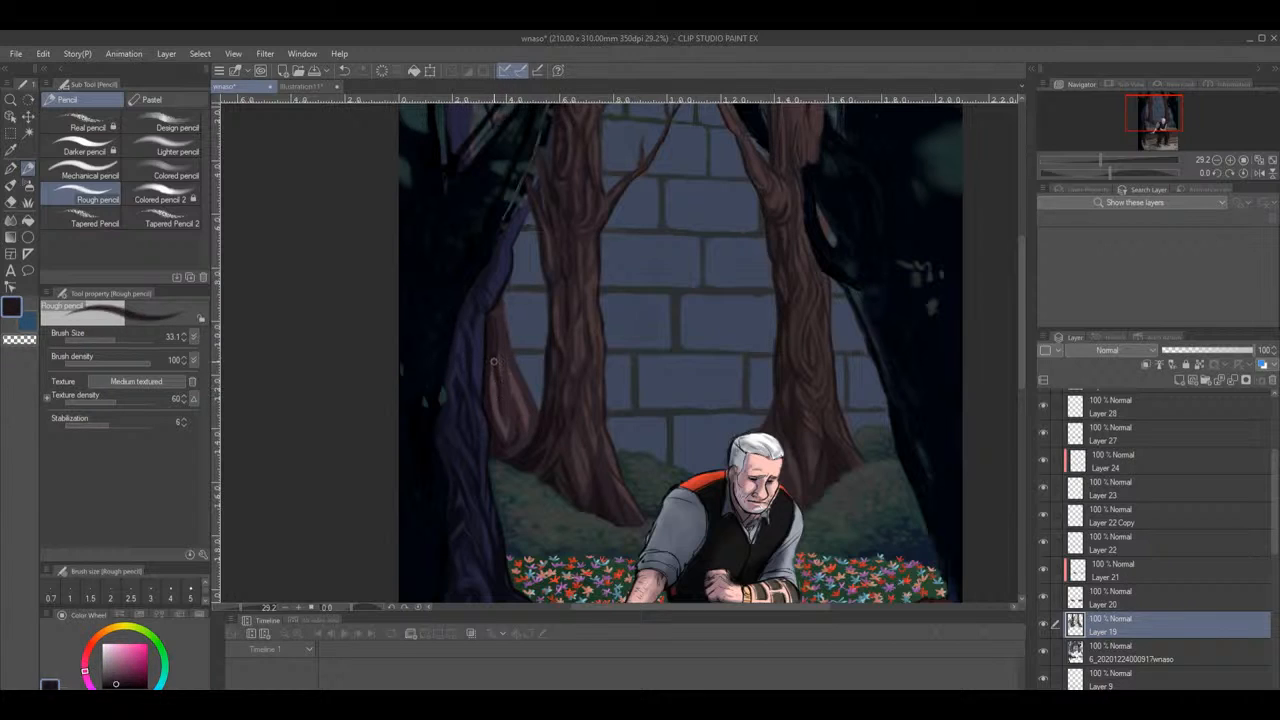
left_click(496, 360, "alt")
left_click(497, 358, "alt")
left_click(494, 444, "alt")
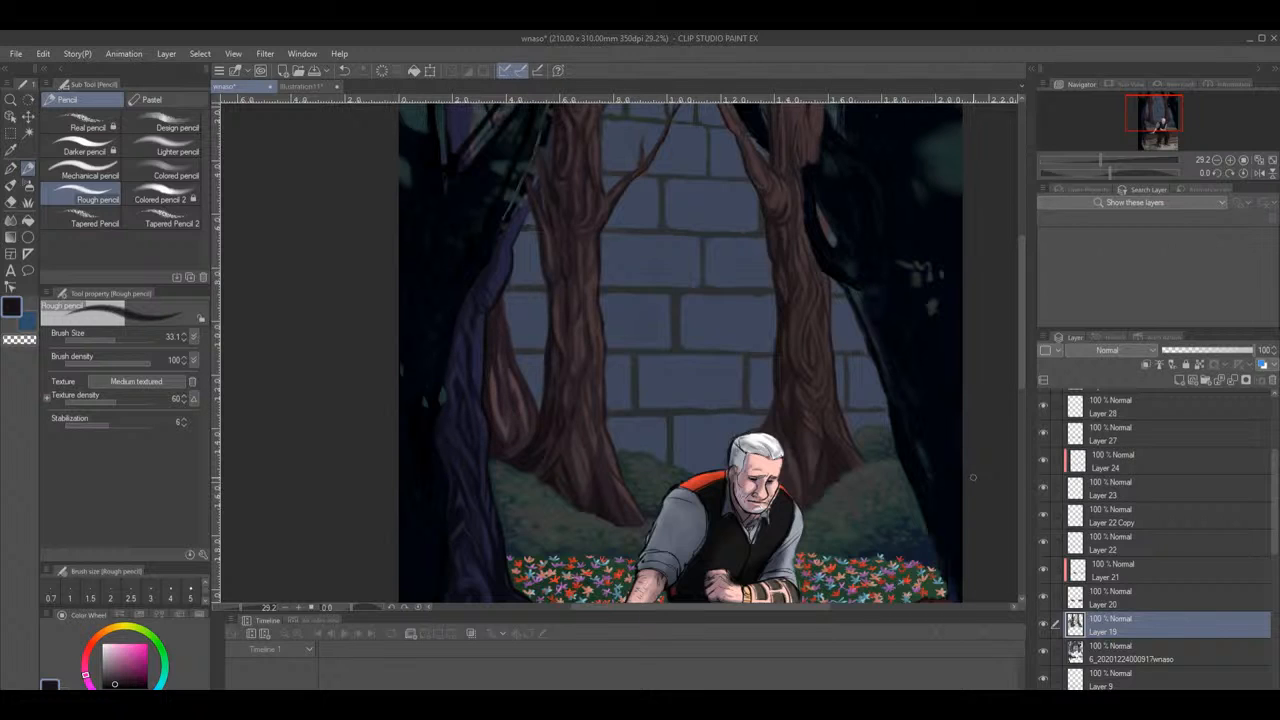
left_click_drag(1274, 475, 1264, 406)
left_click(1095, 434)
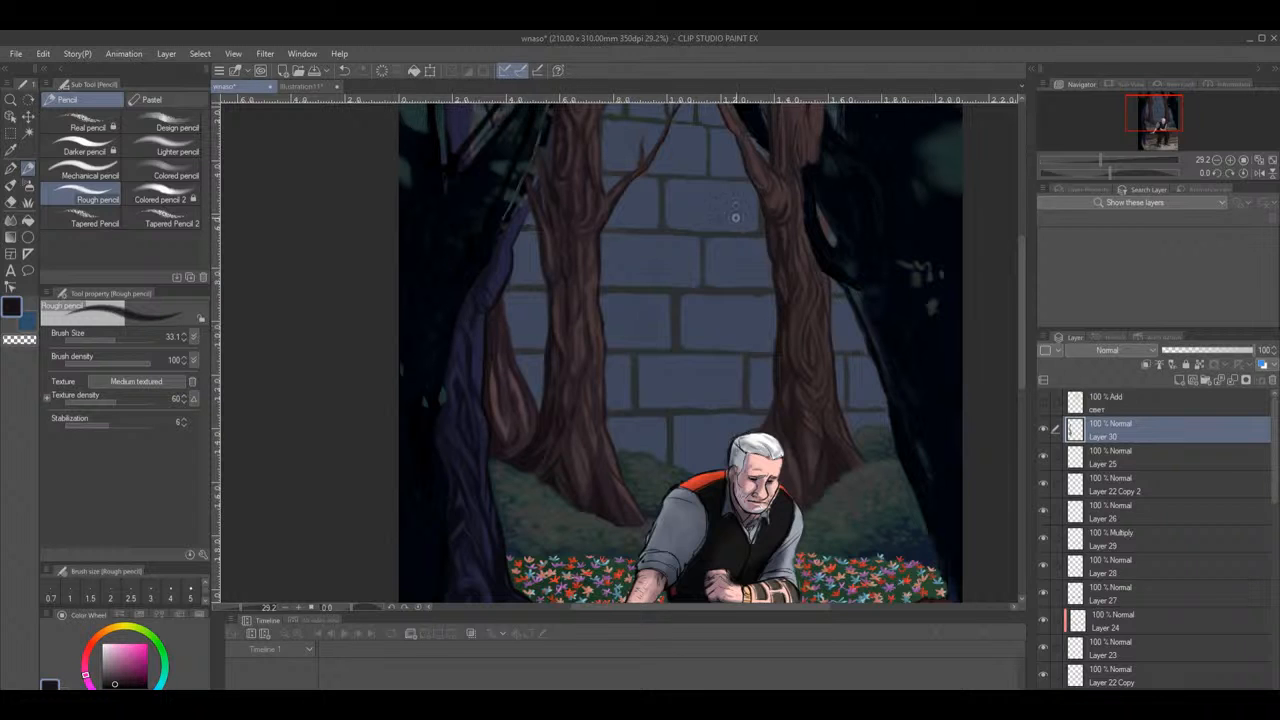
mouse_move(1098, 155)
left_mouse_down()
mouse_move(1078, 155)
mouse_move(1088, 158)
left_mouse_up()
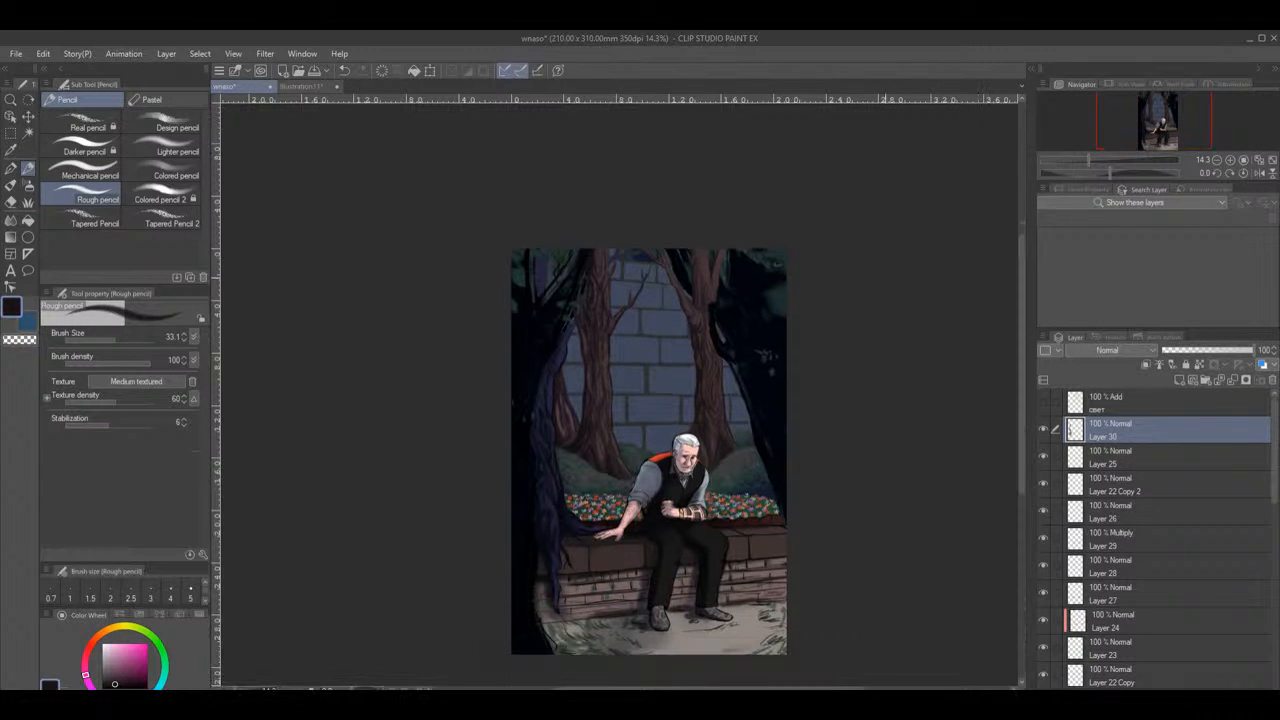
mouse_move(1139, 134)
left_mouse_down()
mouse_move(1139, 152)
mouse_move(1150, 146)
left_mouse_up()
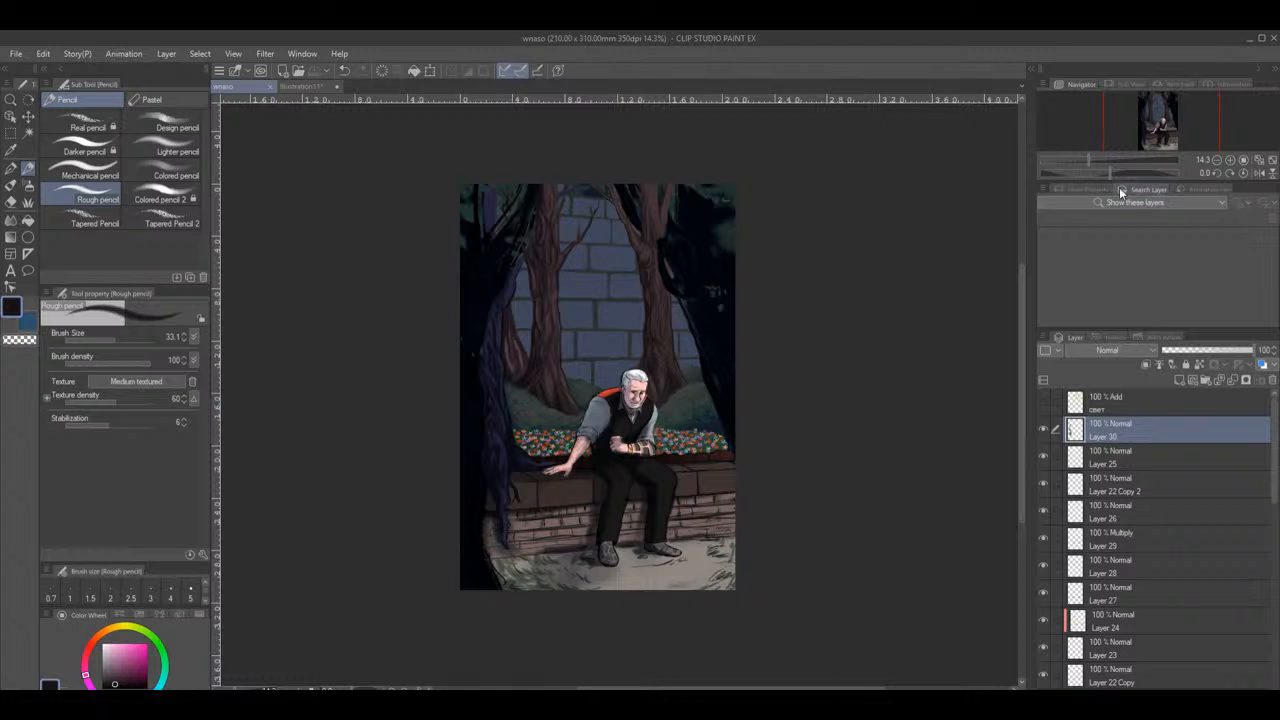
left_click_drag(1088, 160, 1101, 158)
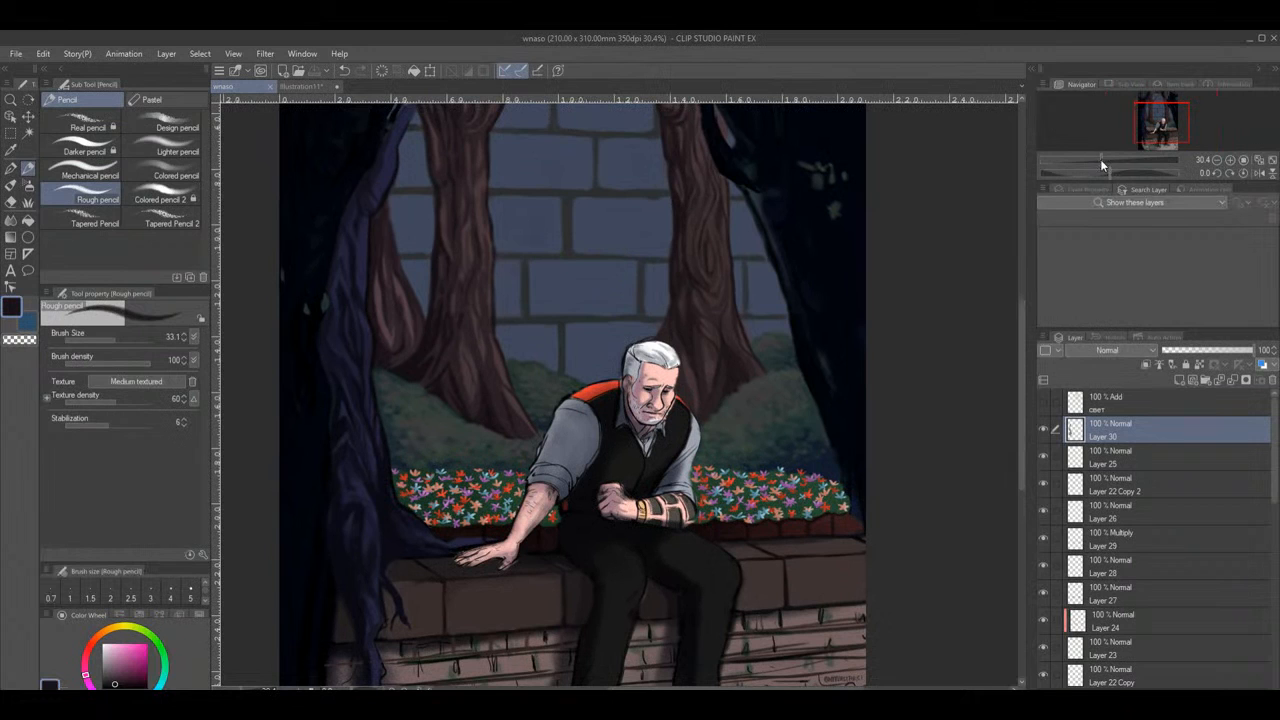
left_click(1090, 622)
left_click(1207, 351)
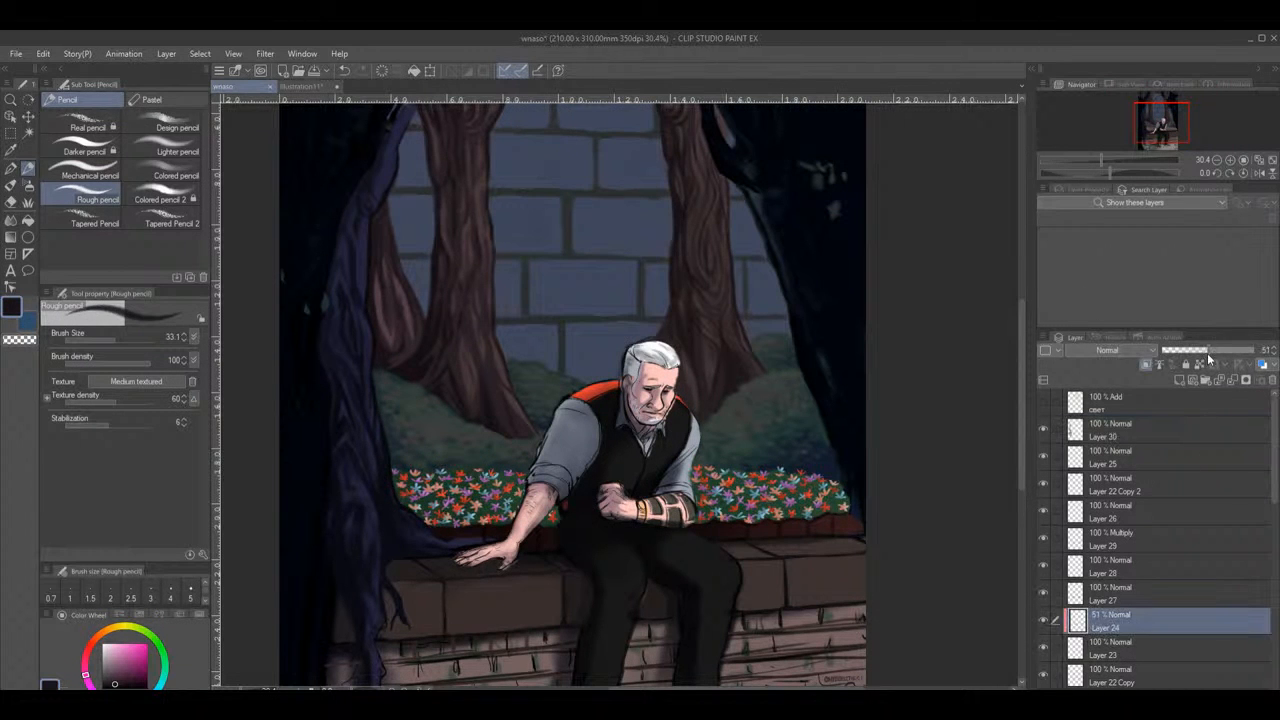
left_click_drag(1193, 352, 1256, 358)
Lower the opacity of Layer 21 to 59%
scroll(1125, 610, "down", 4)
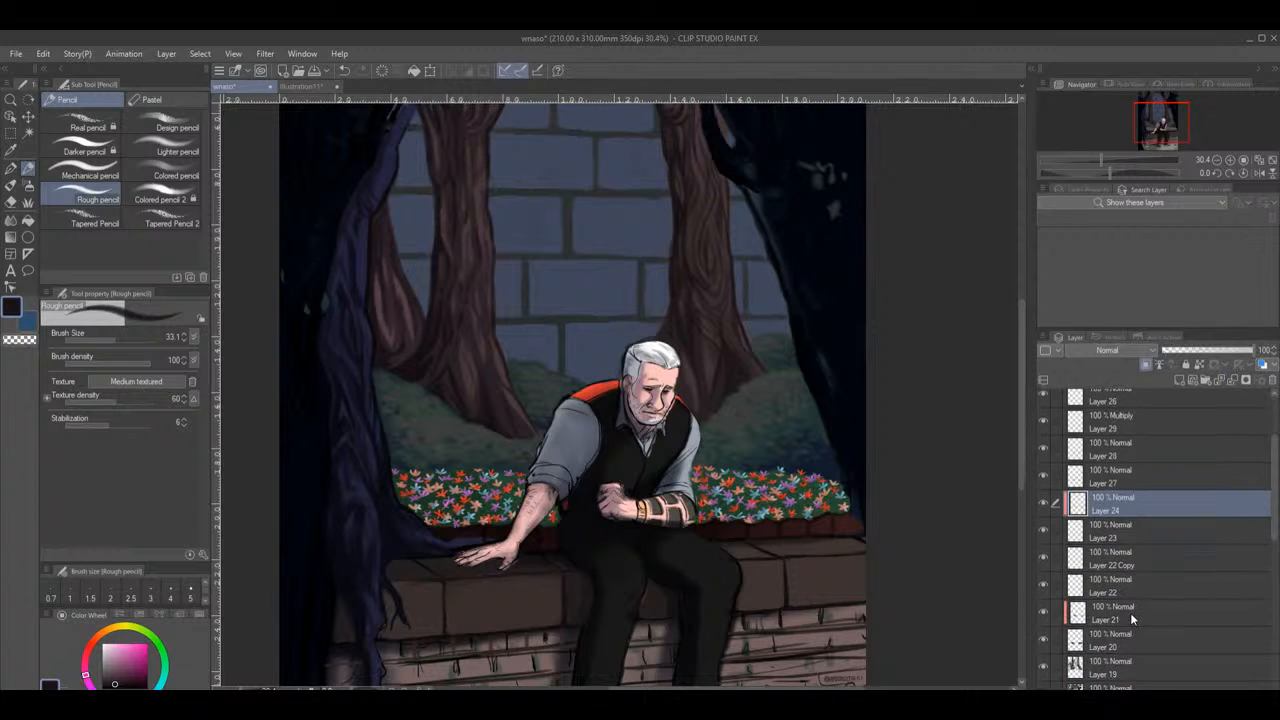
left_click(1132, 619)
left_click(1220, 352)
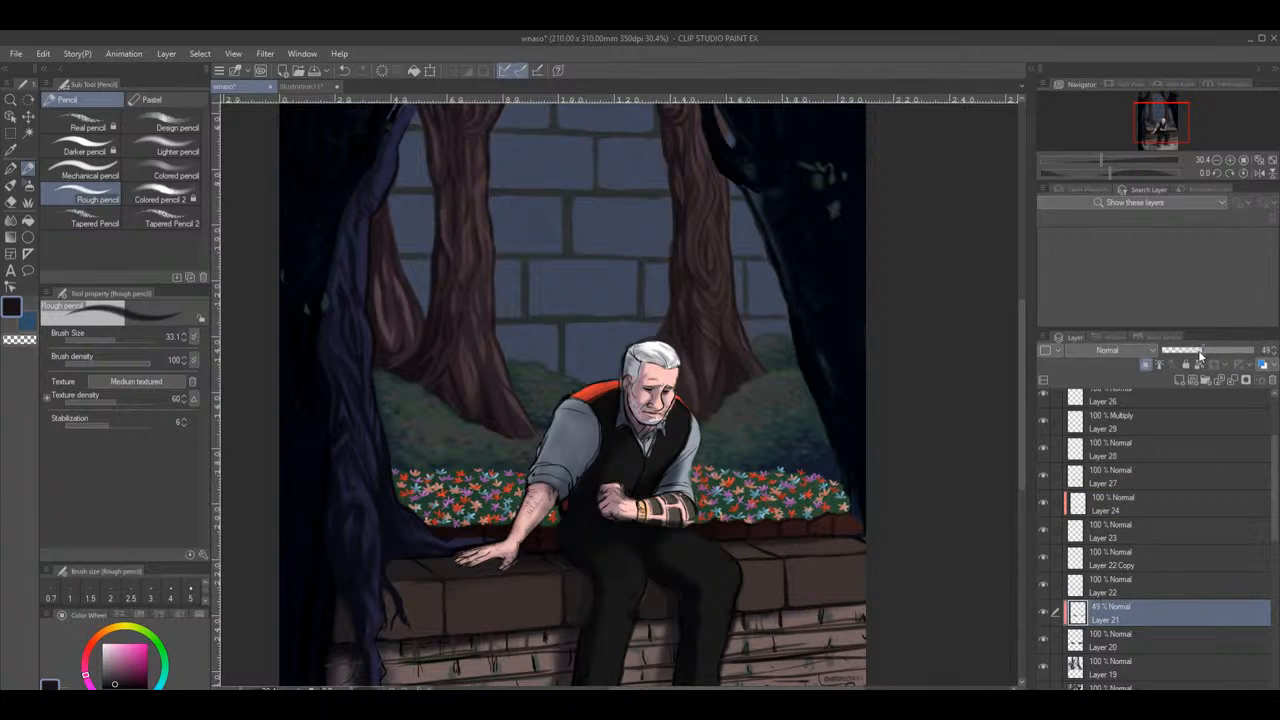
left_click_drag(1200, 355, 1212, 346)
Add a new layer above Layer 21 and prepare a brighter green from the flower bed's sampled dark green
key("ctrl+shift+n")
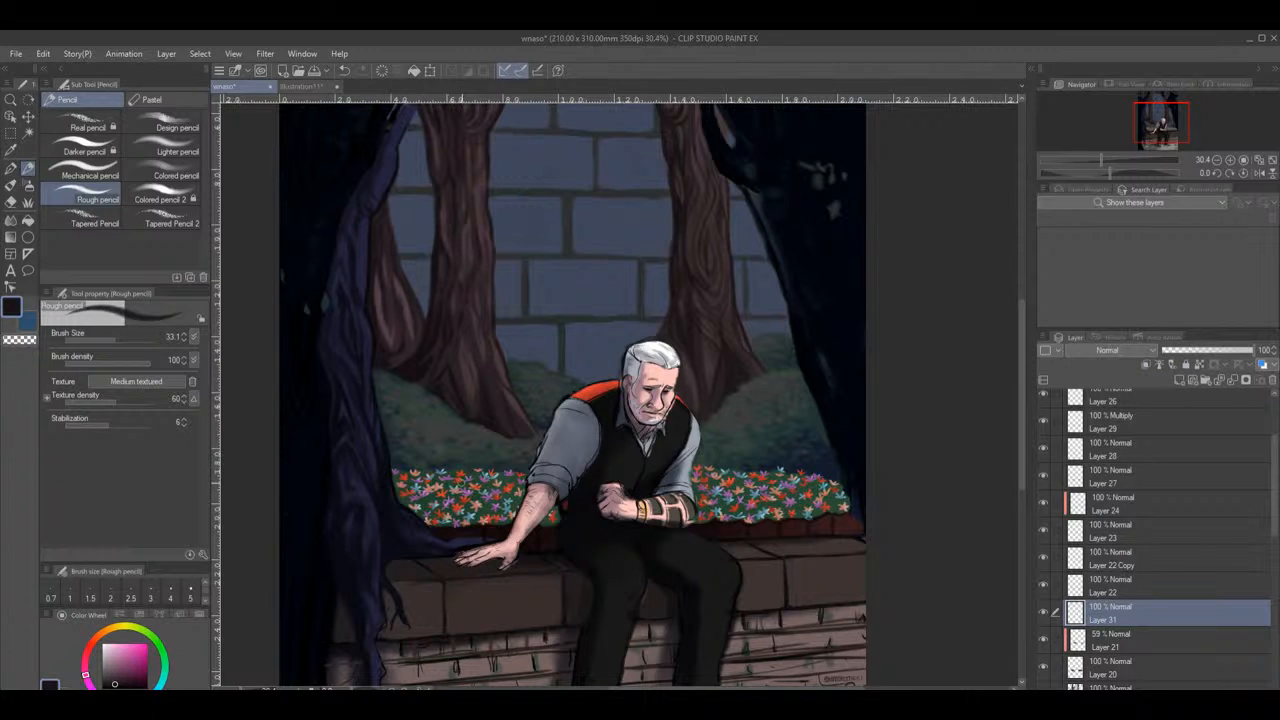
left_click(461, 484, "alt")
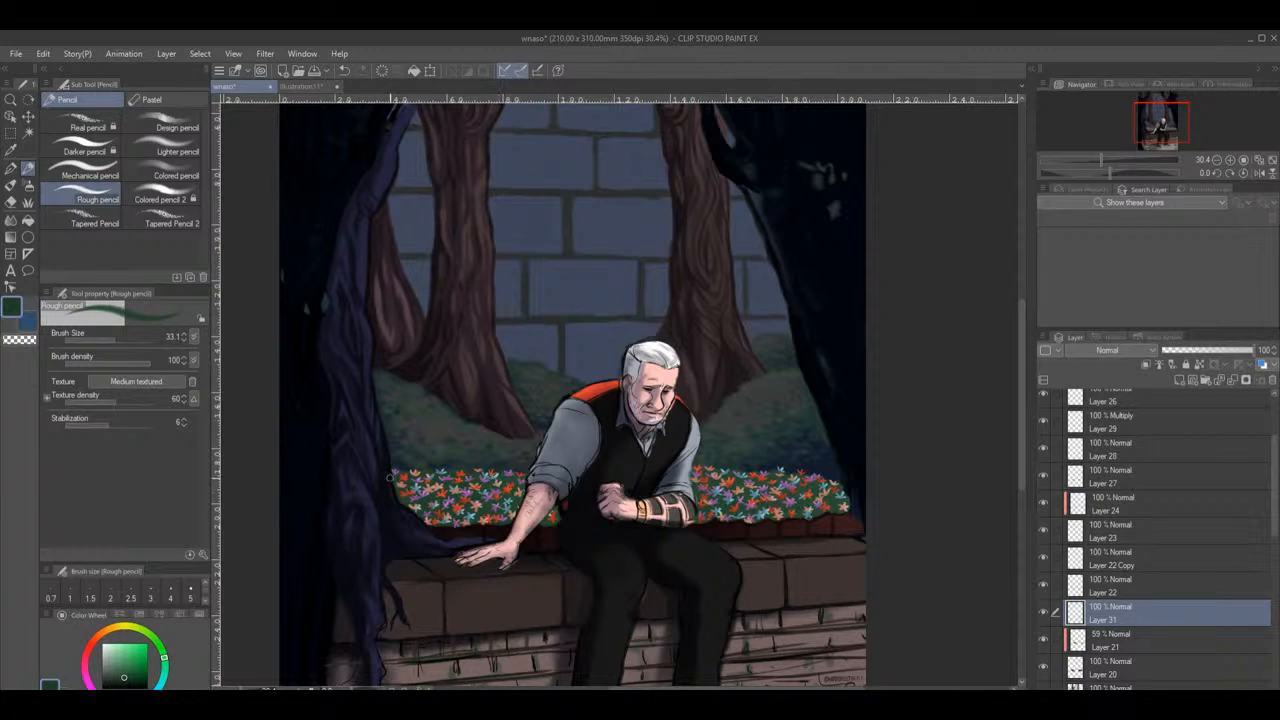
left_click_drag(165, 655, 163, 655)
left_click(126, 664)
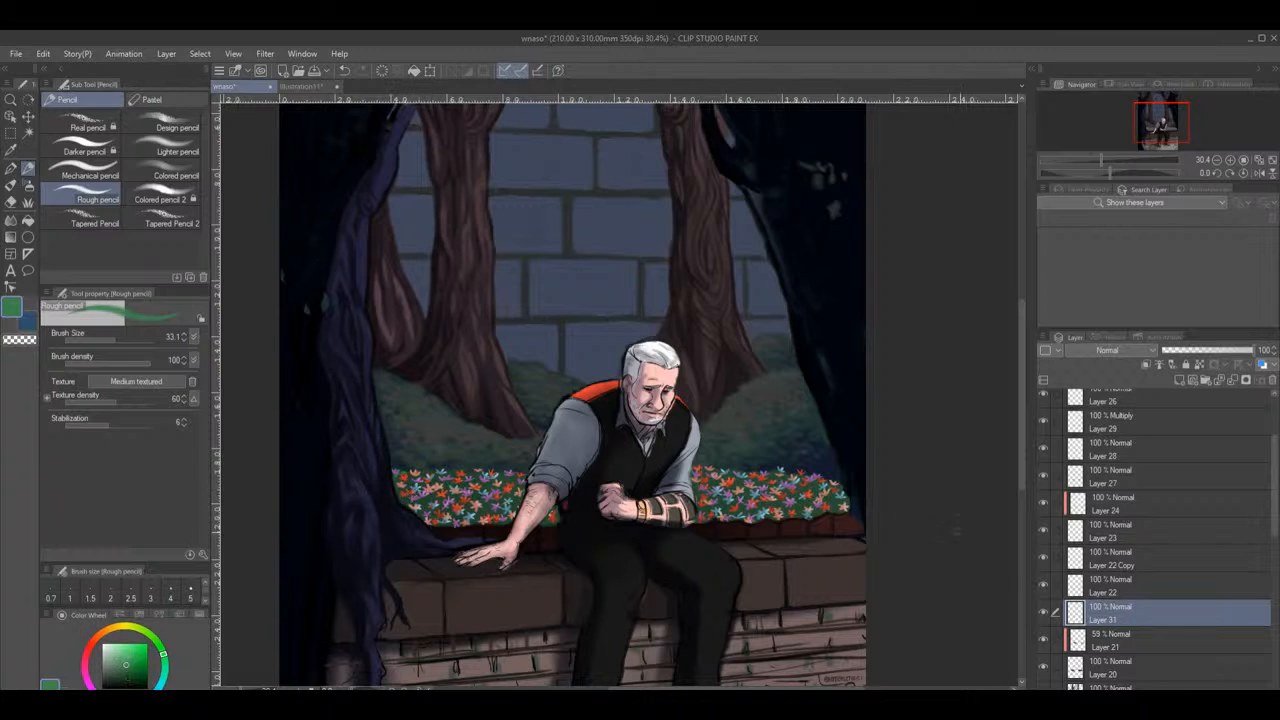
Sample a muted green from the flower bed with Layer 21 temporarily hidden, lighten it and paint leaves among the flowers
left_click(1044, 639)
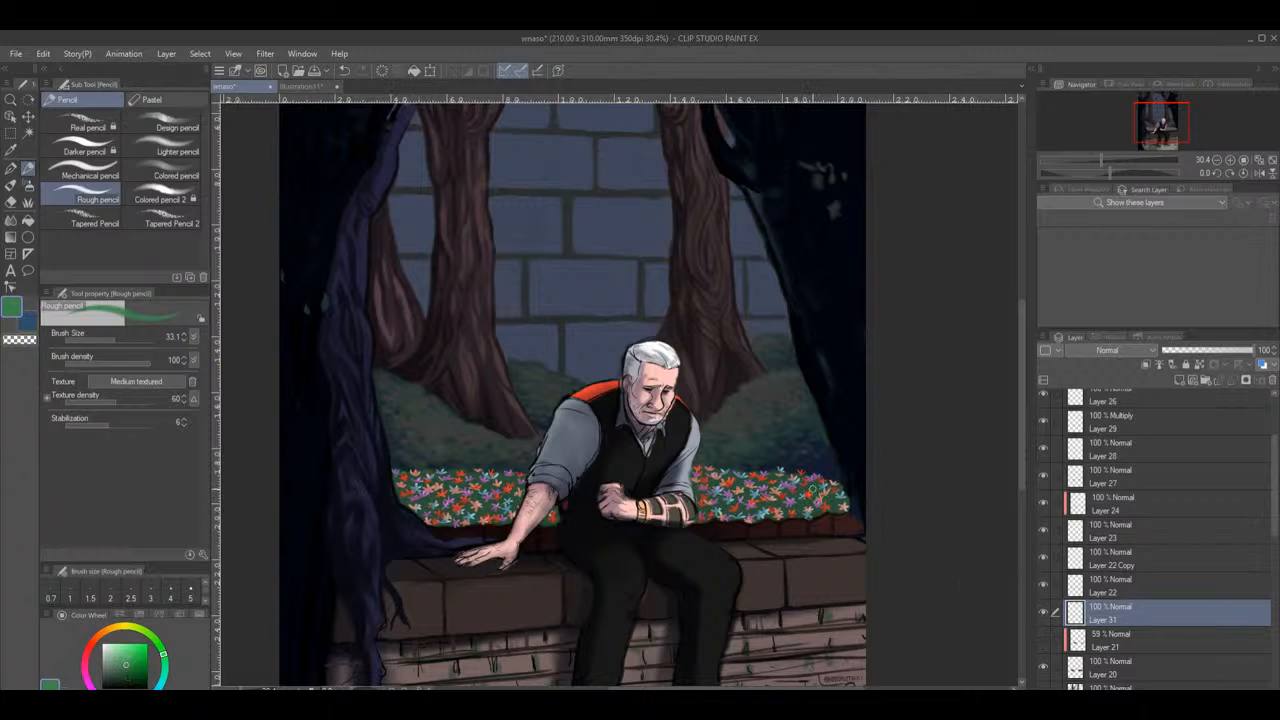
left_click(813, 487, "alt")
left_click(1043, 640)
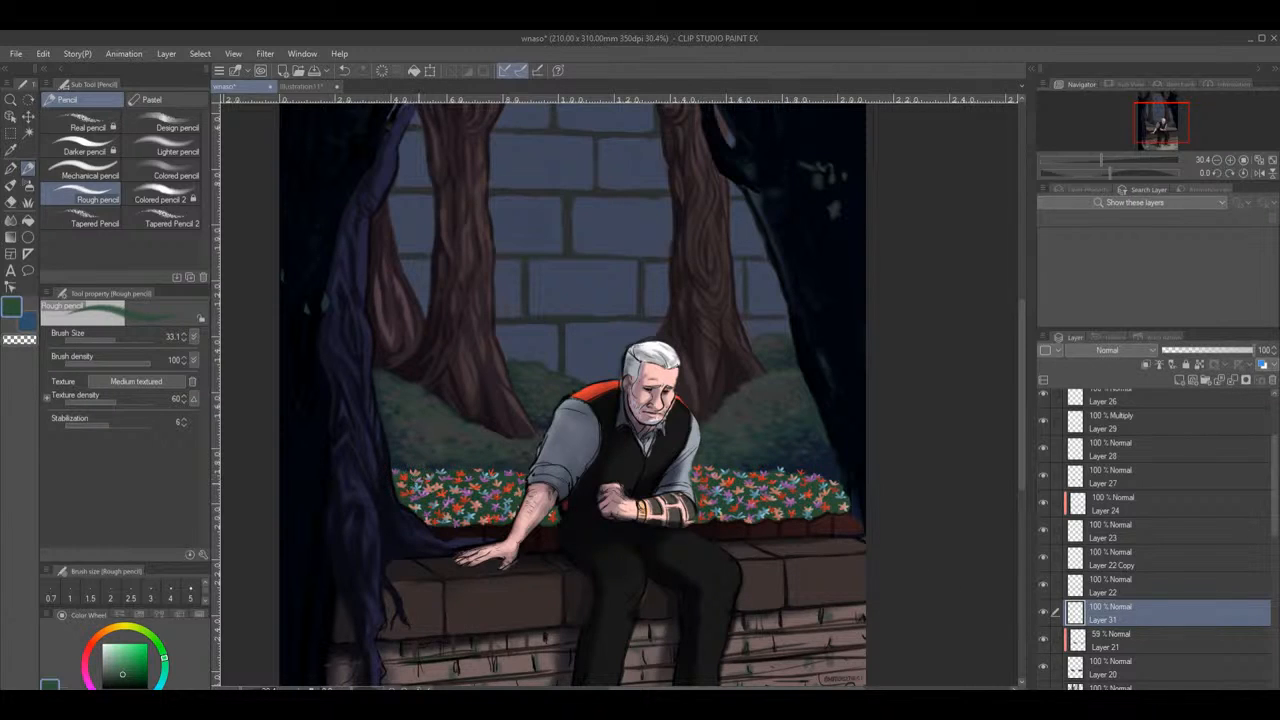
left_click(123, 664)
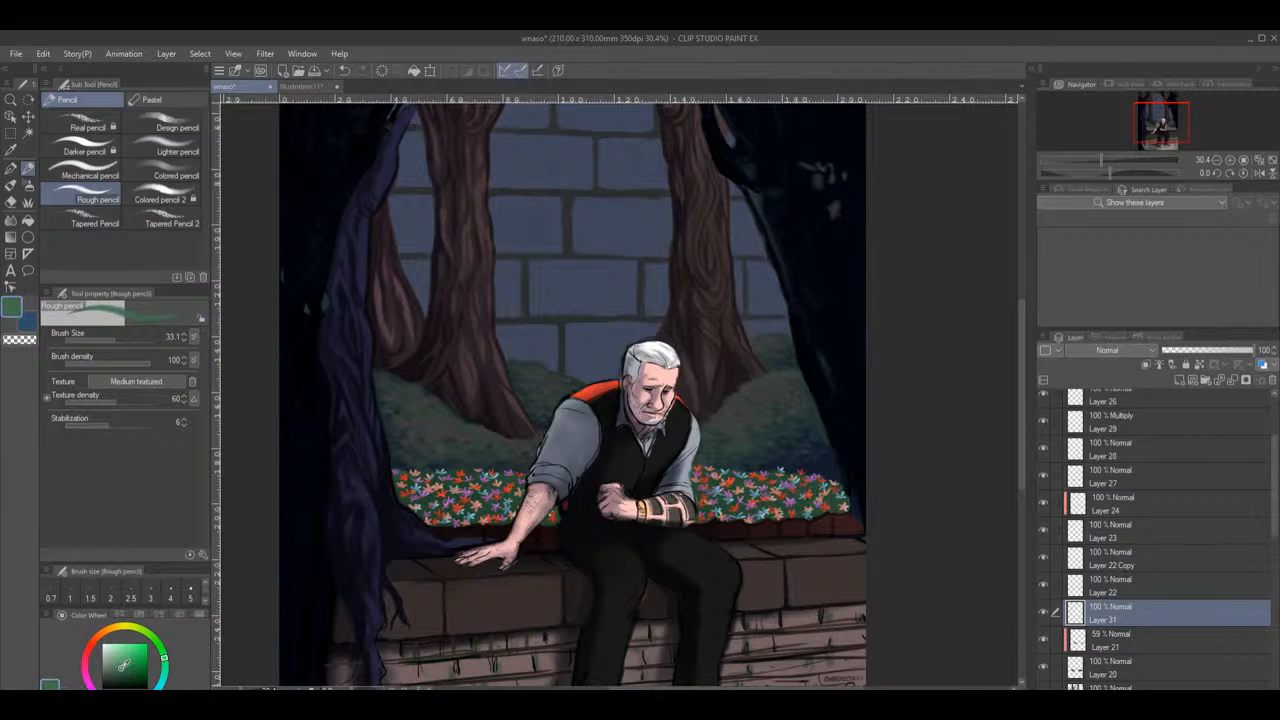
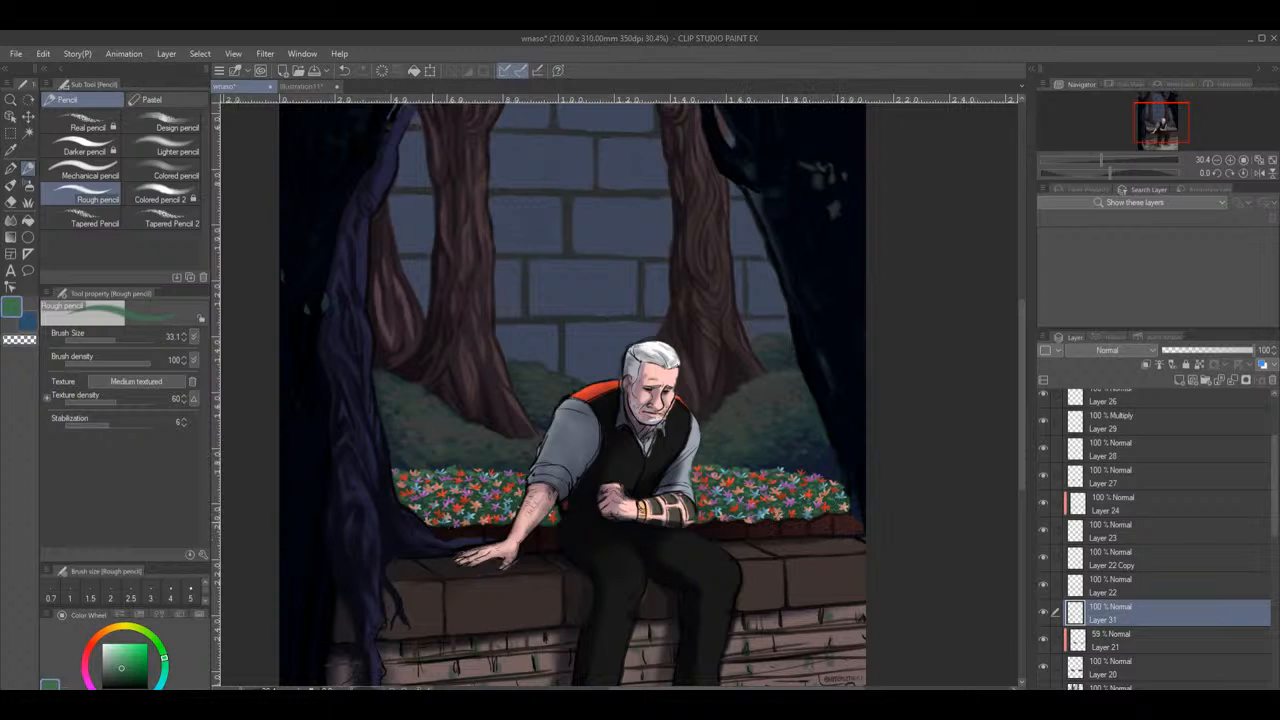
Paint dark green foliage along the flower bed's lower edge on a new layer above Layer 27, using a sampled green
left_click(505, 521, "alt")
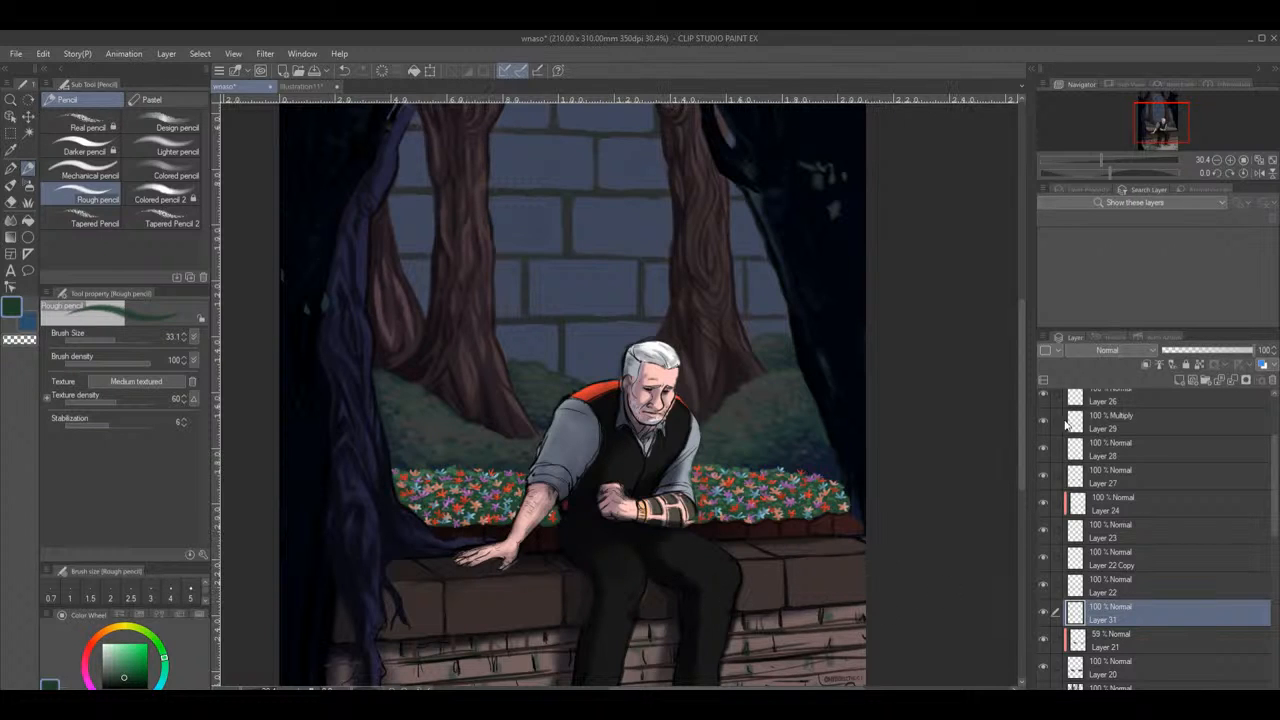
left_click(1110, 453)
left_click(1122, 471)
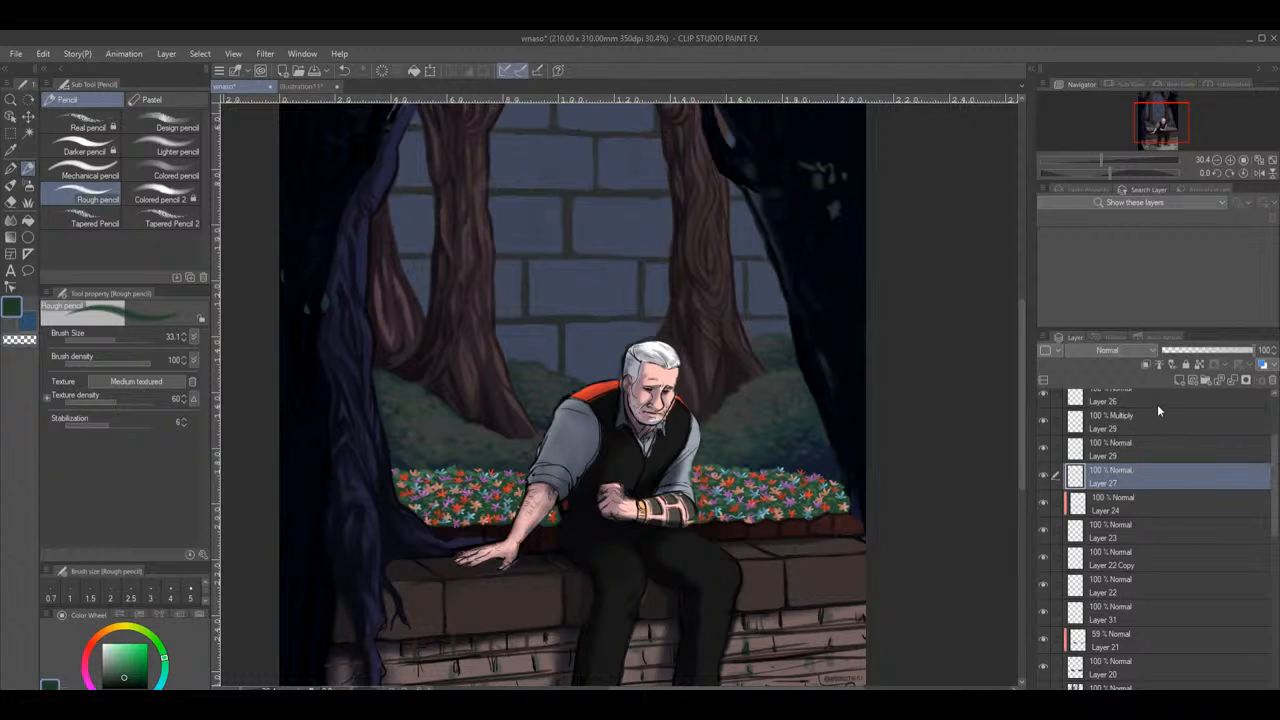
left_click(1177, 381)
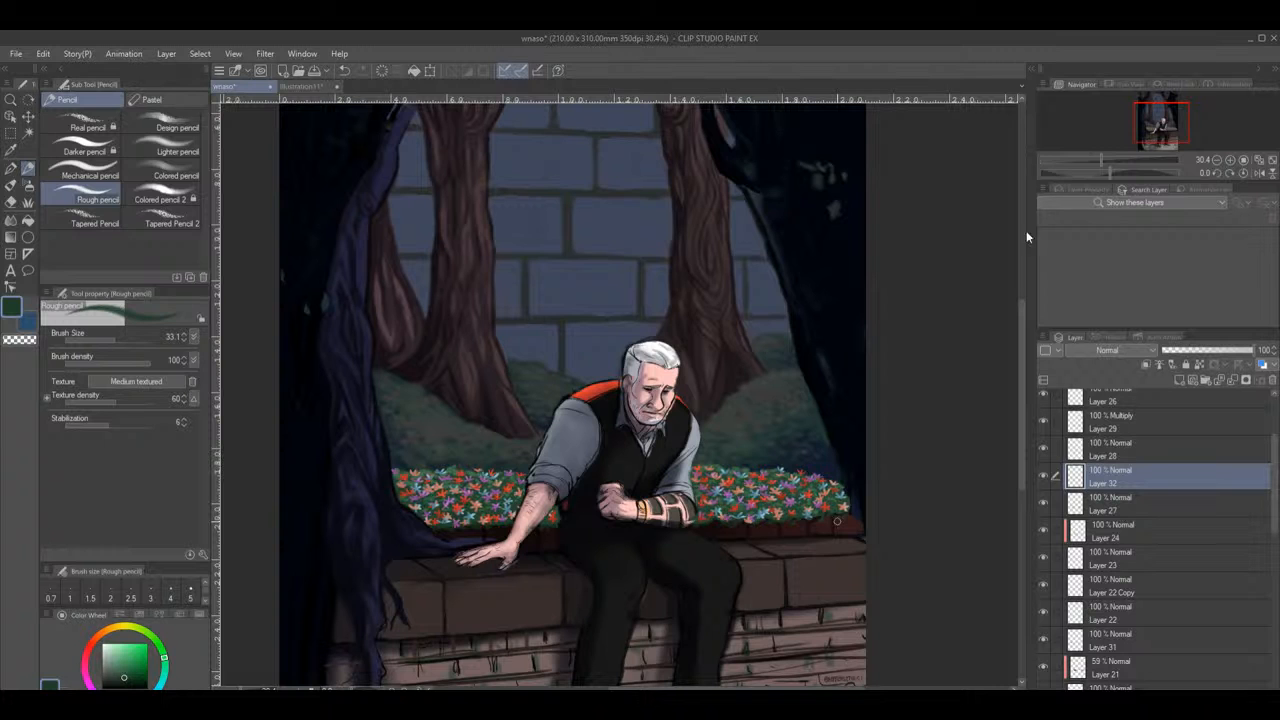
Extend the purple bark up the leaning upper trunk on Layer 30 with dark blues sampled from the tree
left_click_drag(1100, 158, 1093, 161)
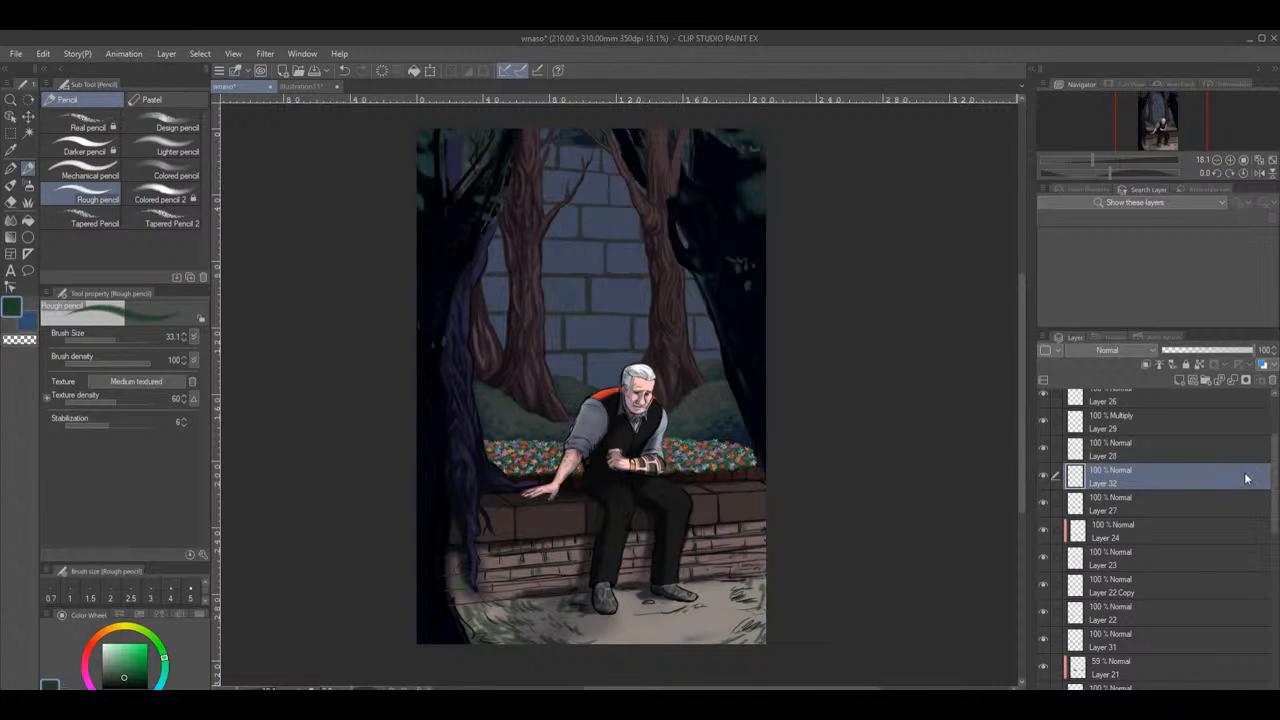
left_click_drag(1273, 452, 1269, 411)
left_click(1152, 433)
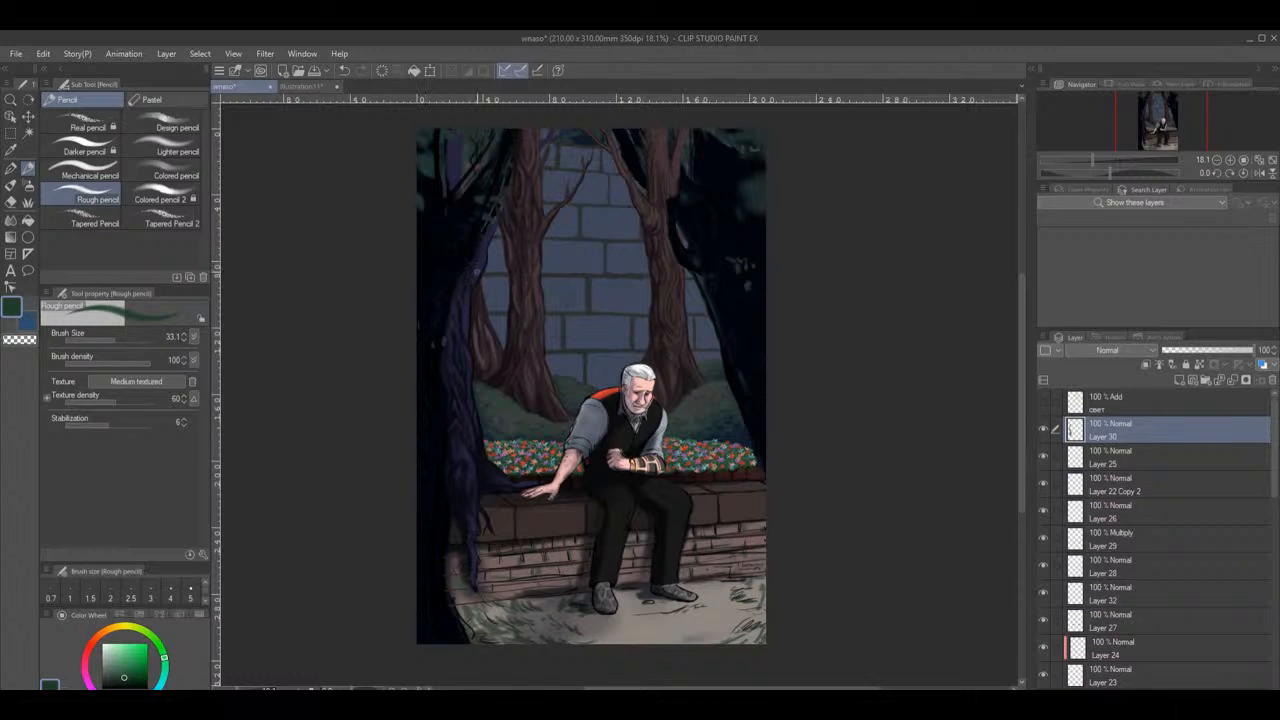
left_click(480, 262, "alt")
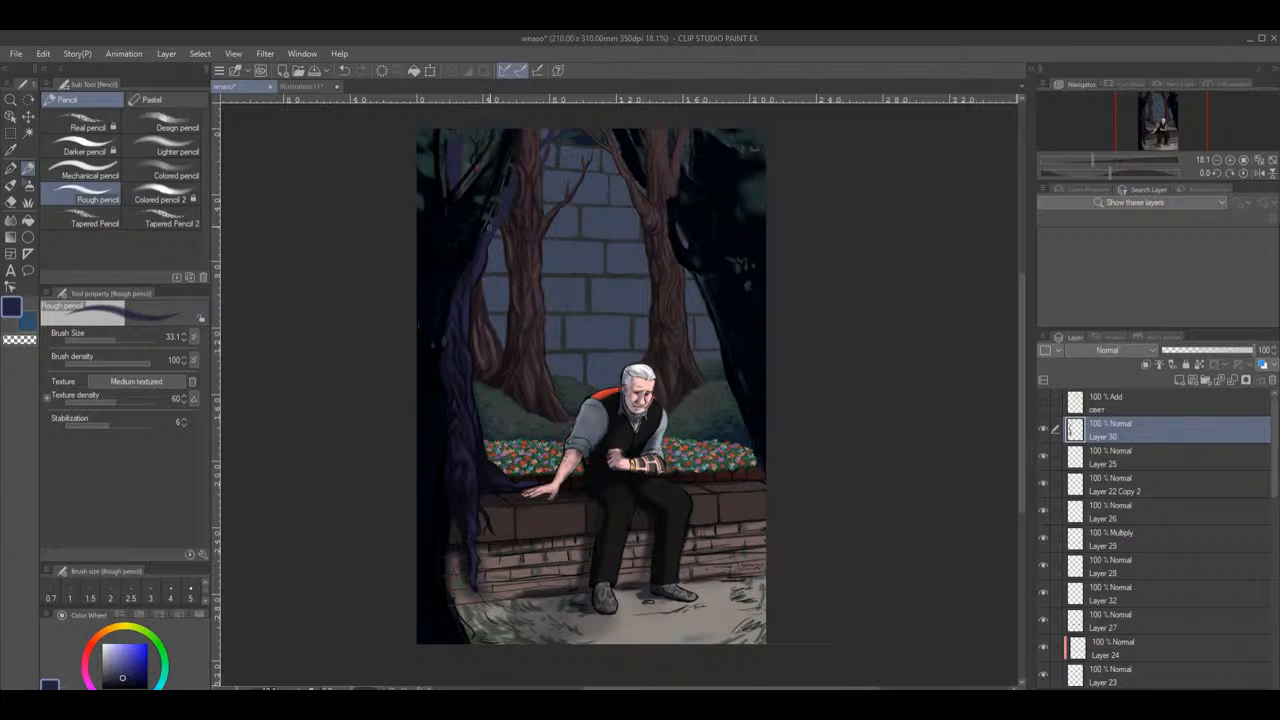
left_click(466, 282, "alt")
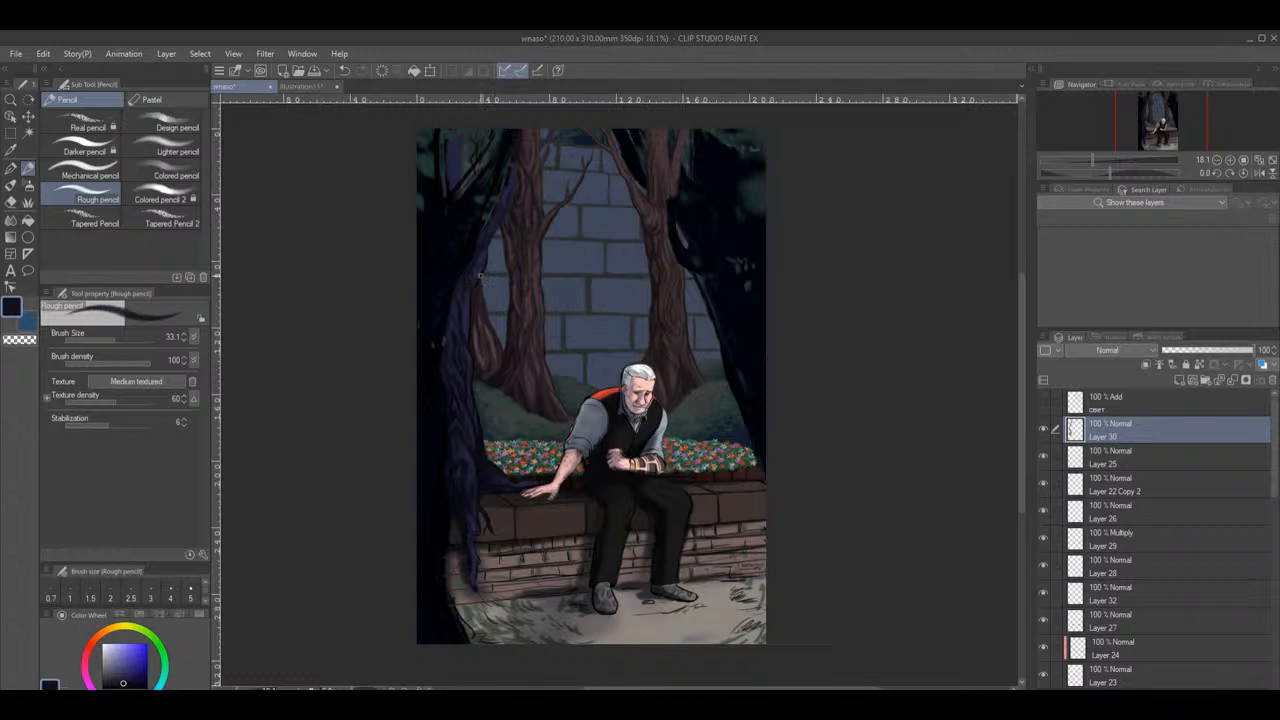
Refine the purple tree's upper branch and trunk with sampled dark blues, using the Rough pencil at sizes 13.1 and 24.3
left_click(107, 338)
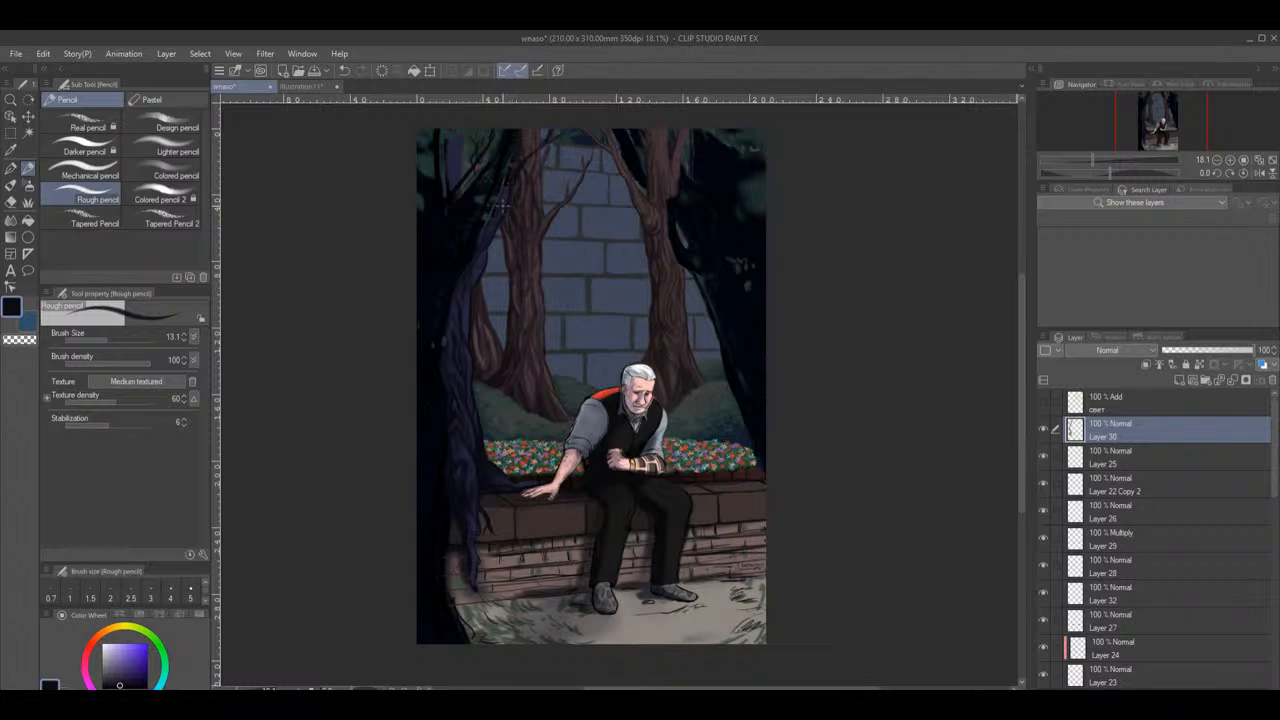
left_click(487, 166, "alt")
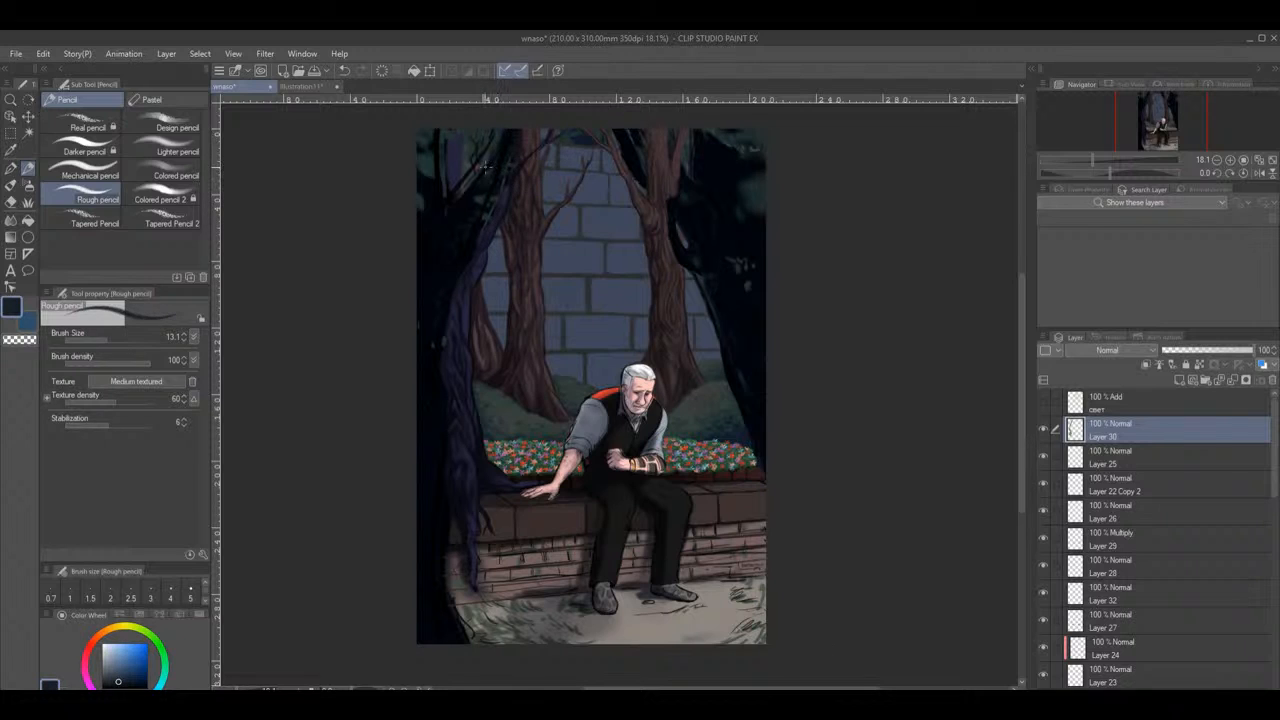
left_click(111, 339)
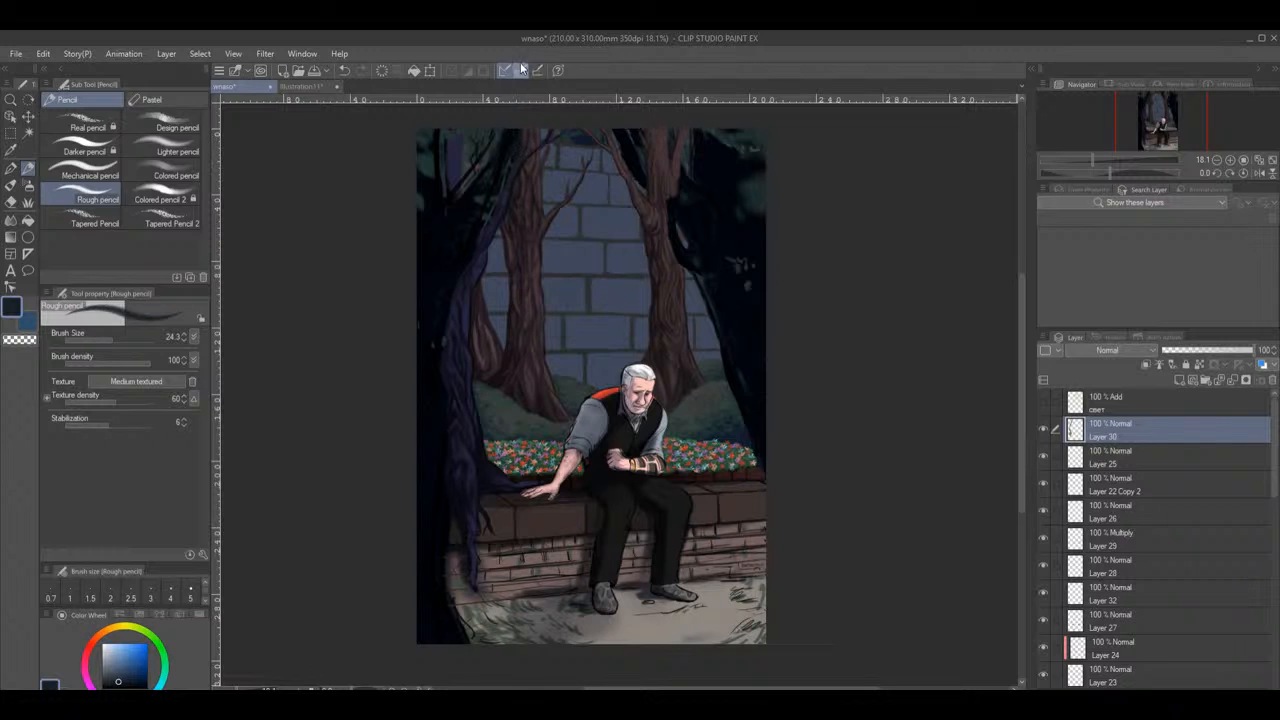
left_click(470, 311, "alt")
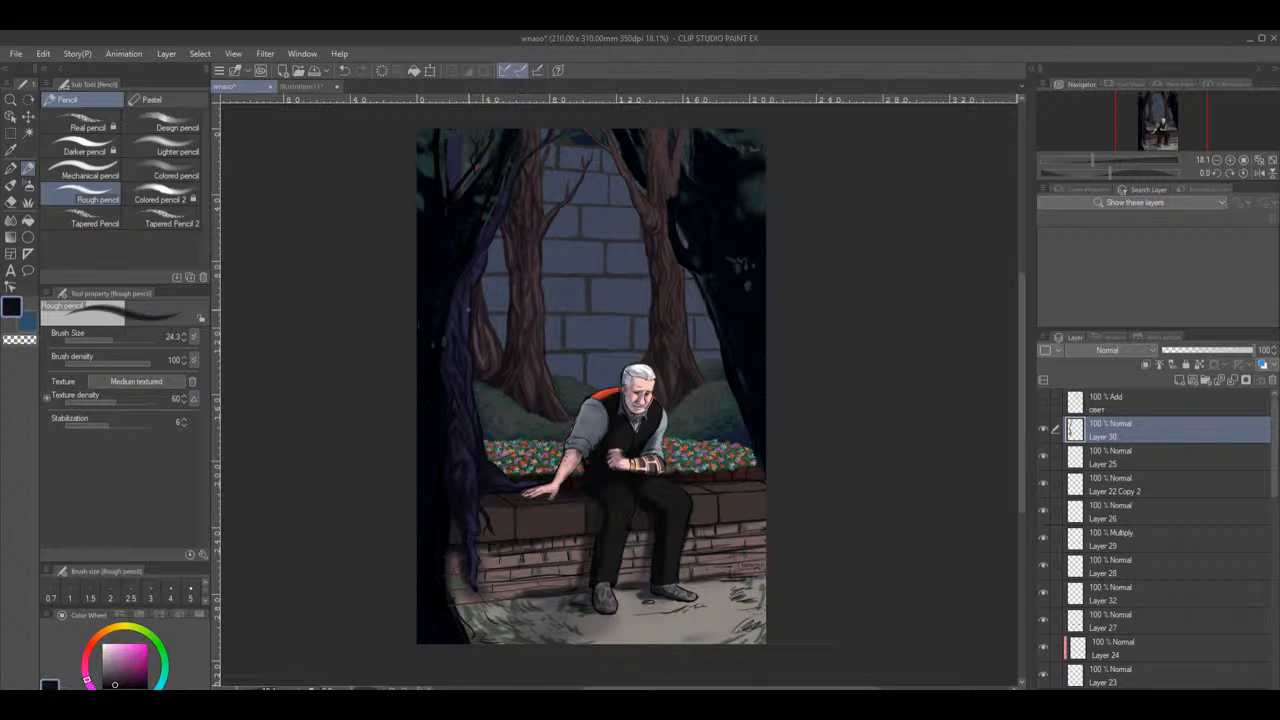
left_click(468, 311, "alt")
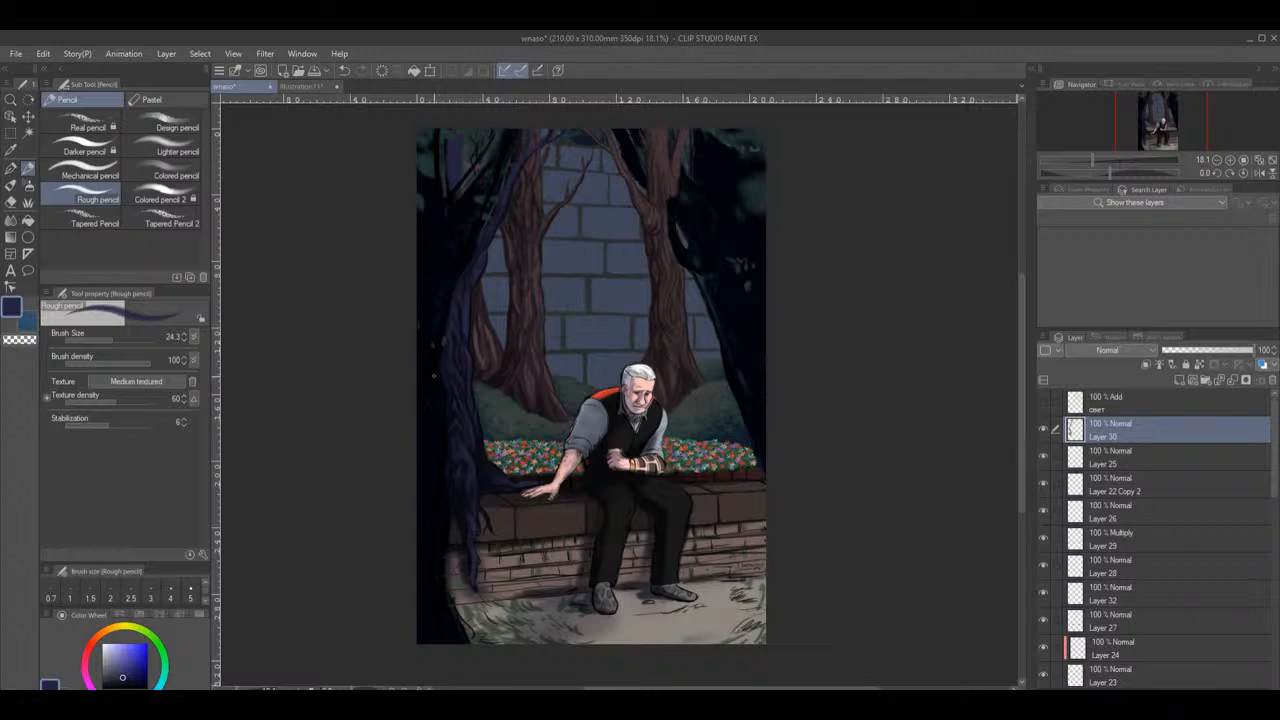
left_click(472, 465, "alt")
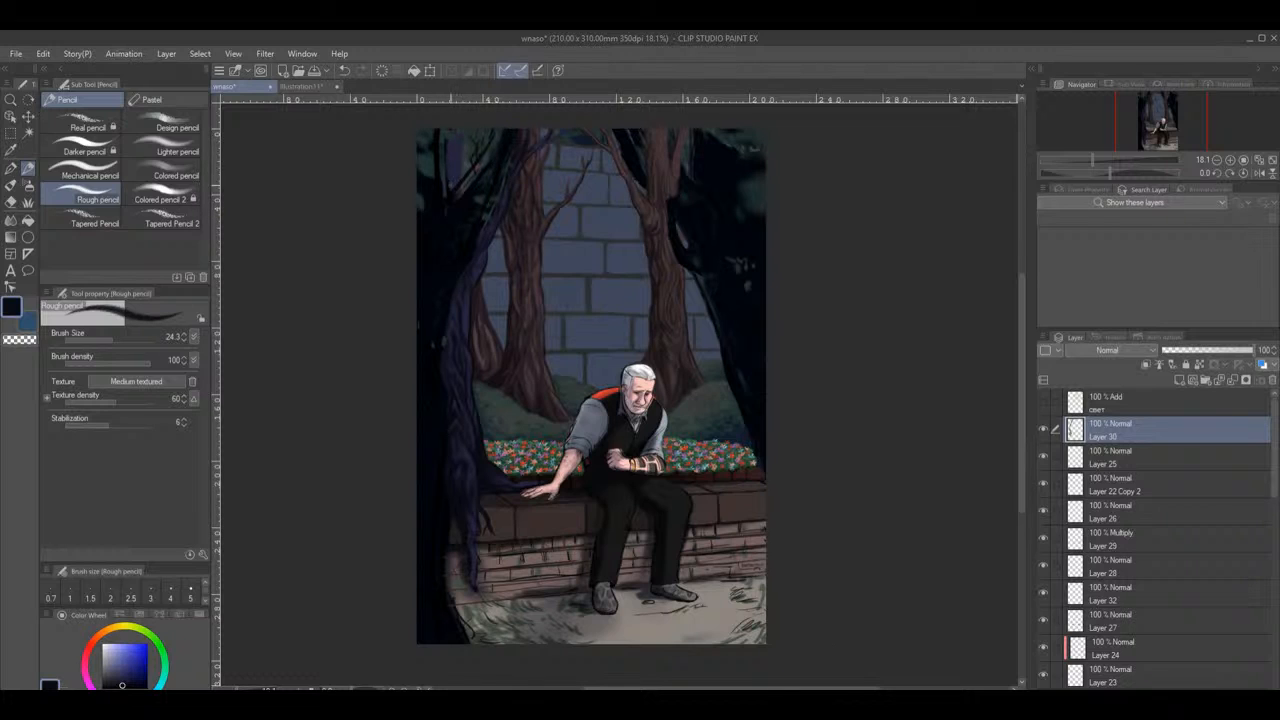
Paint over the purple patch between the dark upper branches with sampled dark tones, reducing the Rough pencil to 22.5
left_click(452, 189, "alt")
mouse_move(455, 184)
left_mouse_down()
mouse_move(448, 132)
mouse_move(446, 150)
left_mouse_up()
left_click(459, 304, "alt")
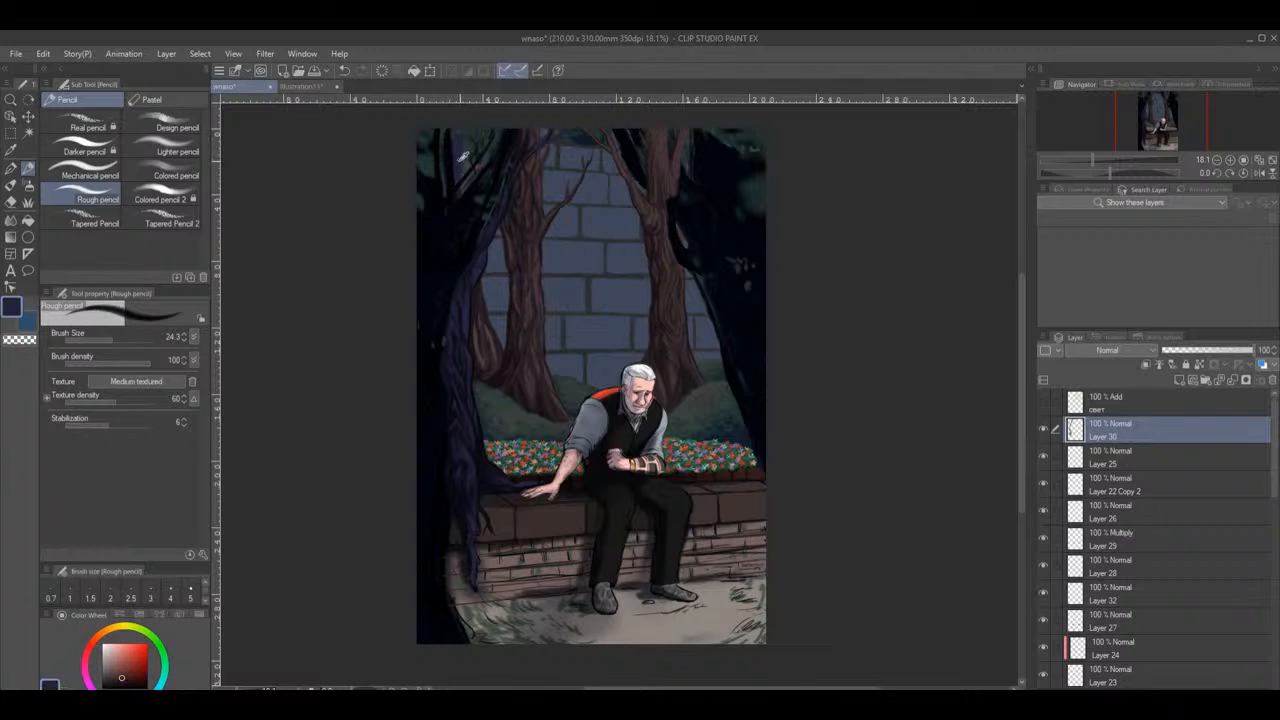
left_click(460, 383, "alt")
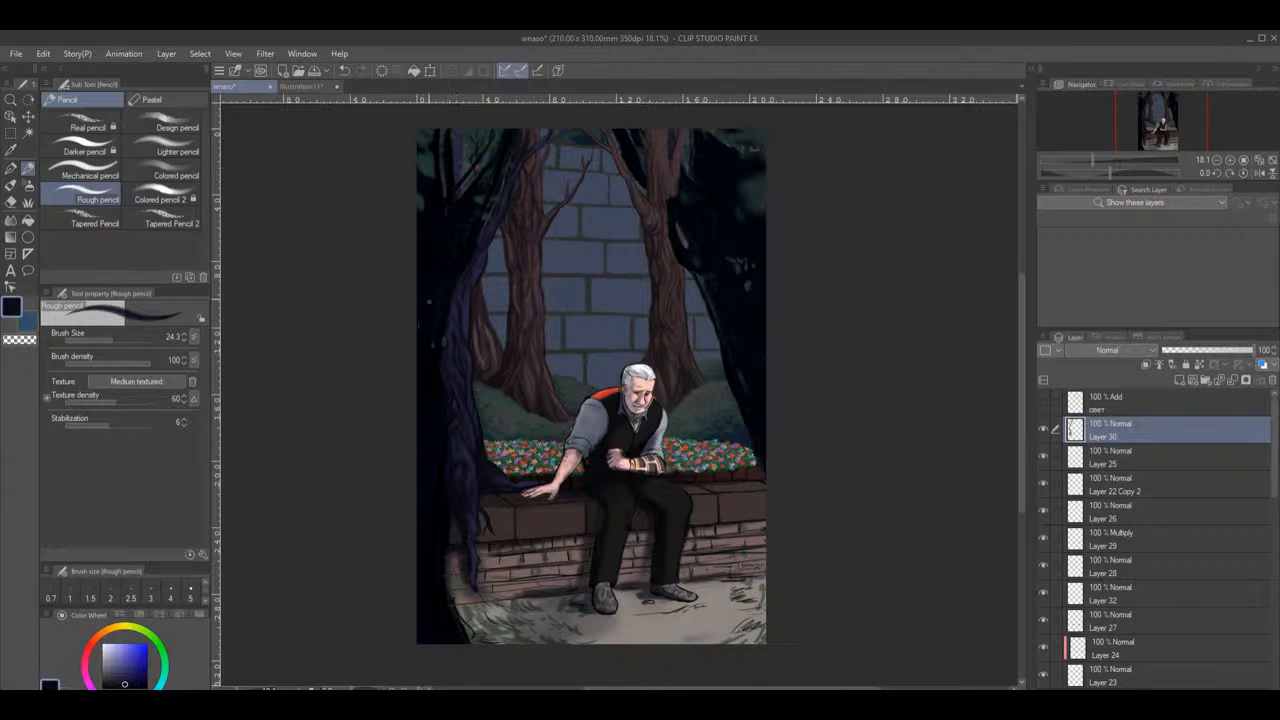
left_click(100, 337)
left_click_drag(107, 340, 111, 337)
left_click(450, 143, "alt")
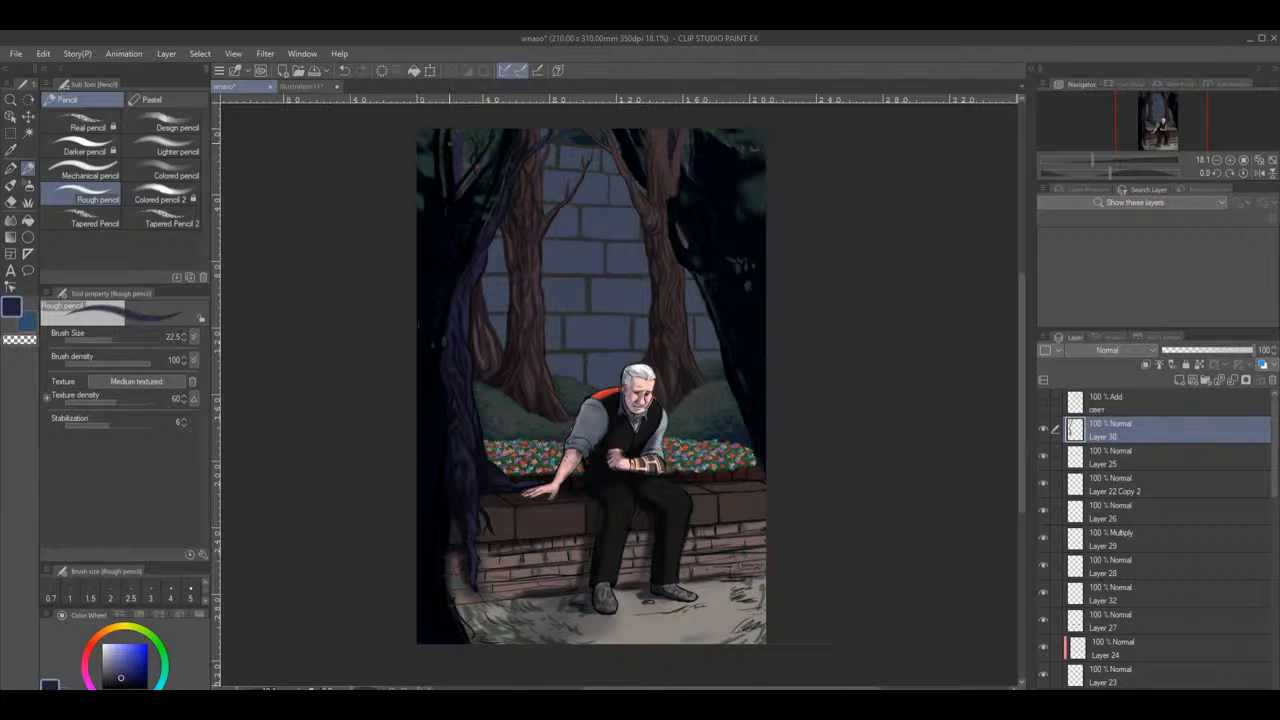
Darken the shadowed left side of the foreground tree trunk down to its base with sampled dark blues, using Rough pencil sizes 114.2 and 33.1
left_click_drag(116, 343, 136, 334)
left_click(431, 456, "alt")
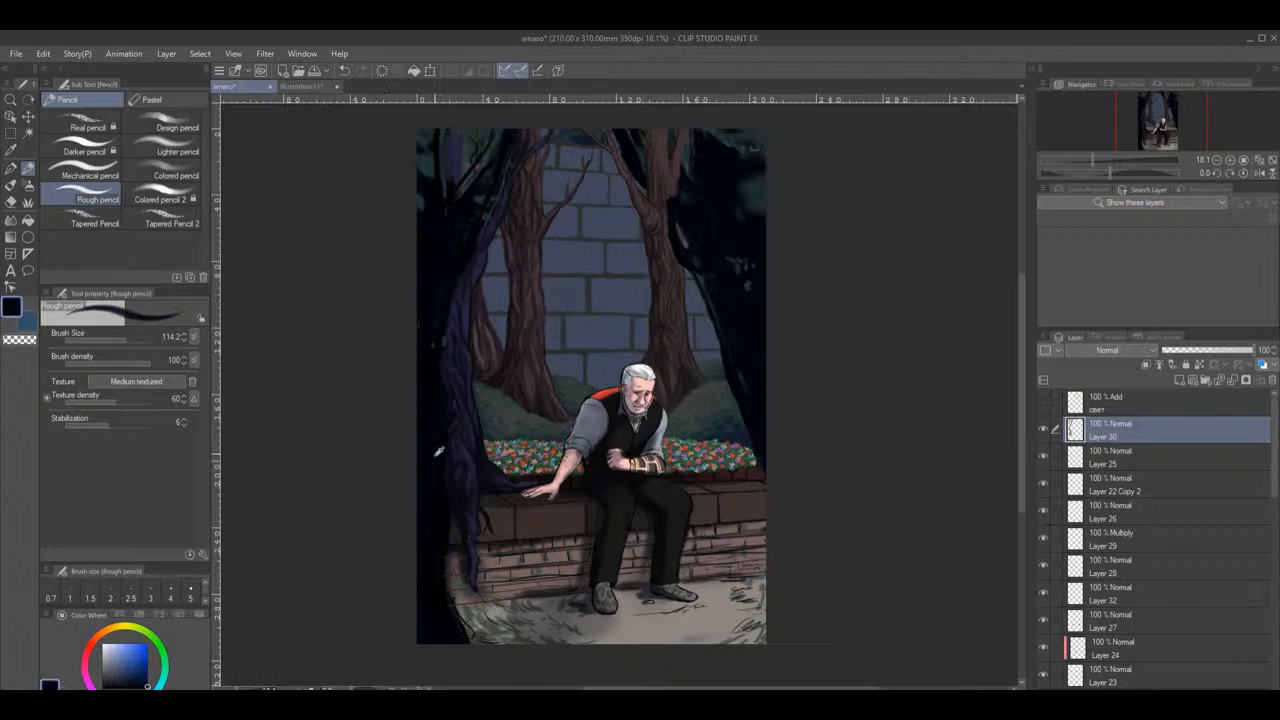
left_click(127, 340)
left_click(113, 338)
left_click(116, 337)
left_click_drag(442, 556, 468, 638)
left_click(446, 440, "alt")
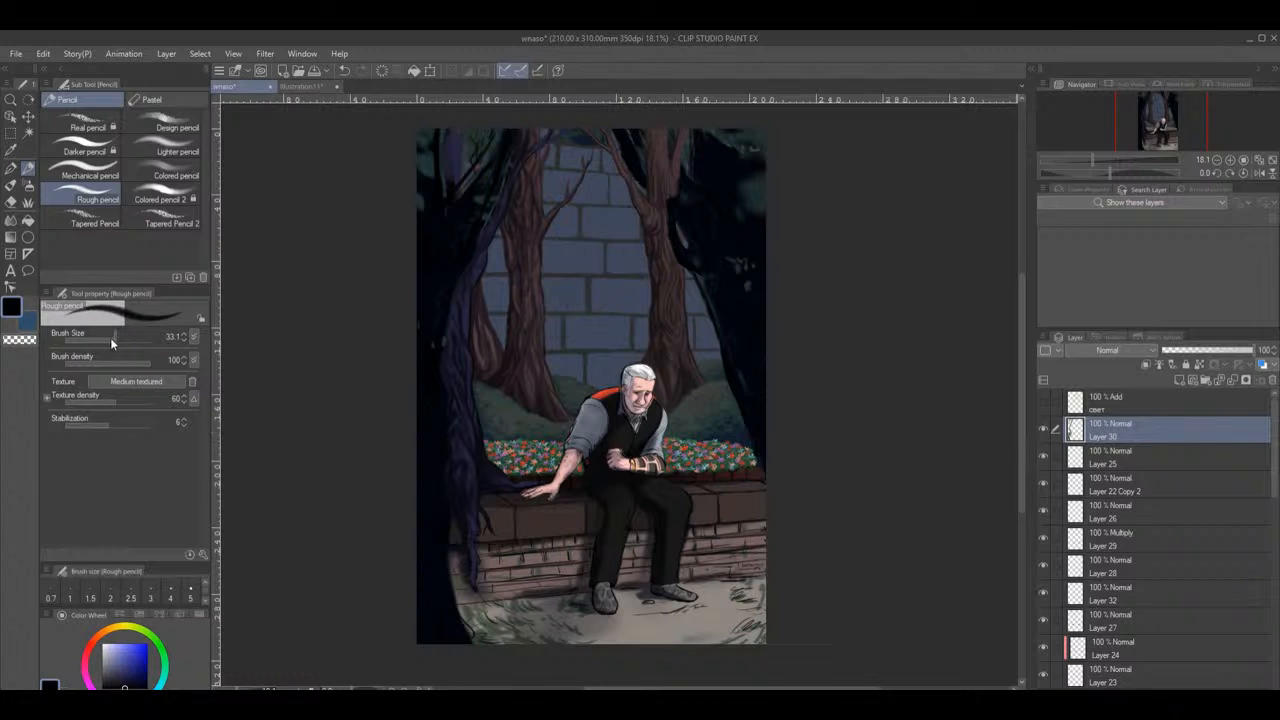
Draw grey-blue edge highlights along the foreground trunk's lower curve and middle, with the Rough pencil at size 26.3
left_click_drag(111, 335, 106, 333)
left_click(112, 341)
left_click(117, 678)
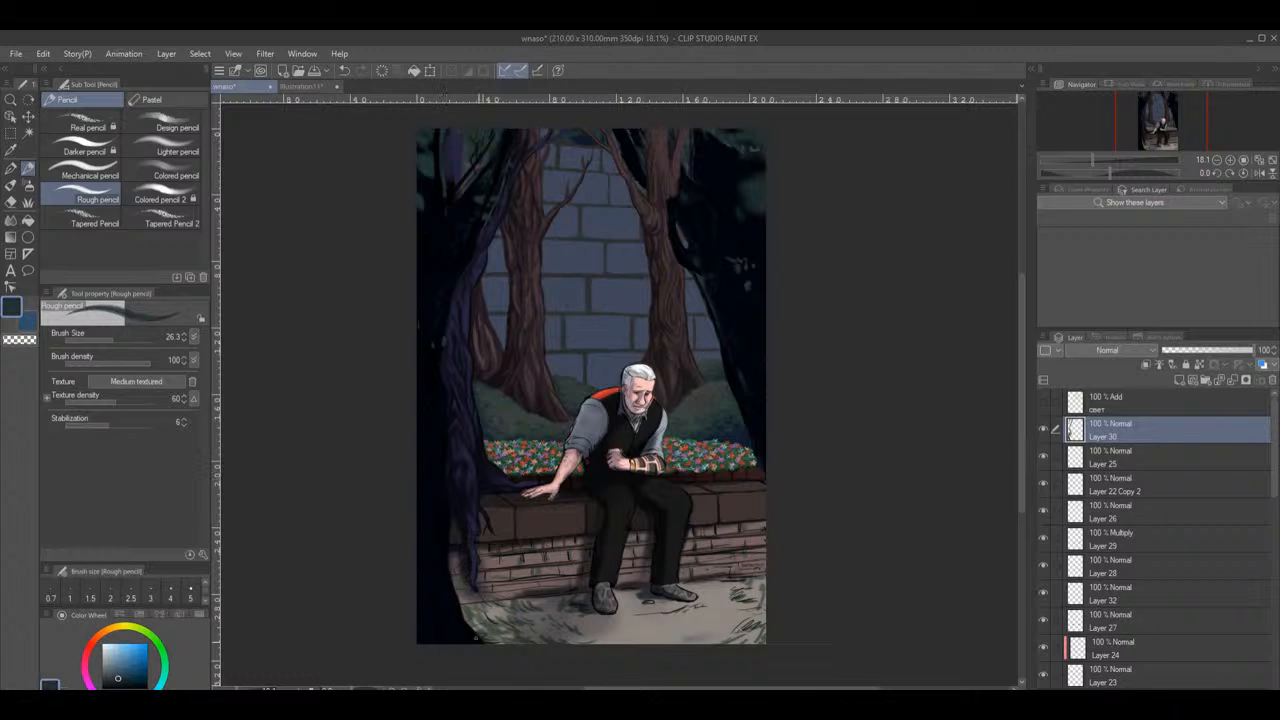
mouse_move(466, 635)
left_mouse_down()
mouse_move(439, 551)
mouse_move(453, 582)
mouse_move(435, 475)
left_mouse_up()
mouse_move(441, 494)
left_mouse_down()
mouse_move(442, 392)
mouse_move(439, 416)
left_mouse_up()
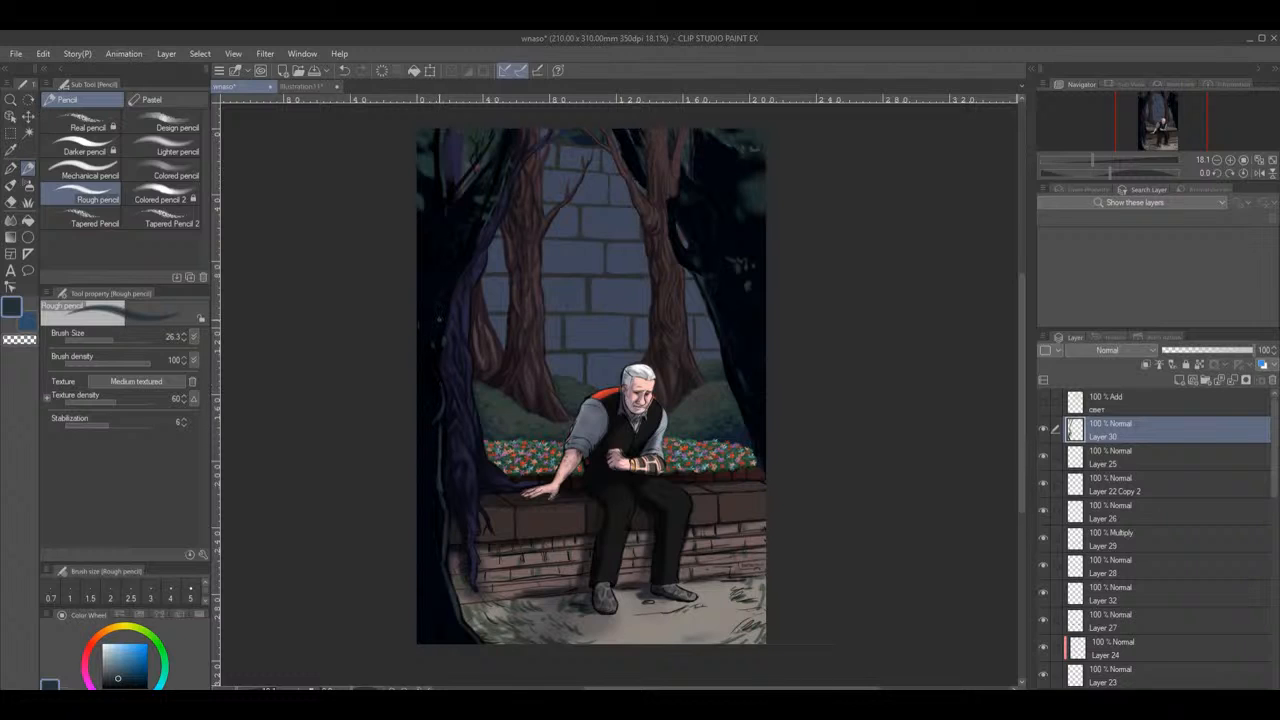
Rework the bark highlights on the lower foreground trunk, alternating sampled near-black blues with a lighter grey-blue
left_click(438, 316, "alt")
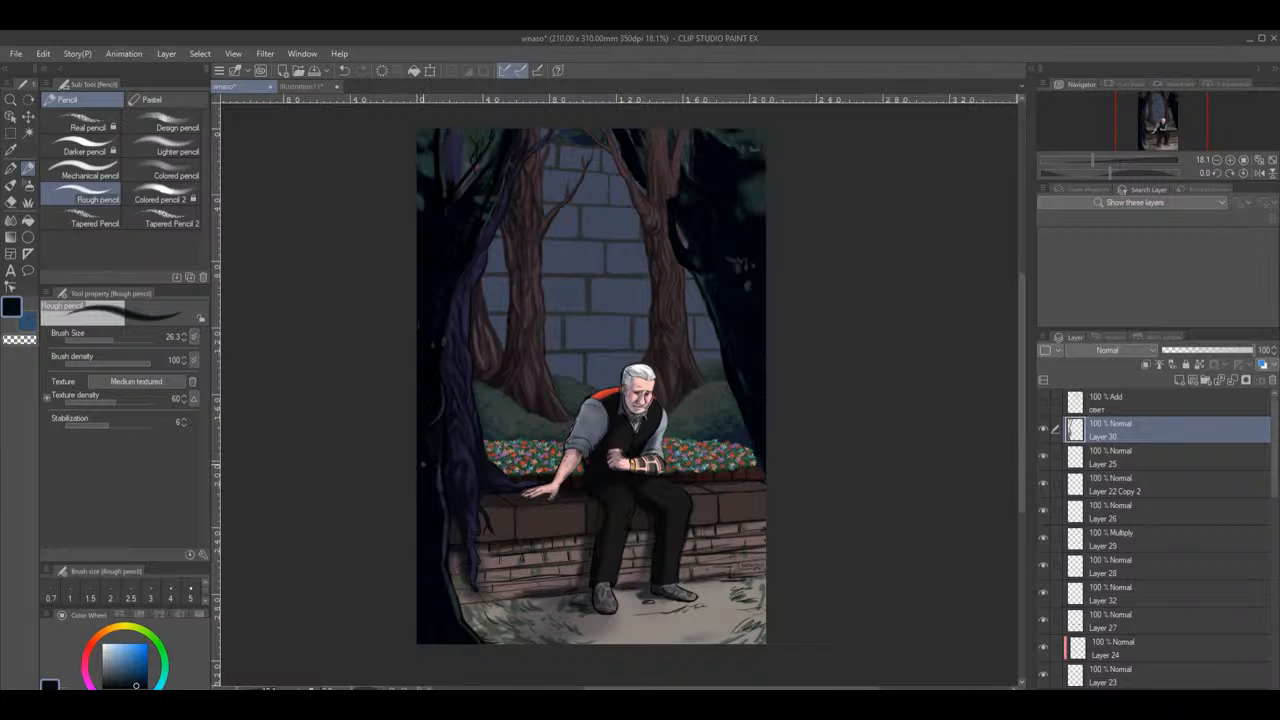
left_click(423, 465, "alt")
left_click(434, 418, "alt")
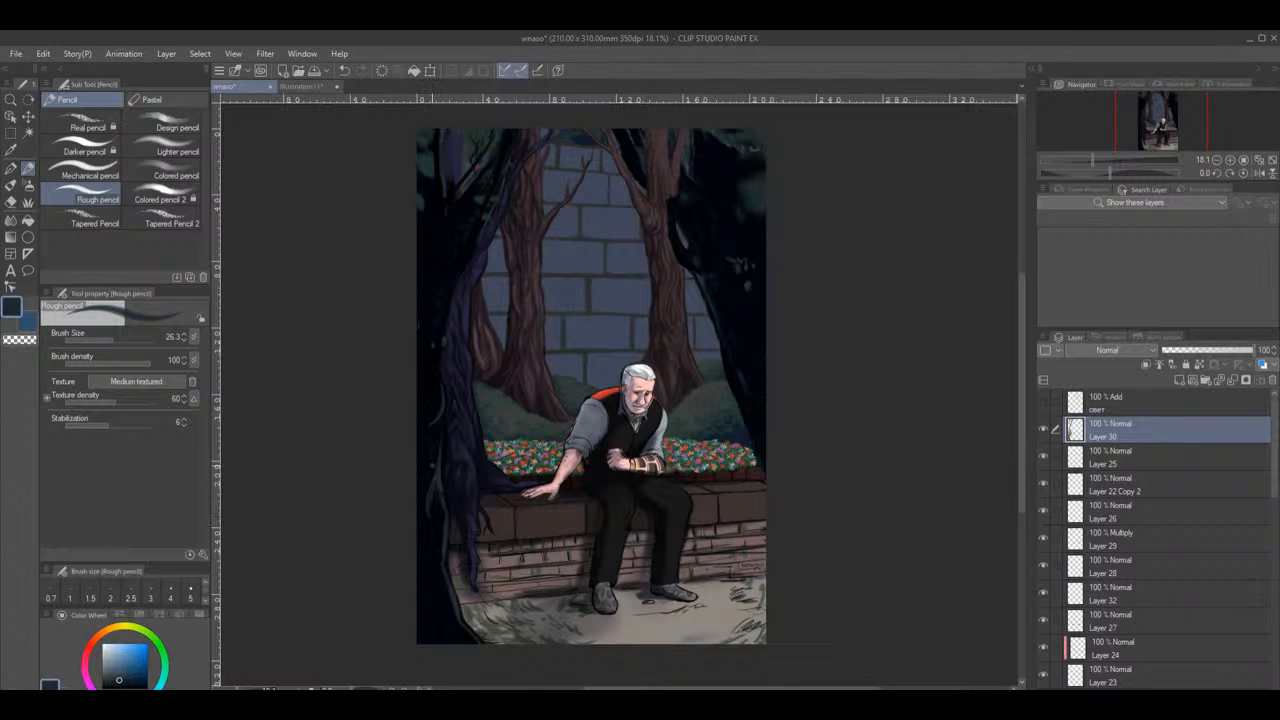
left_click(430, 457, "alt")
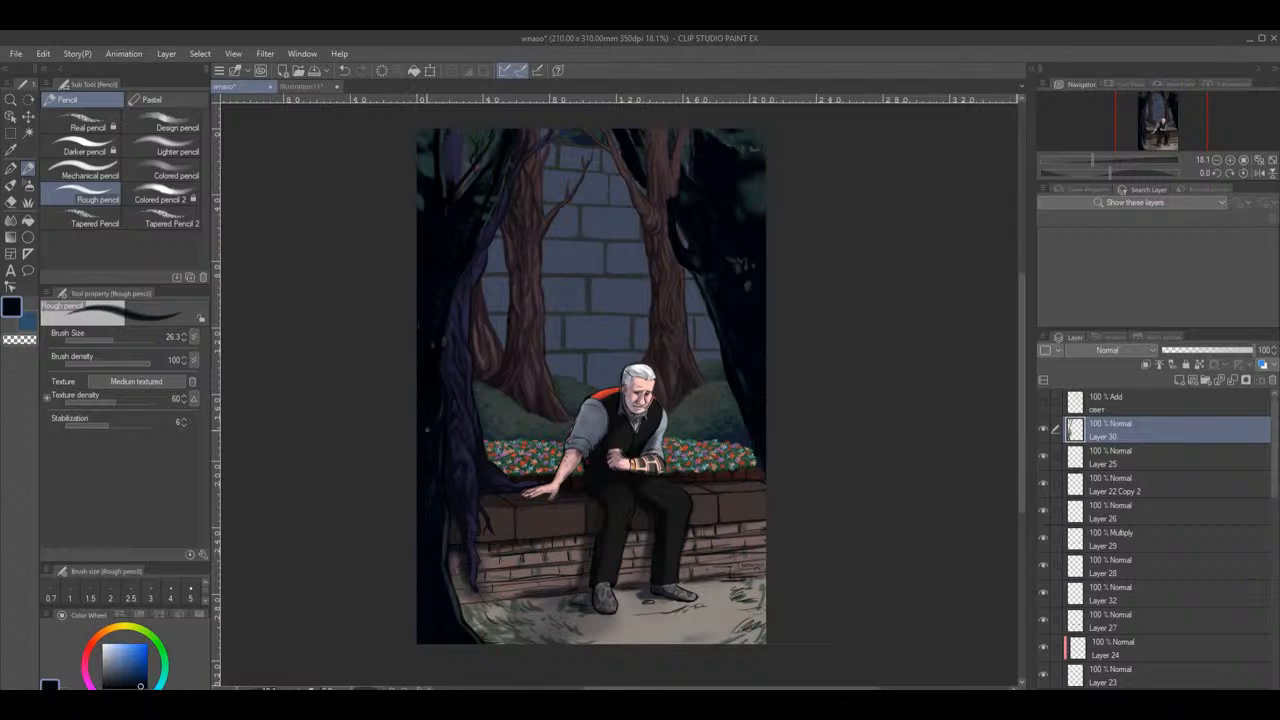
left_click(444, 454, "alt")
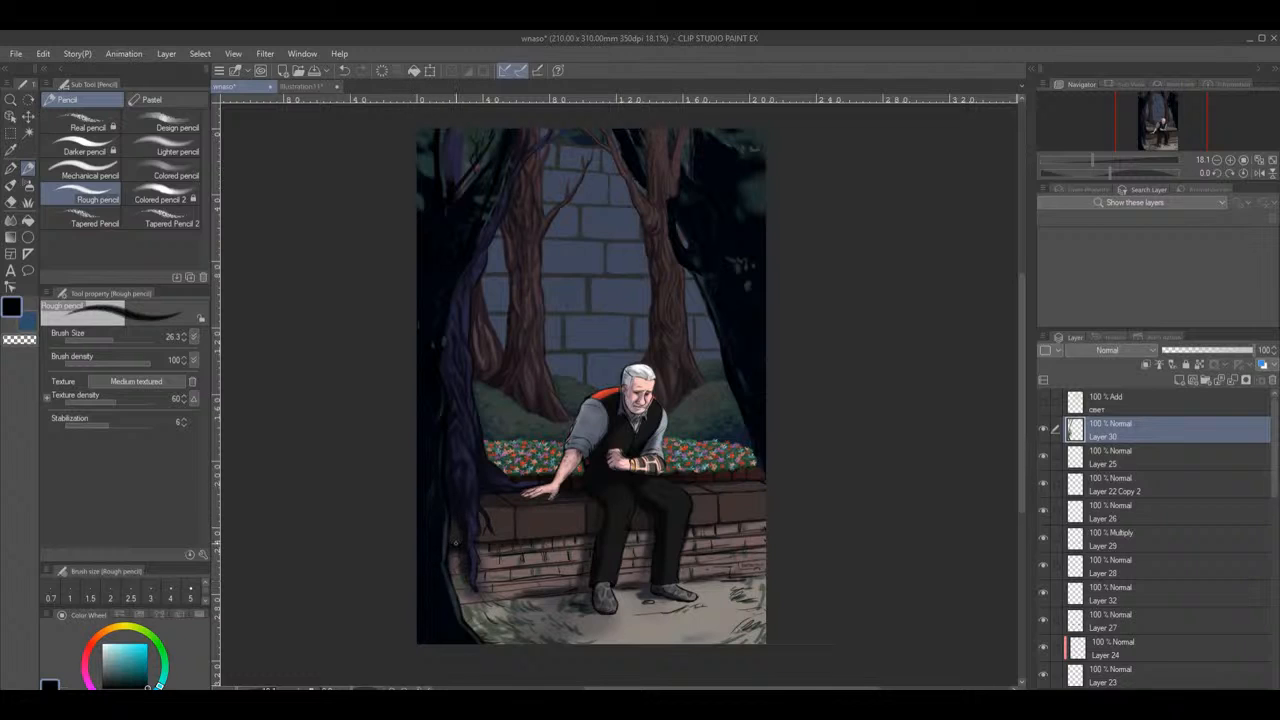
left_click(117, 679)
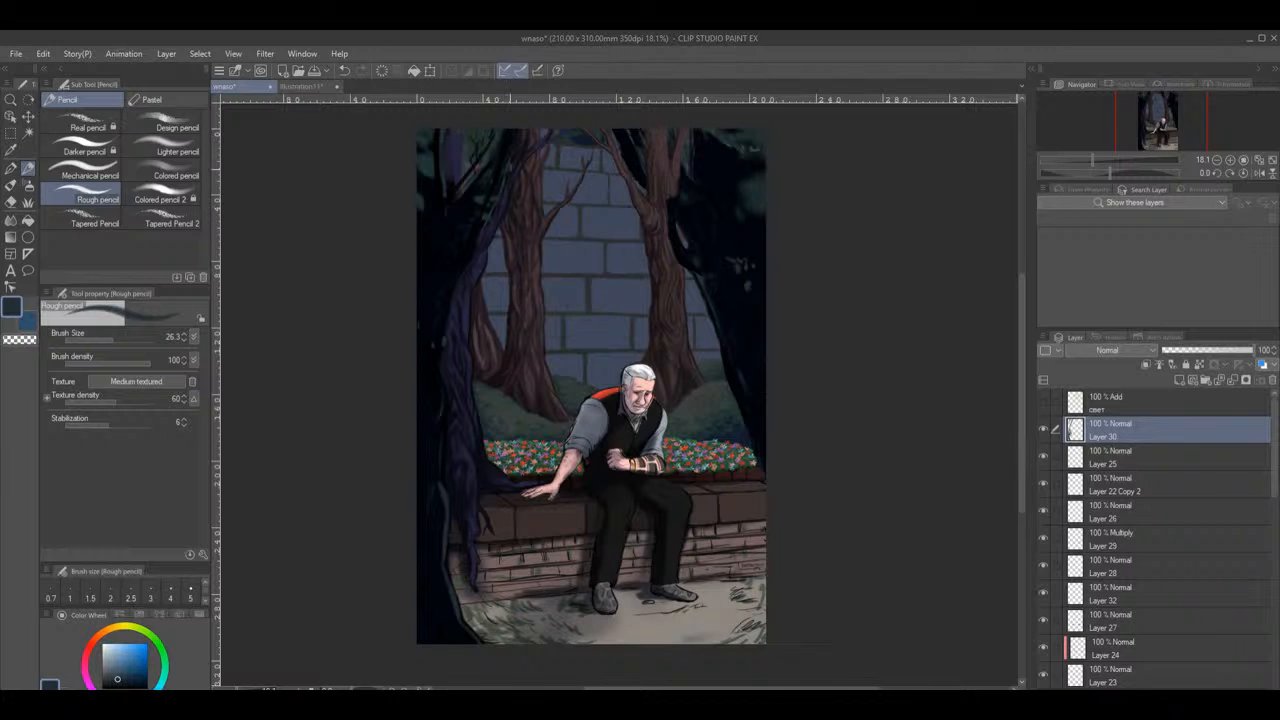
left_click(460, 212, "alt")
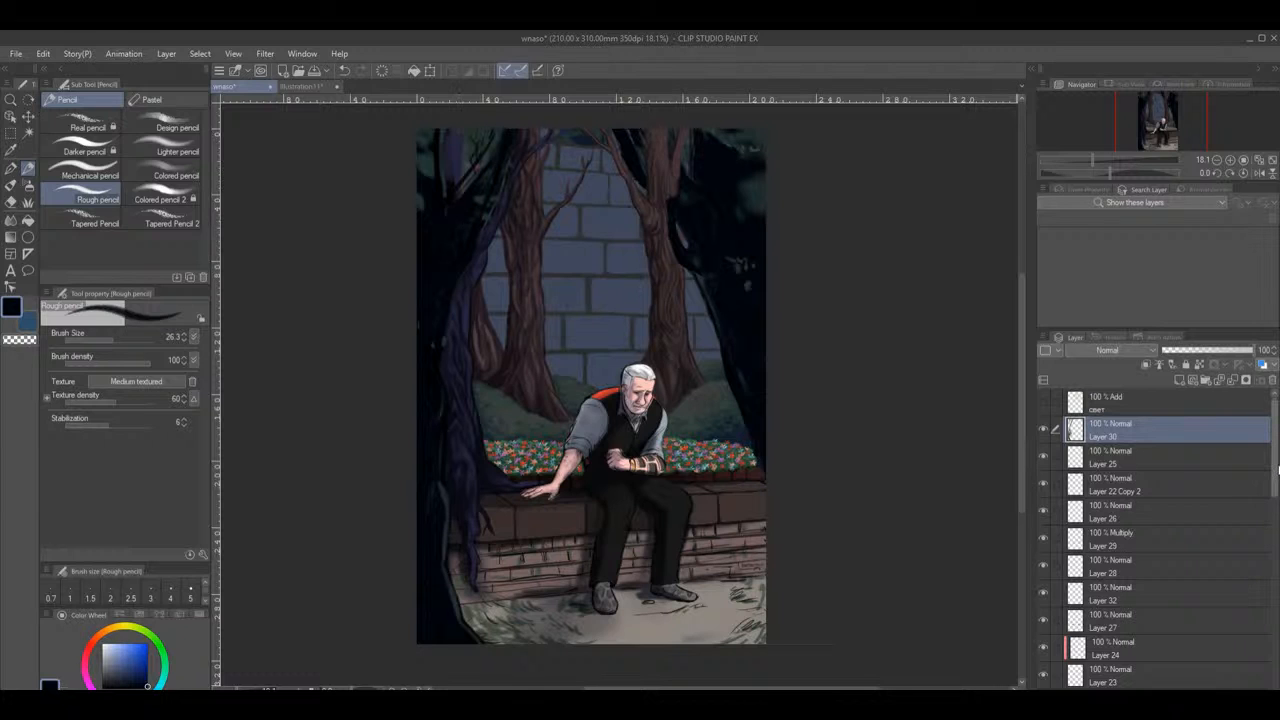
Cover the teal foliage at the canvas's upper-left edge and the lower trunk highlight with sampled dark tones, Rough pencil size 61.5
mouse_move(1276, 470)
left_mouse_down()
mouse_move(1273, 573)
mouse_move(1274, 468)
left_mouse_up()
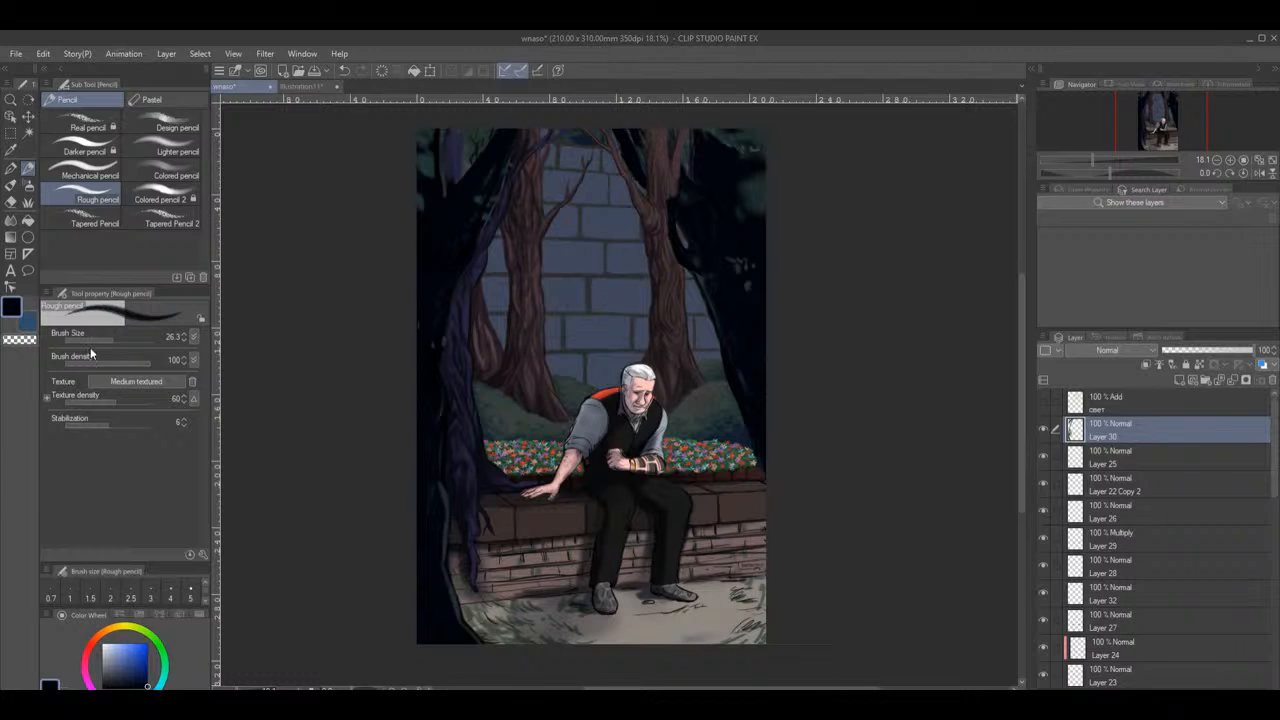
left_click(130, 336)
mouse_move(420, 163)
left_mouse_down()
mouse_move(427, 140)
mouse_move(409, 144)
left_mouse_up()
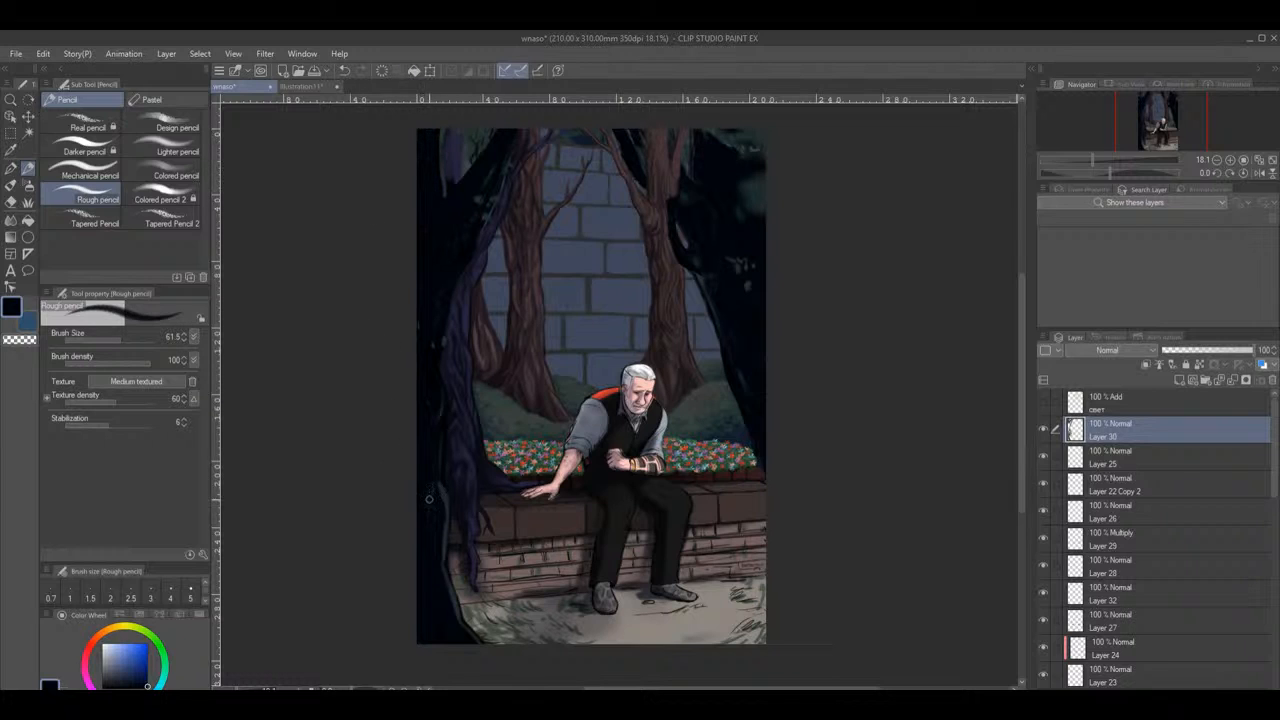
left_click(440, 502, "alt")
left_click(430, 387, "alt")
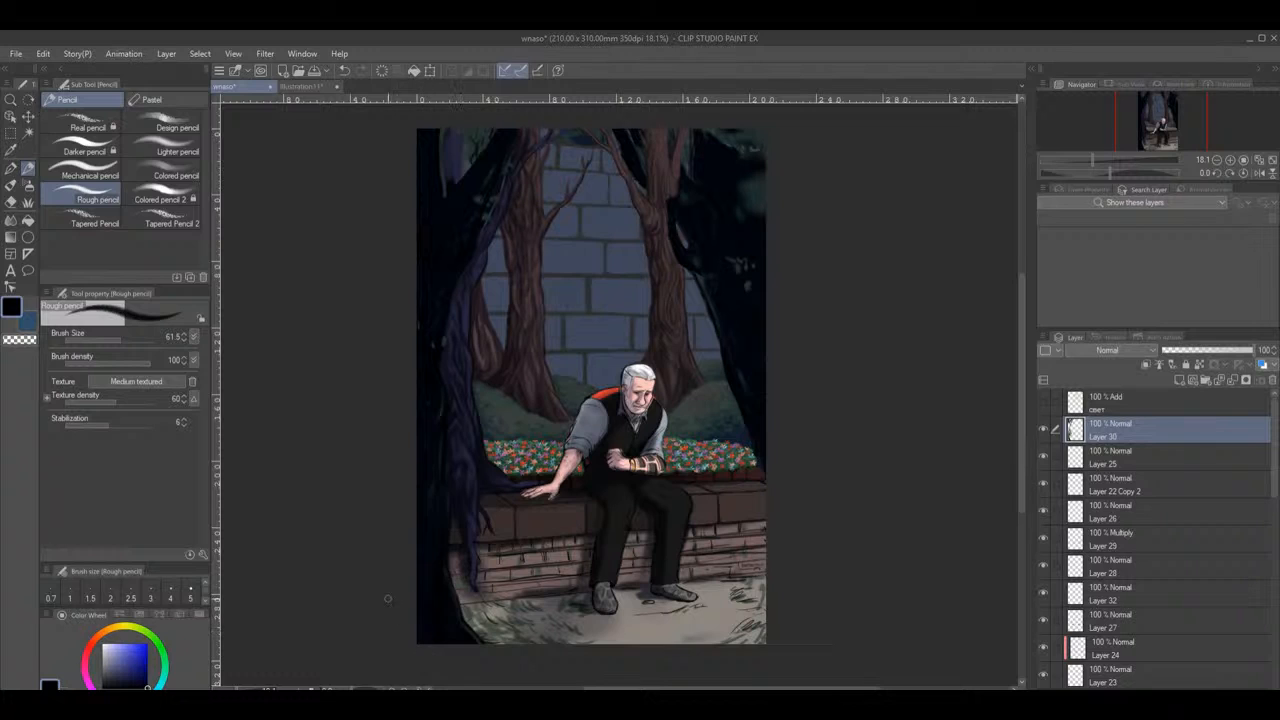
Retouch the lower foreground trunk beside the purple bark with sampled near-black blues, using the Rough pencil at size 30.7
left_click(114, 341)
left_click(443, 499, "alt")
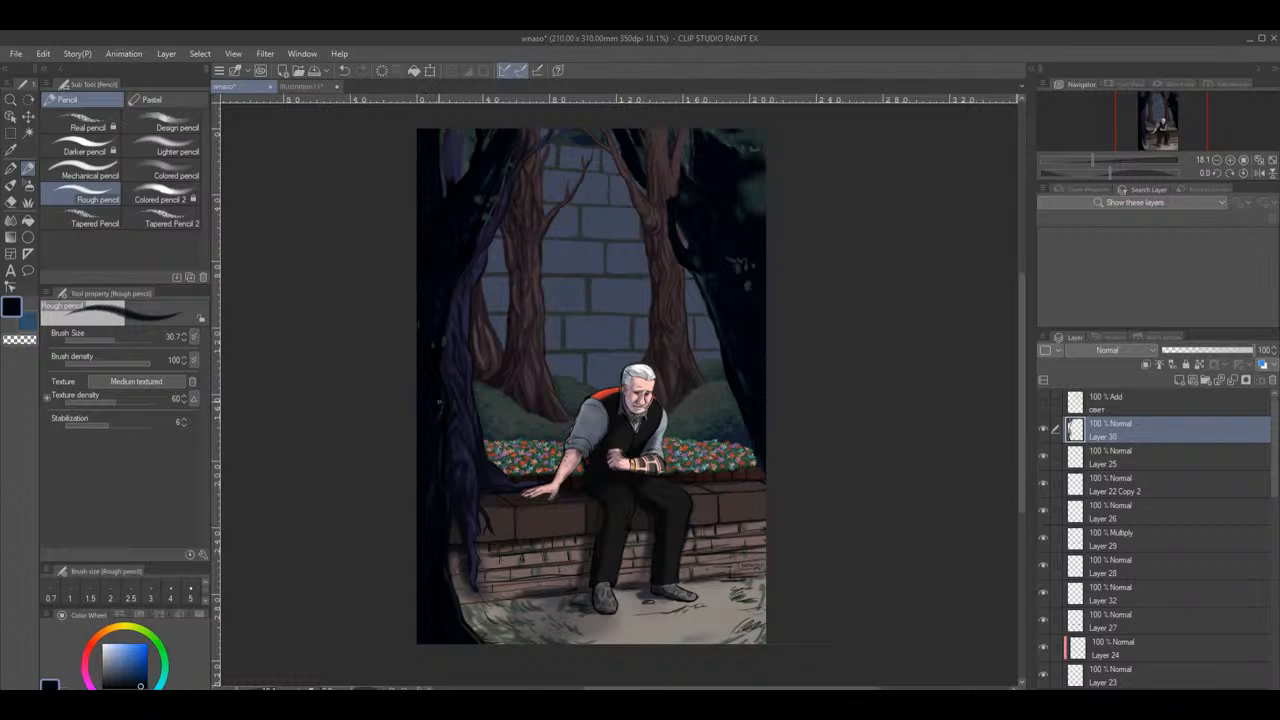
left_click(430, 379, "alt")
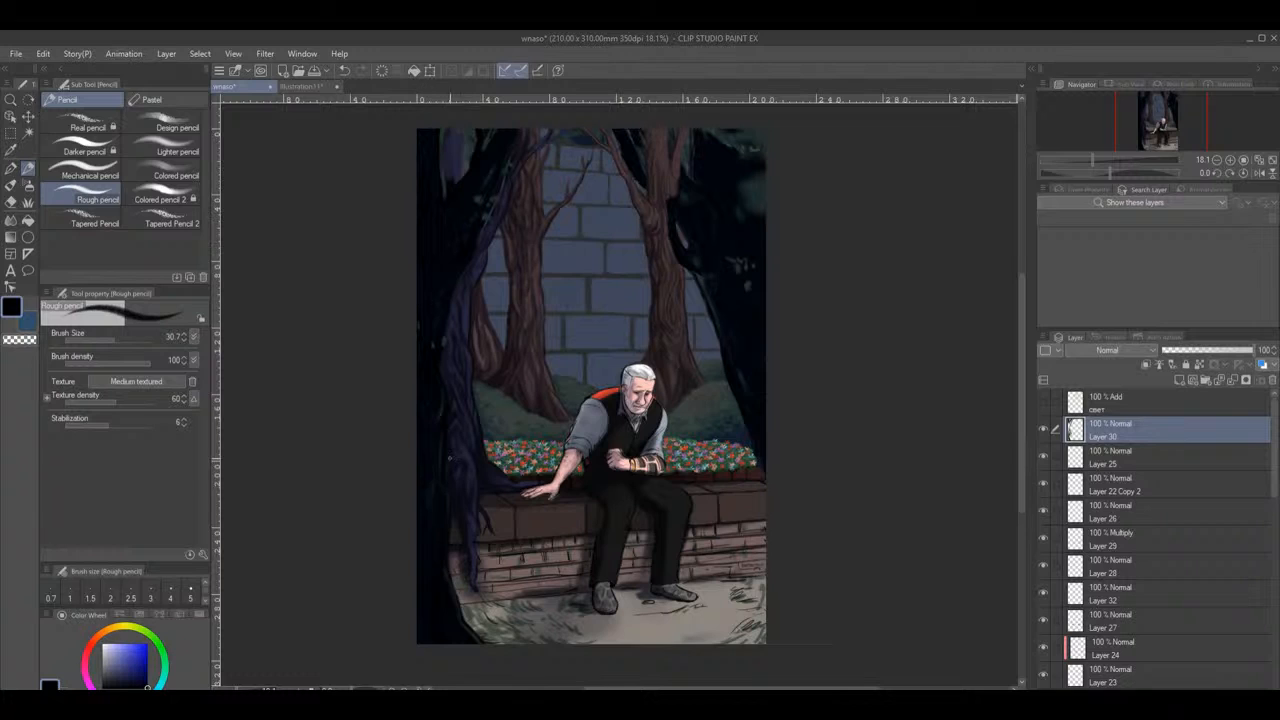
left_click(443, 479, "alt")
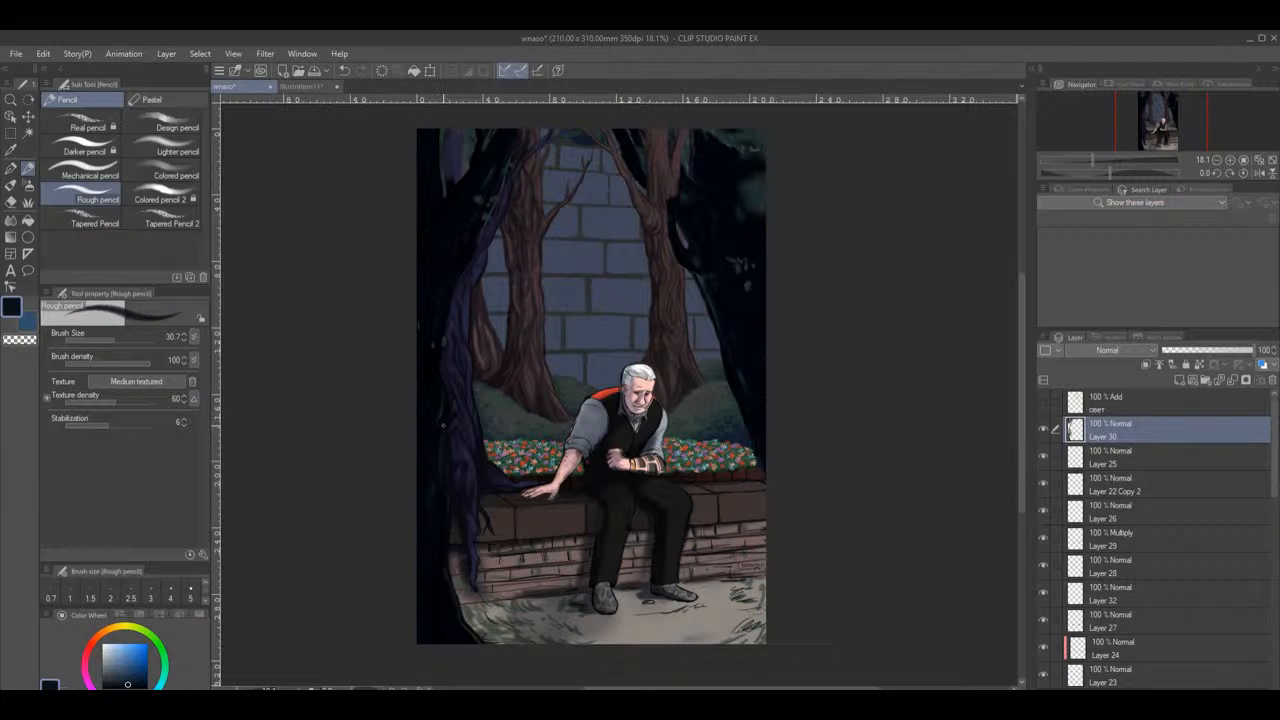
left_click(441, 430, "alt")
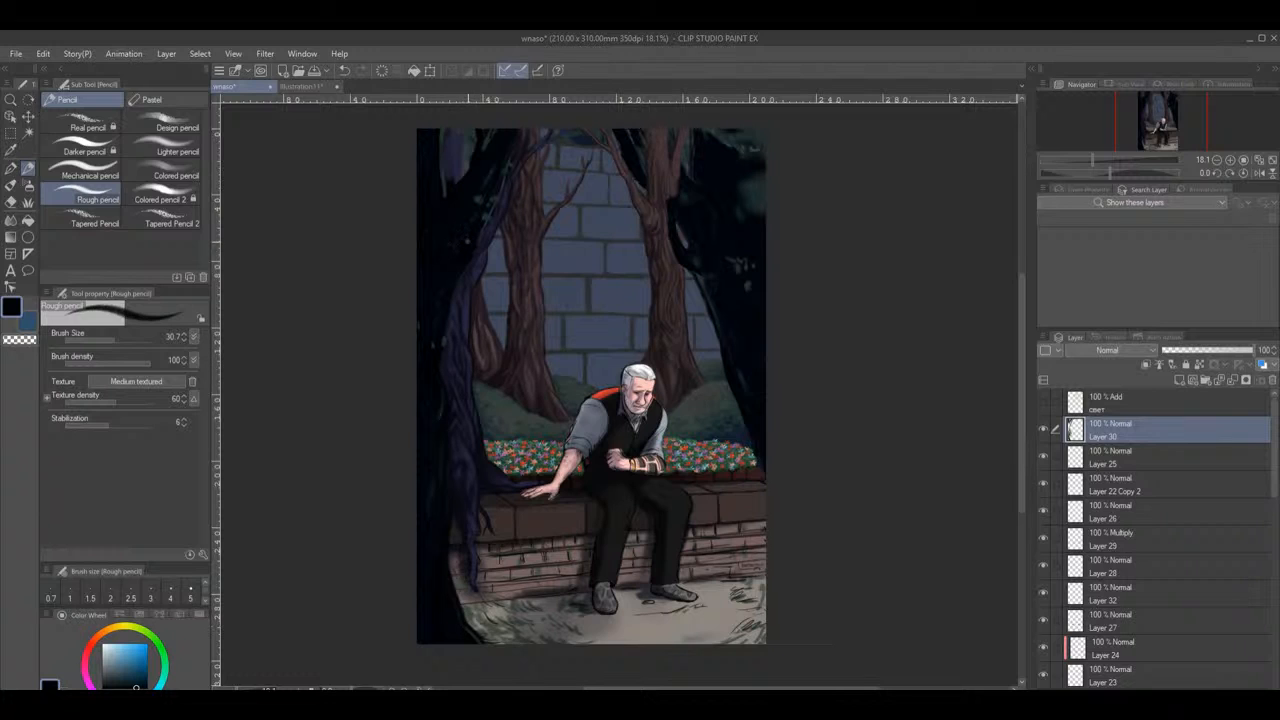
left_click(456, 226, "alt")
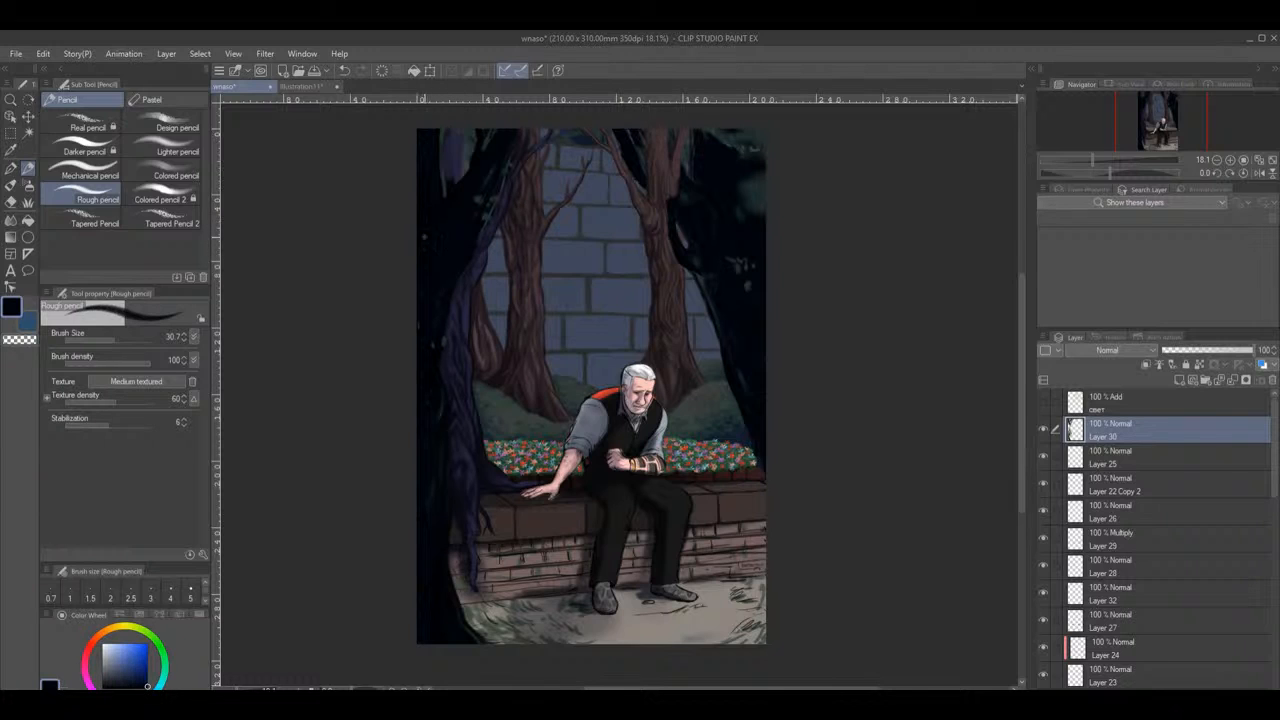
Paint over the light specks on the upper foreground trunk and branch fork with dark blues sampled nearby
left_click(436, 243, "alt")
left_click(441, 299, "alt")
left_click(465, 205, "alt")
left_click(459, 235, "alt")
left_click(482, 193, "alt")
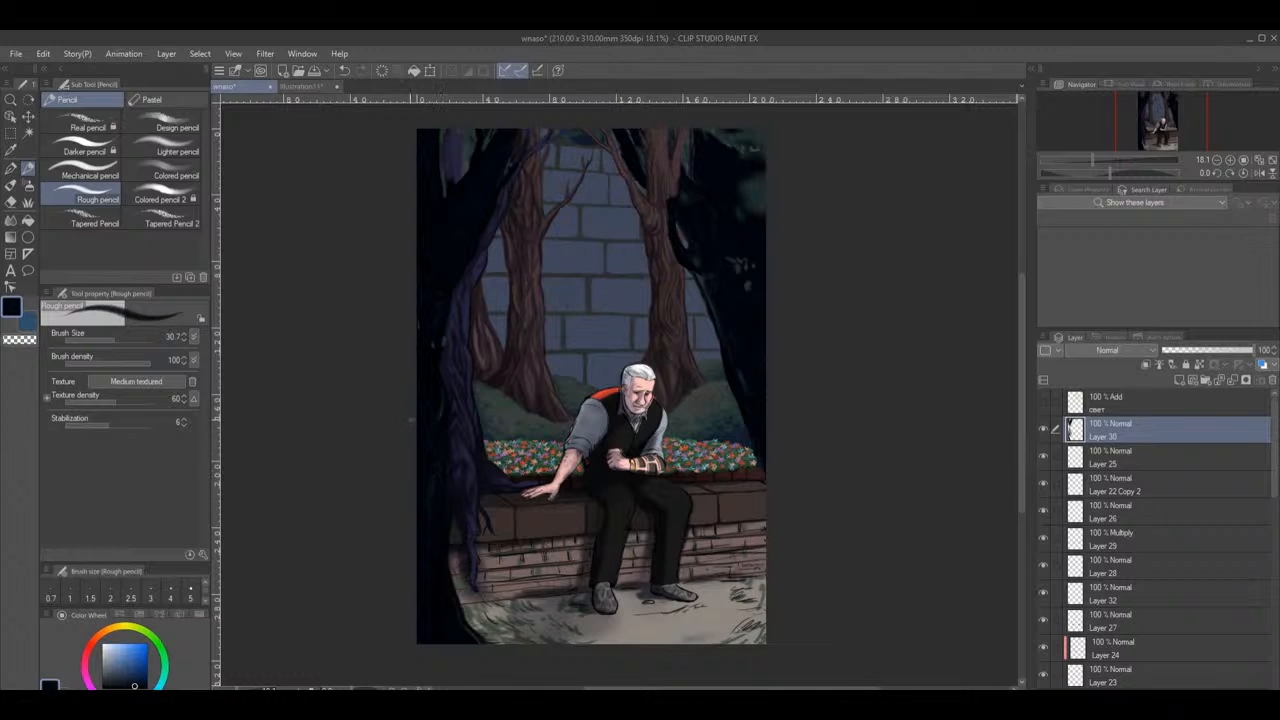
Blend the dark bark of the foreground trunk left of the purple roots with closely sampled dark tones
left_click(430, 443, "alt")
left_click(431, 465, "alt")
left_click(434, 426, "alt")
left_click(434, 438, "alt")
Fill the upper-left branch on Layer 30 with sampled purple and draw dark blue bark lines over it
left_click(455, 170, "alt")
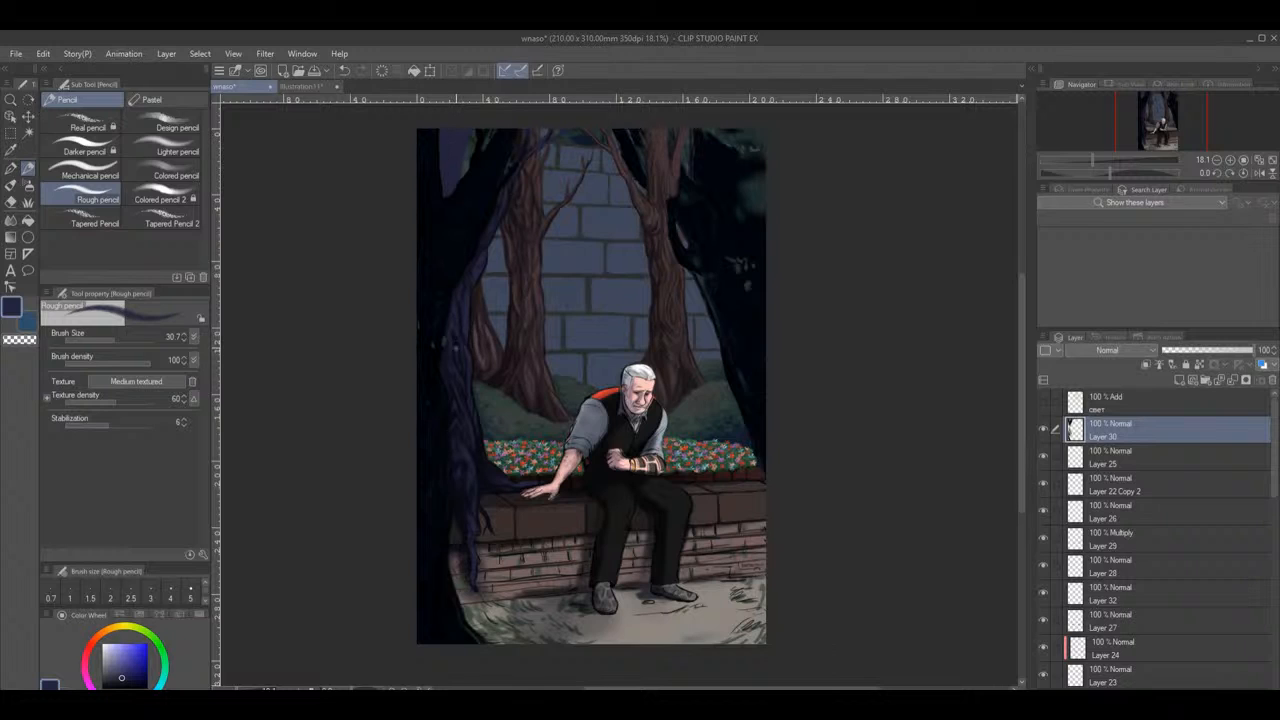
left_click(458, 339, "alt")
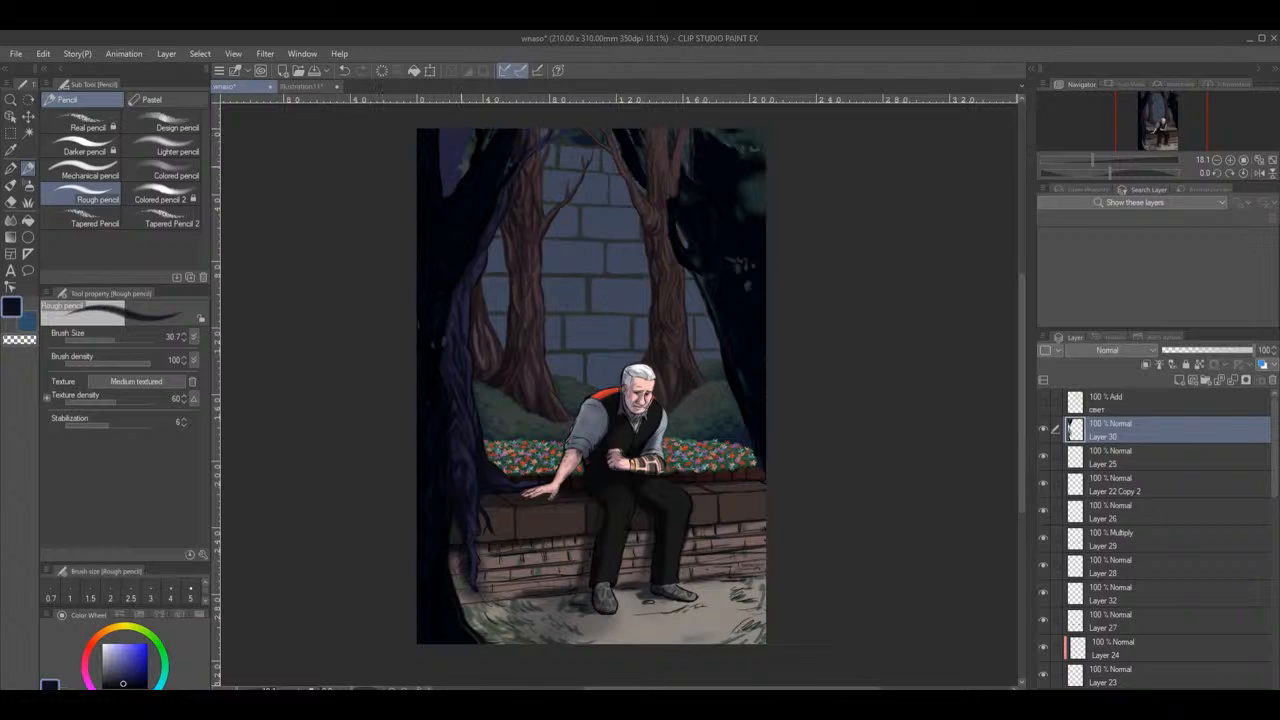
left_click_drag(459, 178, 462, 160)
left_click_drag(456, 131, 456, 136)
left_click(449, 185, "alt")
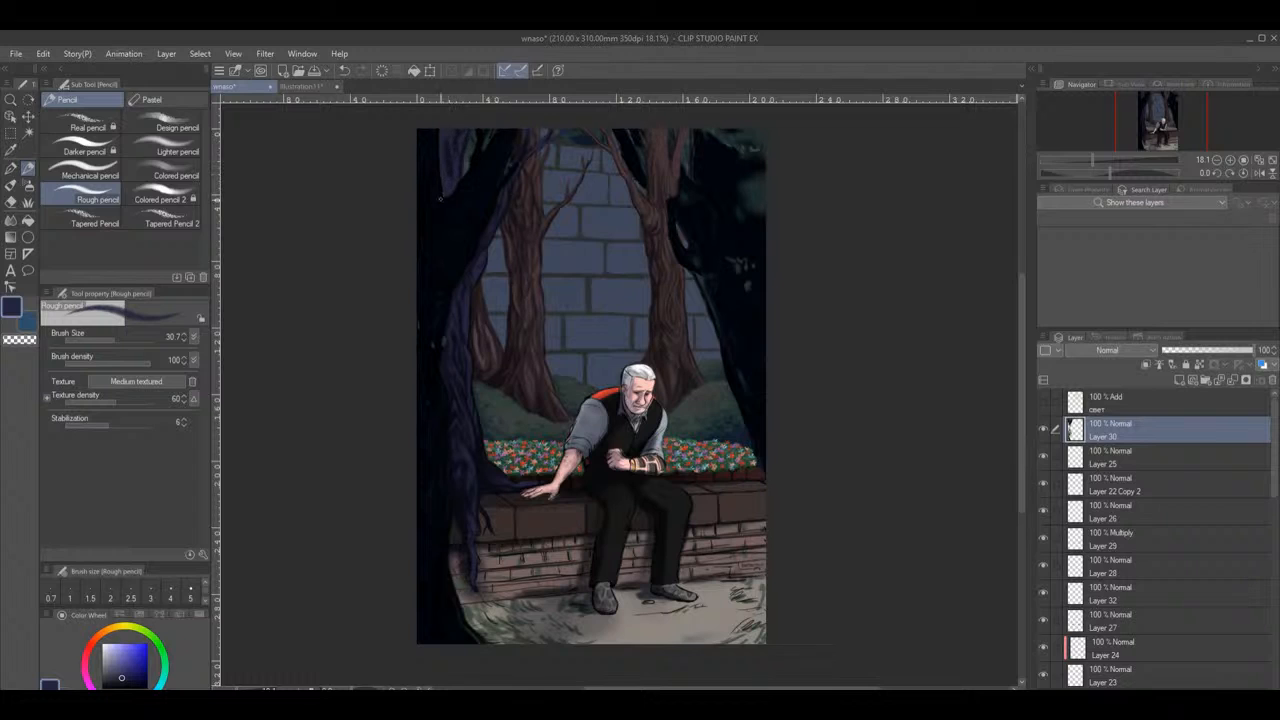
left_click(456, 380, "alt")
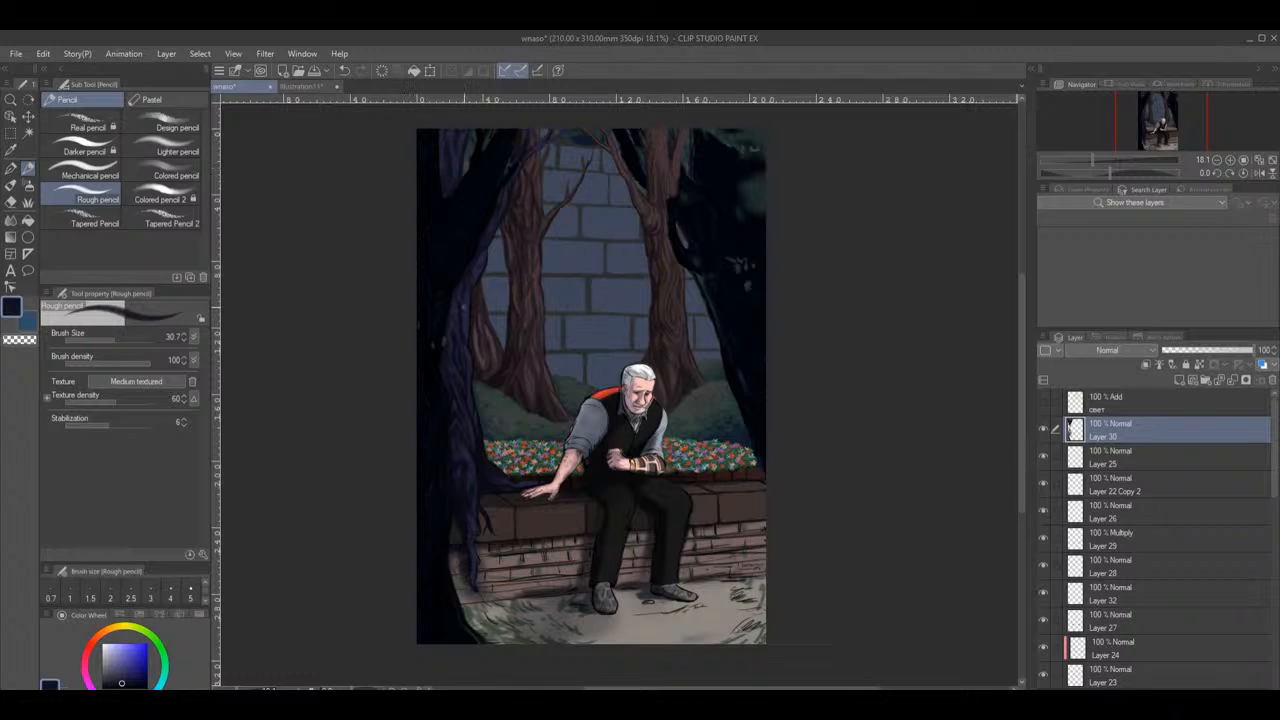
left_click(469, 309, "alt")
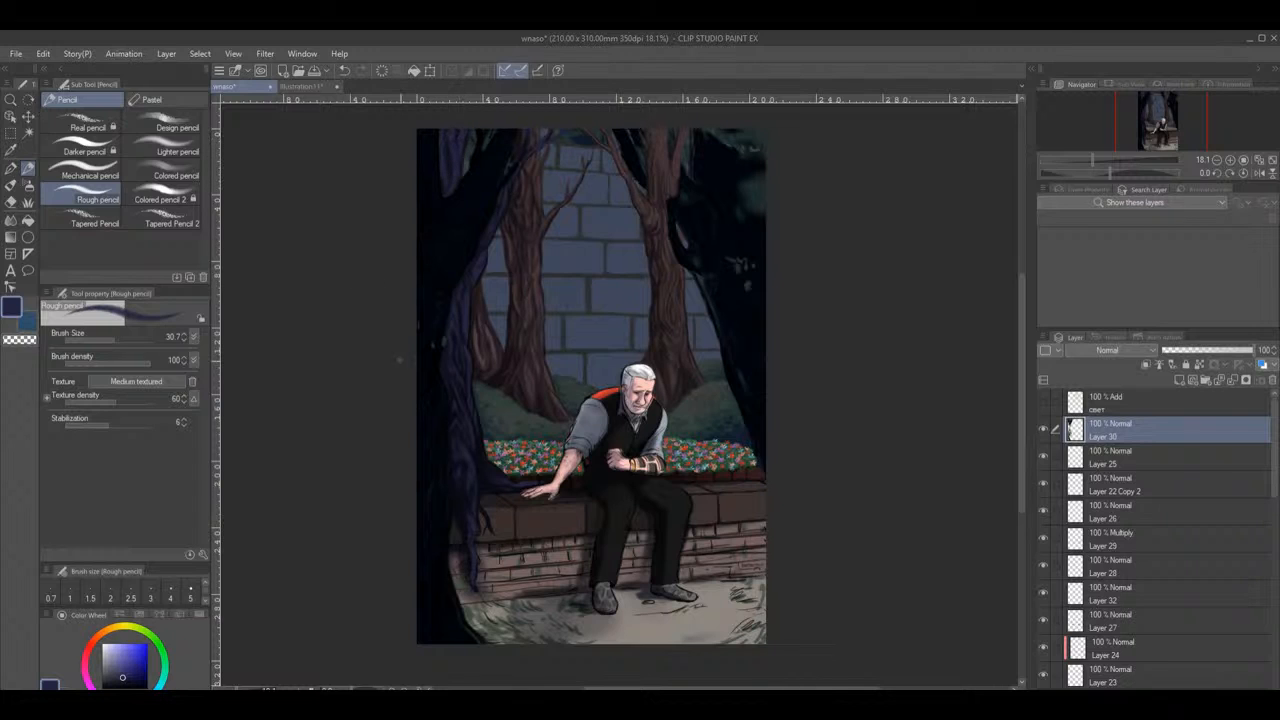
left_click(456, 410, "alt")
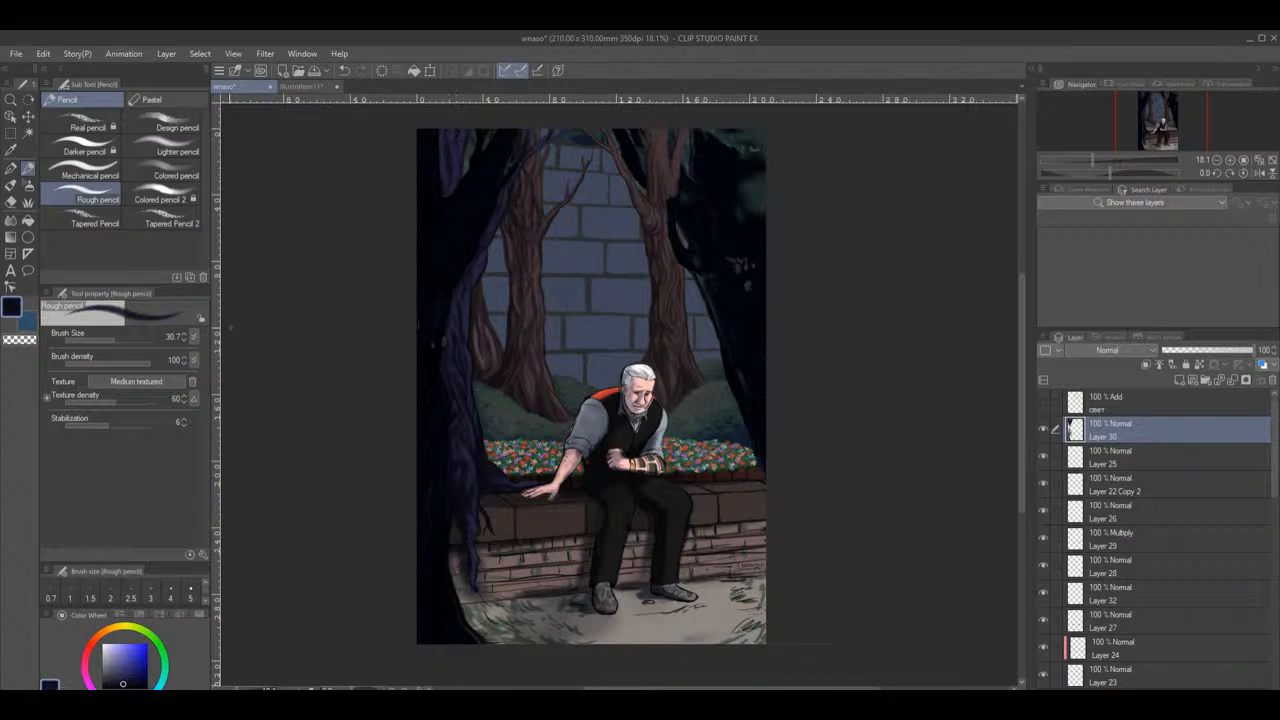
Deepen the shadow along the foreground trunk's left side with sampled dark blues, using the Rough pencil at size 196.3
left_click(121, 338)
left_click(129, 339)
left_click(446, 506, "alt")
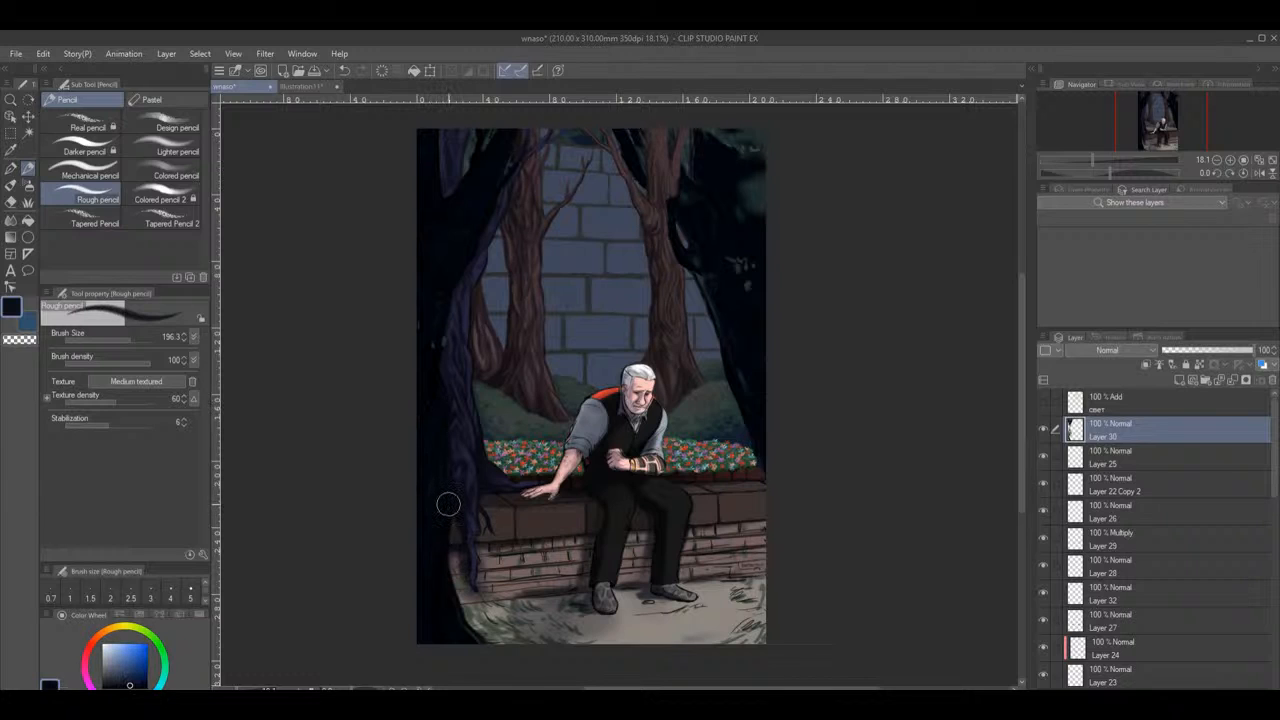
left_click(448, 505, "alt")
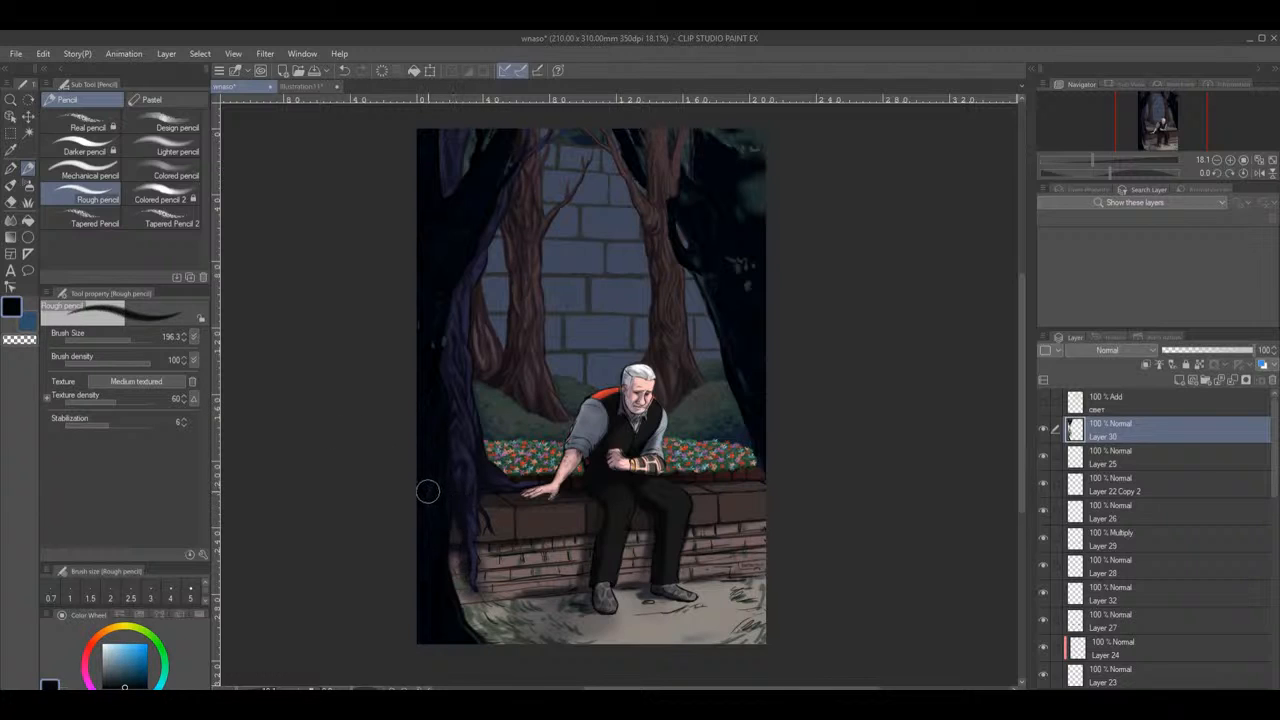
left_click(429, 489, "alt")
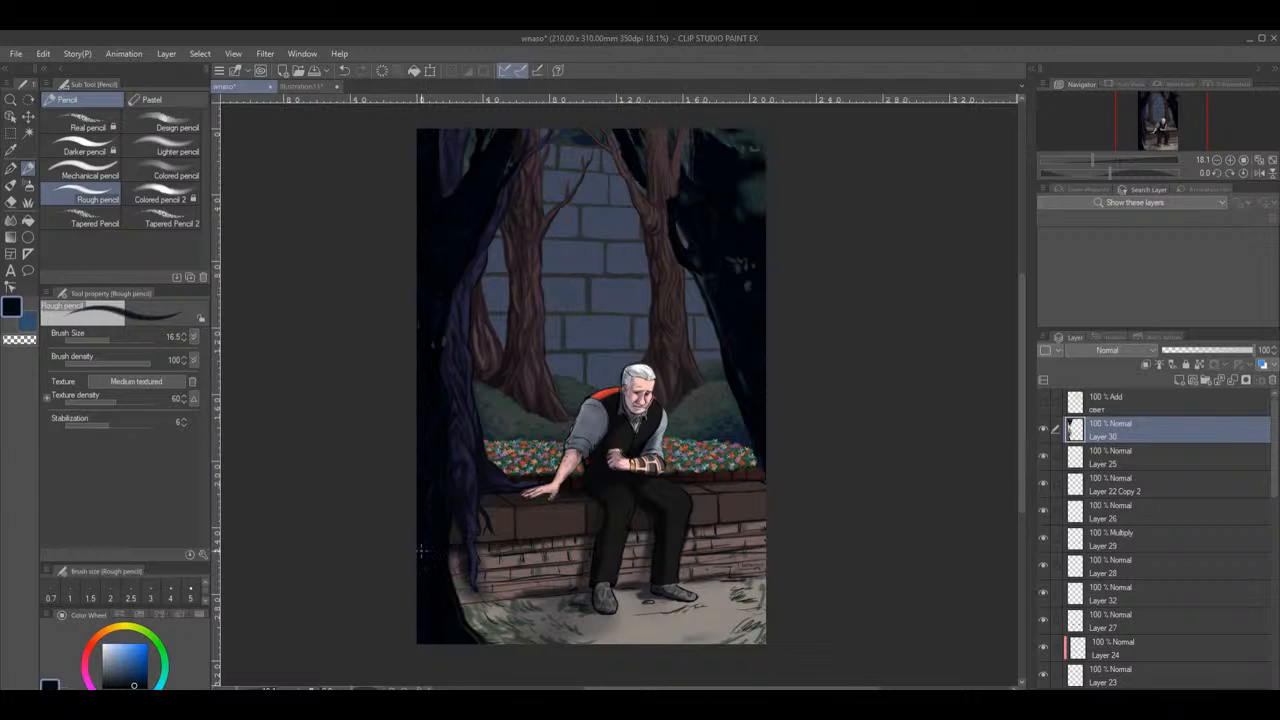
Refine fine edges on the upper branches and beside the flower bed with sampled dark tones, using the Rough pencil at size 16.5
left_click(472, 634, "alt")
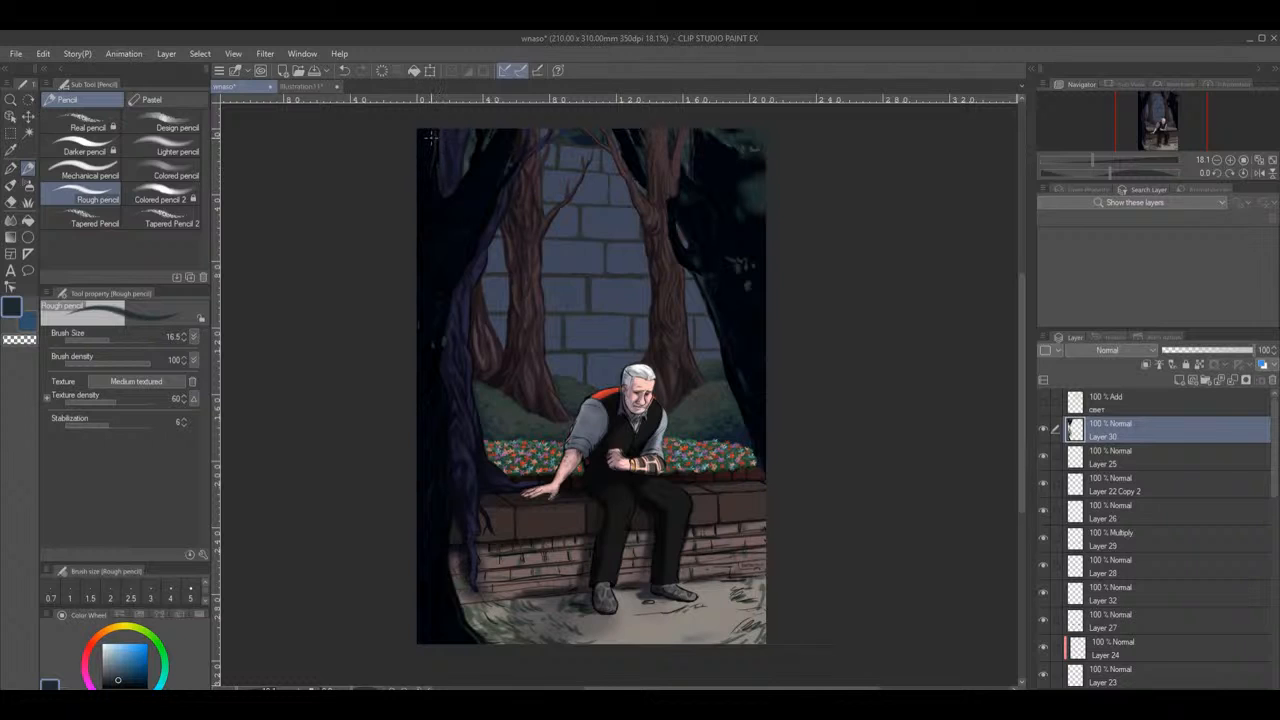
left_click(433, 193, "alt")
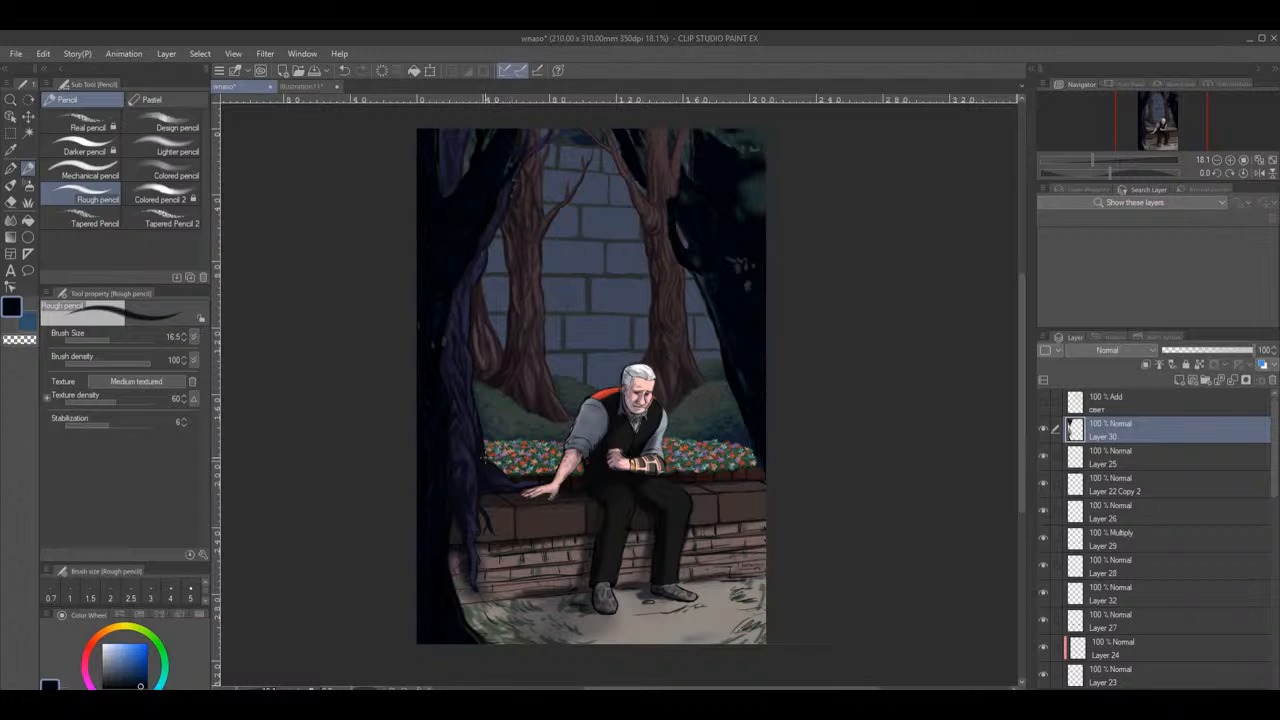
left_click(487, 460, "alt")
left_click(490, 460, "alt")
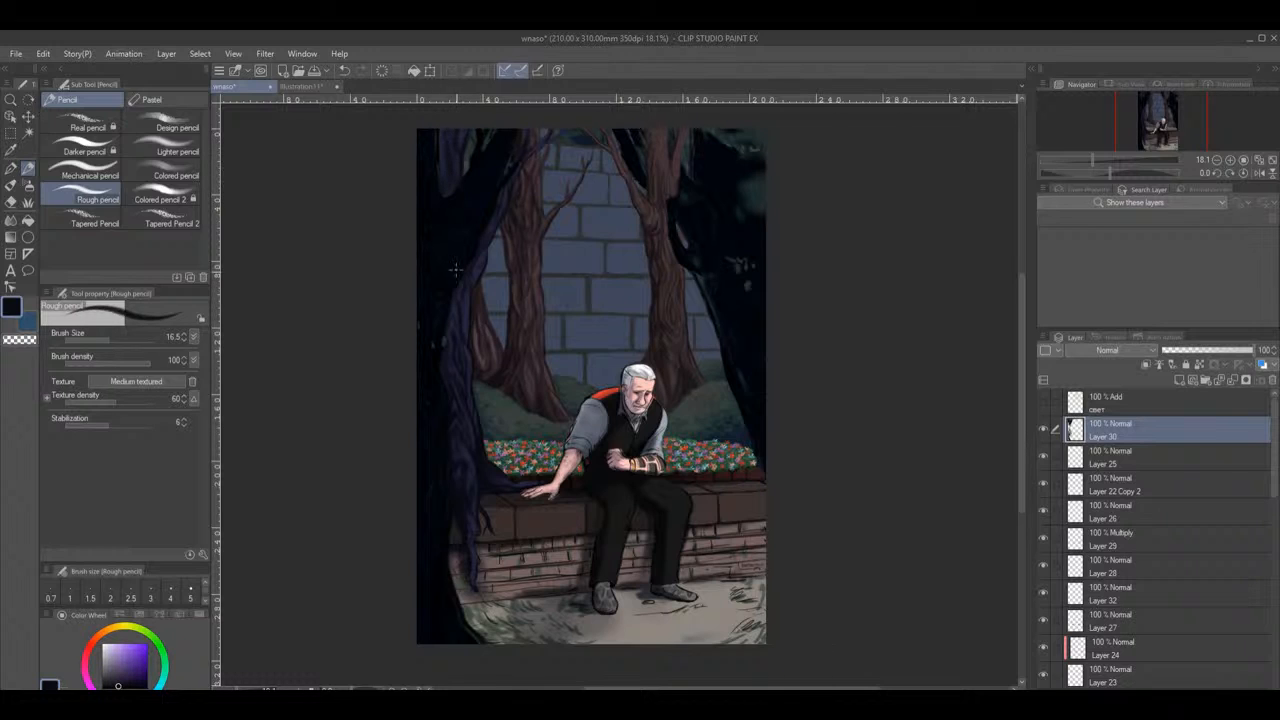
left_click(430, 193, "alt")
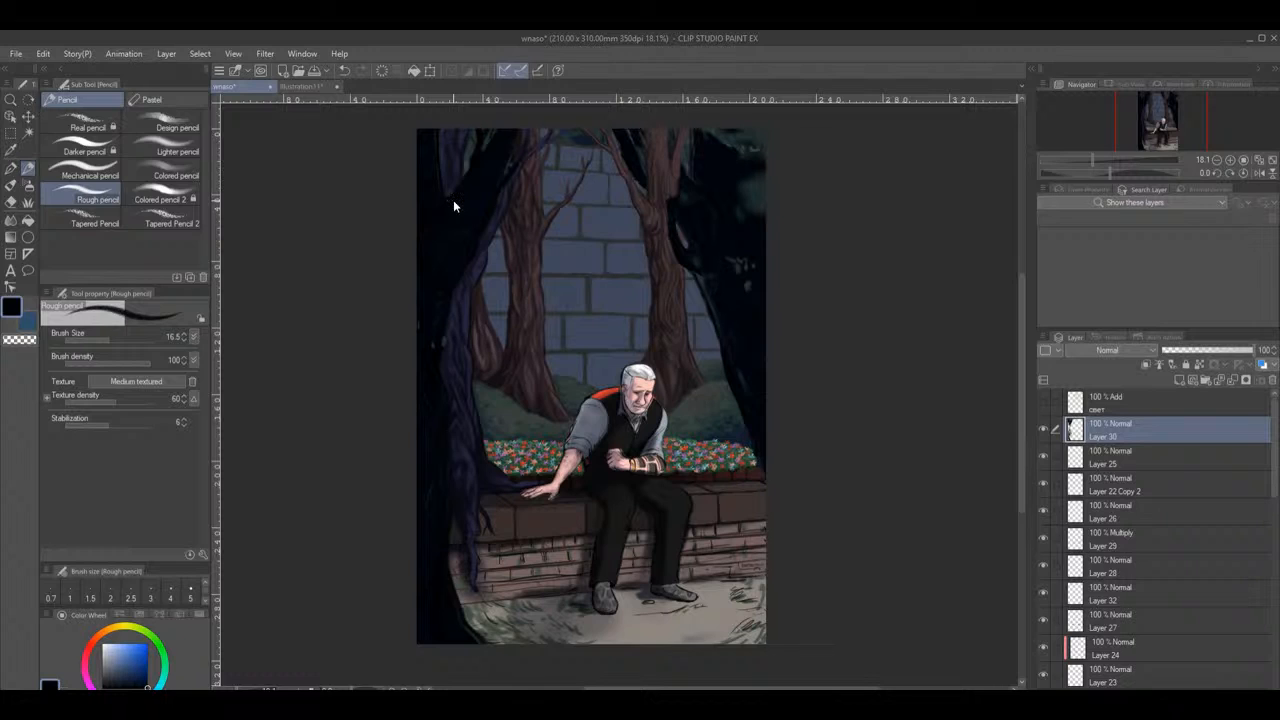
Save the illustration
key("ctrl+s")
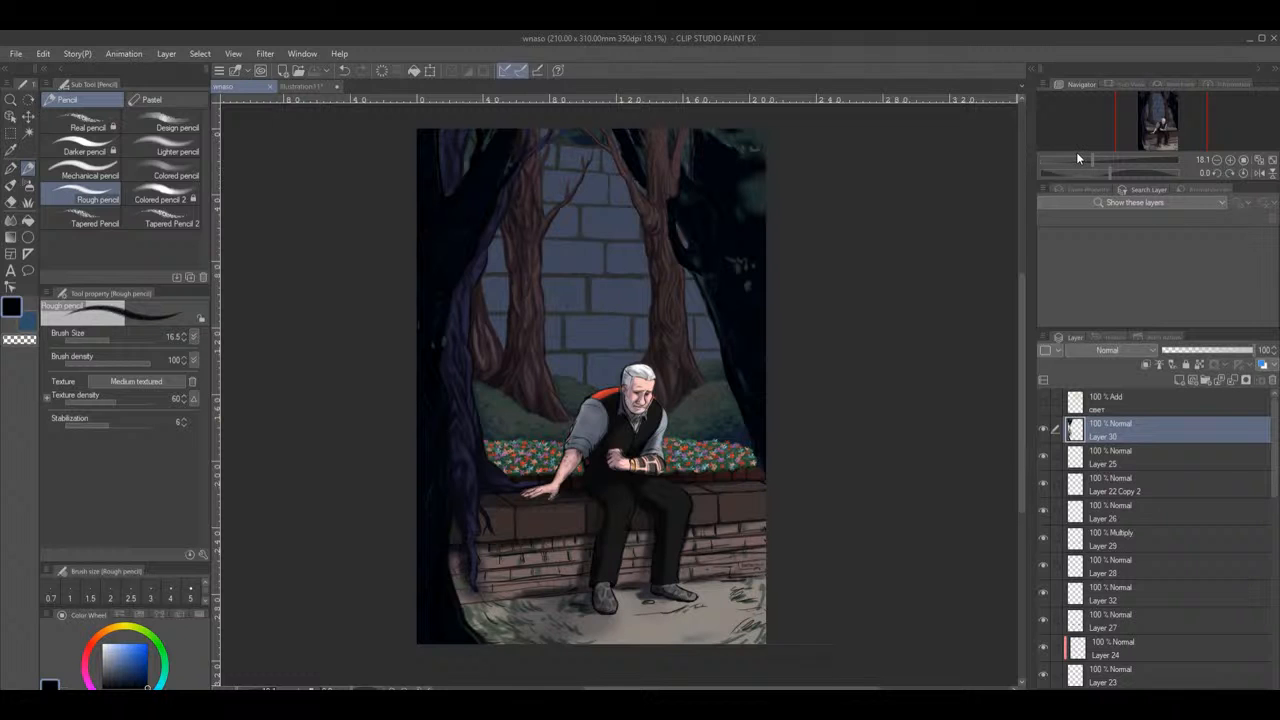
mouse_move(1078, 158)
left_mouse_down()
mouse_move(1106, 160)
mouse_move(1090, 157)
left_mouse_up()
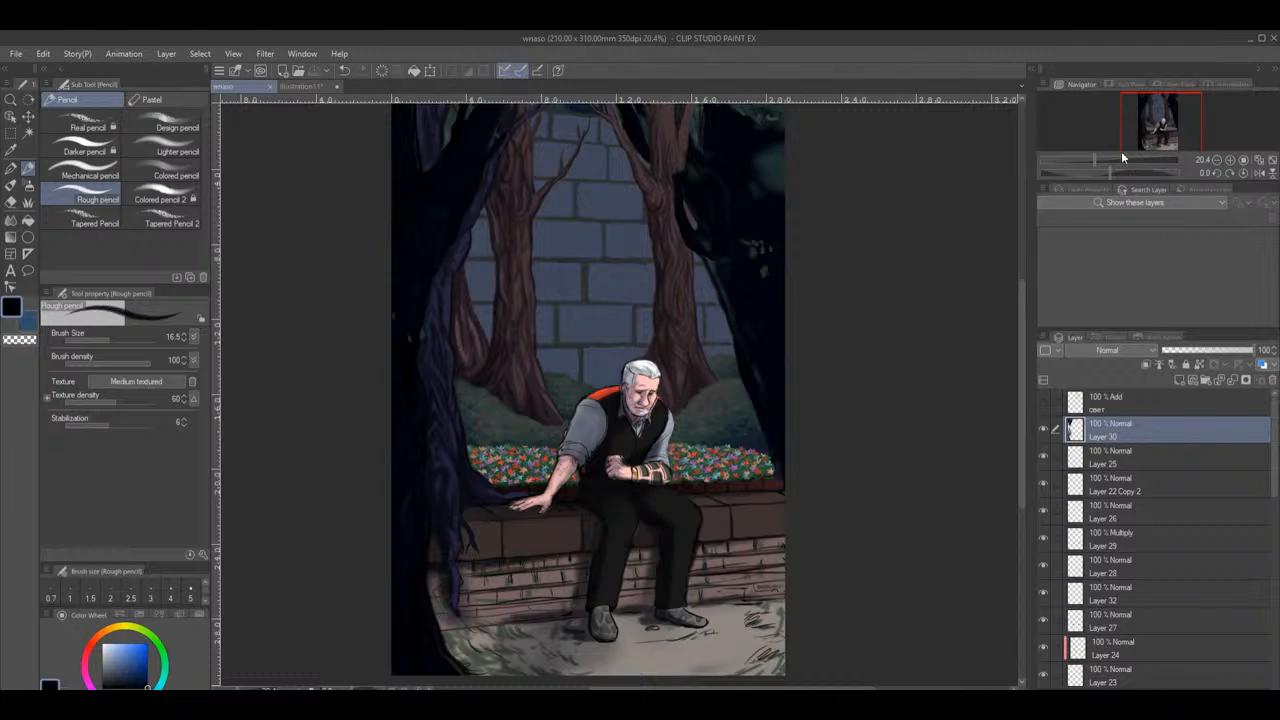
left_click_drag(1142, 128, 1146, 118)
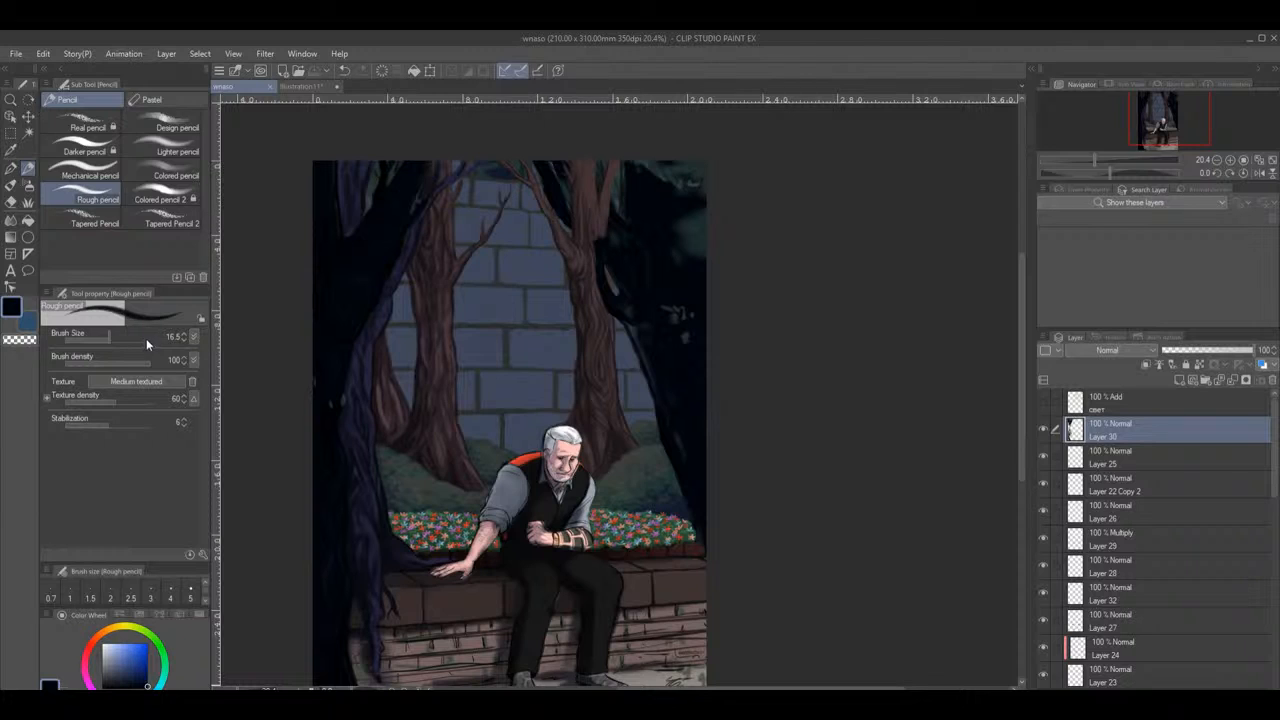
Extend the right foreground tree's dark blue edge along its branch and down beside the flower bed, using the Rough pencil at size 41.8
left_click(117, 337)
mouse_move(576, 231)
left_mouse_down()
mouse_move(608, 264)
mouse_move(582, 210)
mouse_move(598, 198)
mouse_move(572, 178)
mouse_move(566, 190)
mouse_move(576, 212)
mouse_move(595, 173)
mouse_move(604, 212)
mouse_move(589, 155)
mouse_move(590, 202)
left_mouse_up()
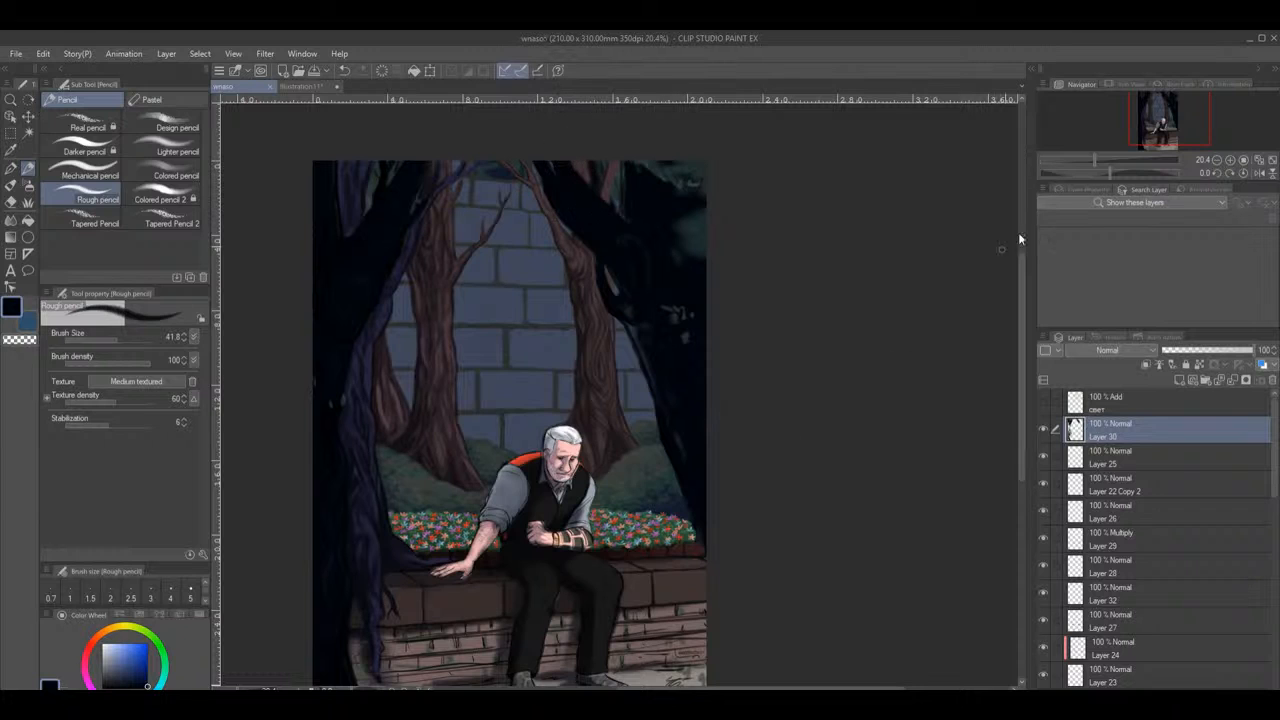
left_click_drag(1174, 130, 1171, 140)
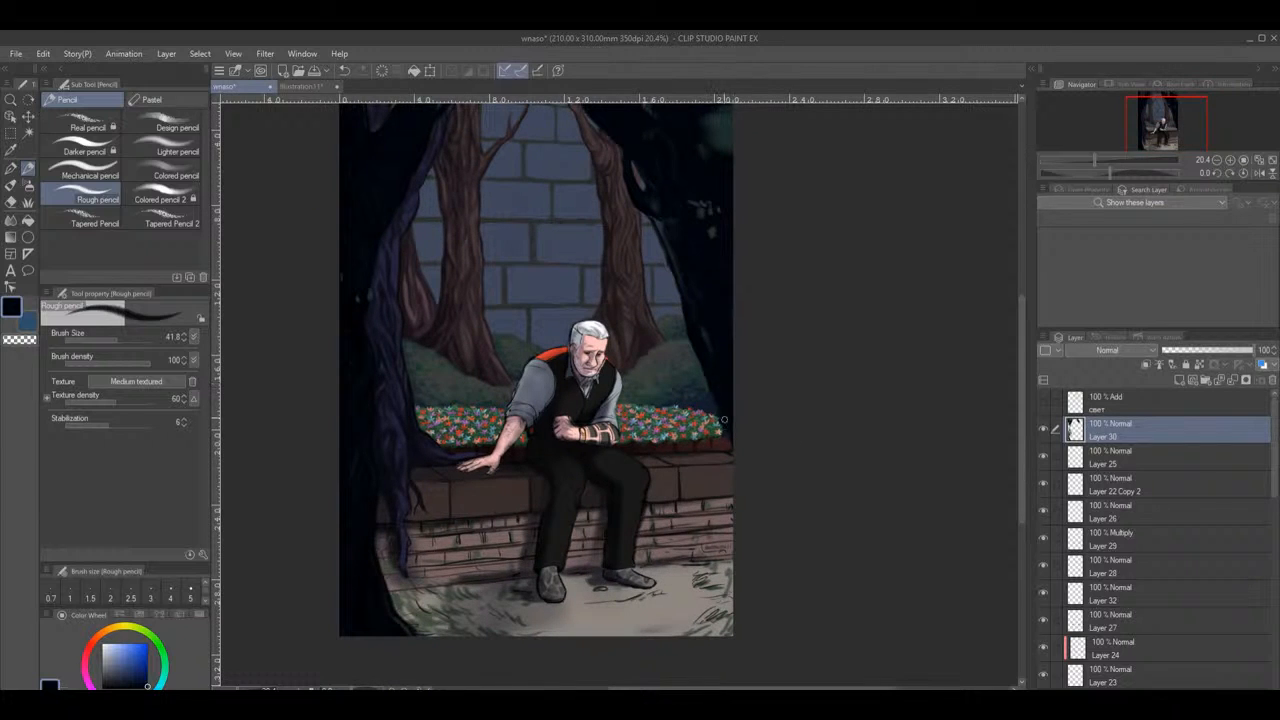
mouse_move(724, 420)
left_mouse_down()
mouse_move(716, 383)
mouse_move(744, 512)
mouse_move(712, 384)
mouse_move(738, 467)
mouse_move(744, 562)
left_mouse_up()
left_click_drag(729, 483, 735, 511)
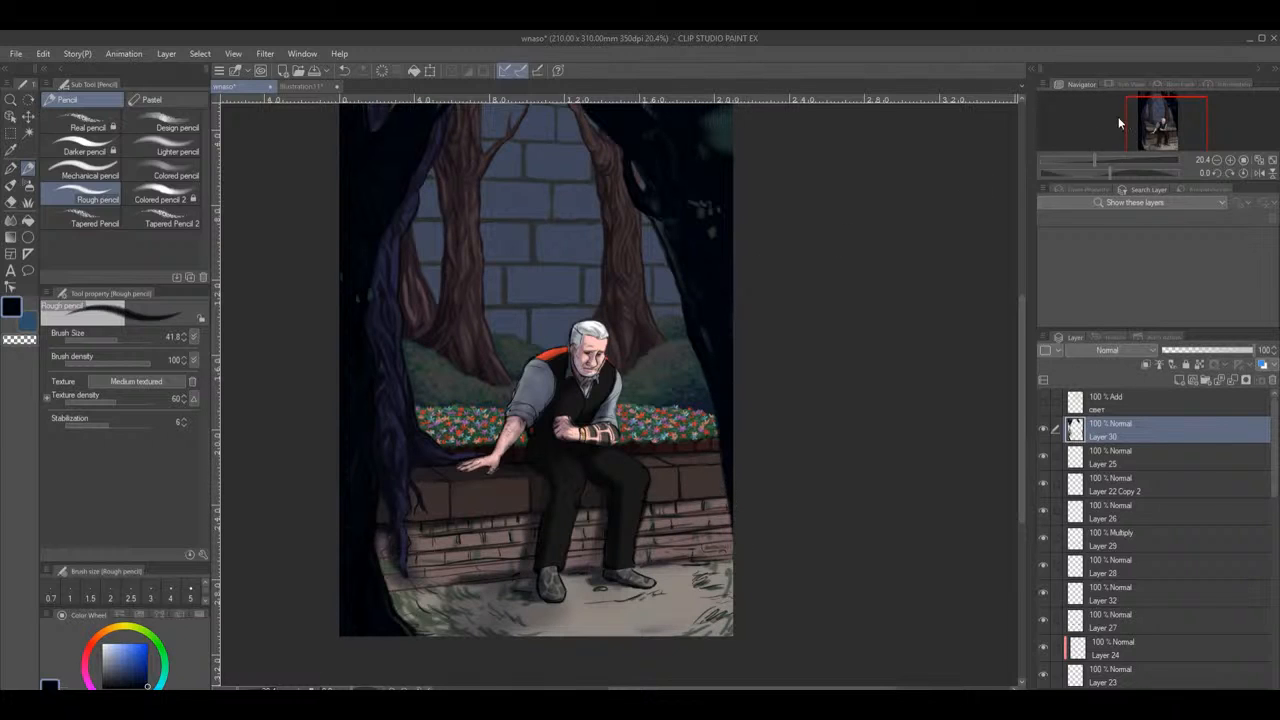
Try to darken the tip of the upper-left foreground branch with sampled dark blue, using the Rough pencil at size 20.8
left_click_drag(1088, 158, 1090, 157)
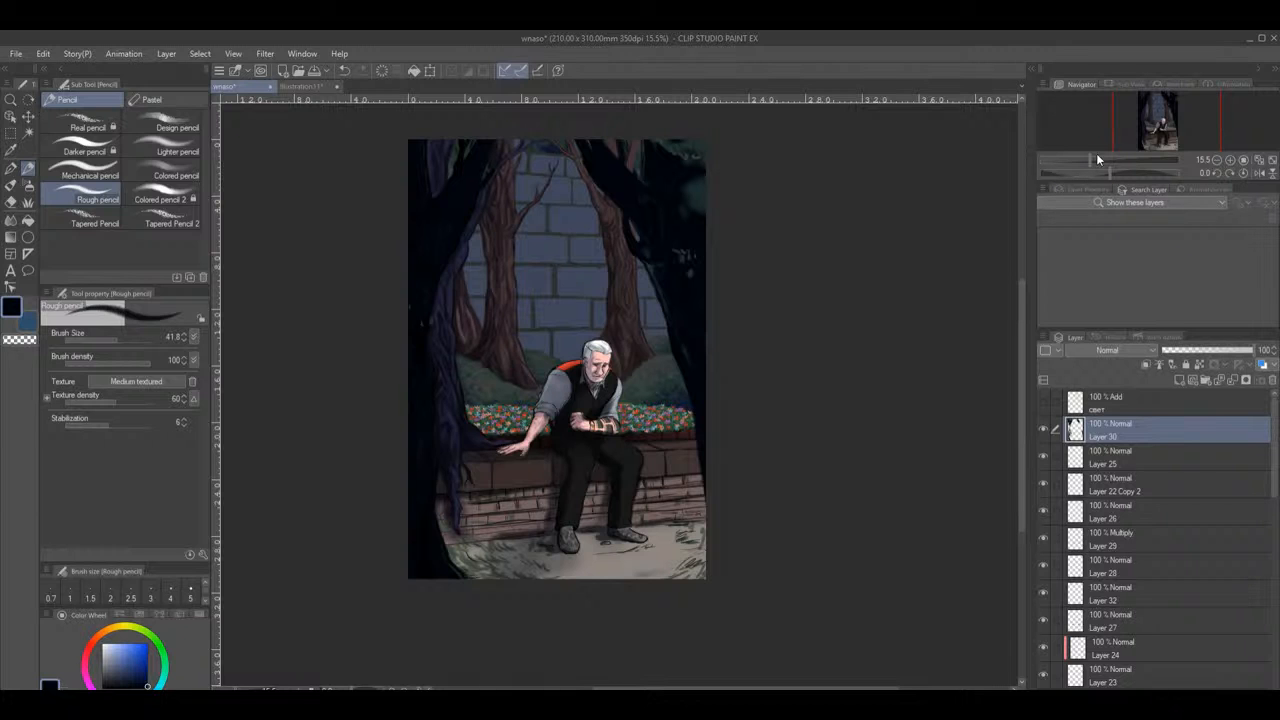
left_click(1093, 158)
left_click_drag(1092, 156, 1097, 157)
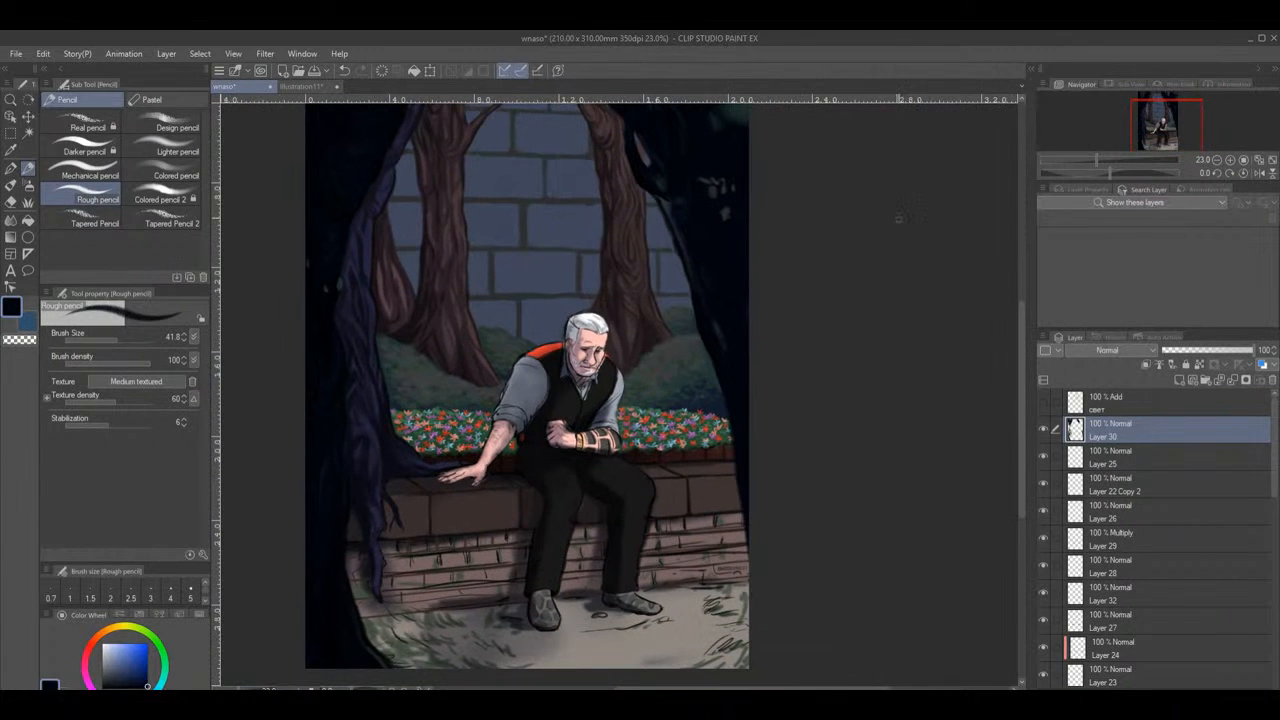
left_click_drag(1173, 106, 1168, 99)
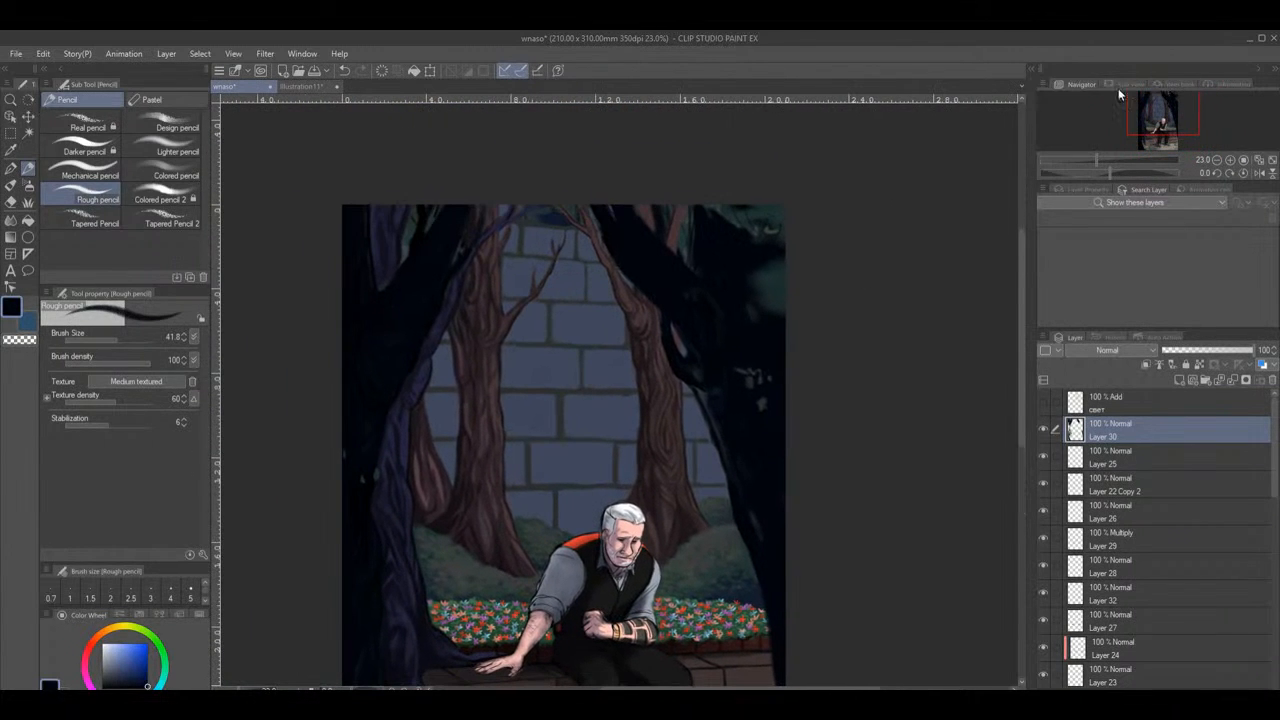
left_click(702, 377, "alt")
left_click(424, 279, "alt")
left_click_drag(116, 339, 111, 337)
mouse_move(496, 206)
left_mouse_down()
mouse_move(474, 241)
mouse_move(488, 228)
left_mouse_up()
left_click_drag(510, 201, 495, 222)
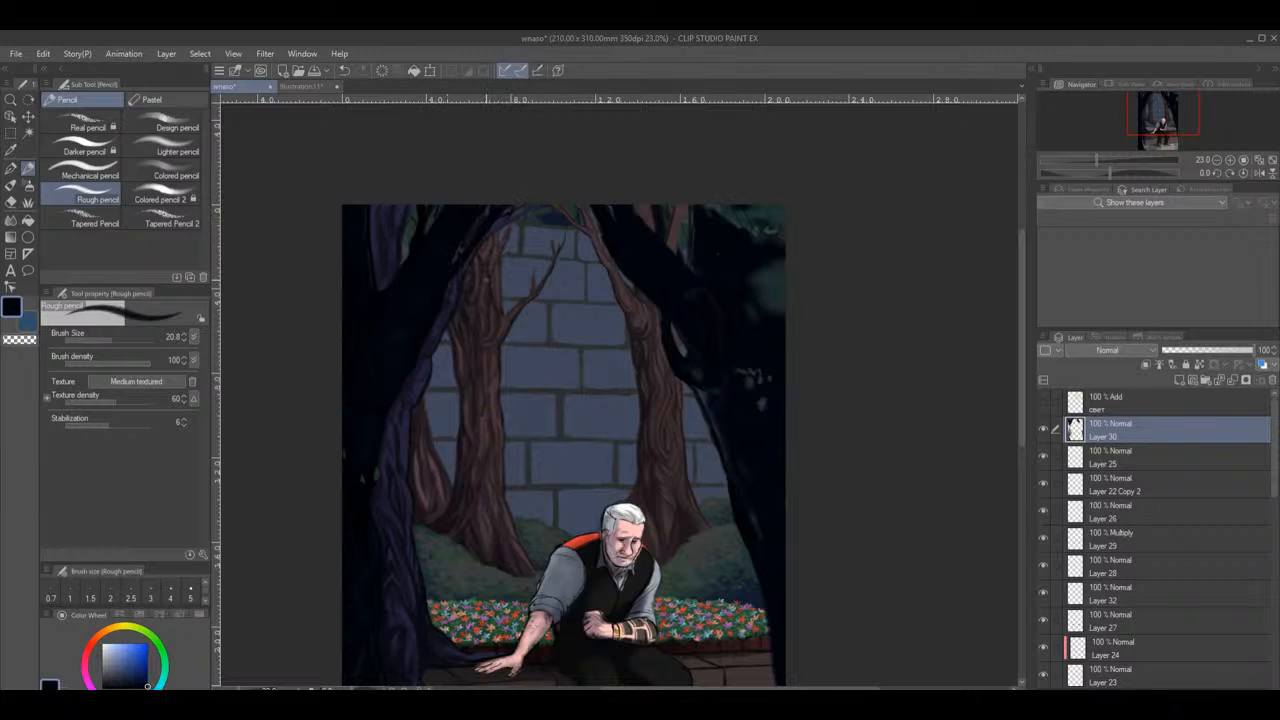
key("ctrl+z")
key("ctrl+z")
key("ctrl+z")
Touch up the upper-left branch and tint the right foreground trunk with slightly varied dark blues, using the Rough pencil at size 56.9
mouse_move(457, 246)
left_mouse_down()
mouse_move(463, 234)
mouse_move(455, 260)
left_mouse_up()
left_click(134, 686)
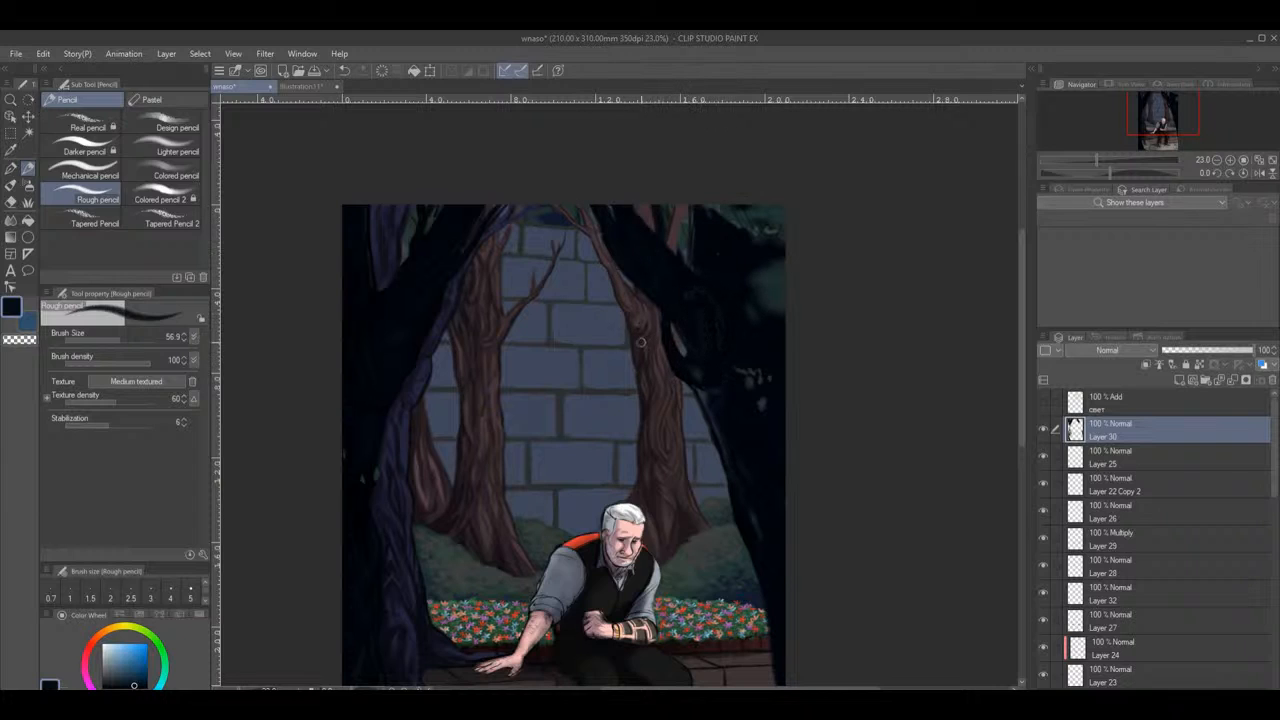
left_click(754, 384, "alt")
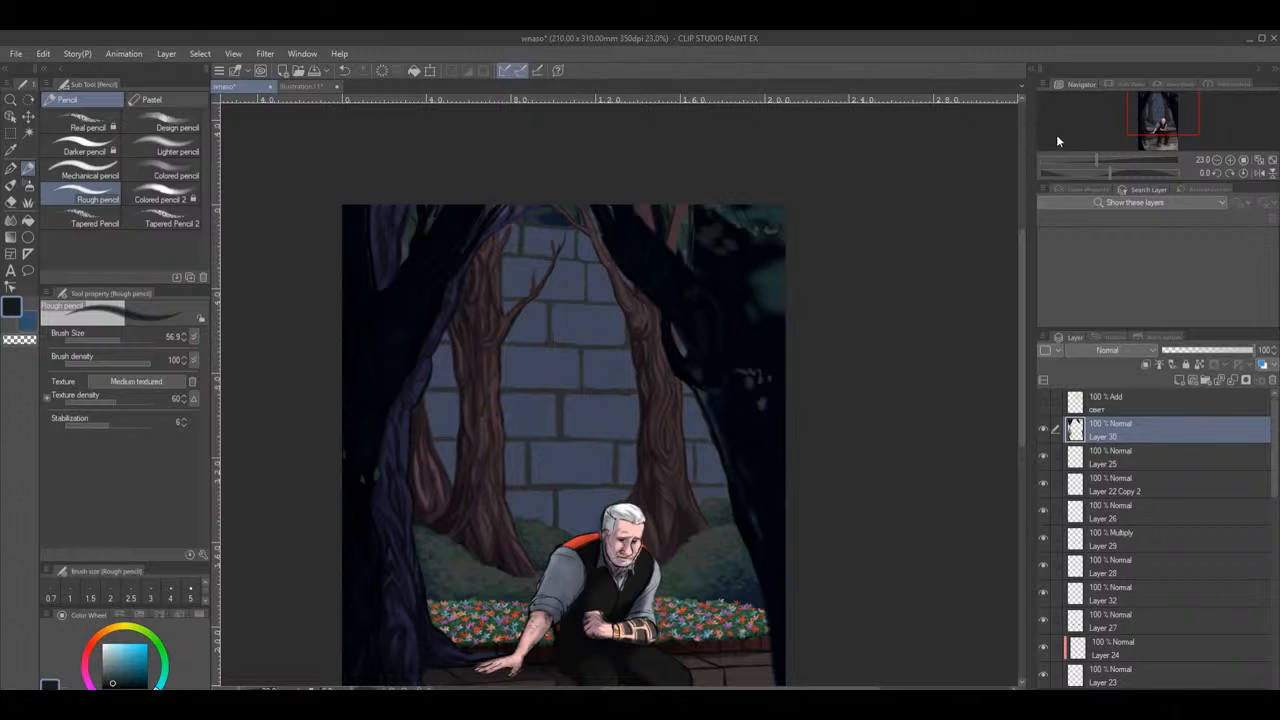
mouse_move(1088, 153)
left_mouse_down()
mouse_move(1074, 154)
mouse_move(1092, 152)
left_mouse_up()
left_click(734, 352, "alt")
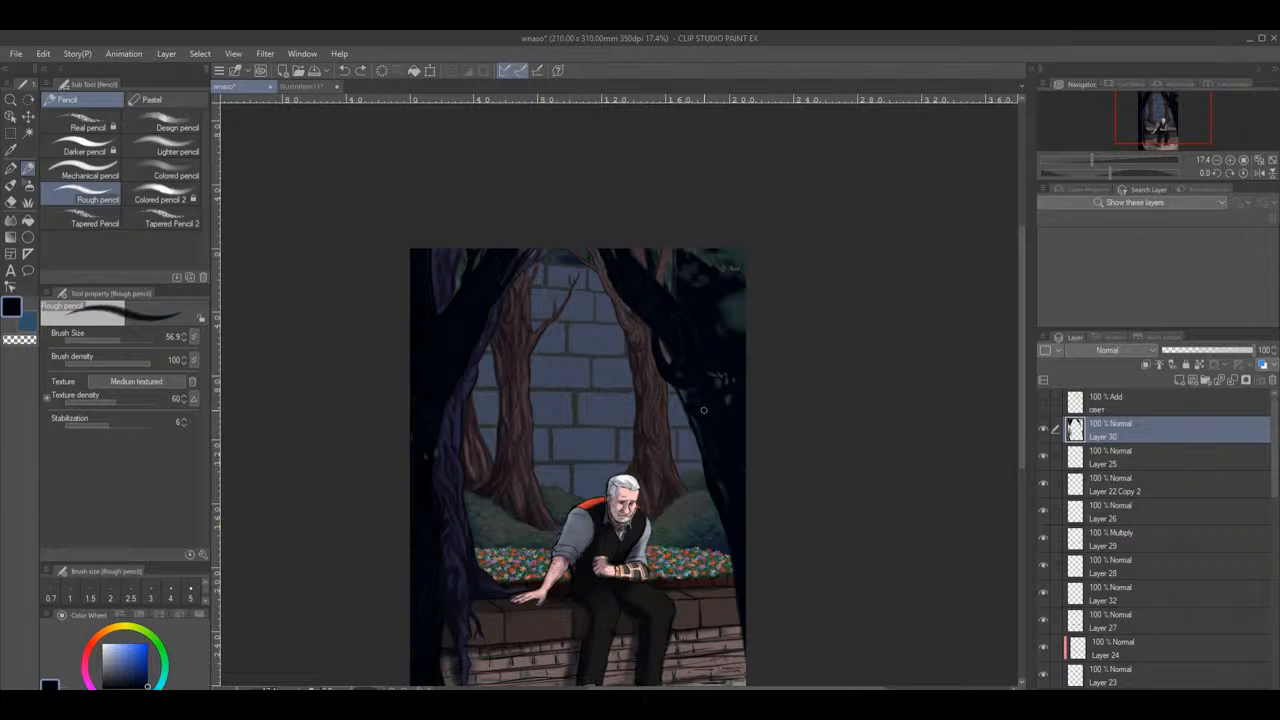
Build subtle bark shading on the right foreground trunk and its upper branch with sampled dark blues, using the Rough pencil at size 56.9
left_click(1160, 115)
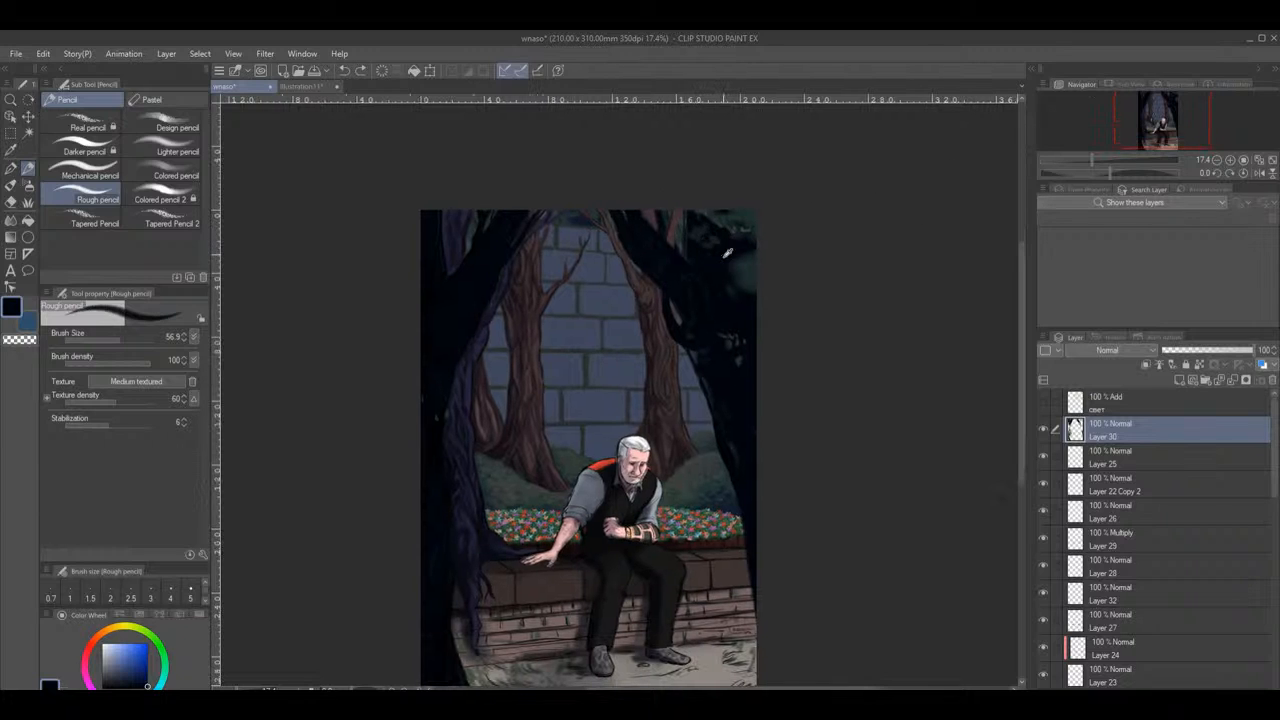
left_click_drag(687, 251, 686, 256)
left_click(708, 287, "alt")
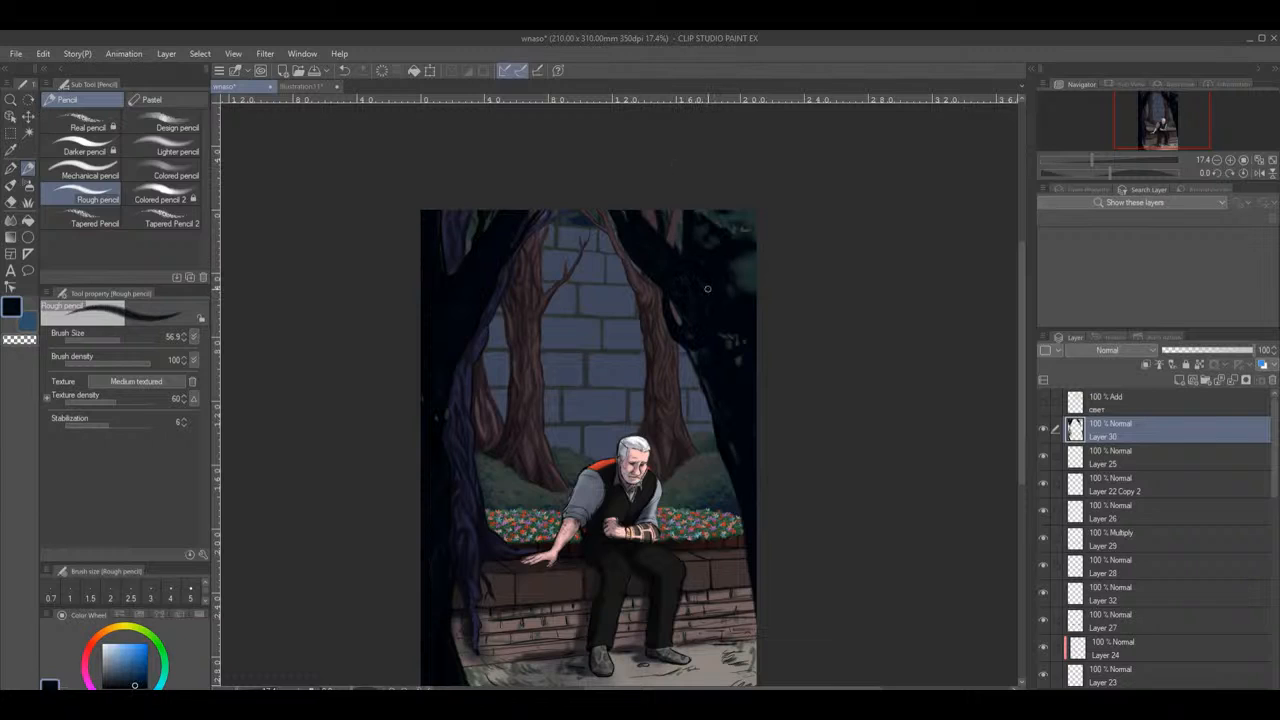
left_click(662, 241, "alt")
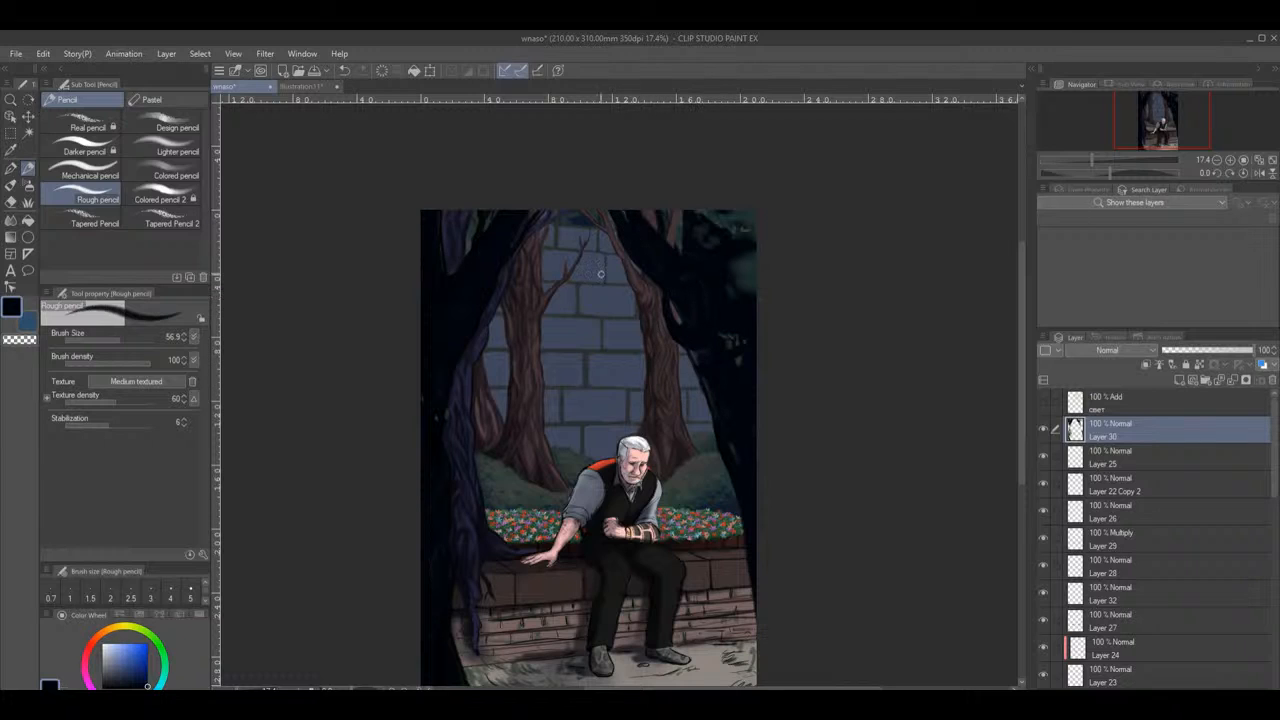
left_click(719, 372, "alt")
left_click(705, 291, "alt")
left_click(694, 321, "alt")
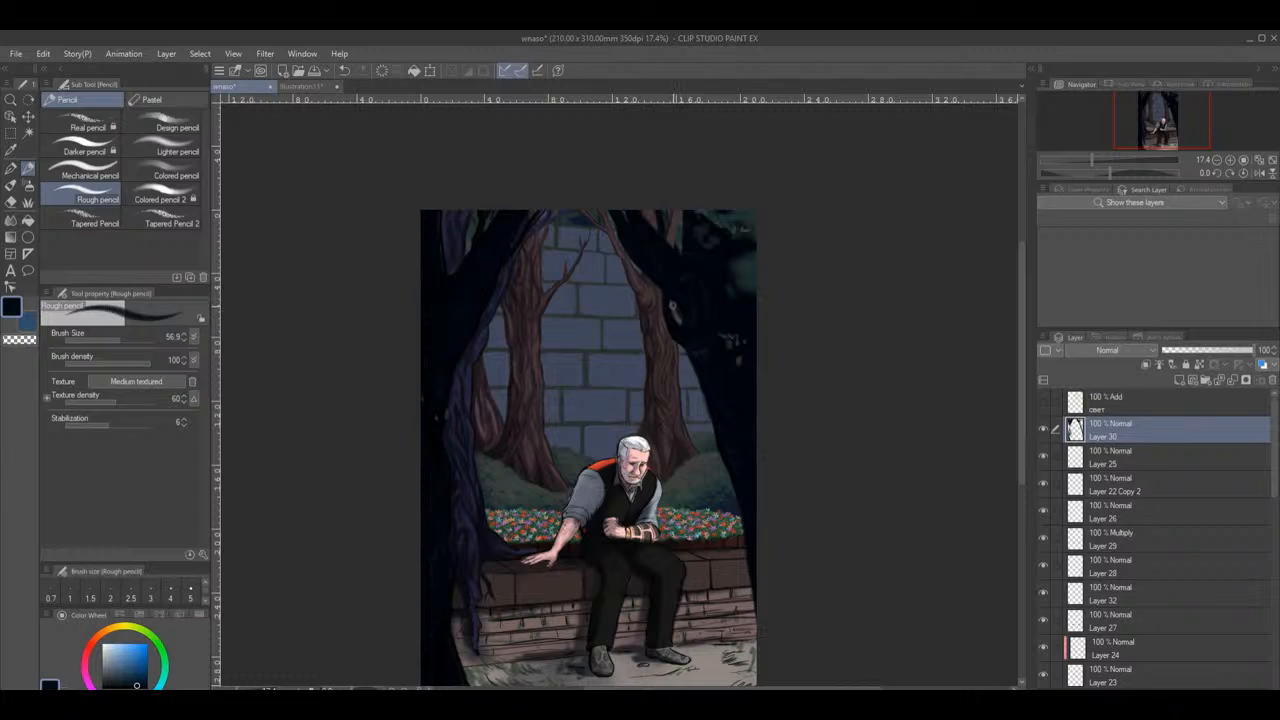
Cover the greenish foliage patches in the canvas's upper-right corner with sampled dark blue, extending the trunk to the edge
left_click(683, 264, "alt")
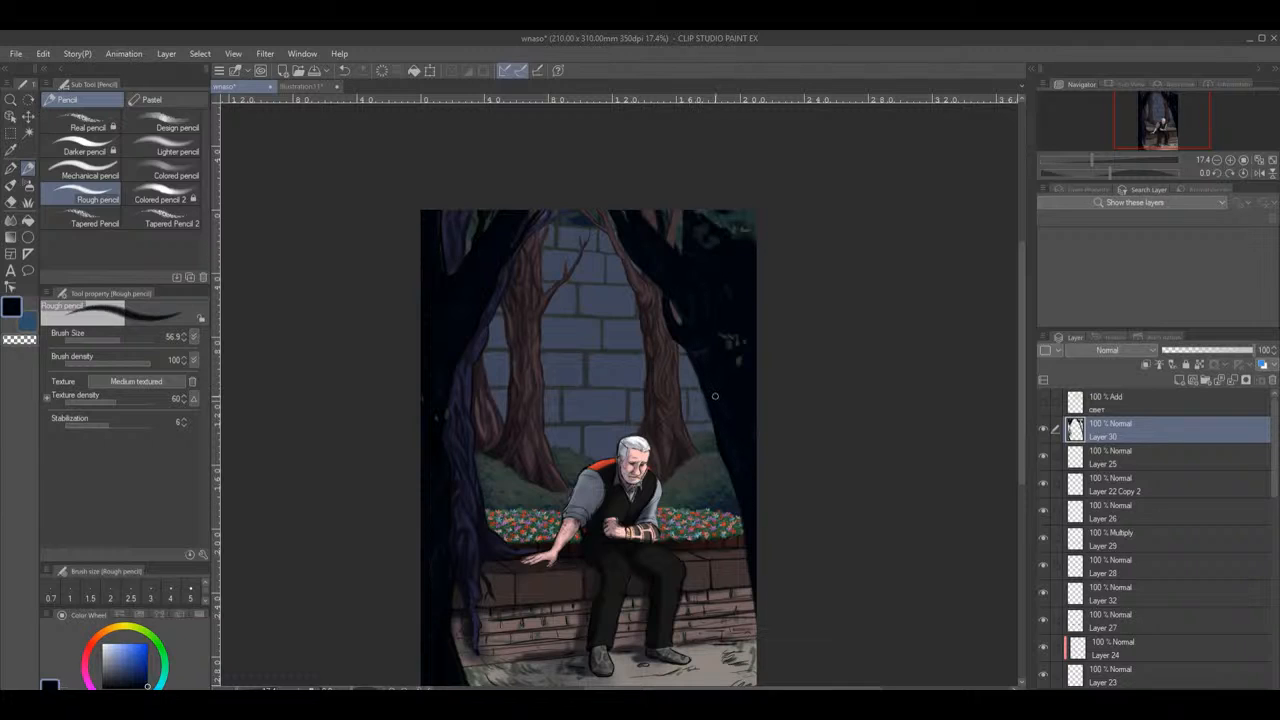
left_click(716, 394, "alt")
mouse_move(700, 200)
left_mouse_down()
mouse_move(730, 222)
mouse_move(749, 208)
left_mouse_up()
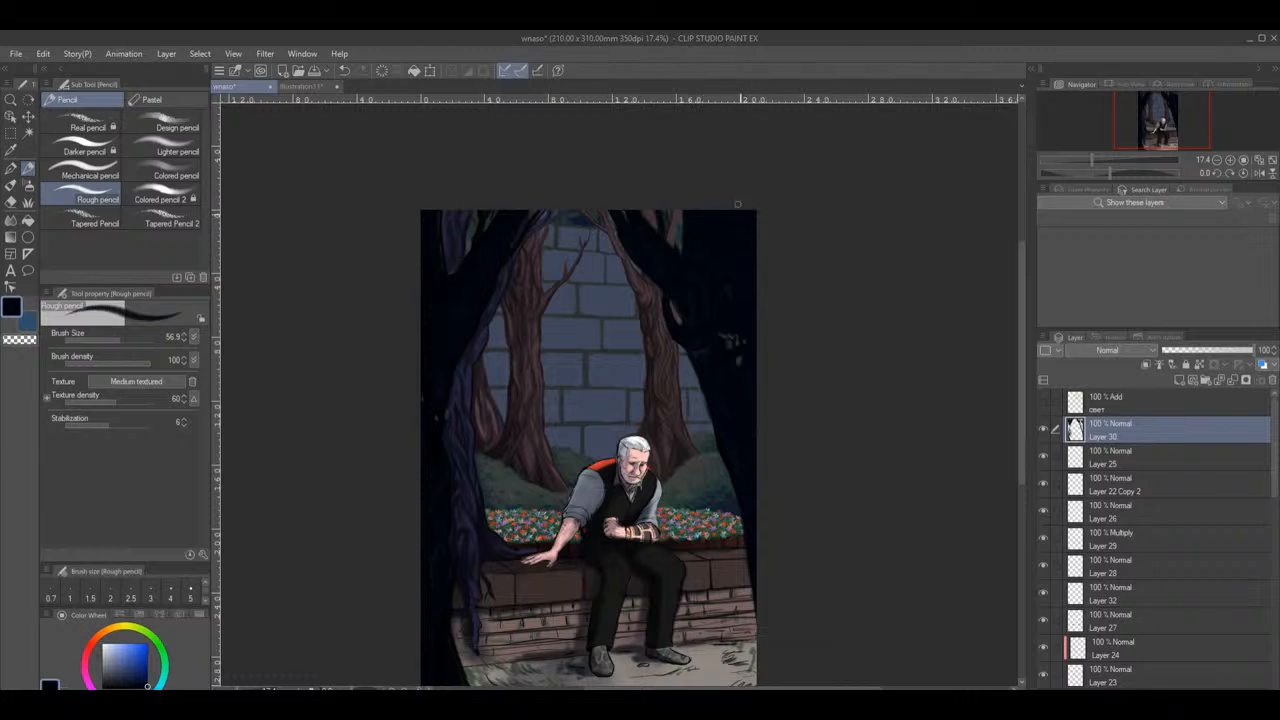
Blend more sampled dark blue tones into the right foreground trunk's bark and upper branch, refining with the Rough pencil at size 26.3
left_click(703, 288, "alt")
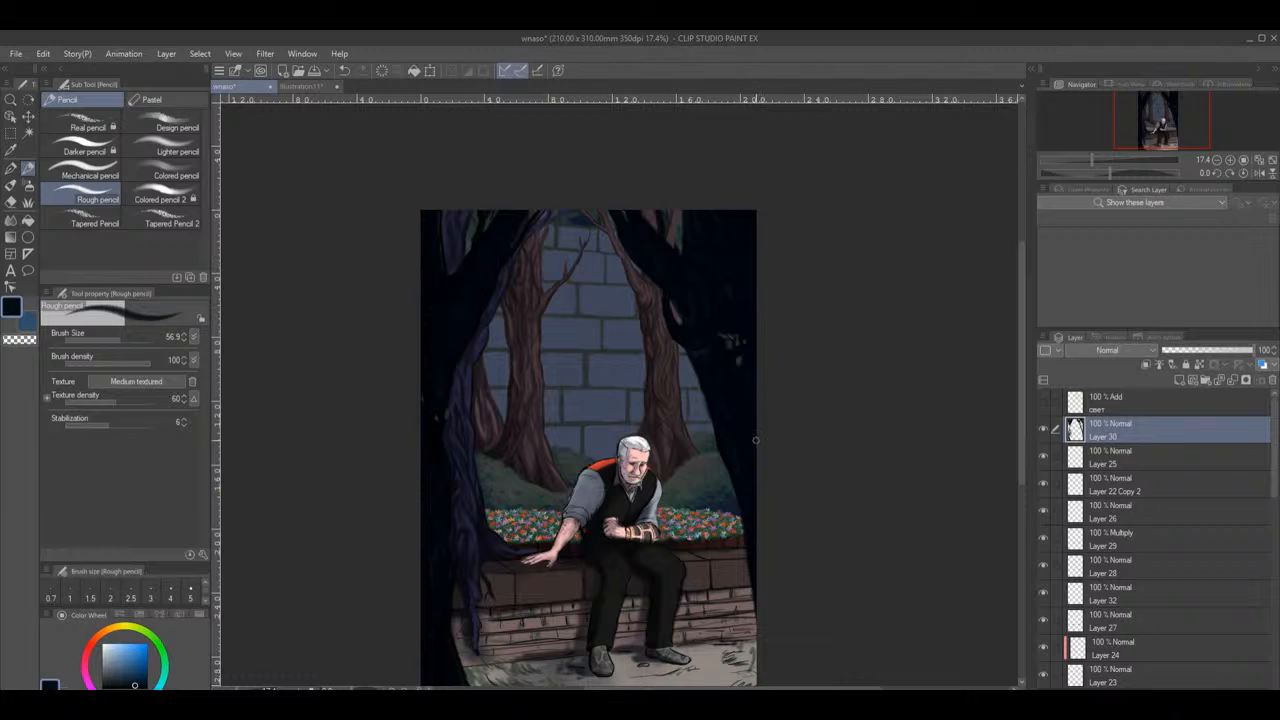
left_click(720, 453, "alt")
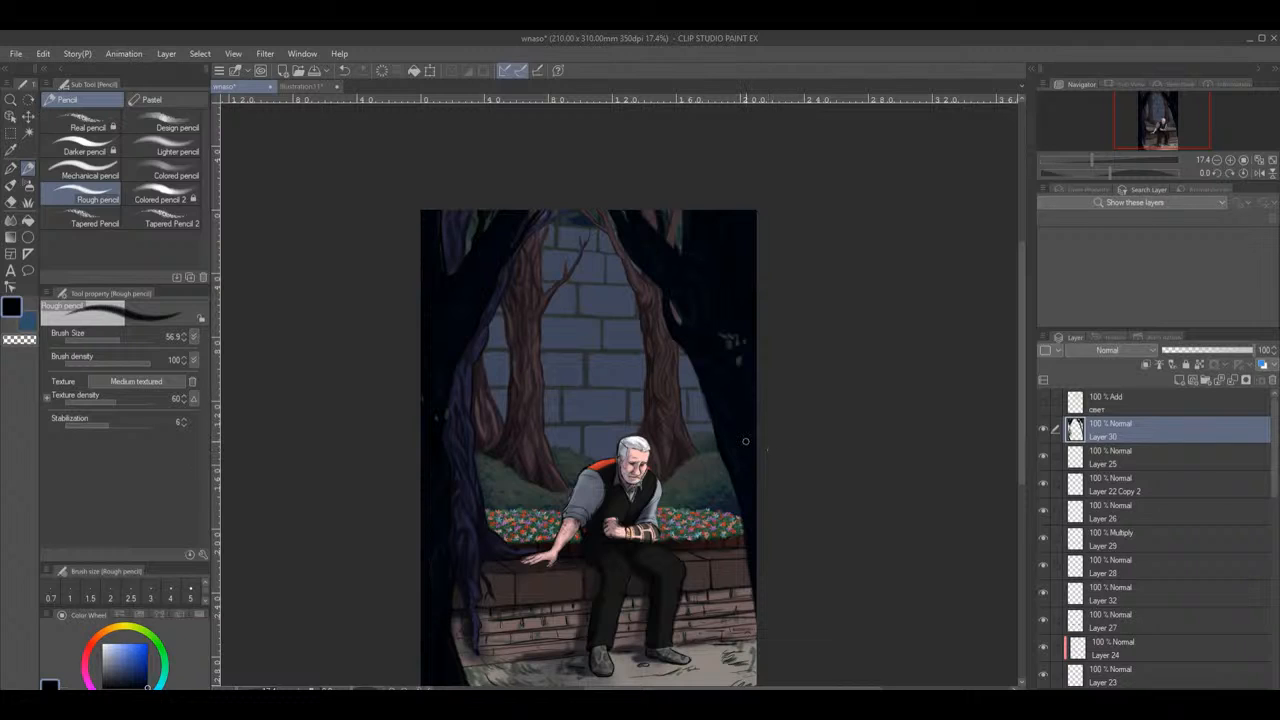
left_click(697, 307, "alt")
left_click(690, 315, "alt")
left_click(704, 290, "alt")
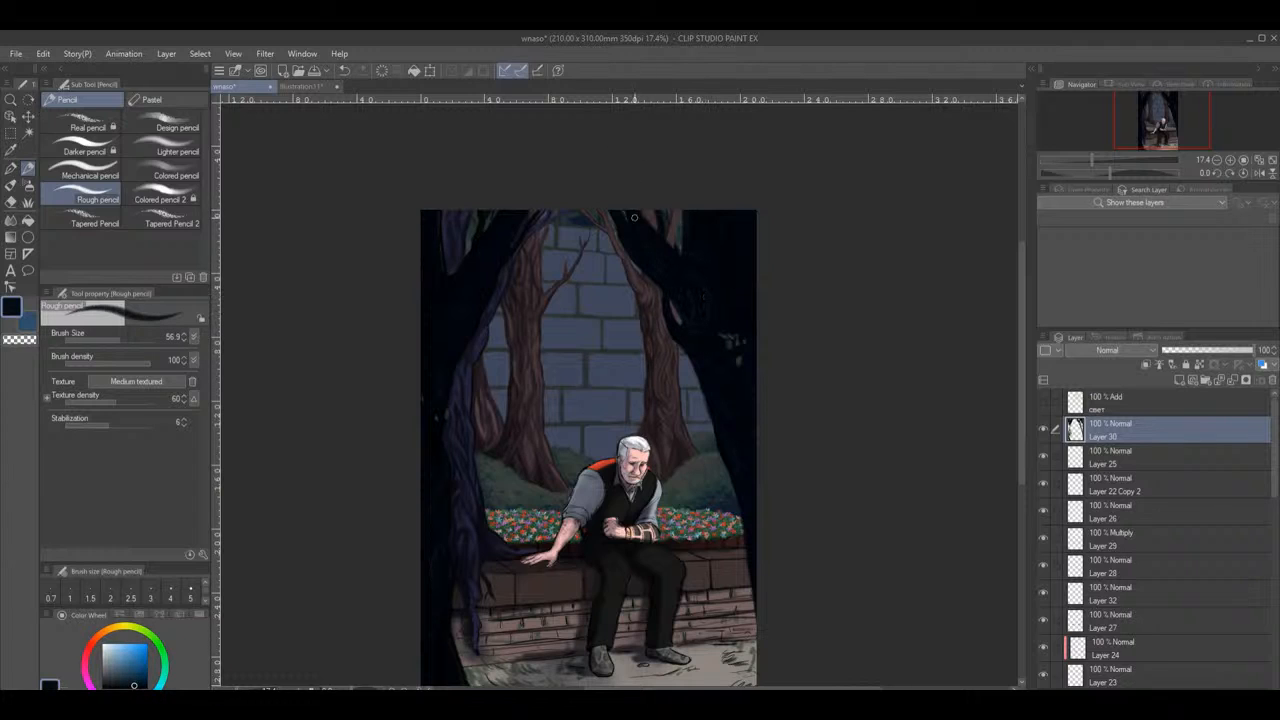
left_click(697, 356, "alt")
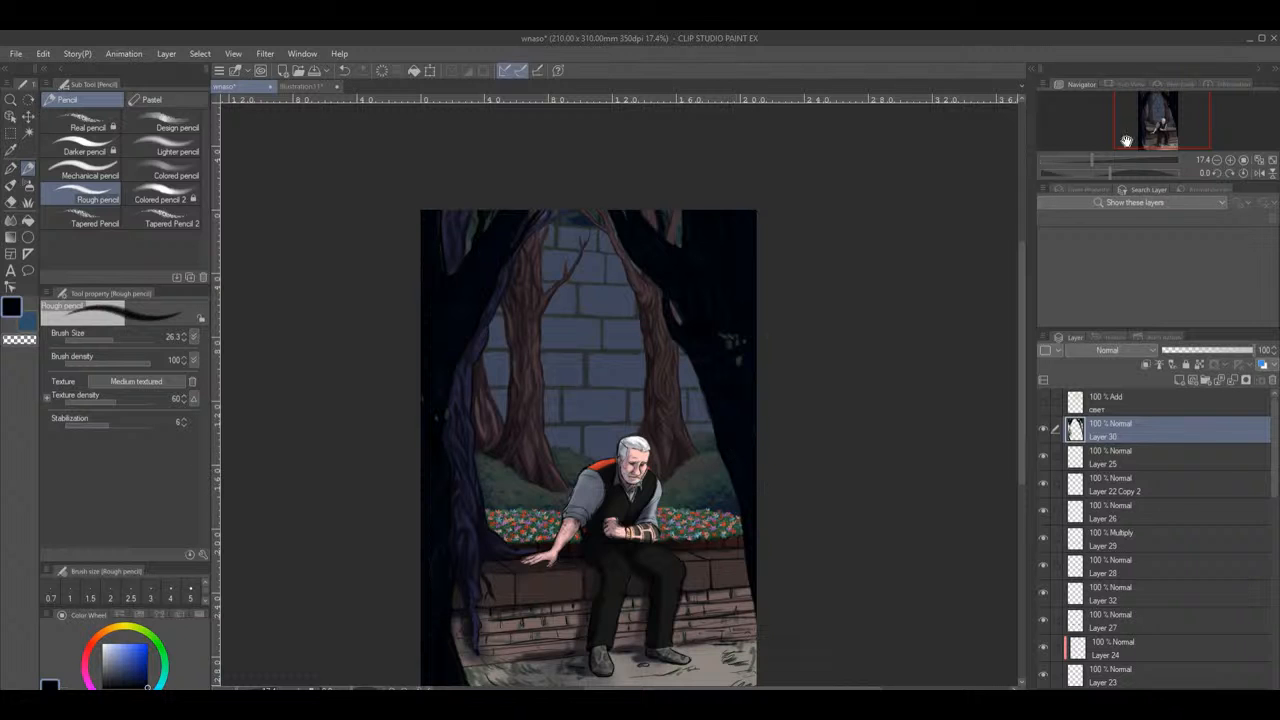
left_click_drag(1091, 158, 1105, 158)
mouse_move(1148, 122)
left_mouse_down()
mouse_move(1150, 134)
mouse_move(1159, 124)
mouse_move(1148, 144)
mouse_move(1160, 125)
mouse_move(1145, 110)
left_mouse_up()
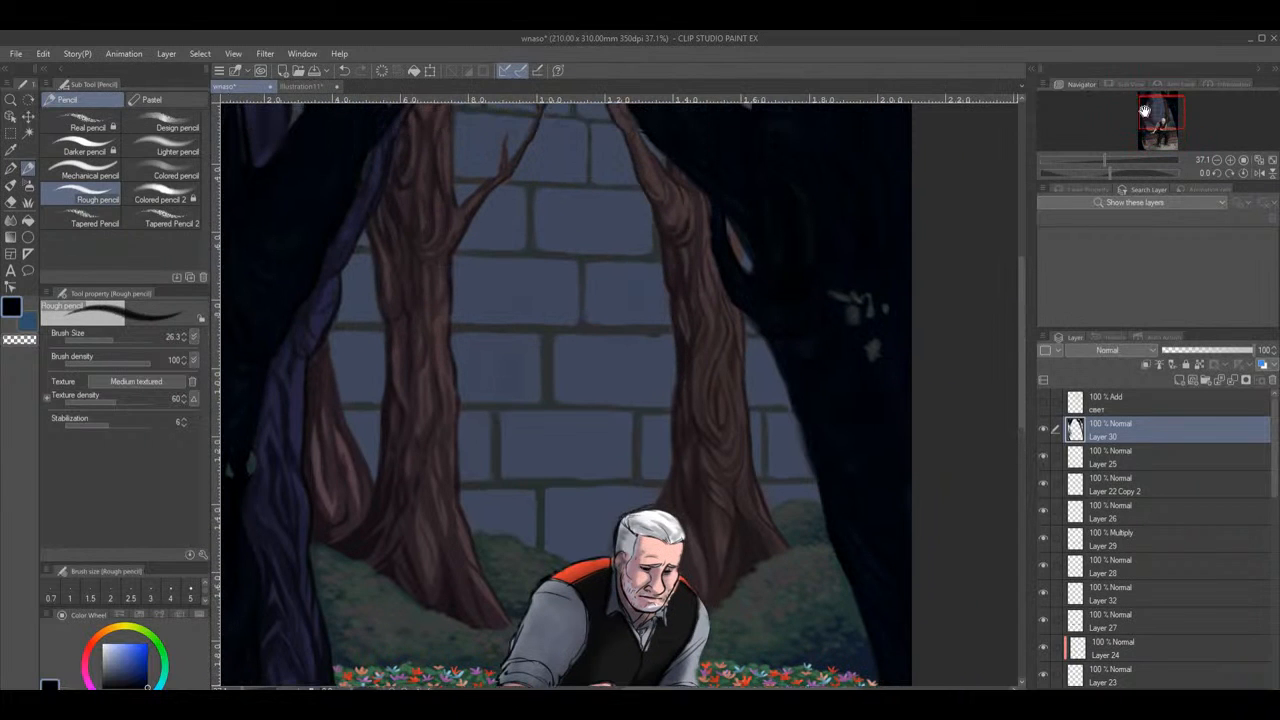
left_click_drag(1084, 163, 1098, 158)
left_click_drag(1142, 120, 1137, 136)
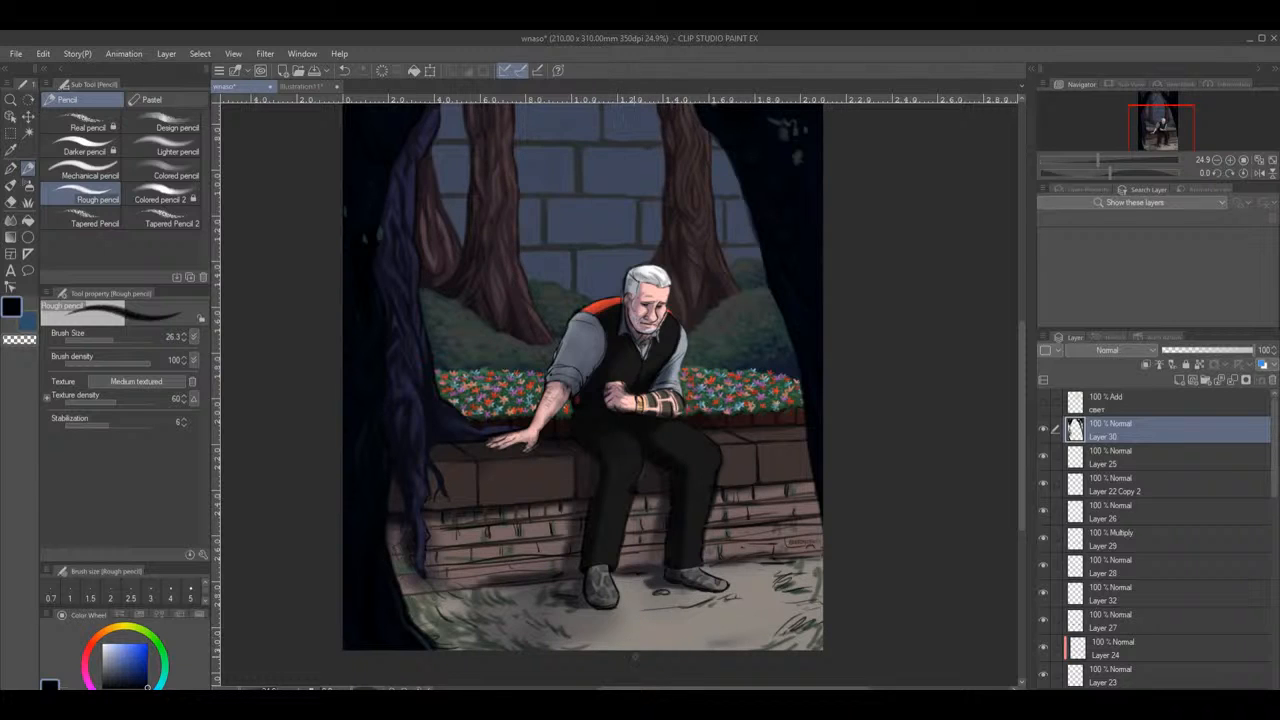
mouse_move(570, 640)
left_mouse_down()
mouse_move(540, 615)
mouse_move(650, 478)
mouse_move(630, 497)
mouse_move(645, 578)
mouse_move(490, 614)
mouse_move(570, 600)
mouse_move(576, 576)
left_mouse_up()
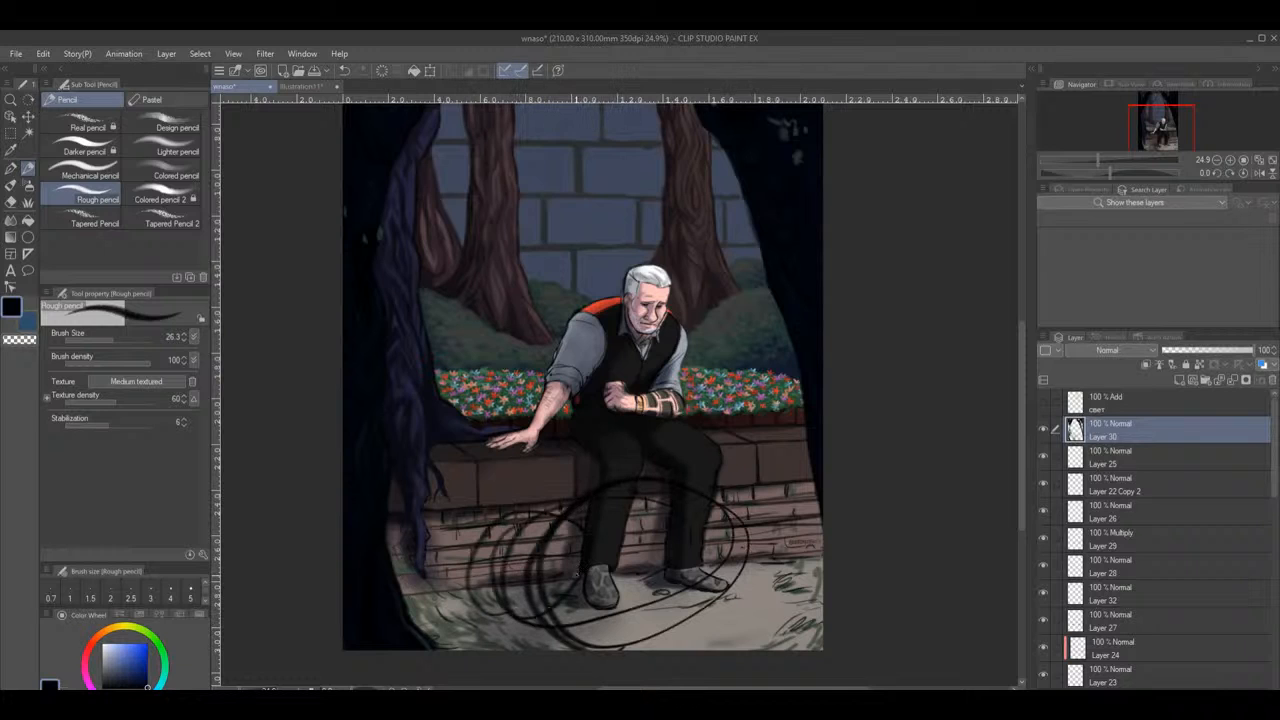
mouse_move(630, 376)
left_mouse_down()
mouse_move(684, 346)
mouse_move(612, 390)
left_mouse_up()
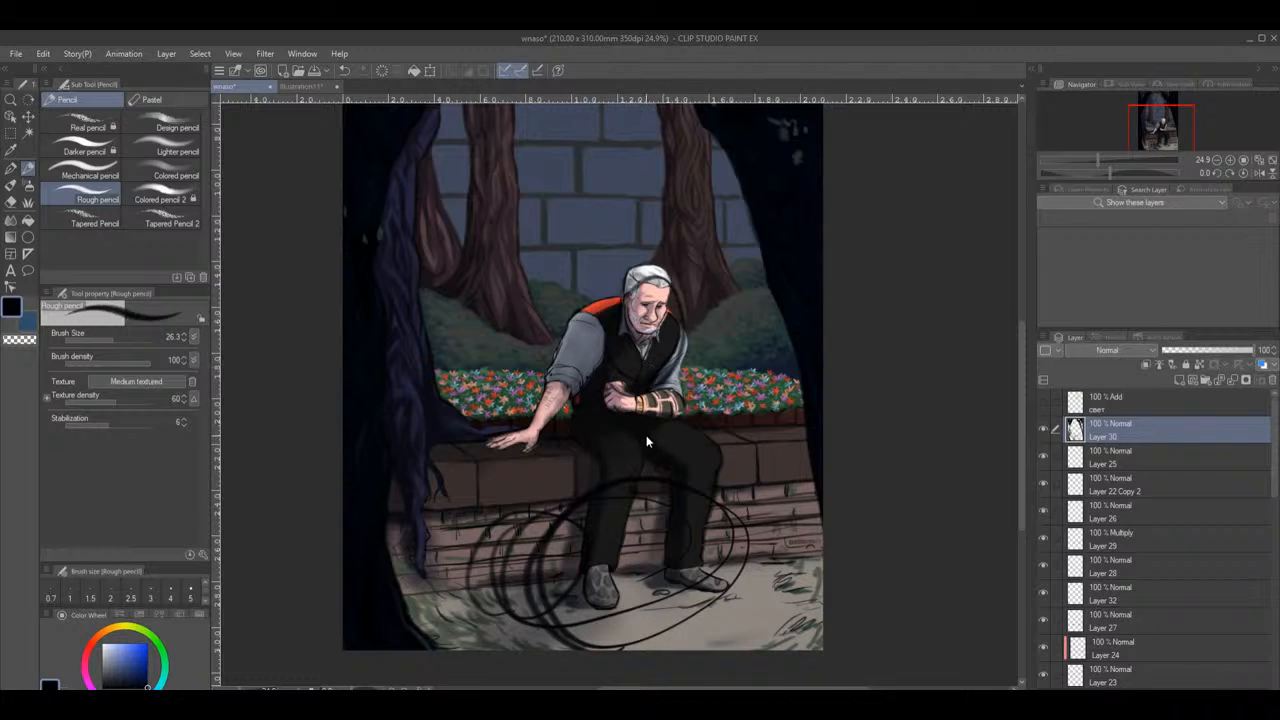
key("ctrl+z")
key("ctrl+z")
key("ctrl+z")
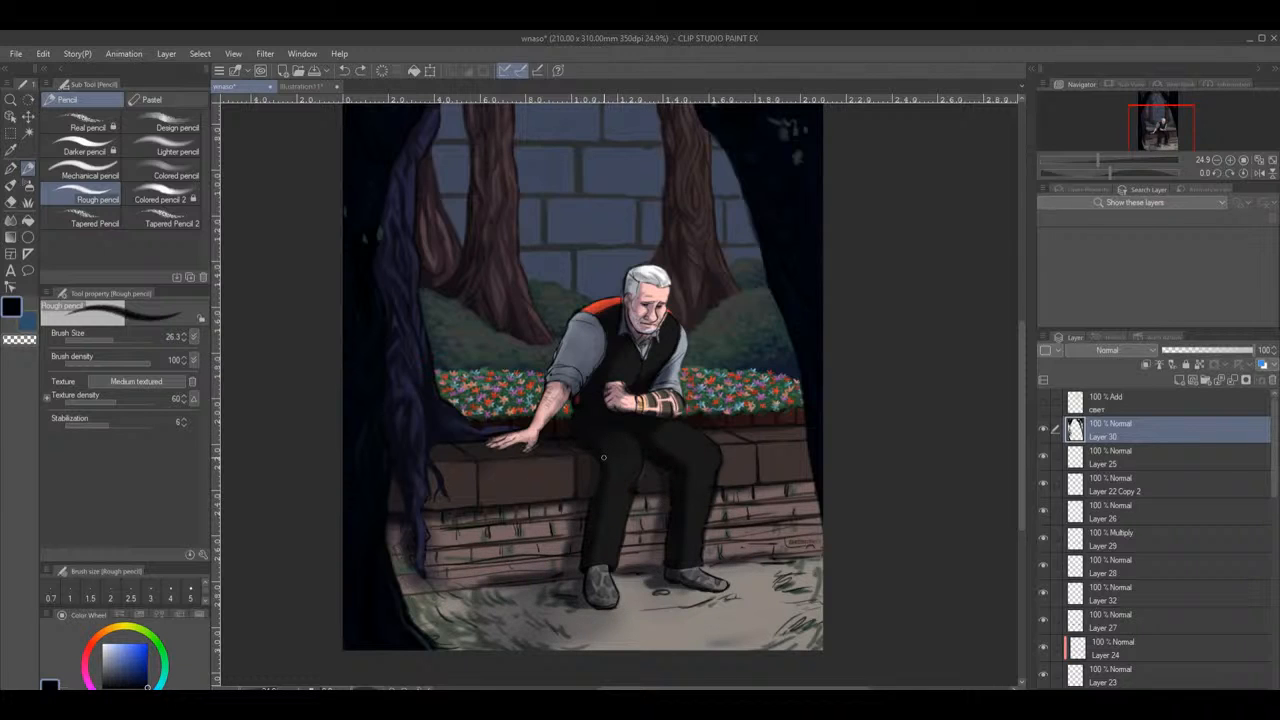